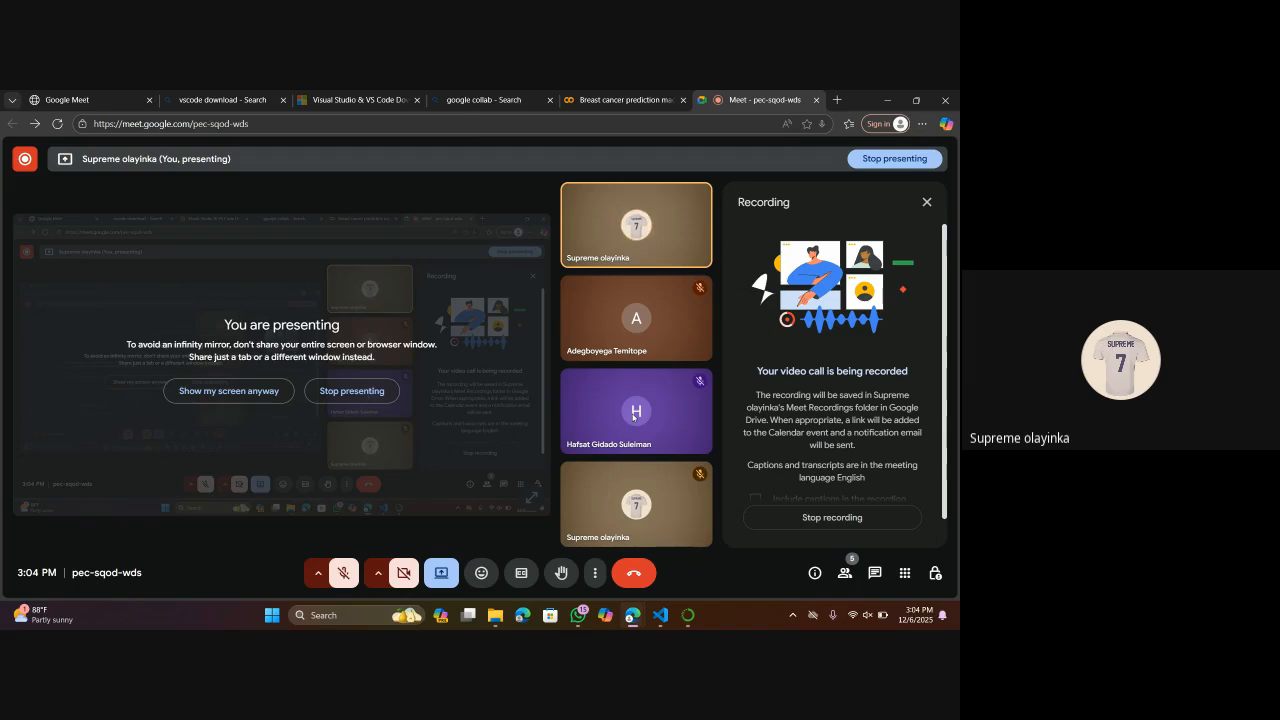
Open MySQL Workbench from the desktop in a maximized window and connect to Local instance MySQL80.
key(super+d)
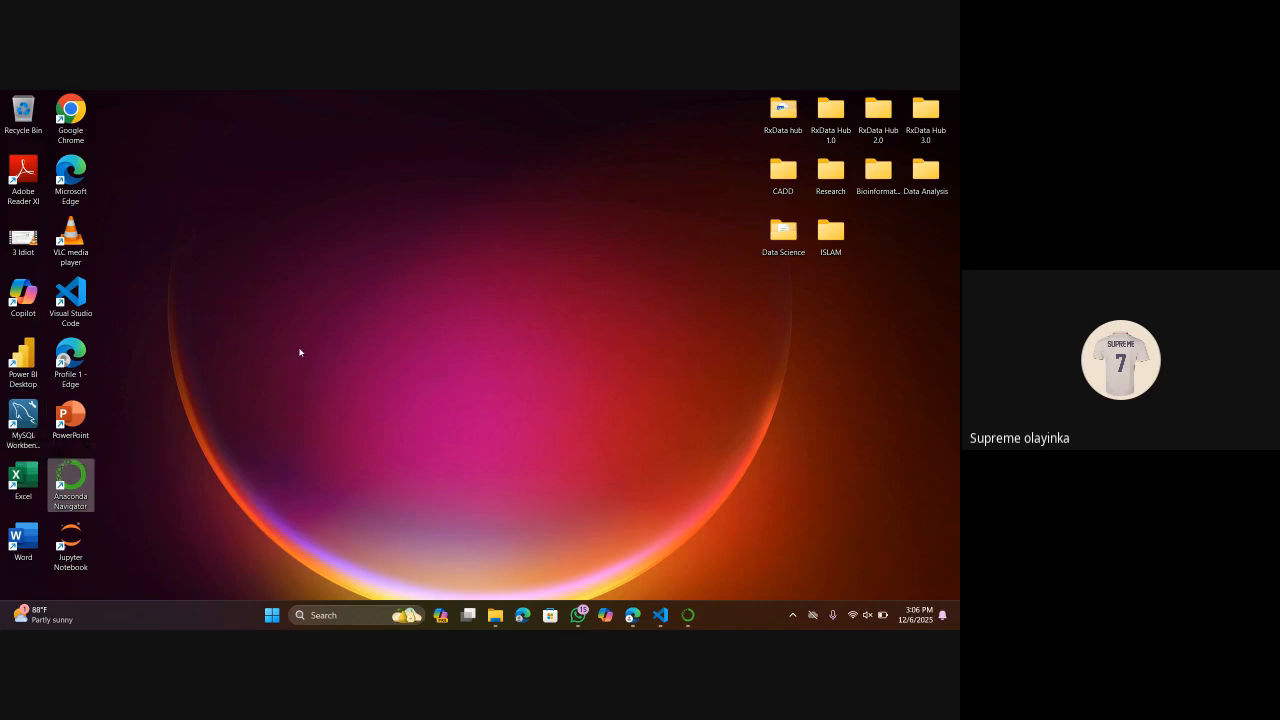
click(30, 418)
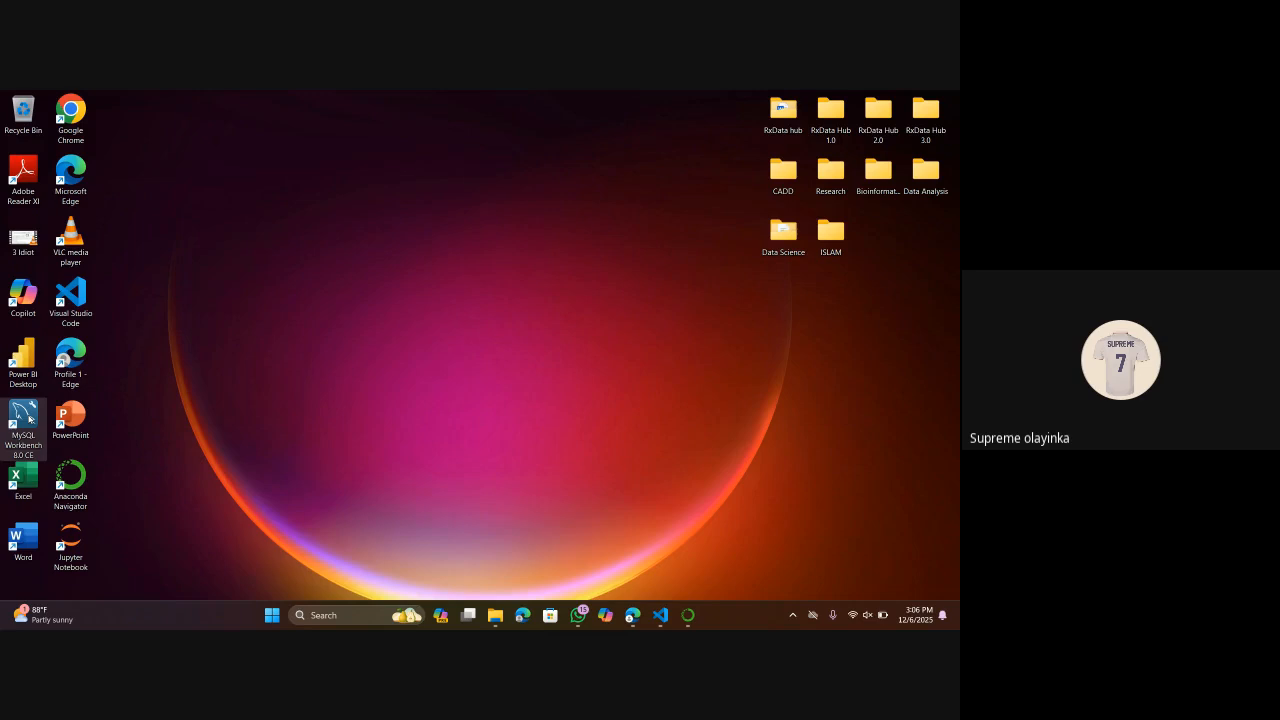
double_click(24, 420)
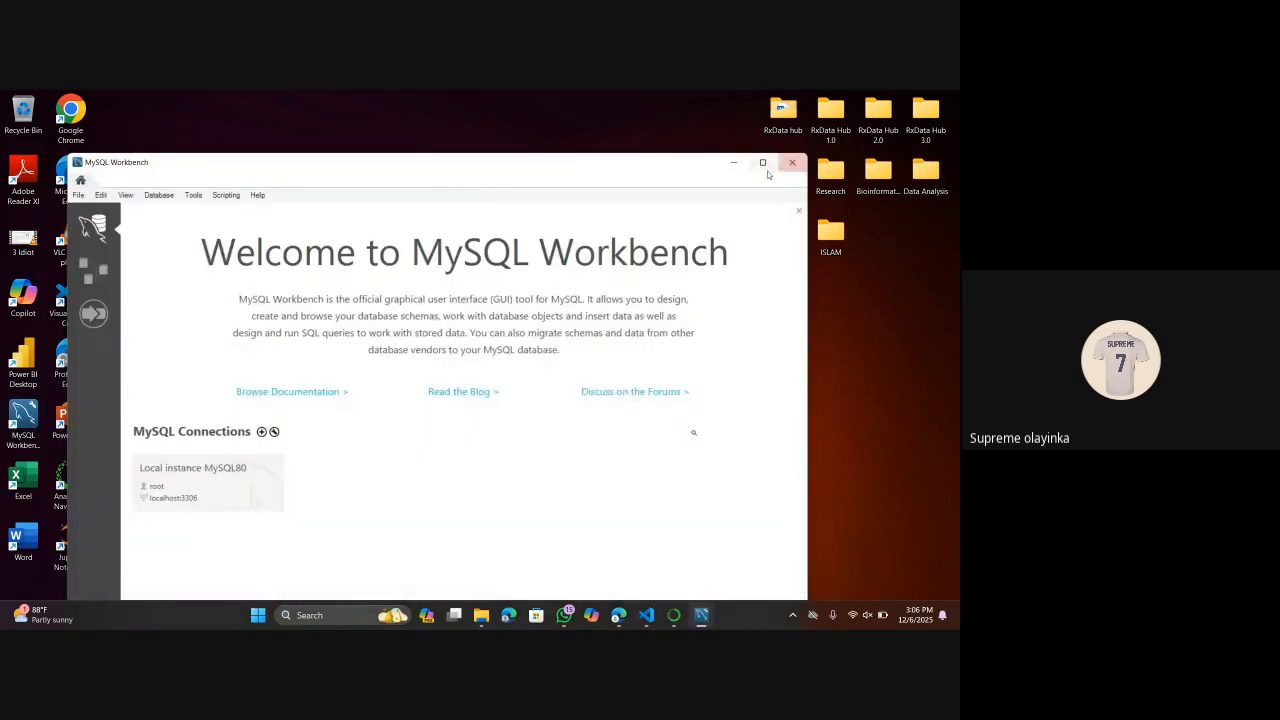
click(762, 162)
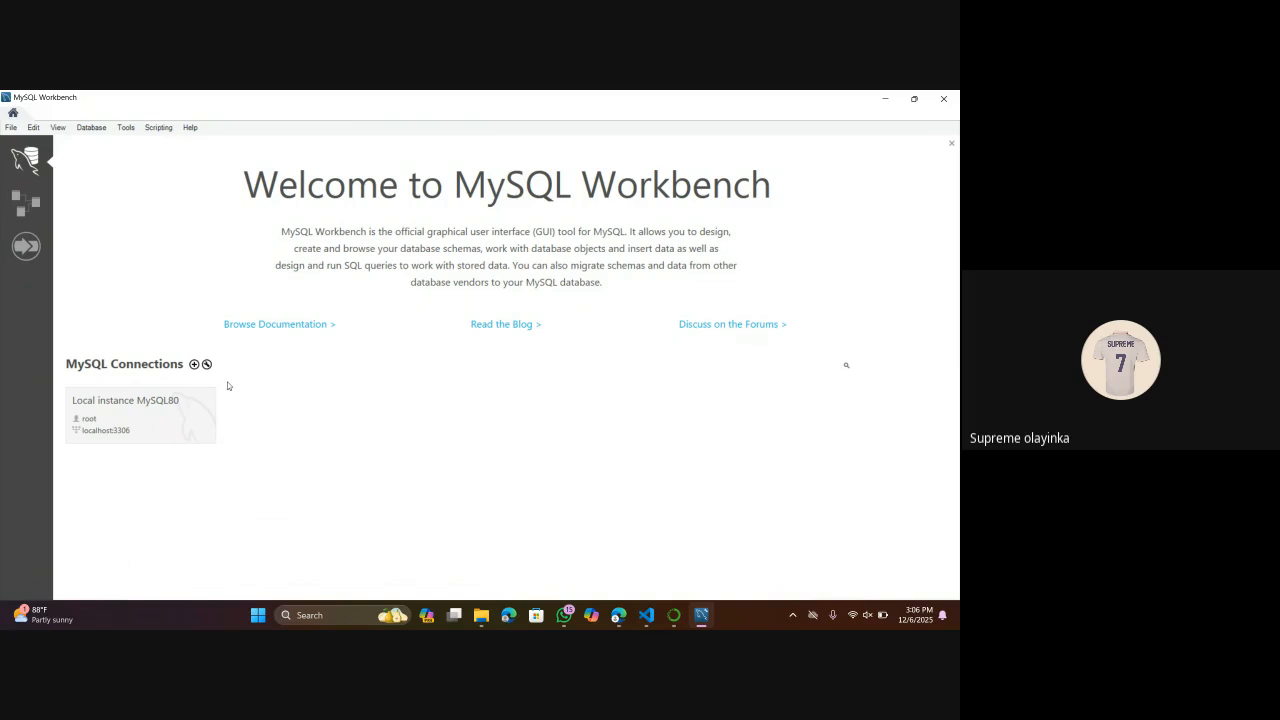
click(158, 411)
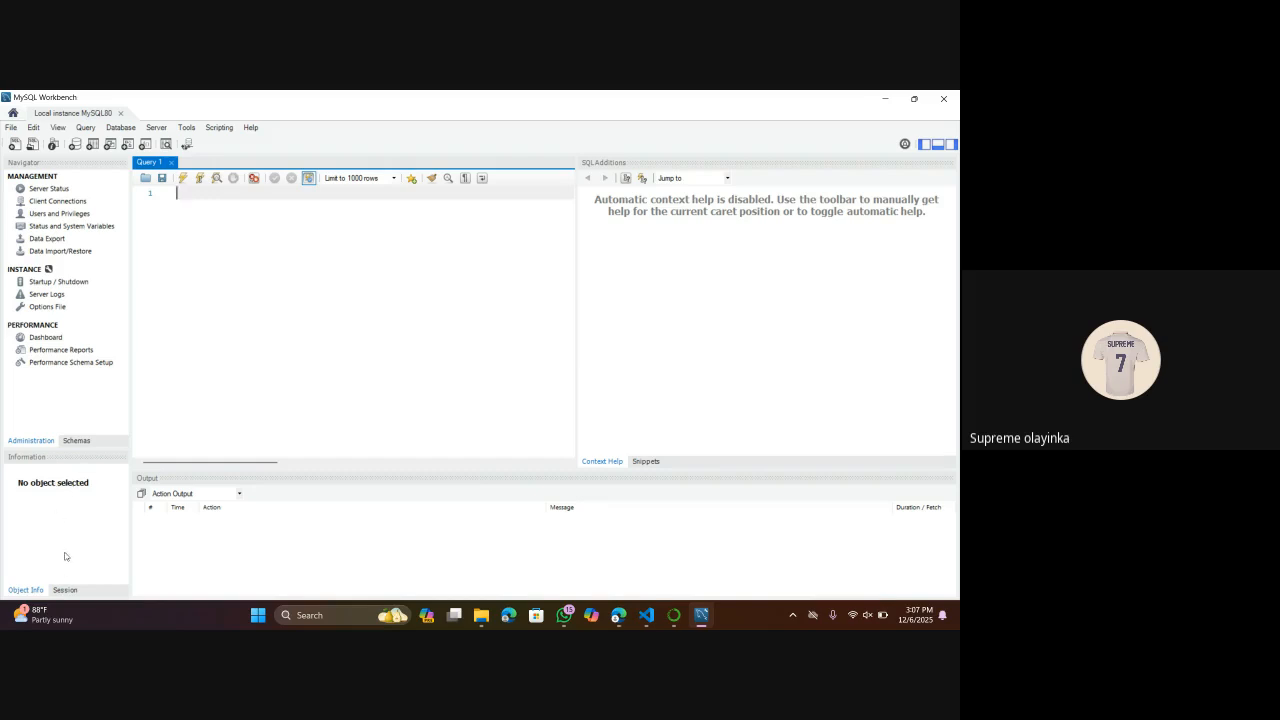
Show the schemas list and write the SQL keywords Select, From, Limit, where, and, or in the Query 1 editor.
click(77, 443)
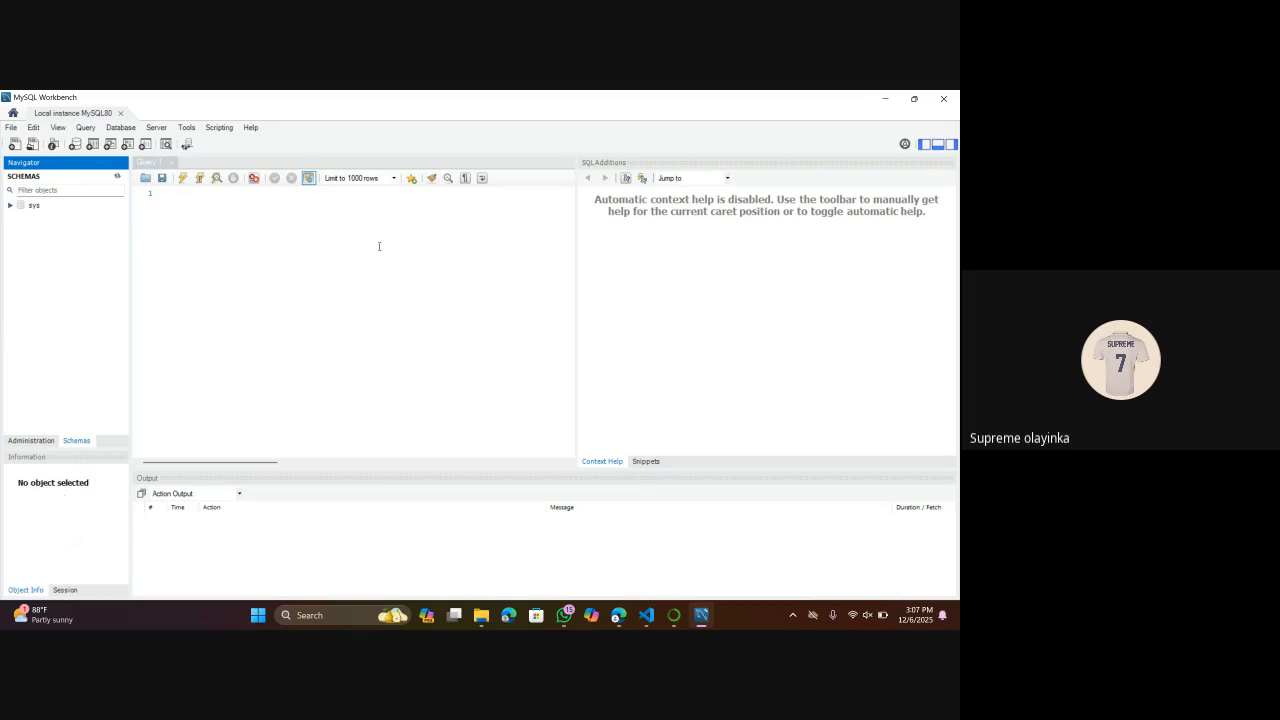
click(316, 236)
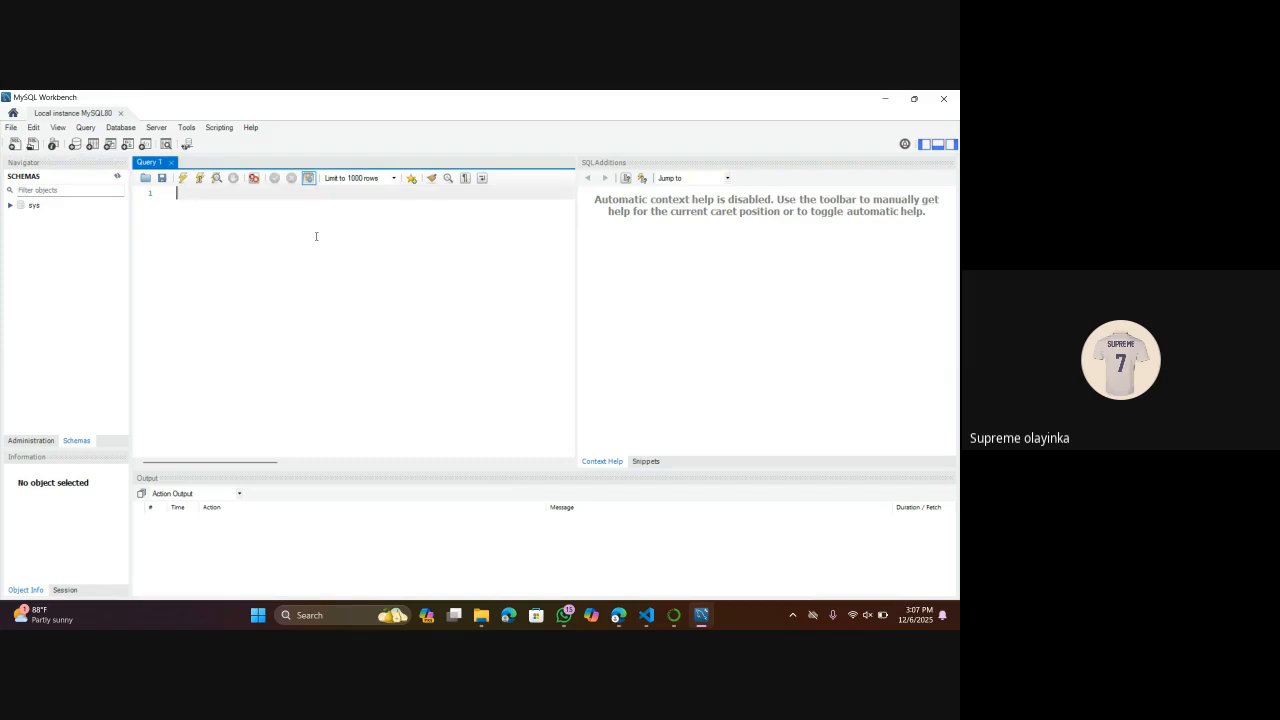
text(Sel)
text(lect)
click(185, 192)
key(BackSpace)
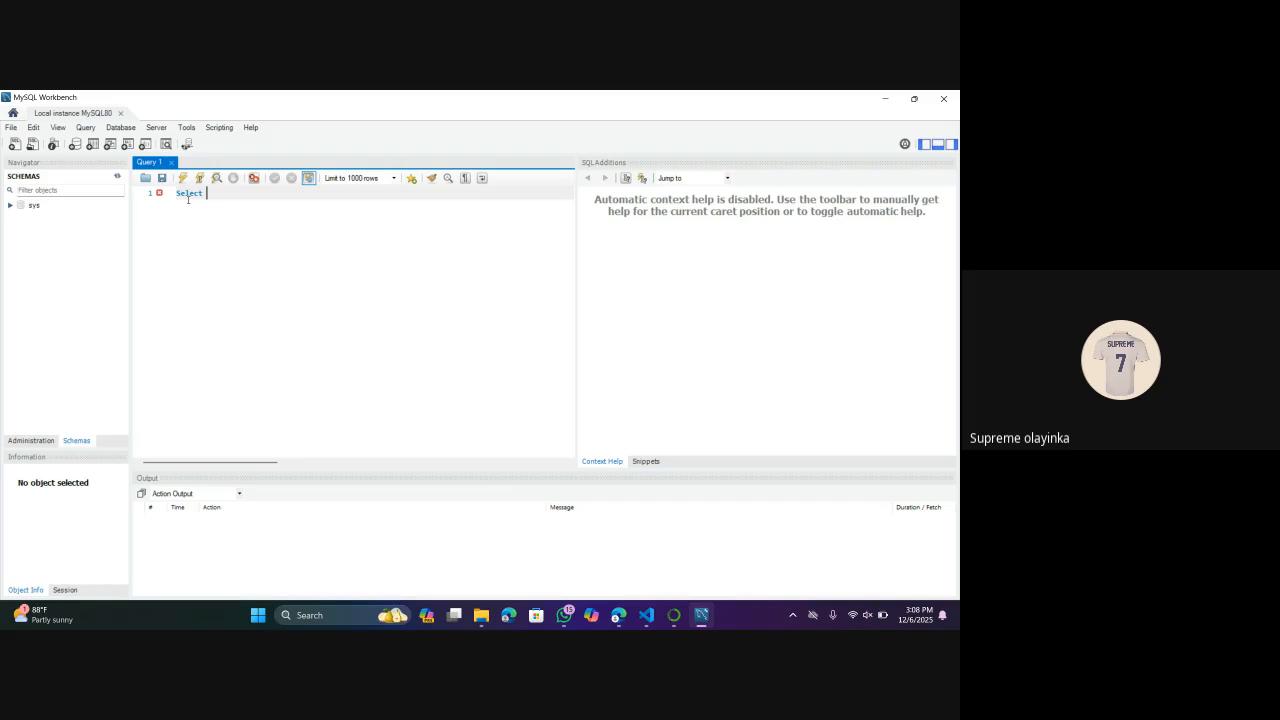
text(From Limit where and or Shittu)
click(883, 98)
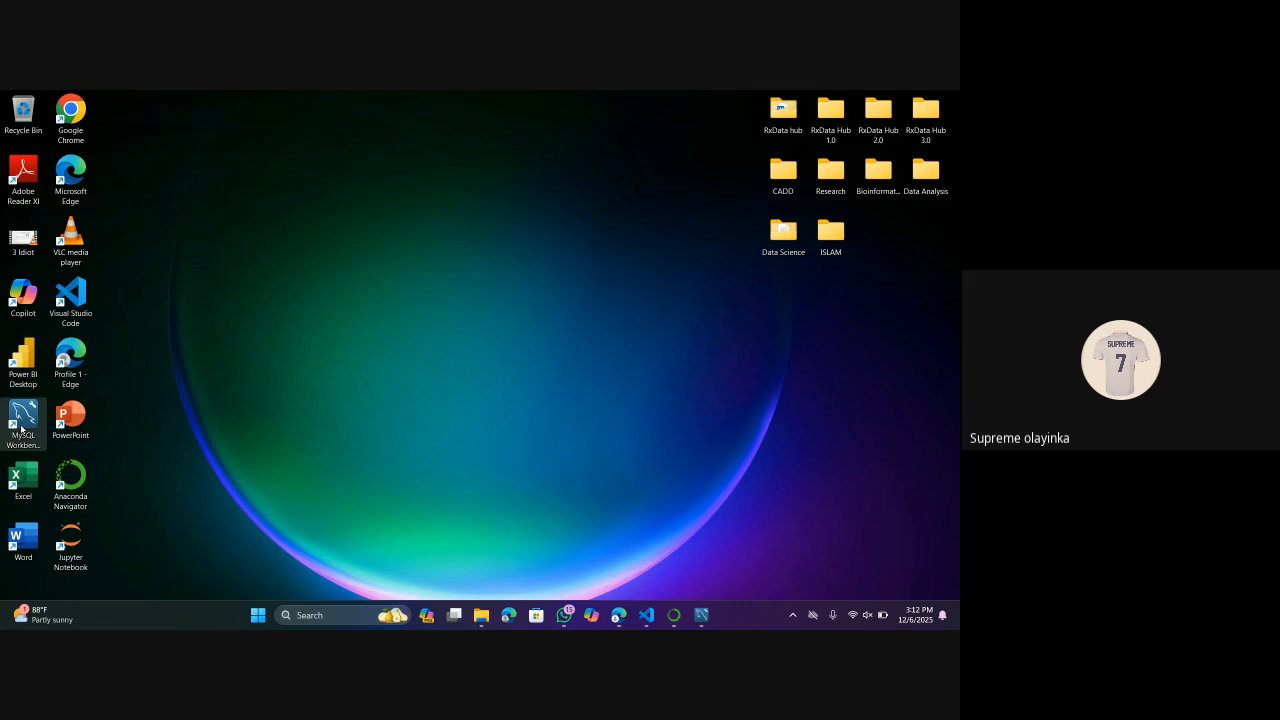
click(260, 623)
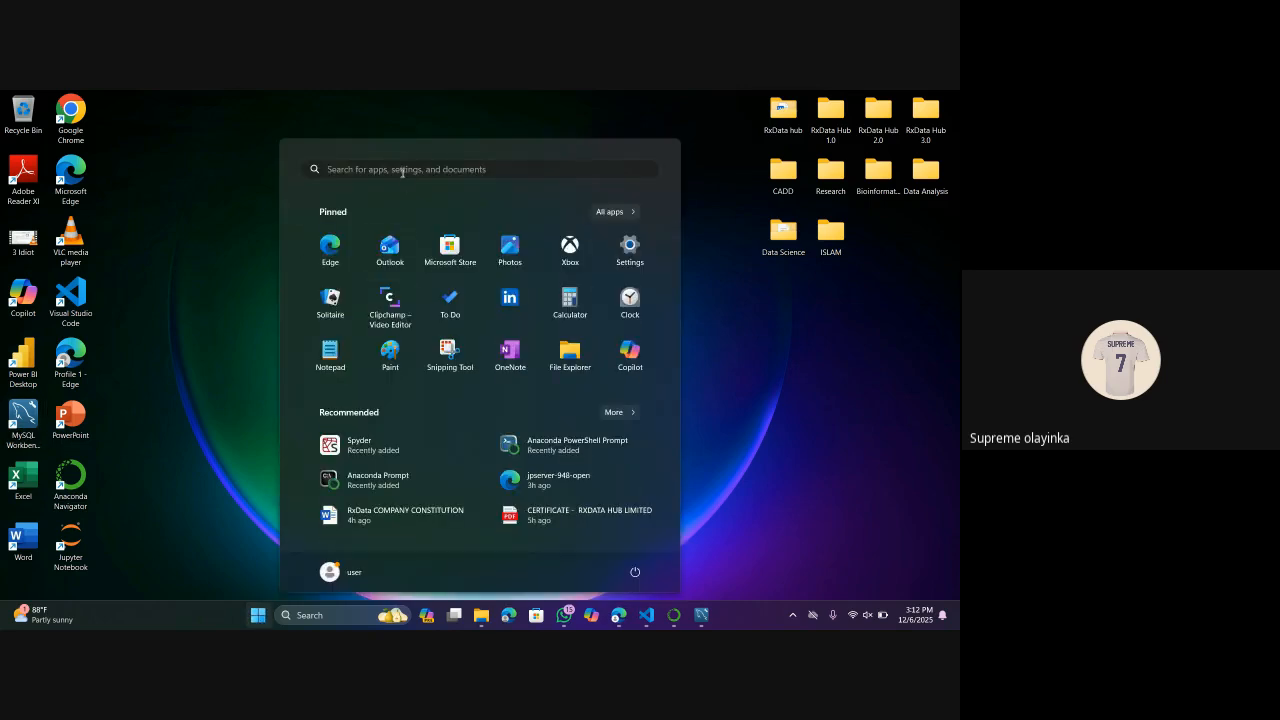
click(402, 170)
text(m)
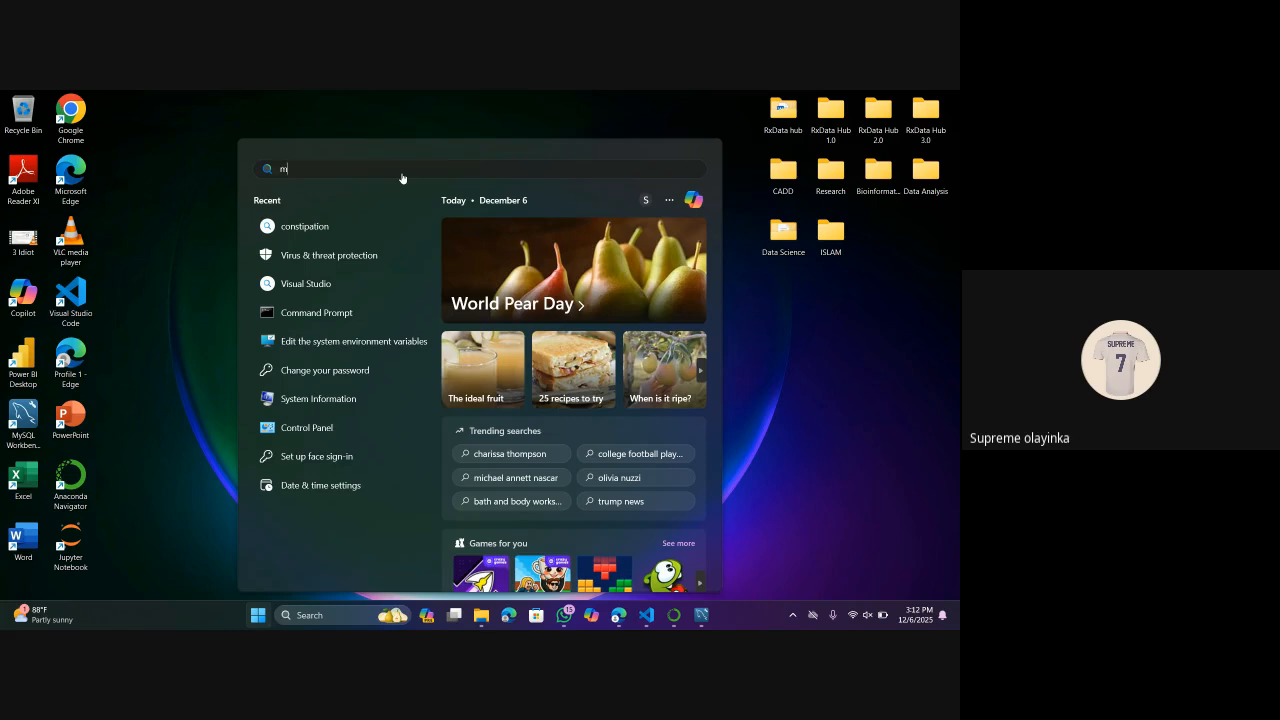
text(ysq)
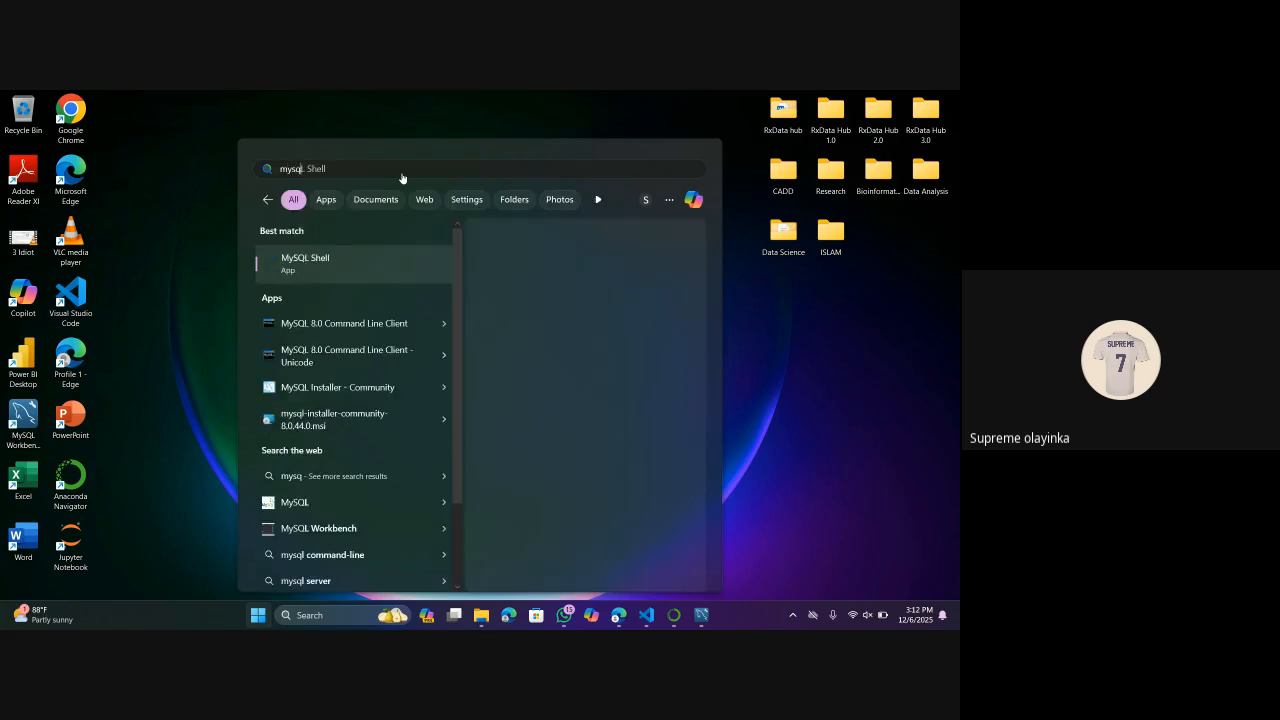
key(BackSpace)
key(BackSpace)
key(BackSpace)
key(BackSpace)
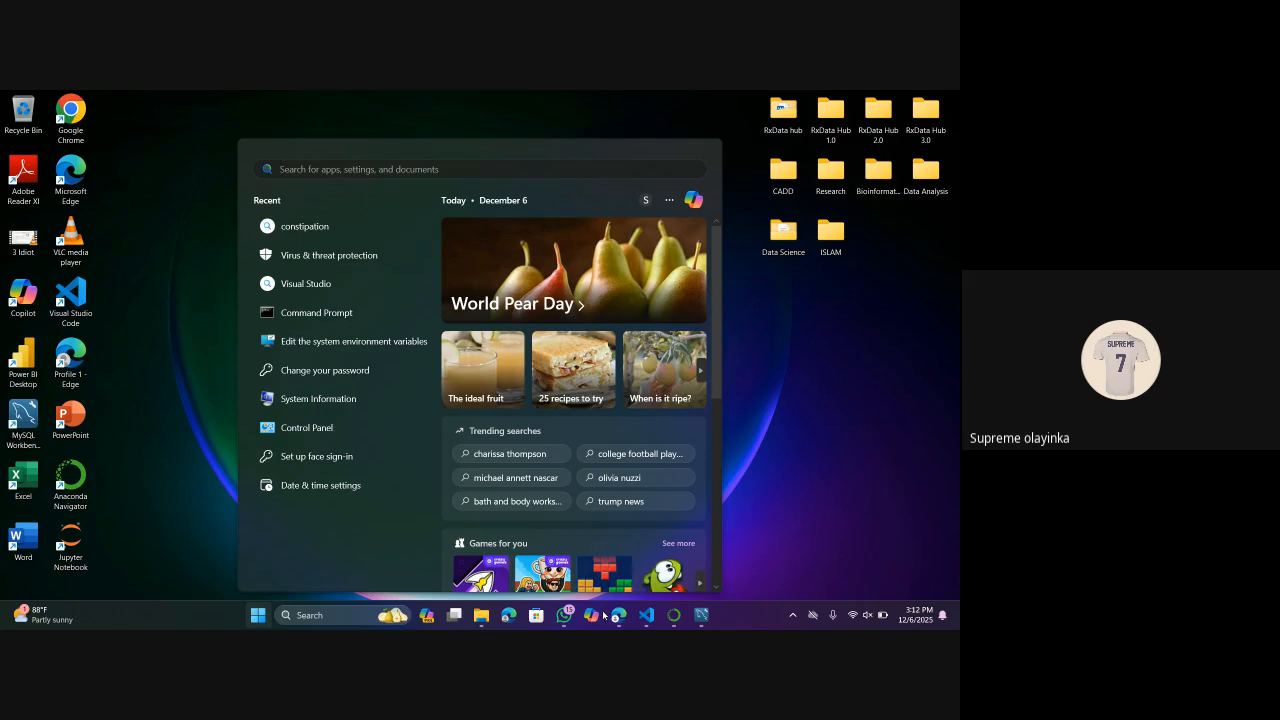
Switch to the Microsoft Edge meeting window and search the web for mysql in a new tab.
mouse_move(617, 618)
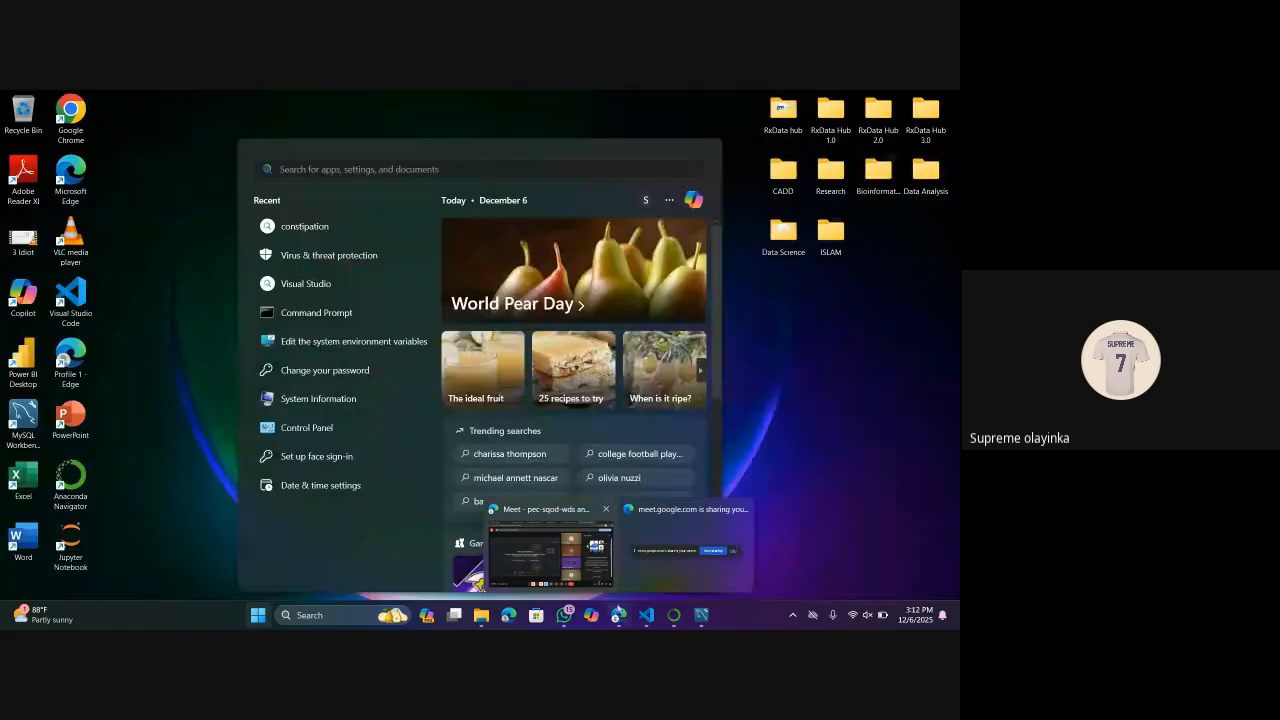
click(598, 560)
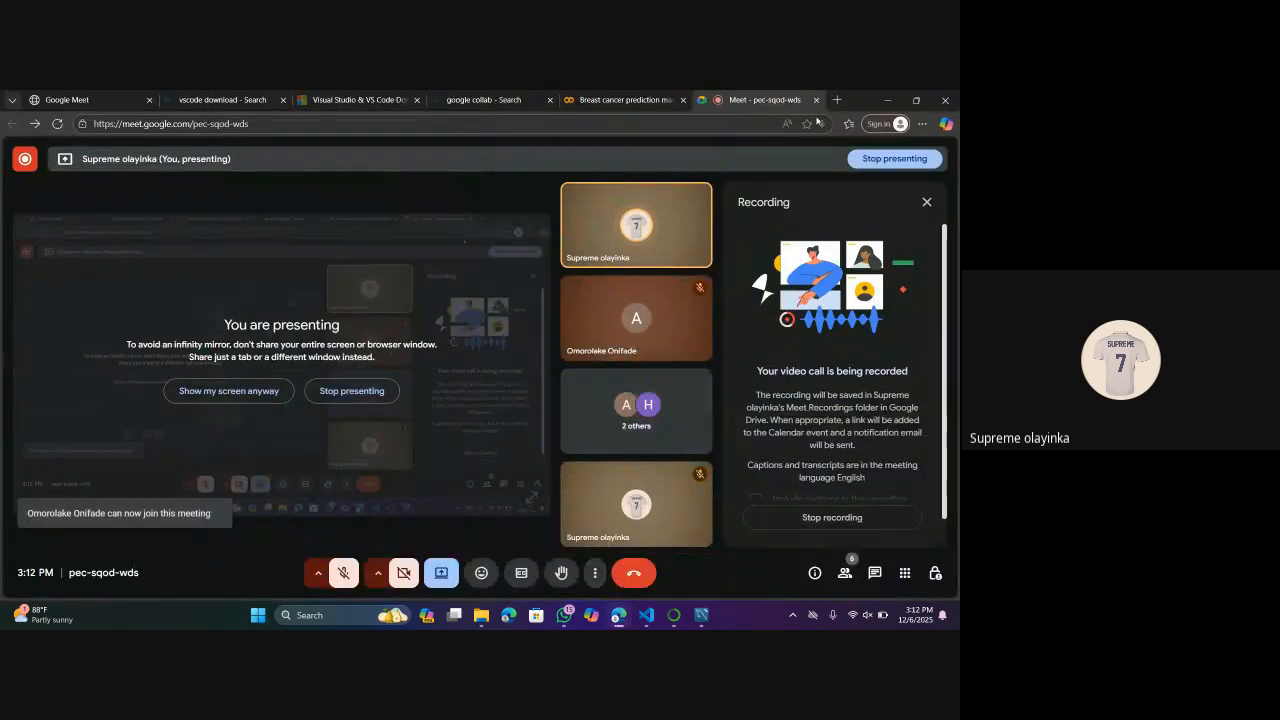
click(838, 101)
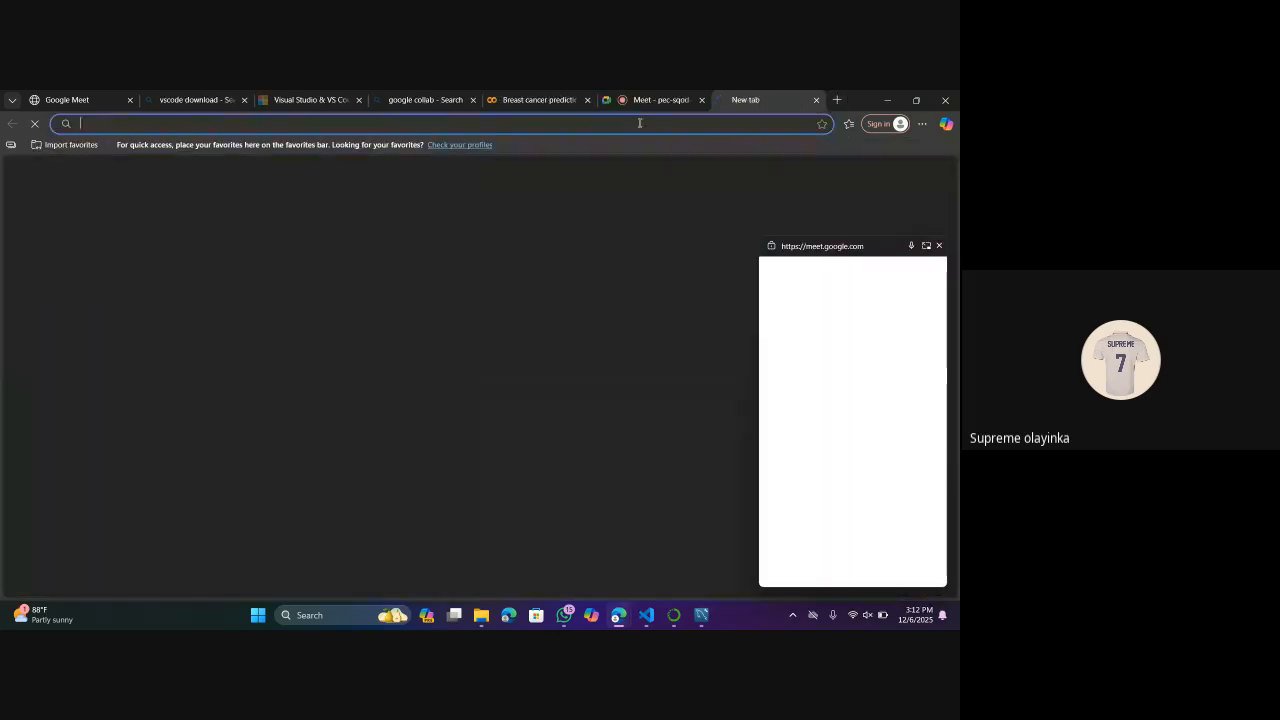
click(640, 123)
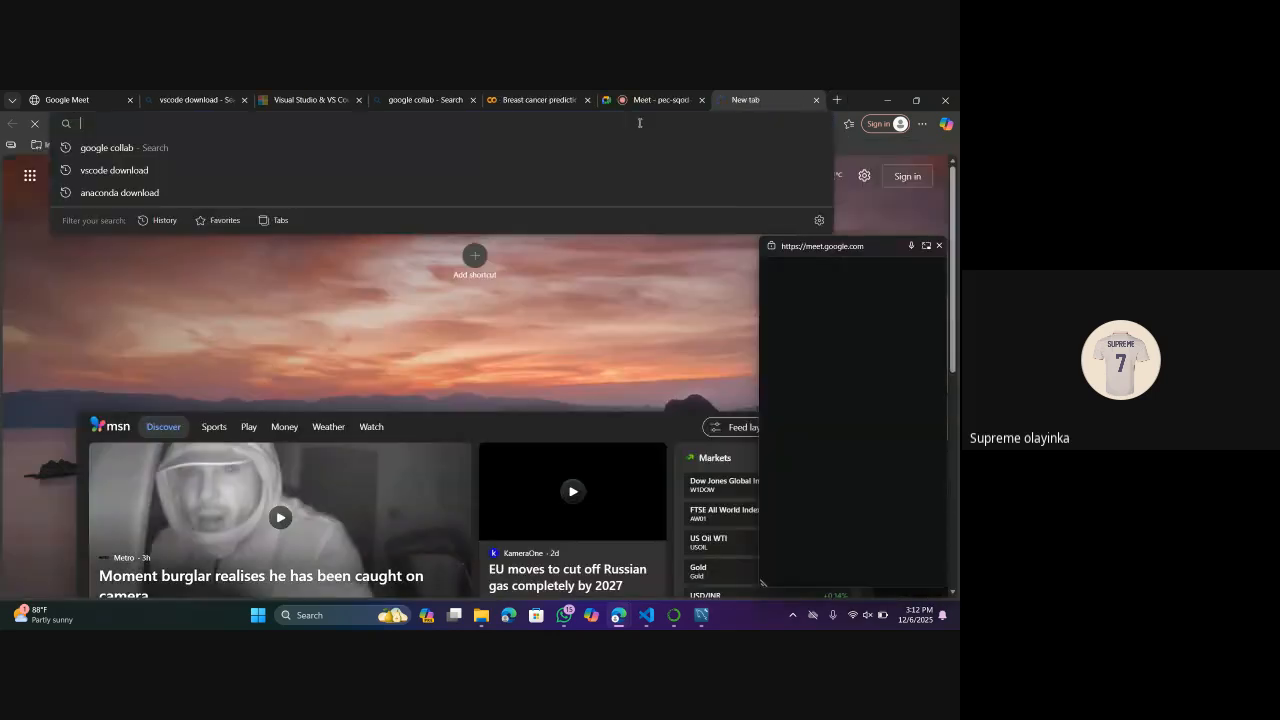
text(m)
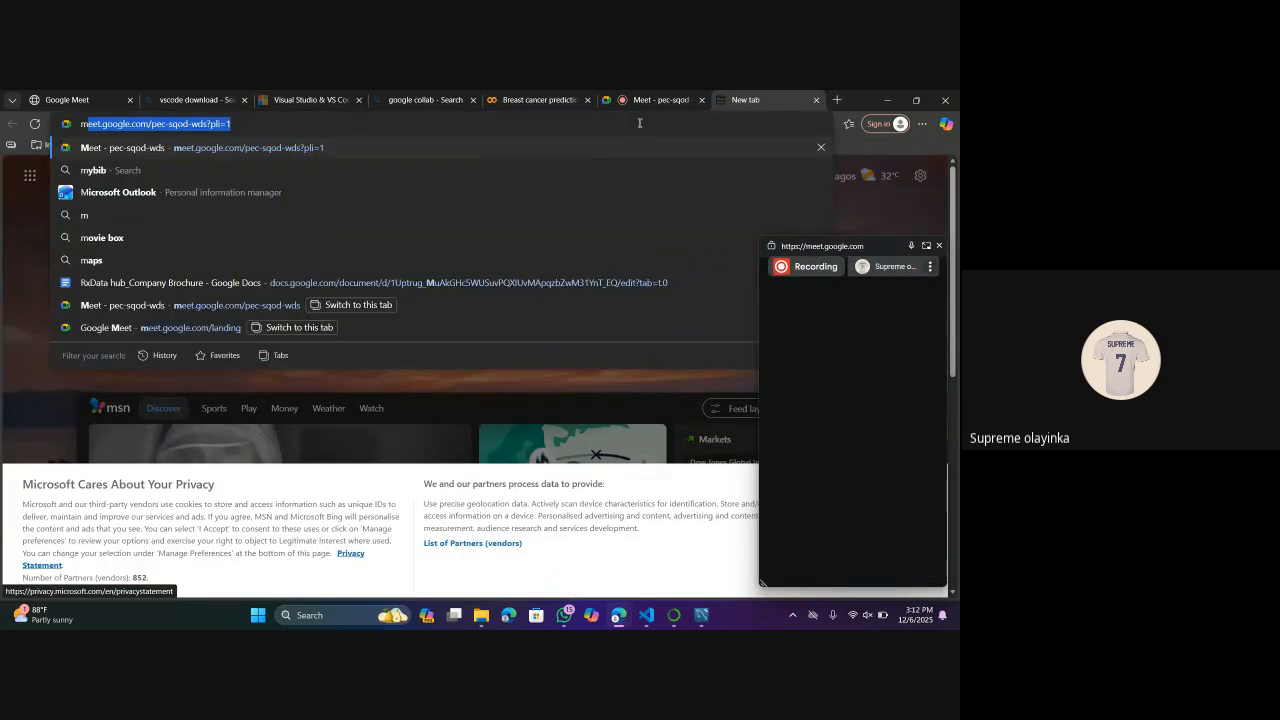
text(y)
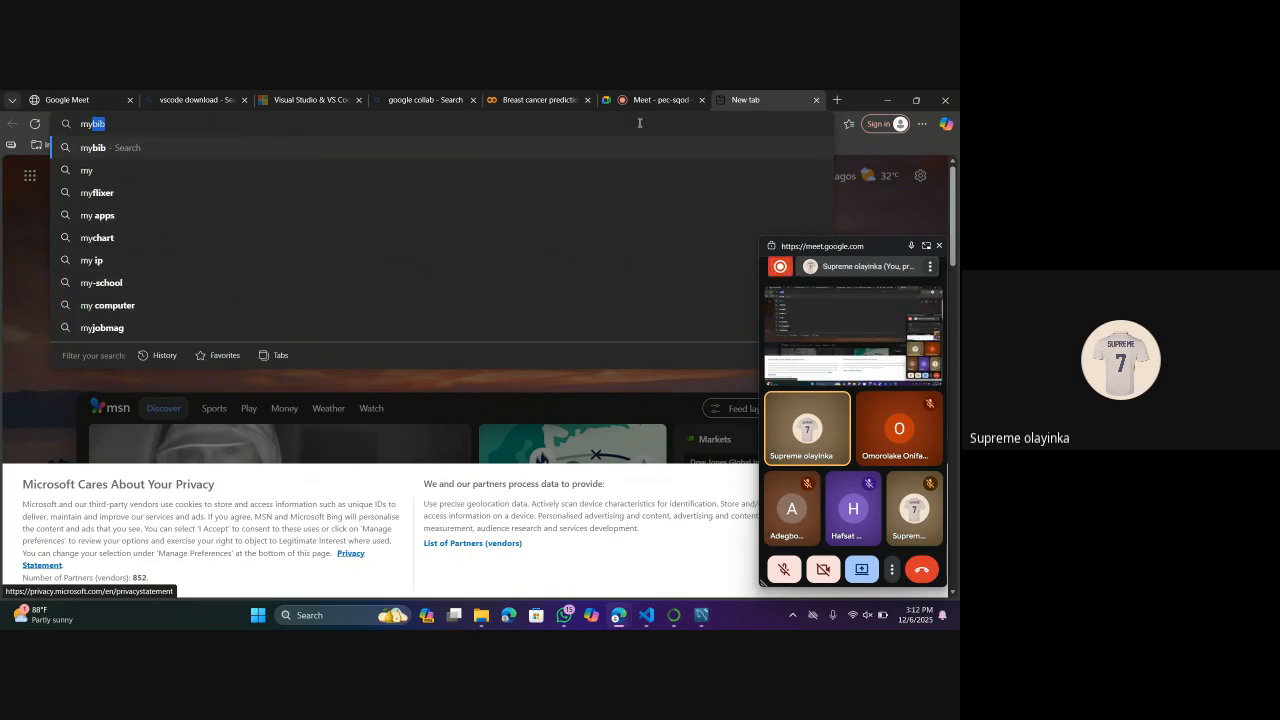
text(sq)
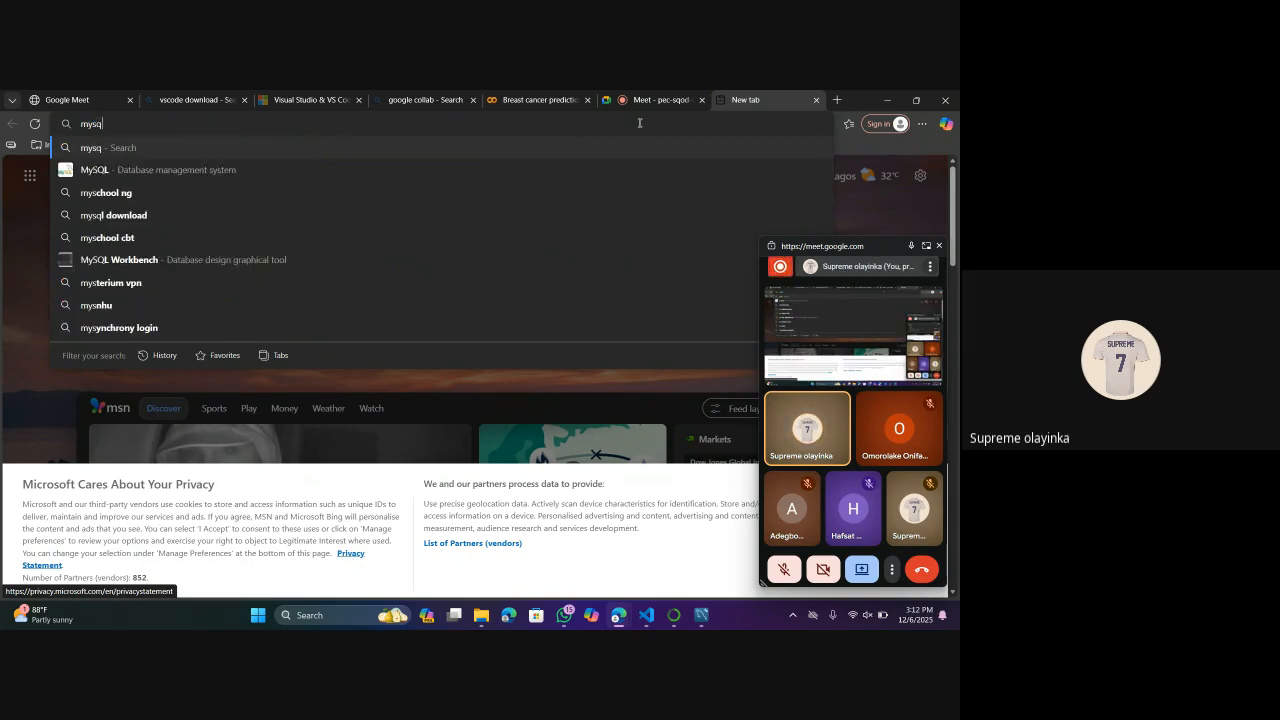
text(l)
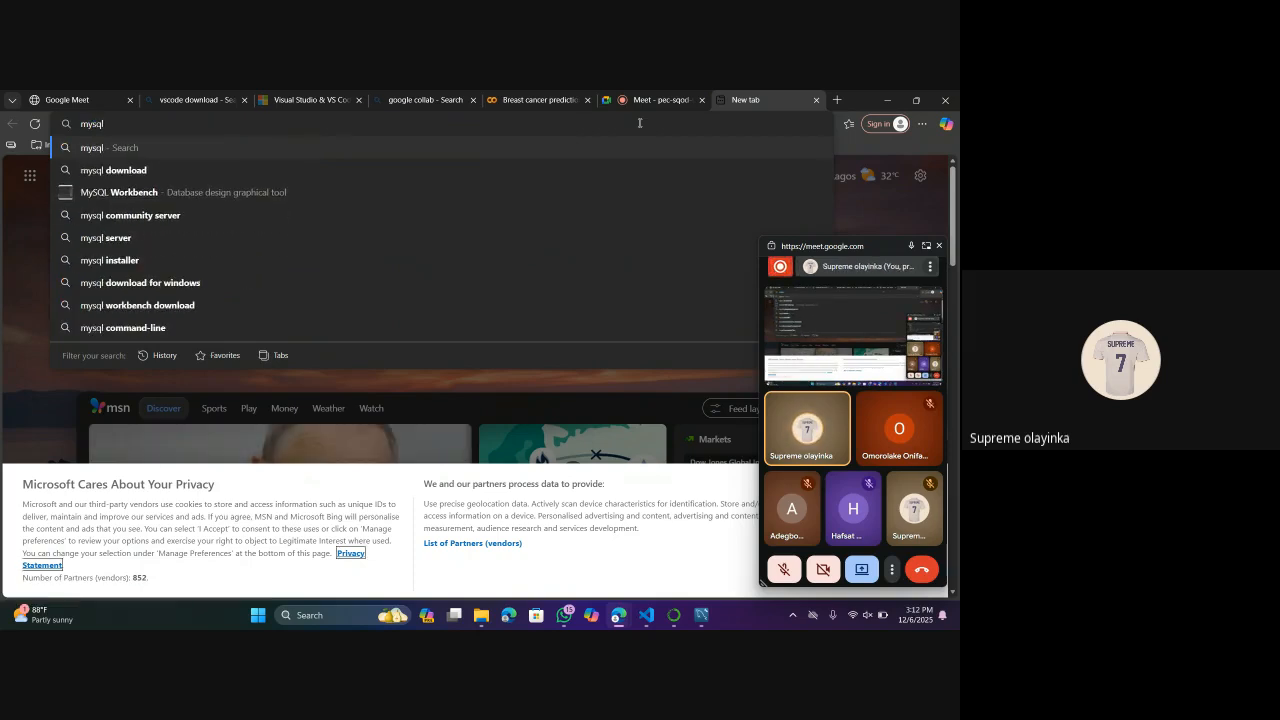
key(Return)
Open the official MySQL website from the search results and go to its downloads page.
scroll(376, 293, down, 2)
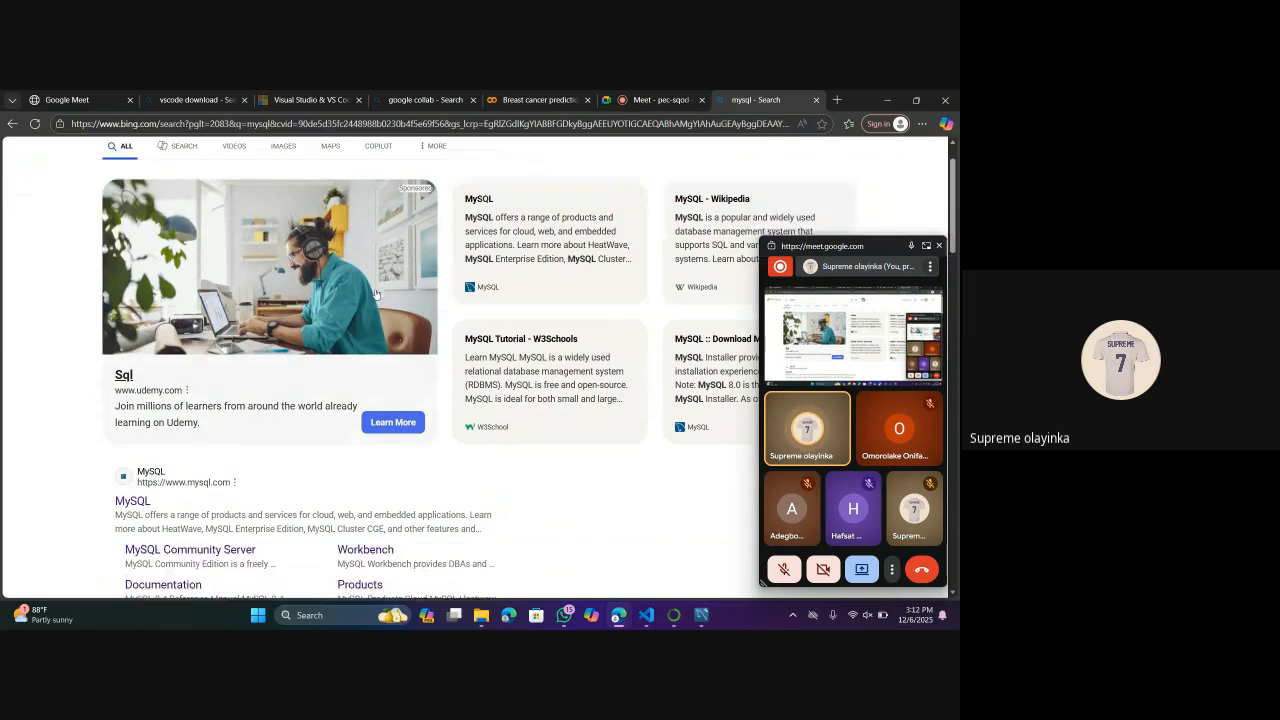
scroll(376, 293, down, 1)
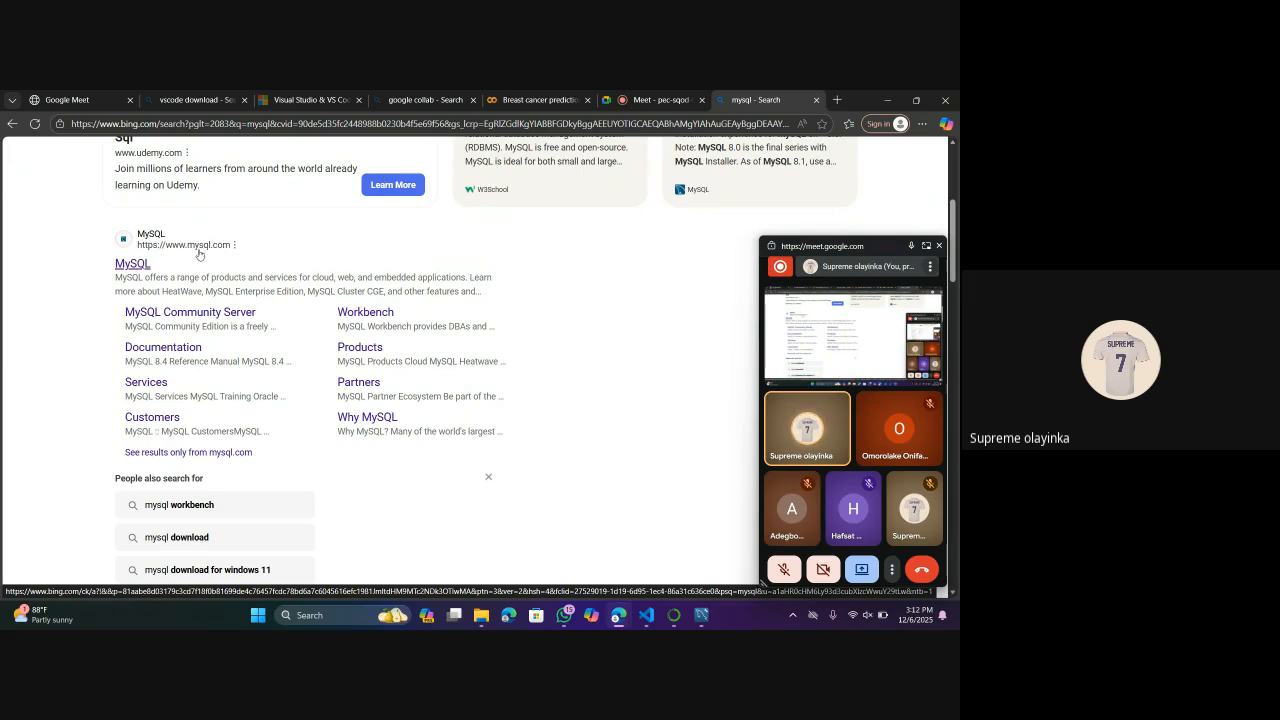
click(129, 266)
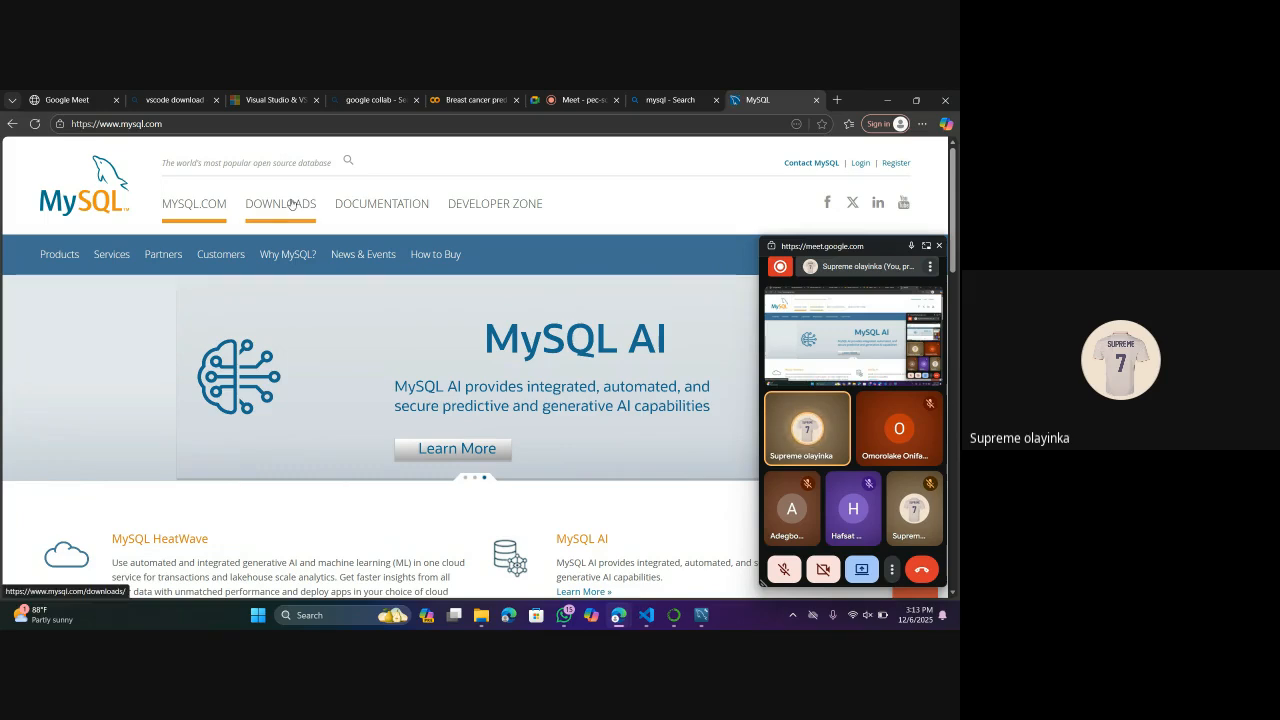
click(291, 204)
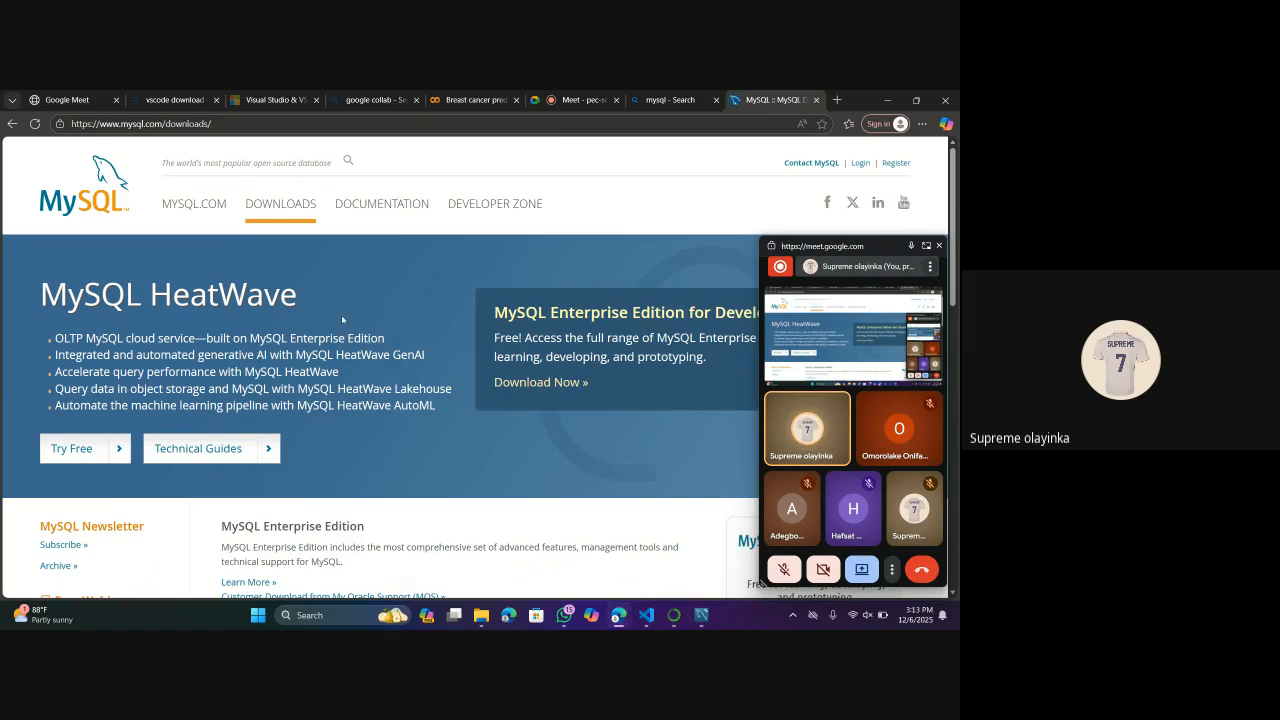
Go to the MySQL Community (GPL) Downloads and open the MySQL Installer for Windows page.
scroll(341, 314, down, 2)
scroll(341, 319, down, 5)
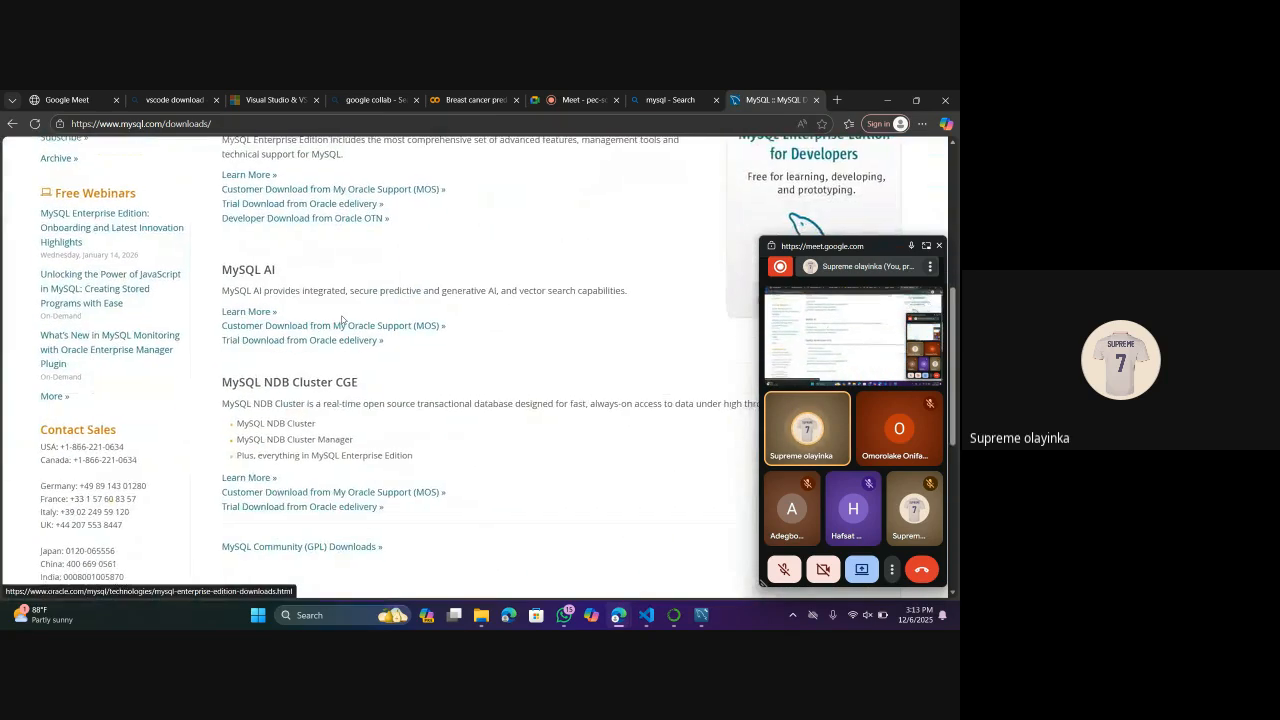
scroll(341, 319, down, 3)
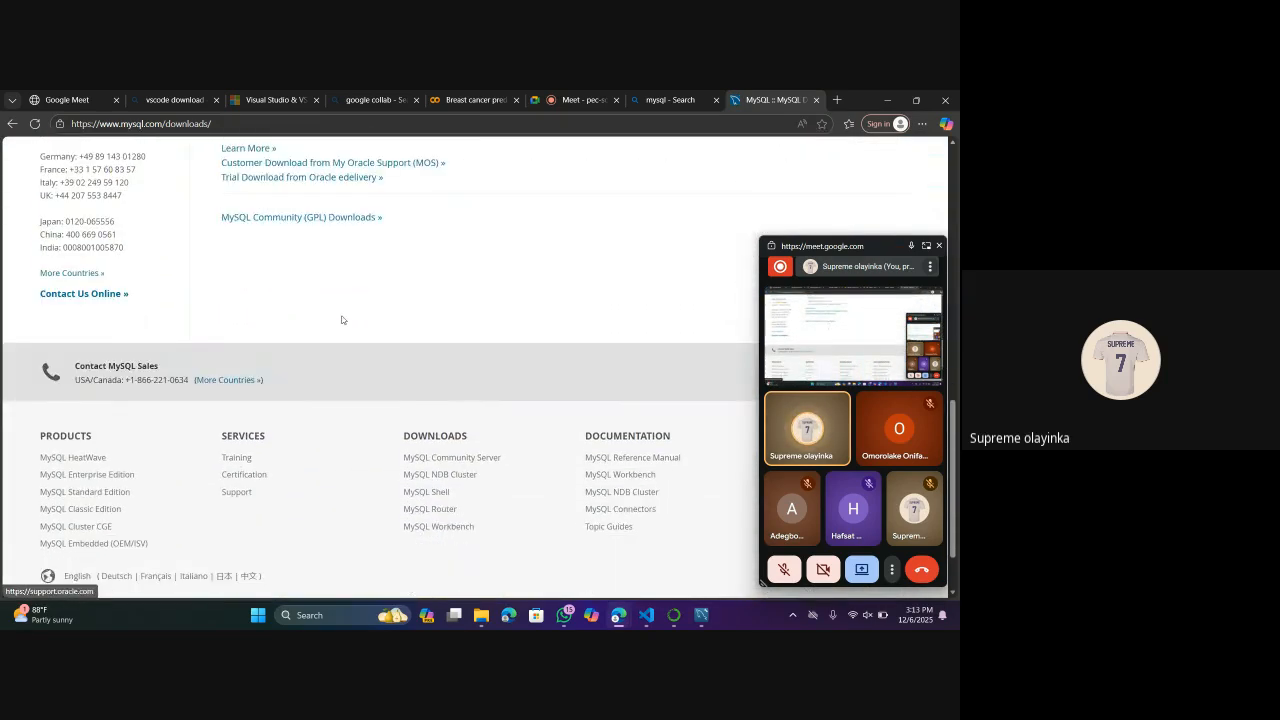
scroll(341, 319, up, 1)
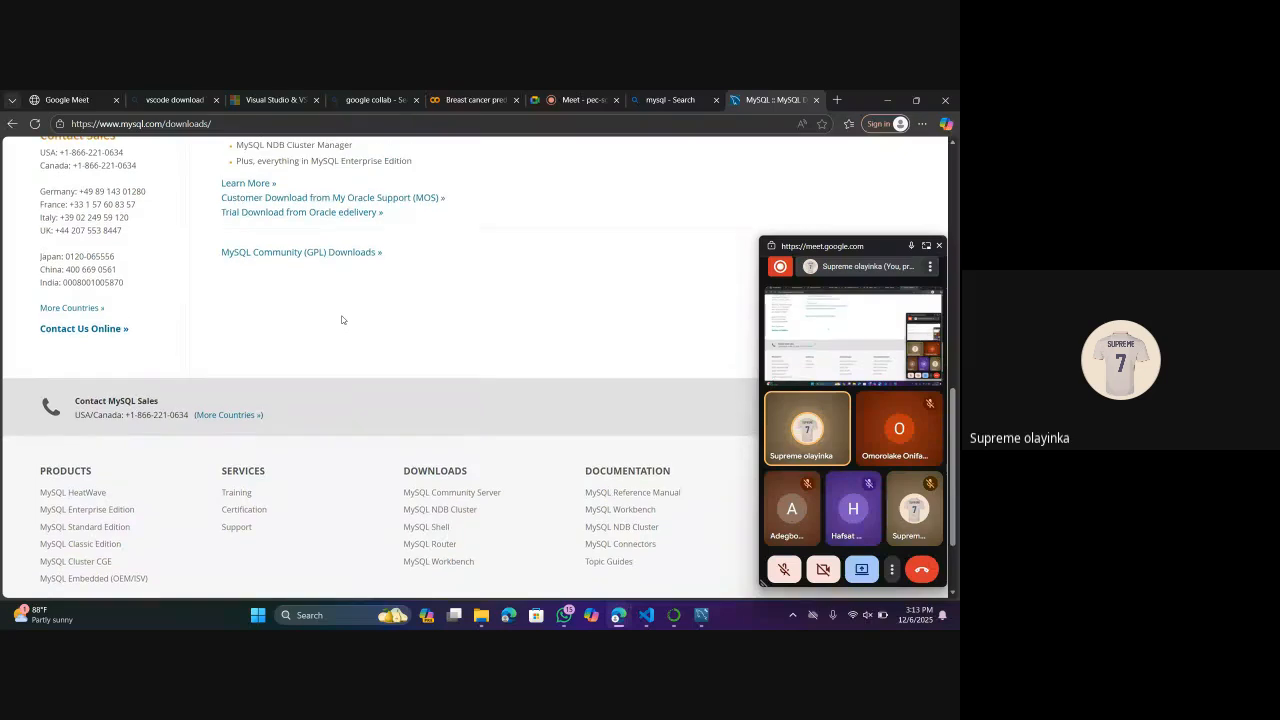
click(345, 253)
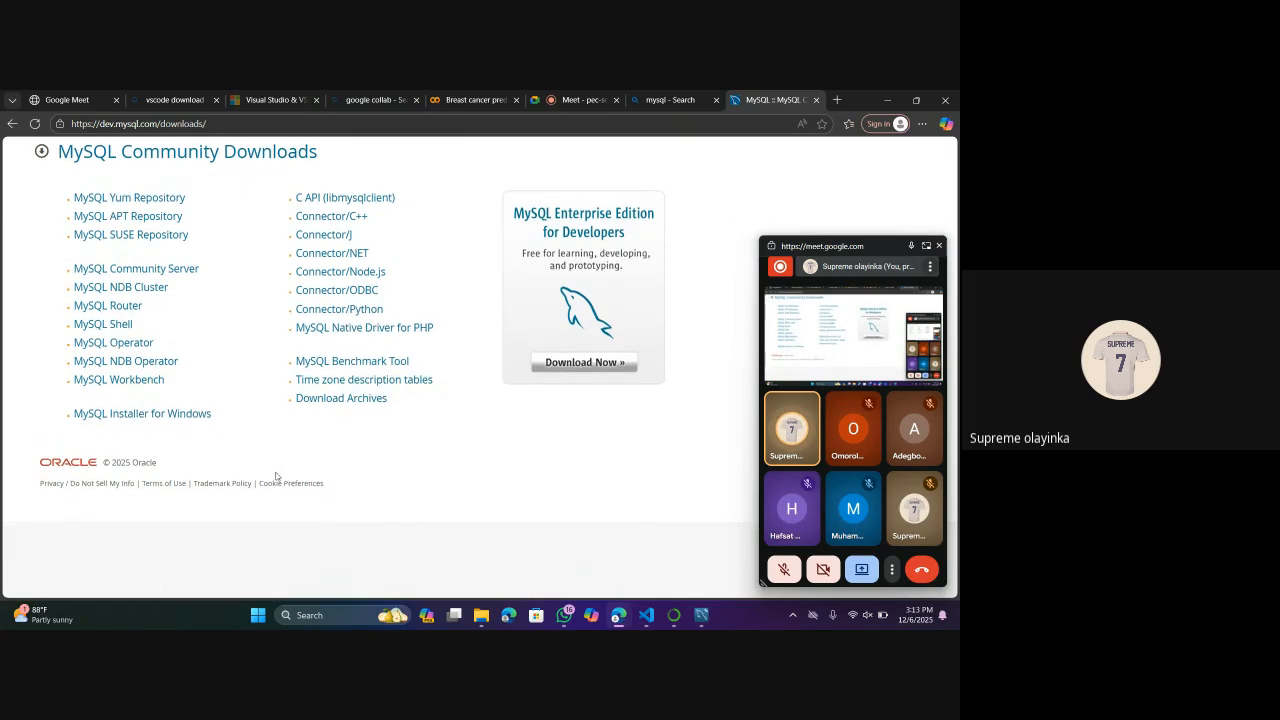
click(140, 428)
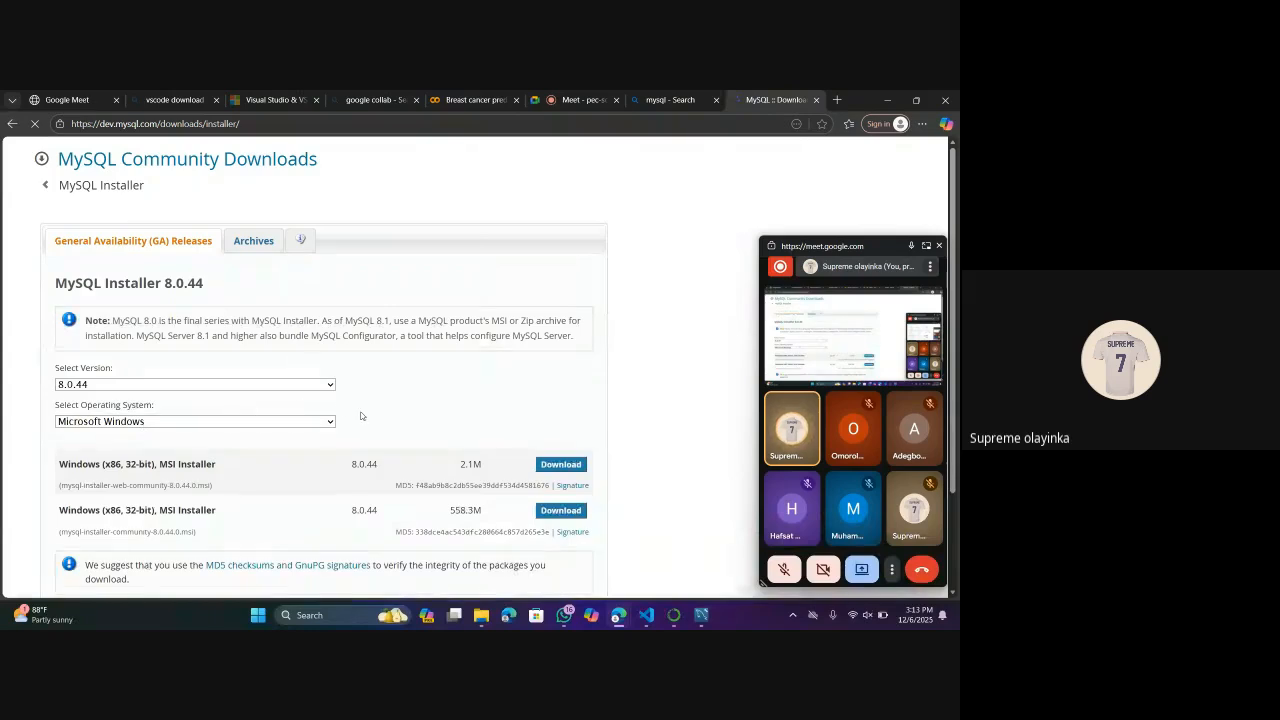
Choose MySQL Installer version 8.0.44 and start downloading the 558.3M Windows MSI package without an Oracle account.
scroll(362, 416, down, 1)
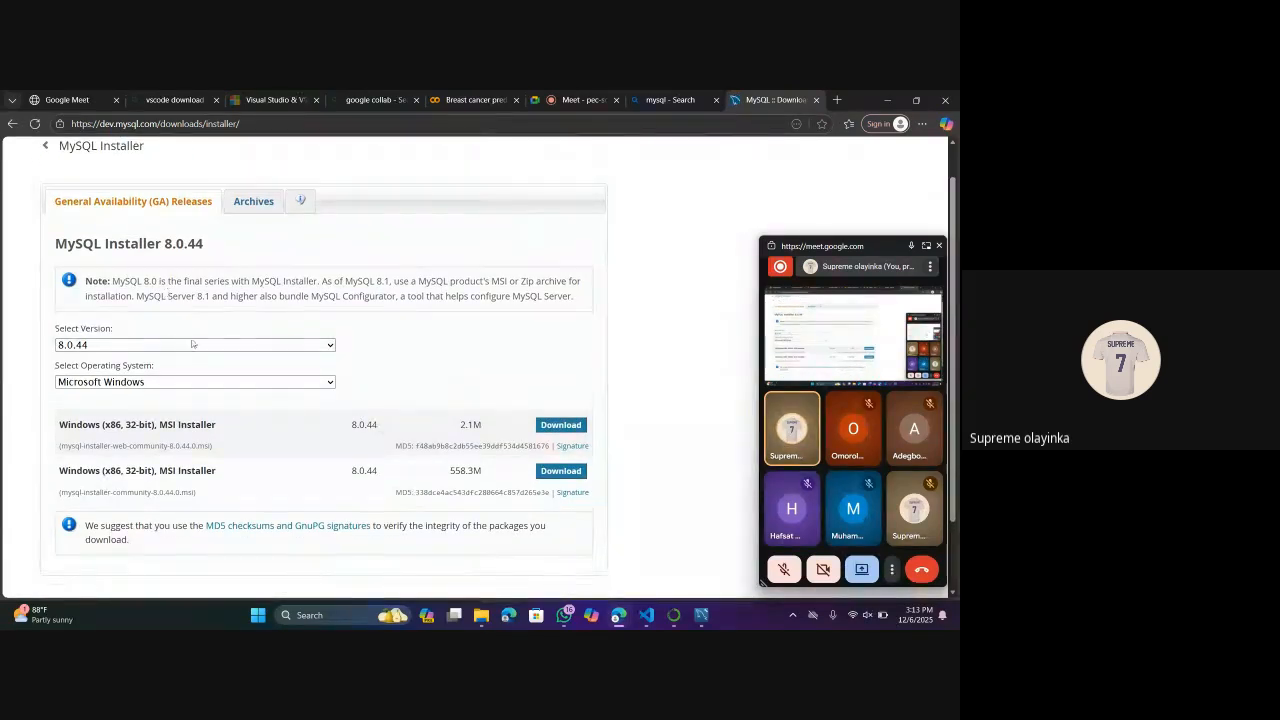
click(332, 346)
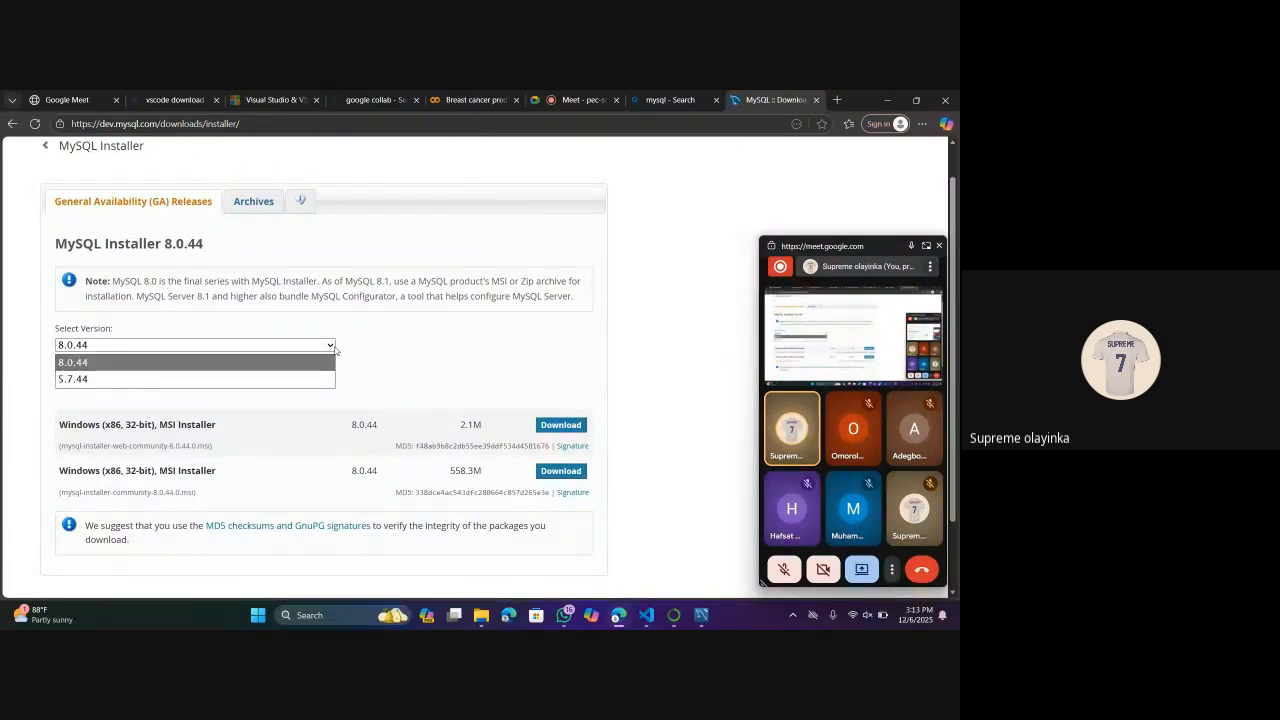
click(66, 362)
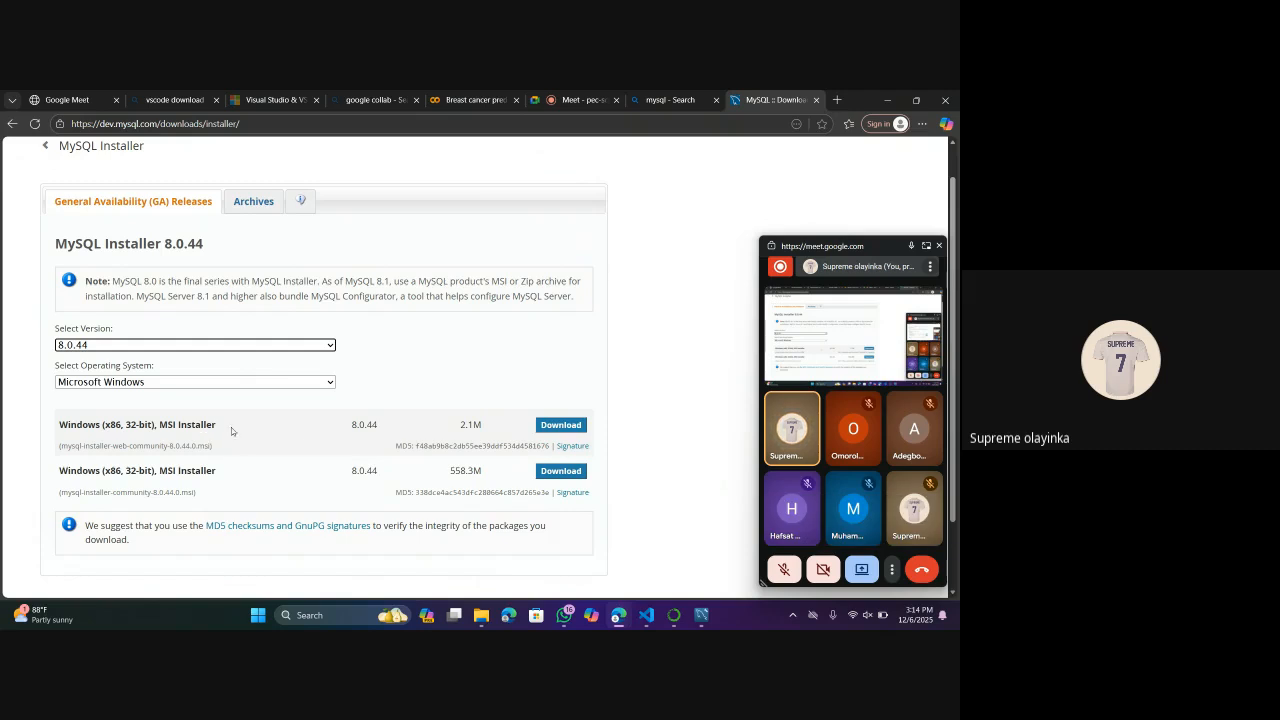
scroll(306, 433, down, 1)
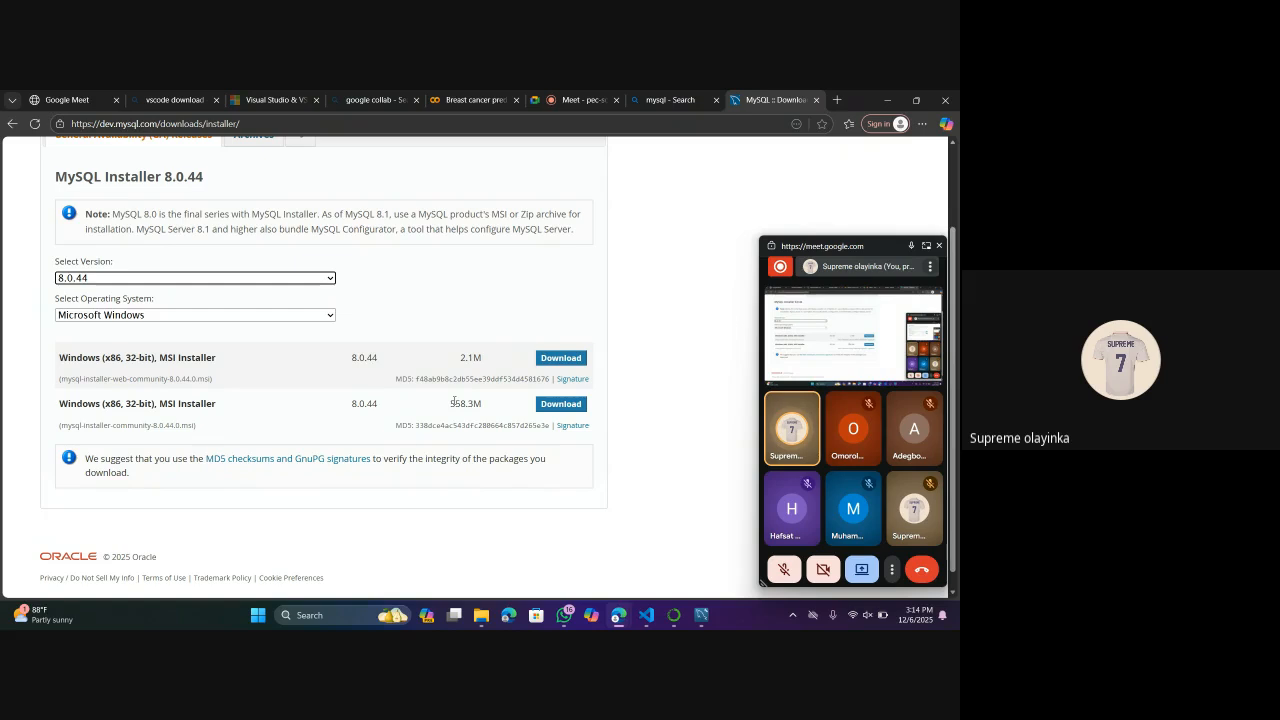
click(555, 412)
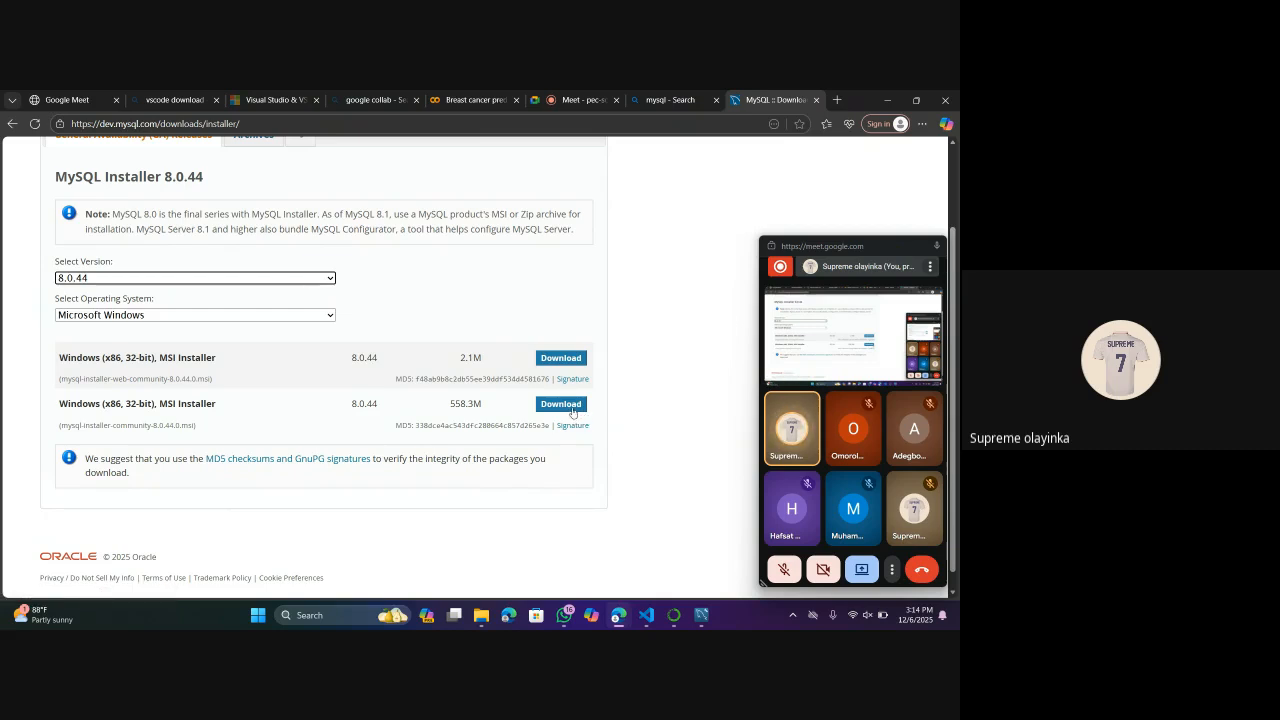
click(572, 406)
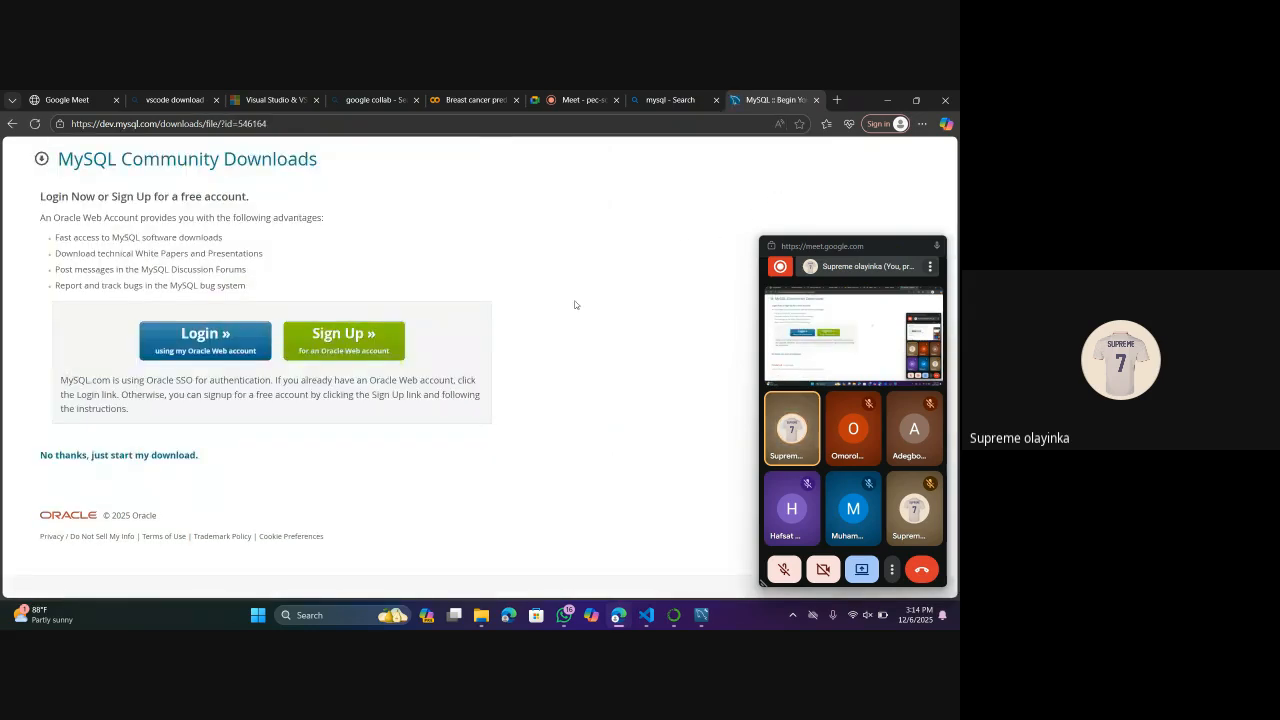
click(92, 458)
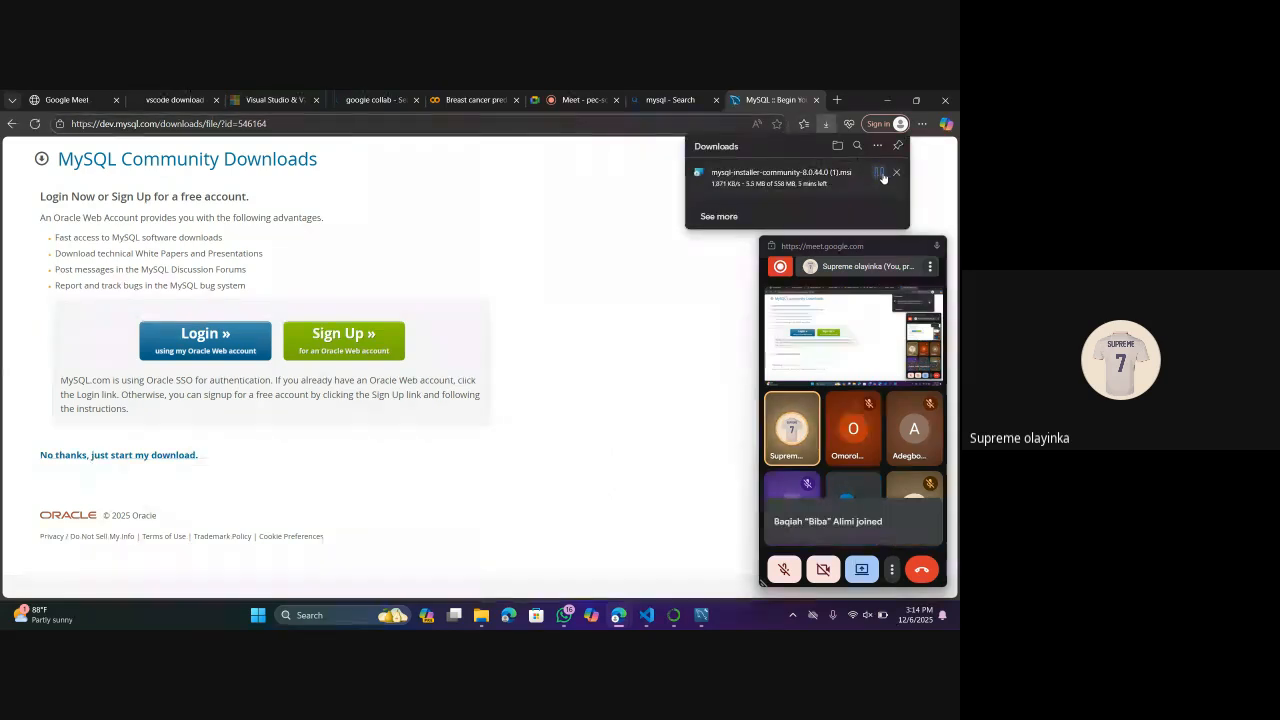
Pause and cancel the running MySQL Installer download, and close the MySQL download page.
click(880, 174)
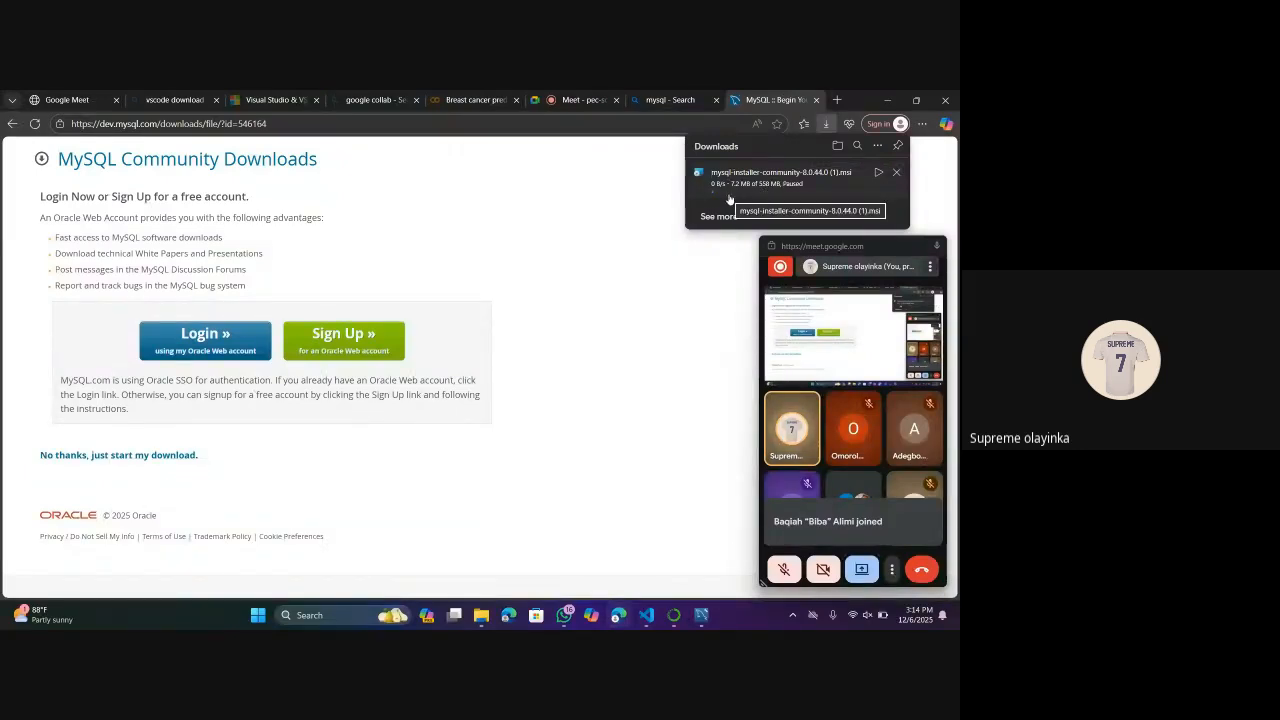
click(898, 176)
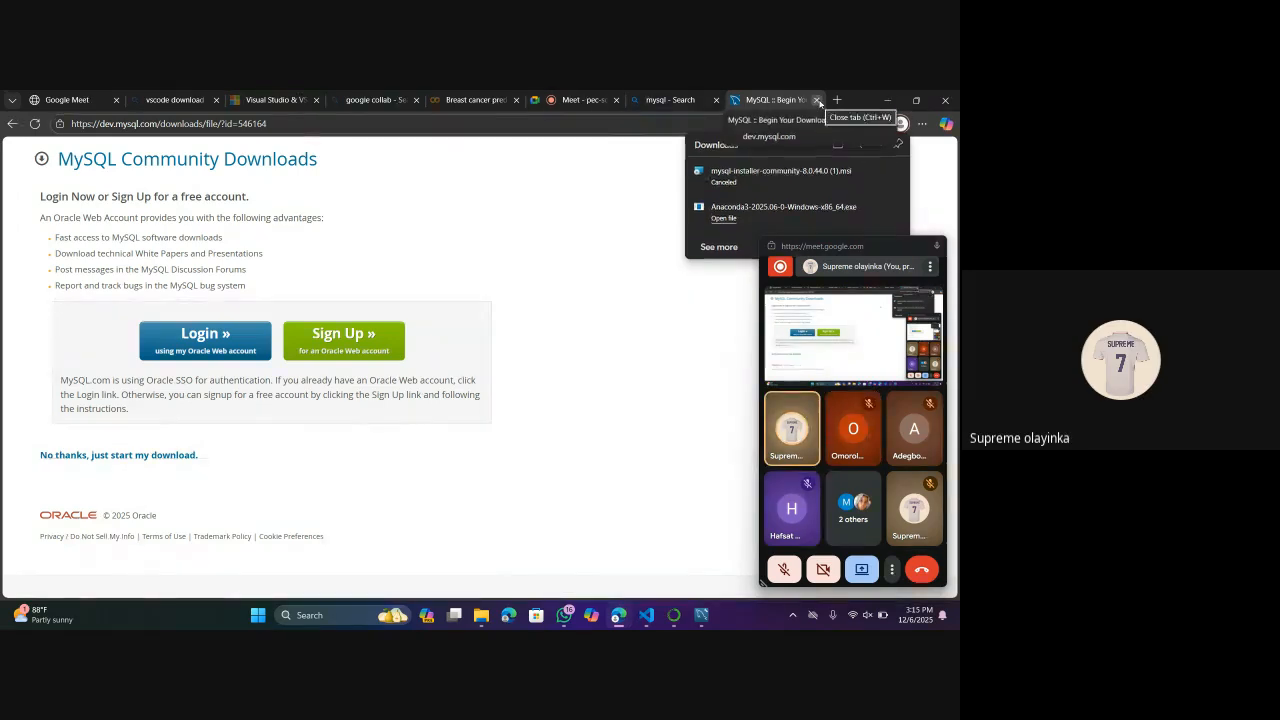
click(817, 101)
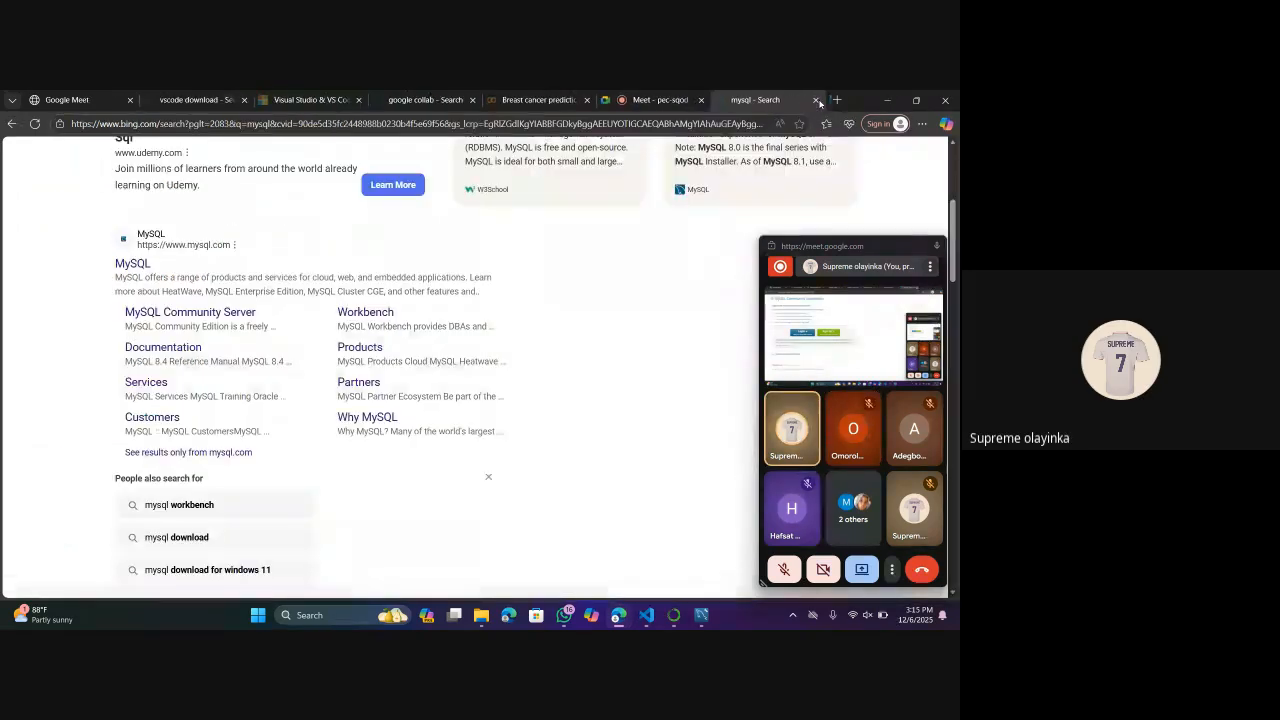
Search the web for mysql again from the existing search results page.
click(590, 124)
text(mysql)
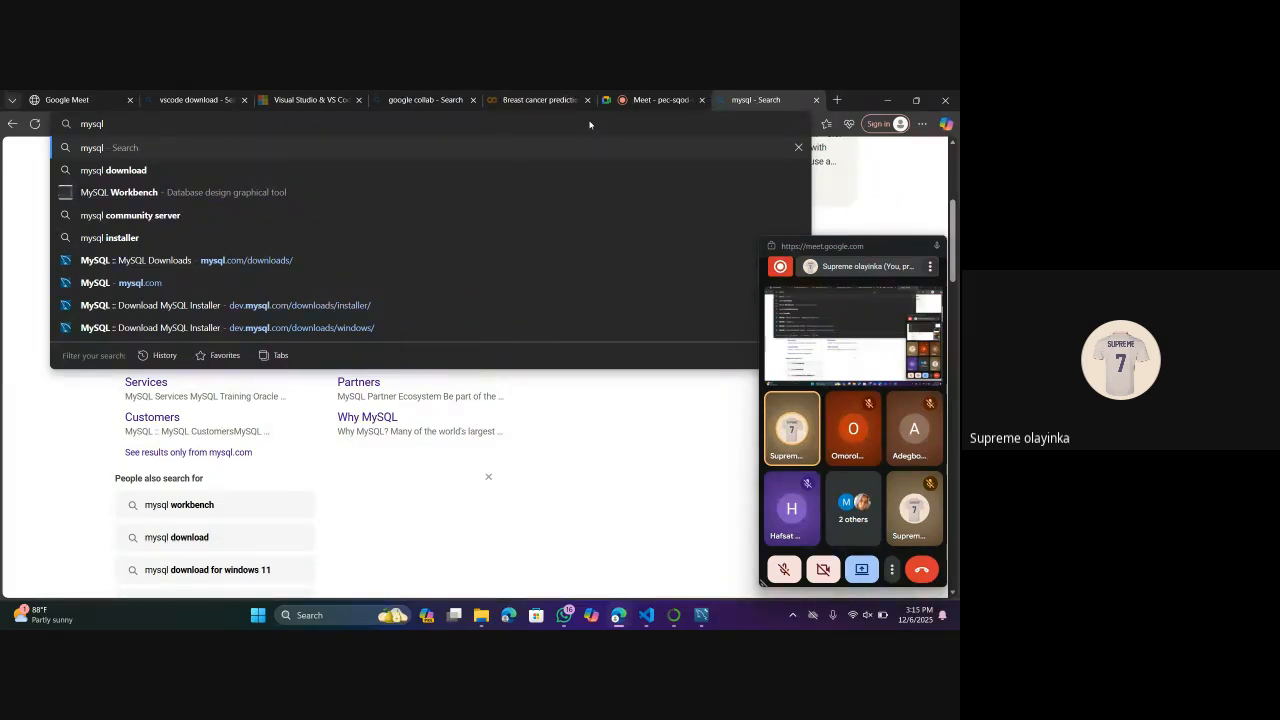
key(Return)
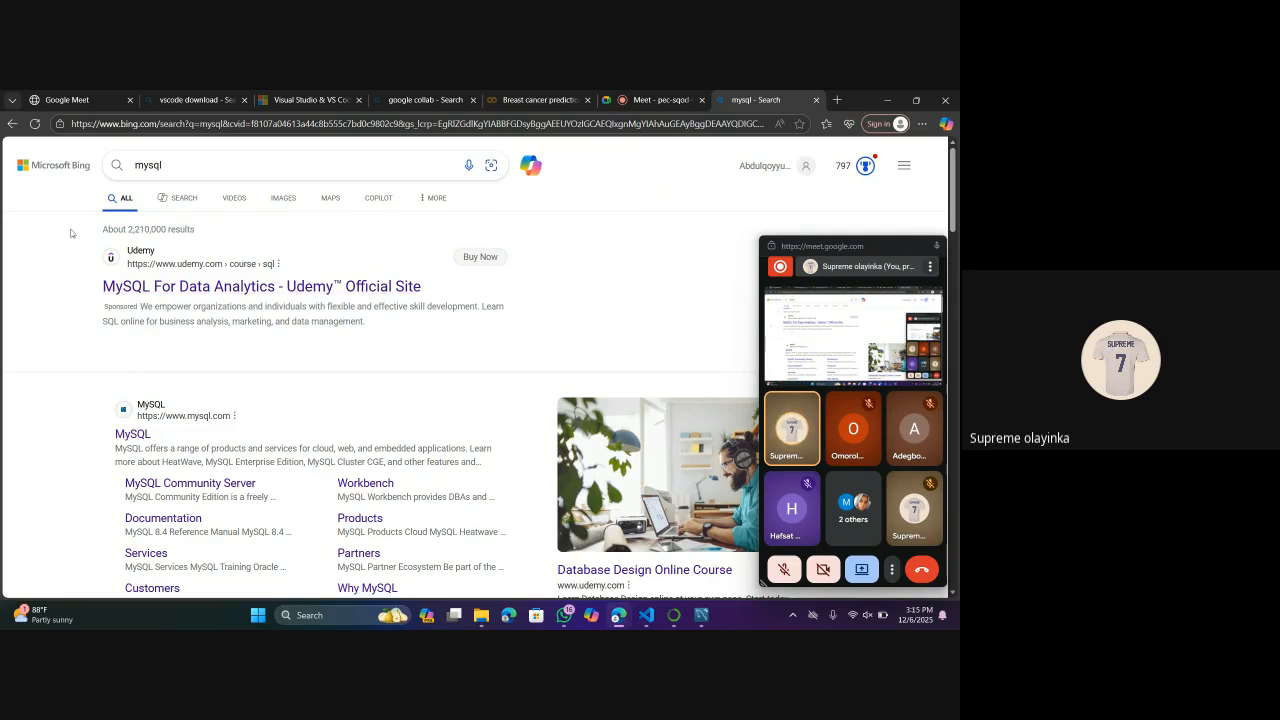
Open the official MySQL website from the search results and go to its downloads page.
scroll(162, 355, down, 1)
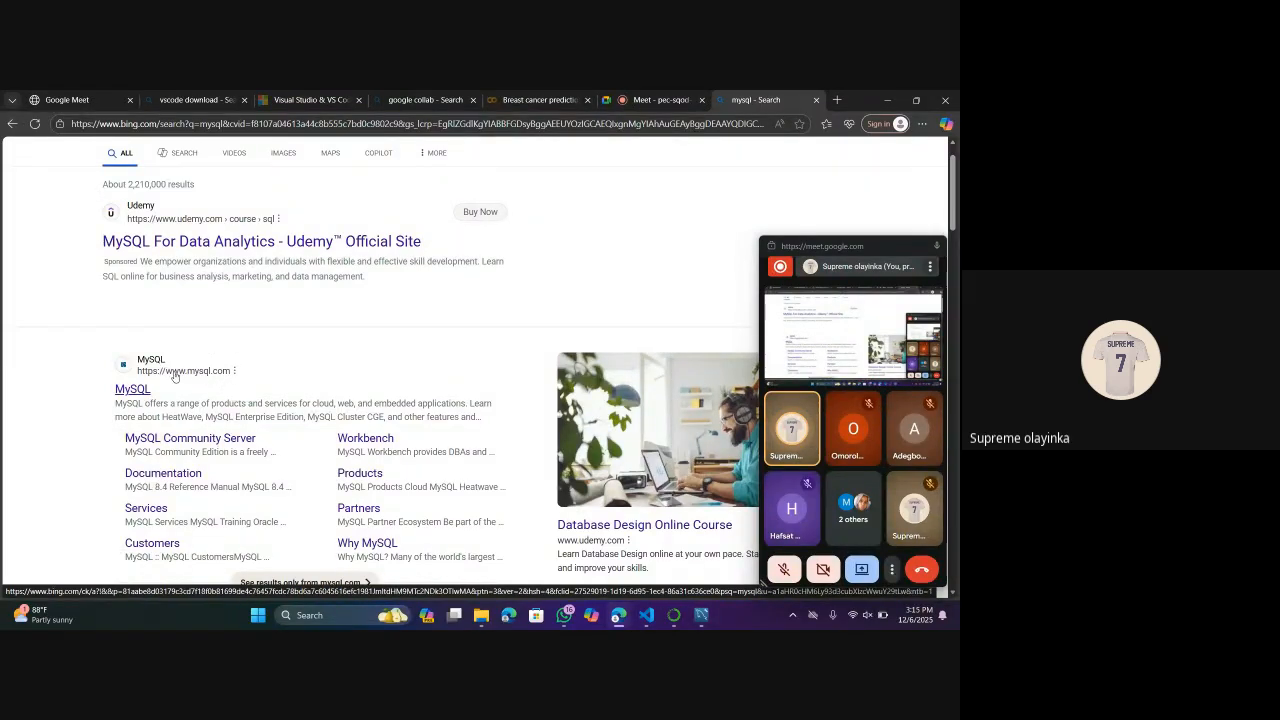
click(172, 375)
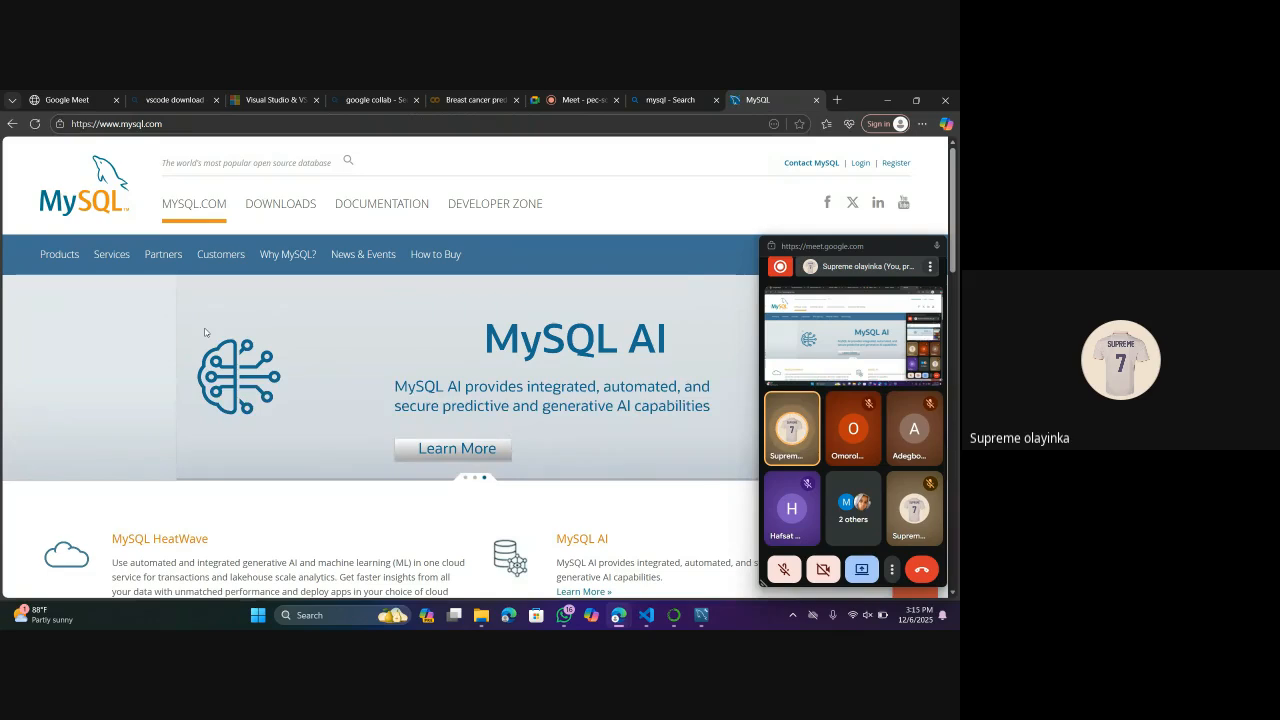
click(283, 214)
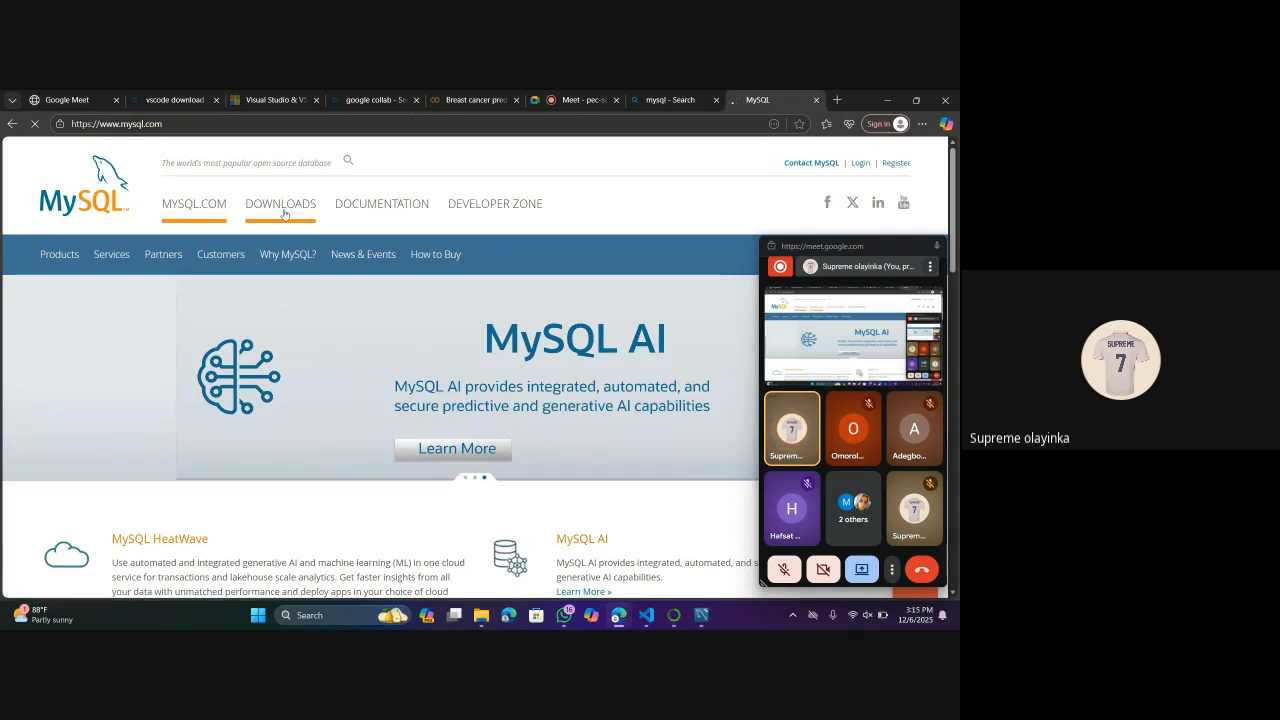
Go to the MySQL Community (GPL) Downloads and open the MySQL Installer for Windows page.
scroll(300, 330, down, 5)
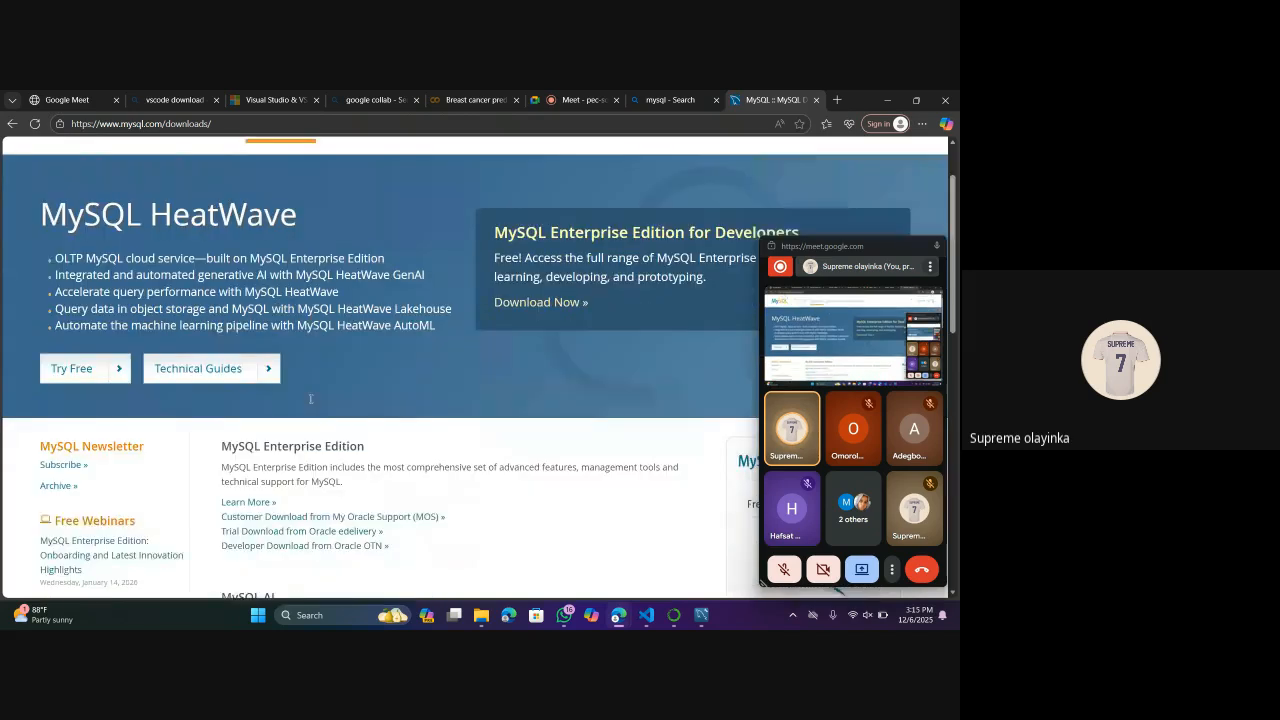
scroll(310, 402, down, 1)
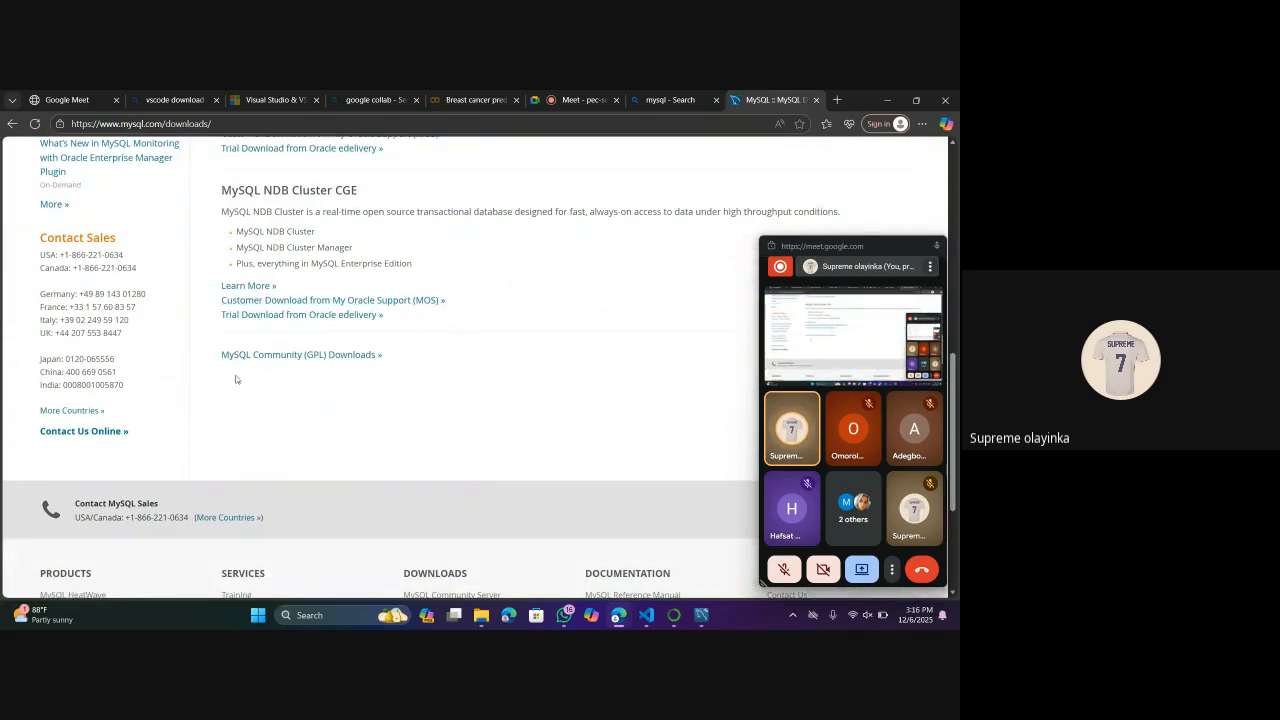
click(302, 356)
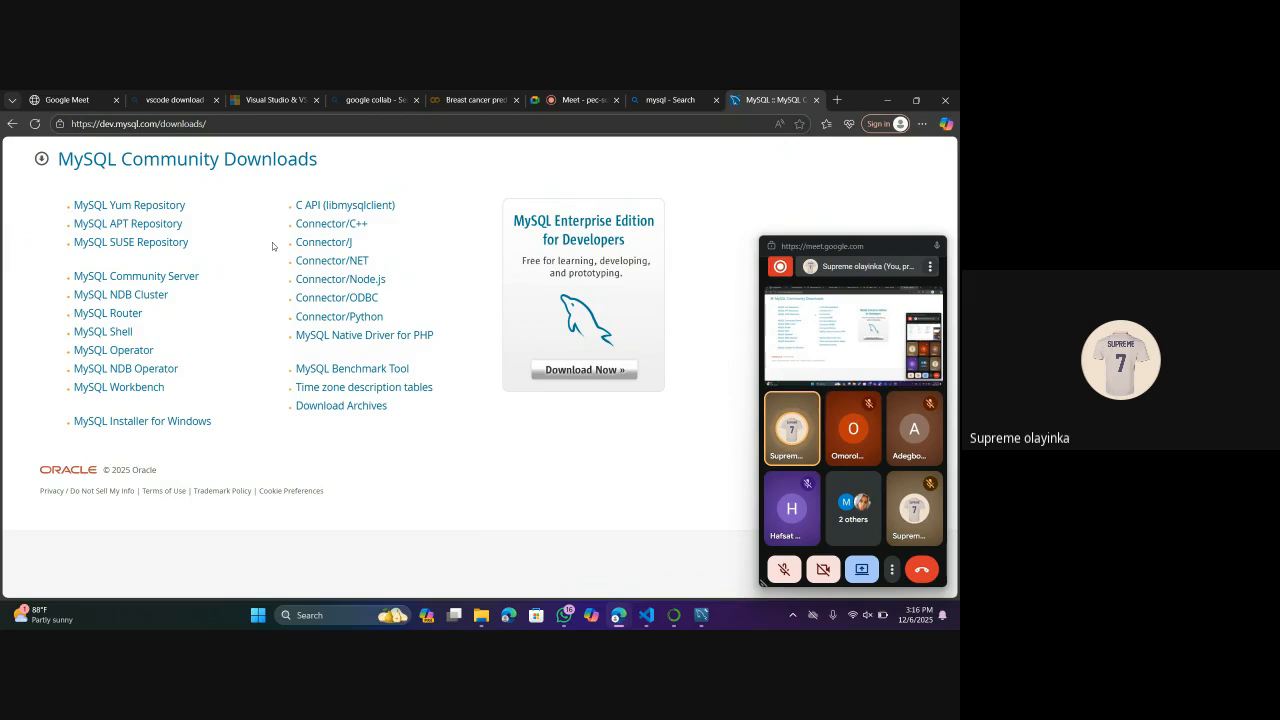
click(158, 428)
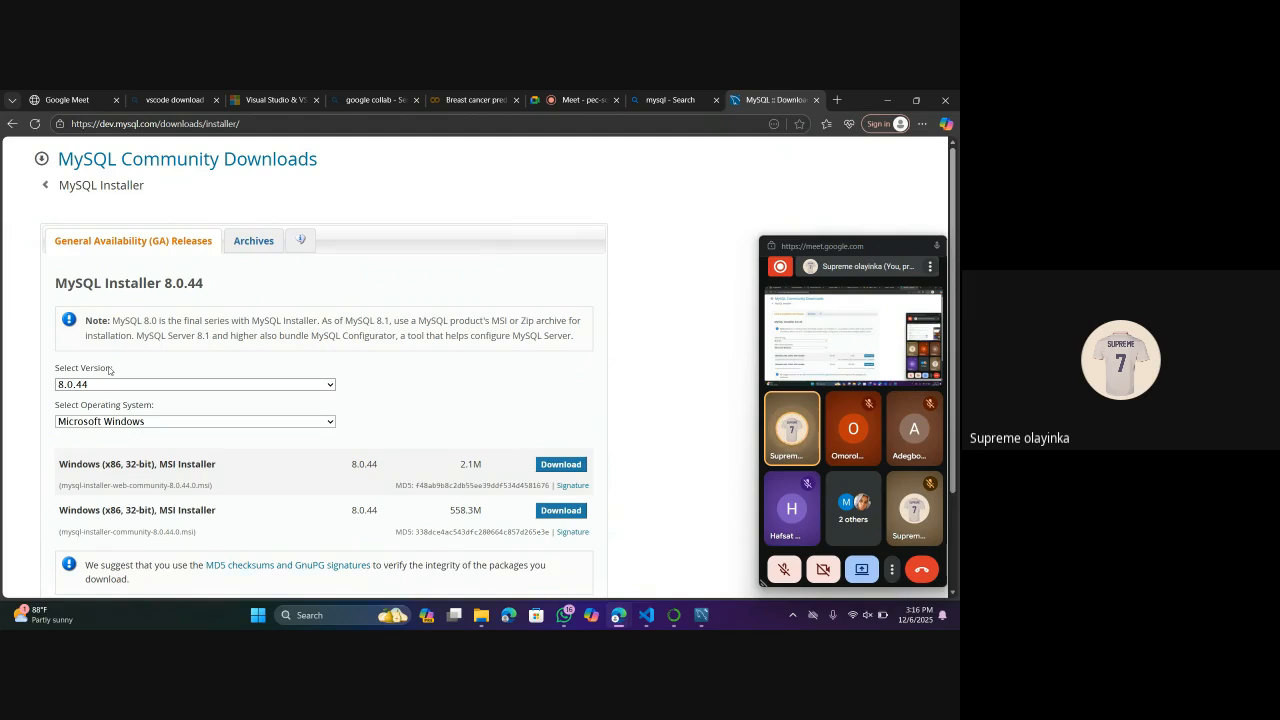
Choose version 8.0.44 and Microsoft Windows as the operating system for the MySQL Installer.
scroll(124, 368, down, 1)
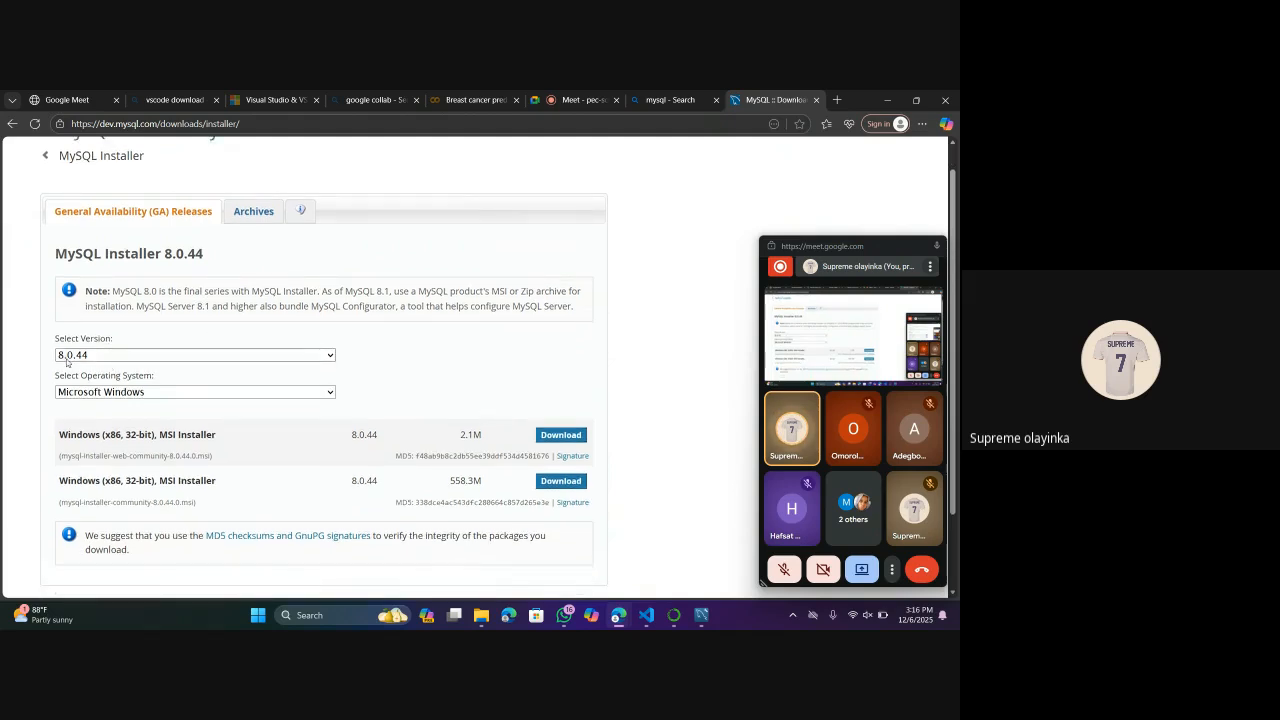
click(332, 357)
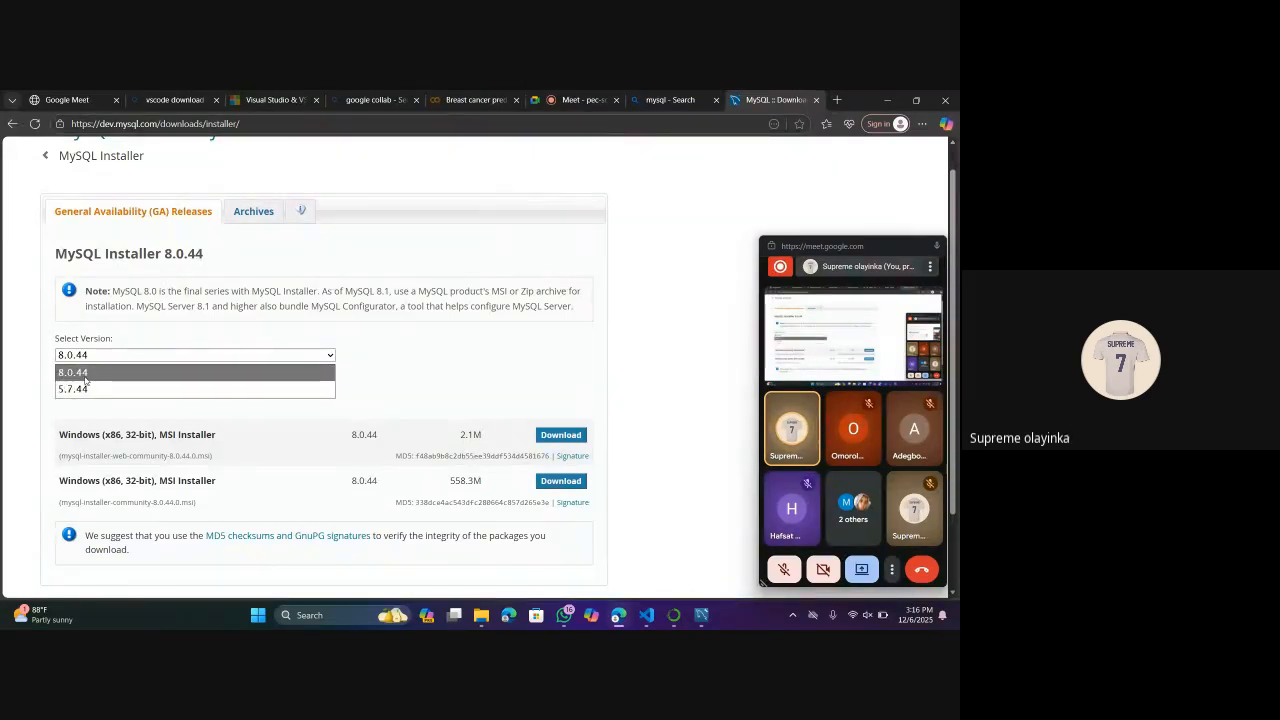
click(79, 371)
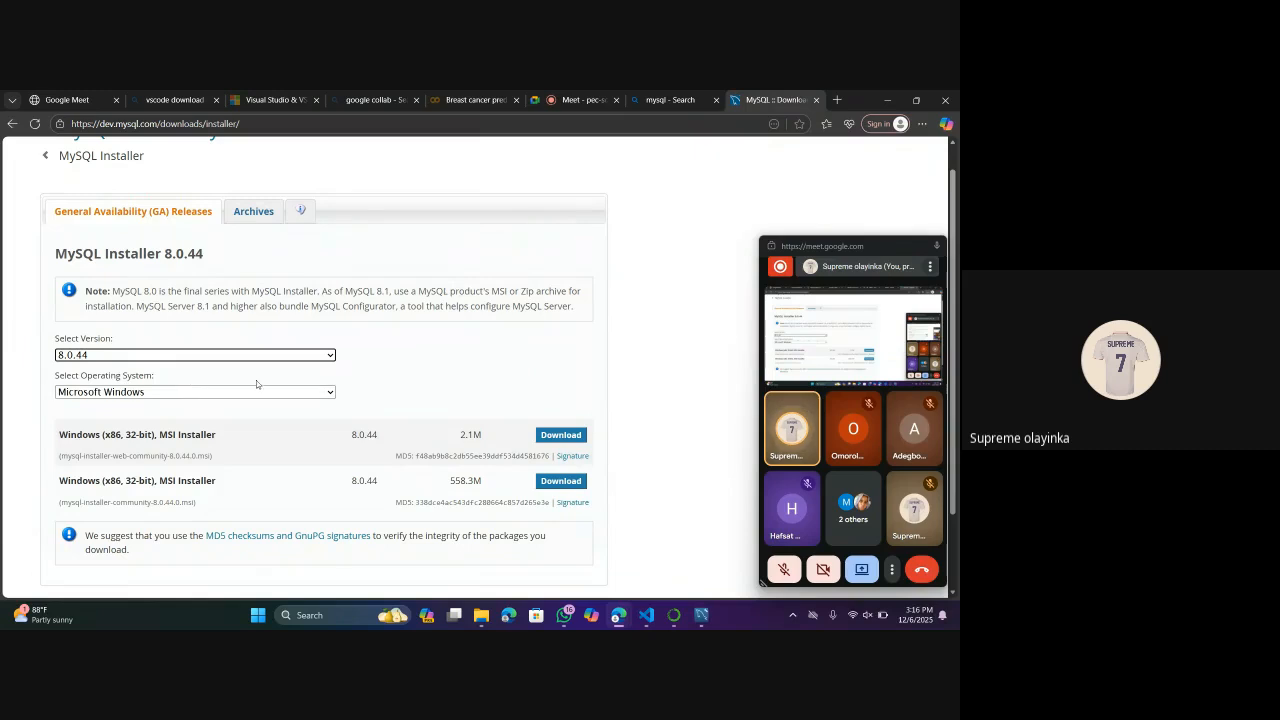
click(330, 395)
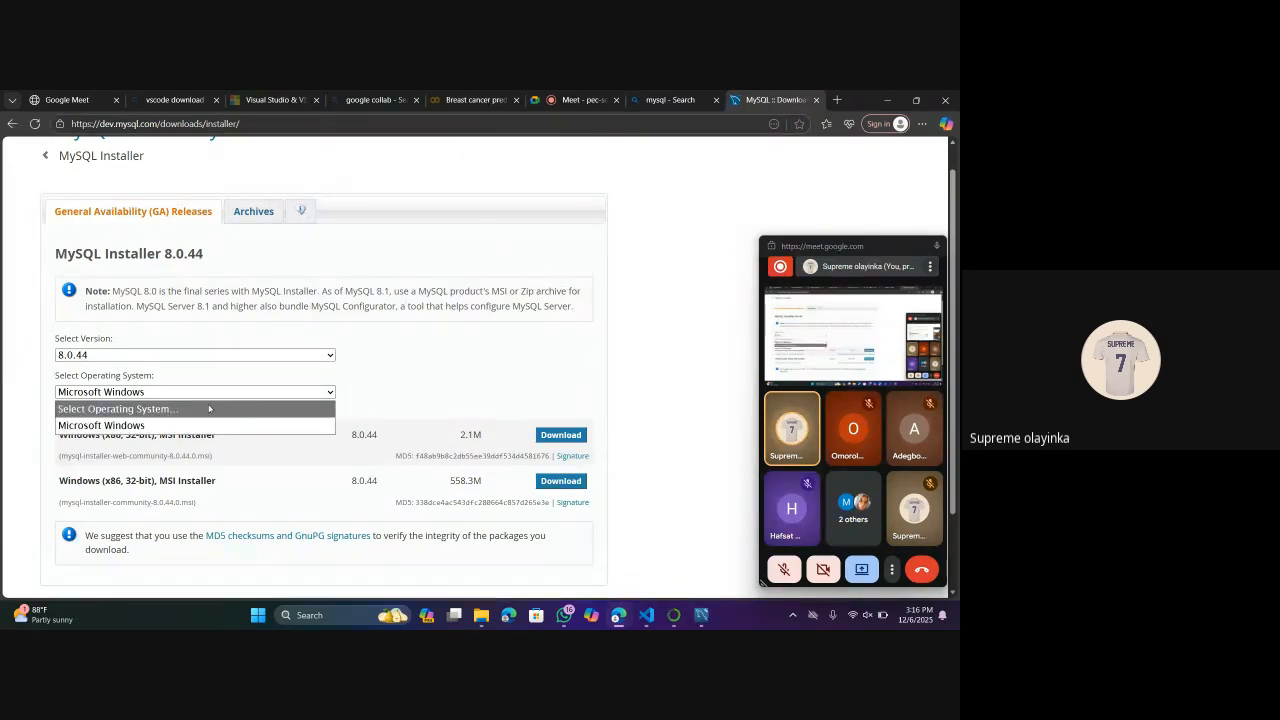
click(132, 426)
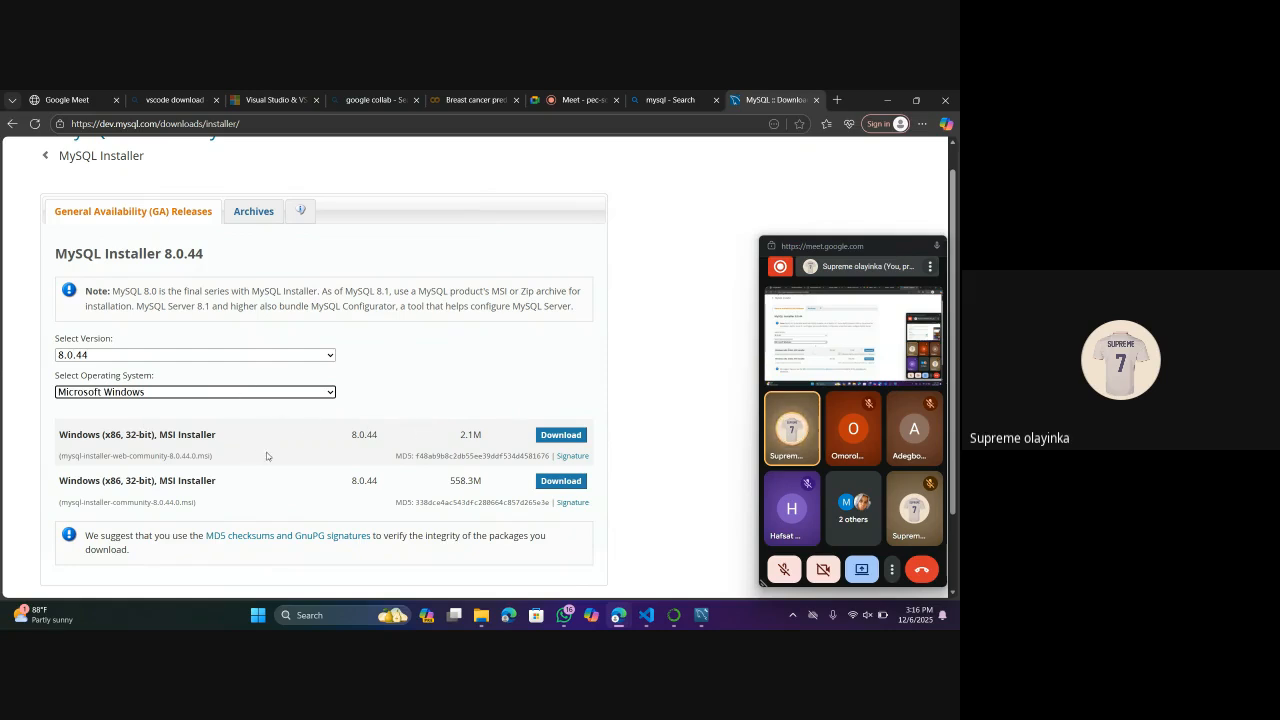
Start downloading the 558.3M MySQL Installer MSI package without logging in to an Oracle account, and cancel that download.
scroll(267, 454, down, 1)
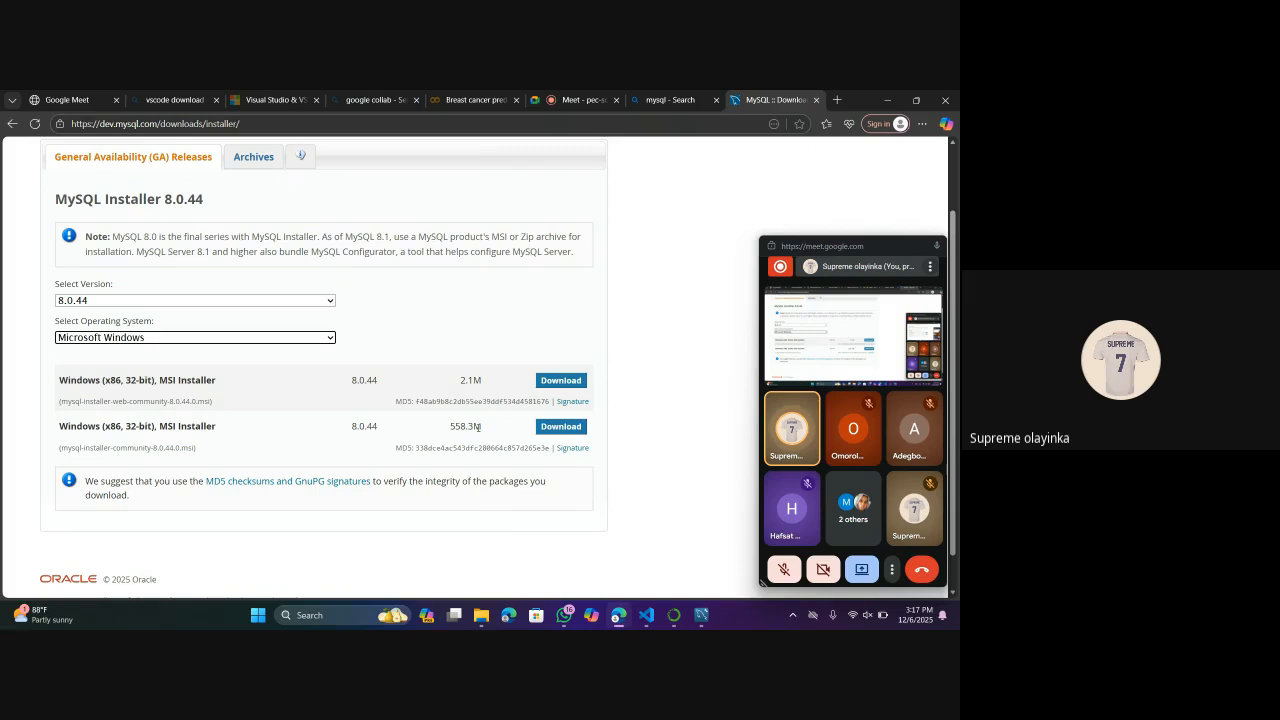
click(572, 430)
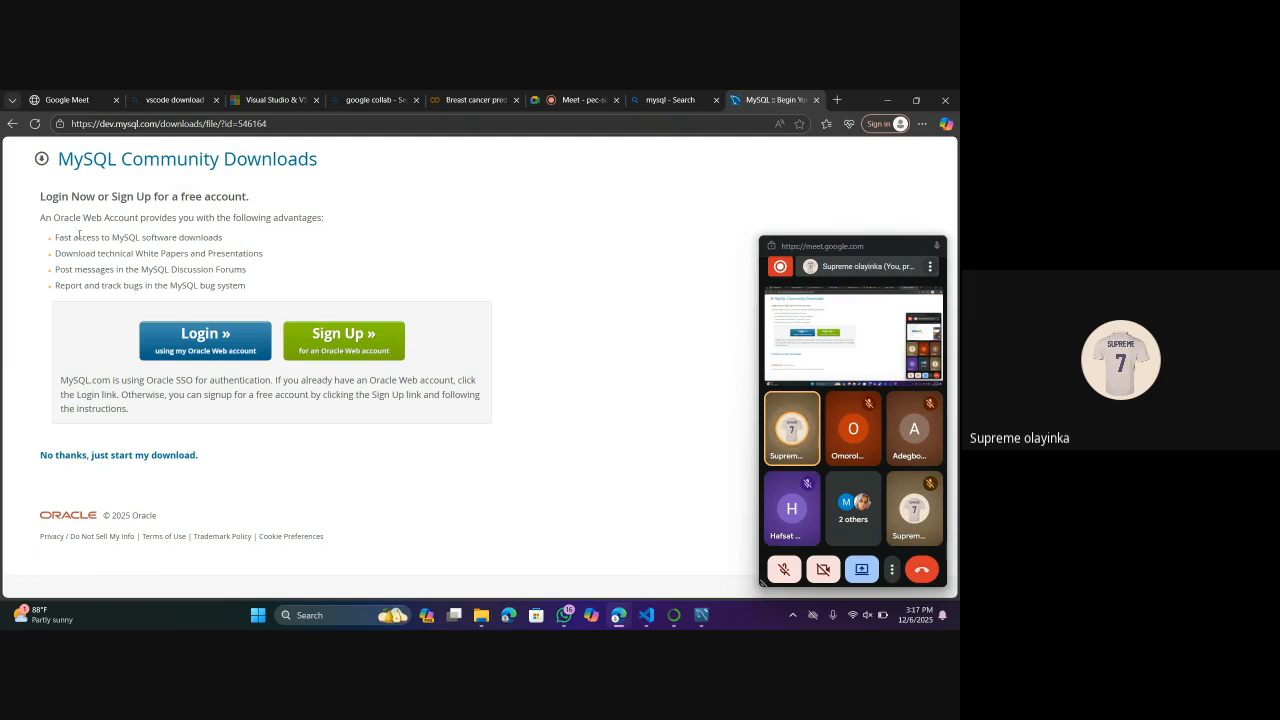
scroll(271, 330, down, 1)
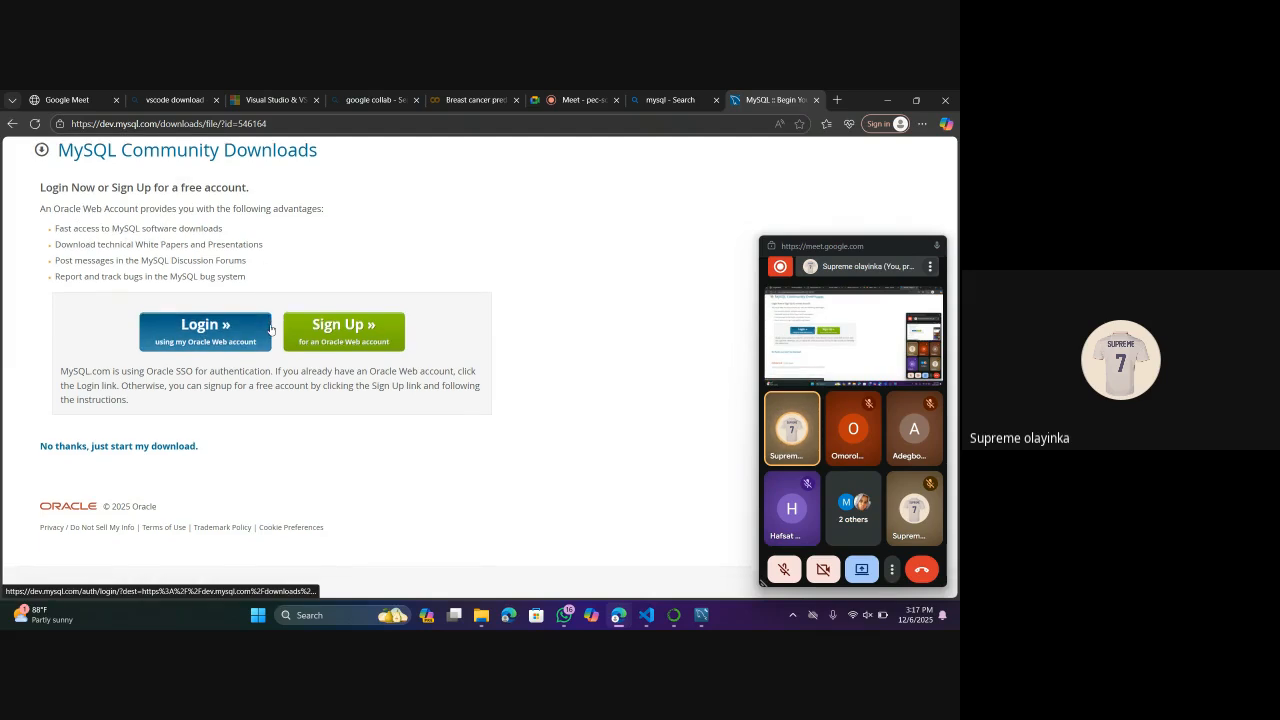
scroll(271, 330, up, 1)
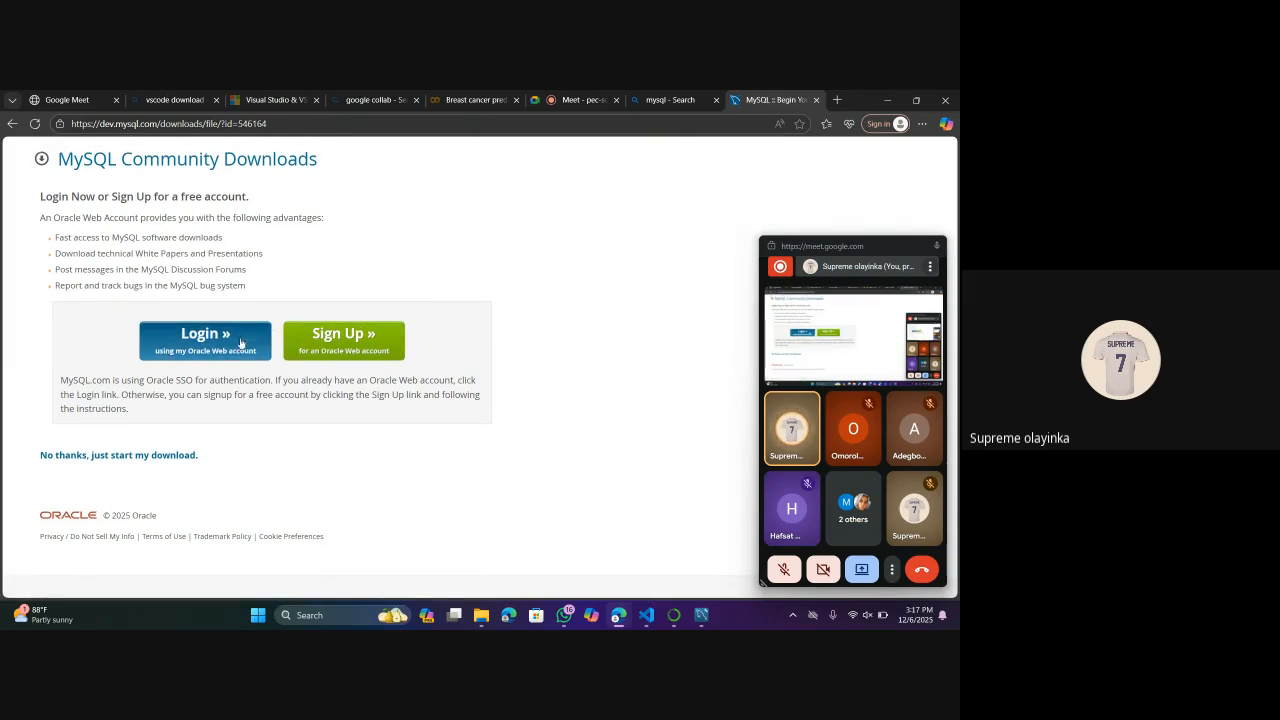
click(152, 456)
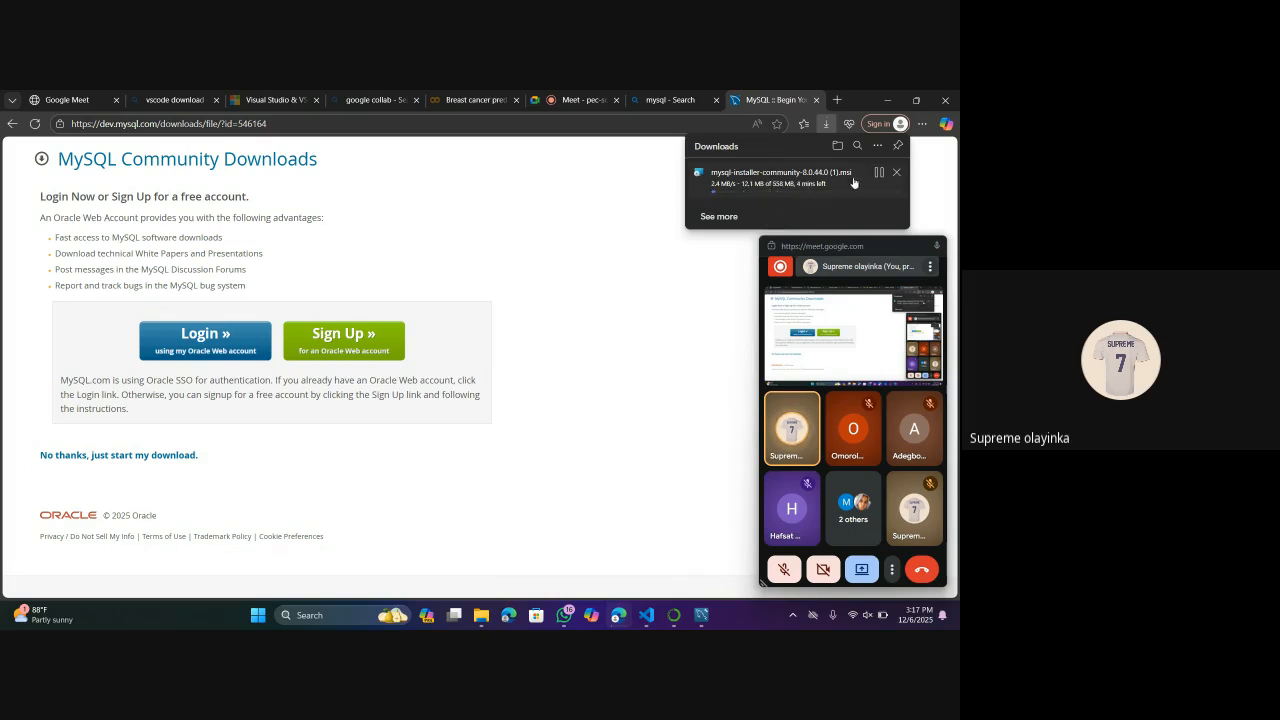
click(879, 173)
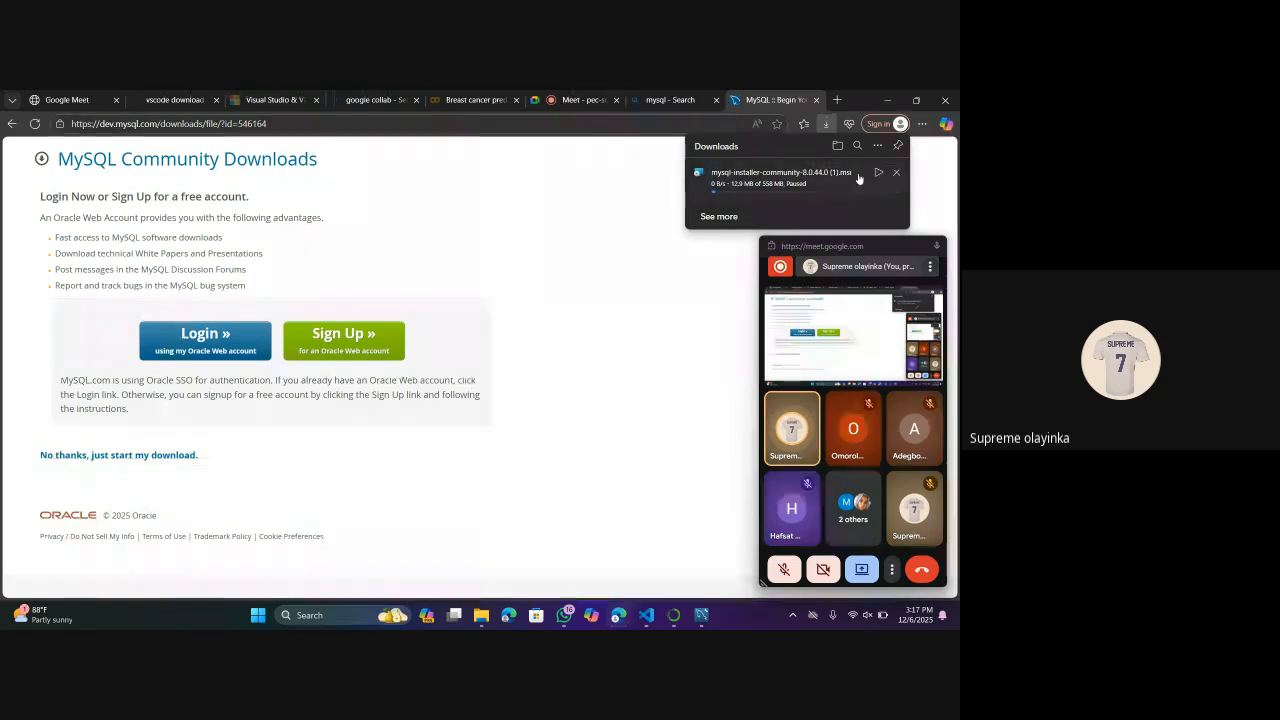
click(897, 173)
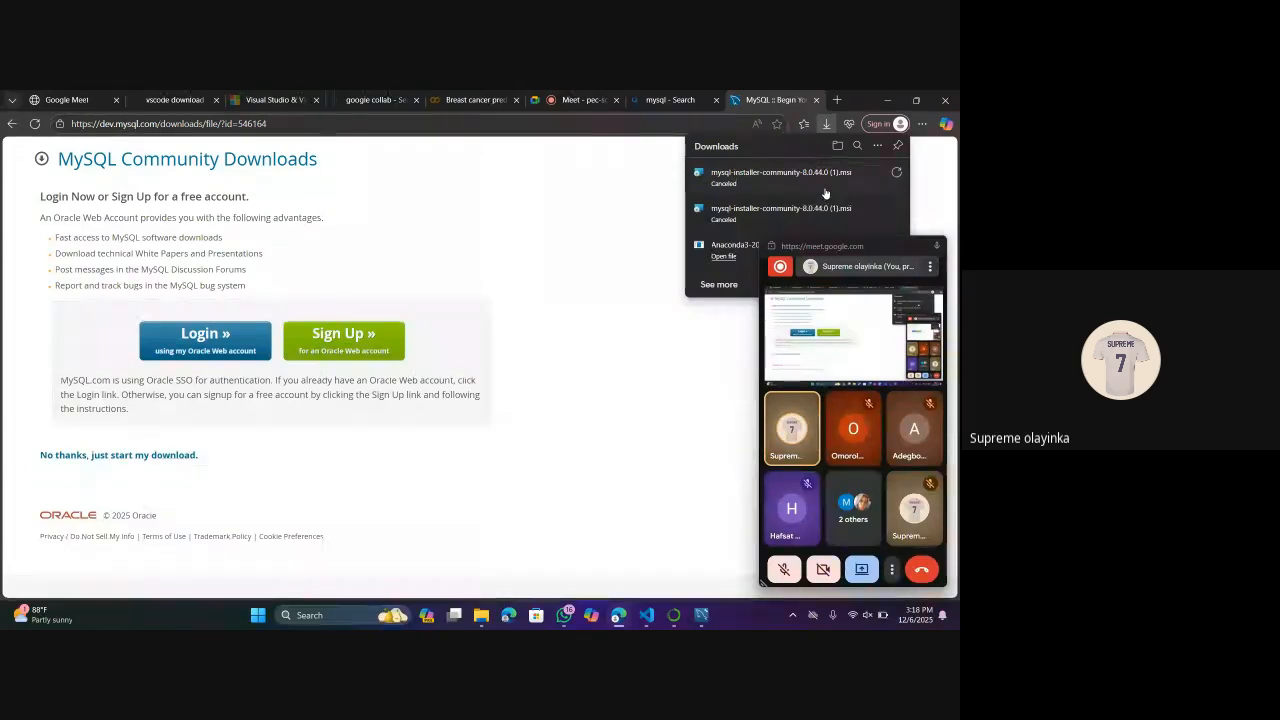
Switch to MySQL Workbench from the desktop and hide the SQL Additions sidebar beside the Query 1 editor.
key(super+d)
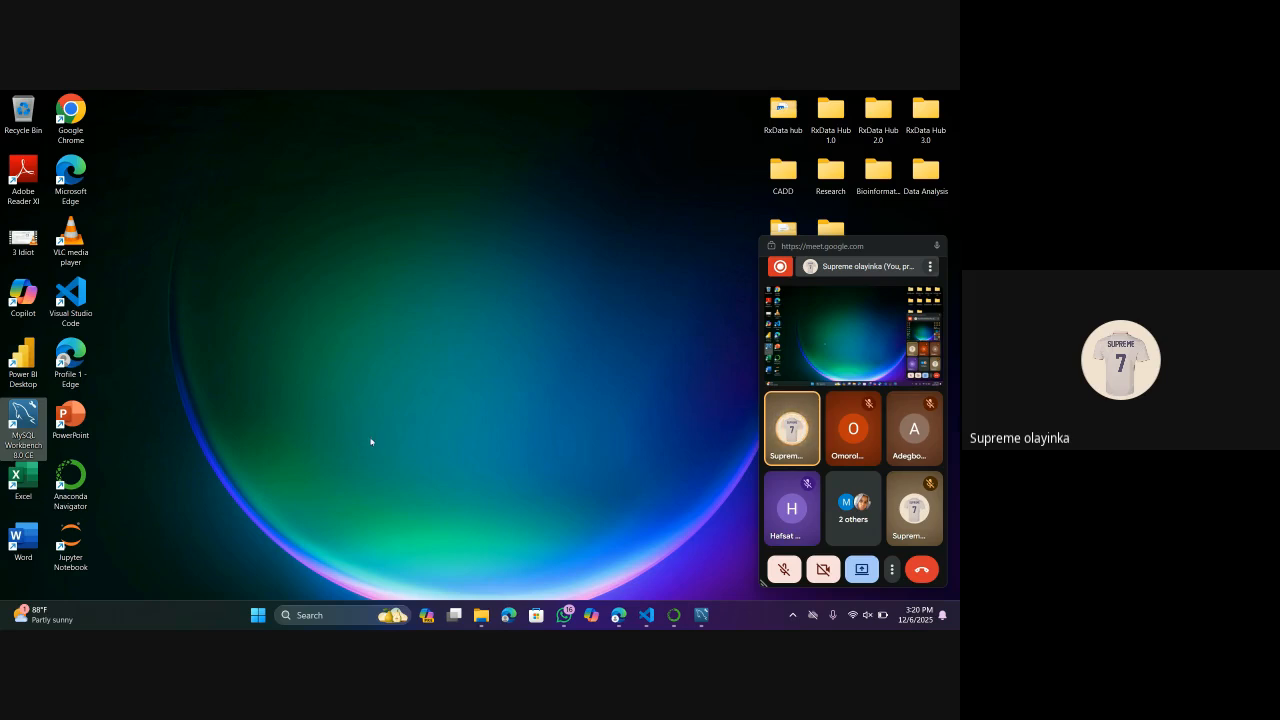
mouse_move(701, 615)
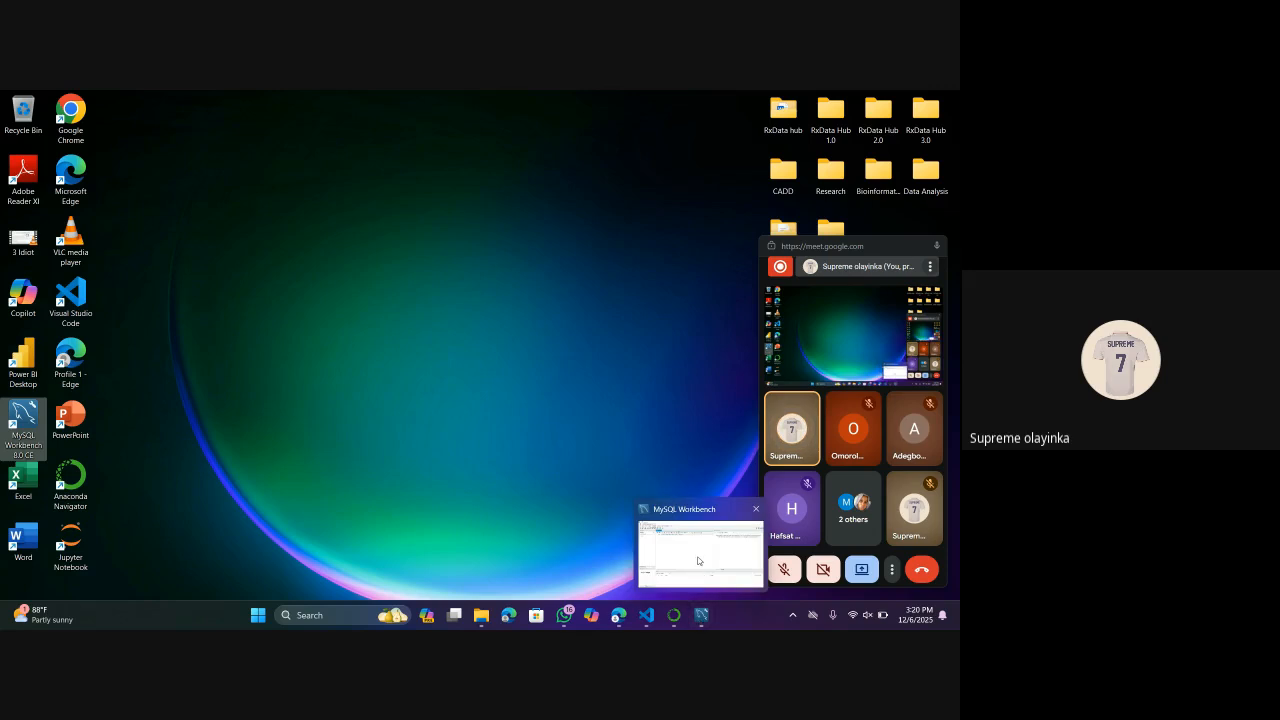
click(697, 560)
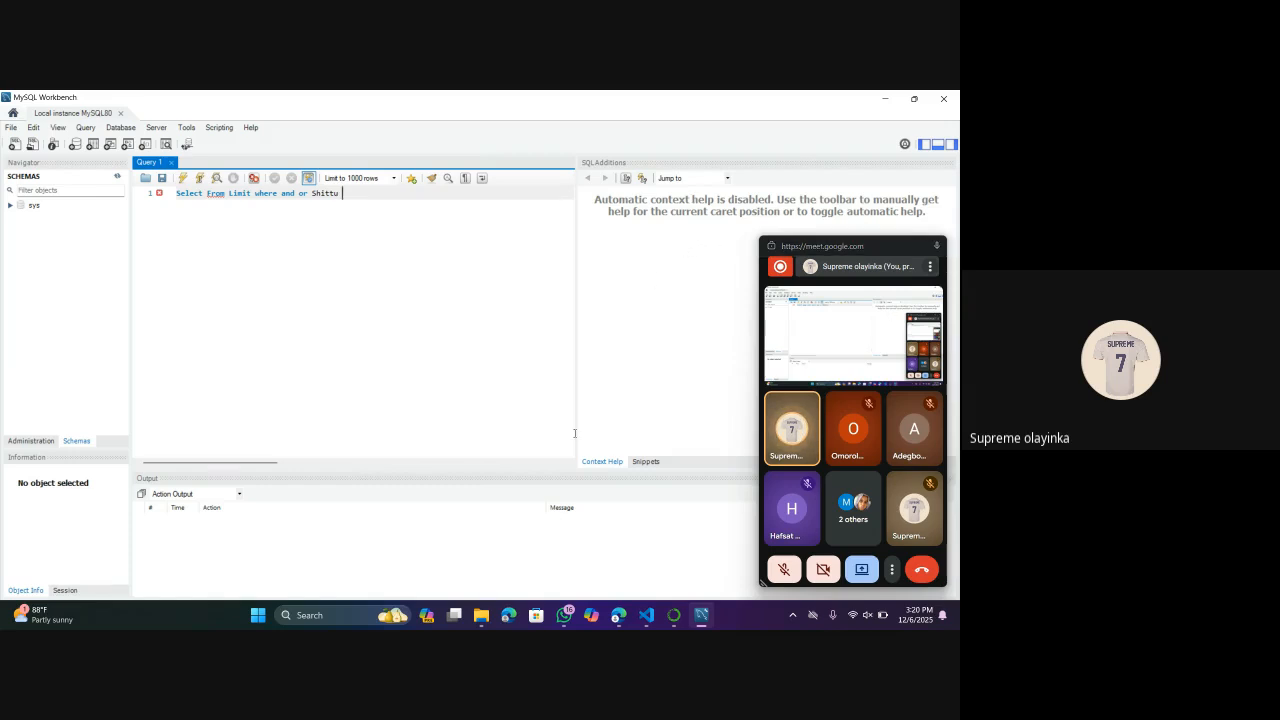
click(951, 144)
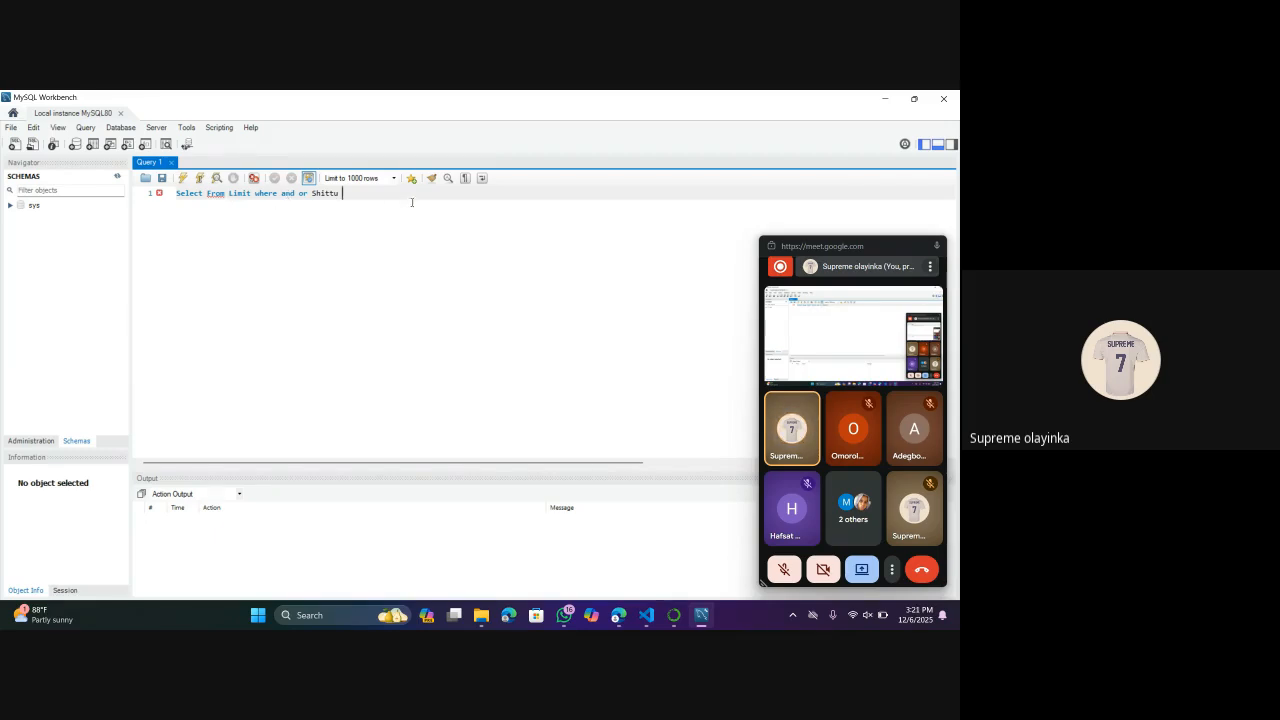
Execute the sample line of SQL keywords in Query 1 and show the administration options in the Navigator.
key(Return)
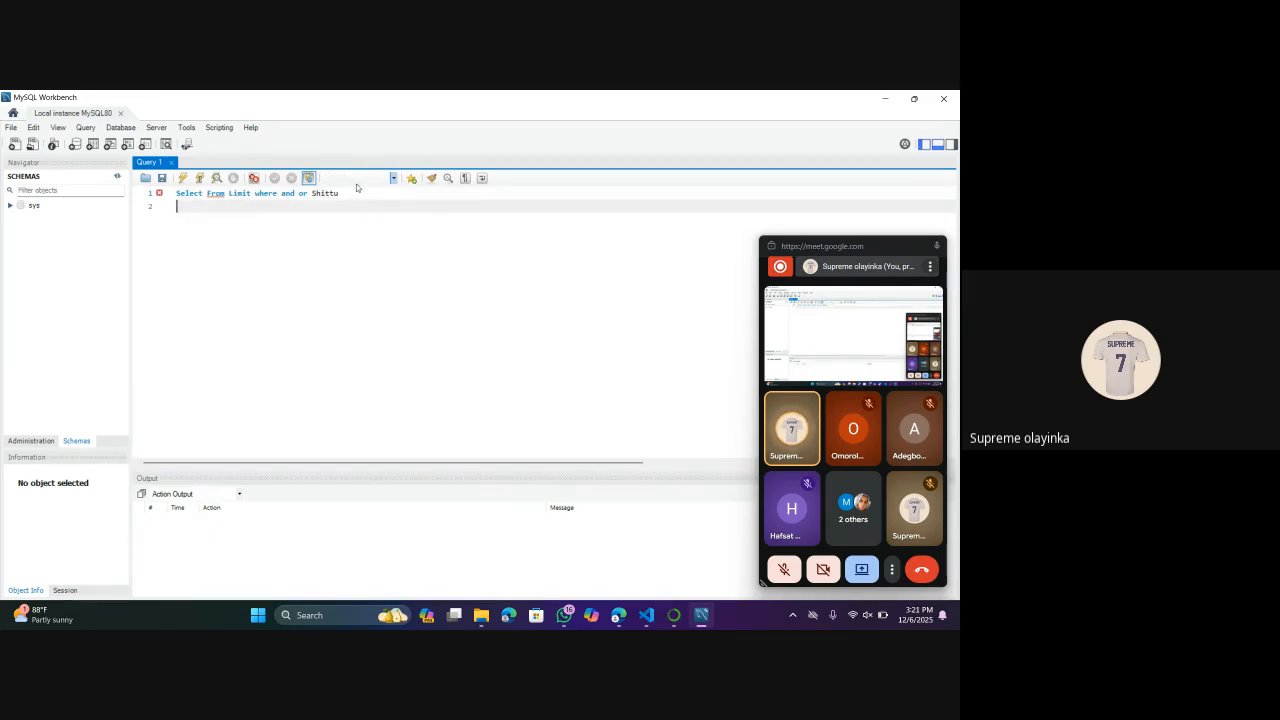
click(360, 193)
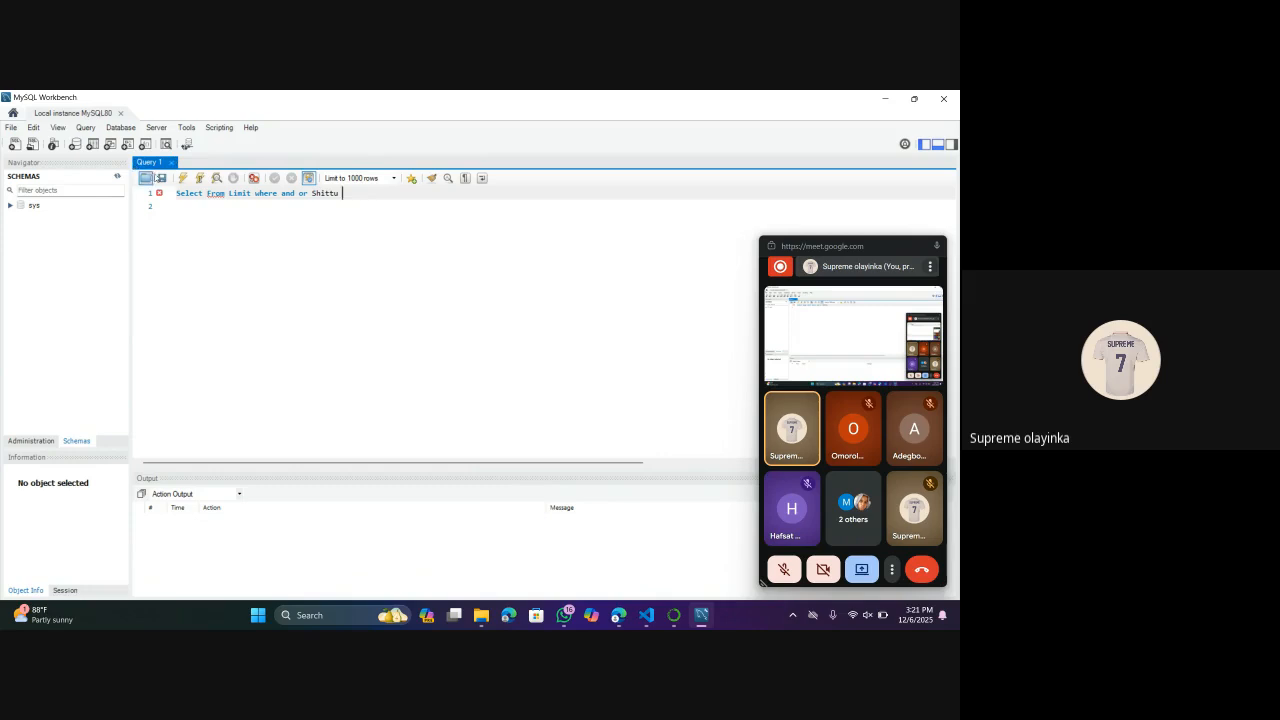
click(183, 178)
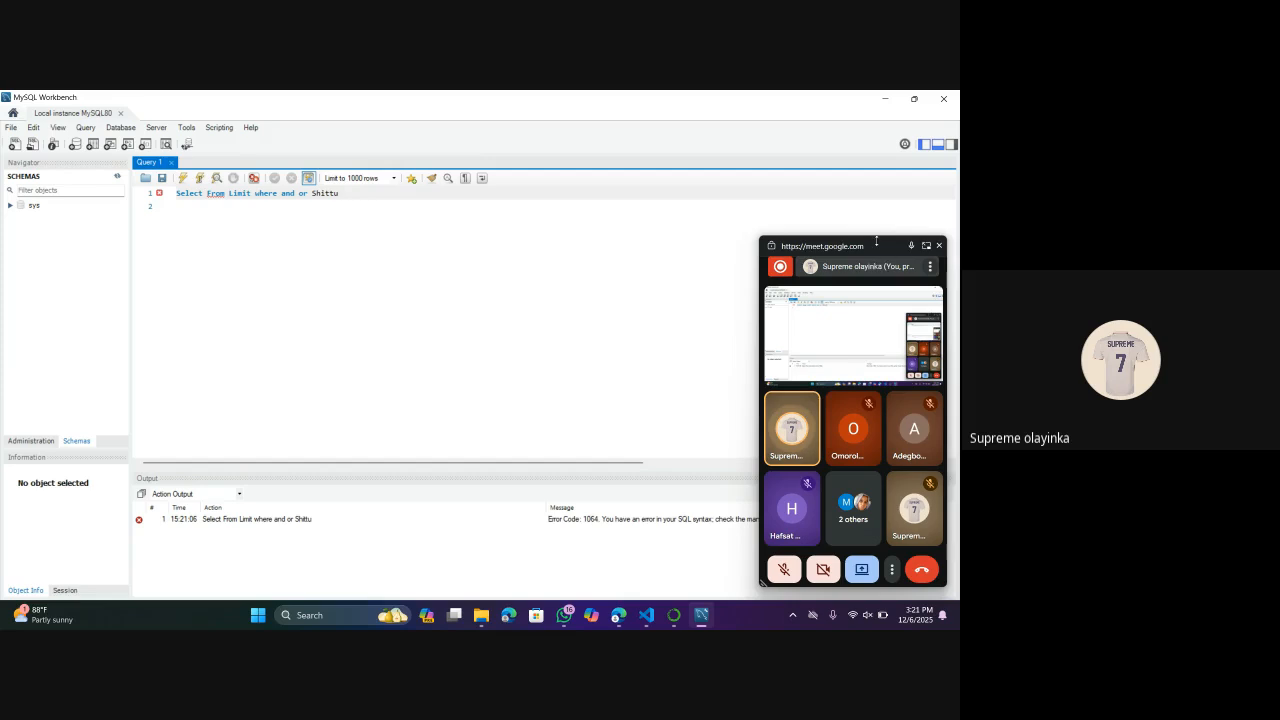
drag(876, 241, 957, 112)
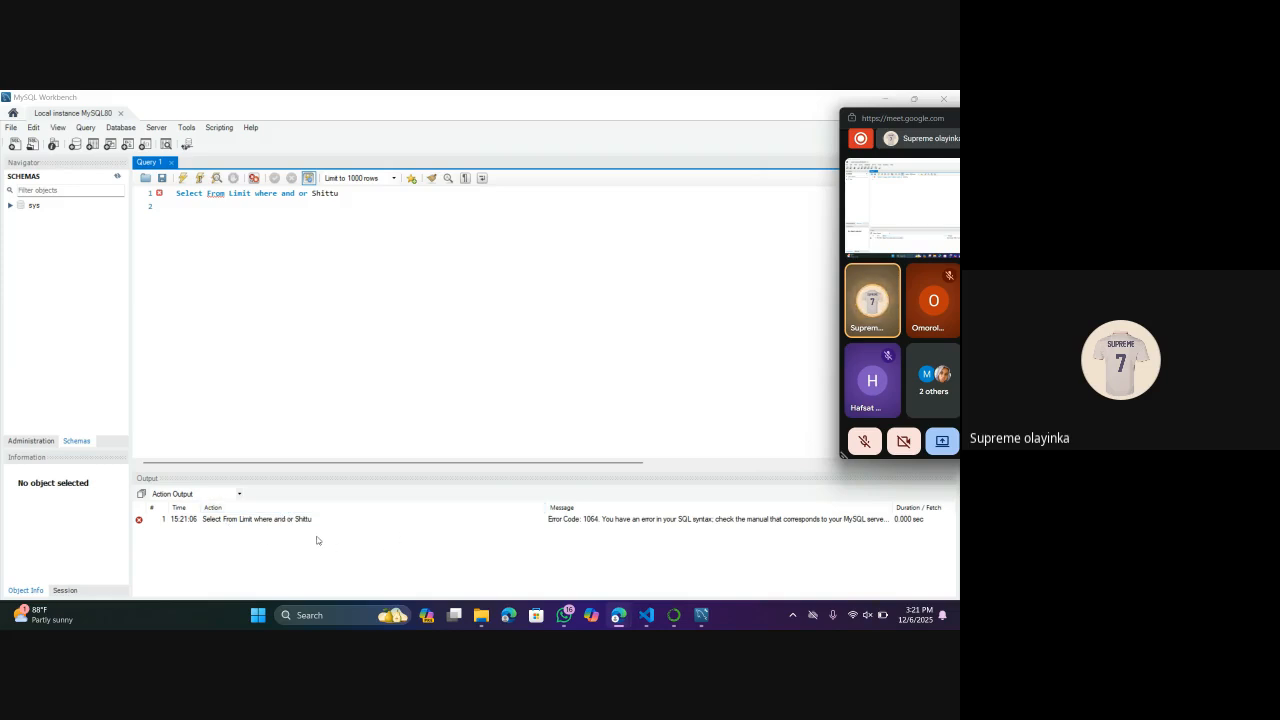
click(28, 441)
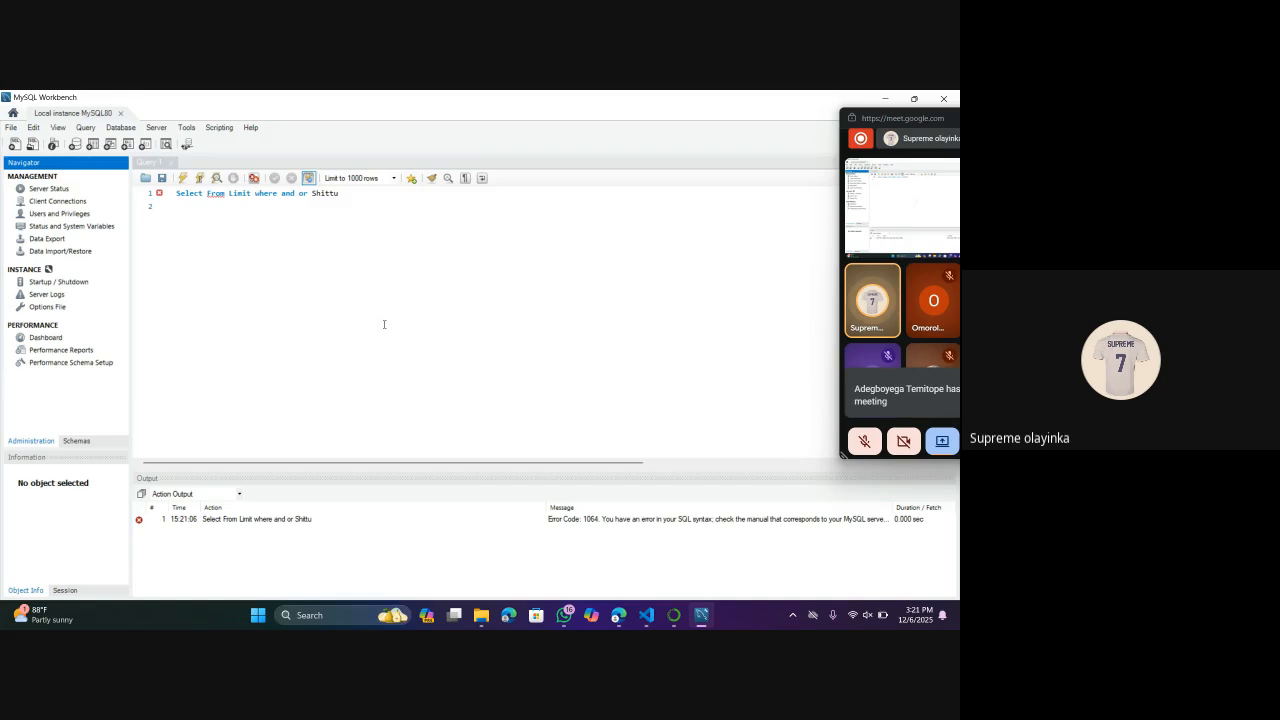
Switch to Power BI Desktop, start a blank report, and dismiss the Dark mode and Live Edit notices.
click(885, 98)
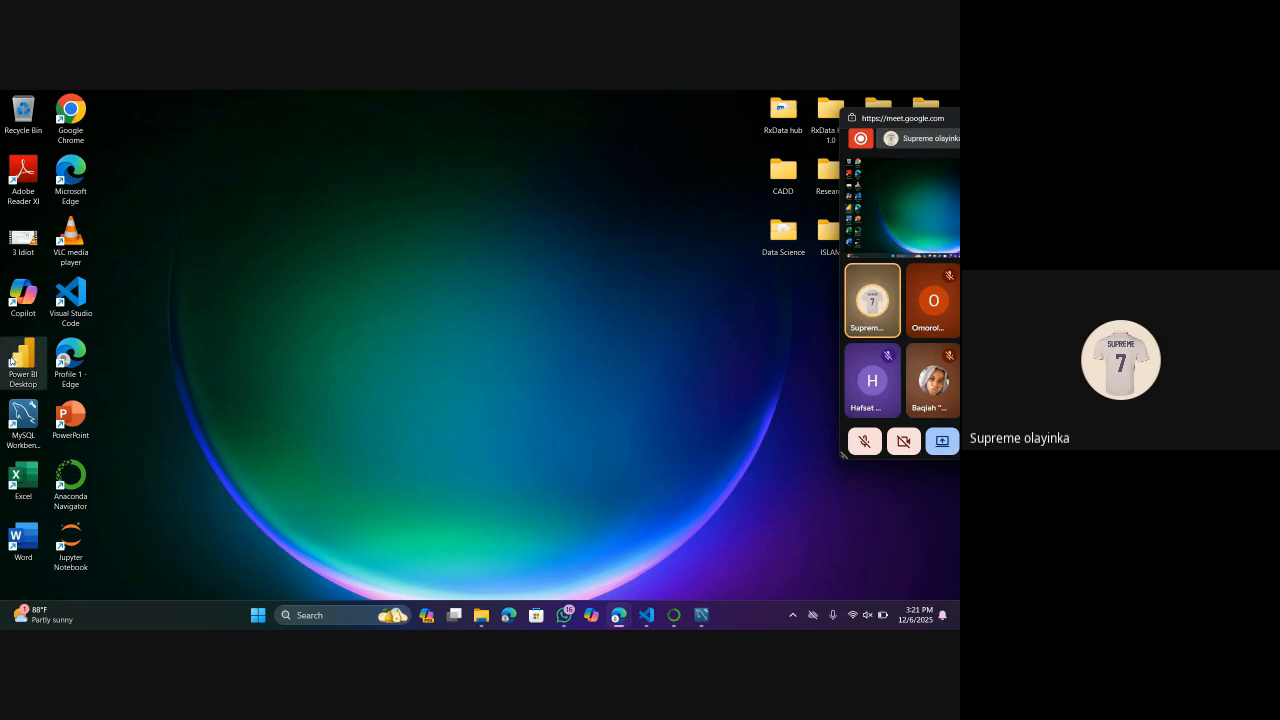
double_click(10, 362)
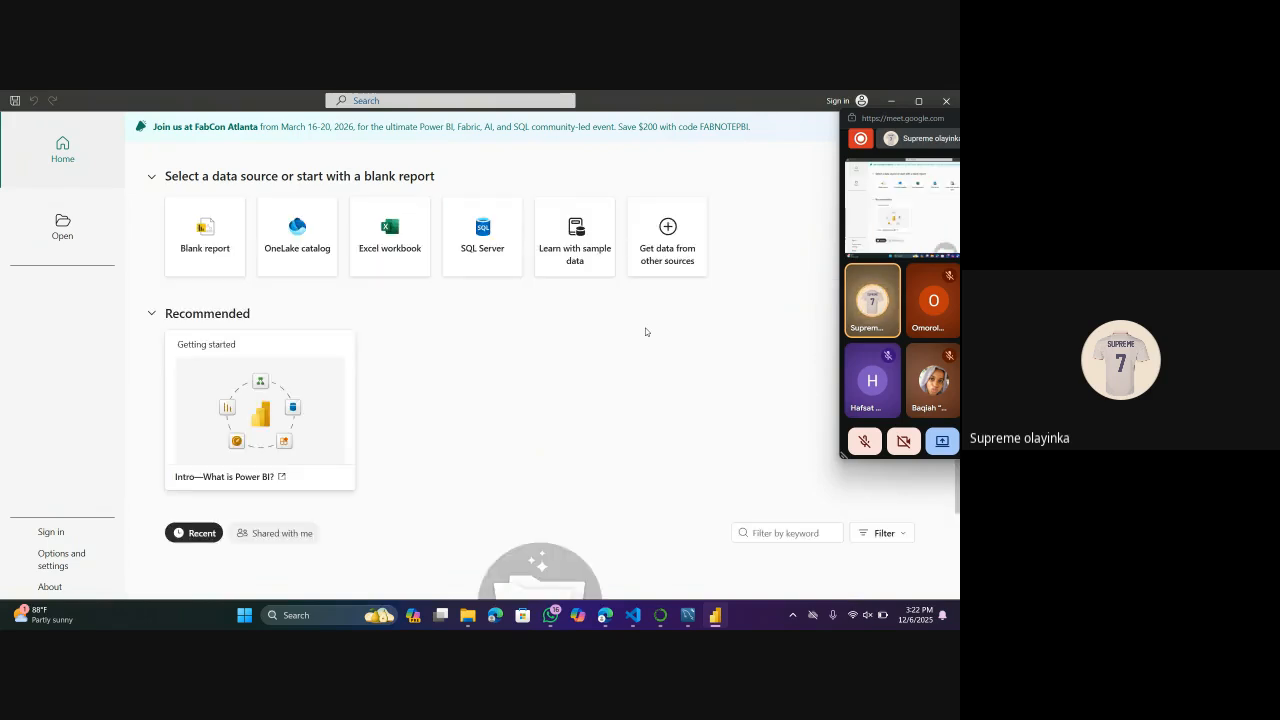
click(222, 235)
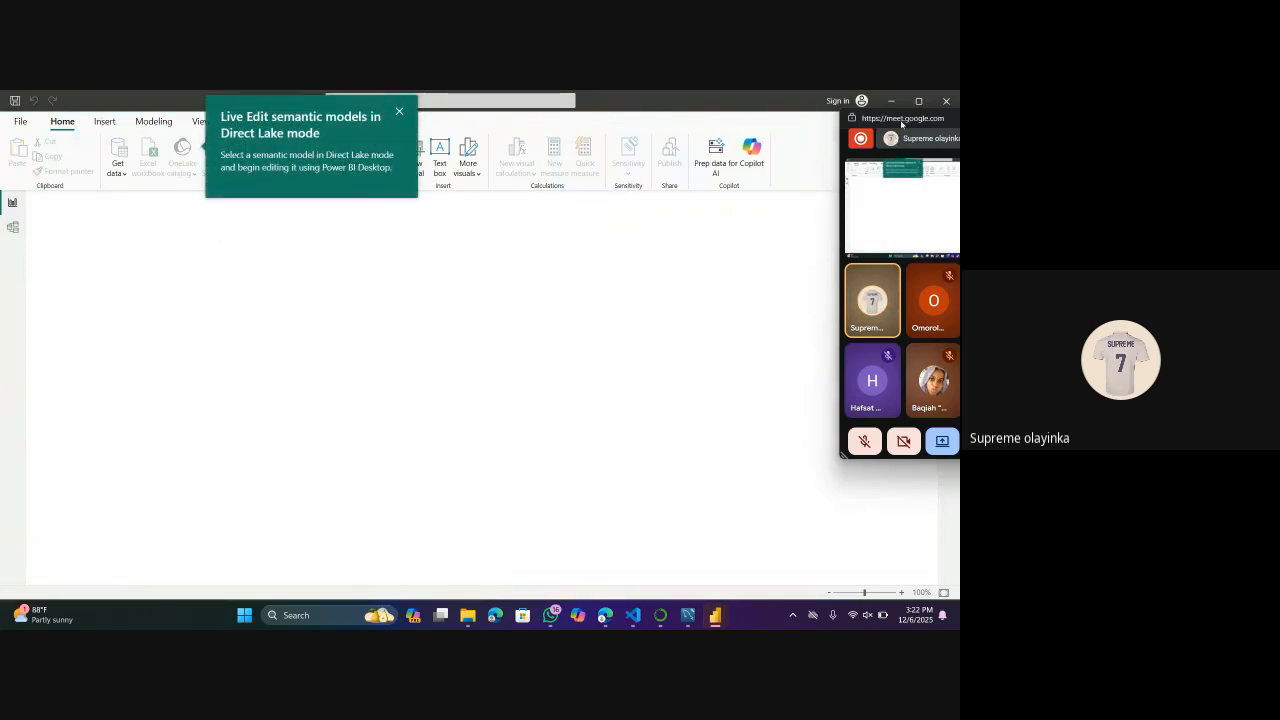
drag(901, 121, 959, 175)
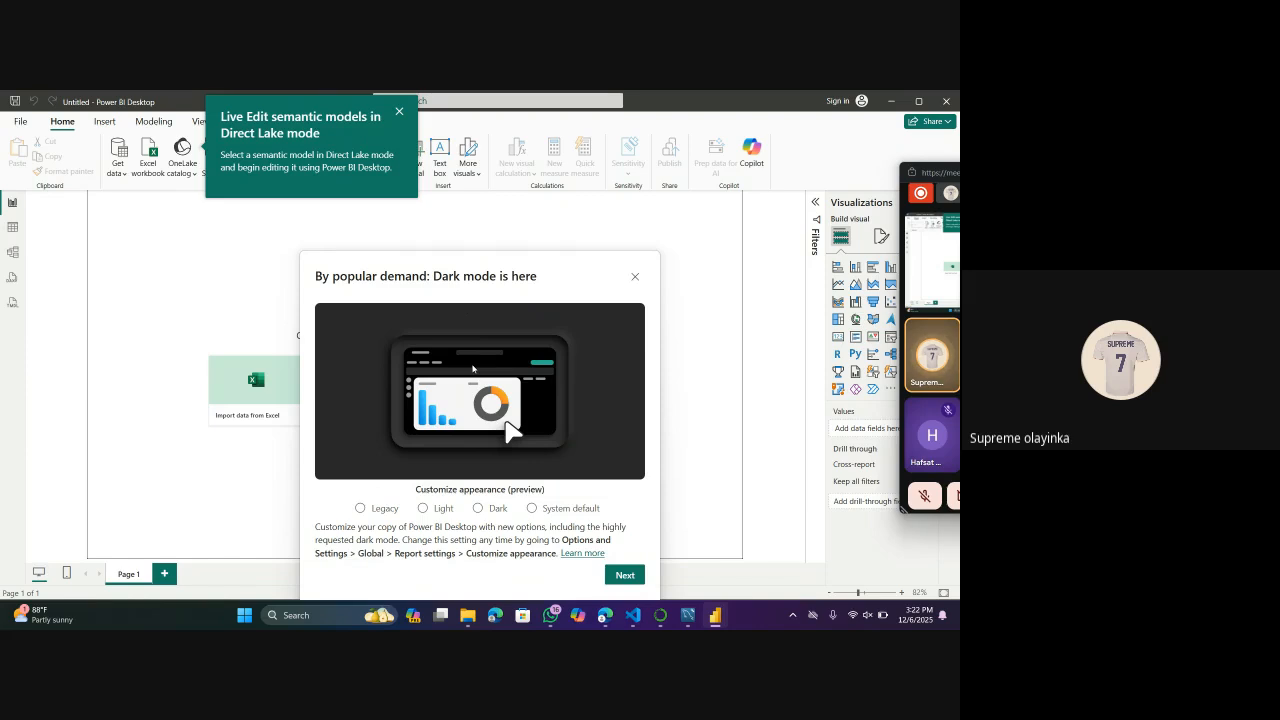
click(634, 278)
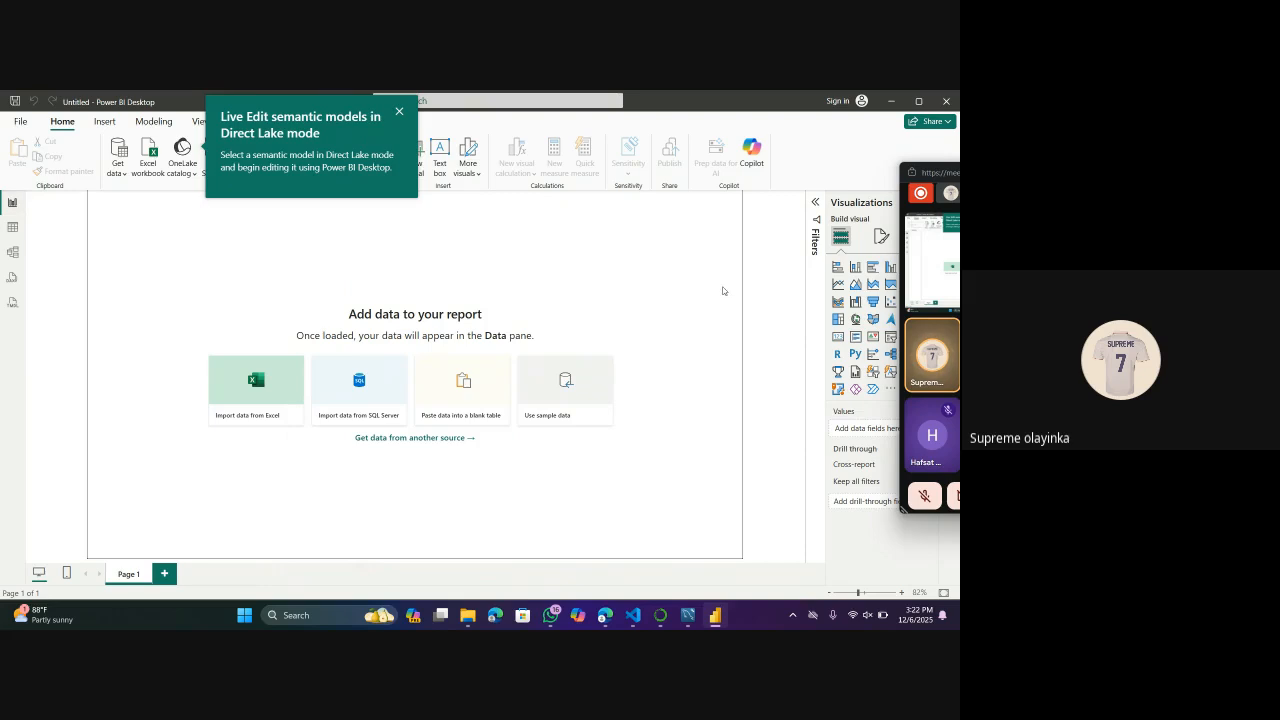
drag(905, 172, 1, 393)
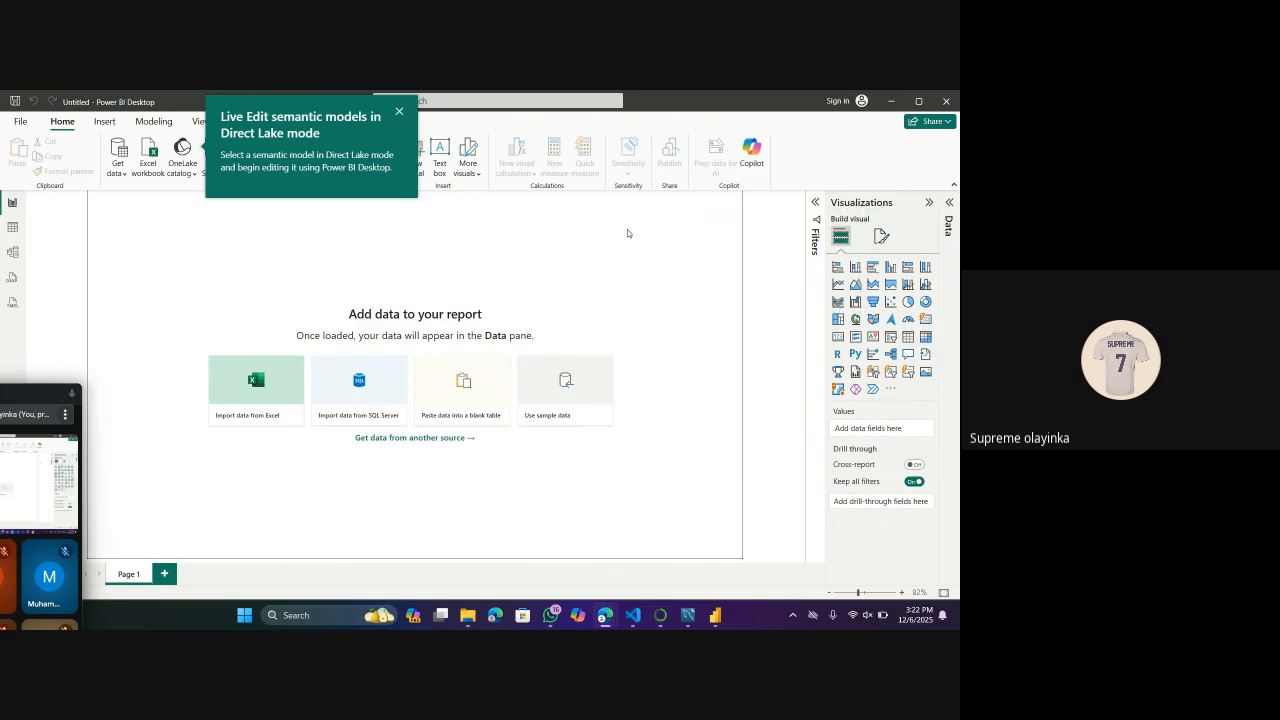
click(399, 111)
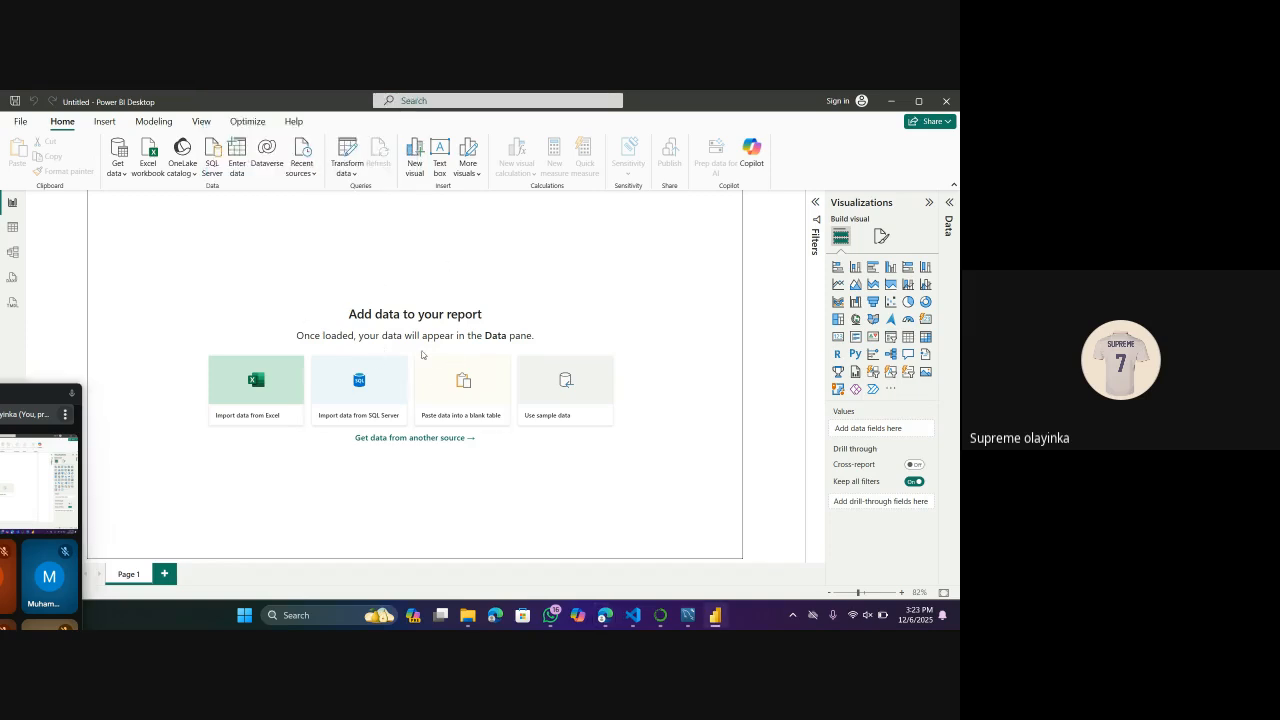
Set the report page's canvas background color to black with 0% transparency.
click(884, 236)
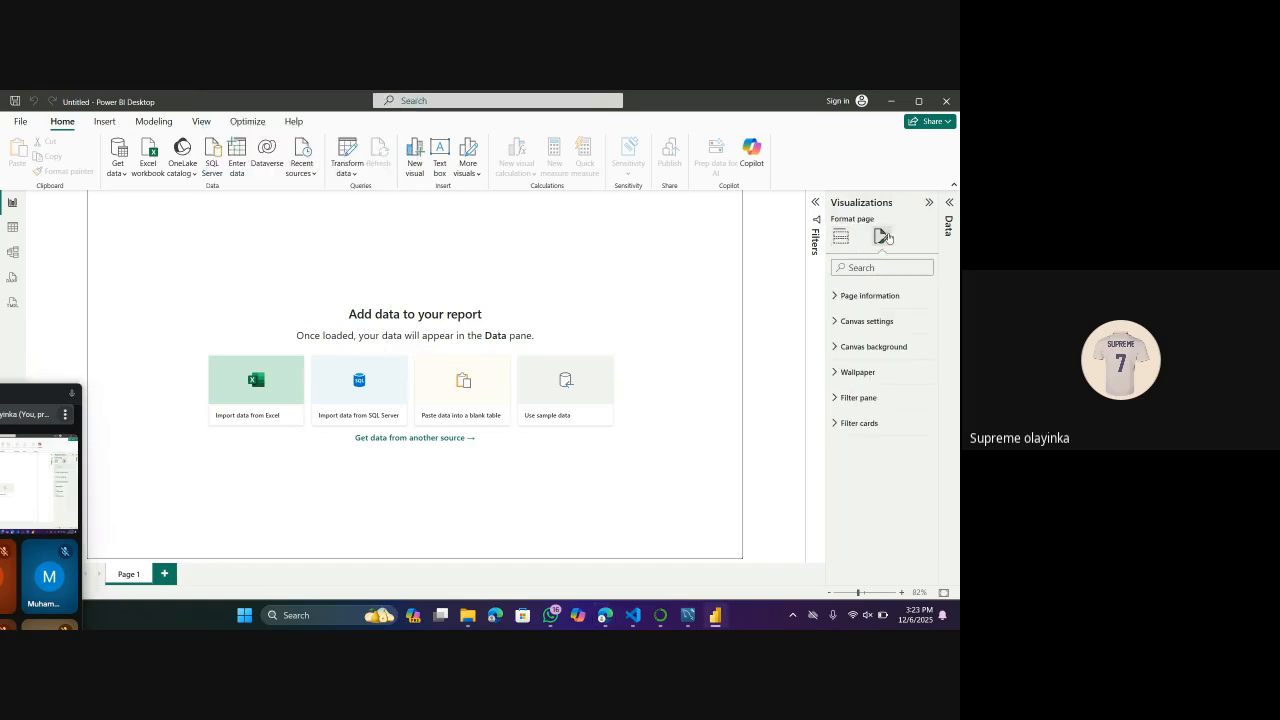
click(855, 347)
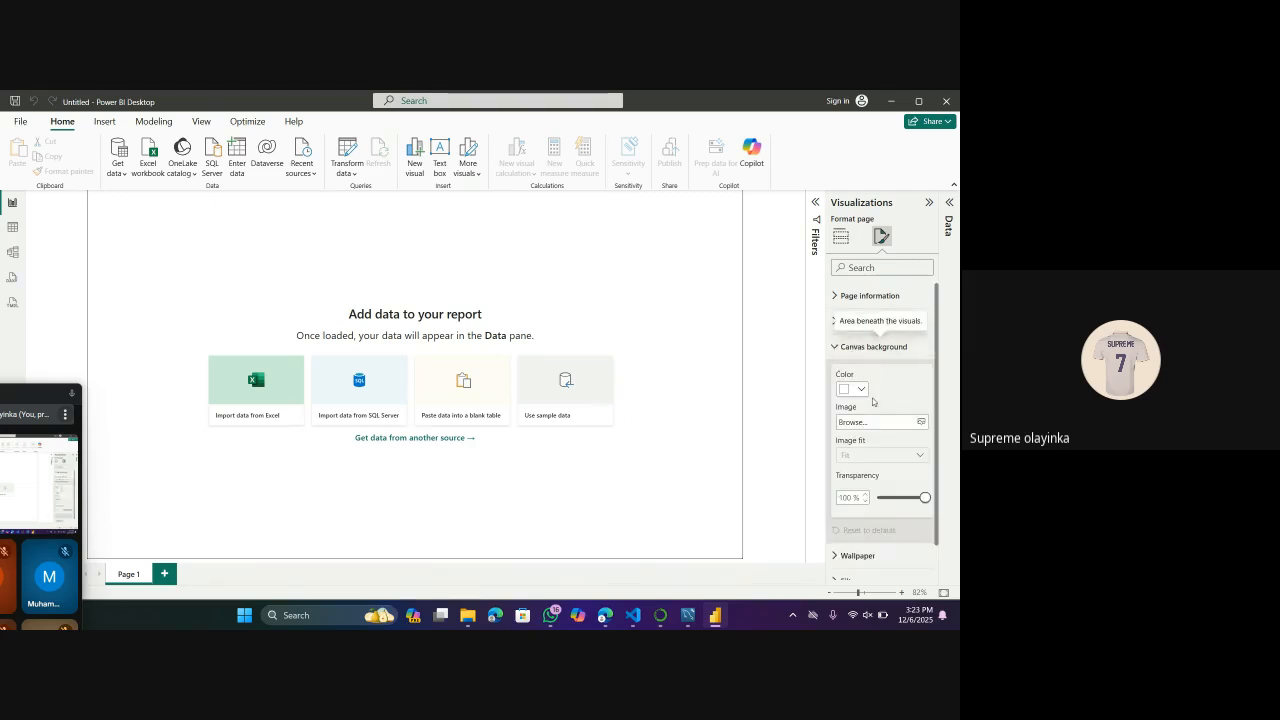
click(862, 390)
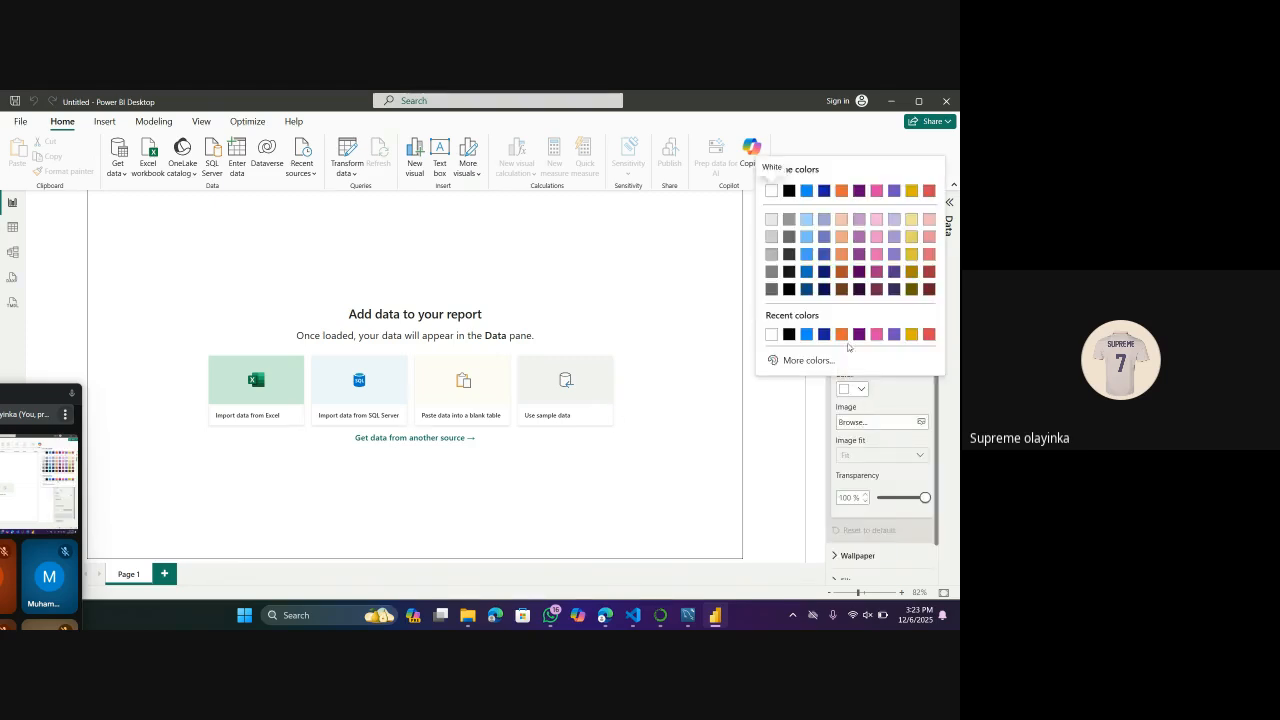
click(790, 338)
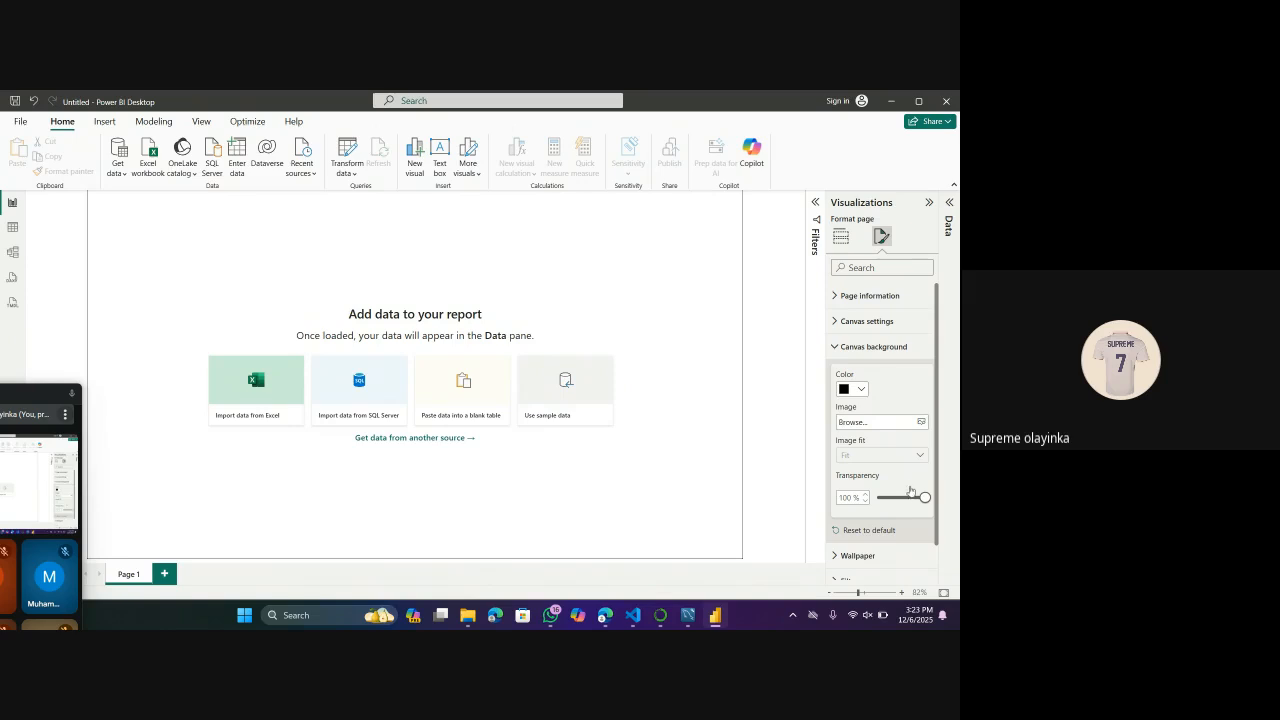
drag(923, 499, 877, 499)
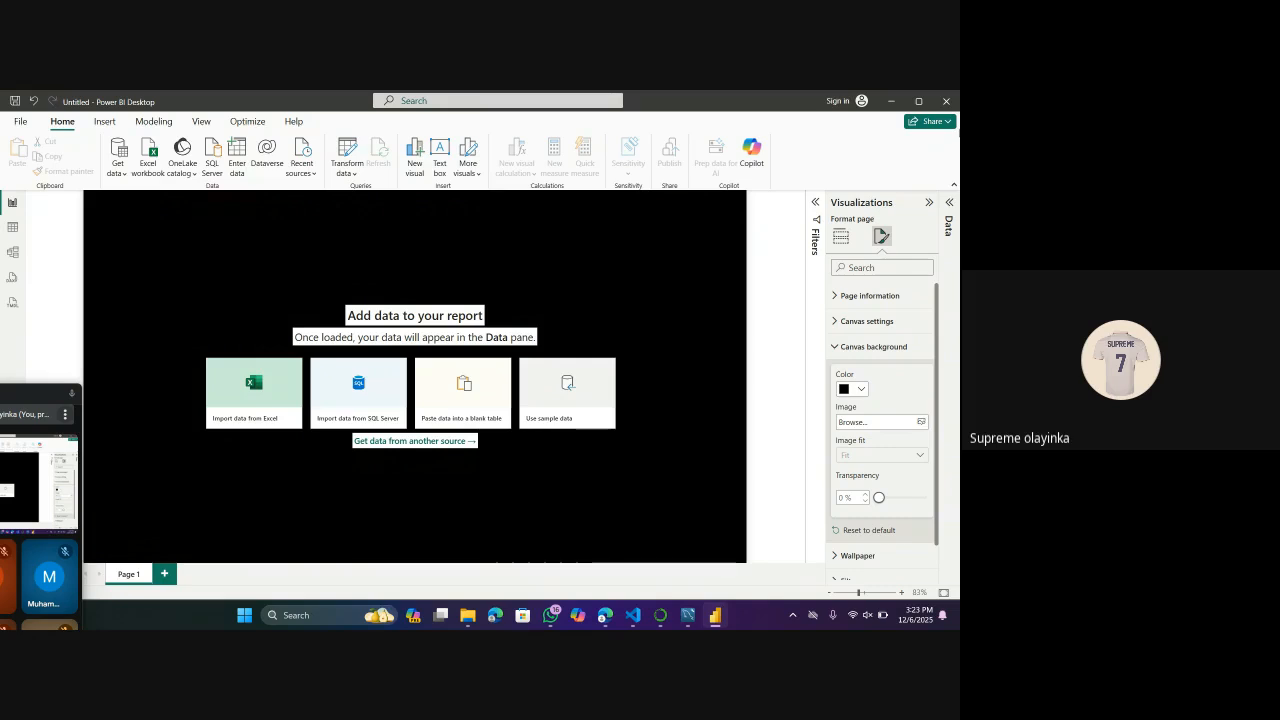
Minimize Power BI Desktop and launch PowerPoint from the desktop.
click(891, 100)
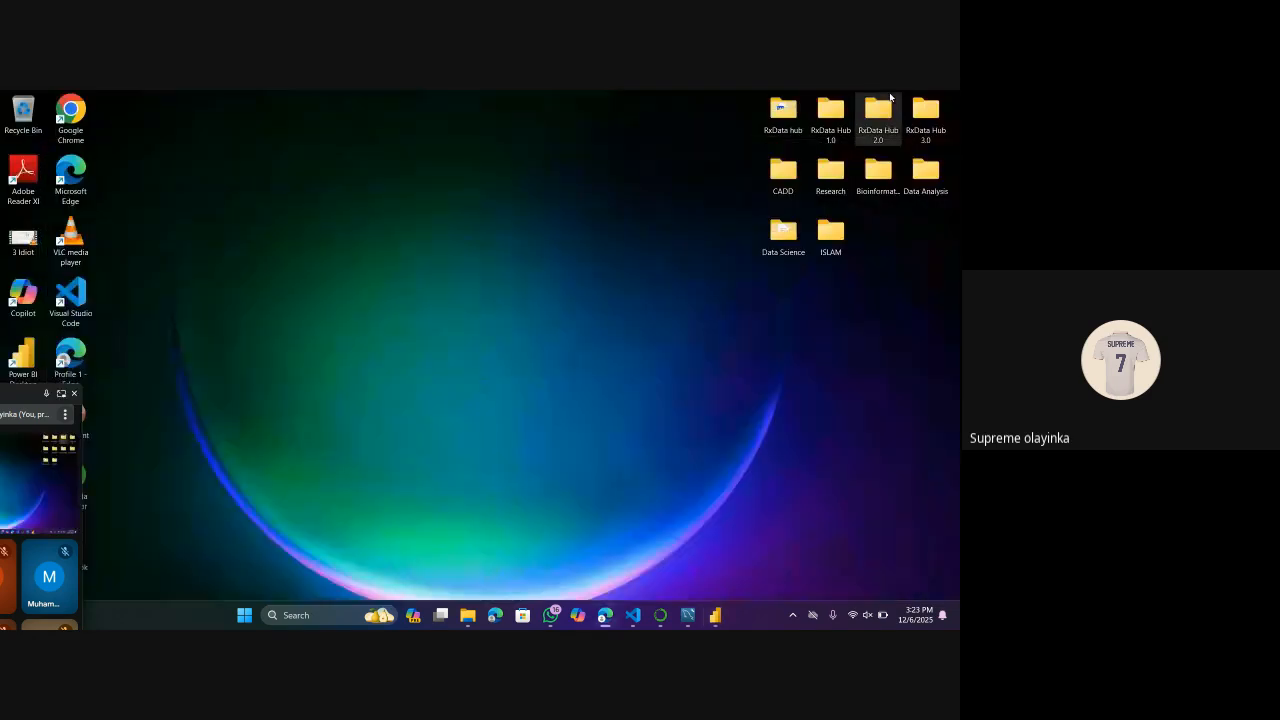
double_click(90, 418)
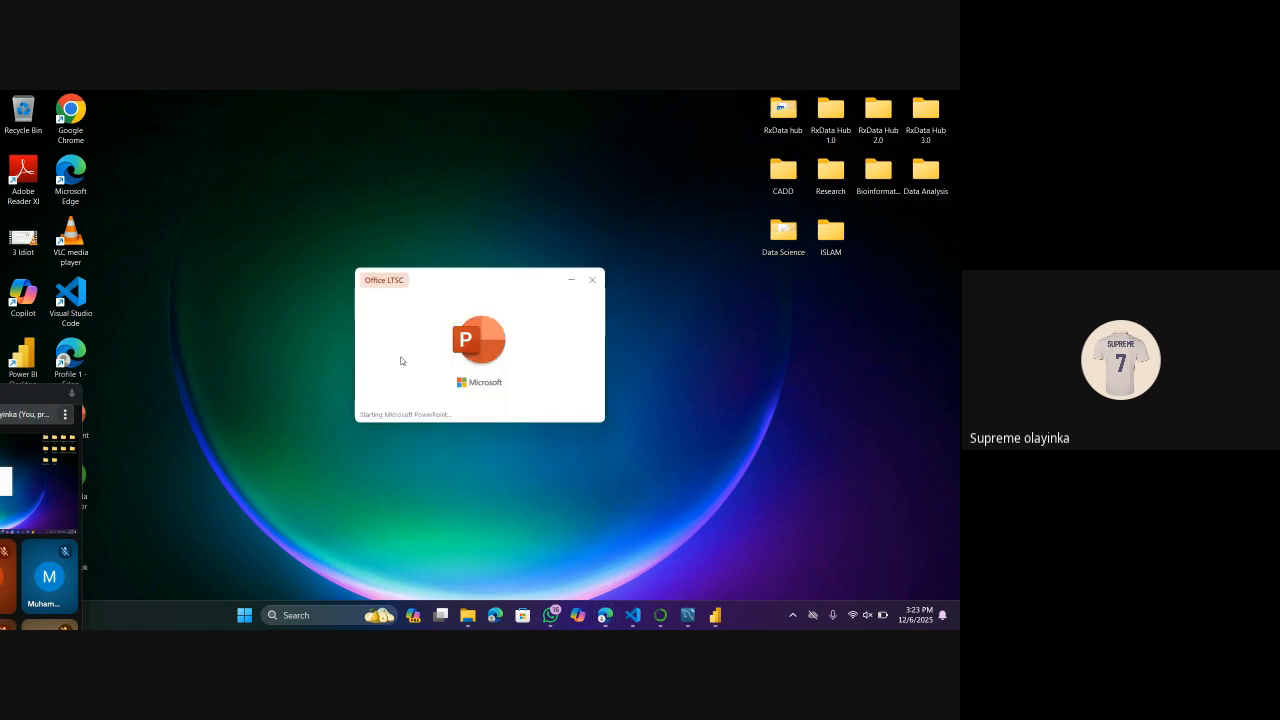
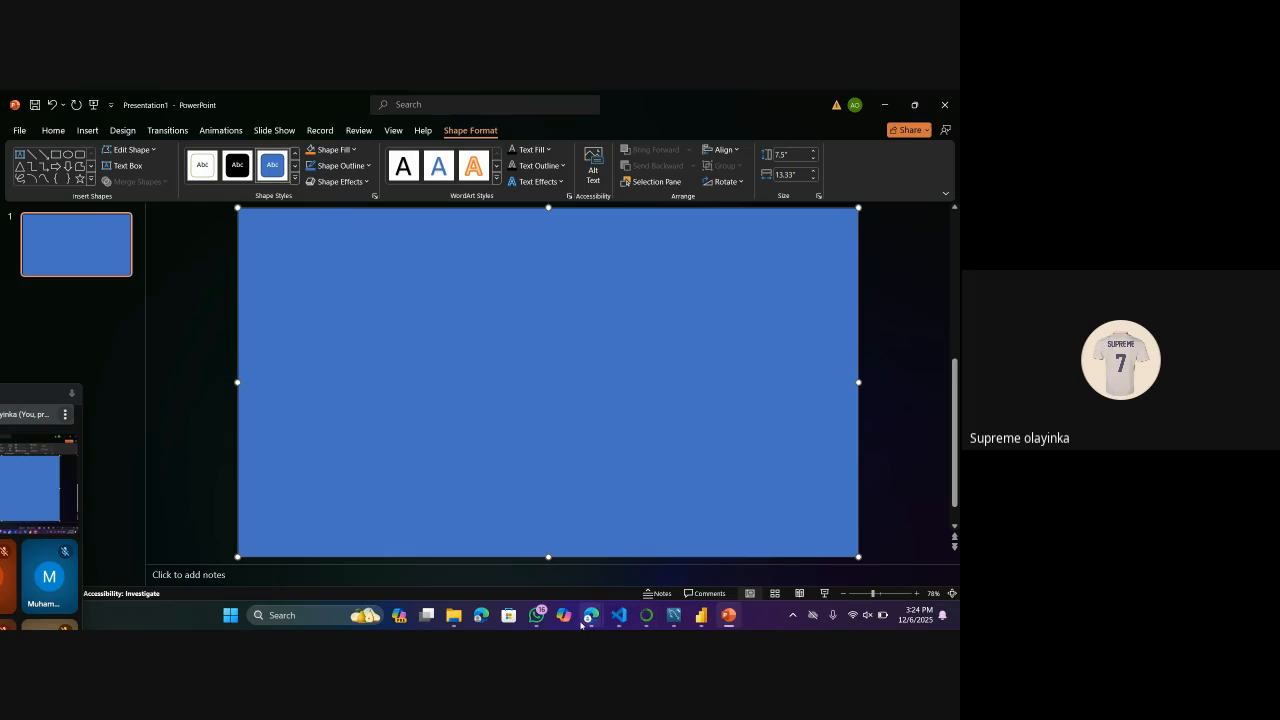
Switch to Microsoft Edge, search for "blue hex code" in a new tab, and open the Royal Blue Color Palette image.
mouse_move(482, 616)
click(491, 550)
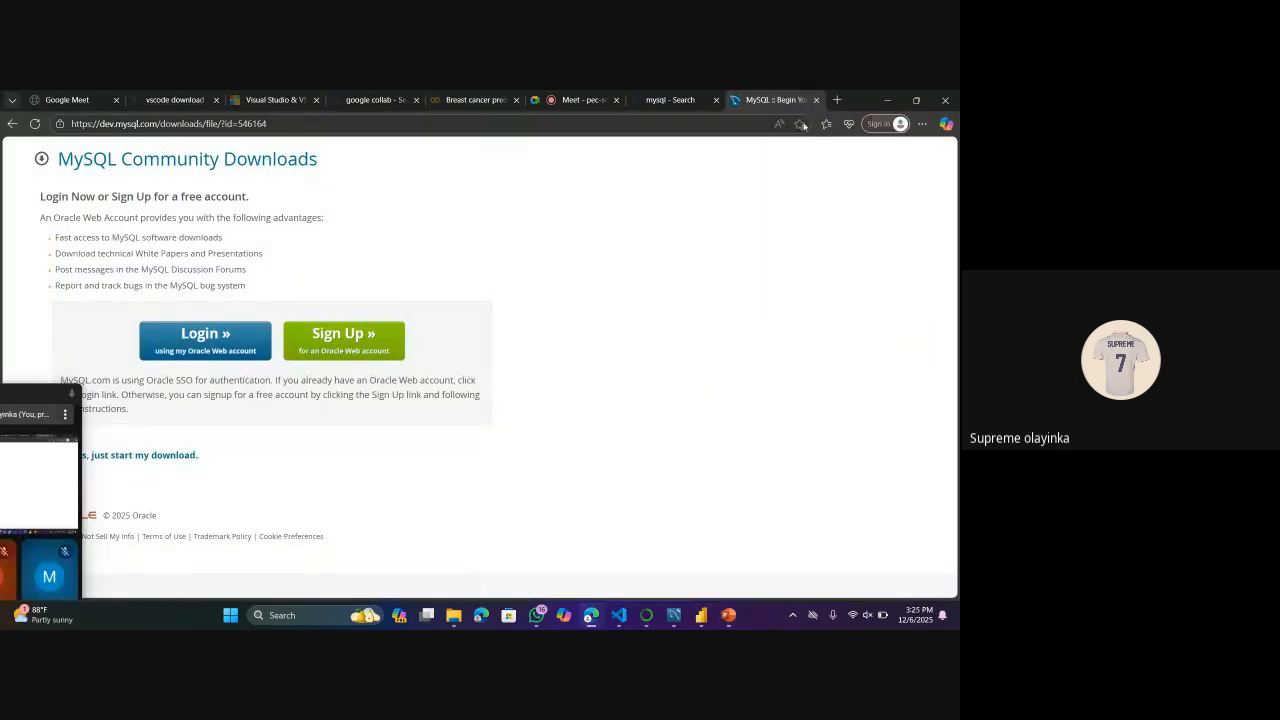
click(837, 100)
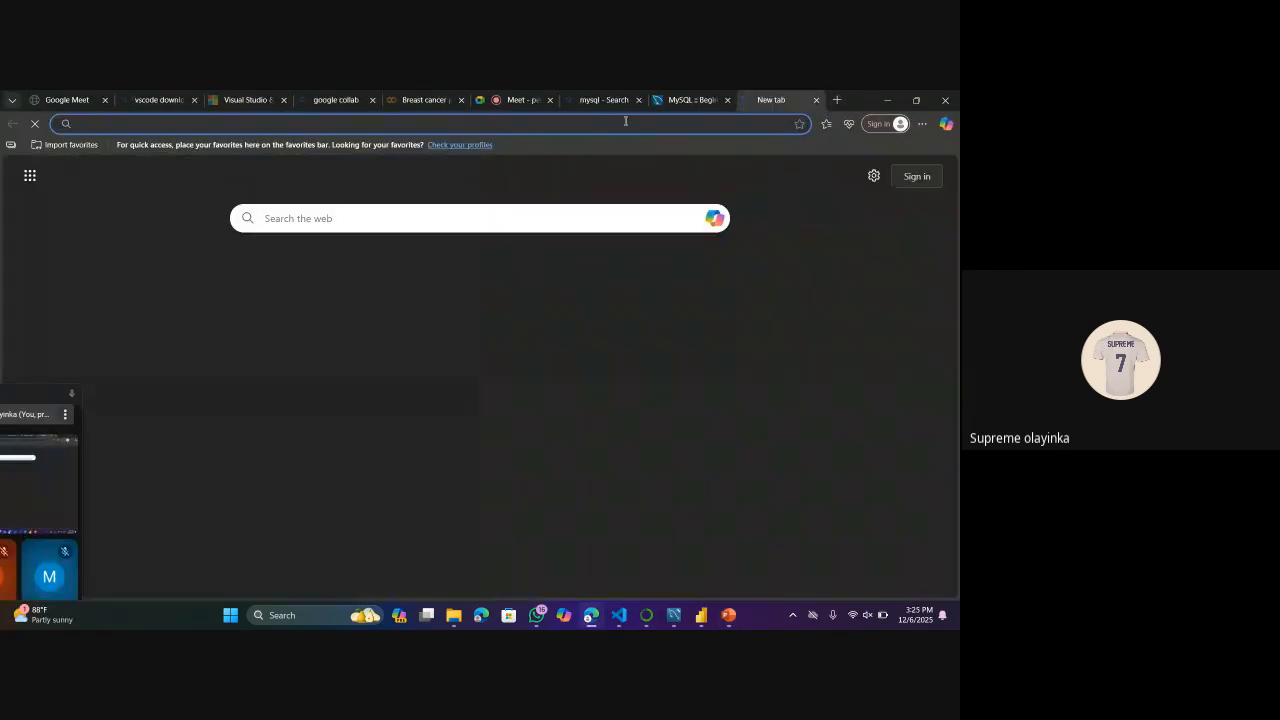
click(625, 121)
text(blu)
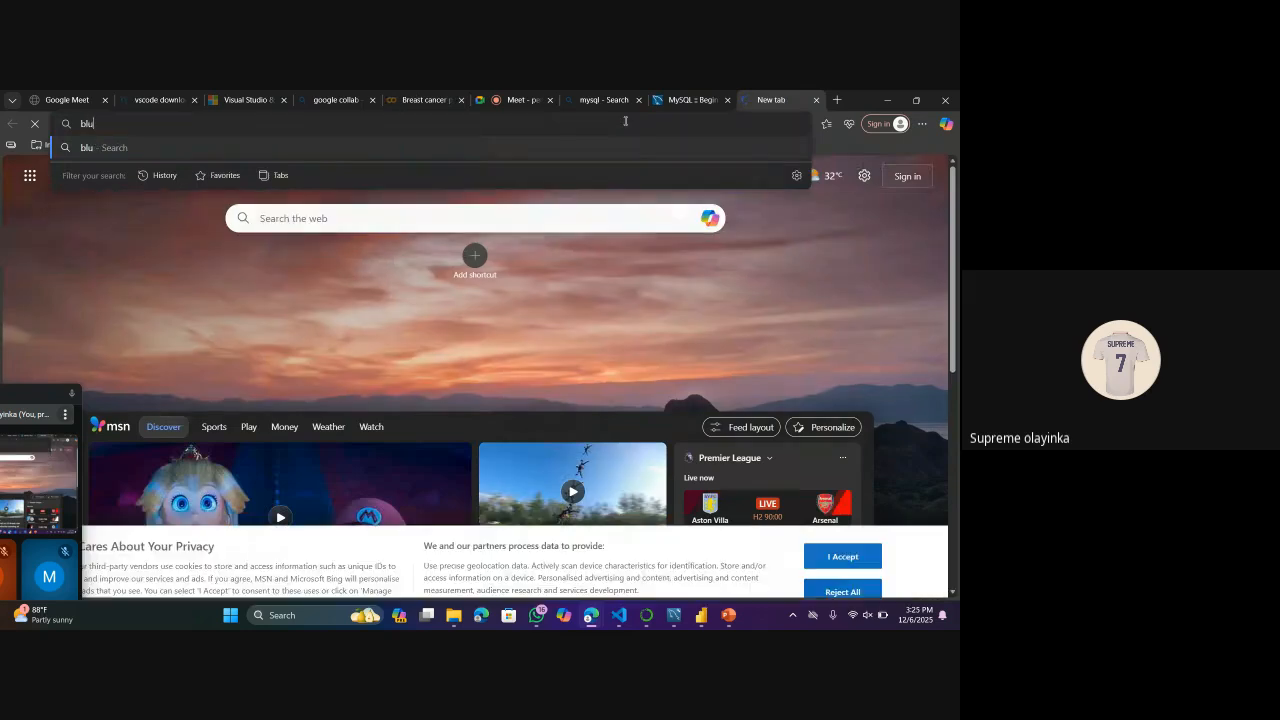
text(e hex)
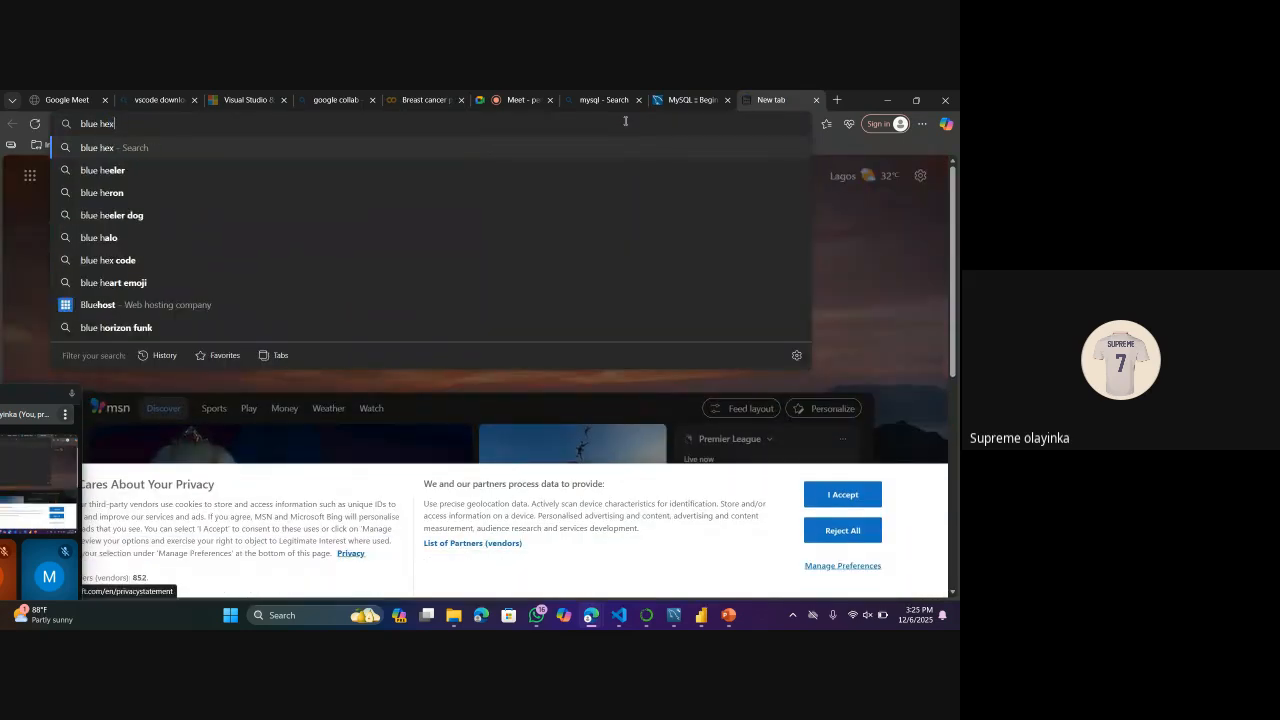
text( code)
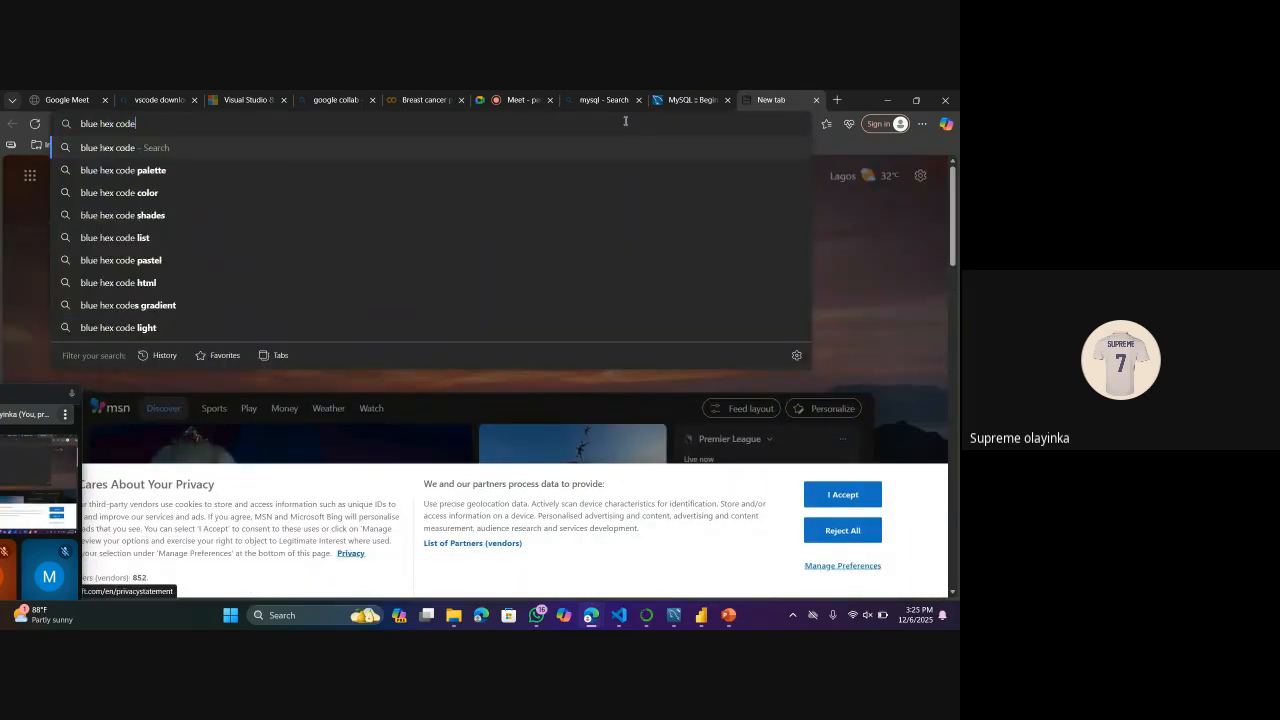
key(Return)
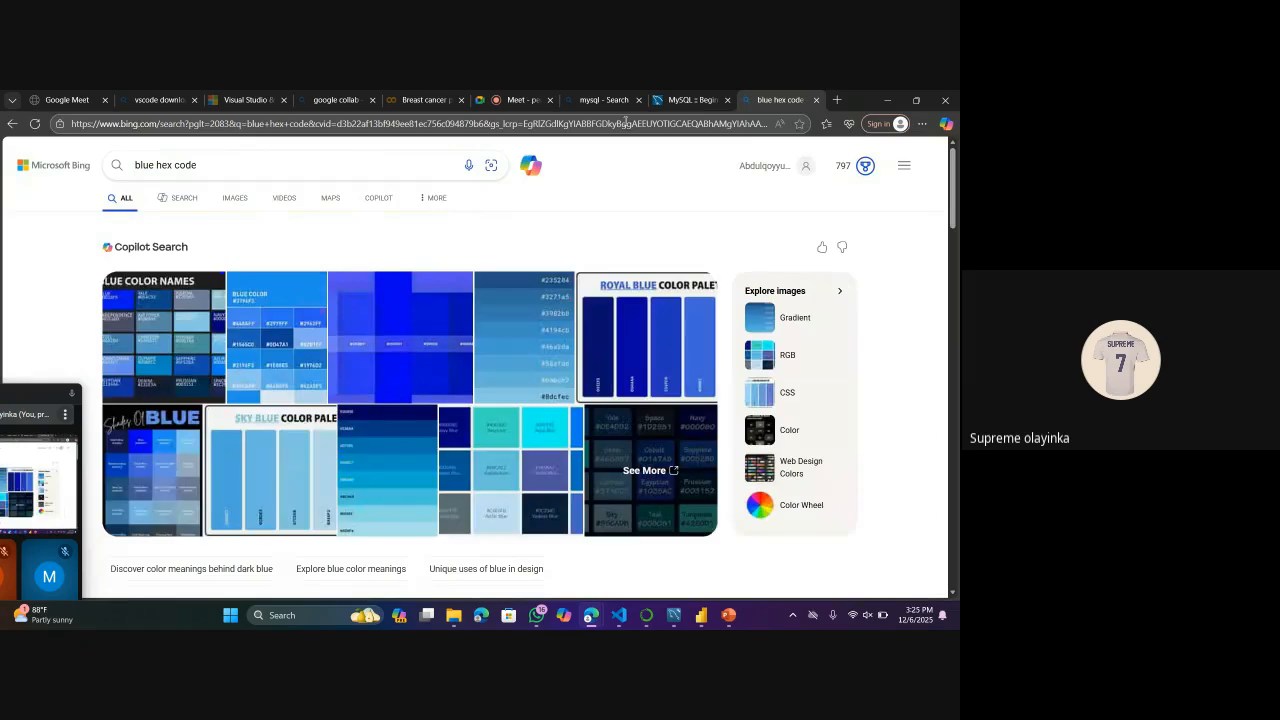
click(600, 347)
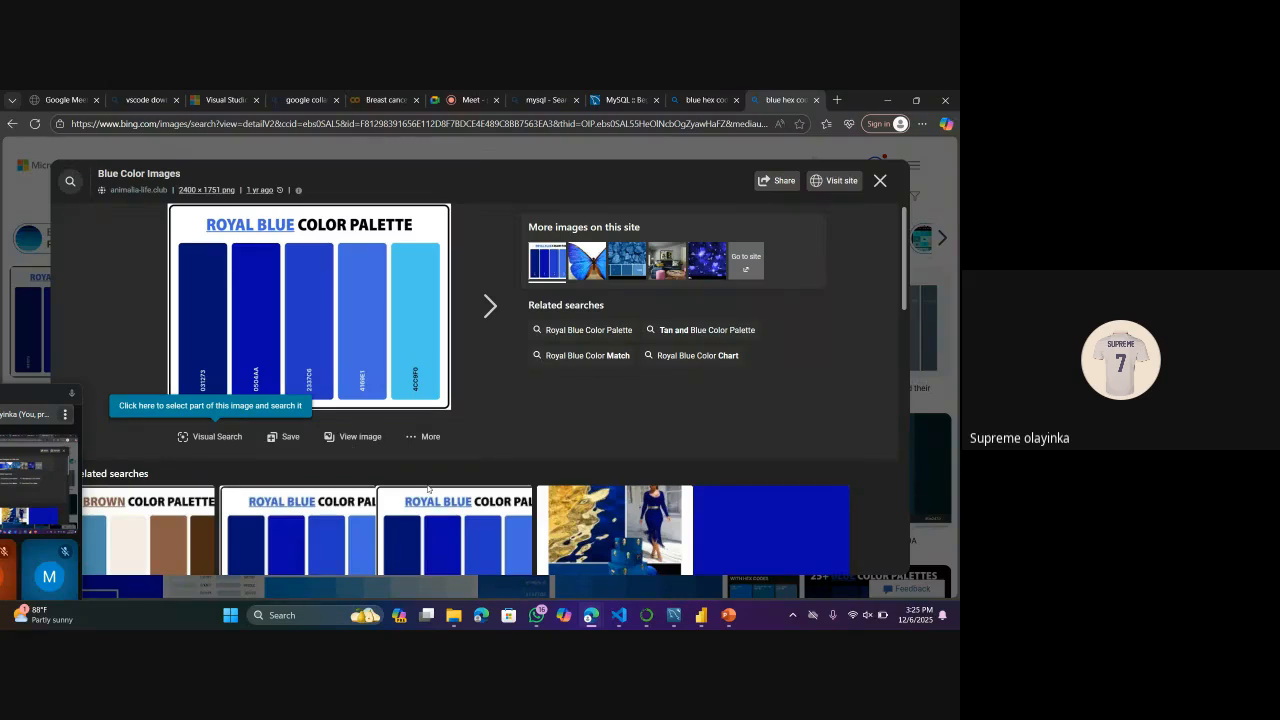
Switch to PowerPoint and set the slide-covering rectangle's solid fill to the custom hex color 031273.
key(alt+Tab)
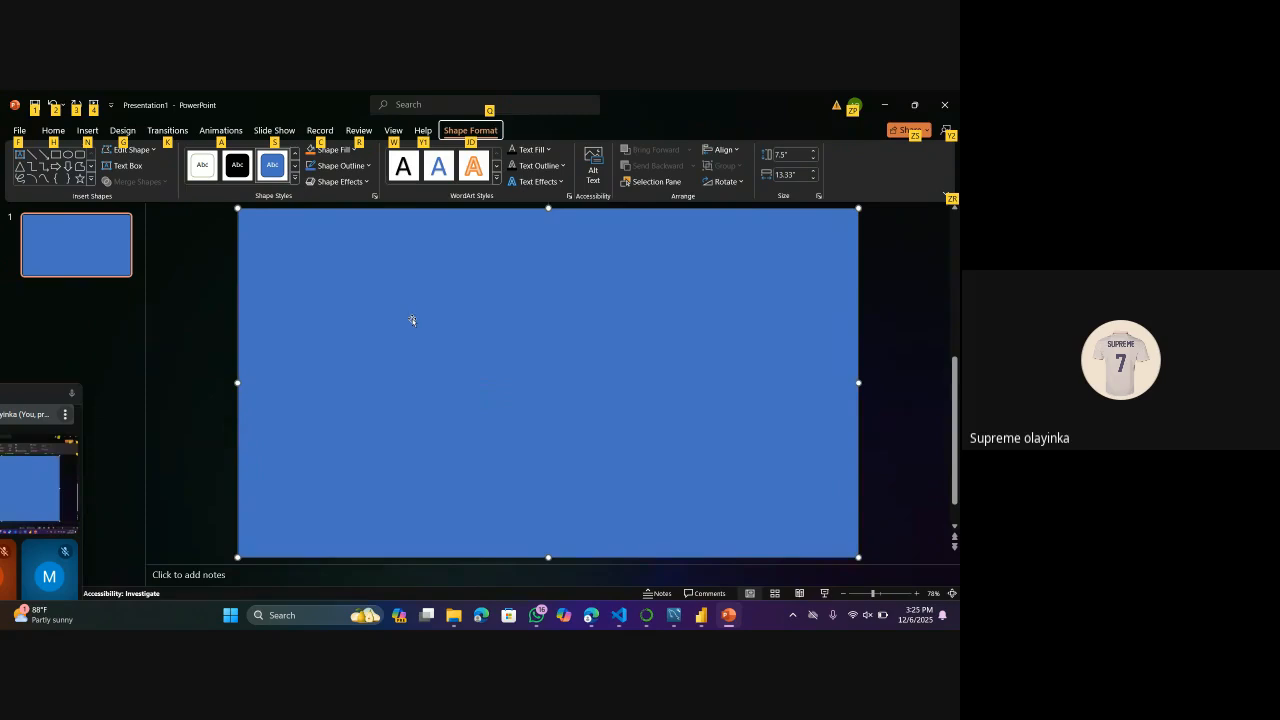
click(408, 357)
right_click(408, 356)
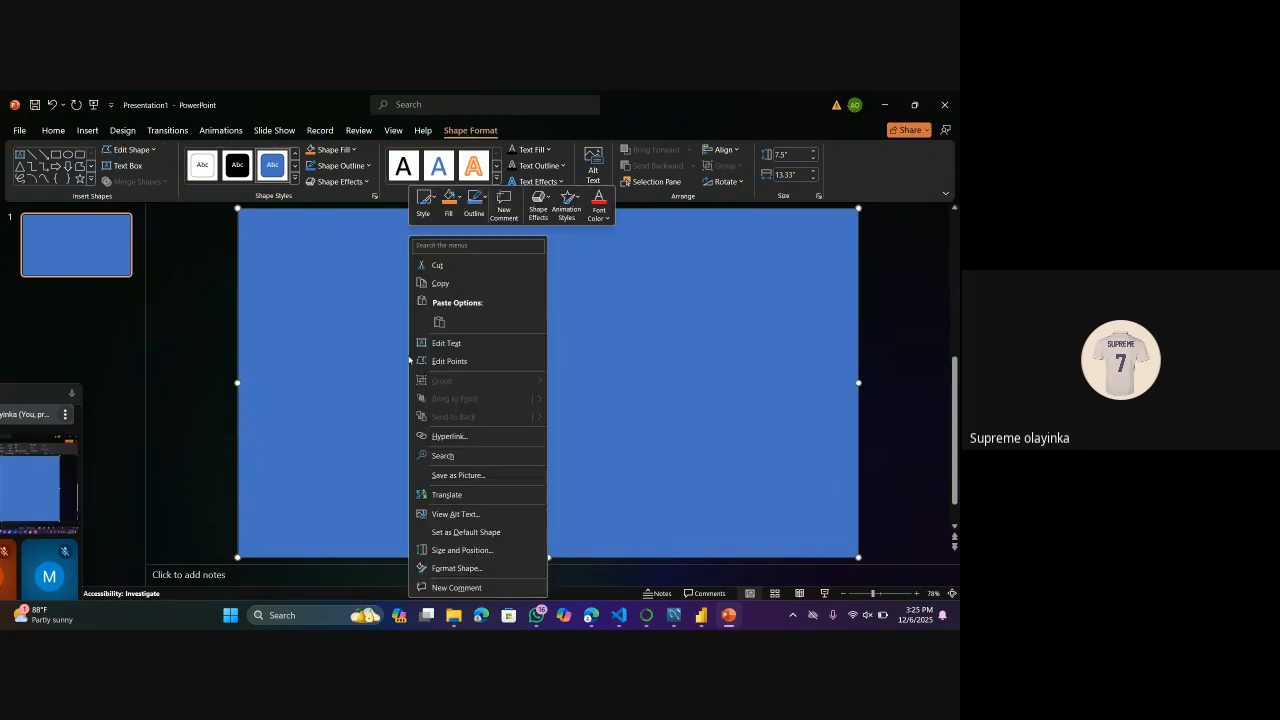
click(471, 558)
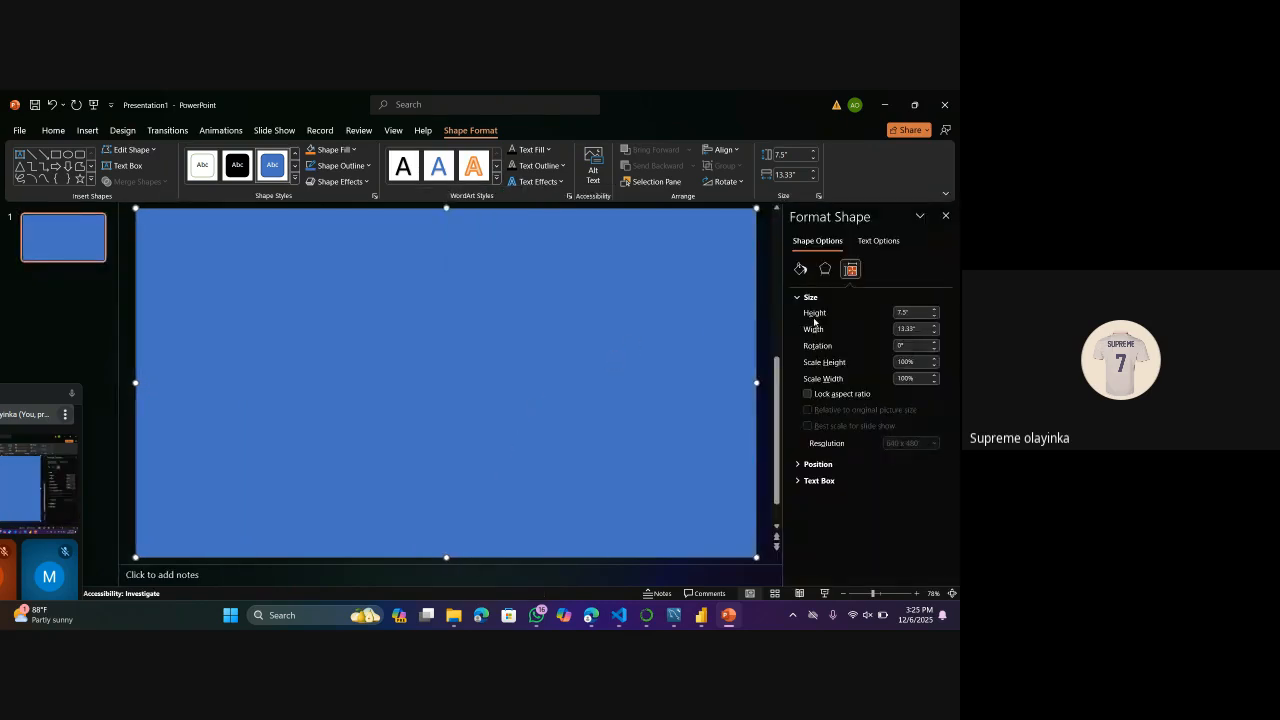
click(802, 268)
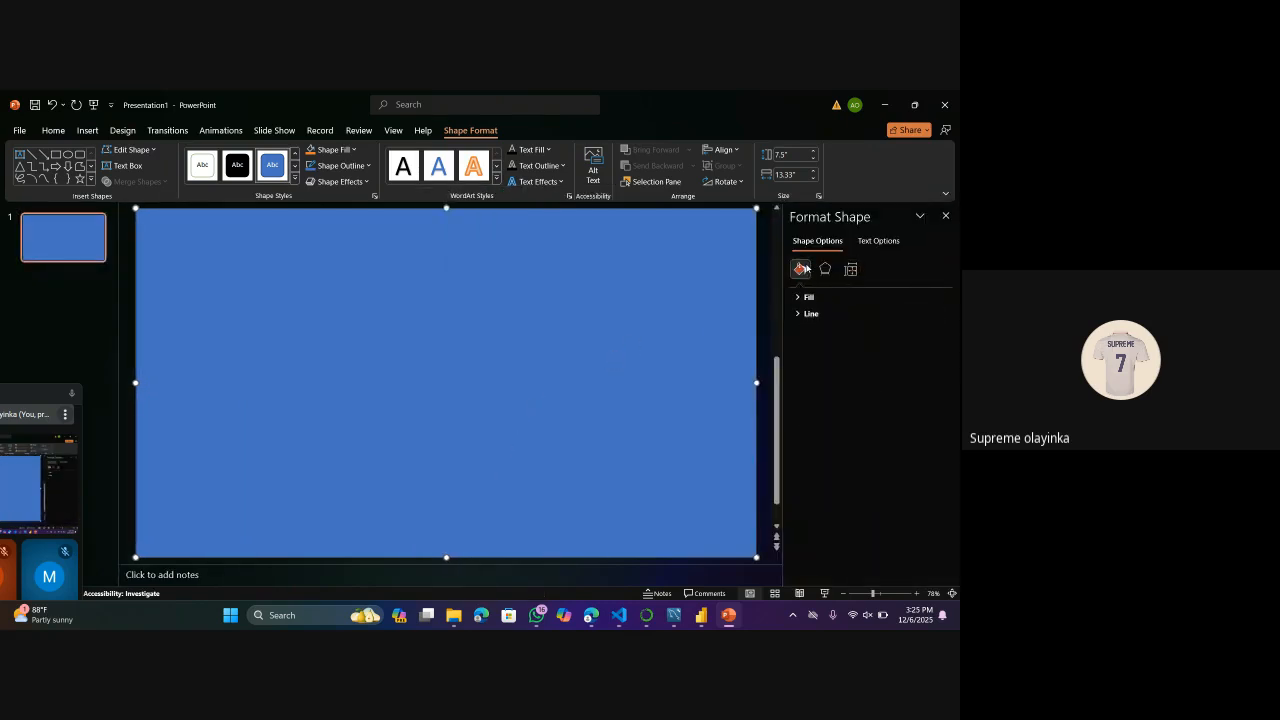
click(817, 297)
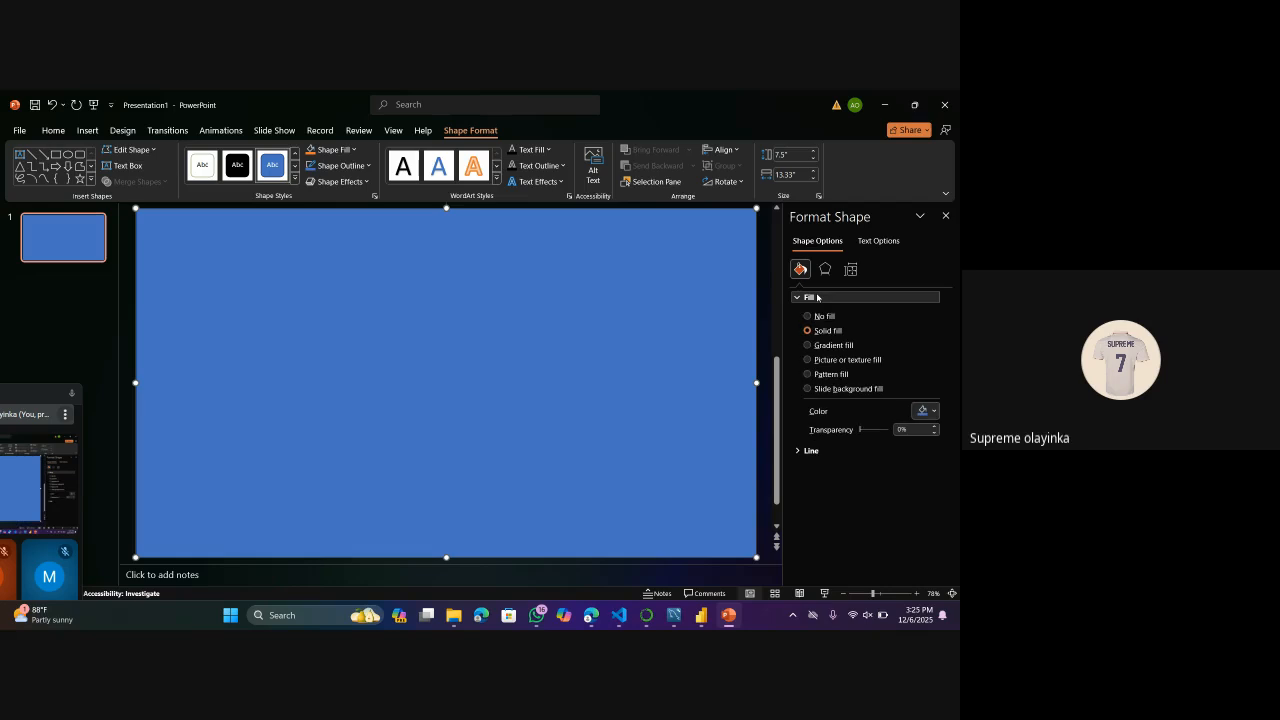
click(932, 419)
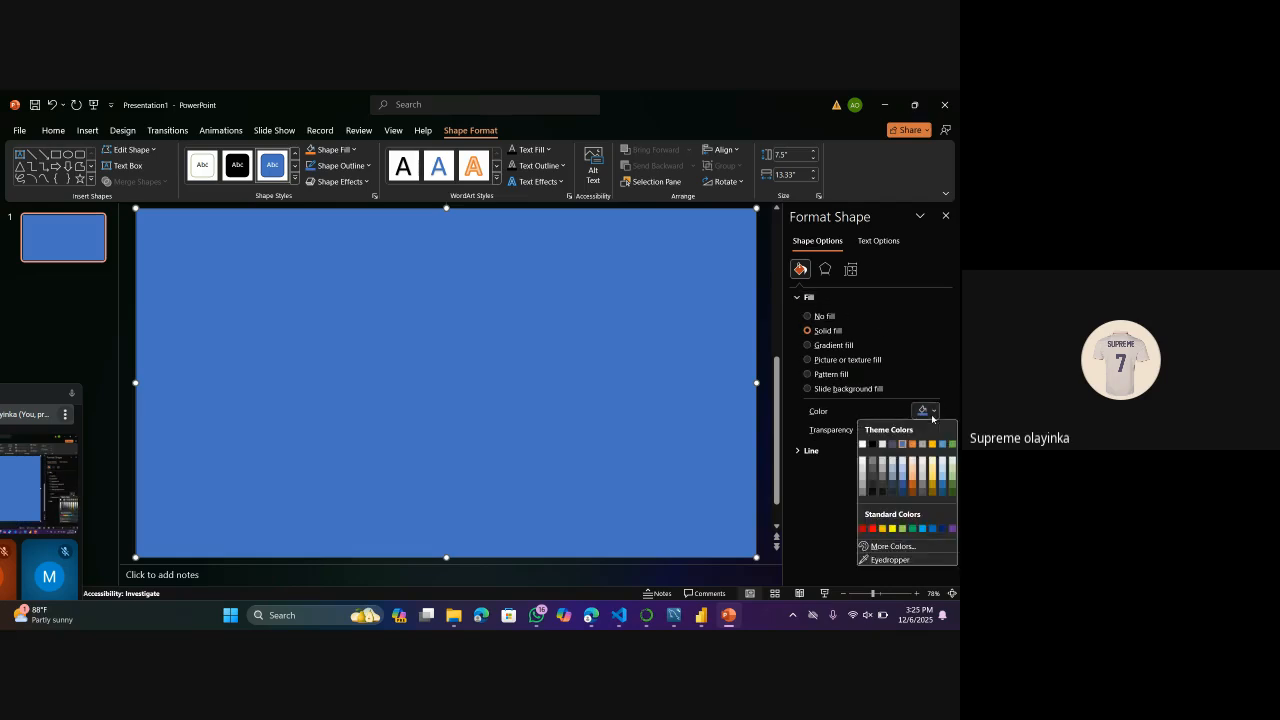
click(882, 547)
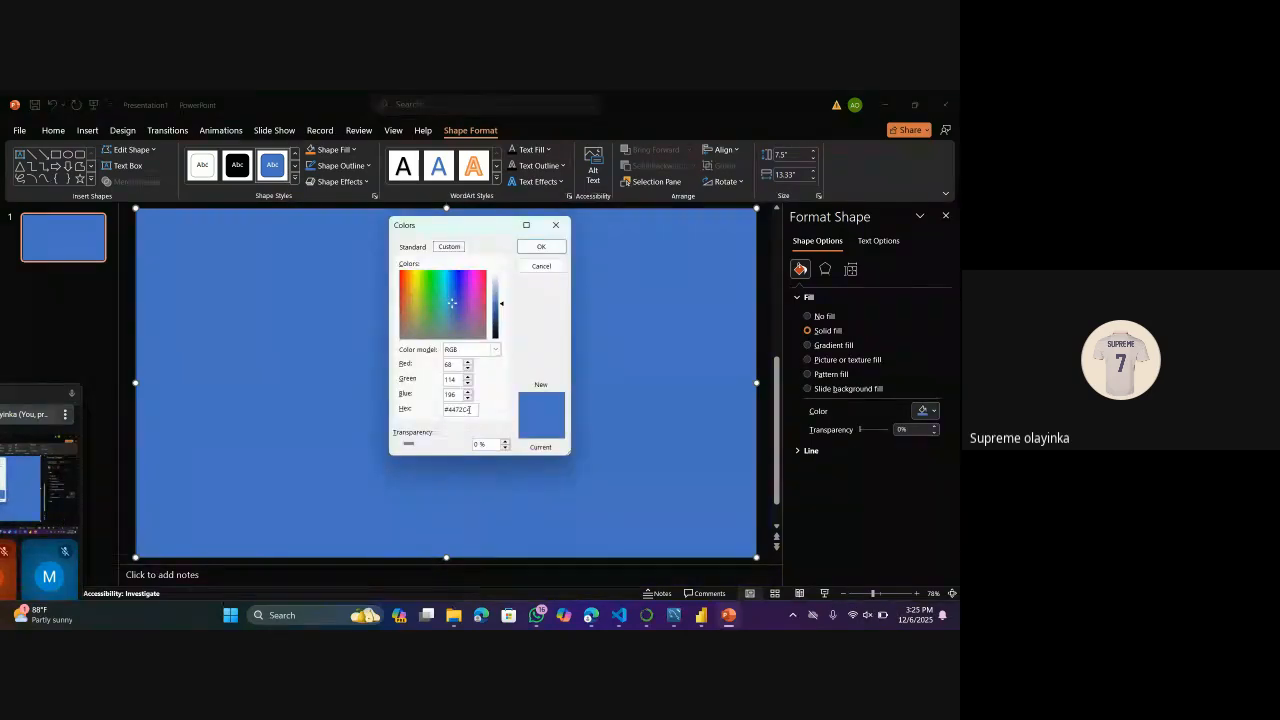
drag(472, 409, 438, 409)
mouse_move(591, 615)
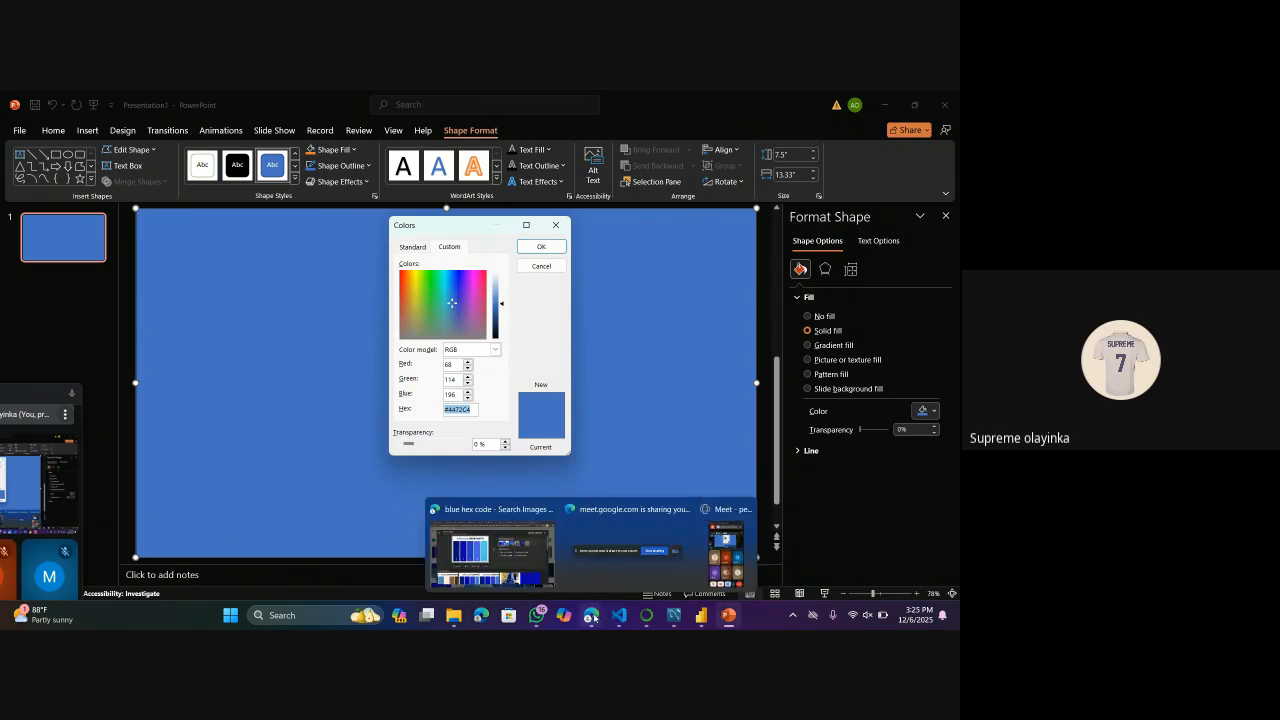
mouse_move(514, 561)
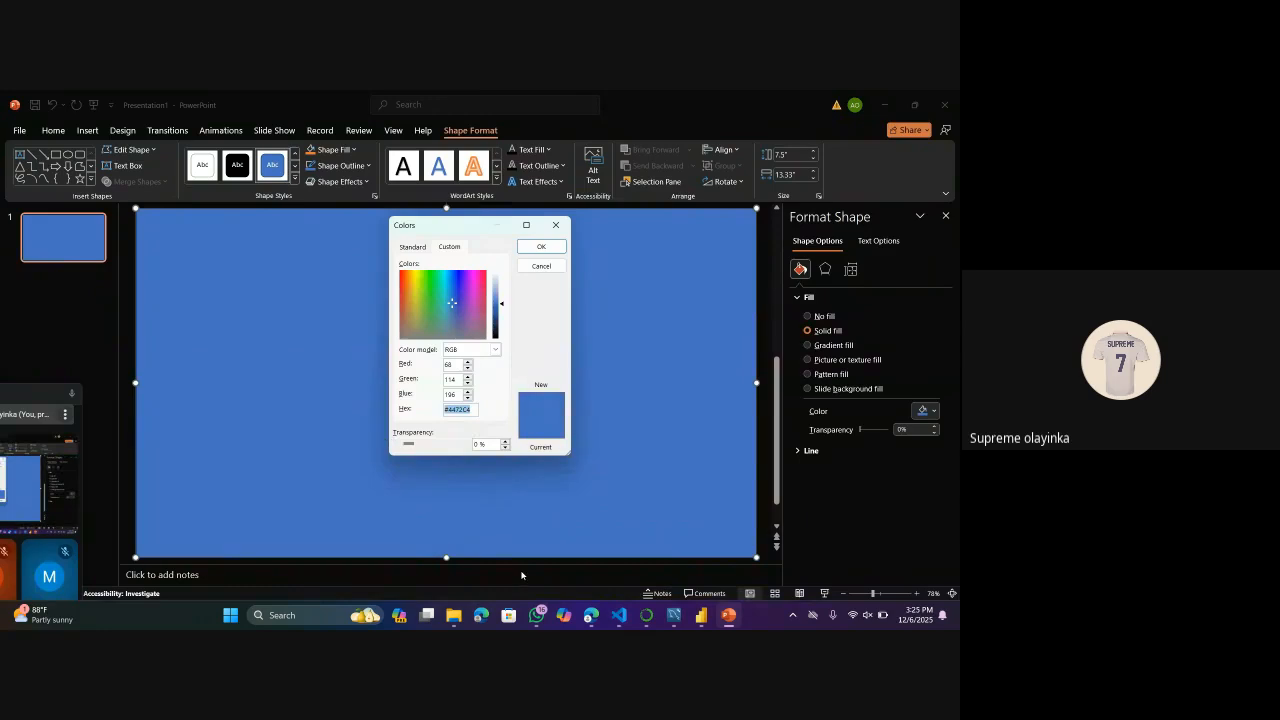
text(031273)
key(Return)
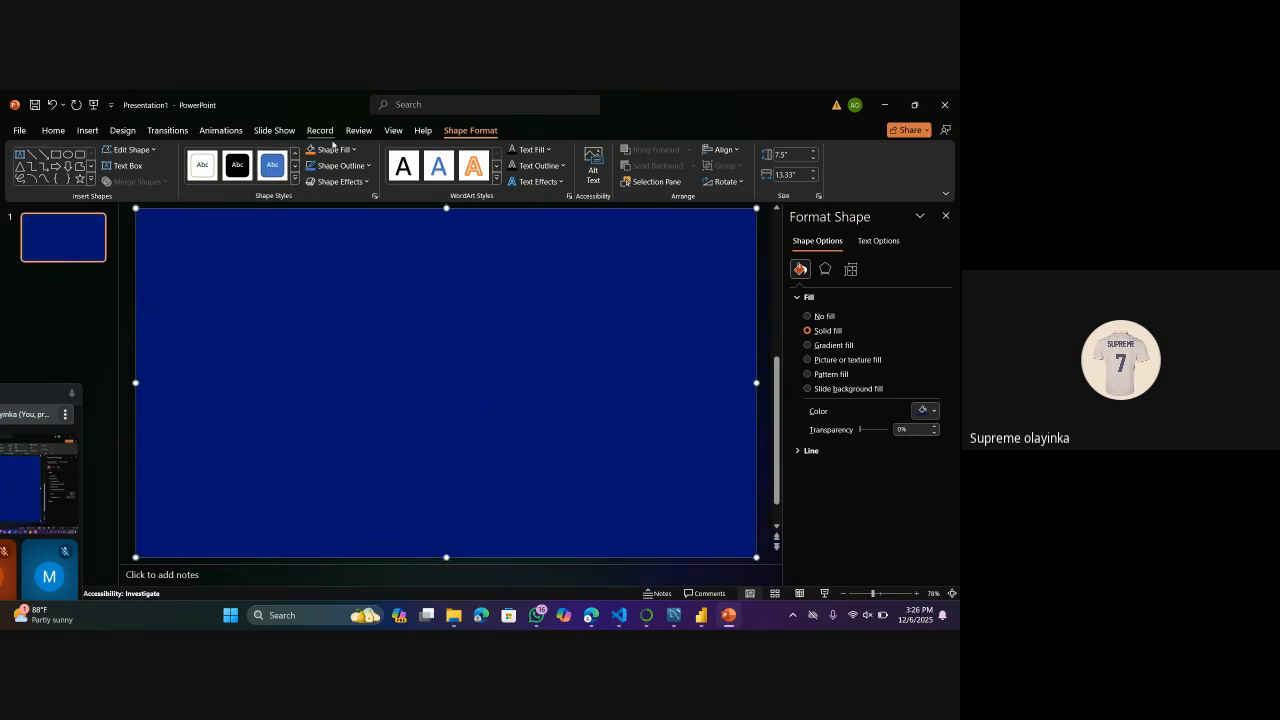
Insert a rounded rectangle near the top of the slide and widen it to about 12.02", reaching the slide's right edge.
click(90, 130)
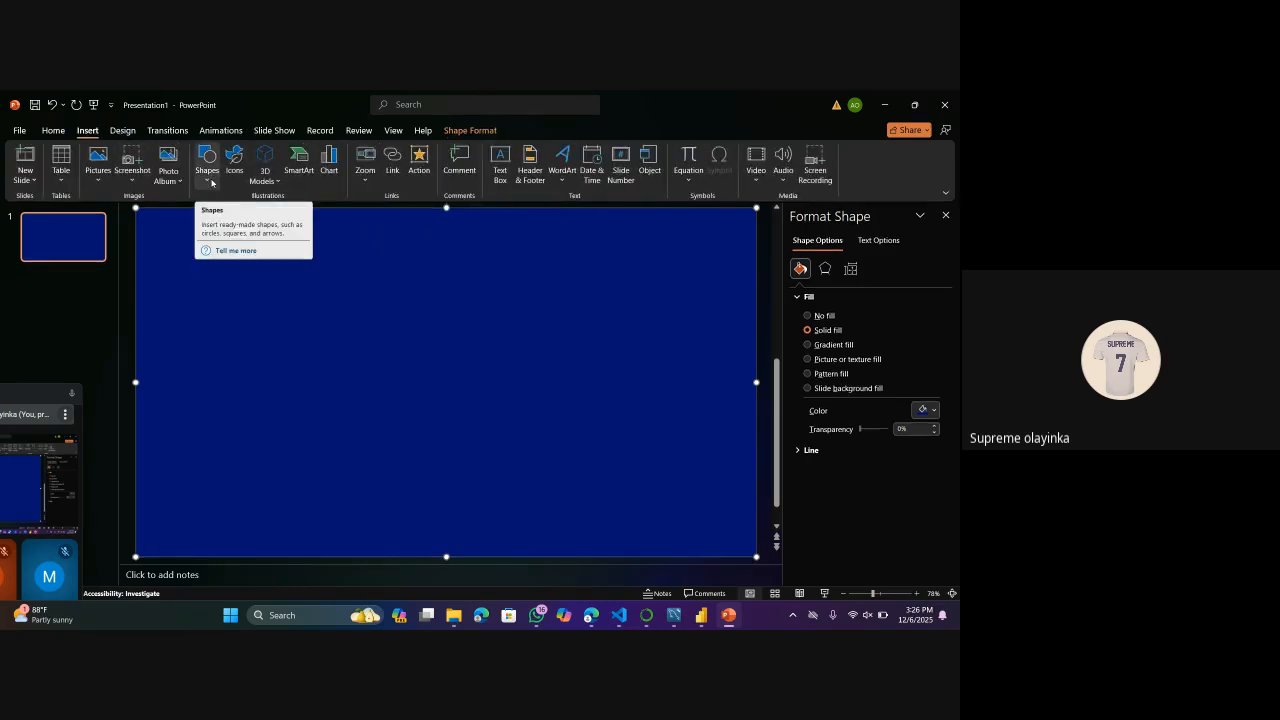
click(209, 178)
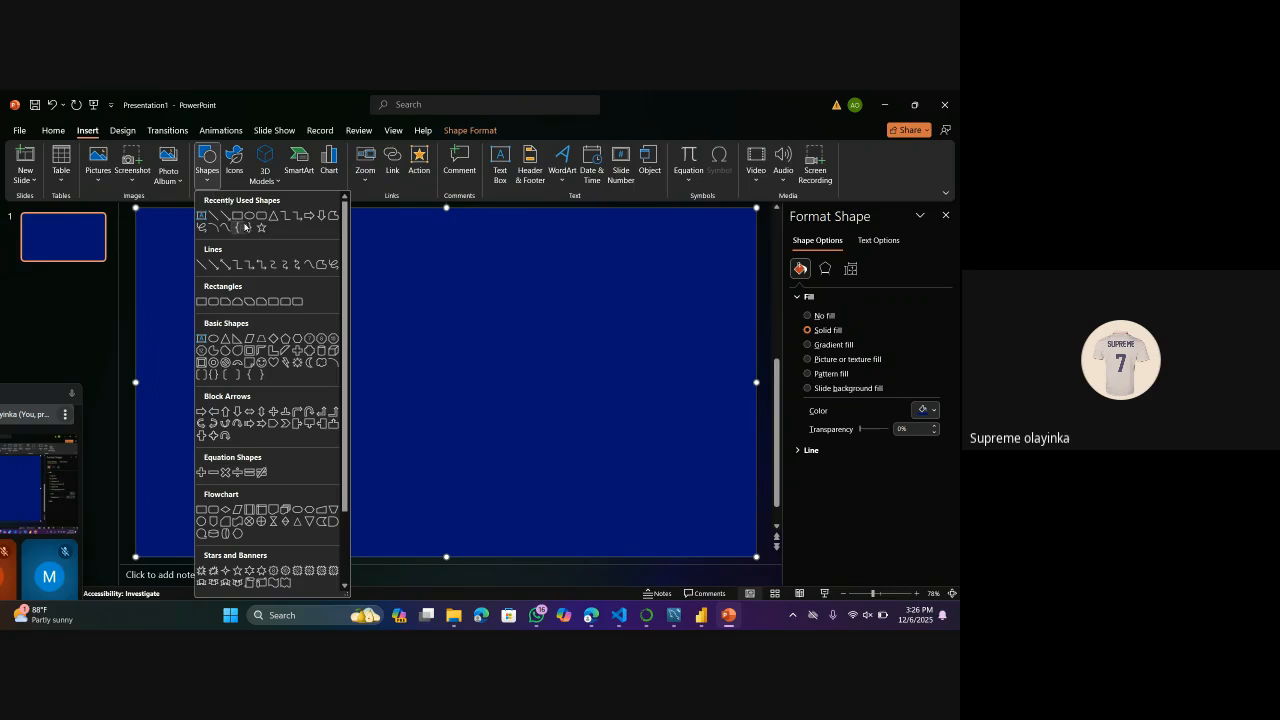
click(262, 216)
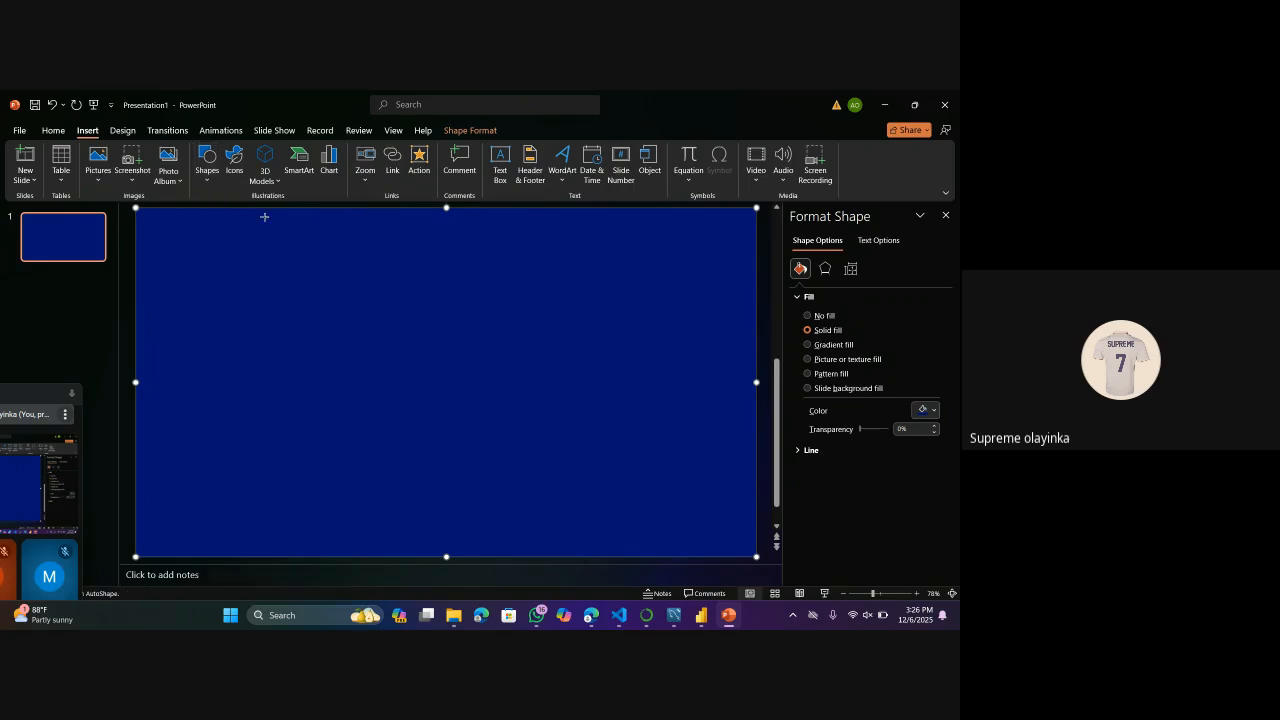
click(197, 240)
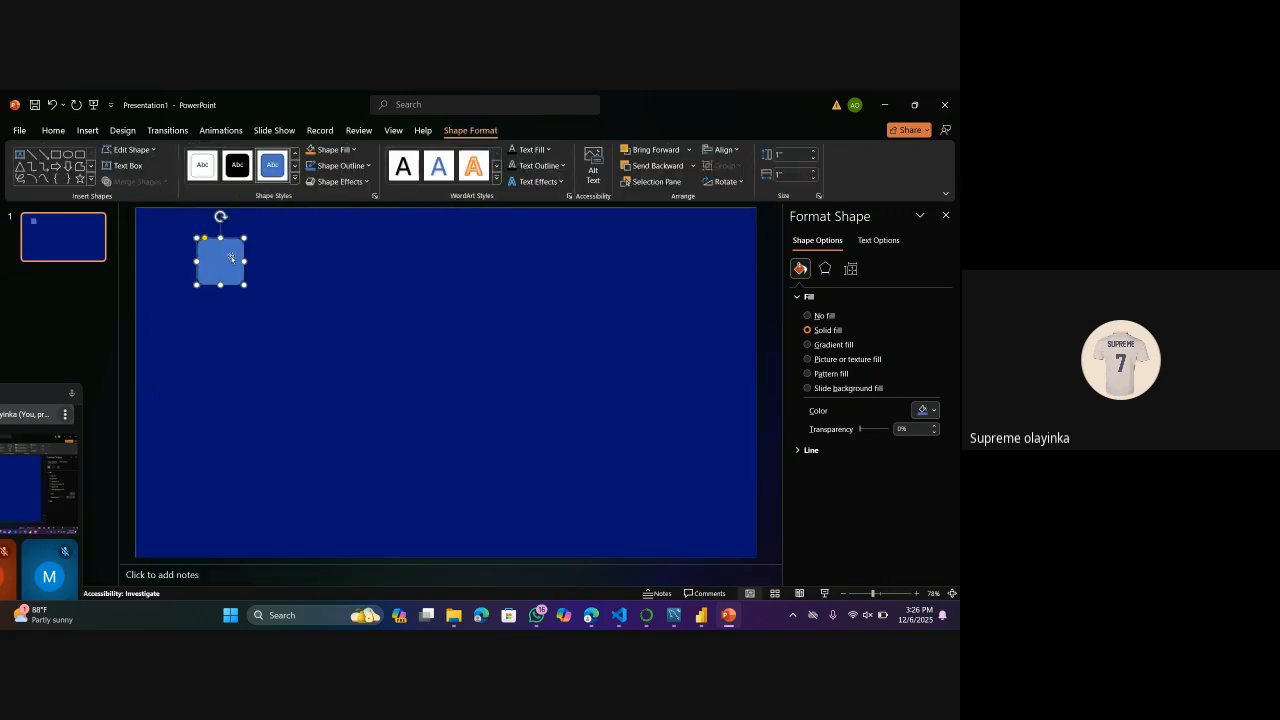
drag(243, 261, 762, 336)
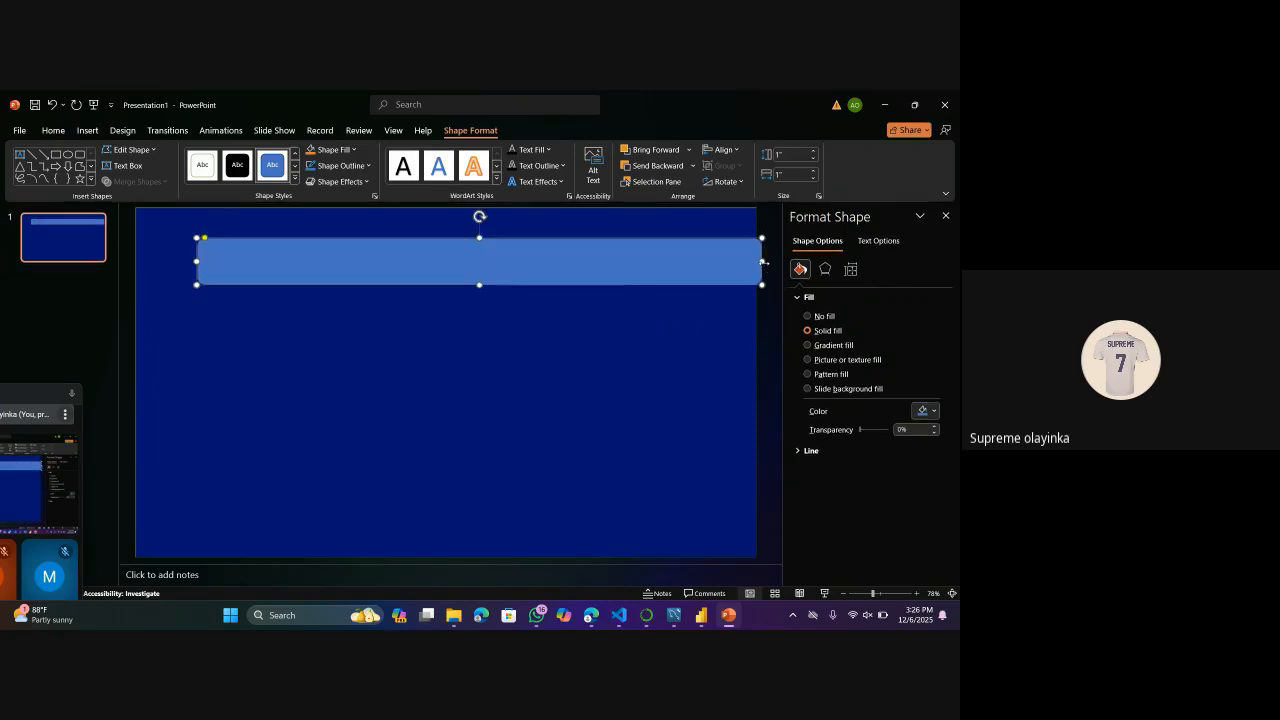
drag(764, 262, 756, 262)
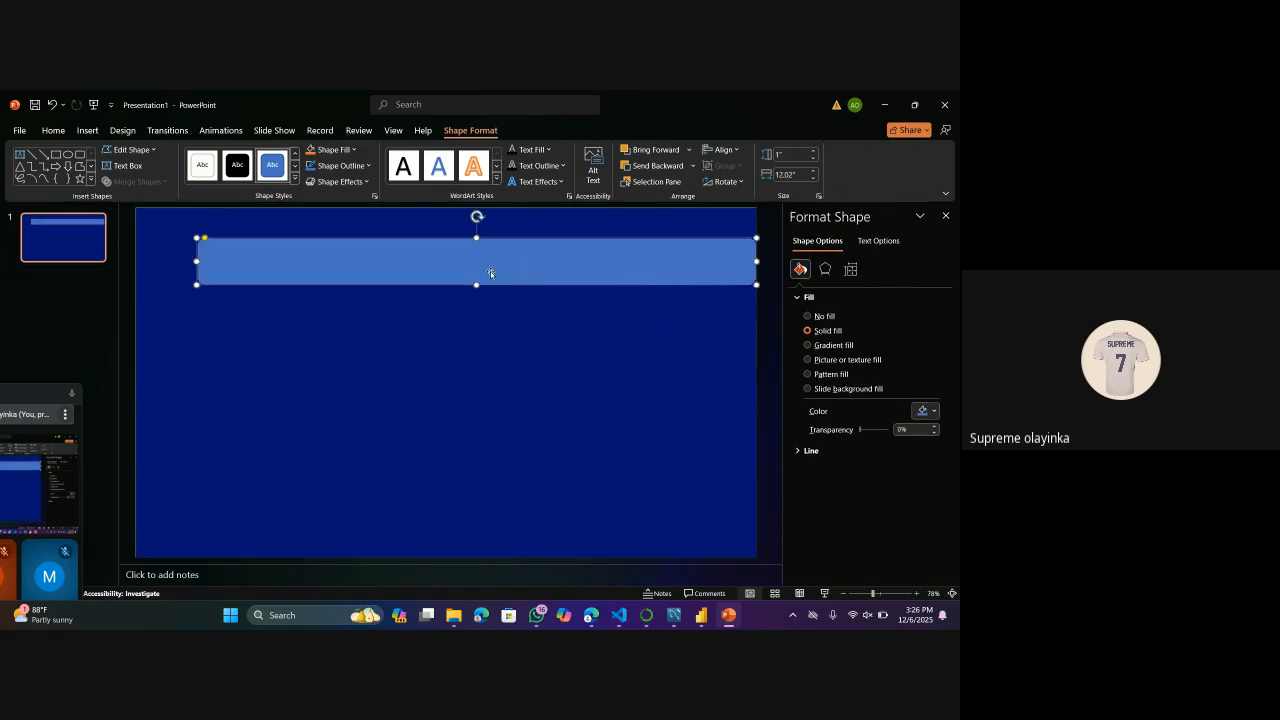
Stretch the rounded rectangle to about 6.86" tall, positioned within the dark blue background, and reduce its corner rounding.
drag(476, 285, 483, 530)
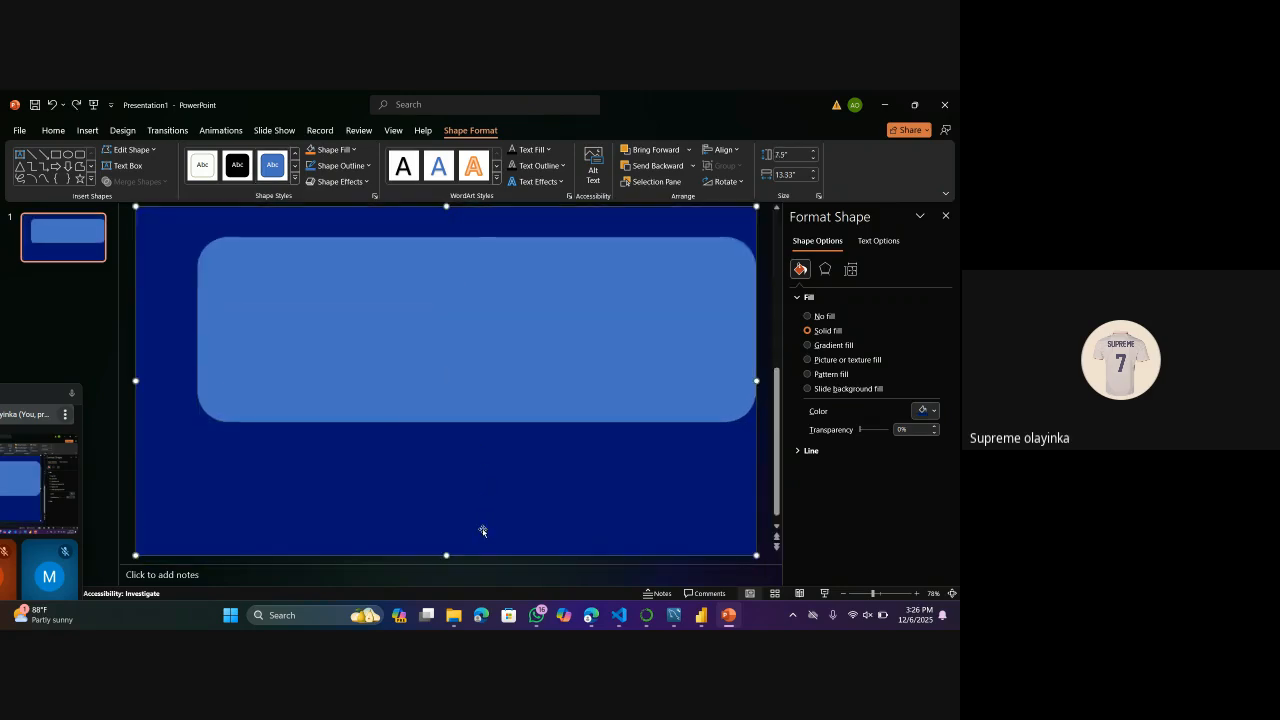
click(474, 404)
drag(476, 423, 483, 558)
drag(462, 413, 457, 410)
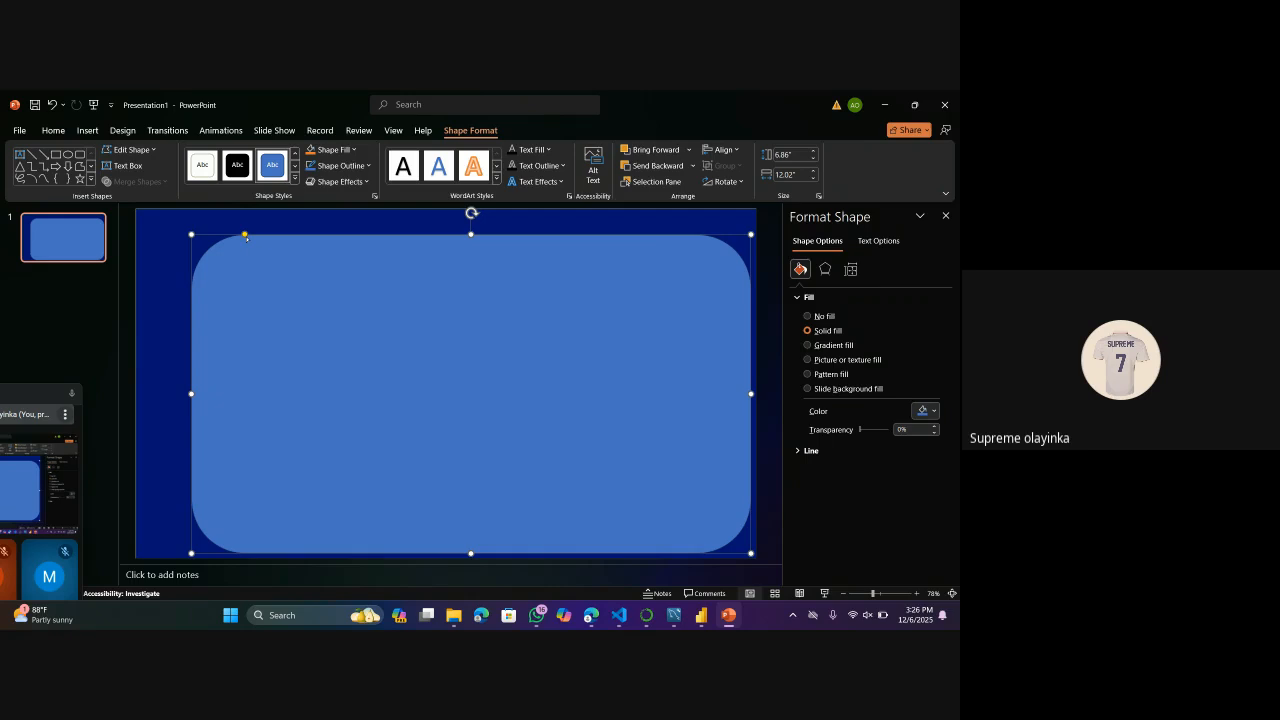
drag(240, 238, 219, 238)
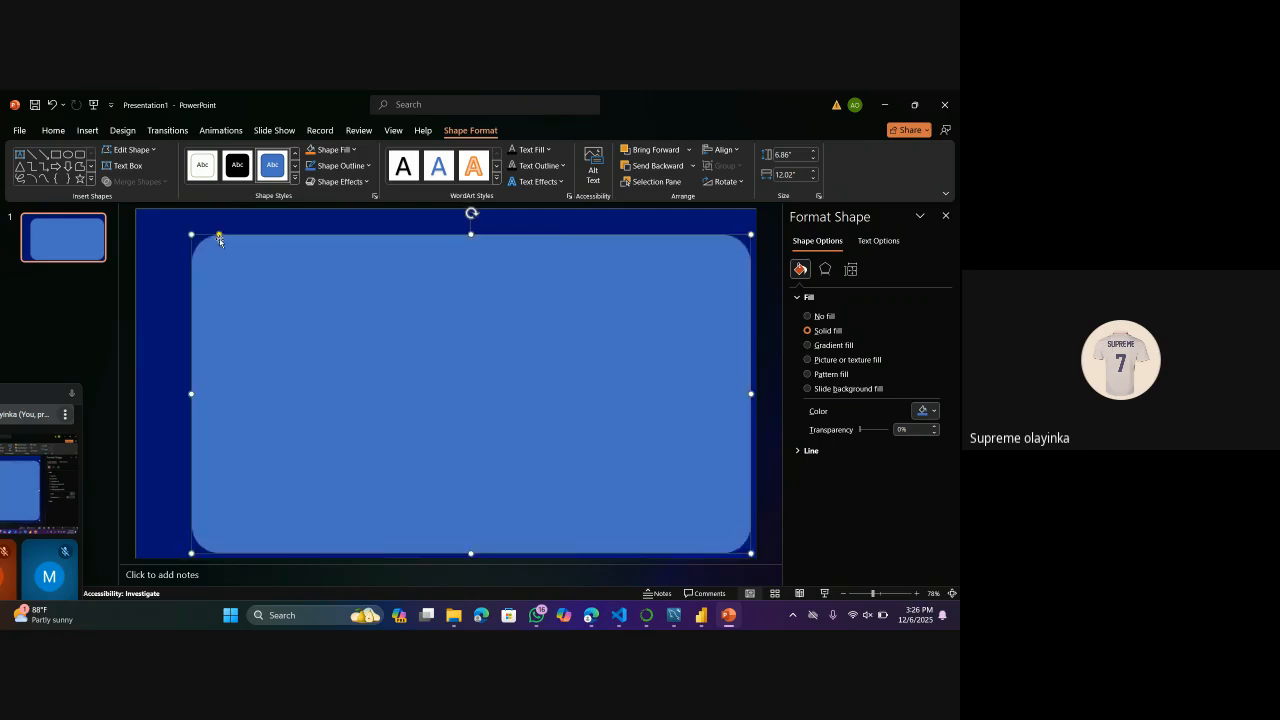
drag(376, 299, 377, 303)
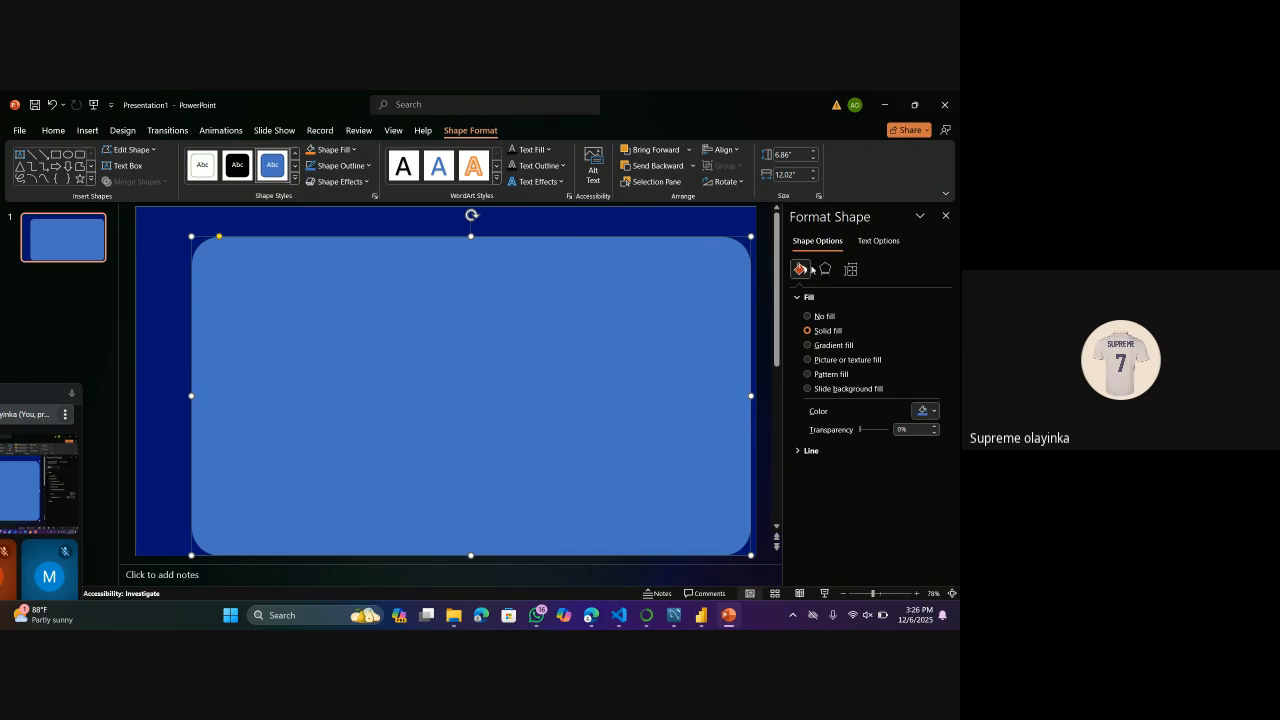
Remove the outlines of the rounded rectangle and the dark blue background rectangle.
click(806, 450)
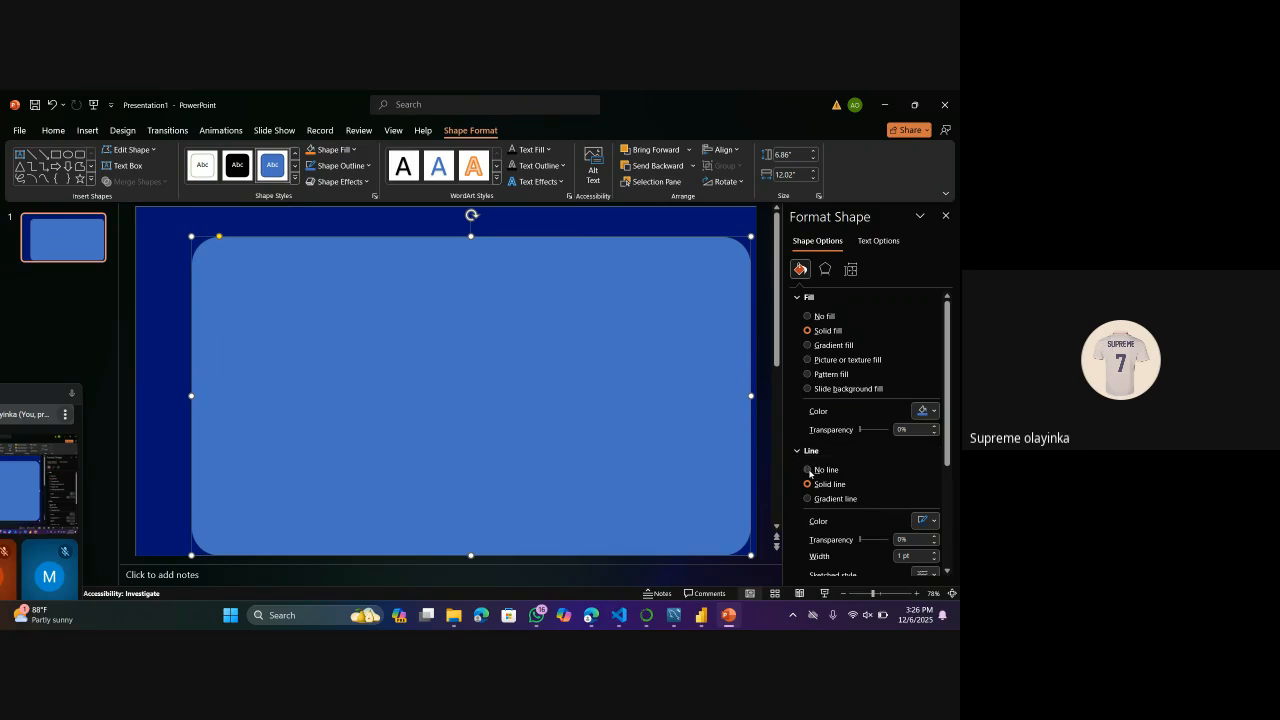
click(808, 470)
click(157, 380)
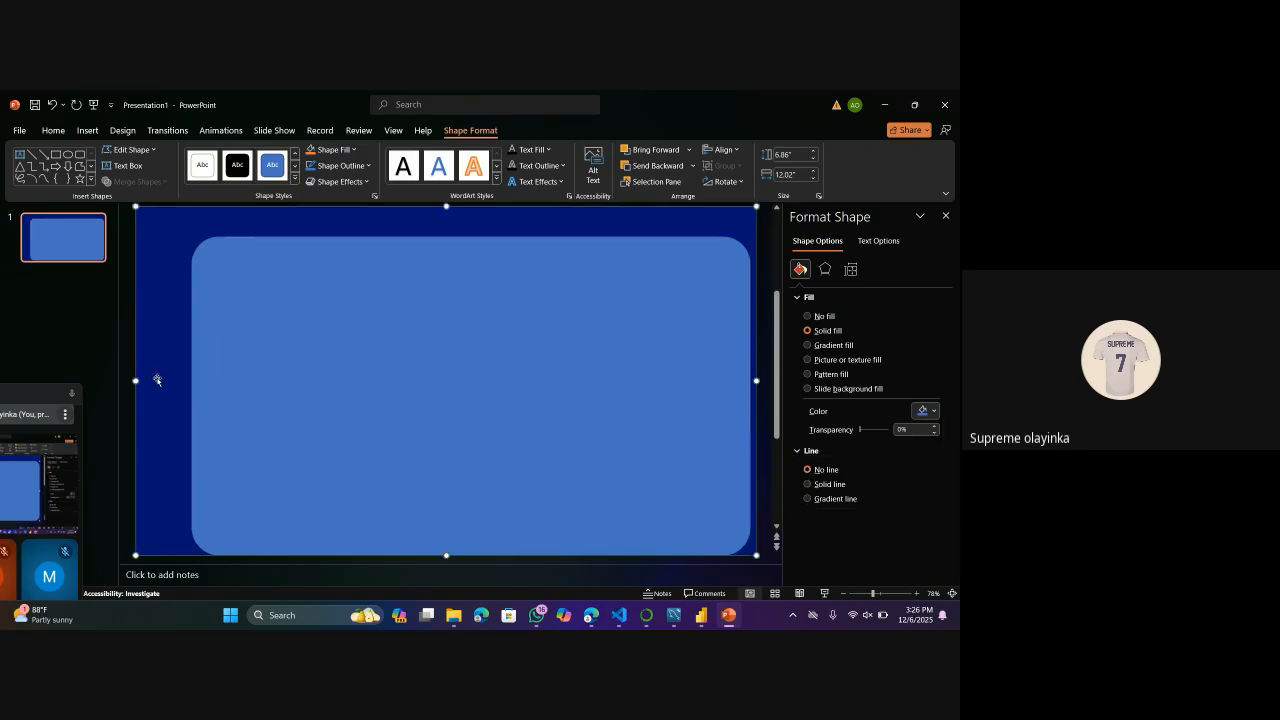
click(814, 471)
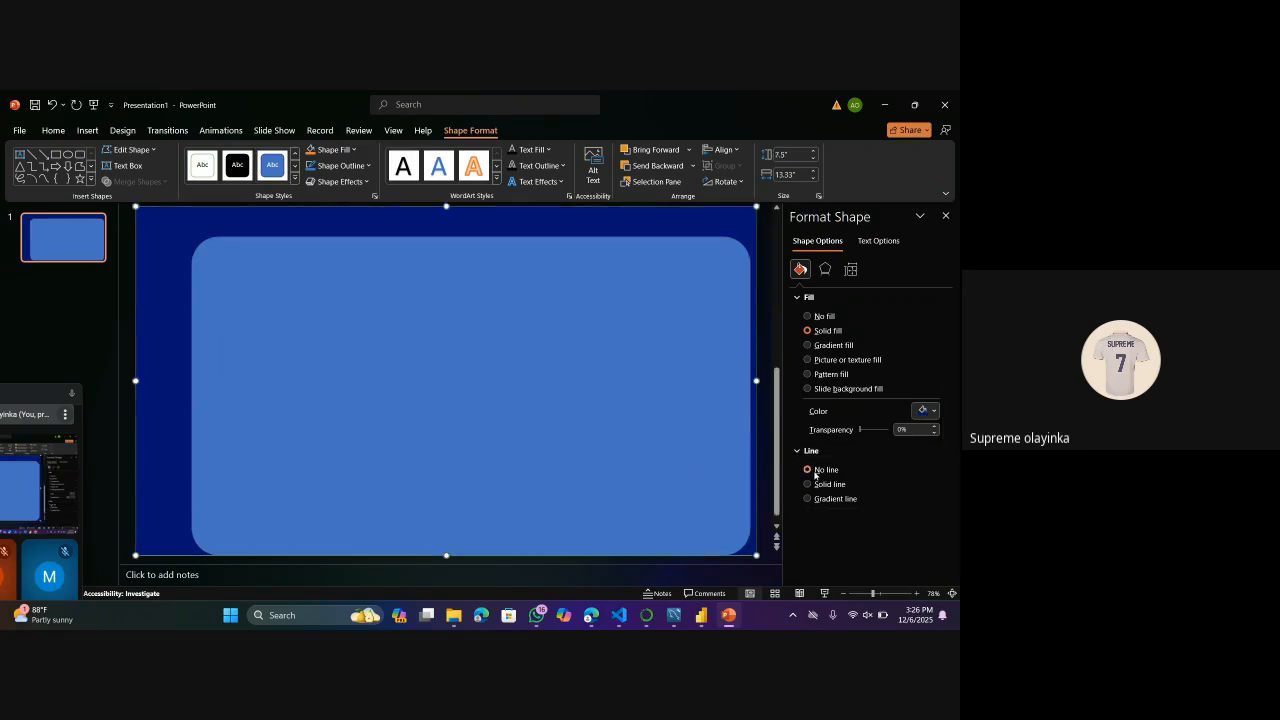
Reduce the rounded rectangle's corner rounding slightly and narrow it from its left side to about 11.7" wide.
click(500, 353)
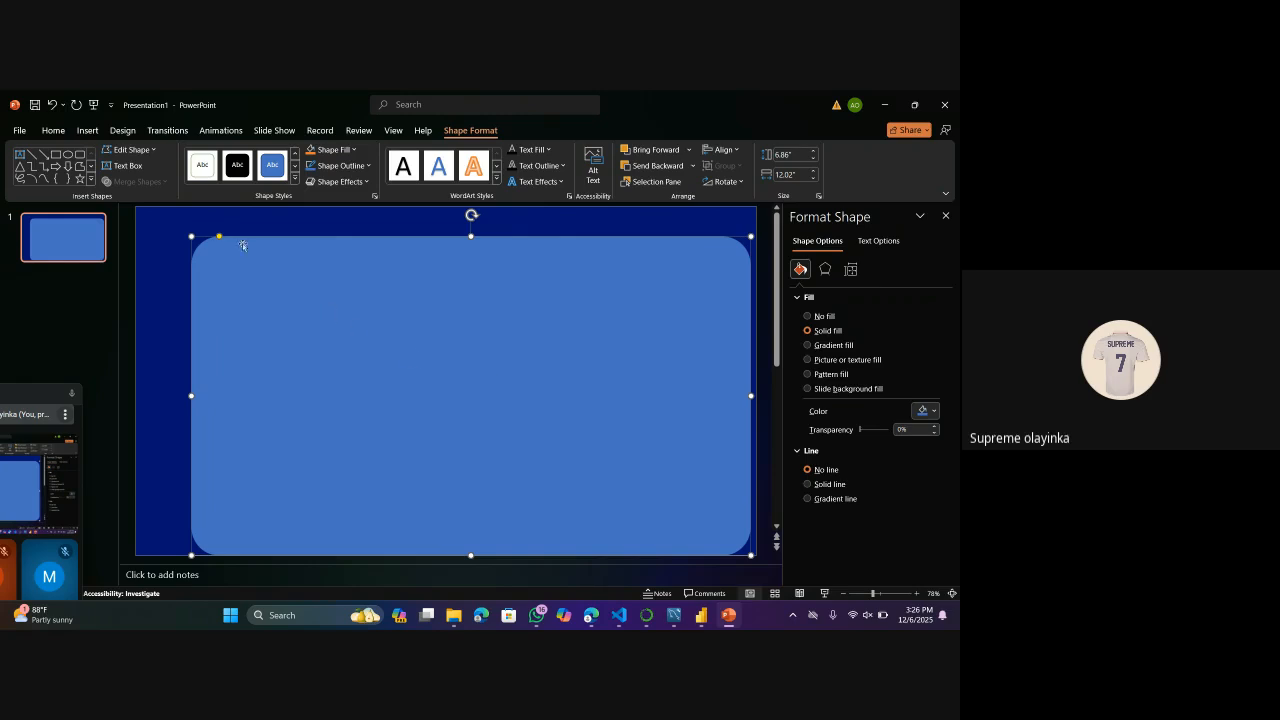
drag(219, 236, 213, 237)
drag(192, 395, 206, 395)
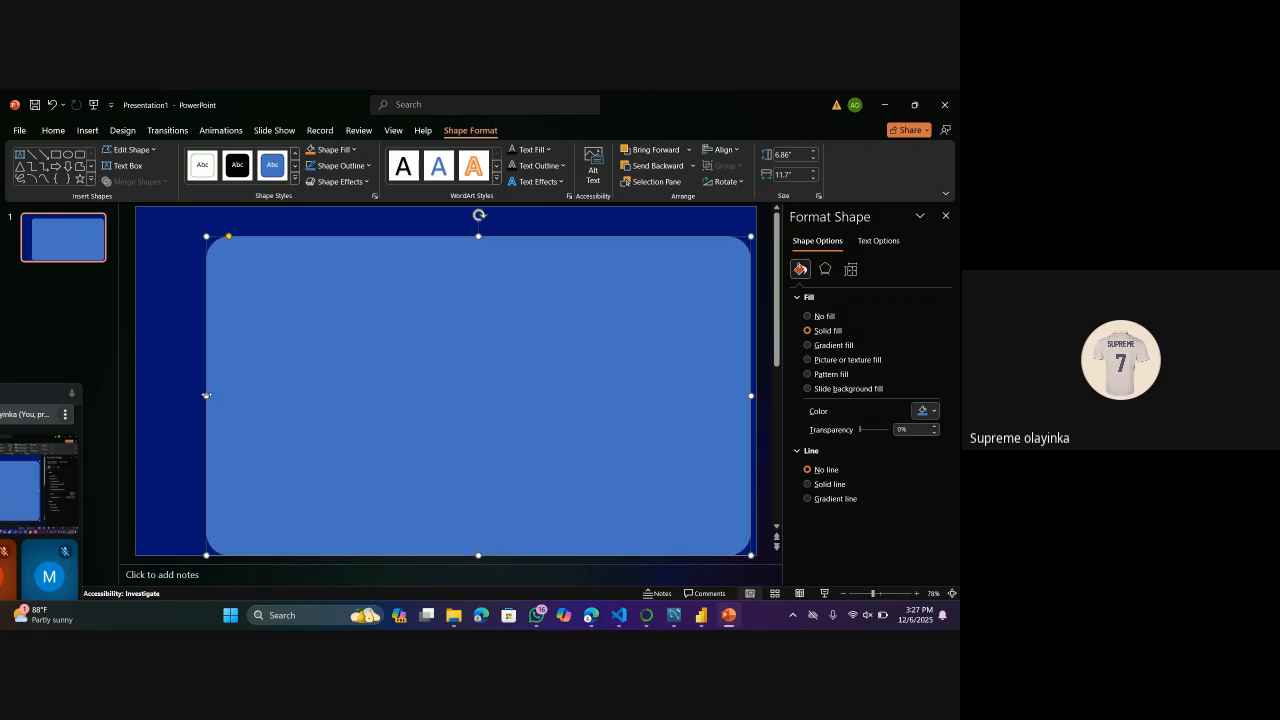
Switch to Microsoft Edge, search Bing images for "ash hex code", and open the Ash Color Palette, Ash Gray Color Guide image.
key(alt+Tab)
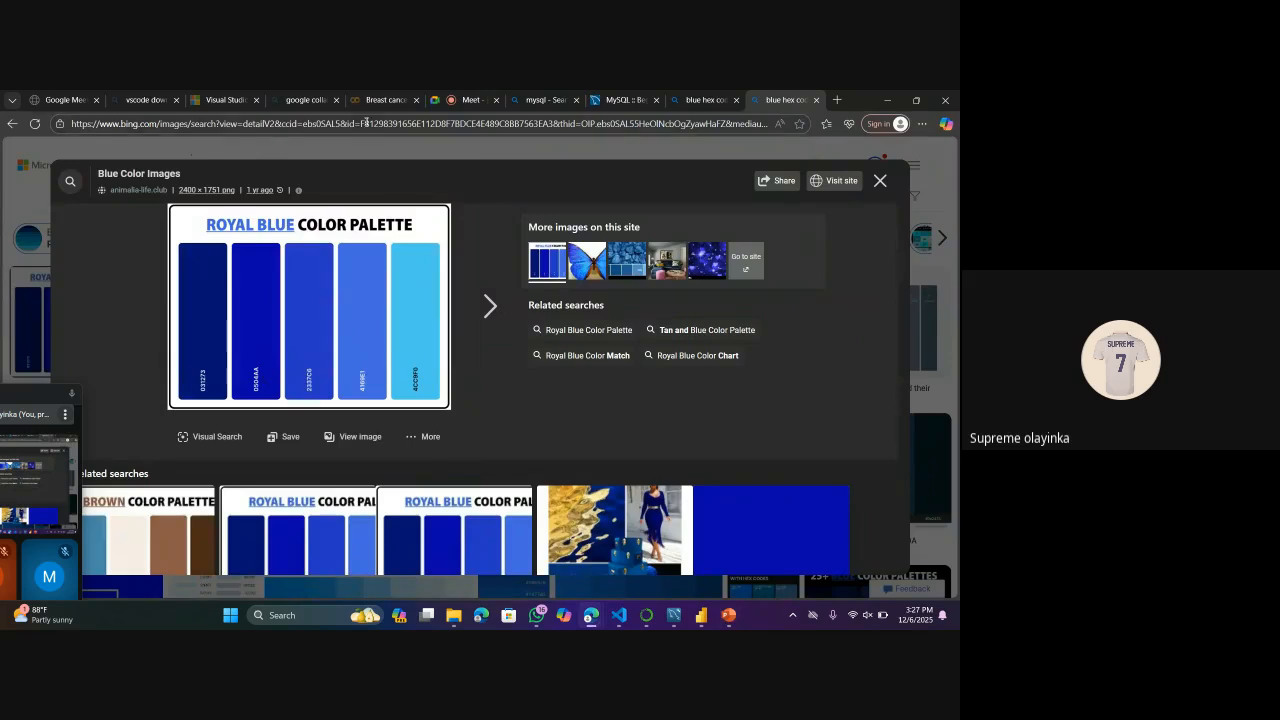
click(366, 122)
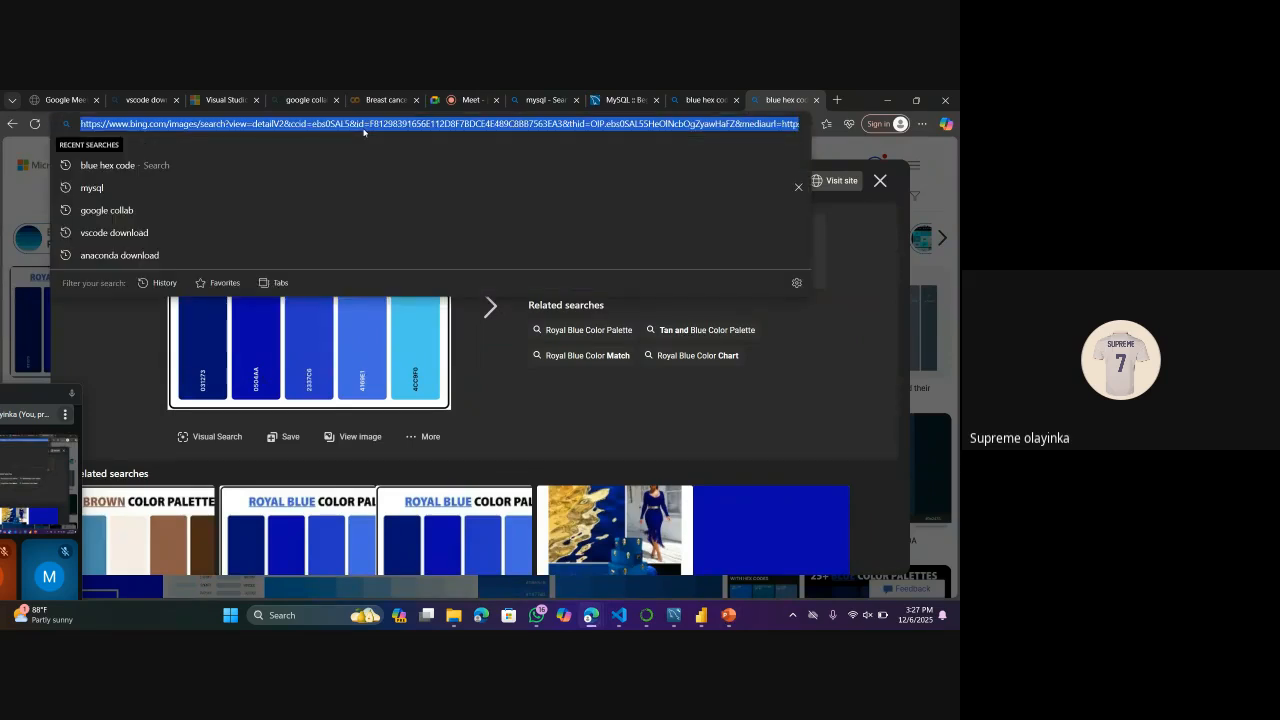
text(ash he)
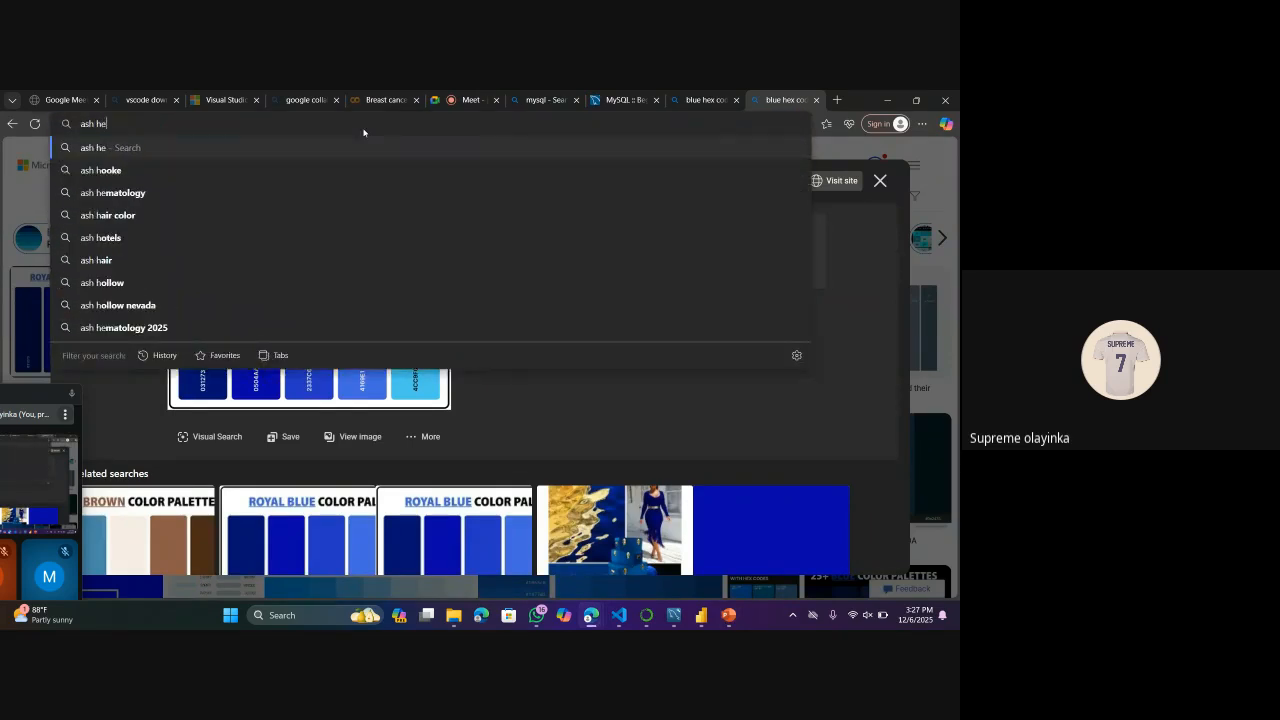
text(x code)
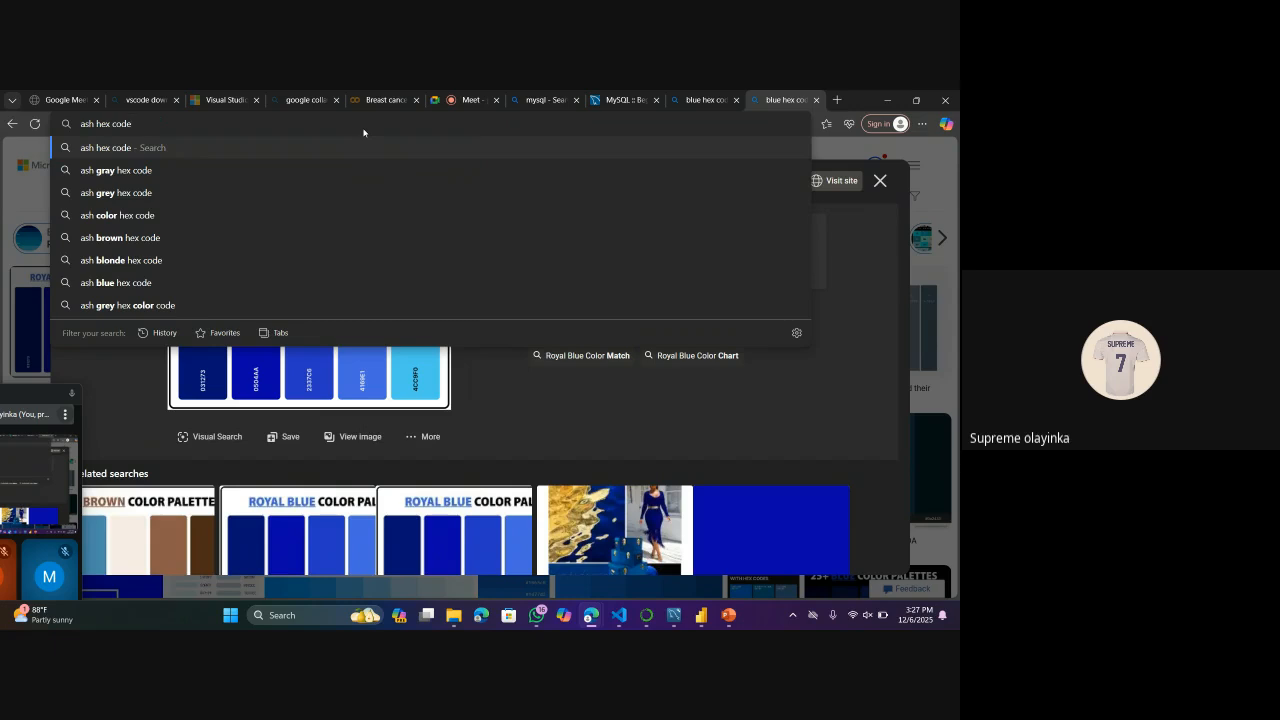
key(Return)
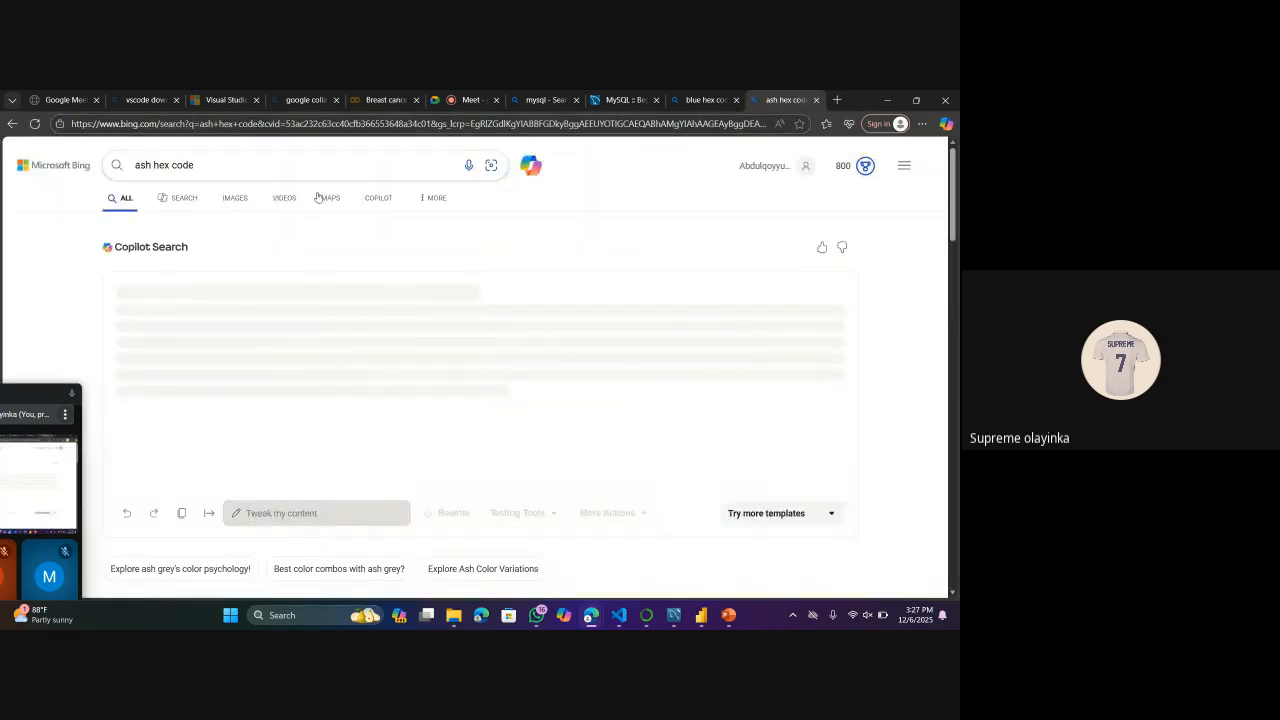
click(234, 199)
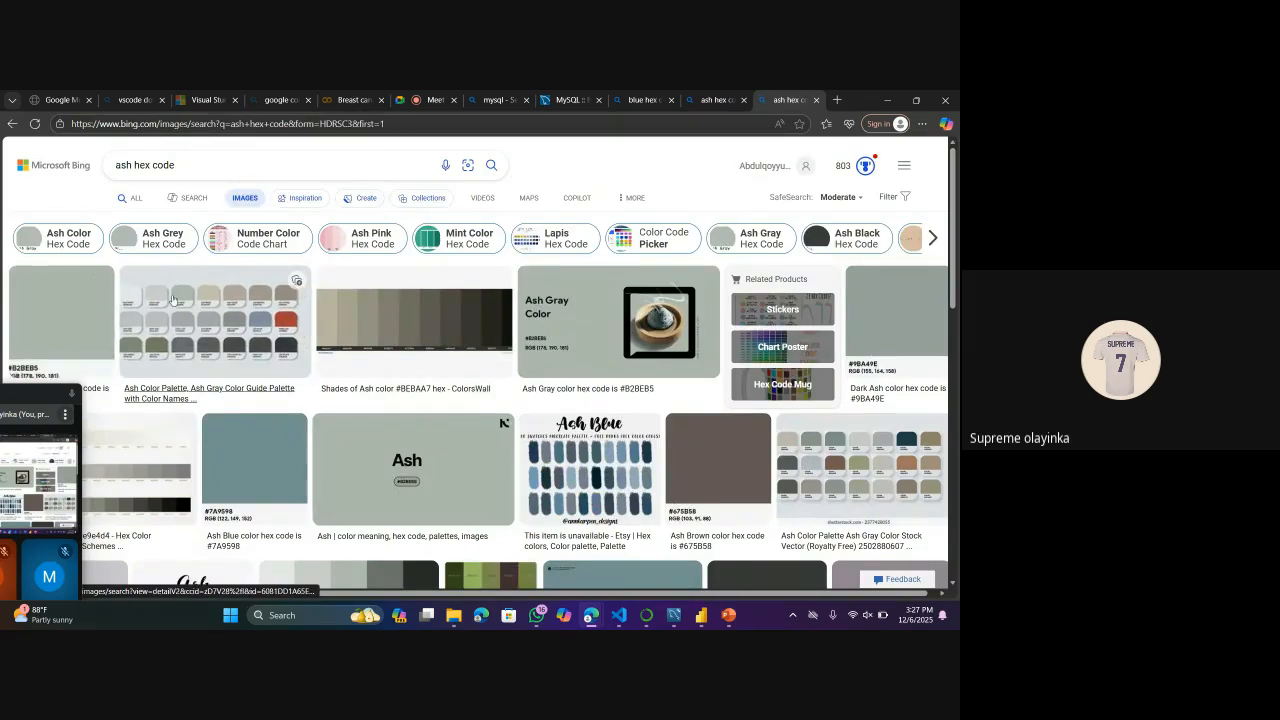
click(189, 304)
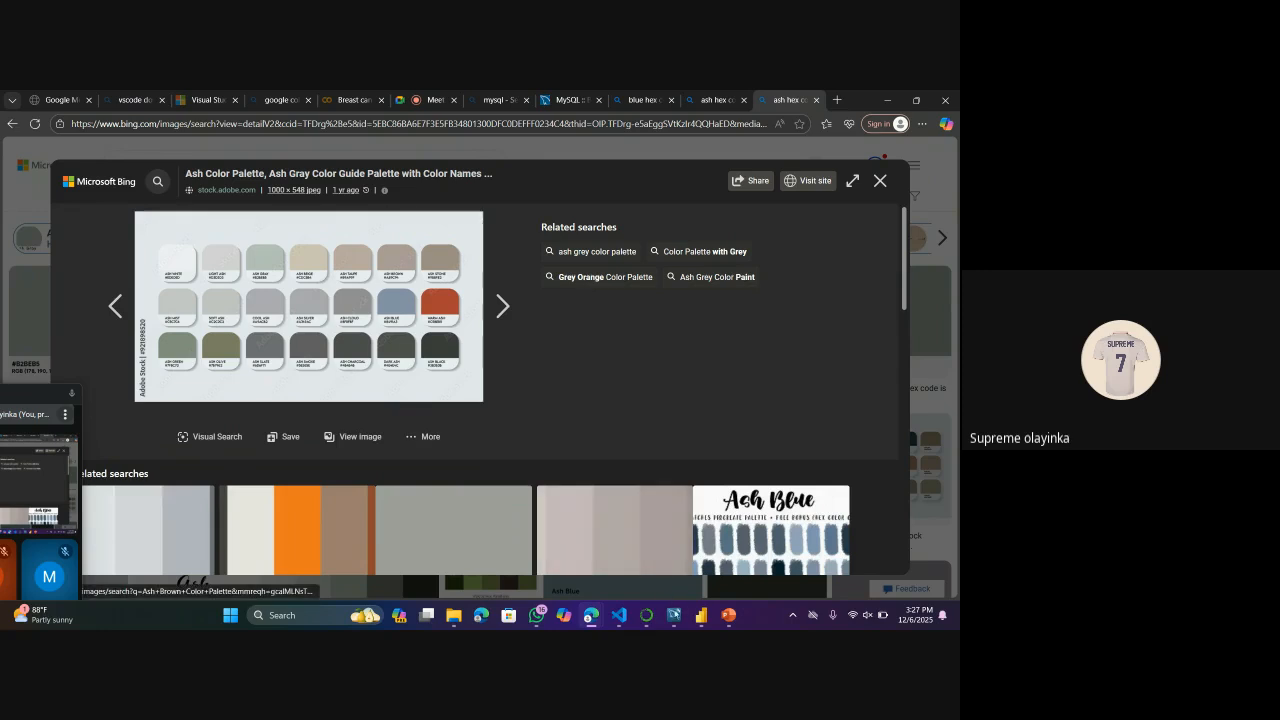
Switch to PowerPoint and set the large rounded rectangle's fill color to hex D3D3D3.
click(727, 615)
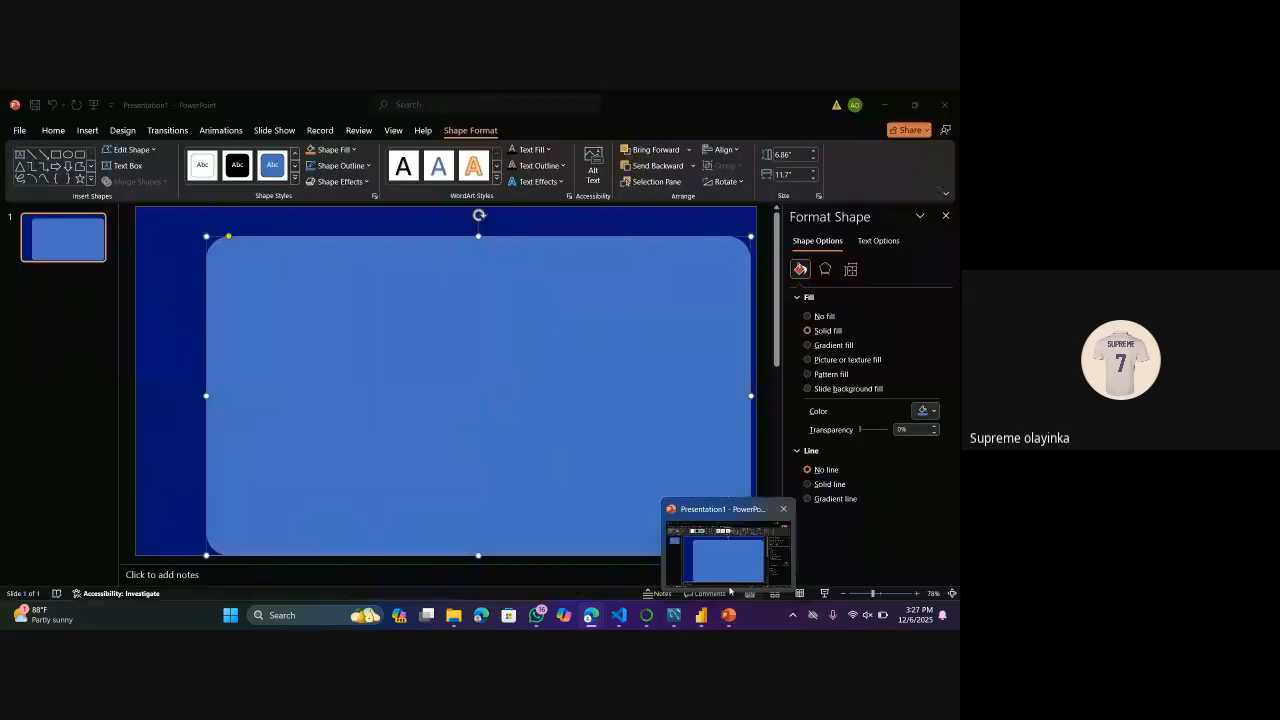
click(934, 412)
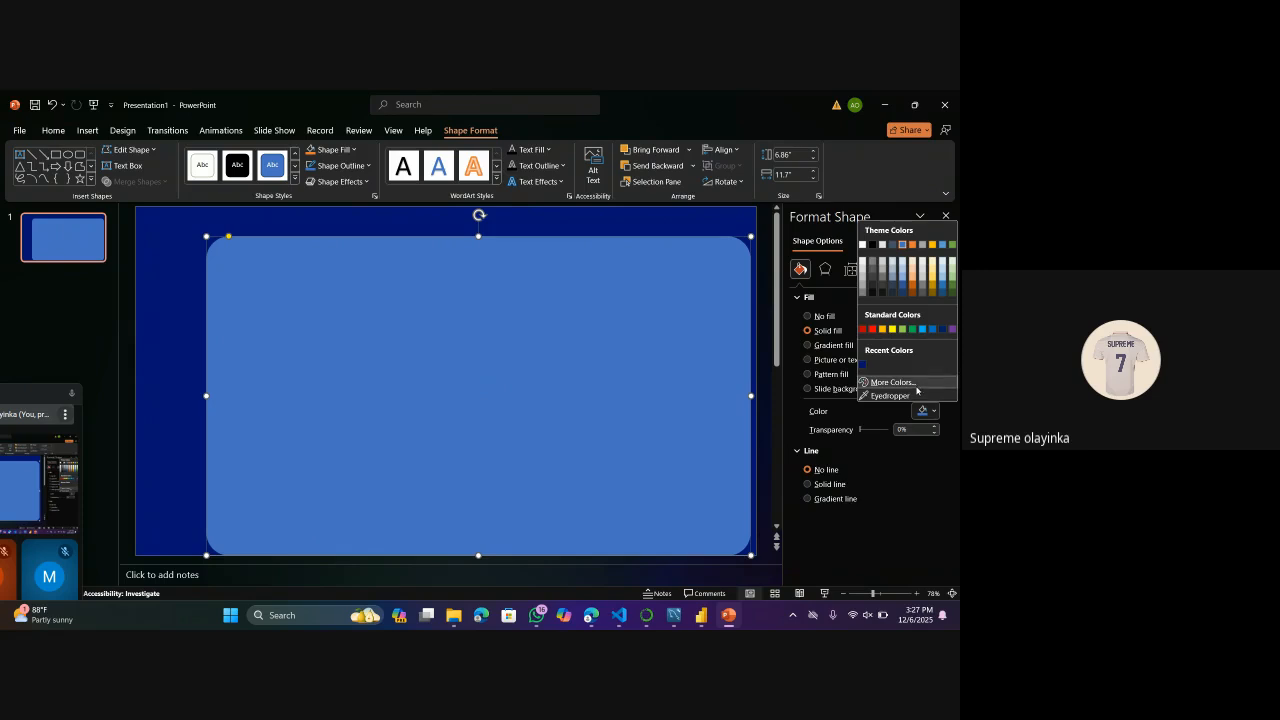
click(916, 383)
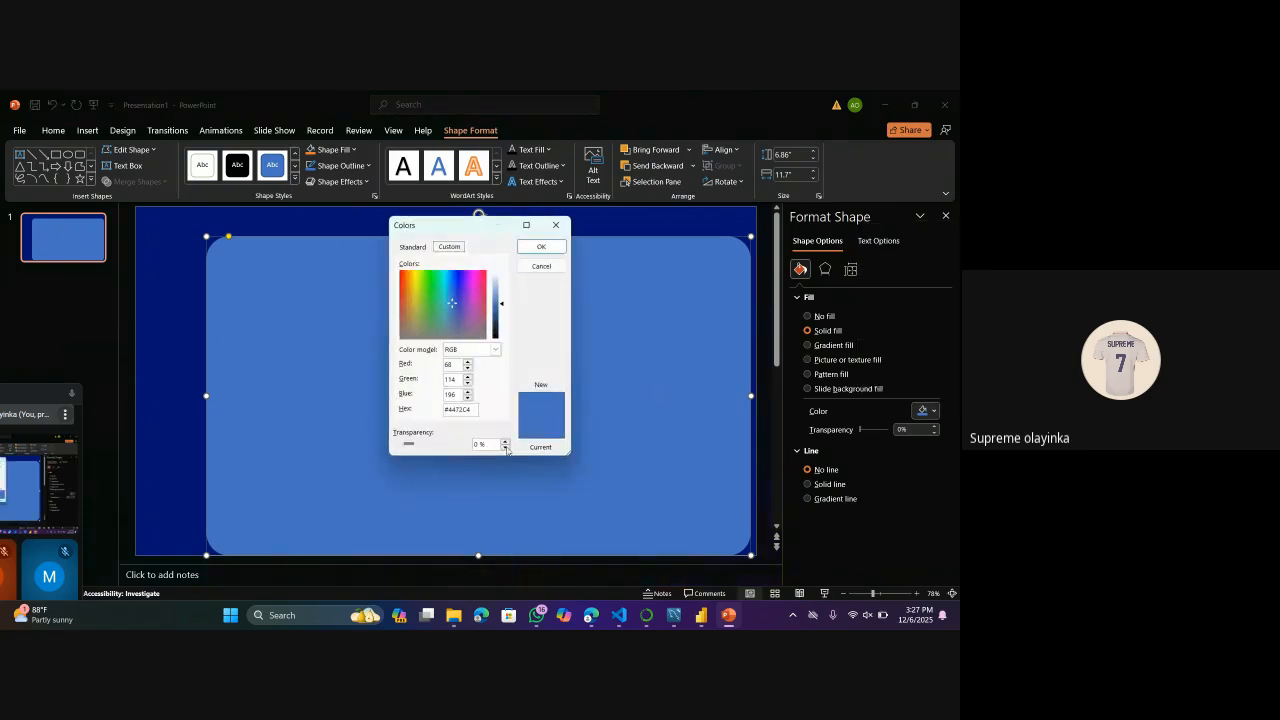
double_click(455, 409)
text(d3d3d3)
key(Return)
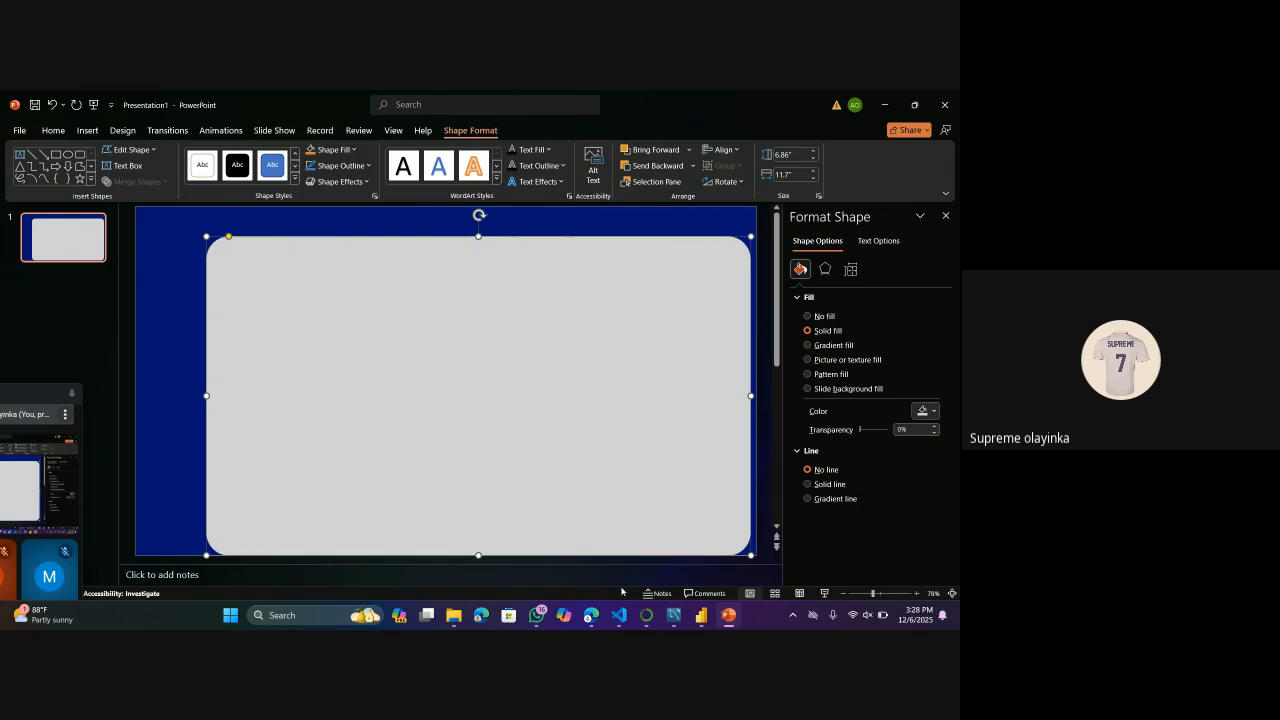
Recheck the ash palette in Microsoft Edge, return to PowerPoint, and set the large rounded rectangle's fill to hex C2C2C2.
mouse_move(592, 612)
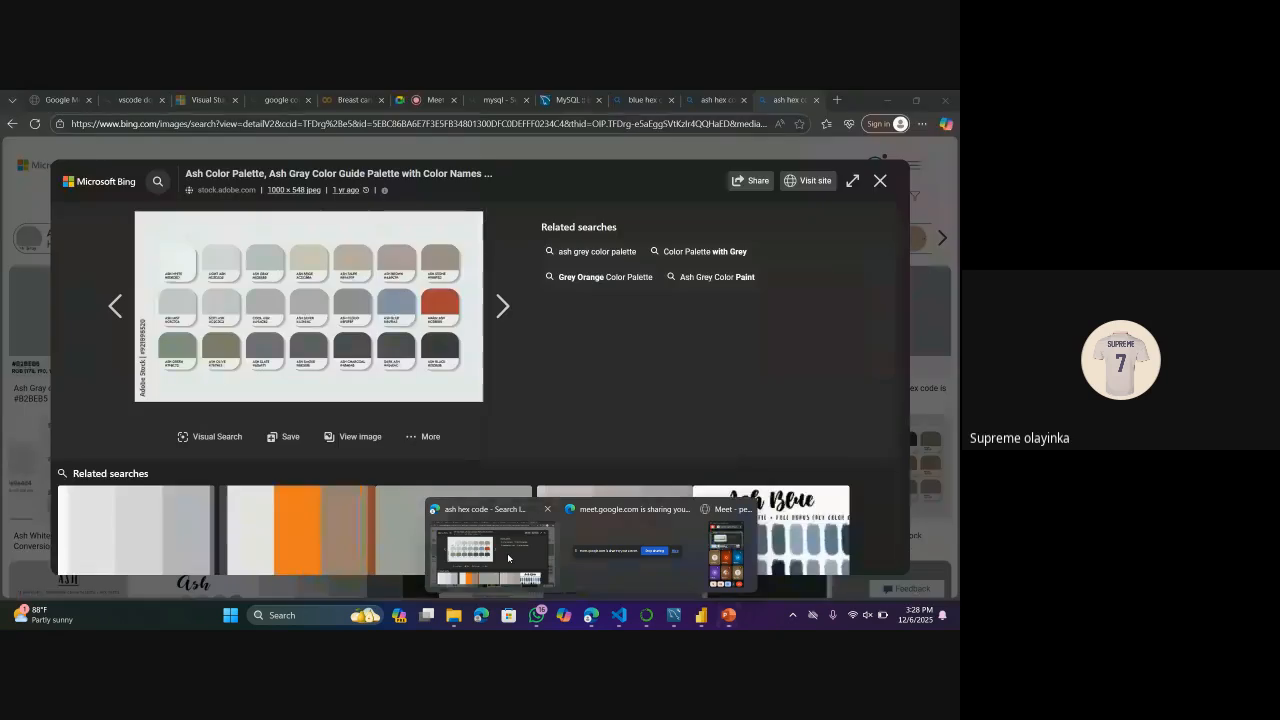
click(508, 560)
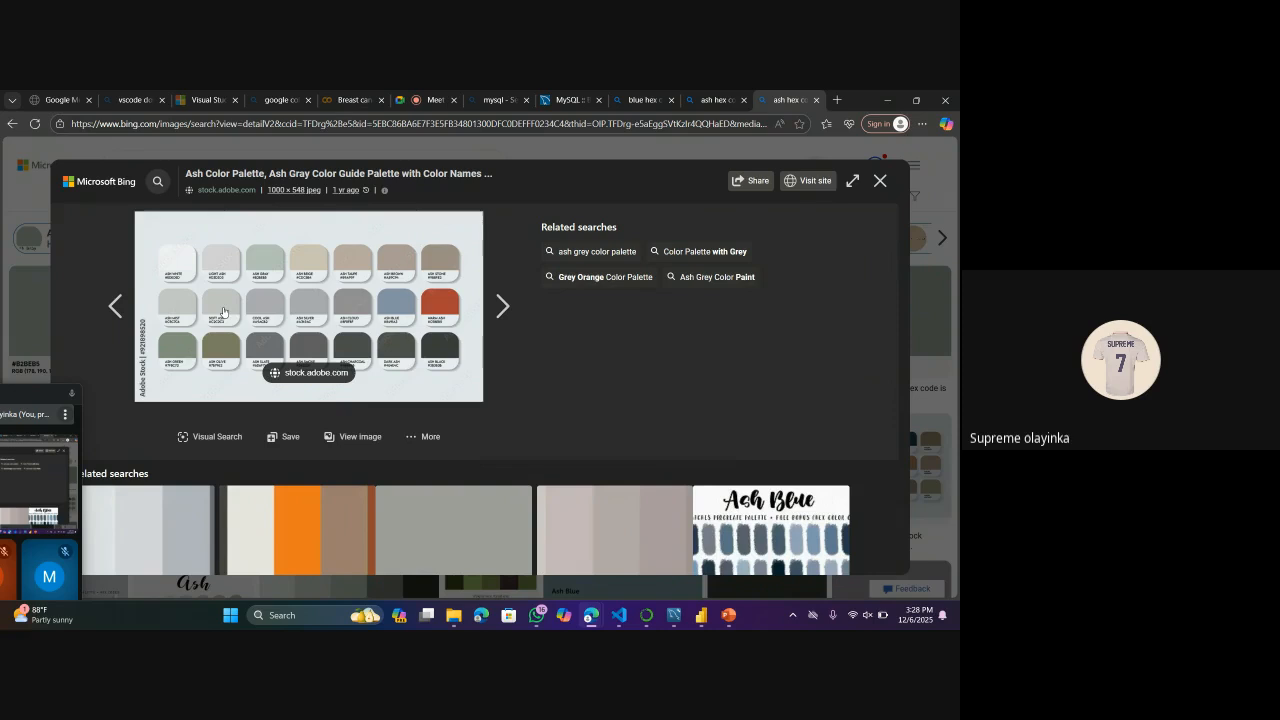
mouse_move(728, 615)
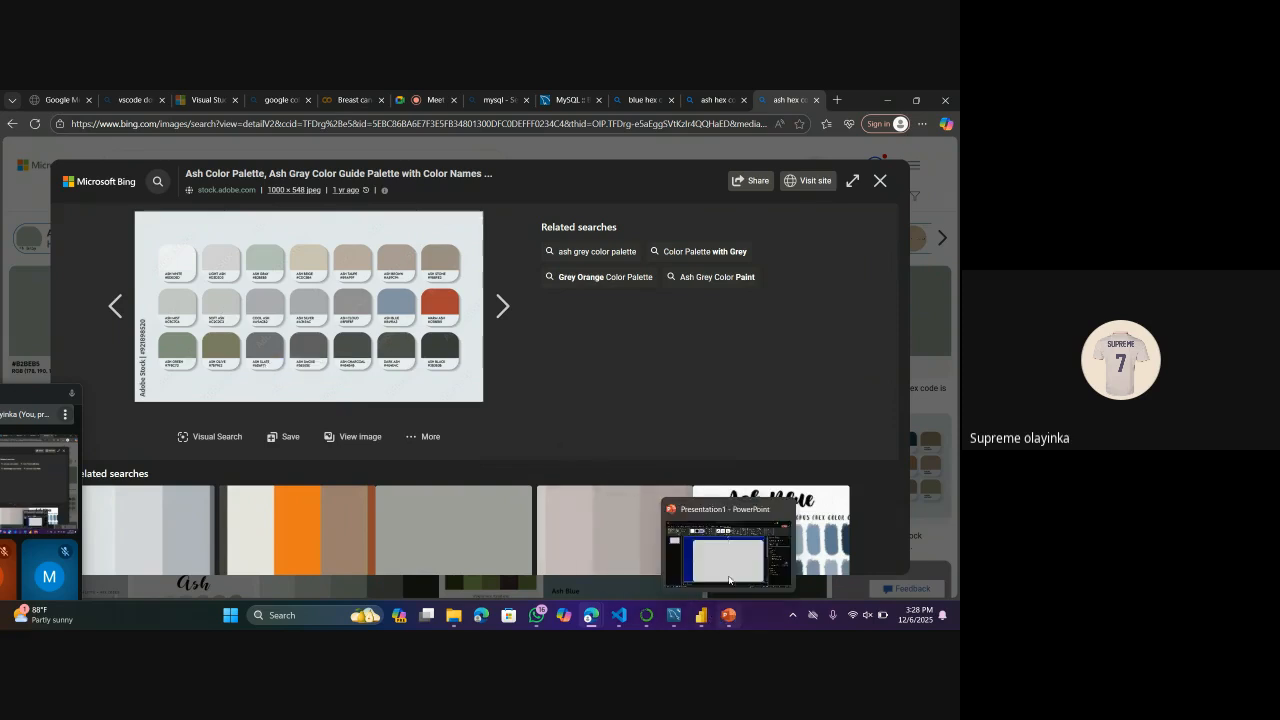
click(728, 580)
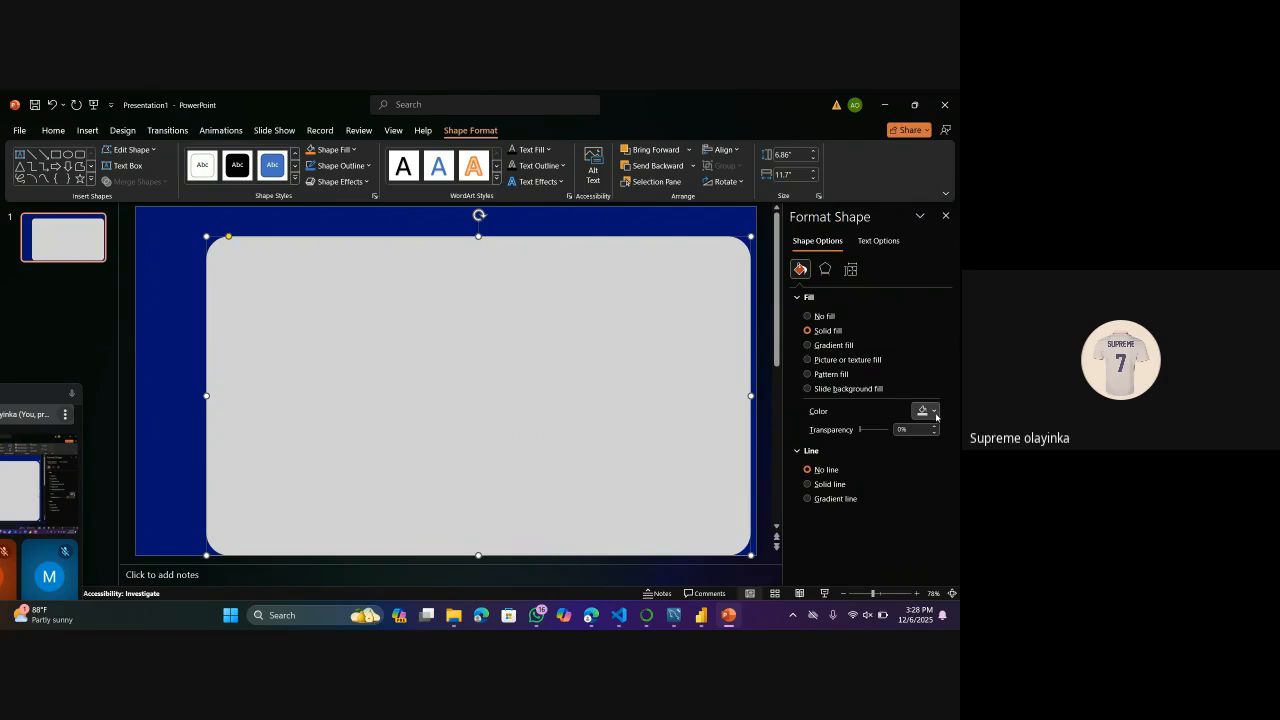
click(922, 411)
click(882, 384)
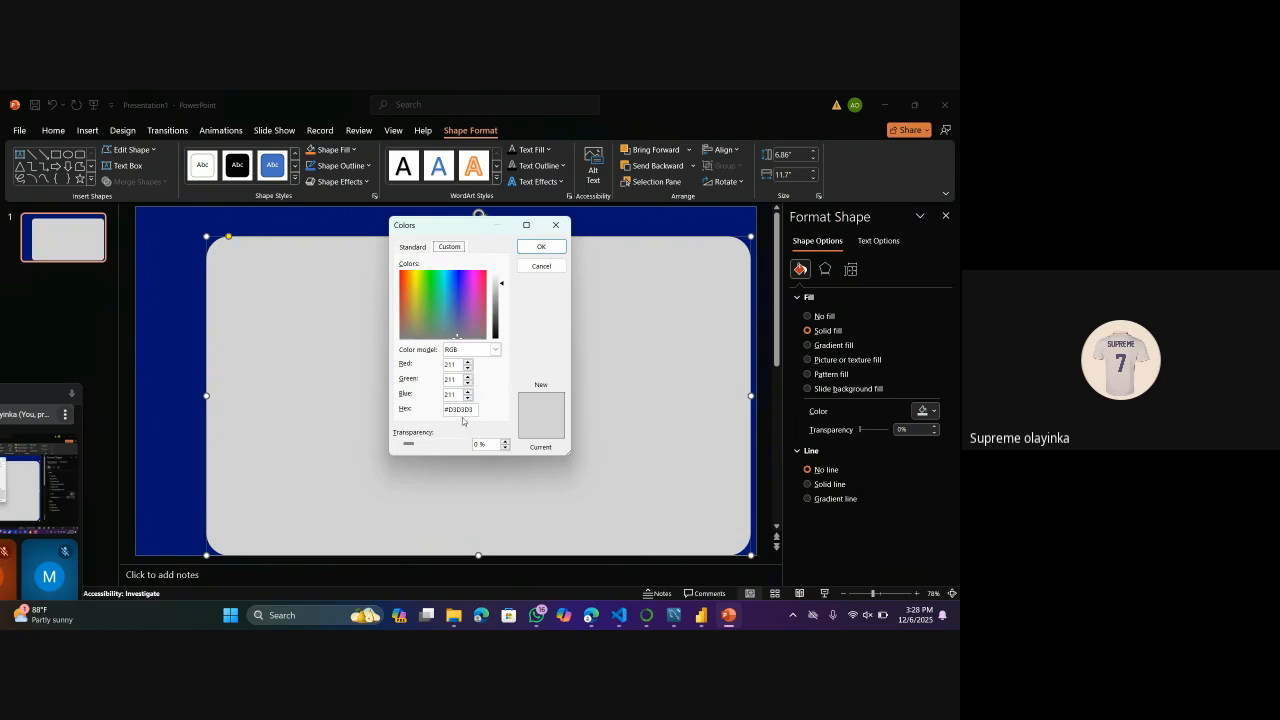
double_click(462, 410)
text(c2c2c2)
key(Return)
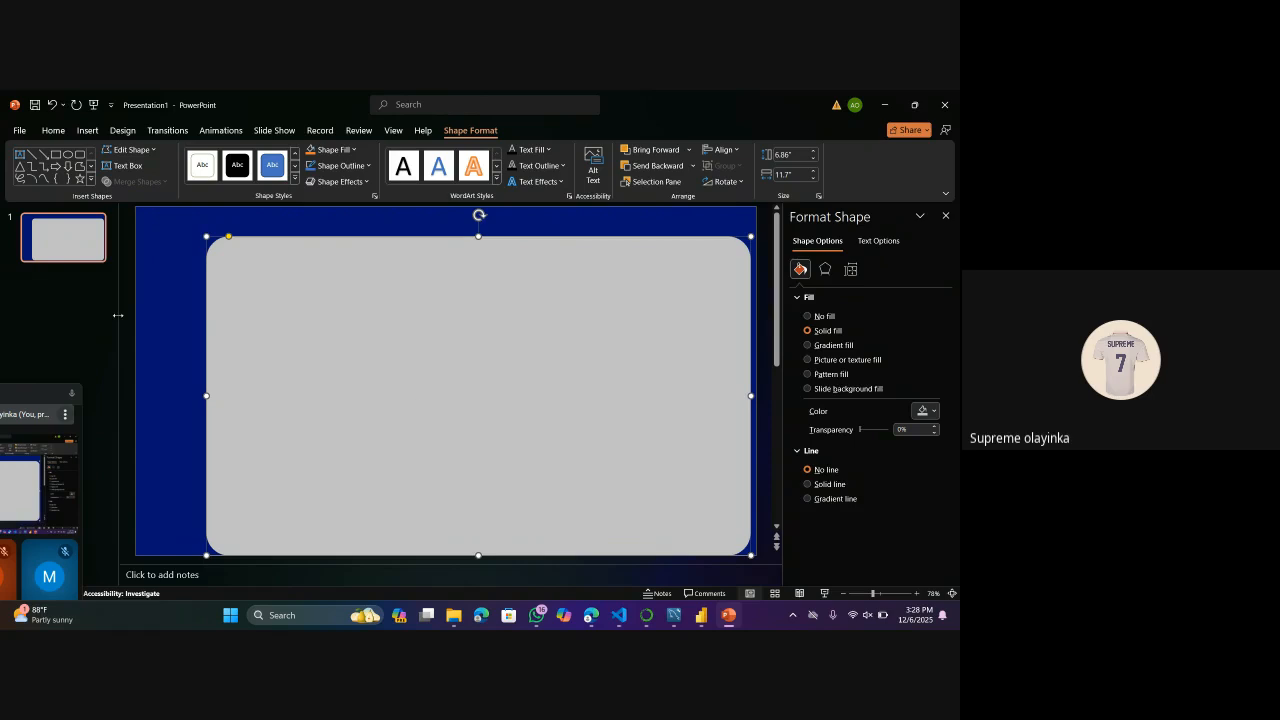
click(113, 320)
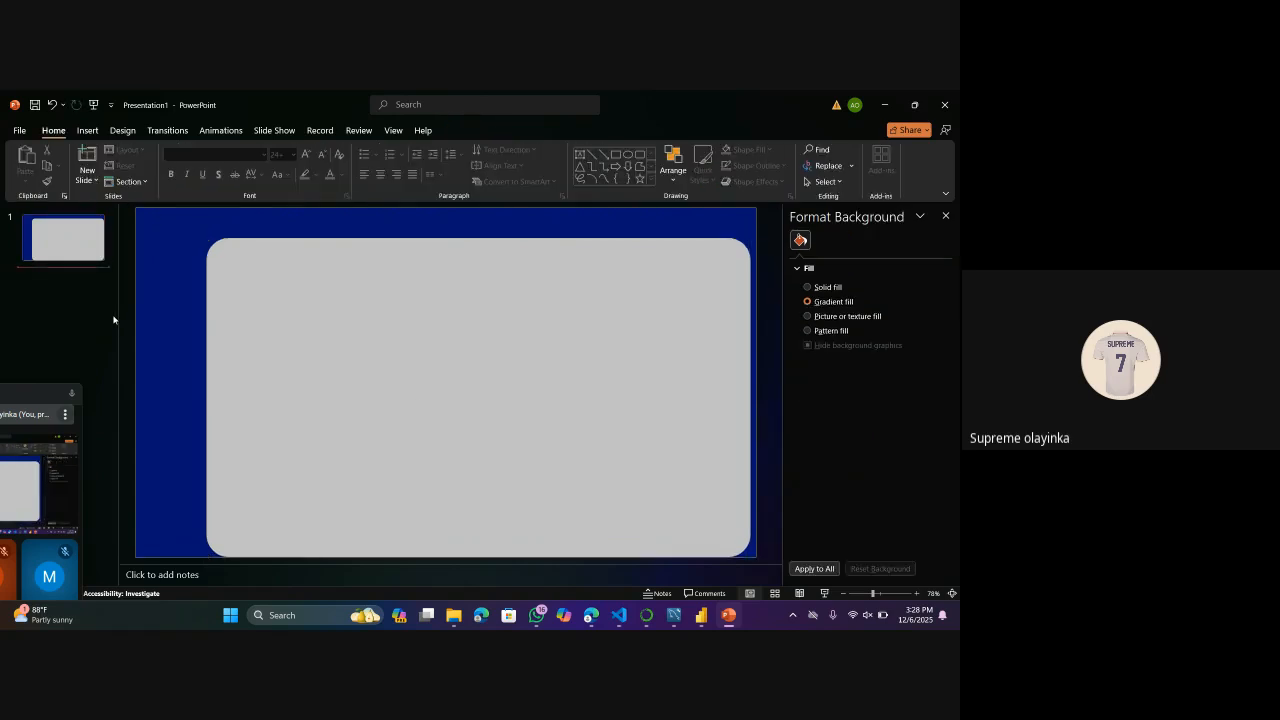
Insert a rounded rectangle about 4" wide by 2.37" tall near the gray panel's upper-left area.
click(95, 133)
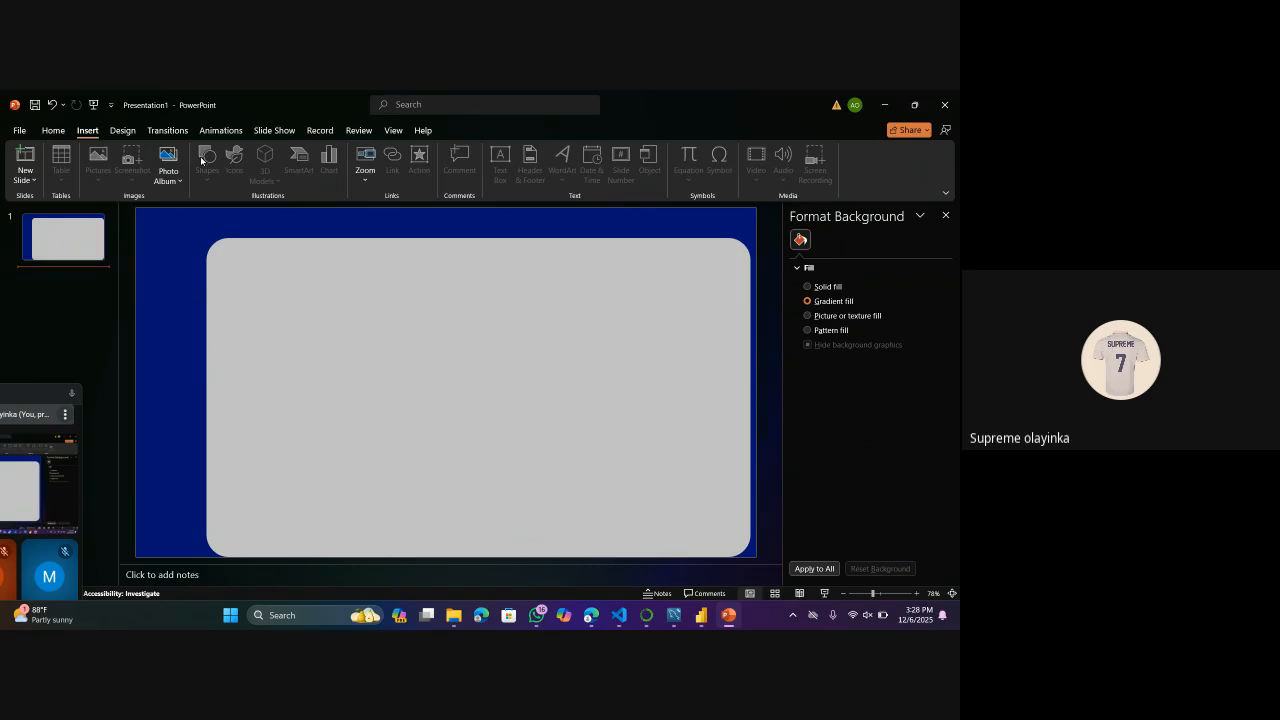
click(172, 253)
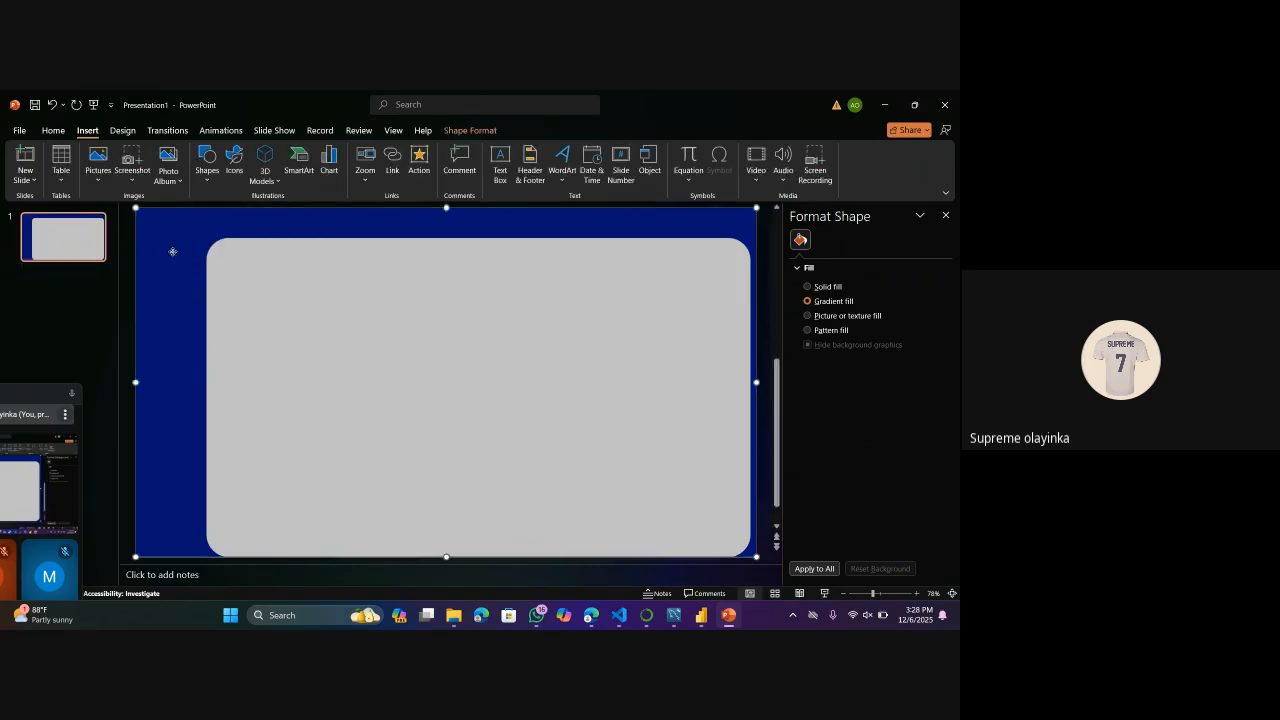
click(209, 180)
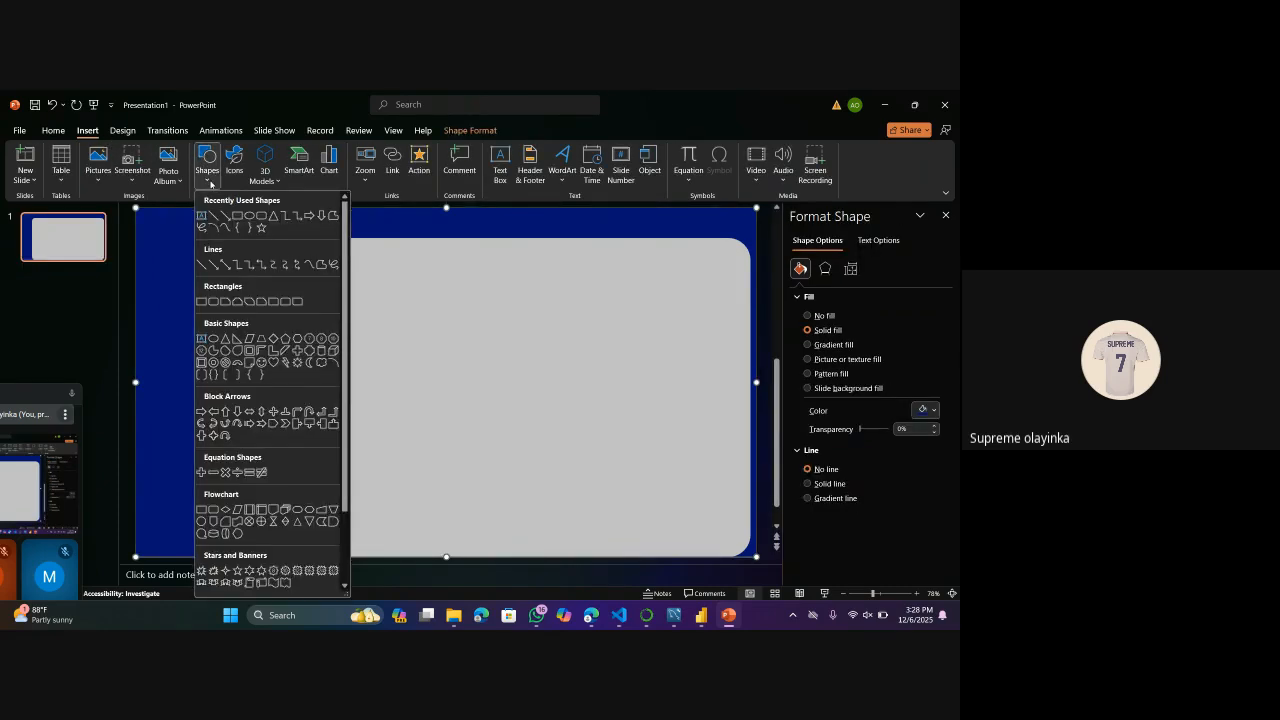
click(259, 216)
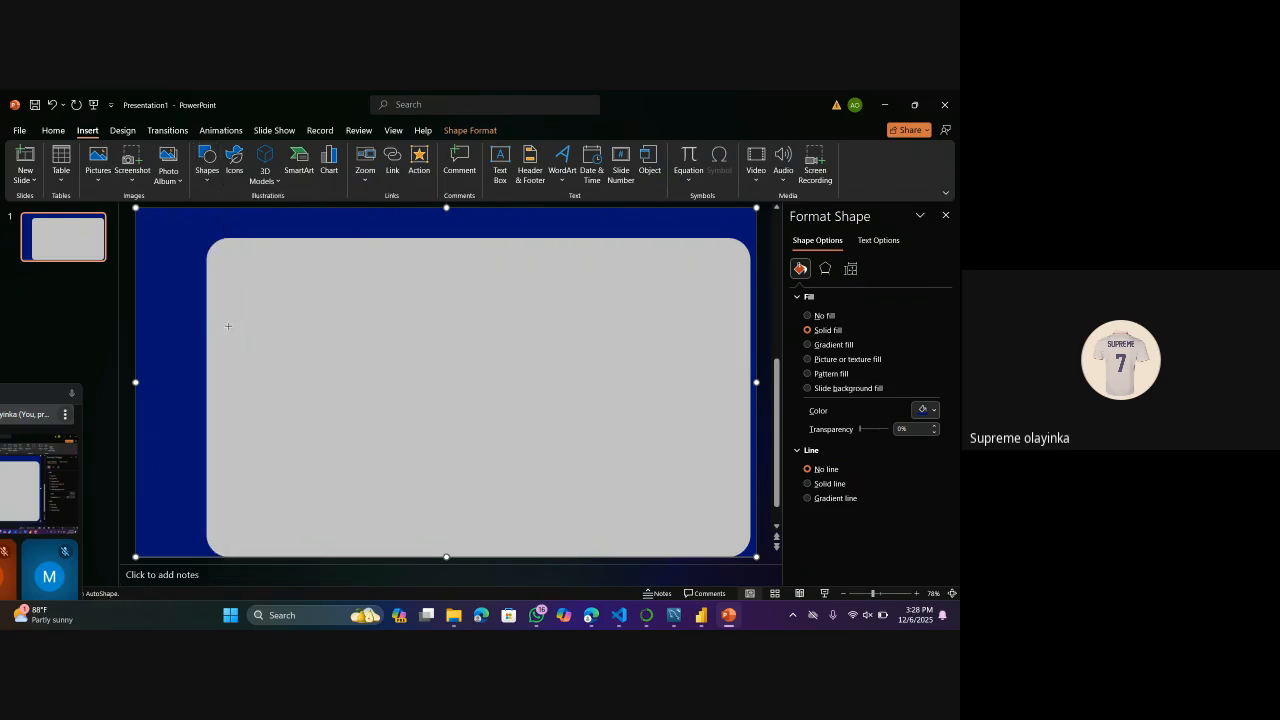
mouse_move(228, 326)
mouse_down()
mouse_move(360, 377)
mouse_move(415, 437)
mouse_up()
drag(380, 393, 366, 369)
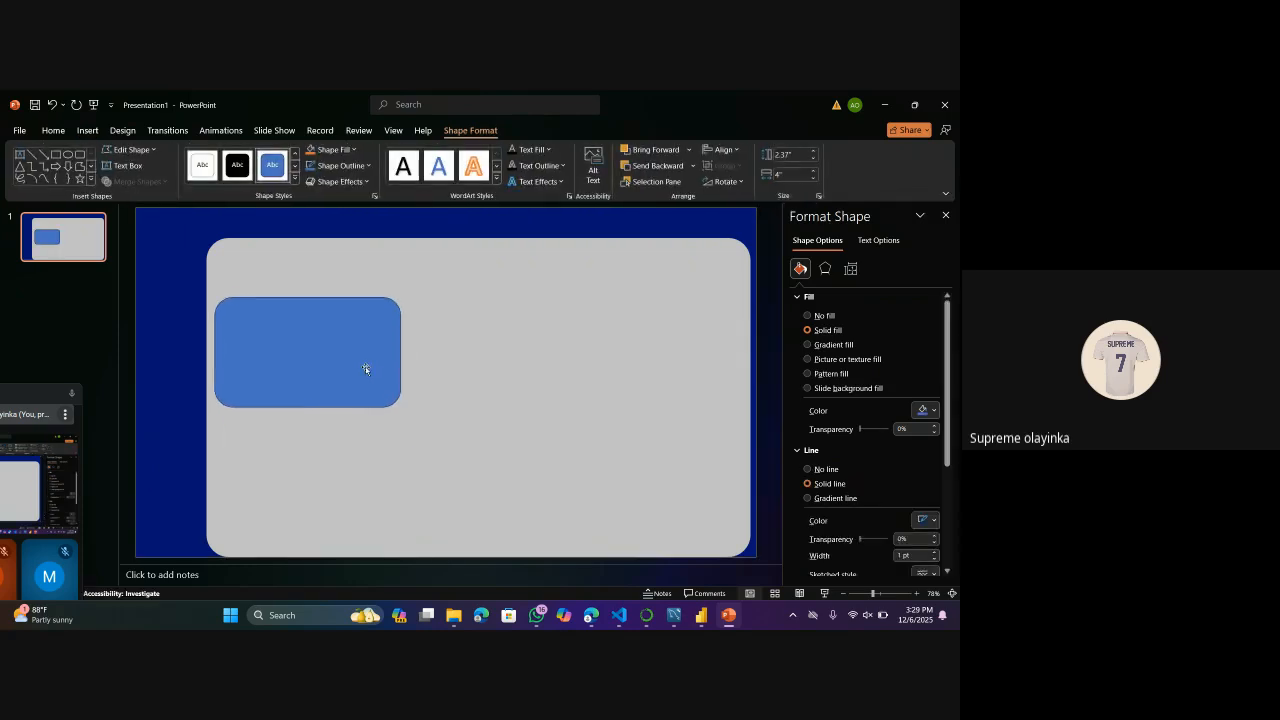
Fill the new rounded rectangle with the recently used dark blue and remove its outline.
click(934, 411)
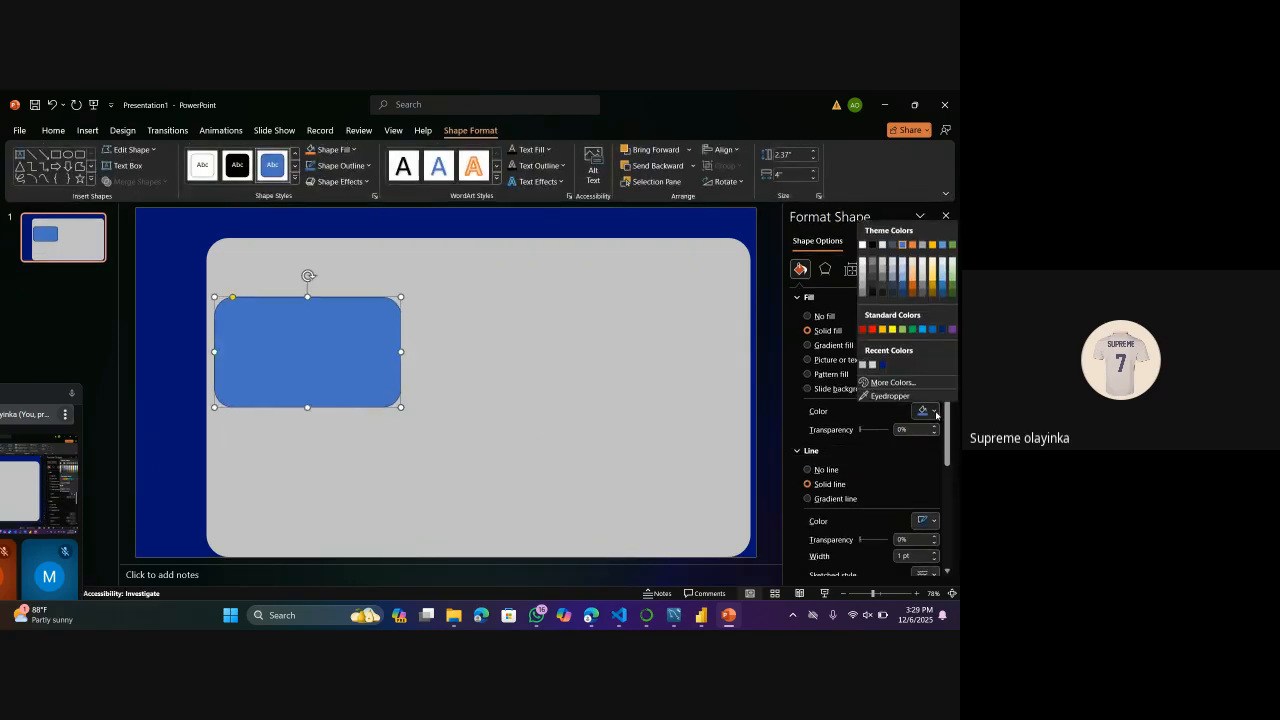
click(884, 365)
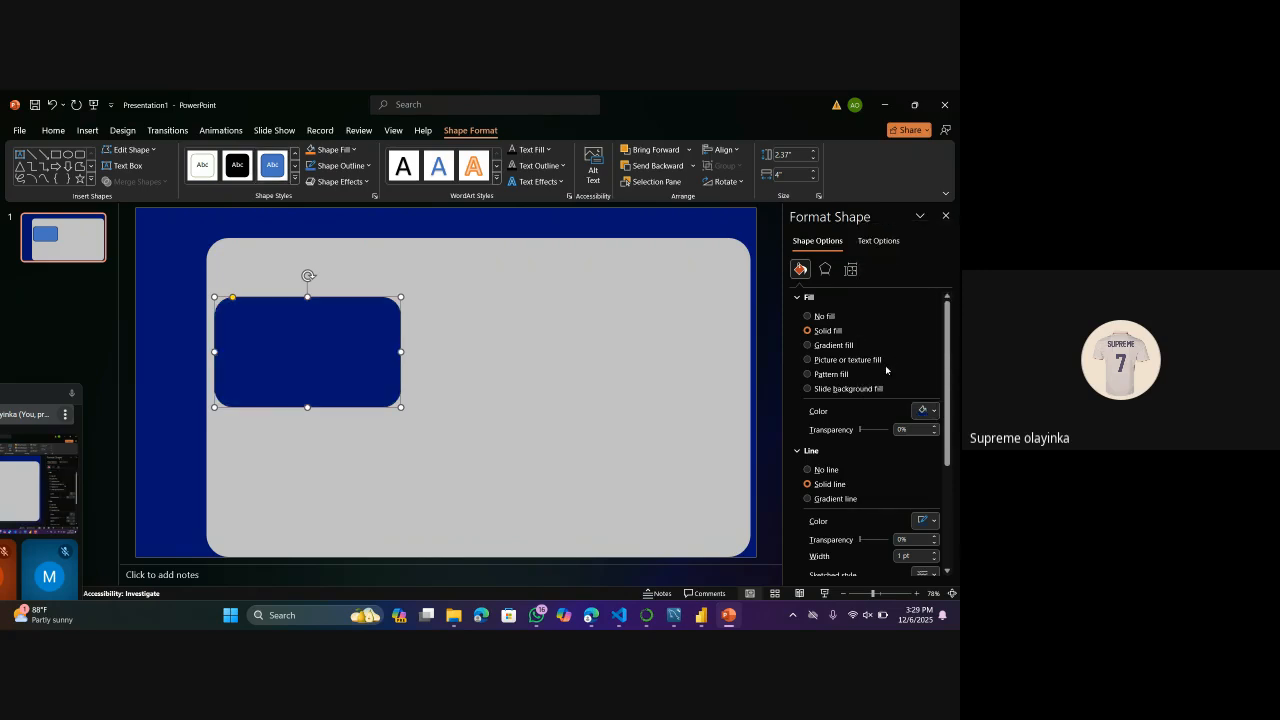
click(817, 470)
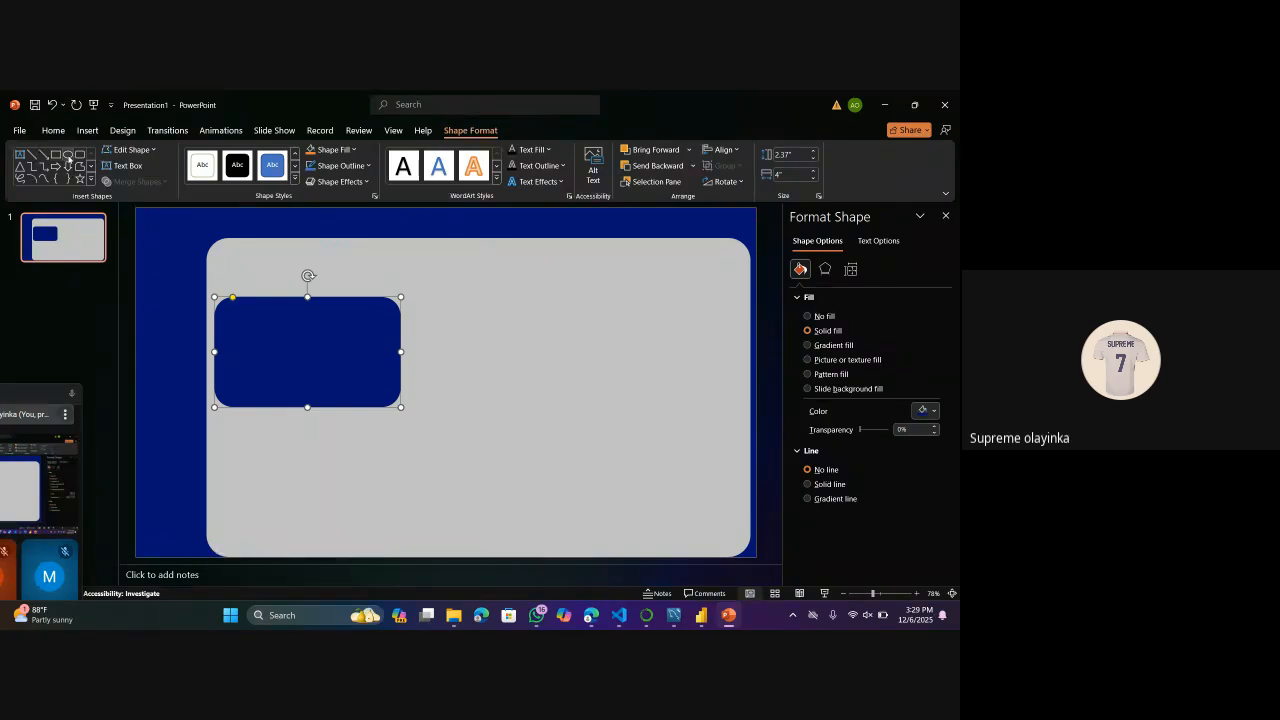
Draw a slim rounded bar beside the dark blue card, and move the card up slightly with a little less corner rounding.
click(80, 154)
drag(451, 298, 633, 327)
click(313, 344)
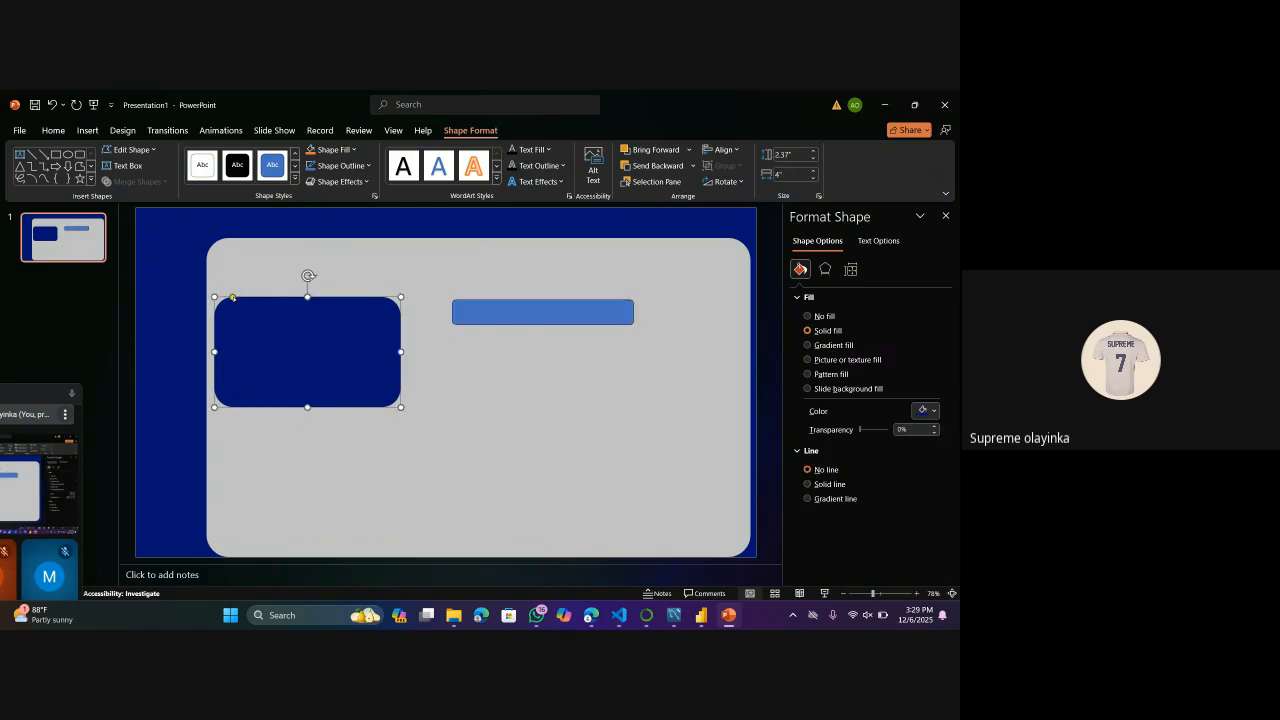
mouse_move(232, 297)
mouse_down()
mouse_move(221, 297)
mouse_move(232, 297)
mouse_up()
mouse_move(290, 357)
mouse_down()
mouse_move(300, 331)
mouse_move(294, 344)
mouse_up()
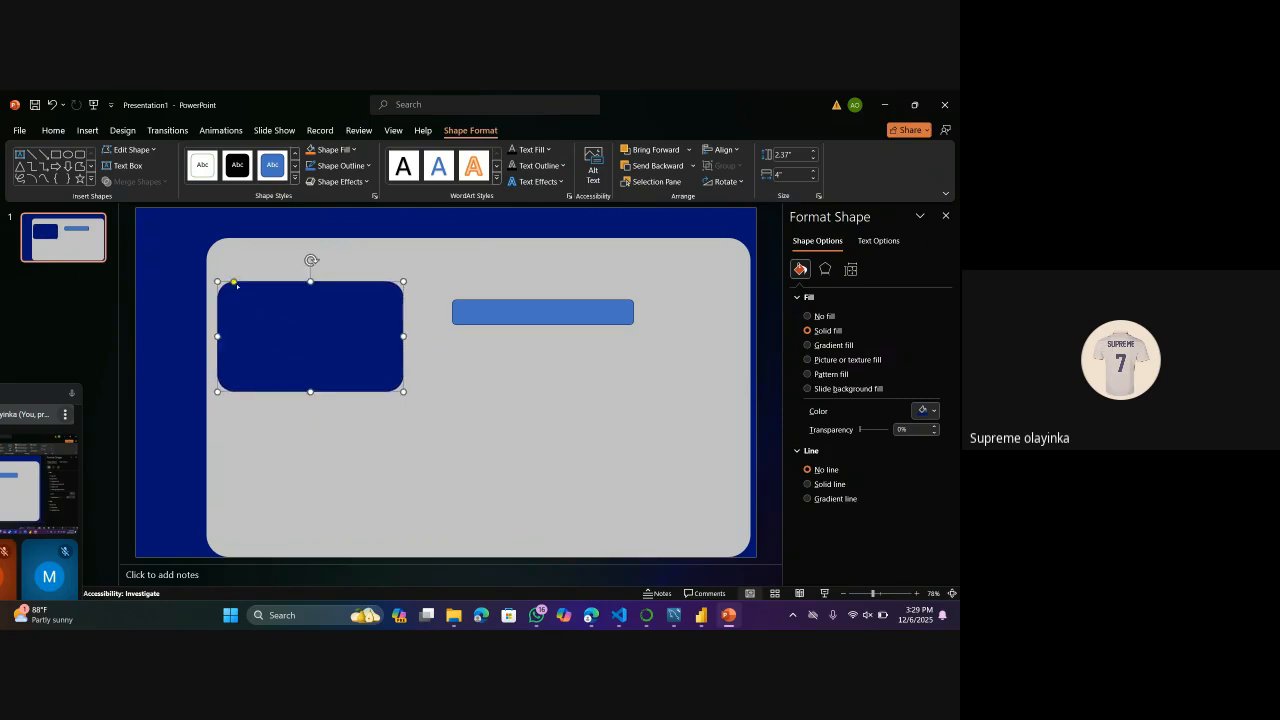
drag(235, 285, 235, 286)
Place the light blue bar across the card's top edge at about 3.67" wide by 0.41" tall, and remove its outline.
drag(611, 315, 310, 300)
key(ctrl+z)
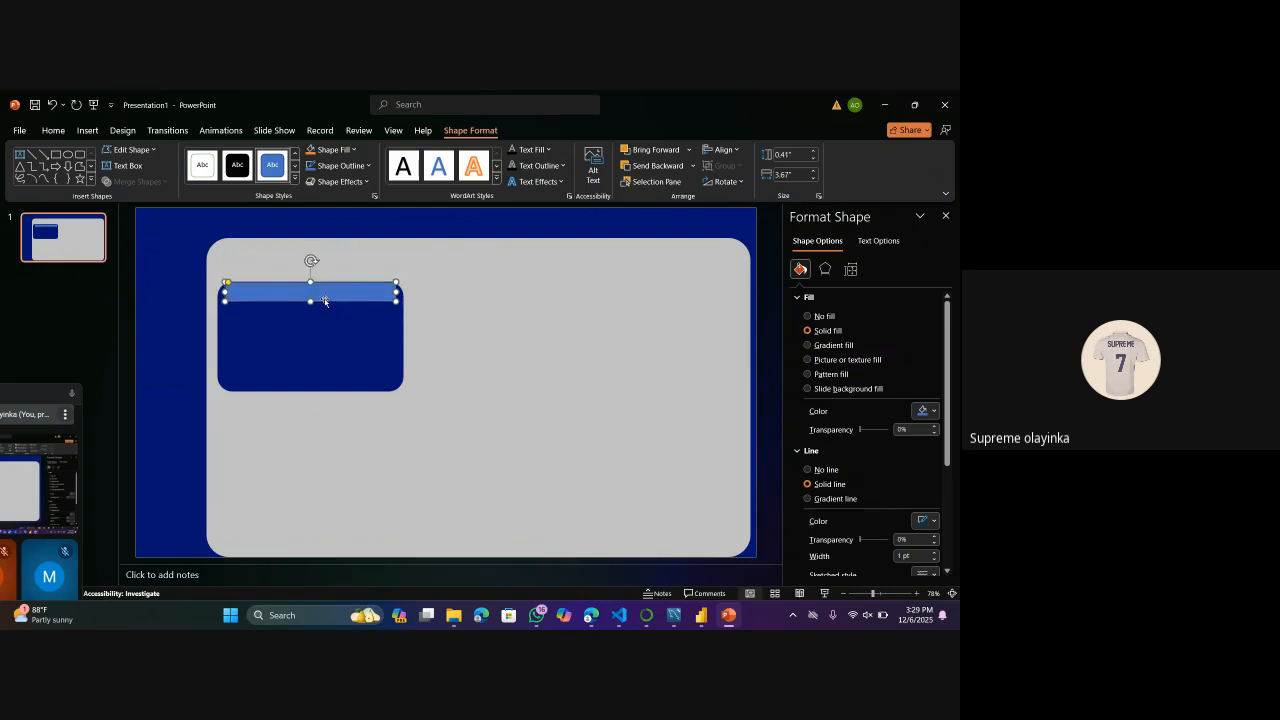
click(641, 285)
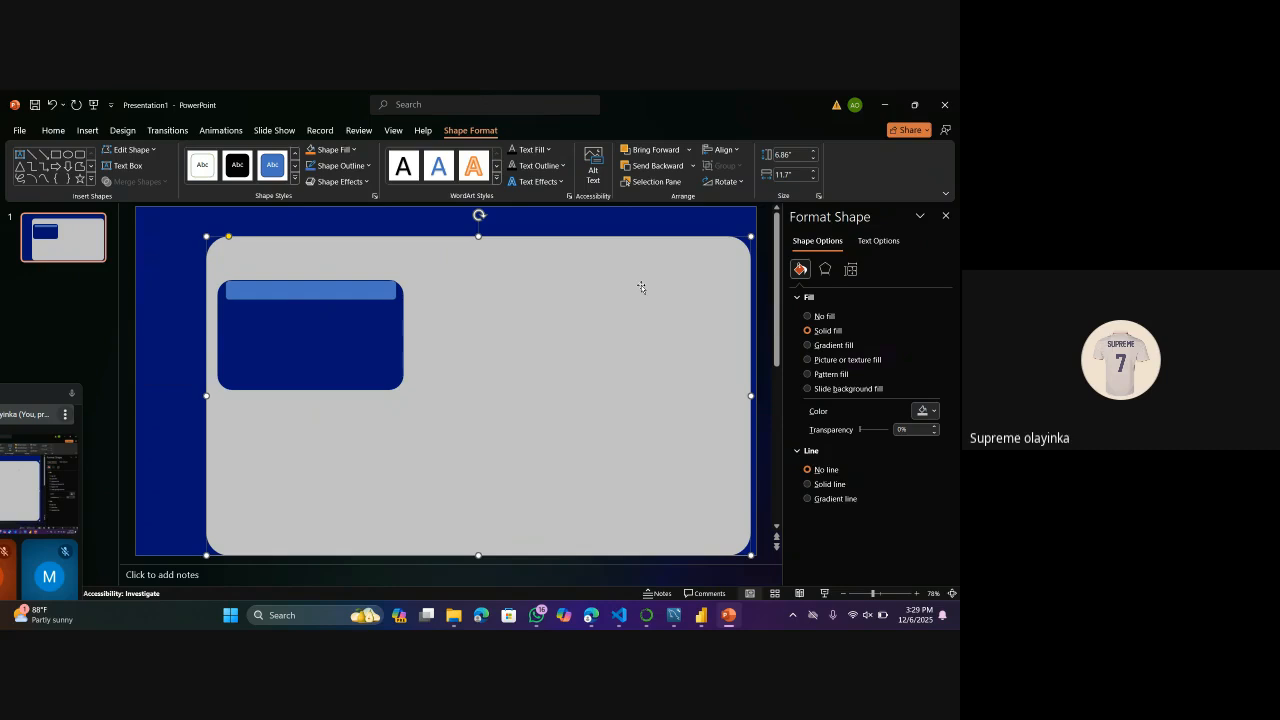
click(327, 287)
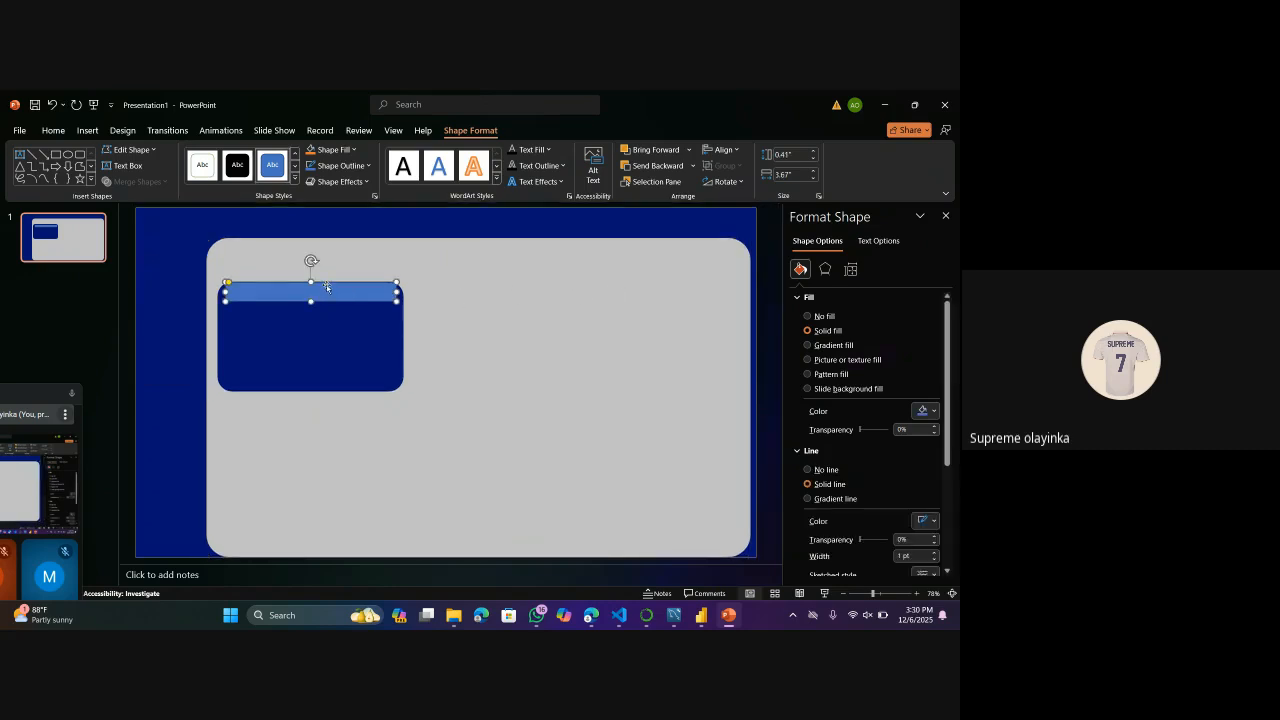
click(597, 300)
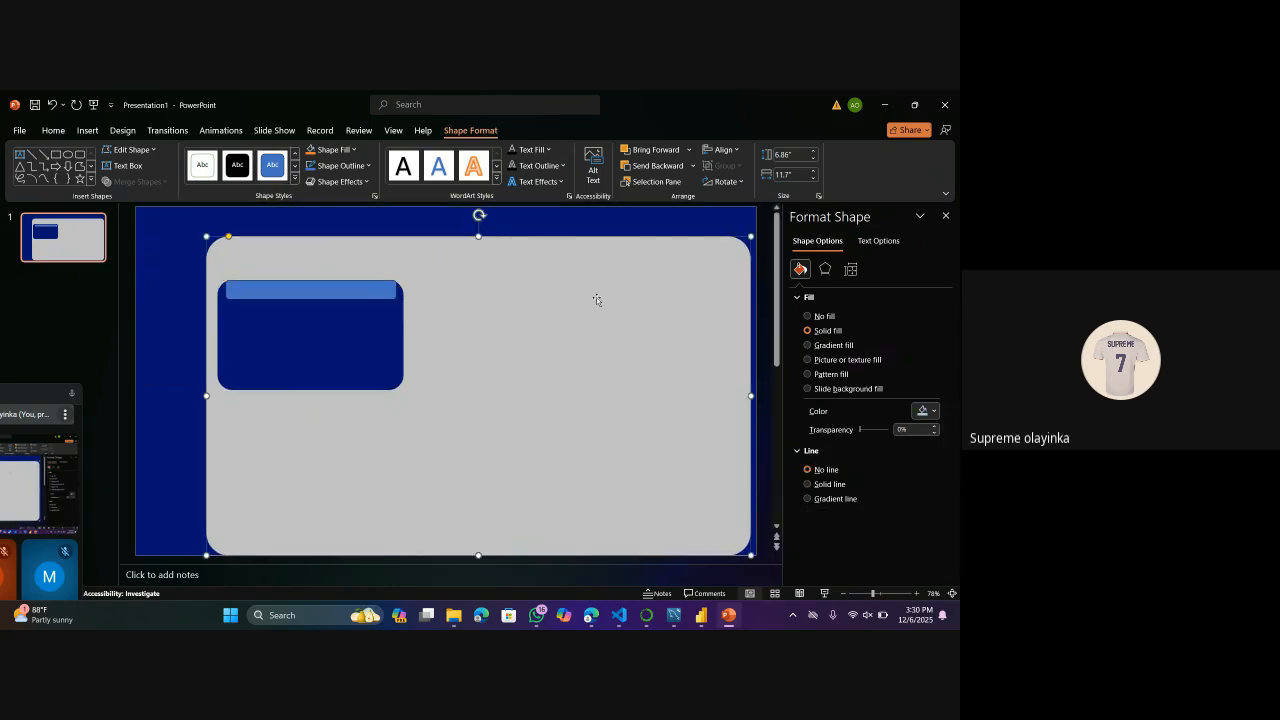
click(331, 296)
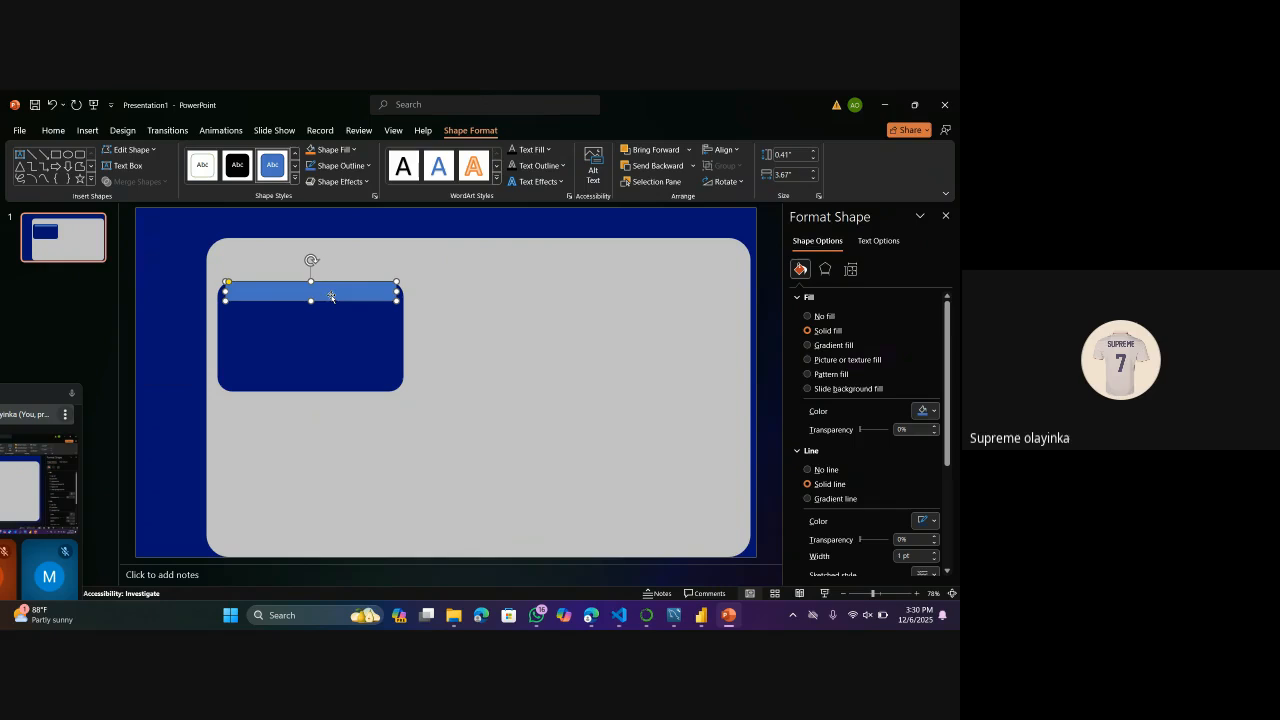
click(836, 470)
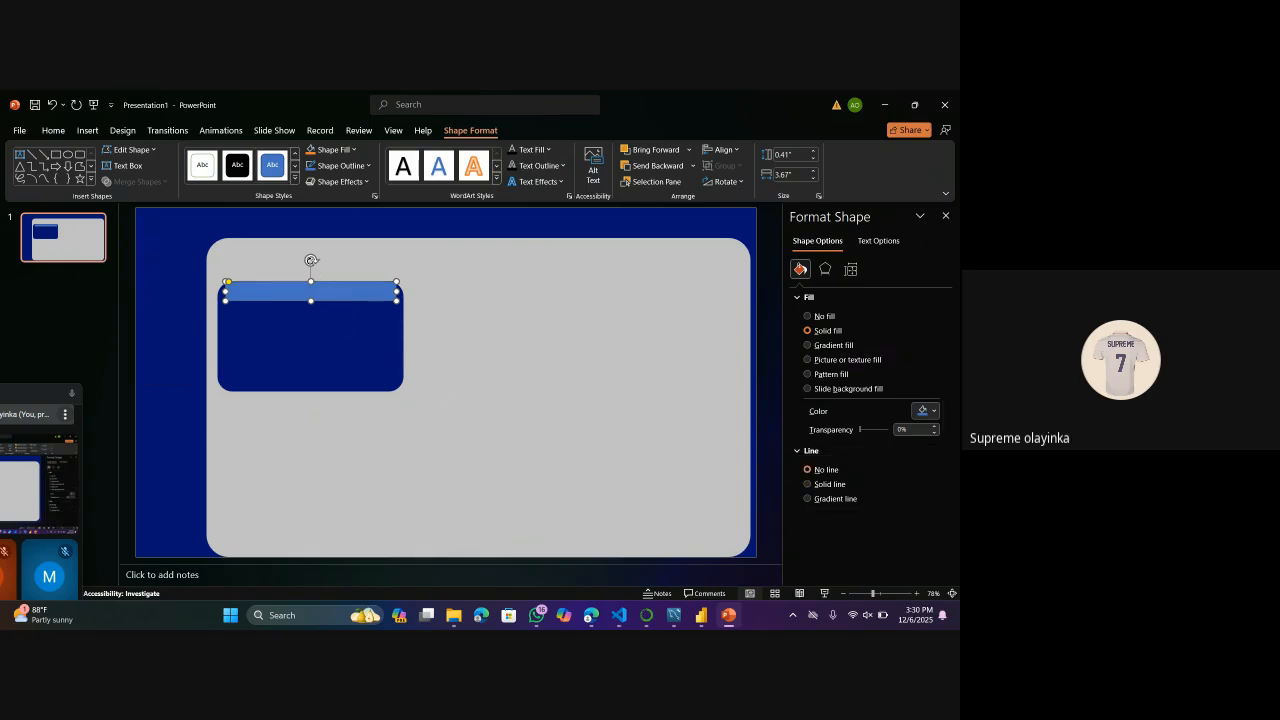
Select the light blue bar together with the dark blue card and merge them using Combine.
shift+click(304, 352)
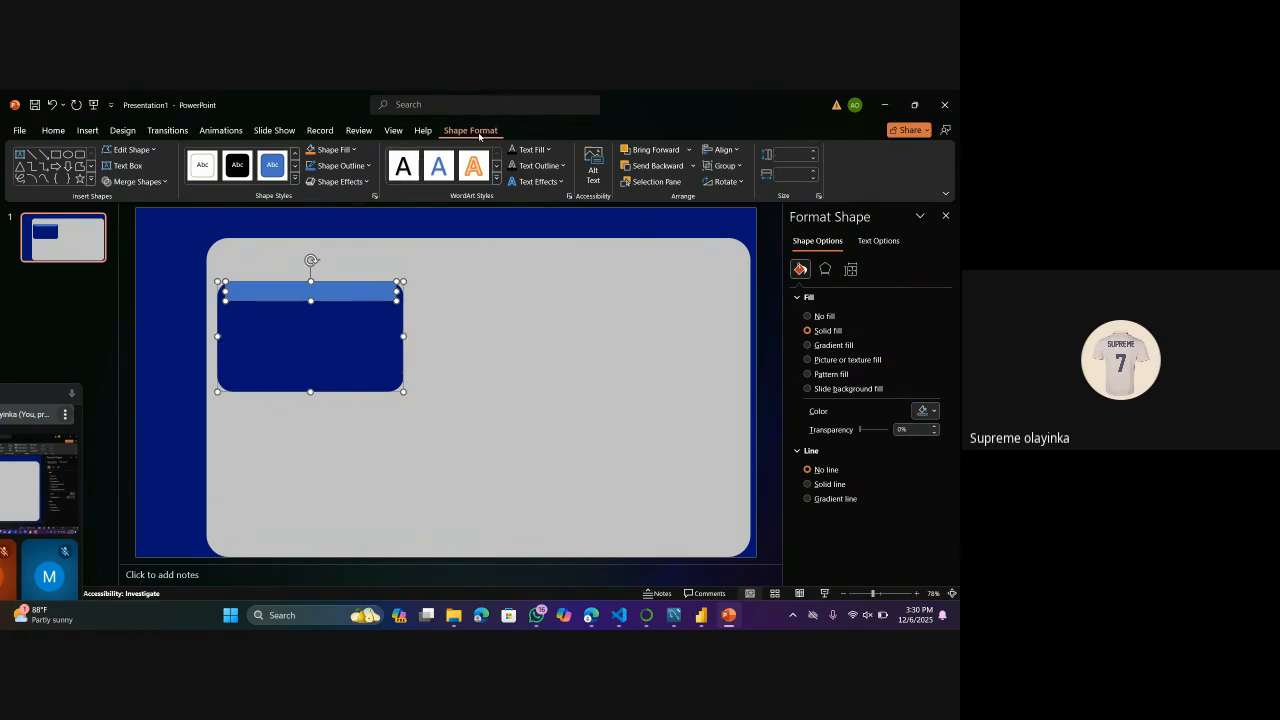
click(164, 182)
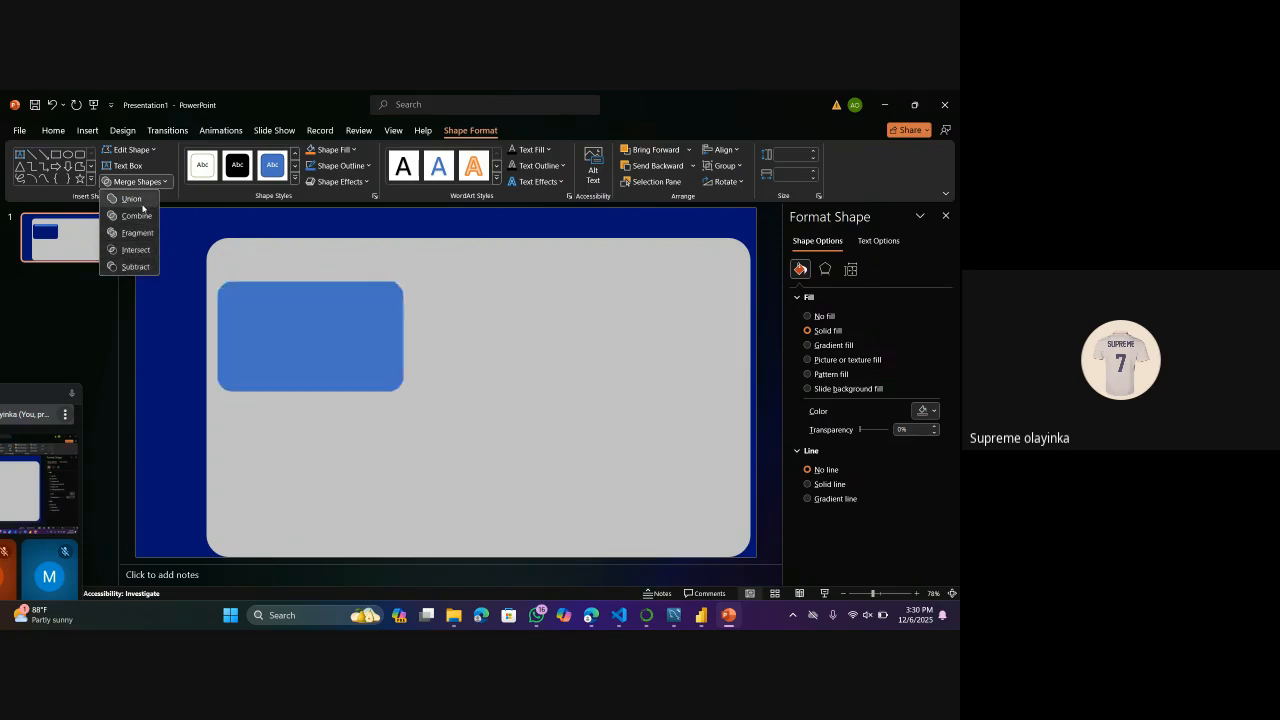
click(141, 216)
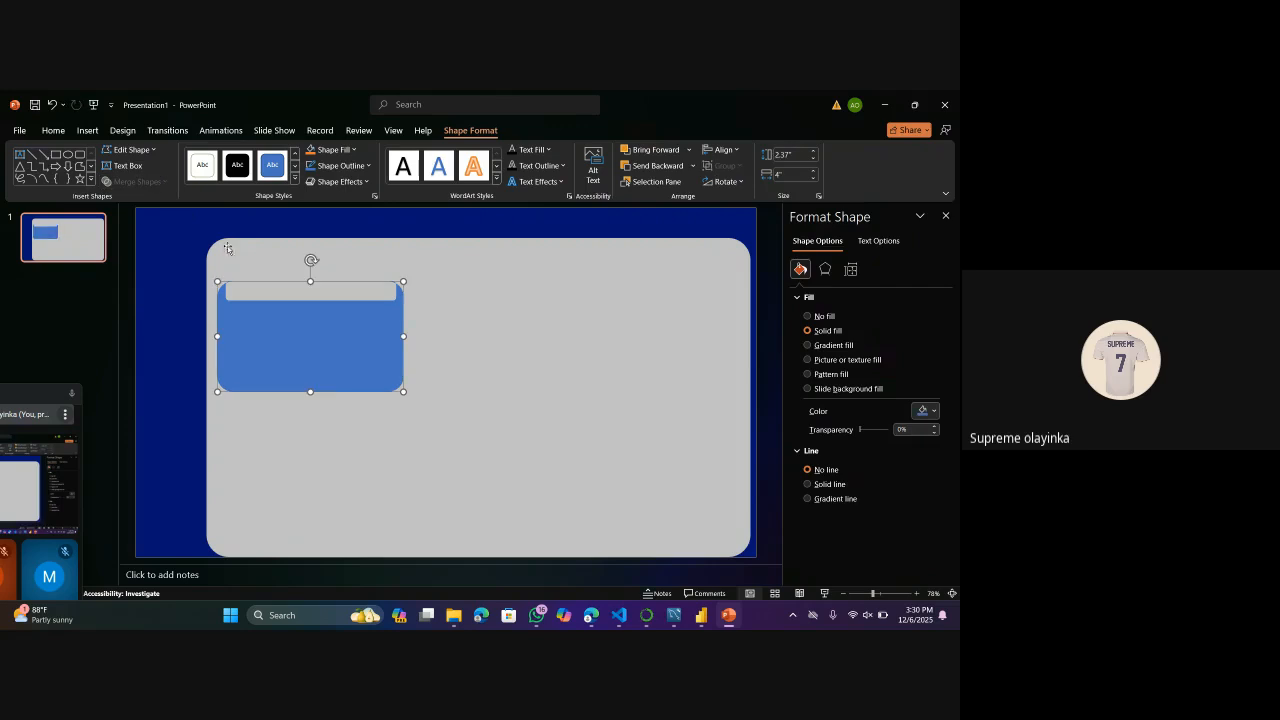
click(75, 315)
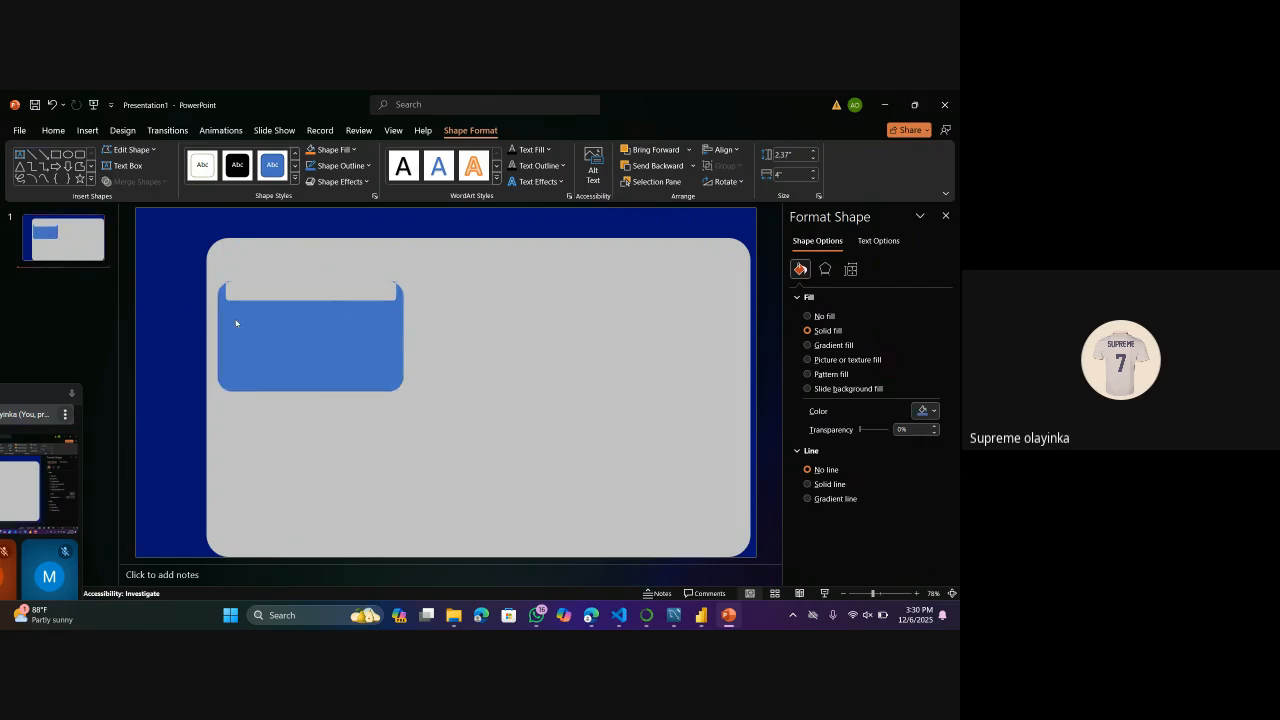
Move the combined card shape toward the middle of the gray panel and undo the move.
drag(271, 323, 388, 343)
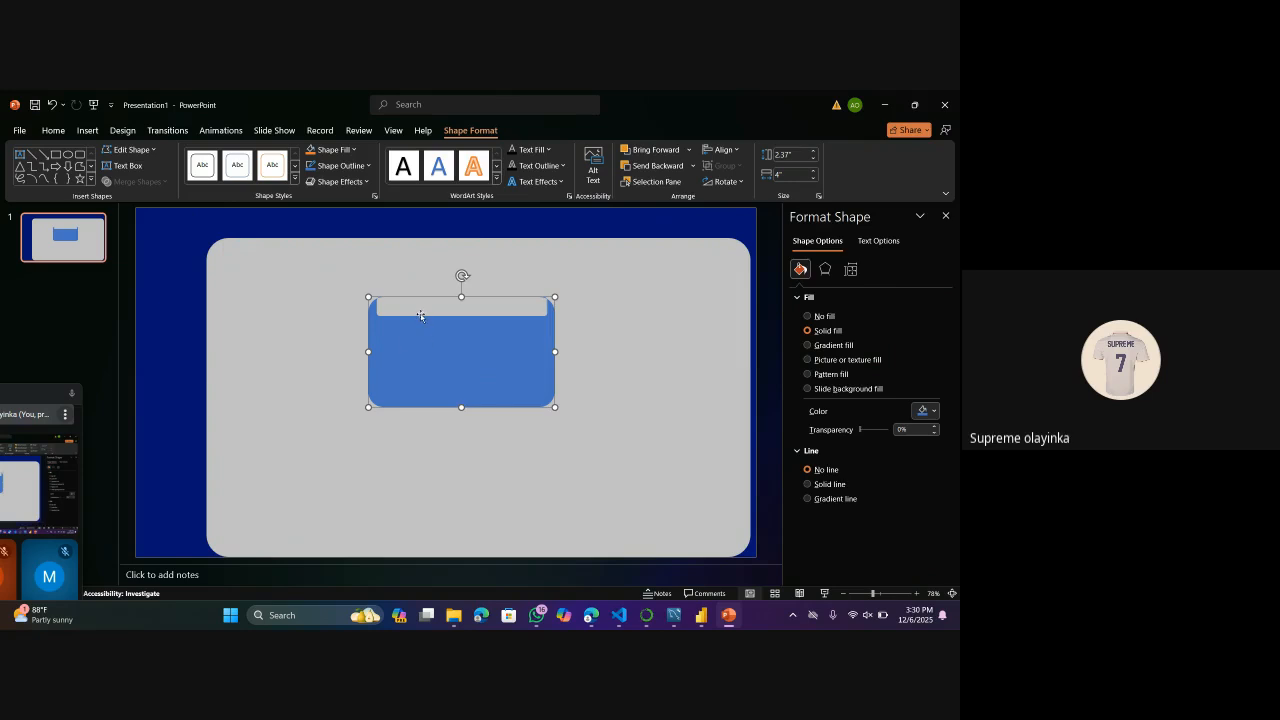
click(421, 315)
key(ctrl+z)
key(ctrl+z)
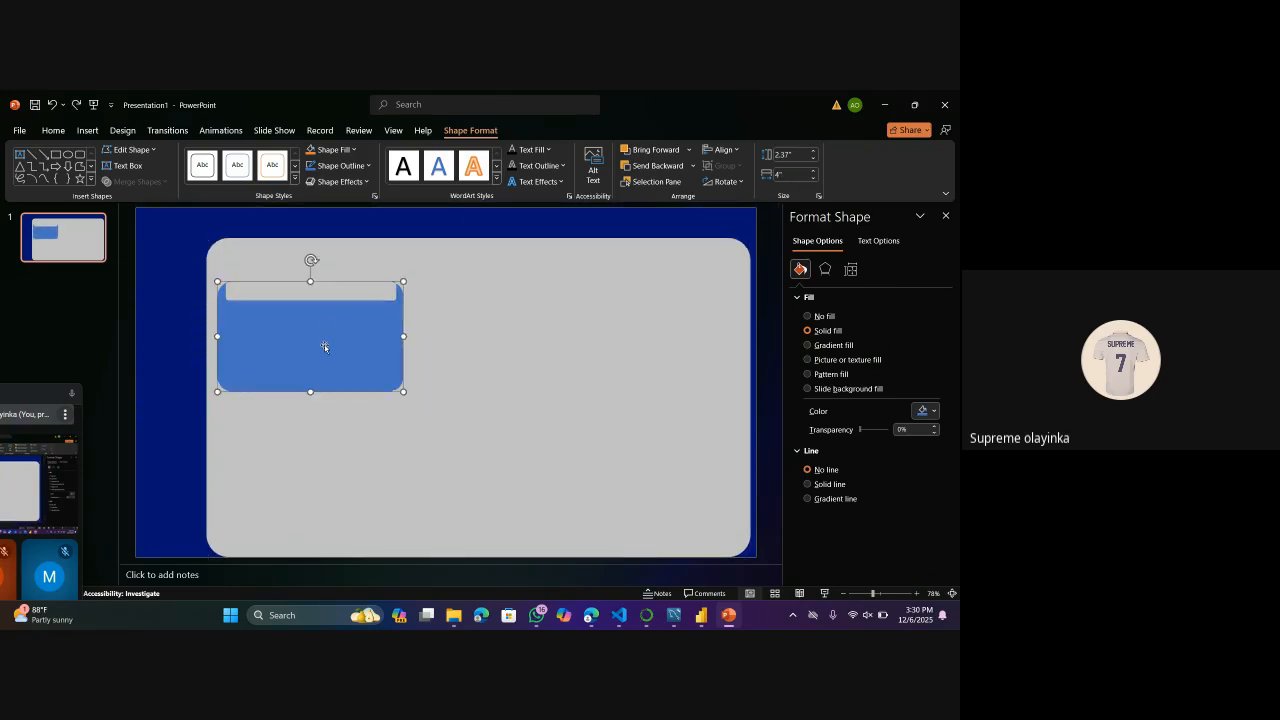
Move the combined card shape slightly down and to the right within the gray panel.
drag(324, 347, 334, 371)
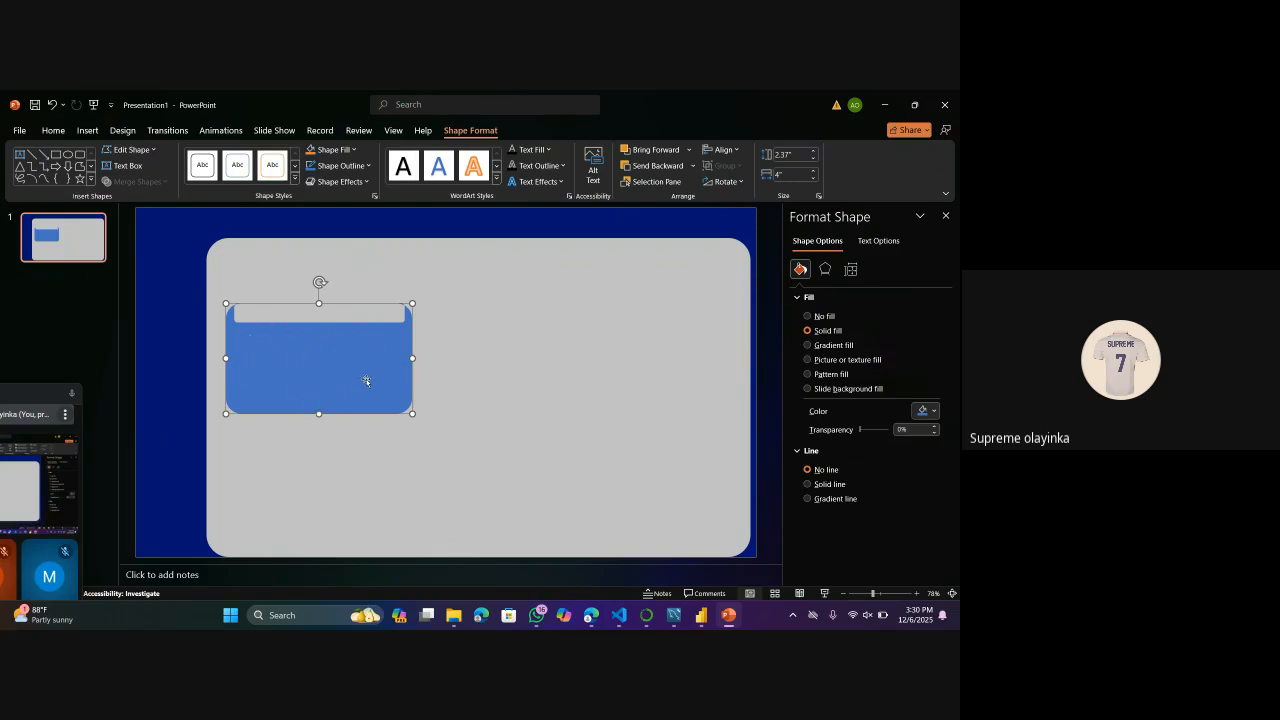
click(474, 388)
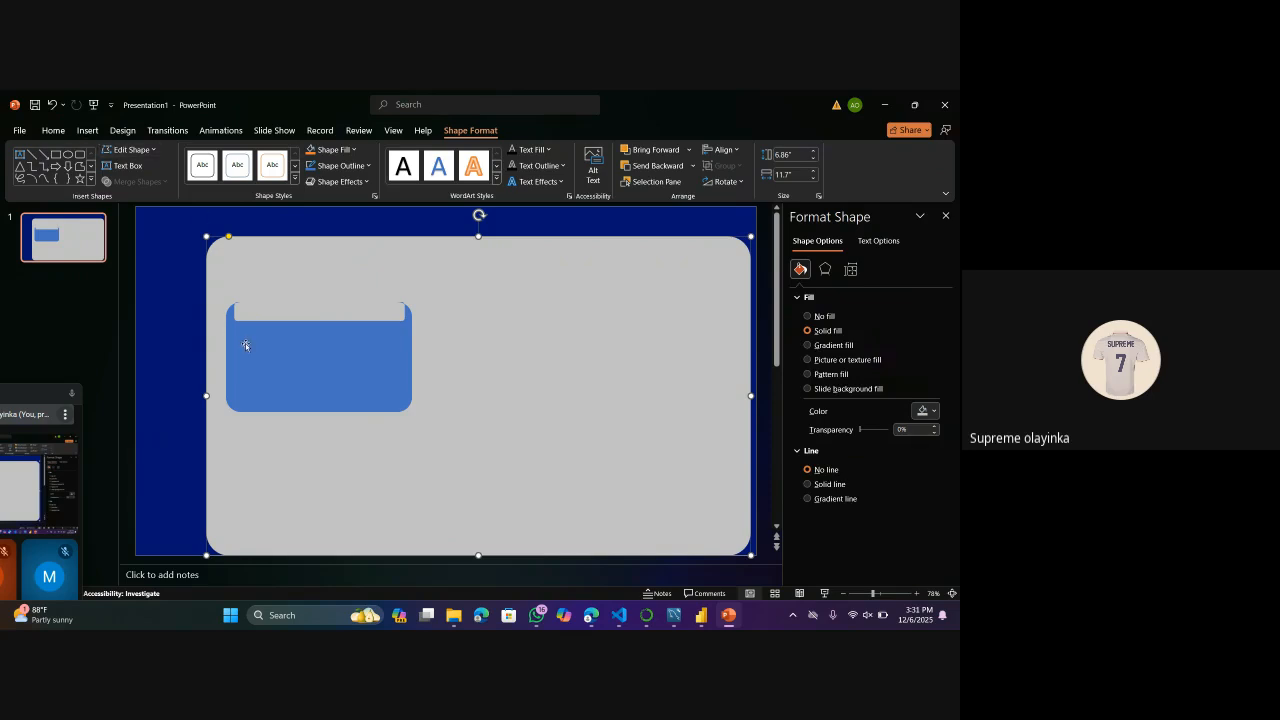
Duplicate the combined card shape, place the copy level with it further right on the gray panel, and fill the copy with the recent dark blue.
drag(250, 344, 242, 339)
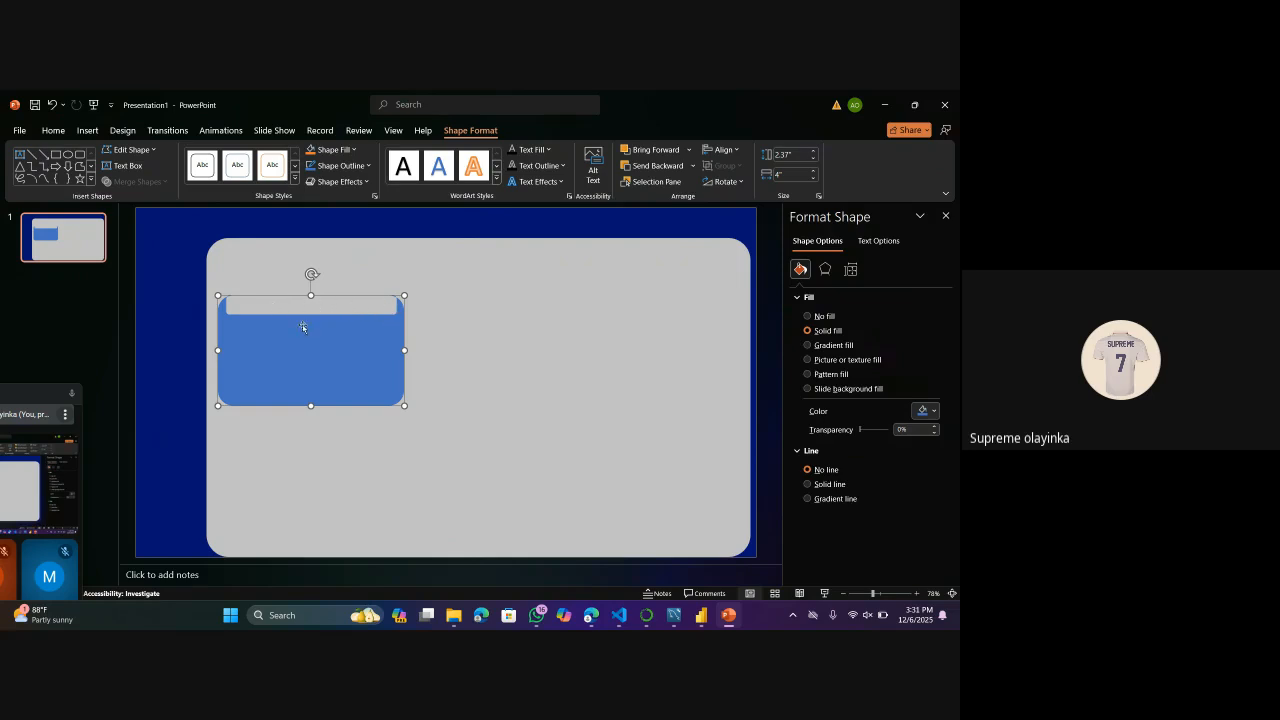
key(ctrl+d)
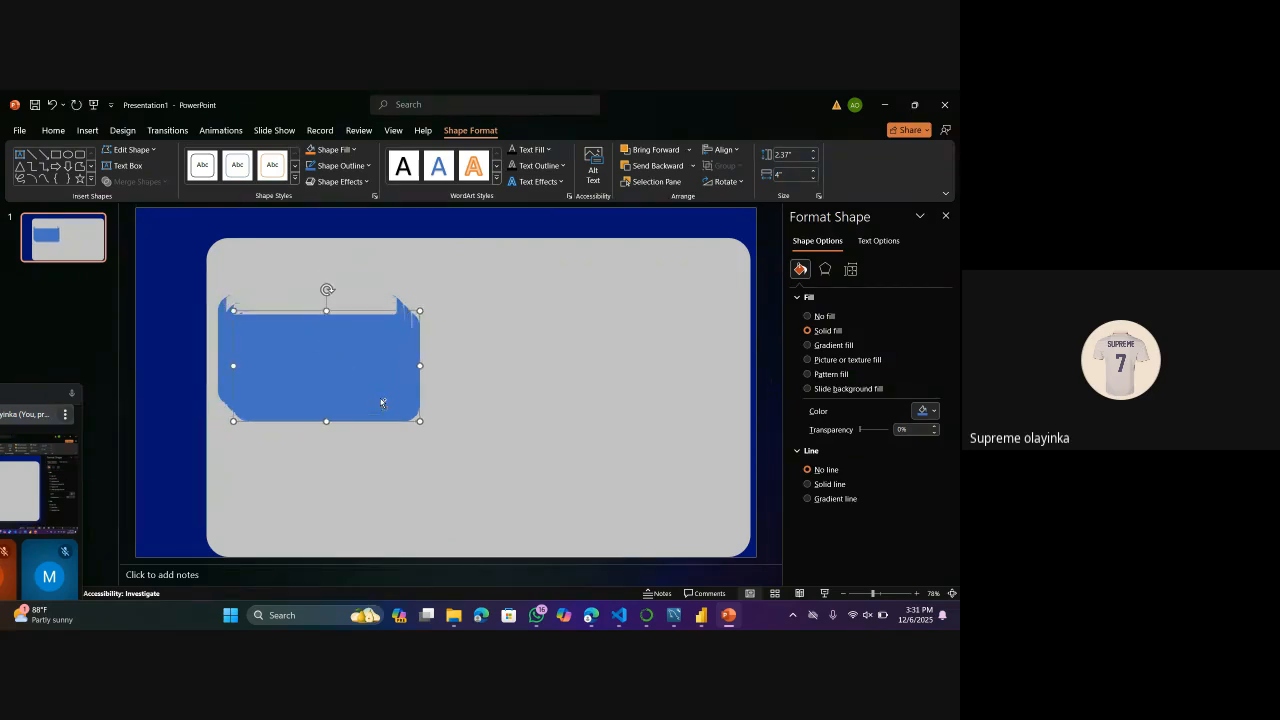
drag(380, 398, 593, 383)
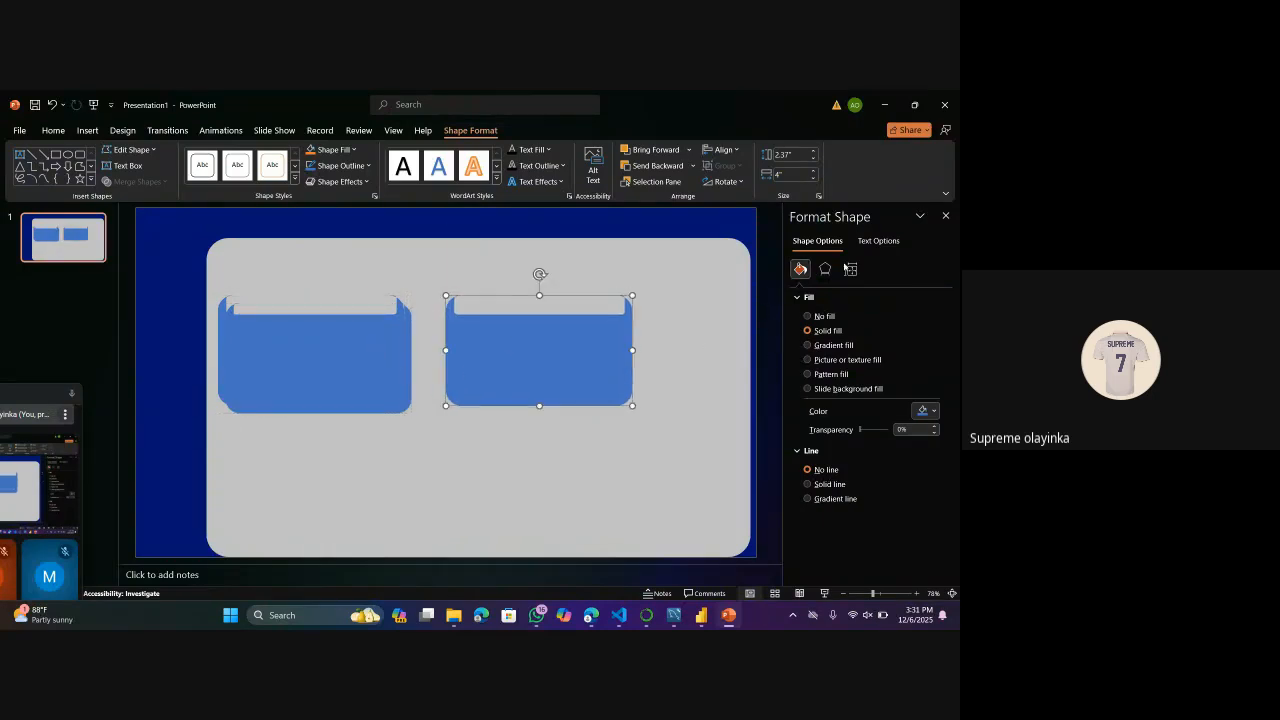
click(935, 413)
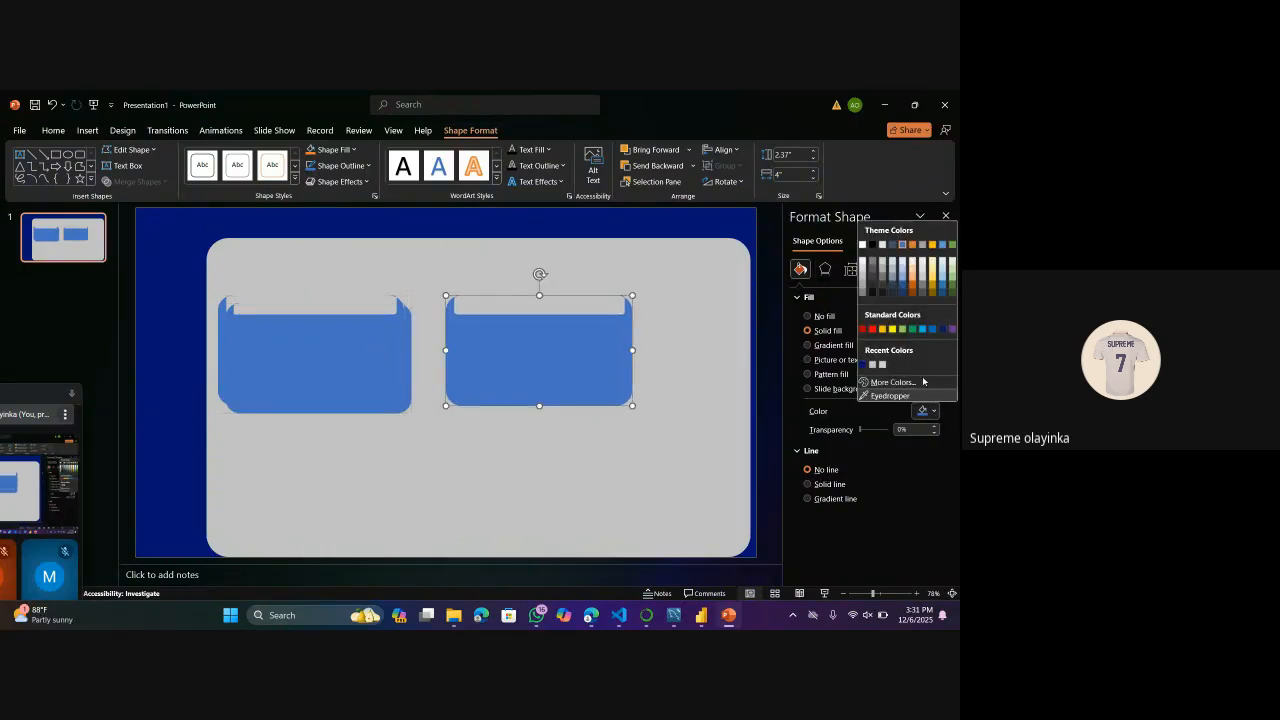
click(861, 366)
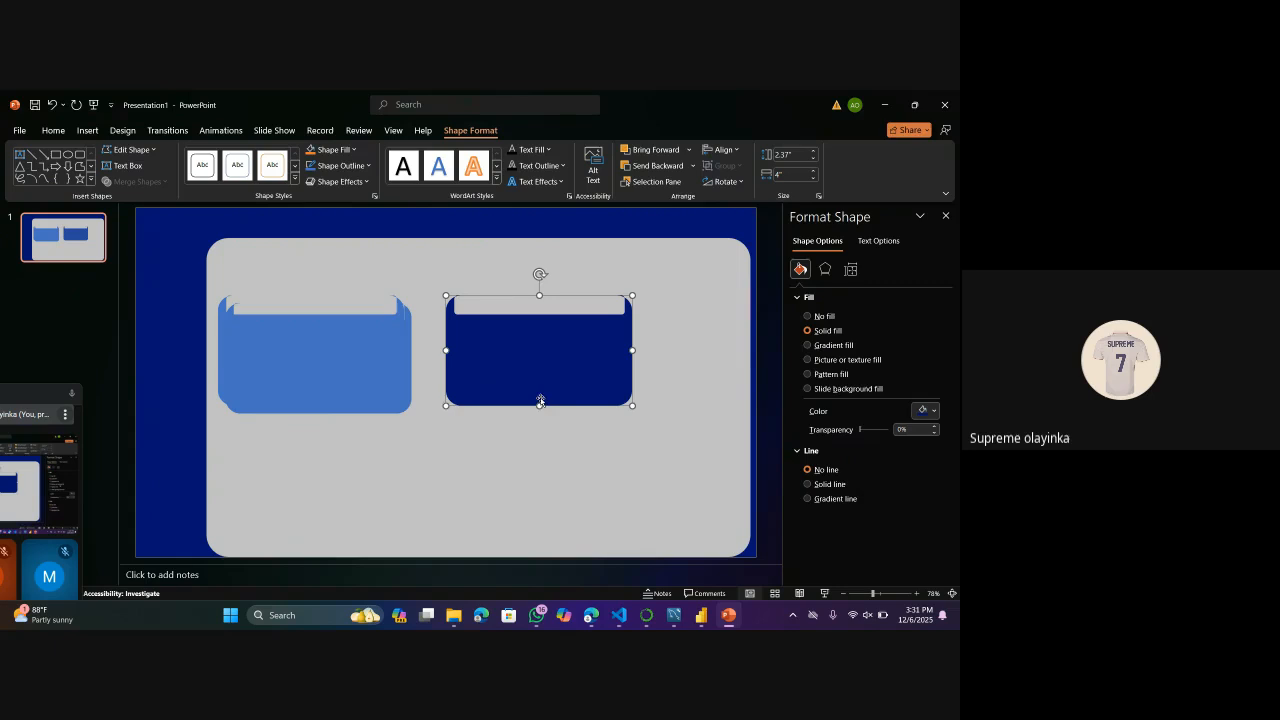
Delete the two overlapping light blue cards from the gray panel.
click(375, 391)
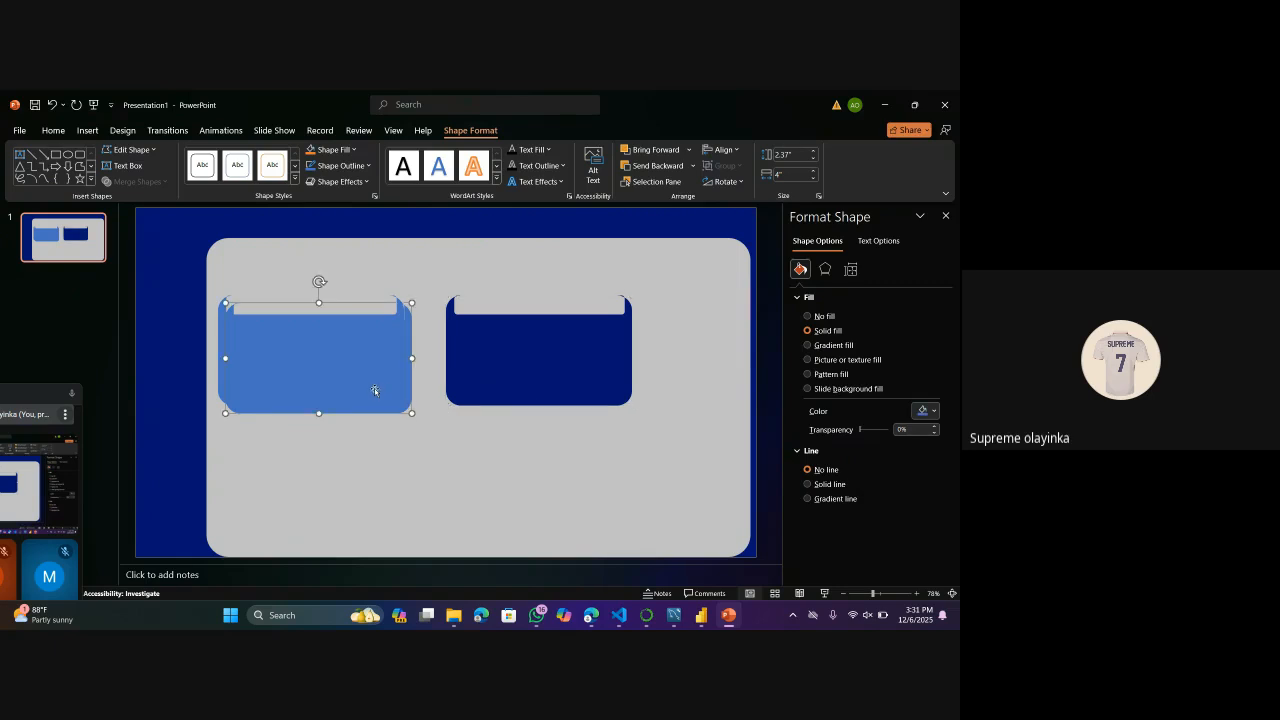
key(Escape)
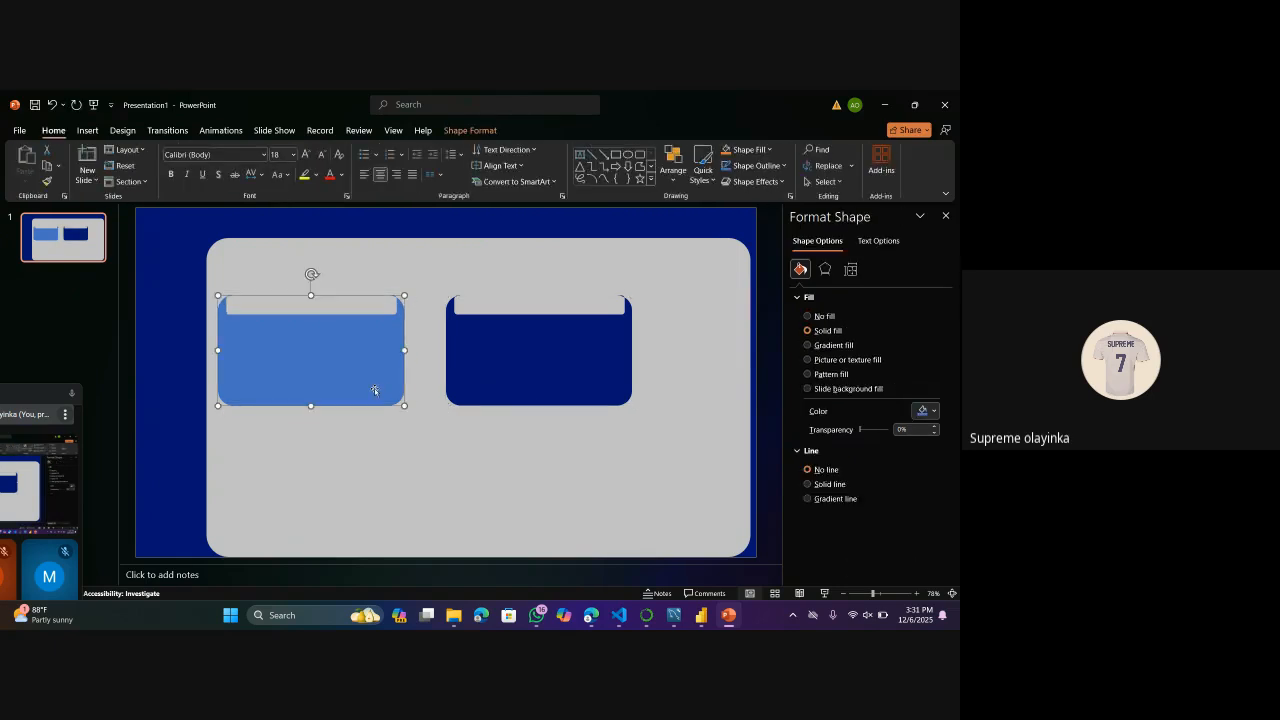
key(Delete)
Lay out copies of the dark blue card as three across the gray panel's upper area and a slightly taller one at its lower left.
click(584, 353)
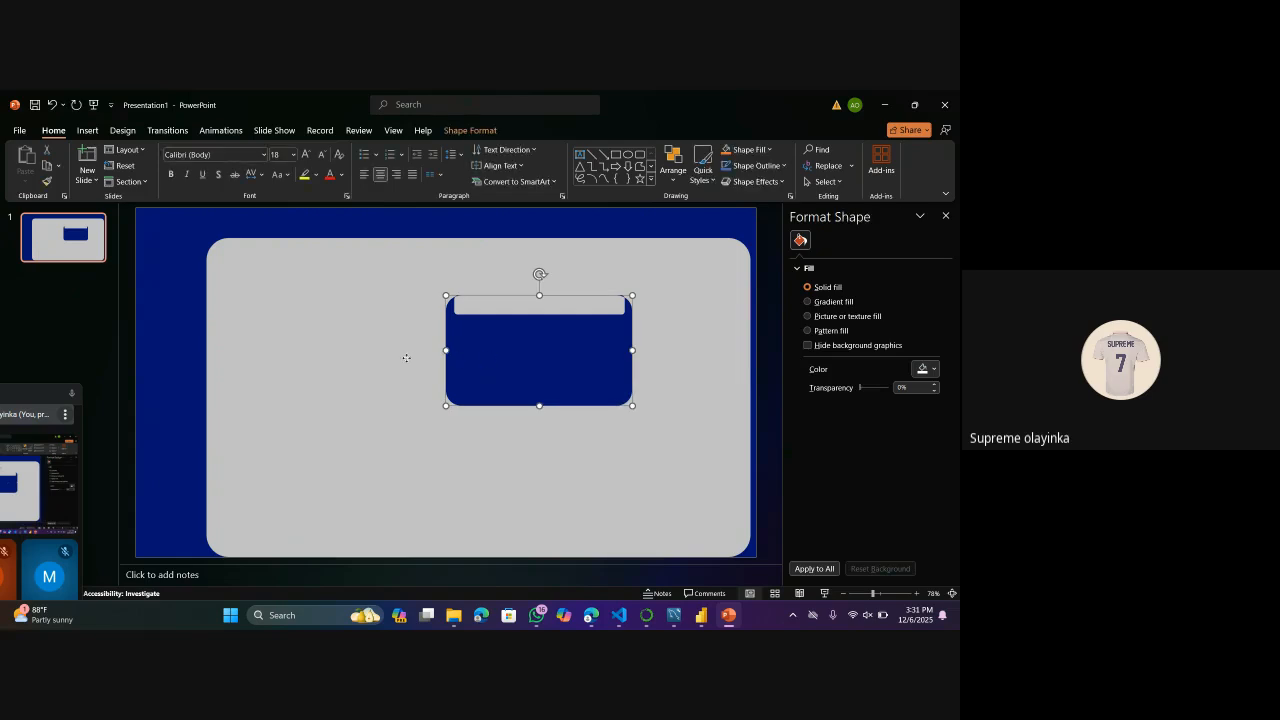
drag(584, 353, 566, 356)
drag(486, 363, 605, 352)
drag(332, 355, 508, 337)
drag(335, 340, 327, 488)
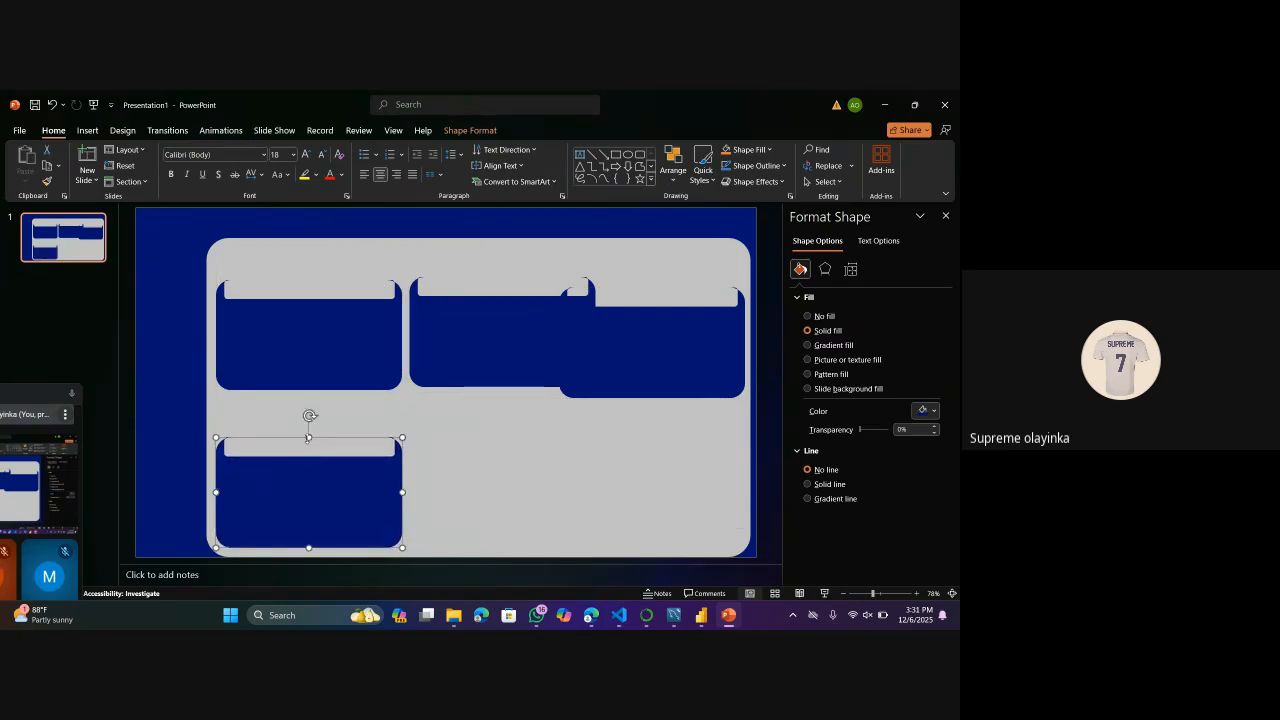
drag(309, 437, 309, 420)
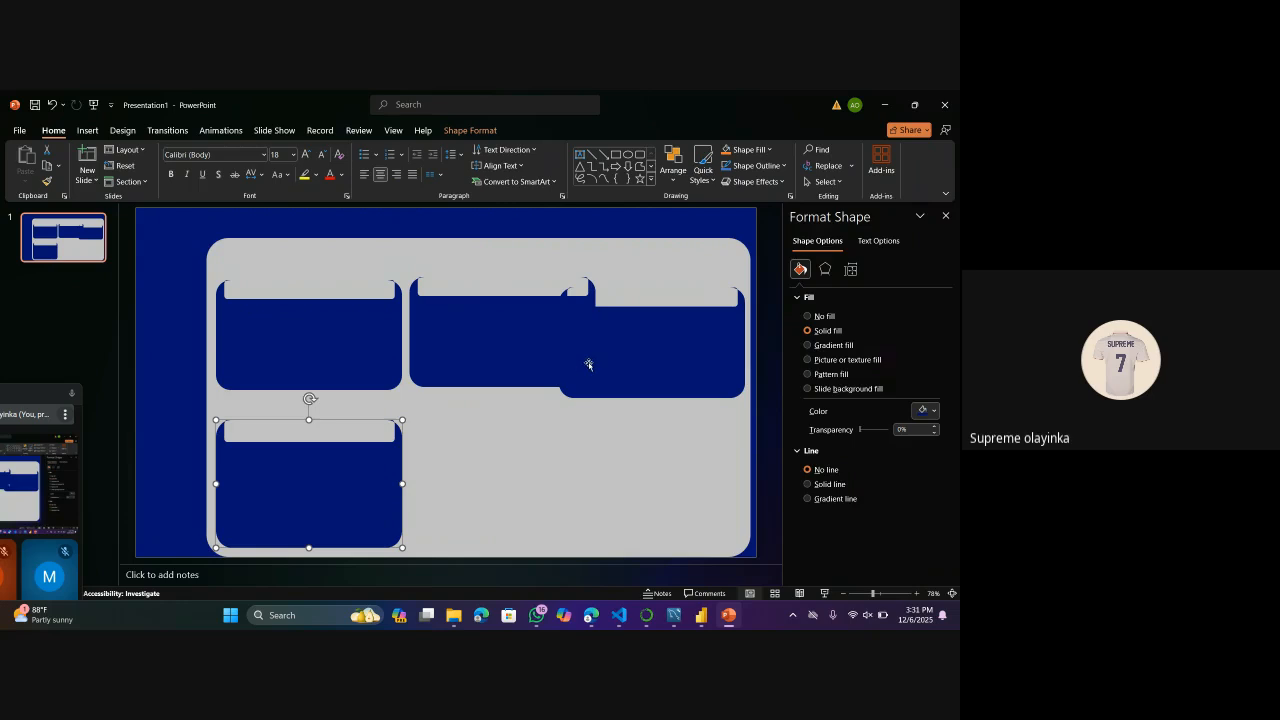
Move the upper right card beside the lower left card, match their heights, and shift the upper middle card to the panel's right edge.
drag(588, 365, 461, 492)
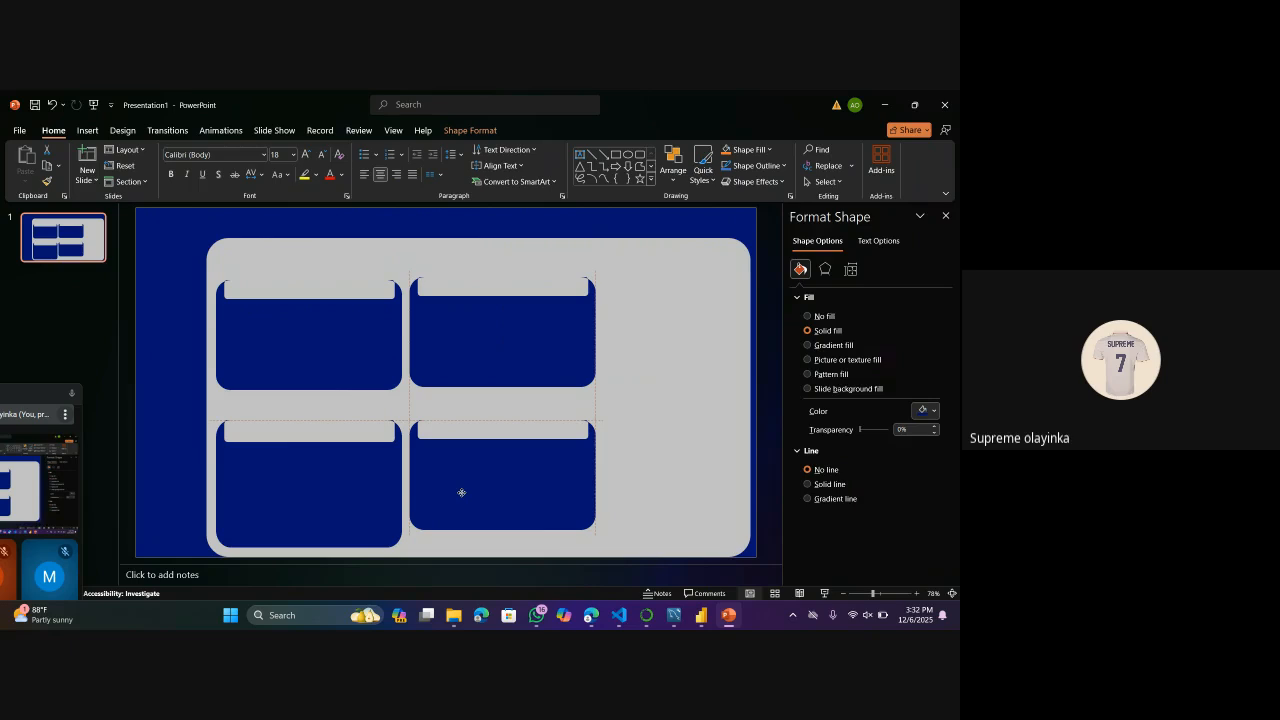
drag(461, 492, 460, 491)
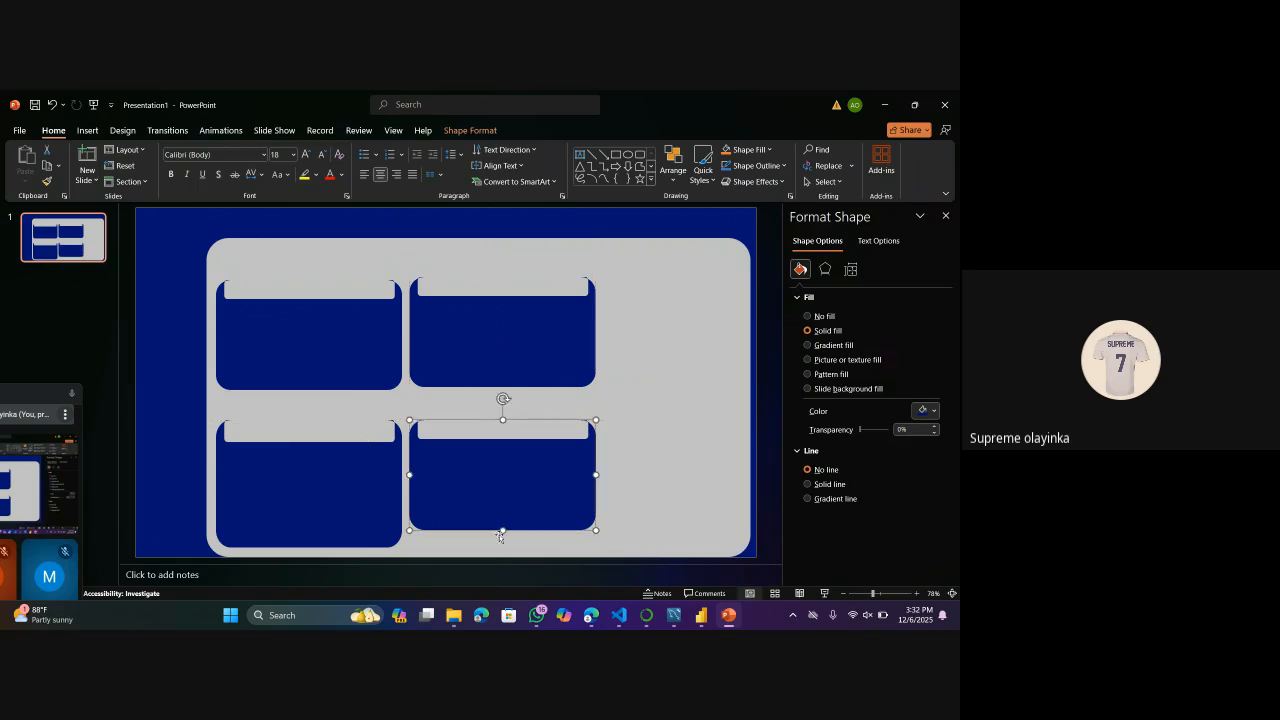
drag(504, 531, 504, 544)
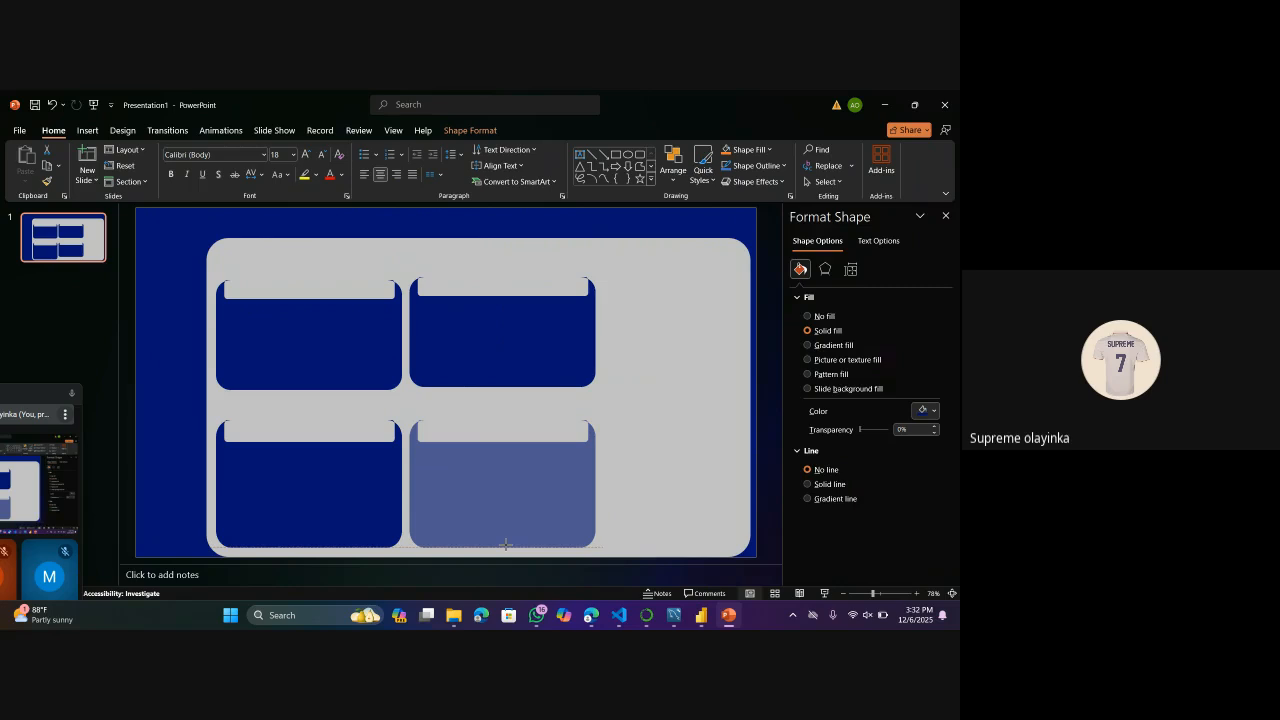
drag(505, 544, 505, 545)
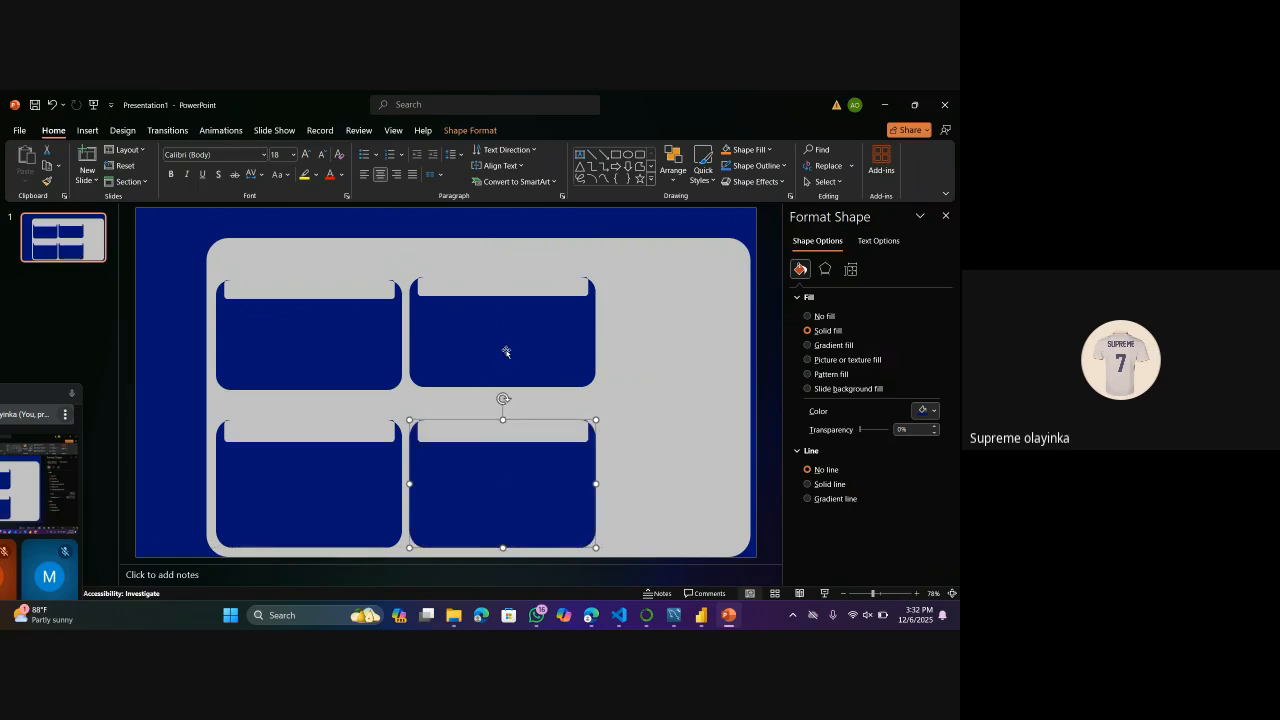
click(520, 357)
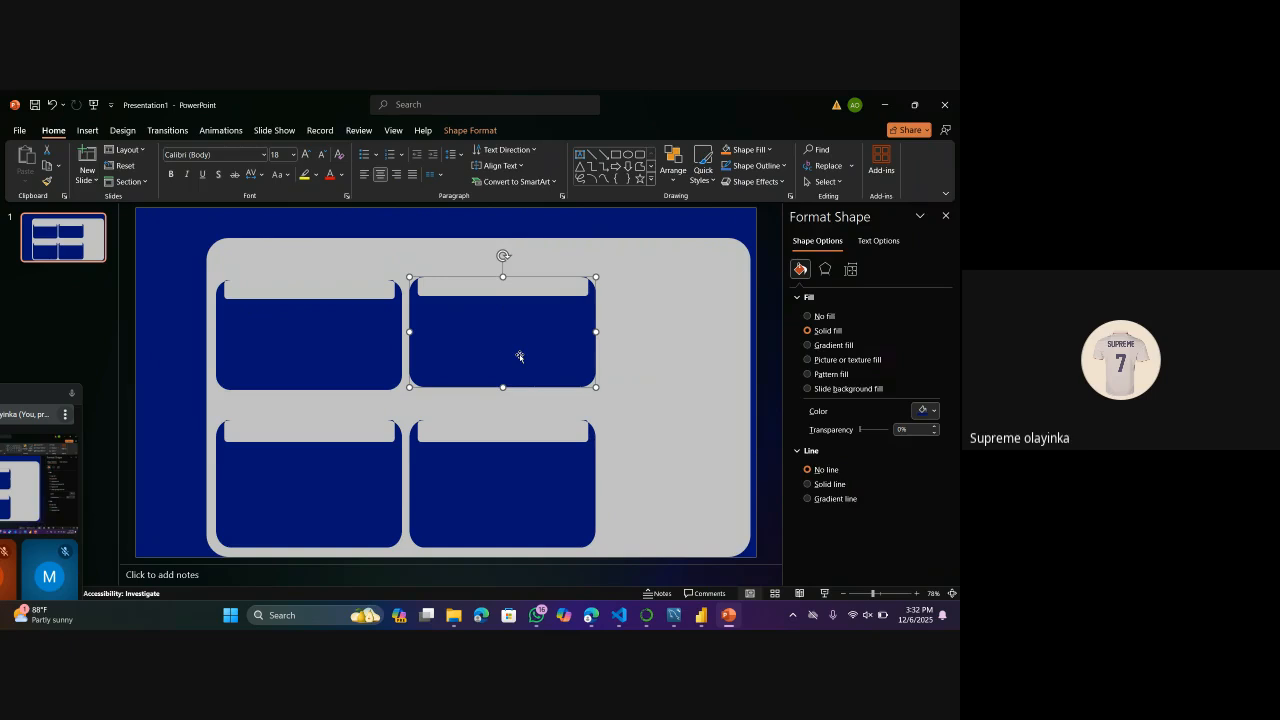
drag(520, 357, 675, 442)
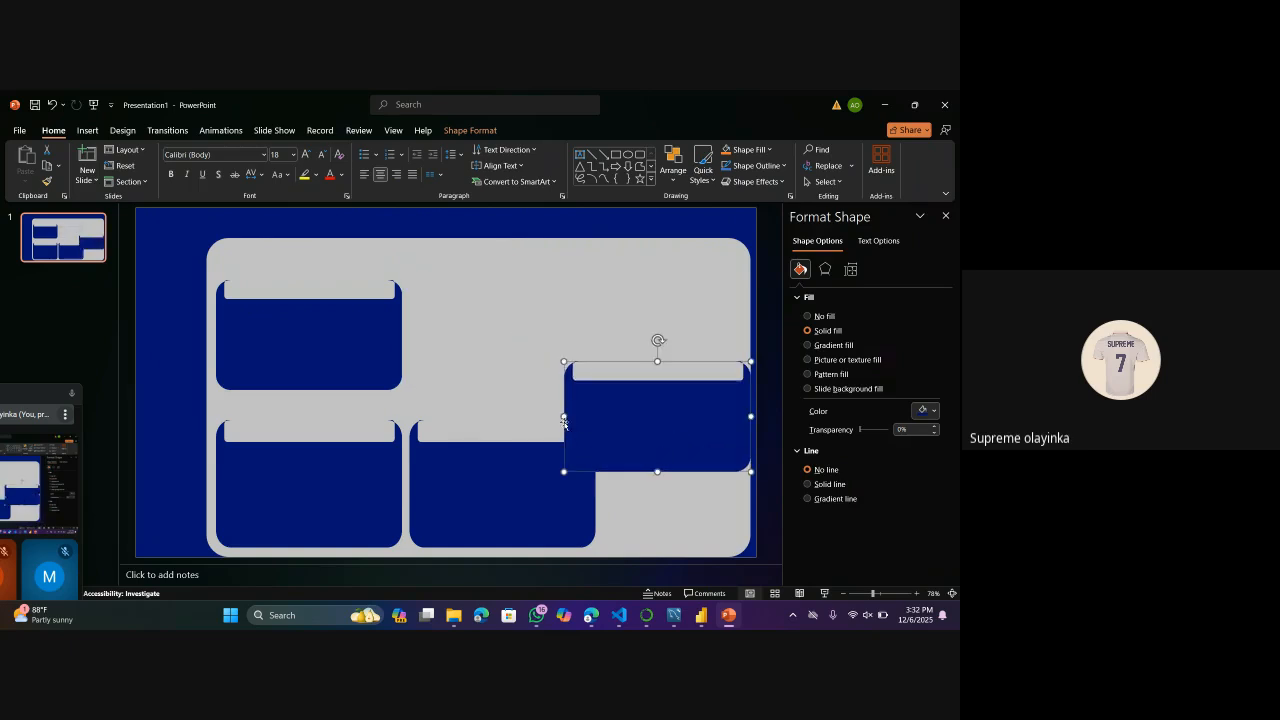
Stretch the lower left card upward to make it slightly taller.
click(535, 506)
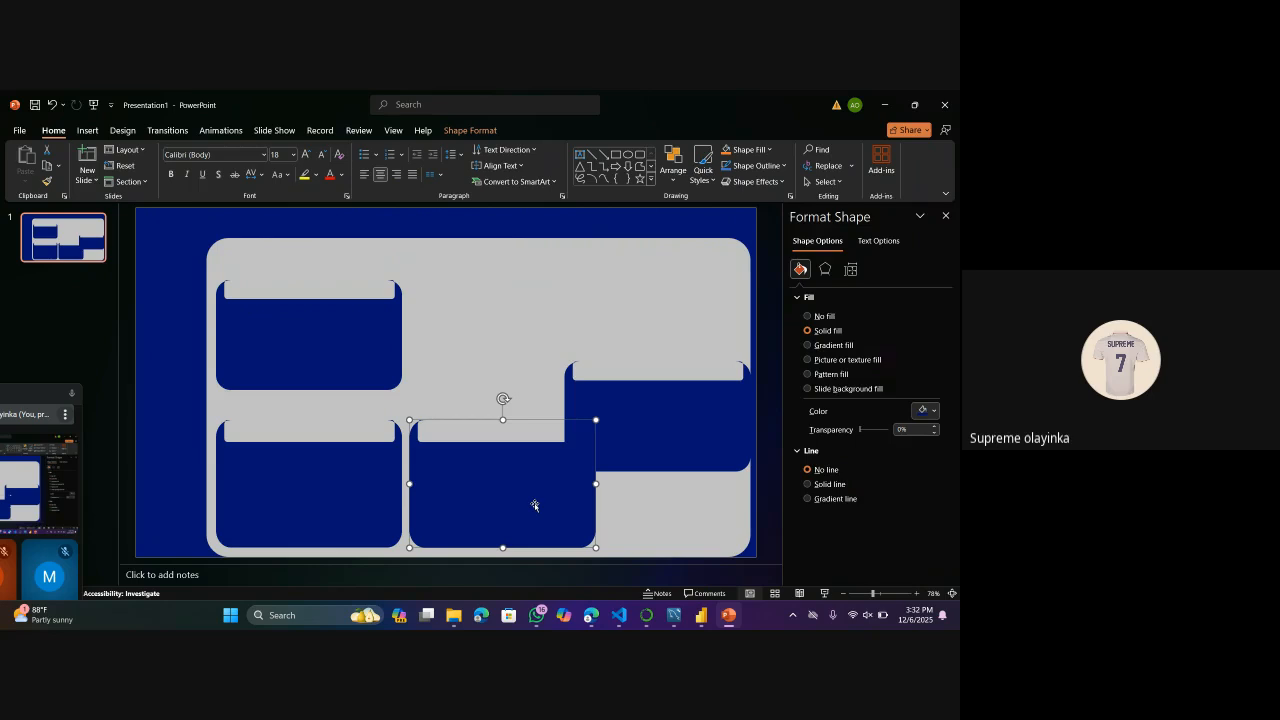
click(306, 480)
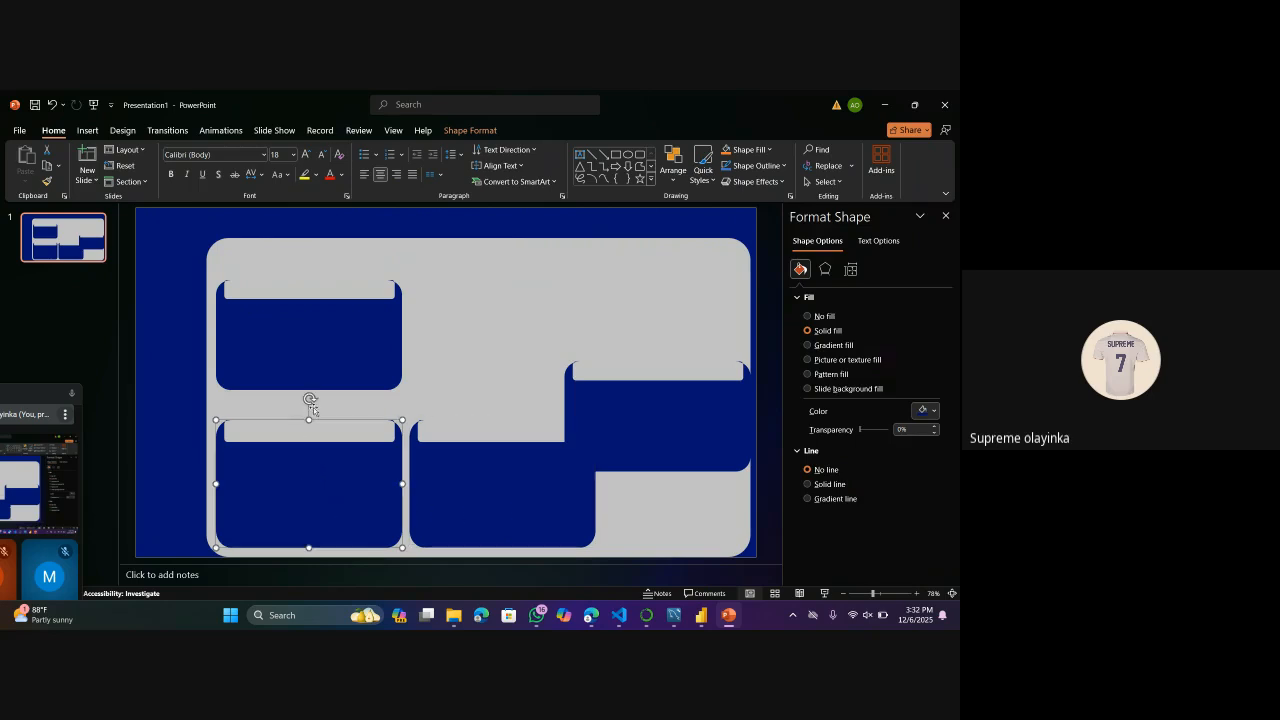
drag(309, 420, 309, 406)
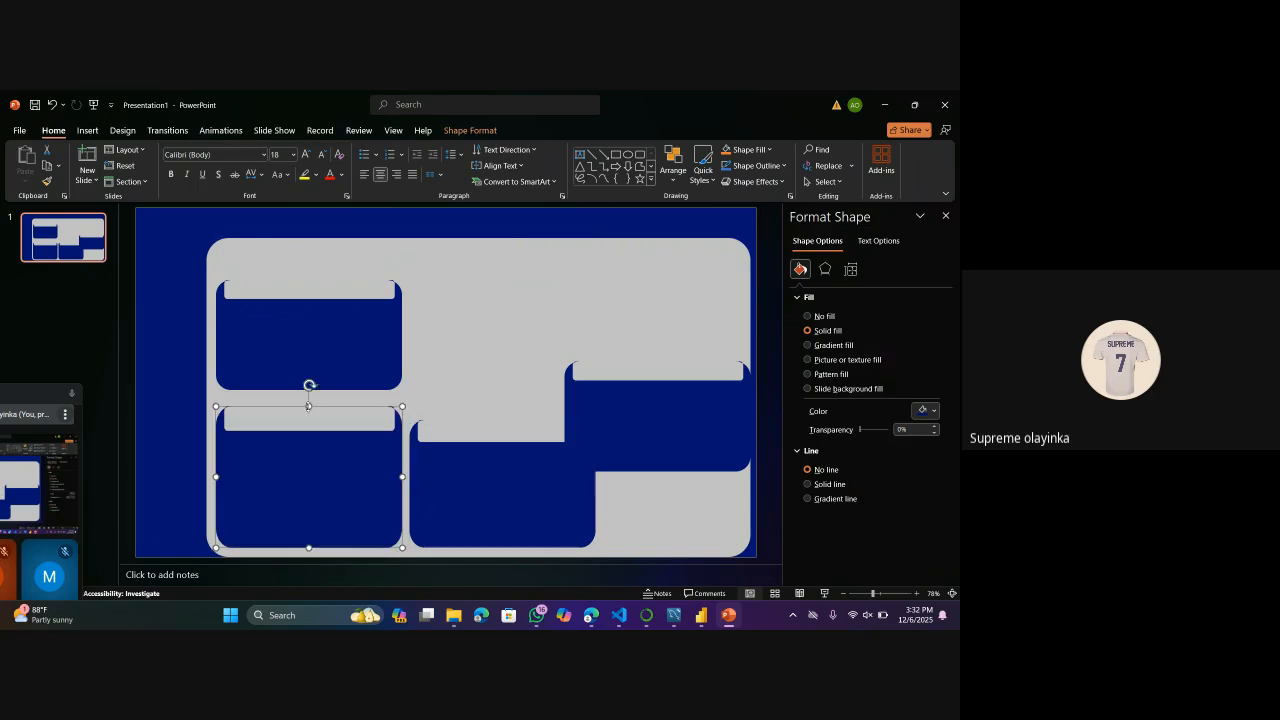
Delete the other three dark blue cards, keeping only the one at the panel's lower left.
click(314, 345)
key(Delete)
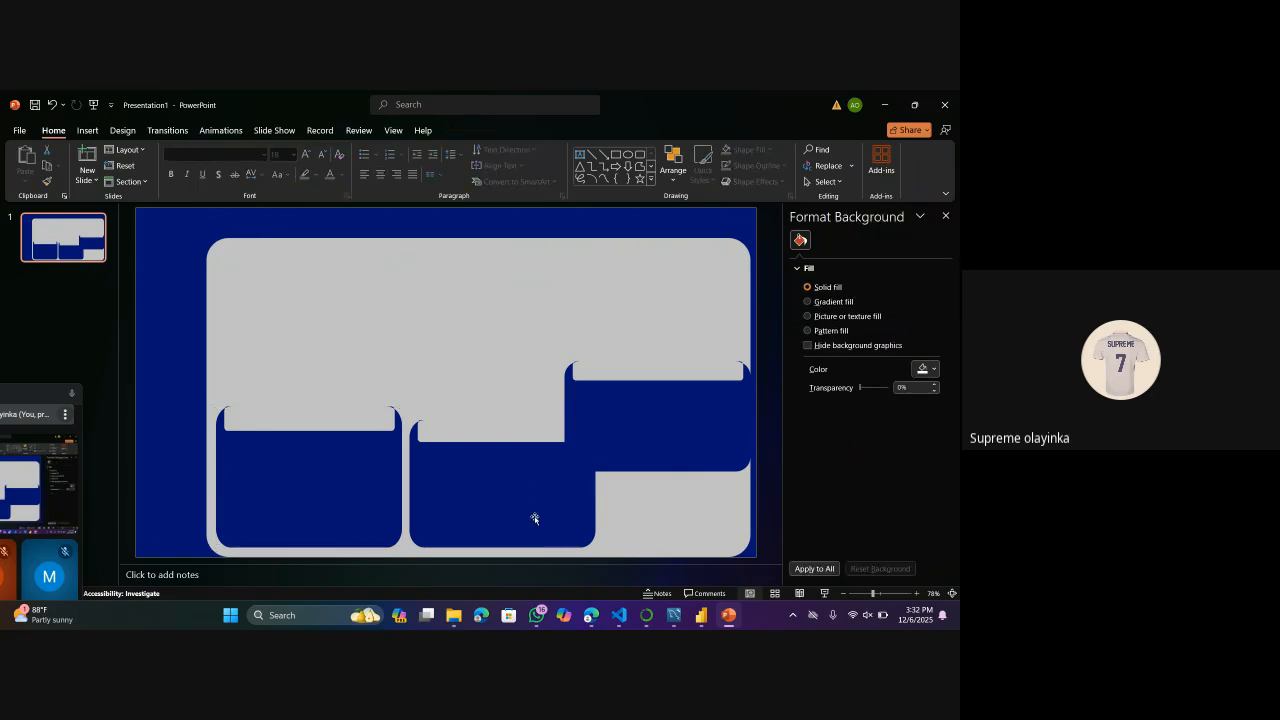
click(525, 514)
key(Delete)
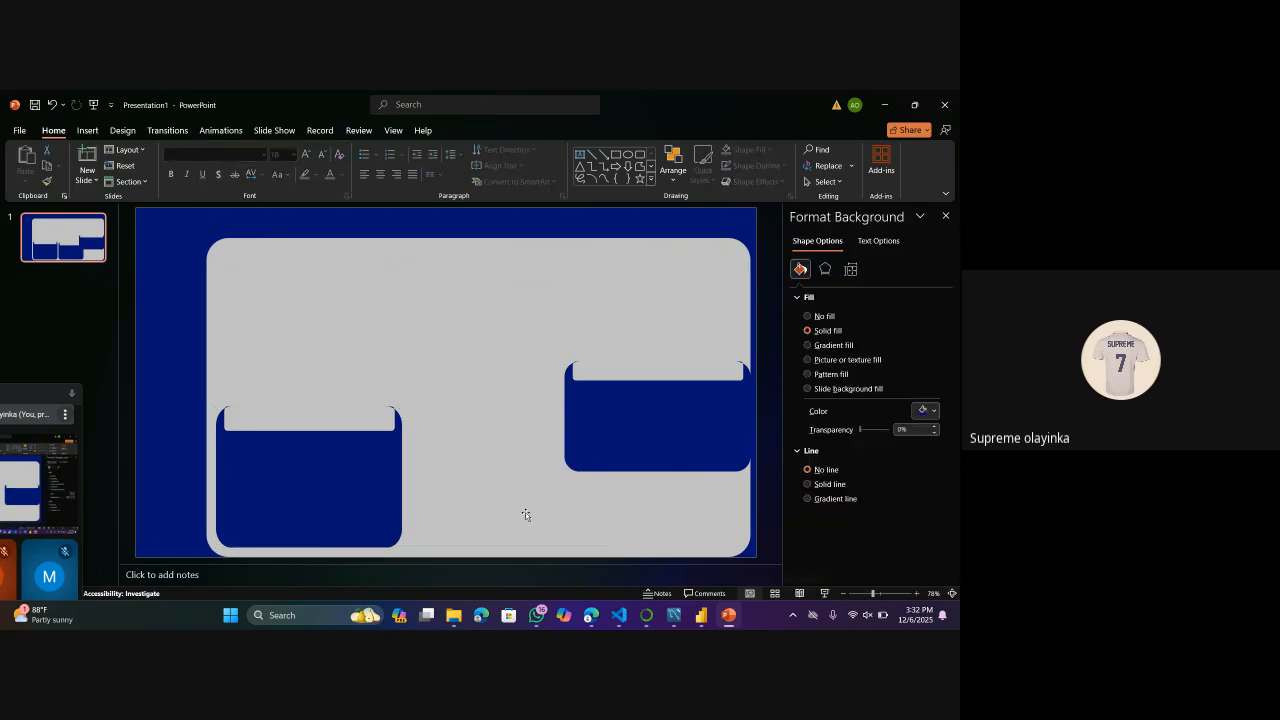
click(669, 423)
key(Delete)
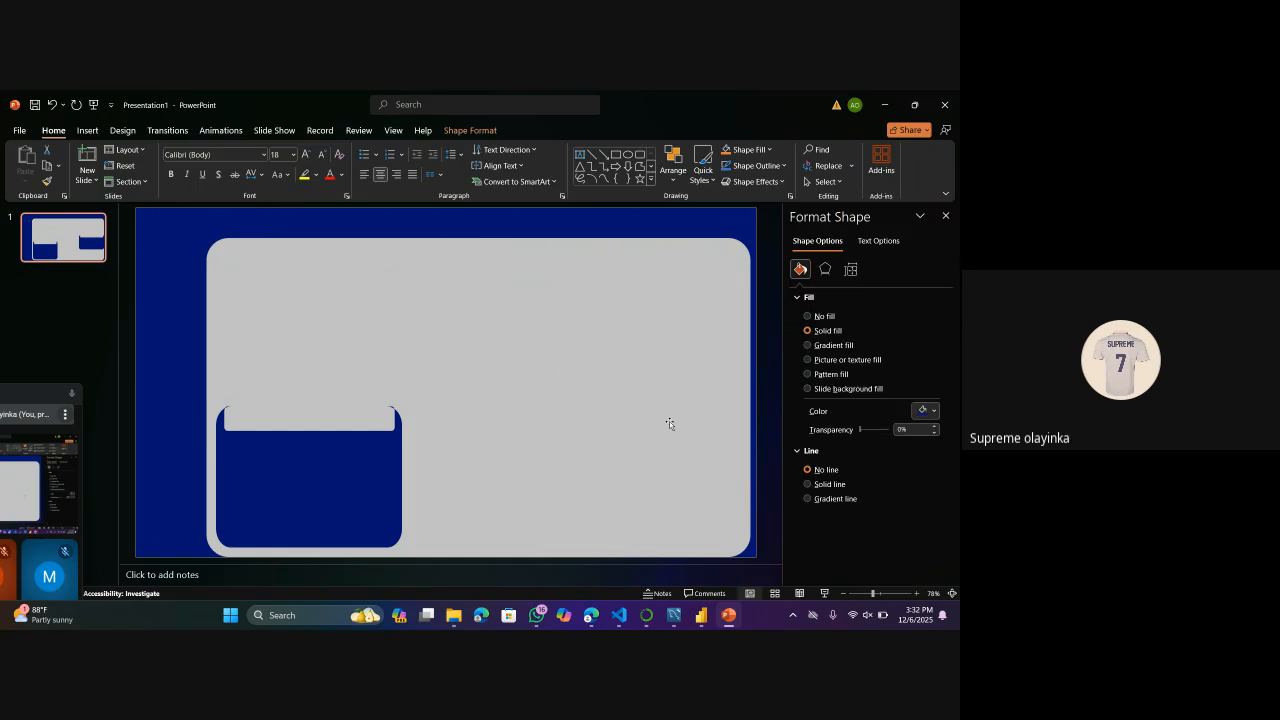
Extend the gray panel's left edge slightly outward and shift the remaining card left by the same amount.
click(368, 440)
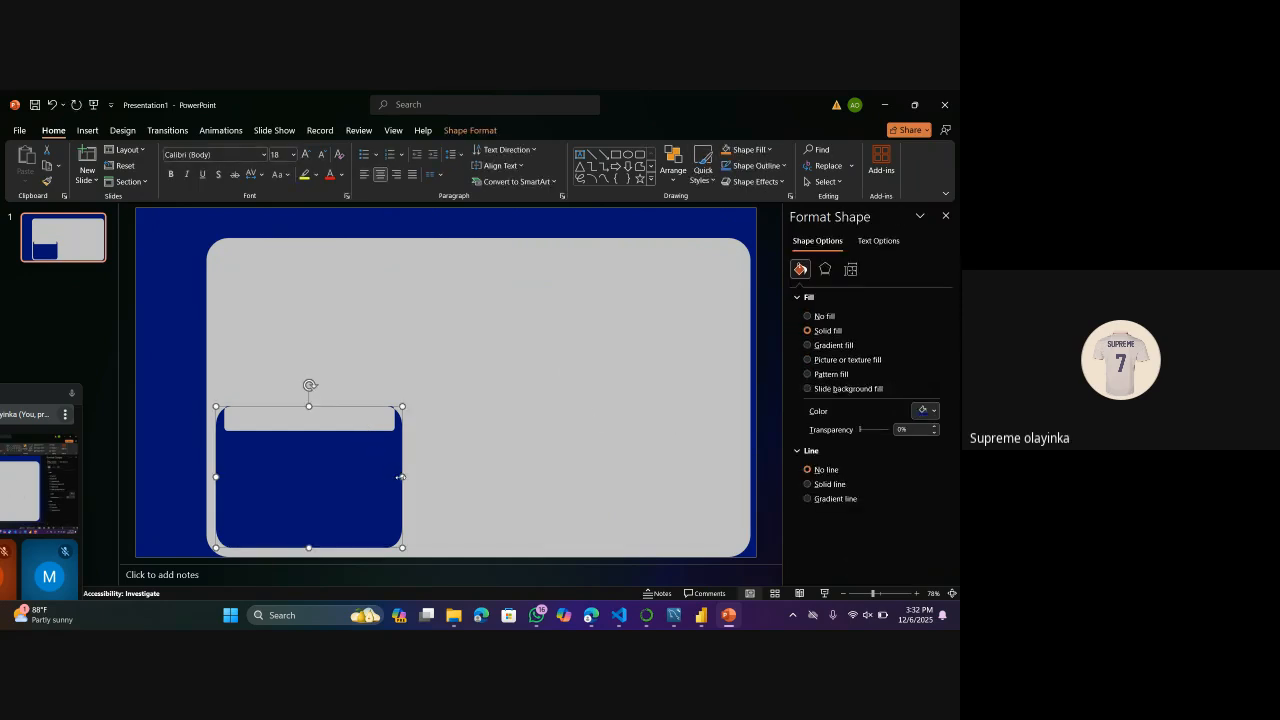
click(251, 345)
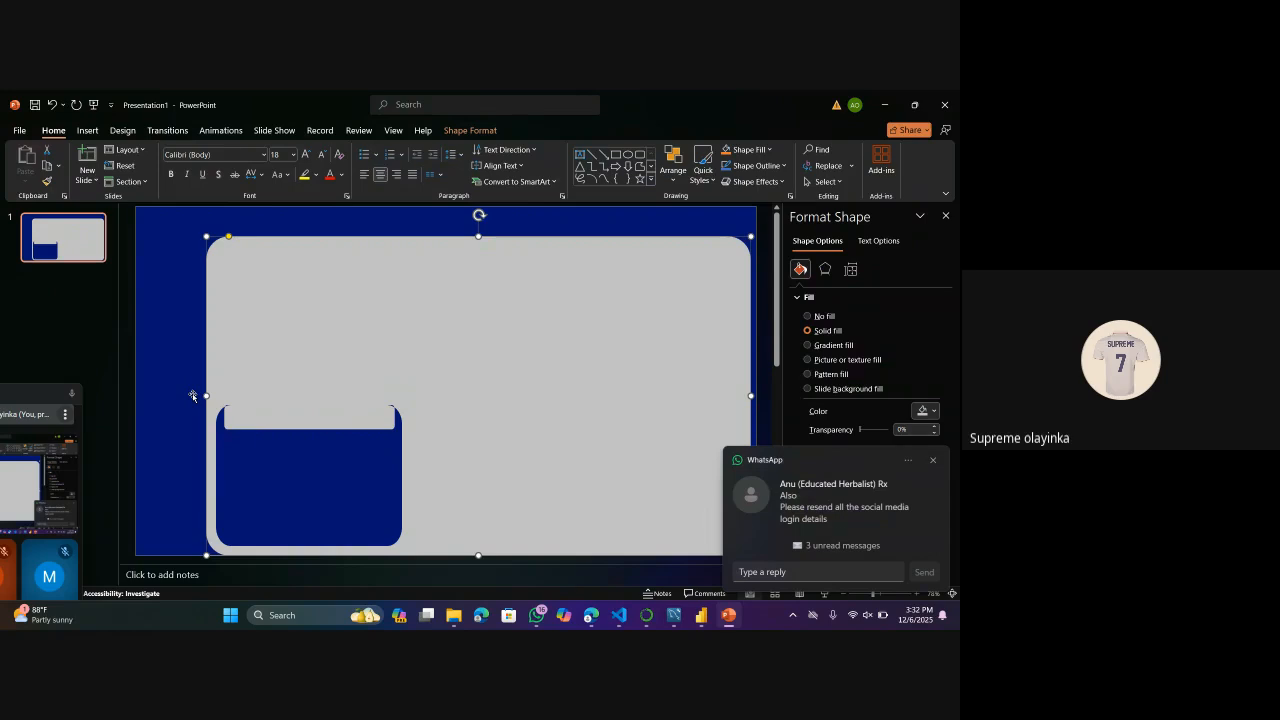
drag(206, 395, 195, 395)
click(323, 468)
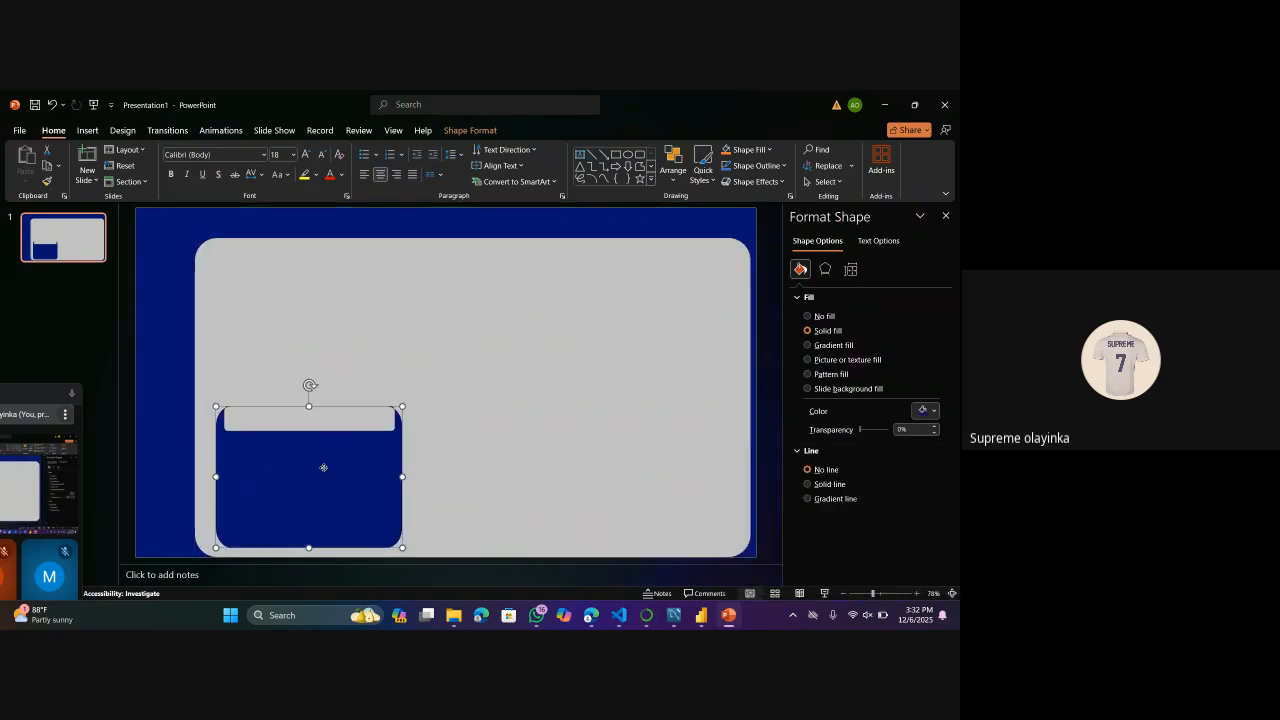
drag(323, 468, 312, 467)
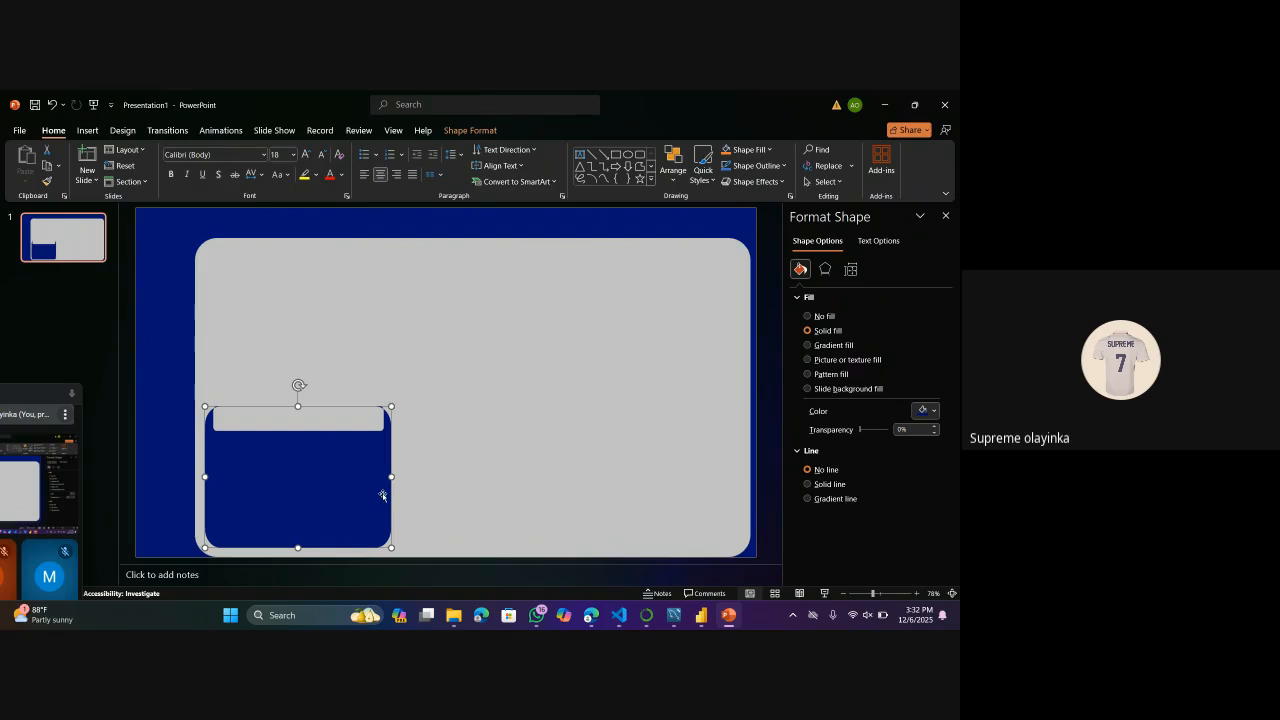
Duplicate the card twice to form a level row of three evenly spaced cards along the panel's lower part.
key(ctrl+d)
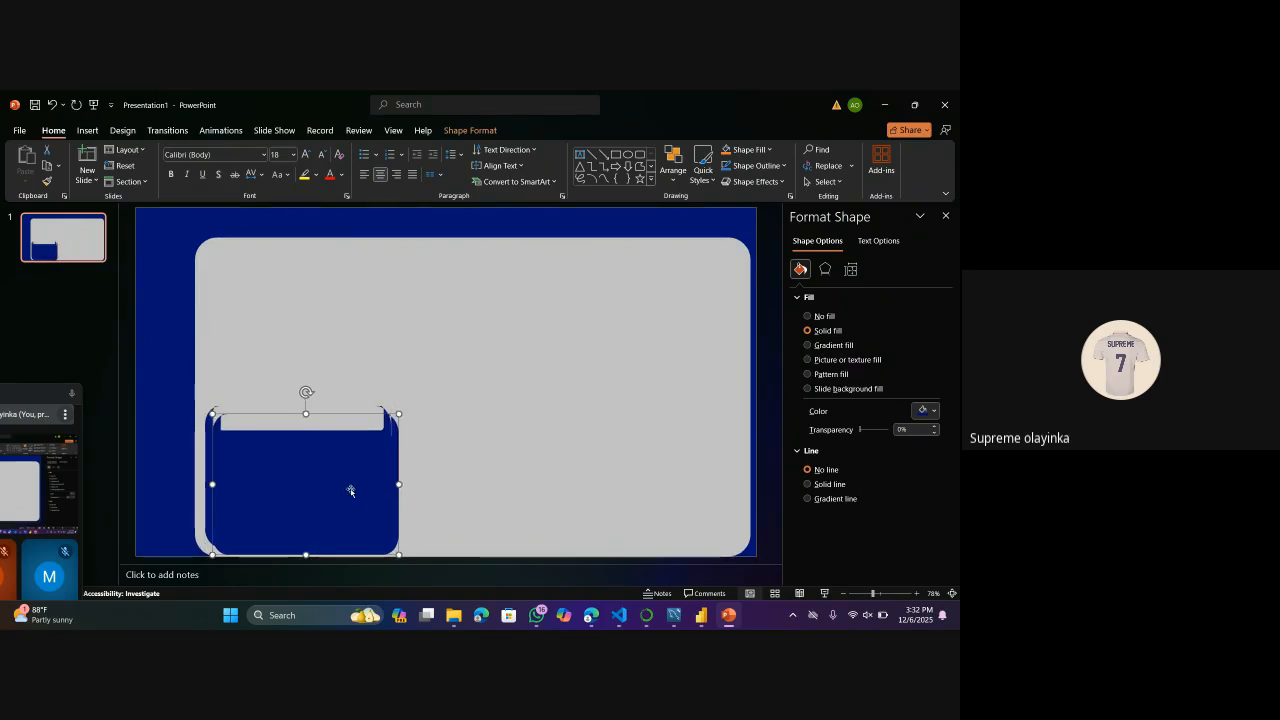
drag(350, 491, 531, 480)
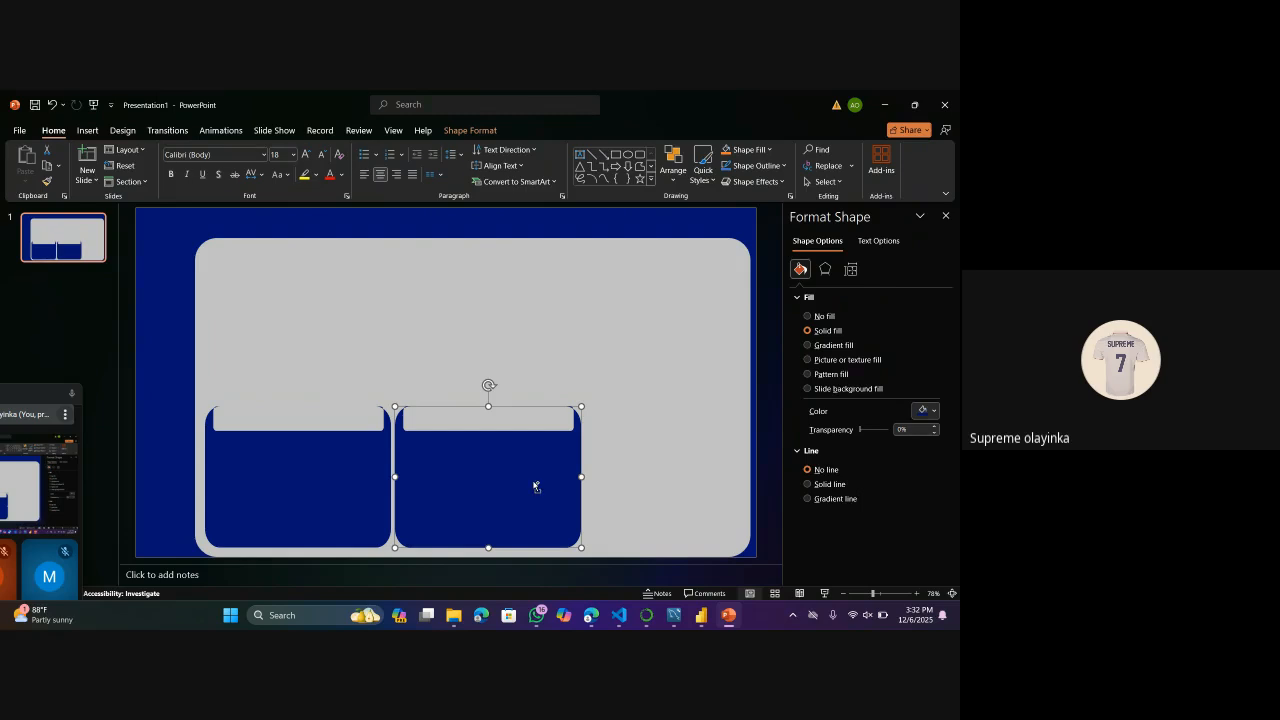
key(ctrl+d)
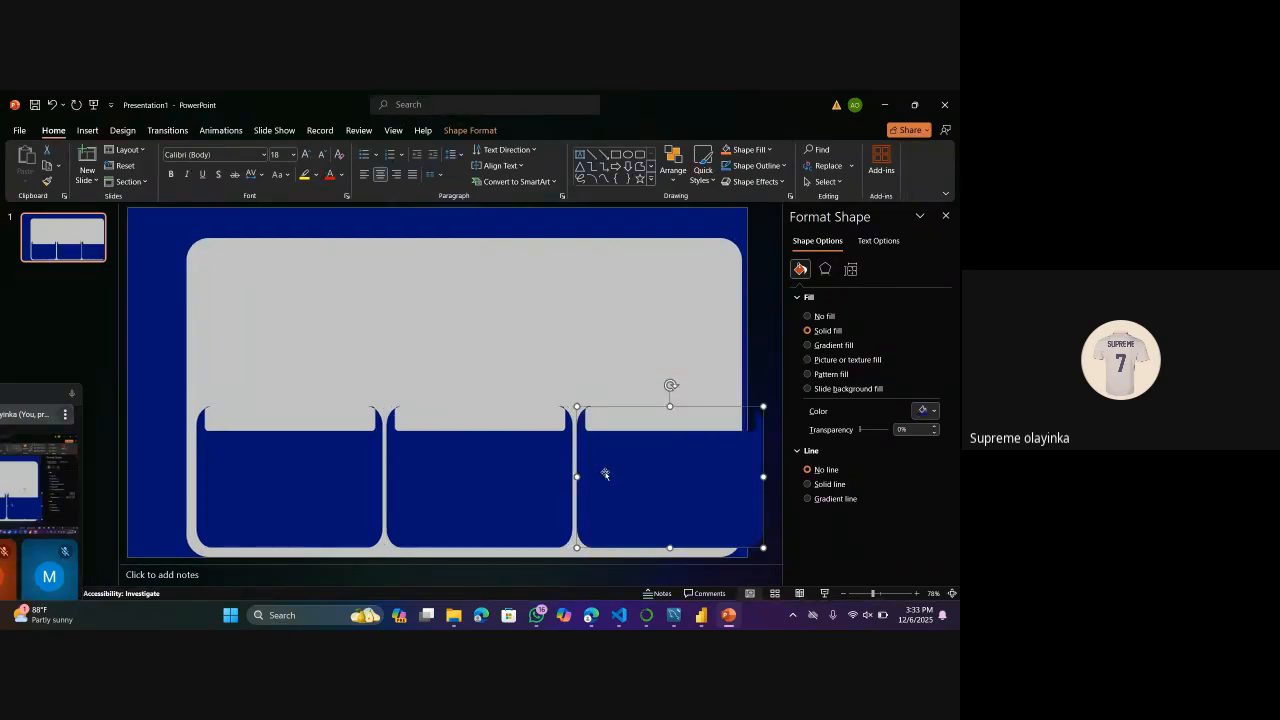
Widen the gray panel further to the left and shift the three cards left so that they all fit inside it.
click(336, 483)
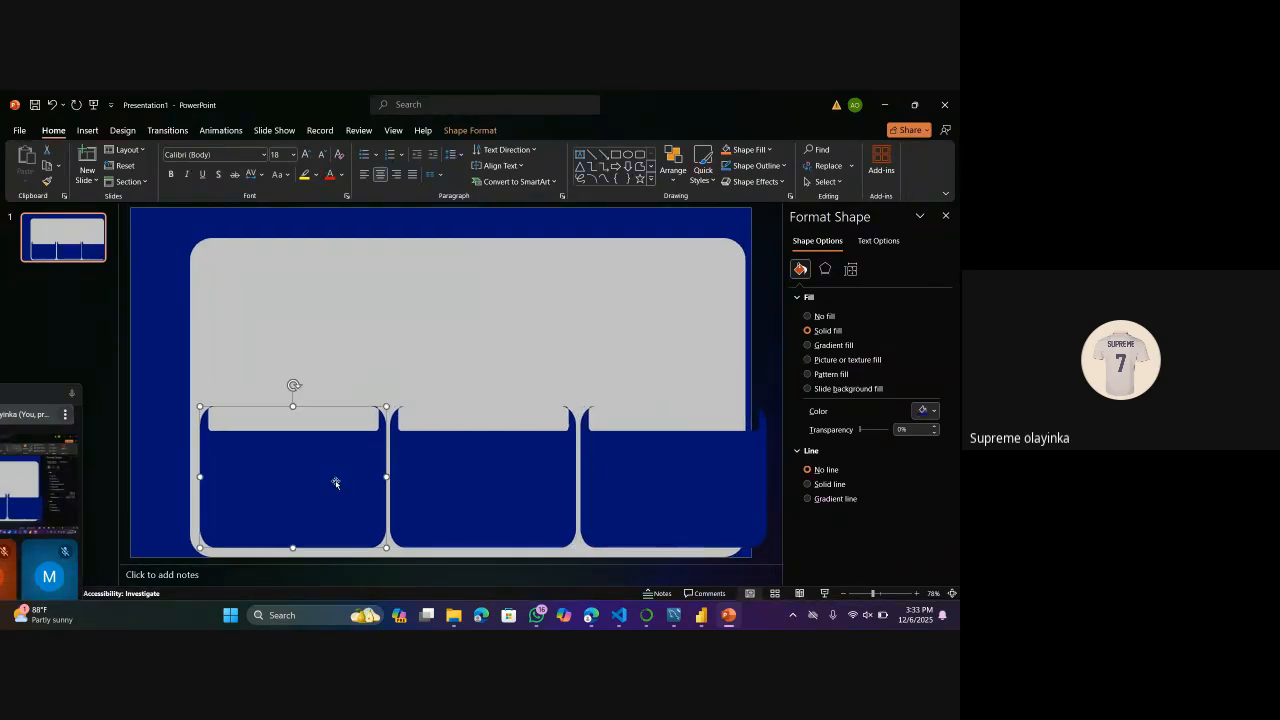
click(265, 358)
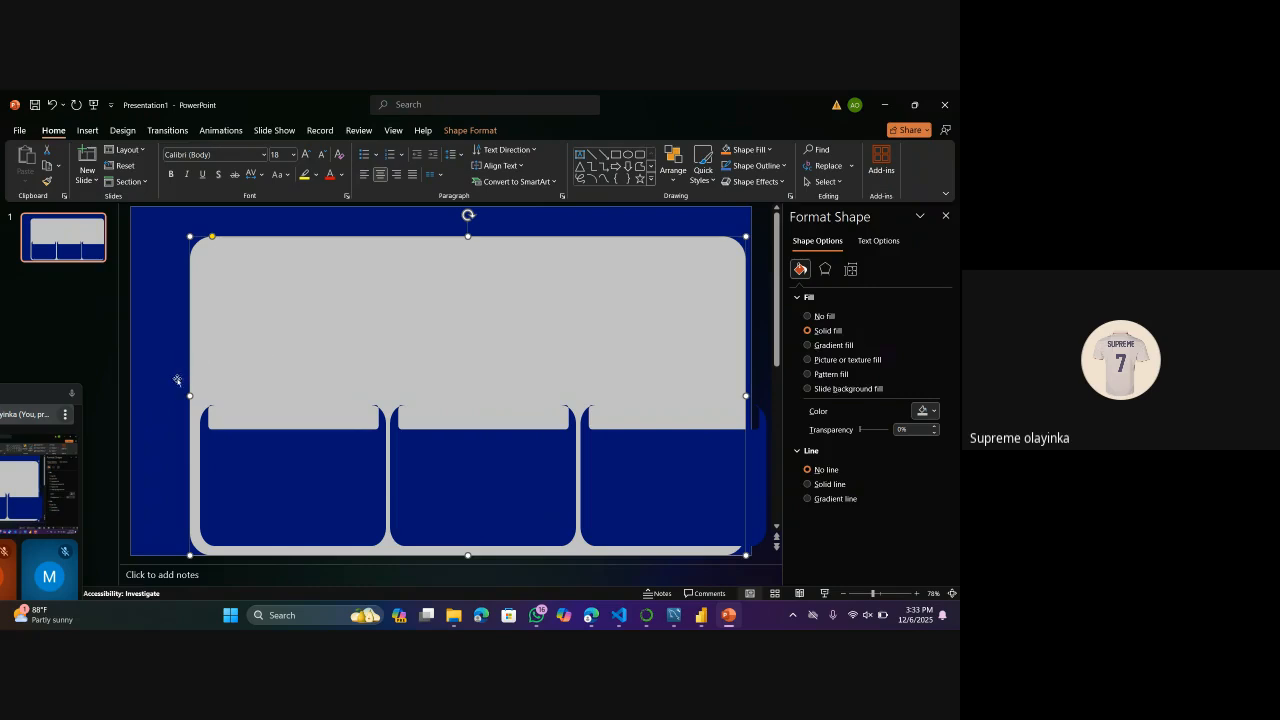
drag(189, 396, 160, 396)
drag(291, 480, 257, 476)
drag(470, 490, 451, 489)
drag(614, 497, 593, 498)
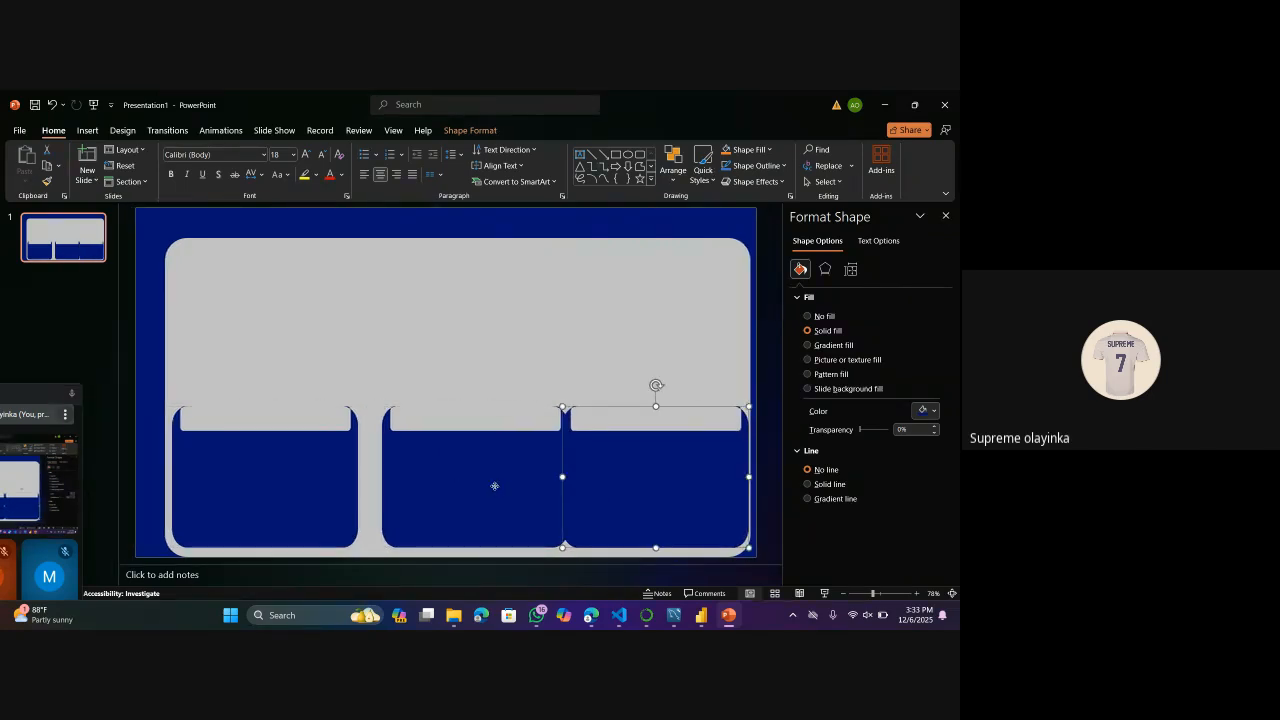
Even out the gaps by nudging the middle and left cards, and pull the gray panel's left edge slightly inward.
drag(494, 486, 486, 490)
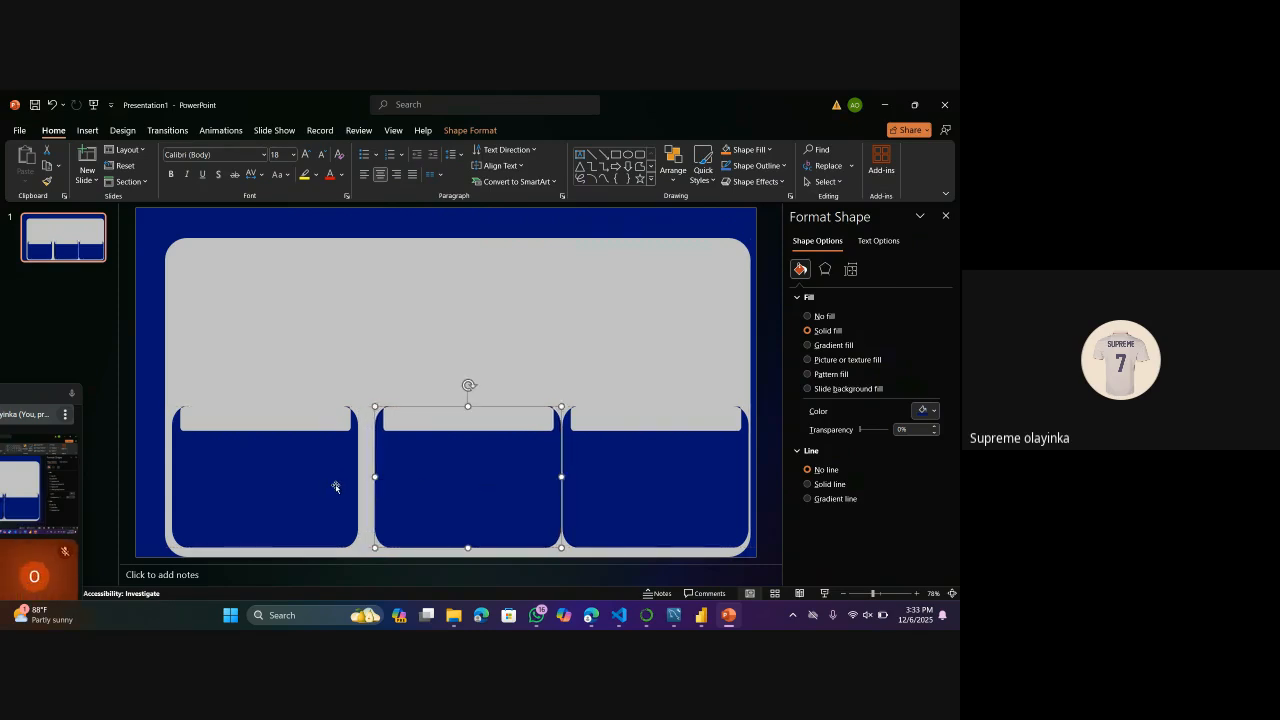
drag(337, 486, 345, 485)
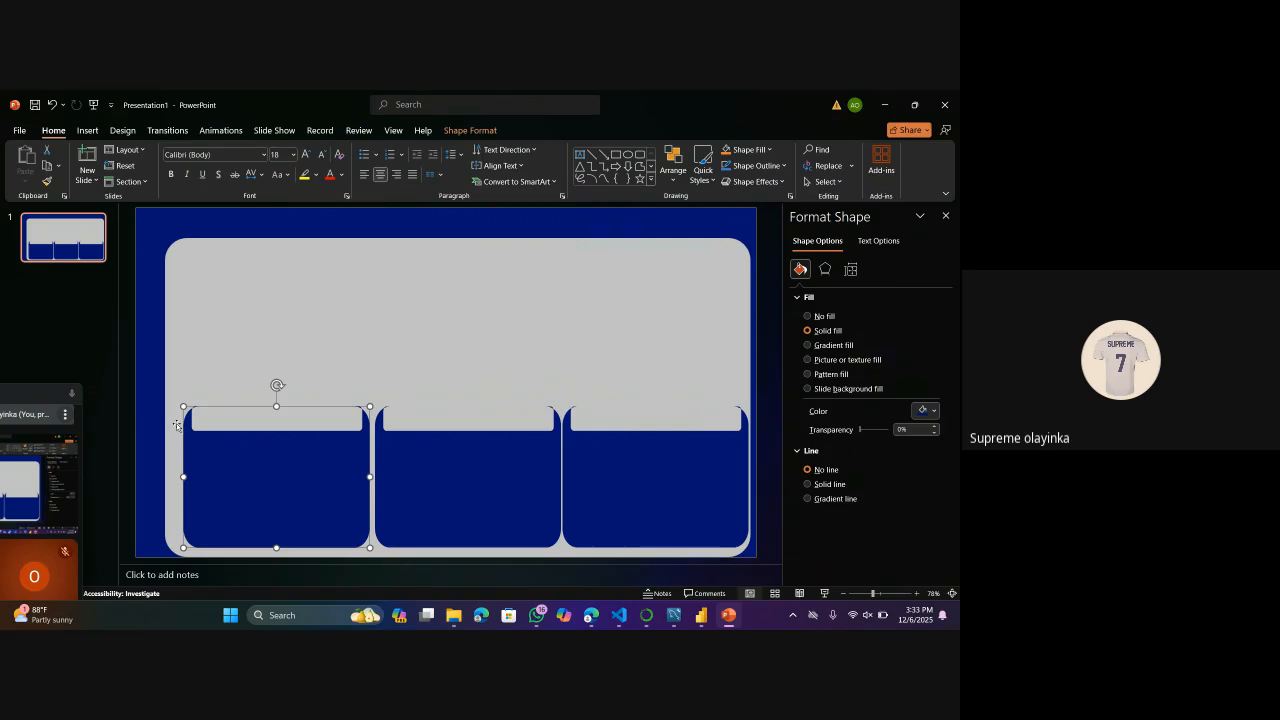
click(169, 421)
drag(164, 395, 171, 395)
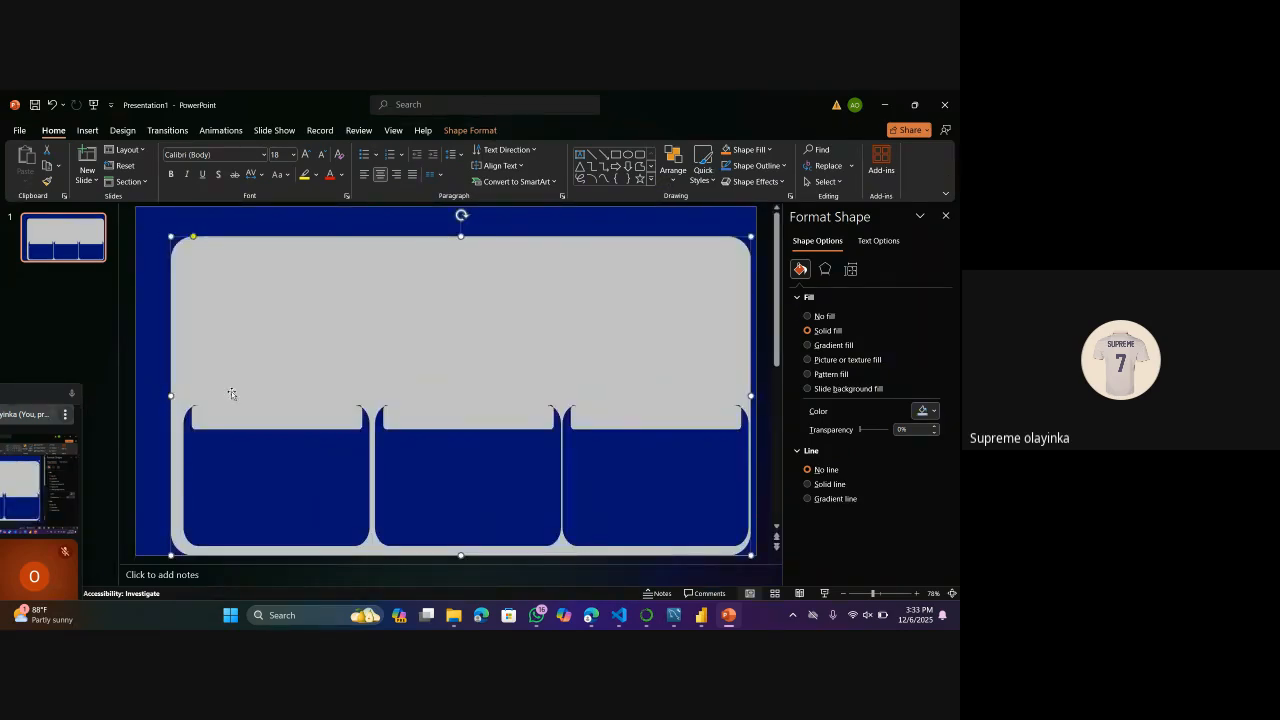
Nudge the middle card slightly left, and place a duplicate of the left card directly above the original.
drag(466, 469, 465, 469)
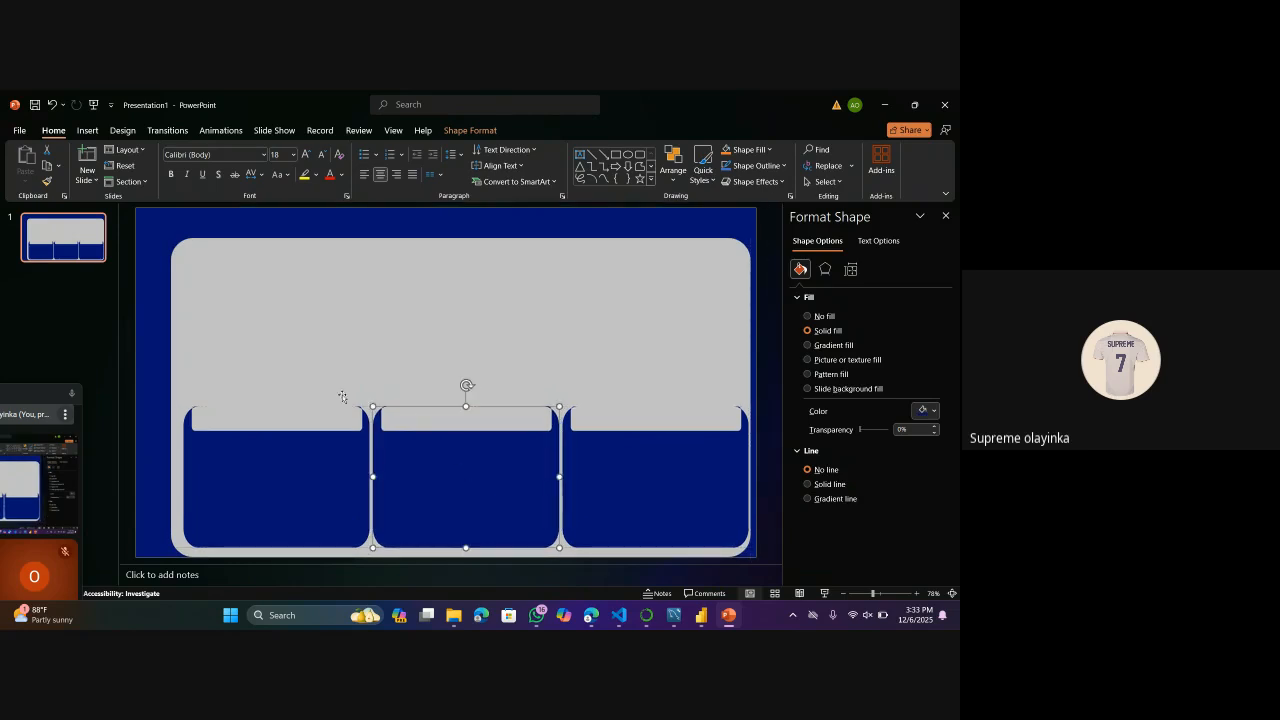
click(302, 455)
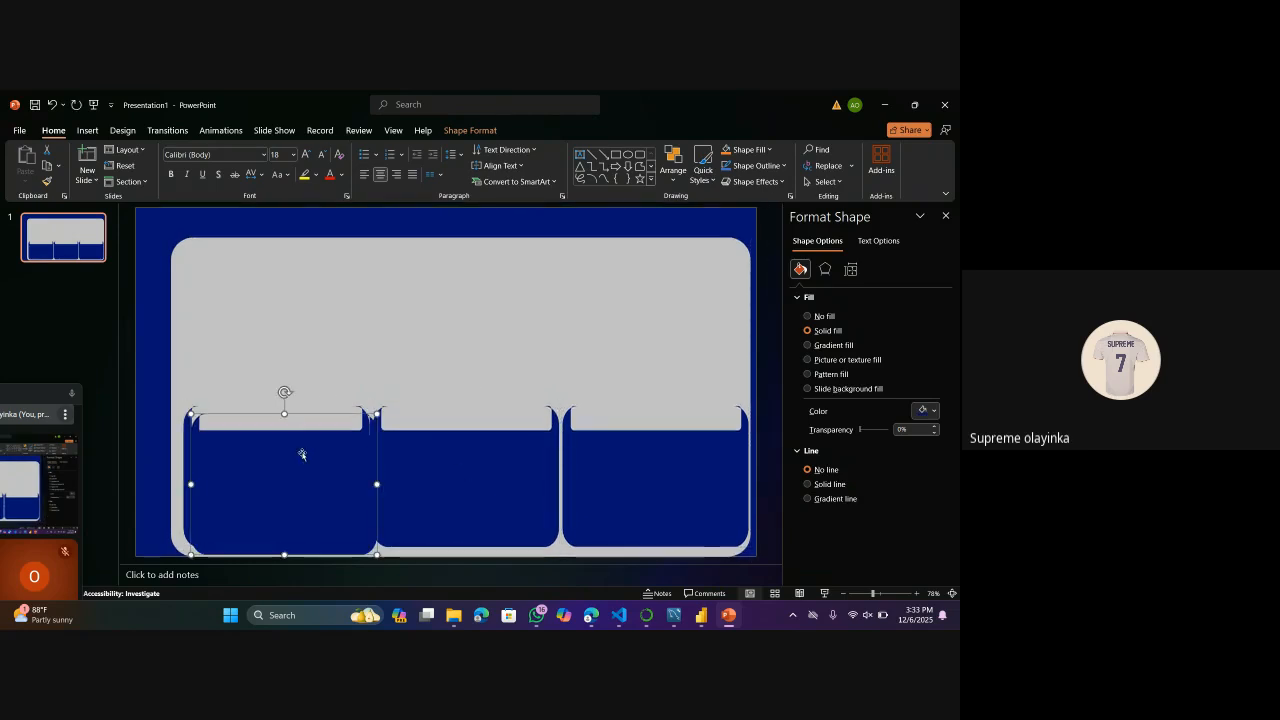
drag(305, 458, 291, 294)
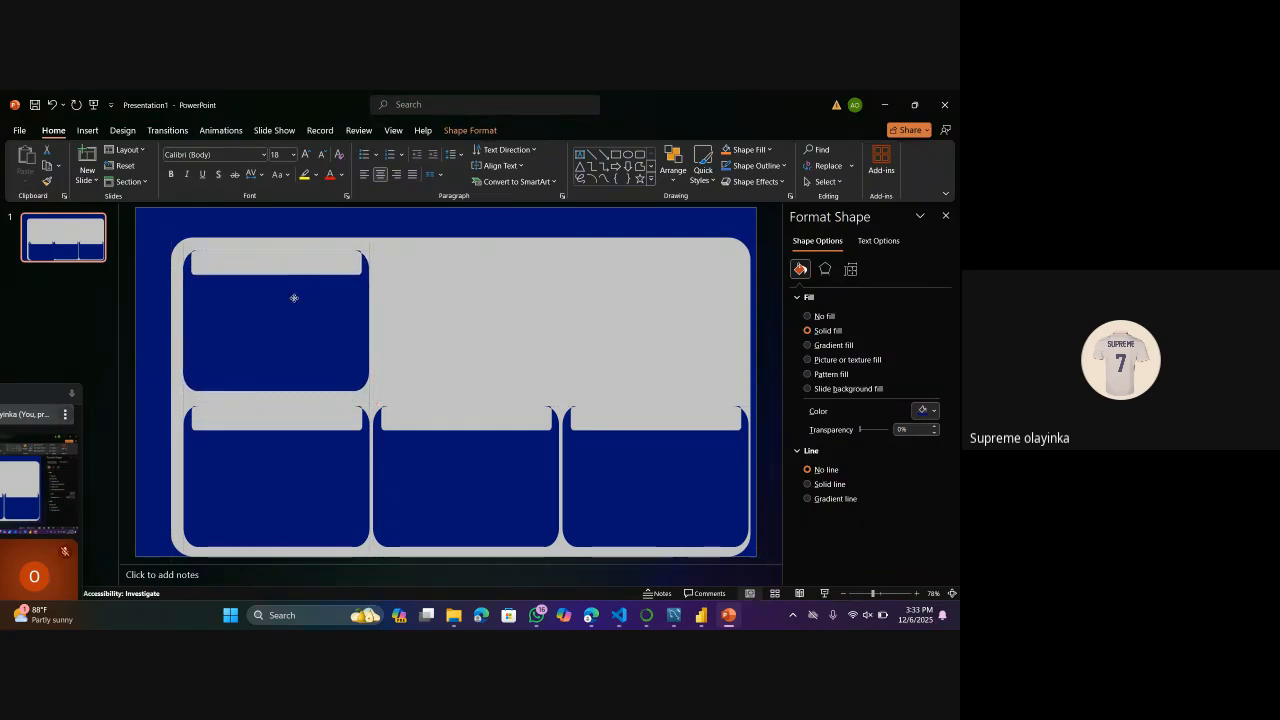
drag(293, 296, 294, 303)
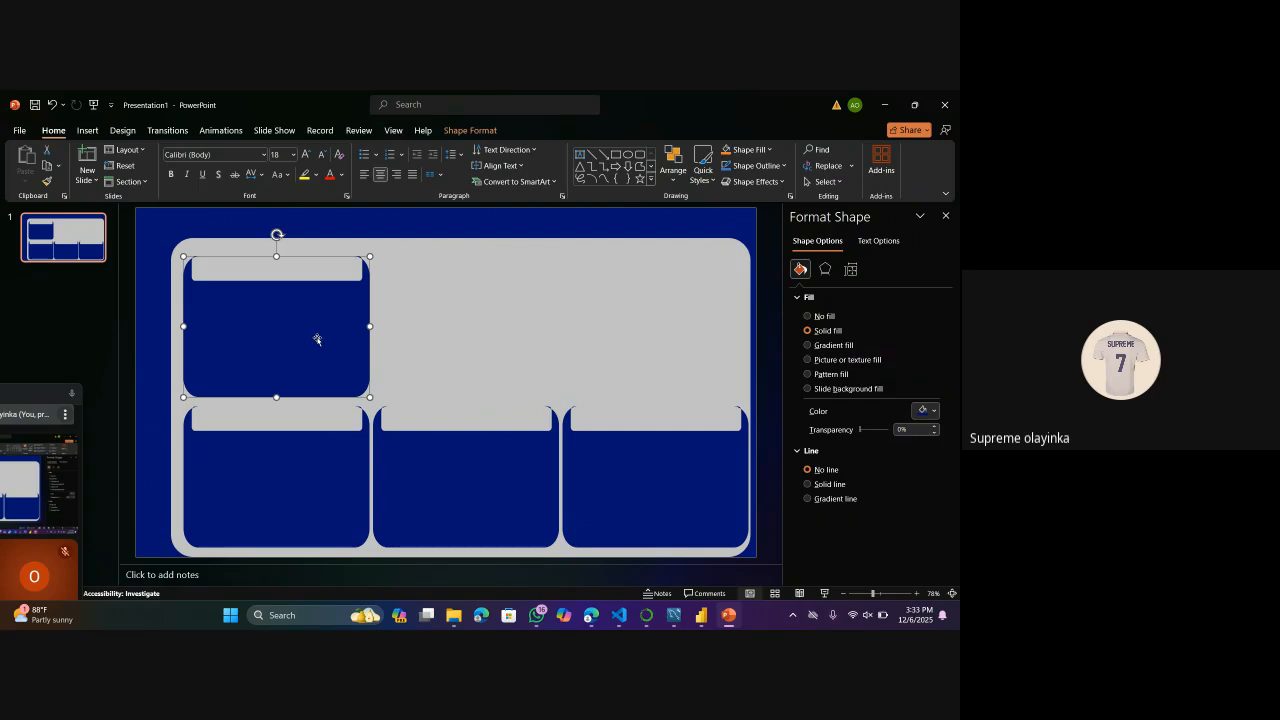
Duplicate the upper-left card twice to form an upper row of three cards aligned with the lower row.
key(ctrl+d)
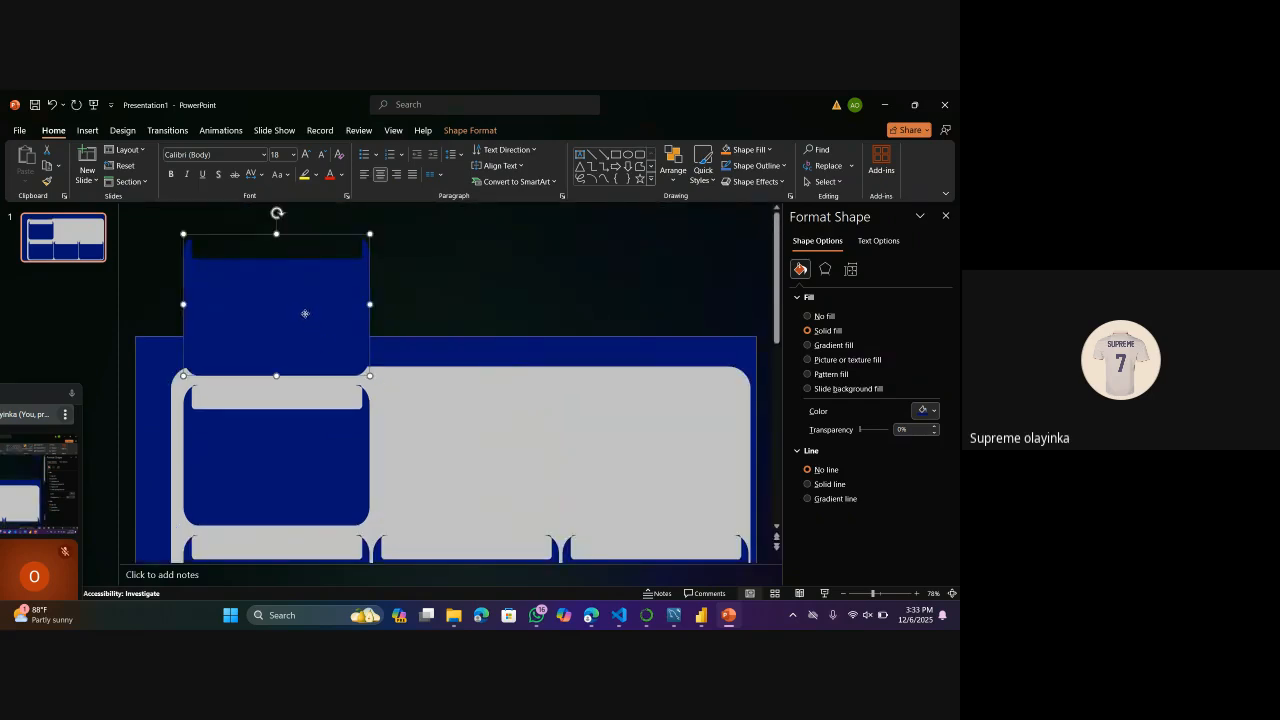
drag(305, 313, 517, 471)
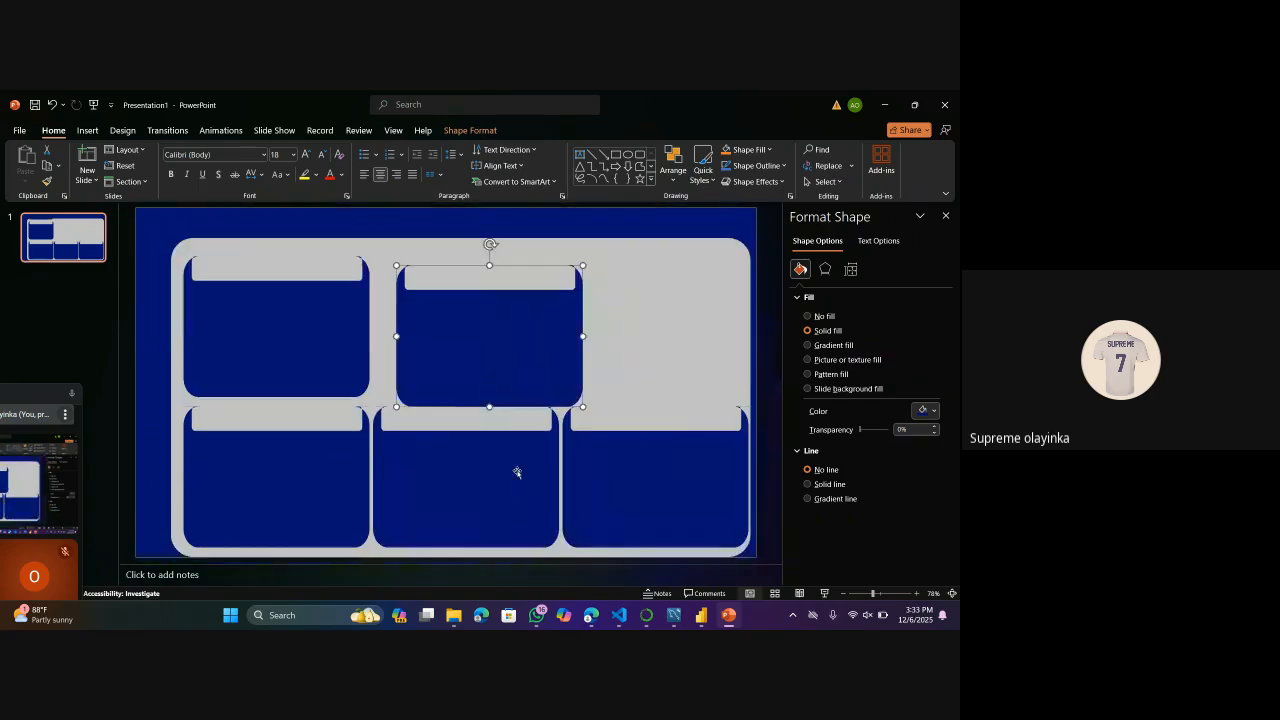
drag(460, 369, 438, 361)
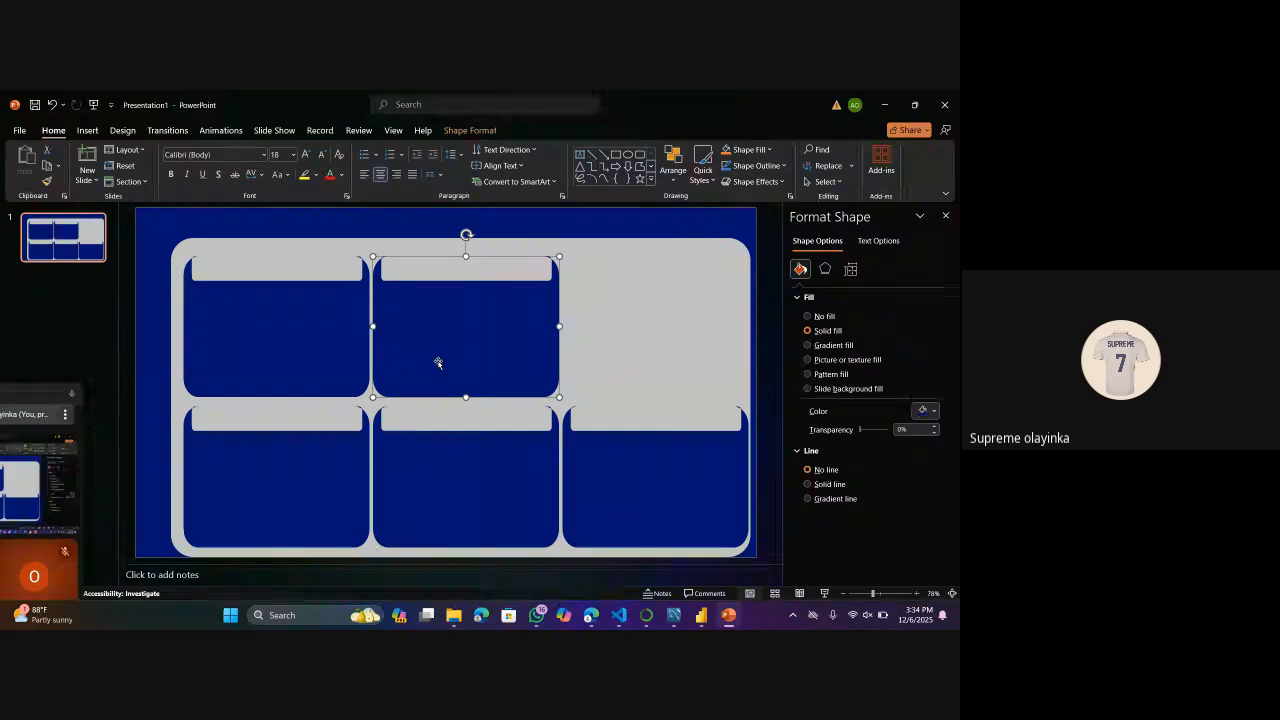
key(ctrl+d)
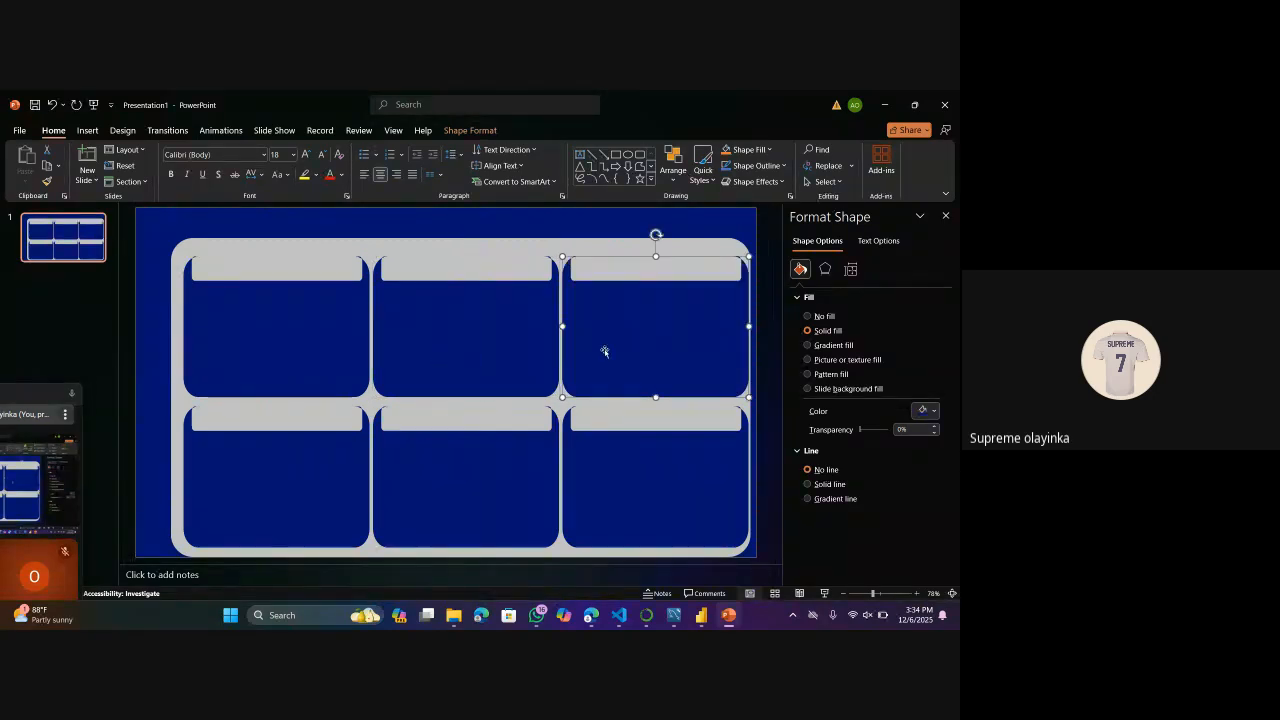
click(584, 228)
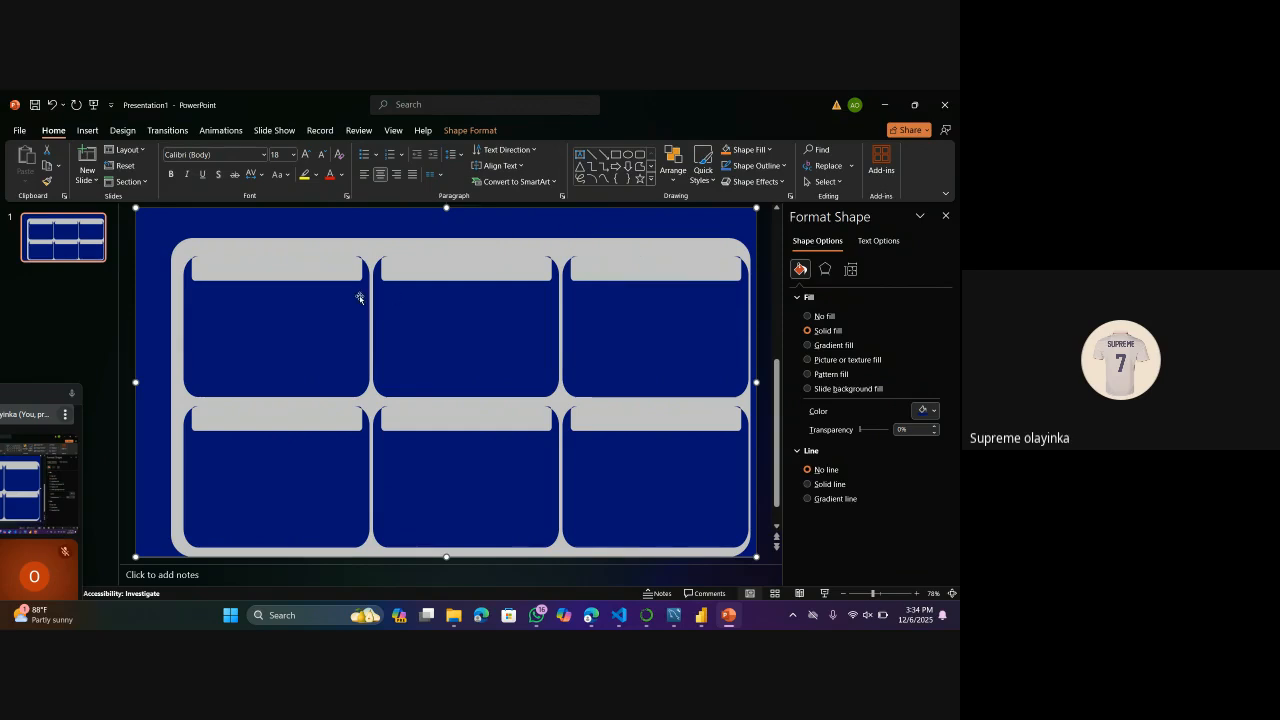
Shorten the three lower-row cards equally by lowering their top edges, widening the gap between the two rows.
click(322, 441)
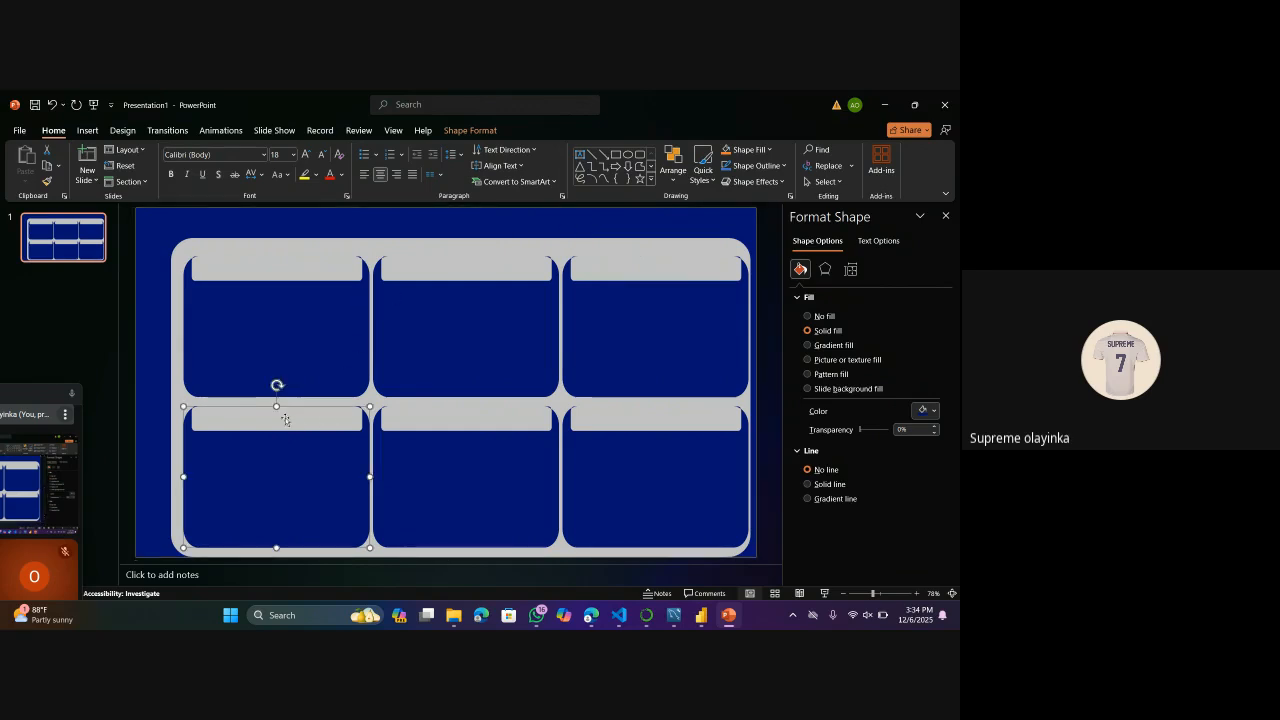
drag(277, 406, 277, 419)
click(417, 493)
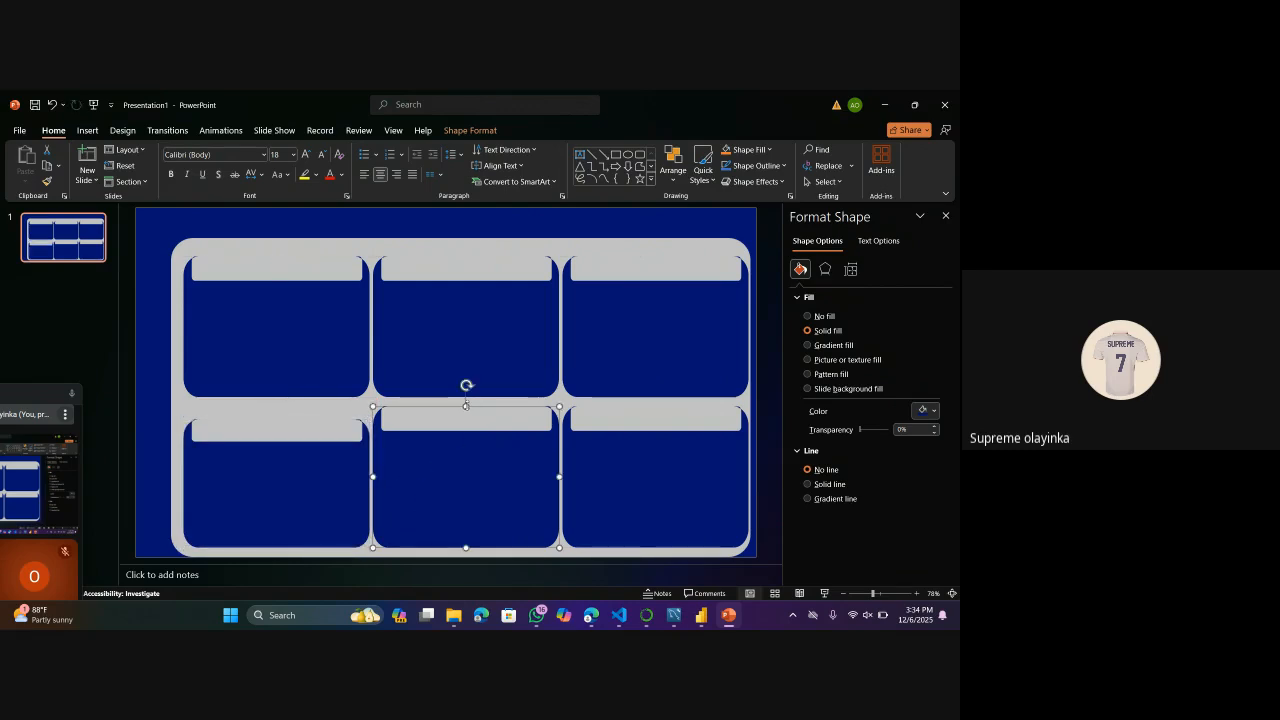
drag(466, 404, 466, 419)
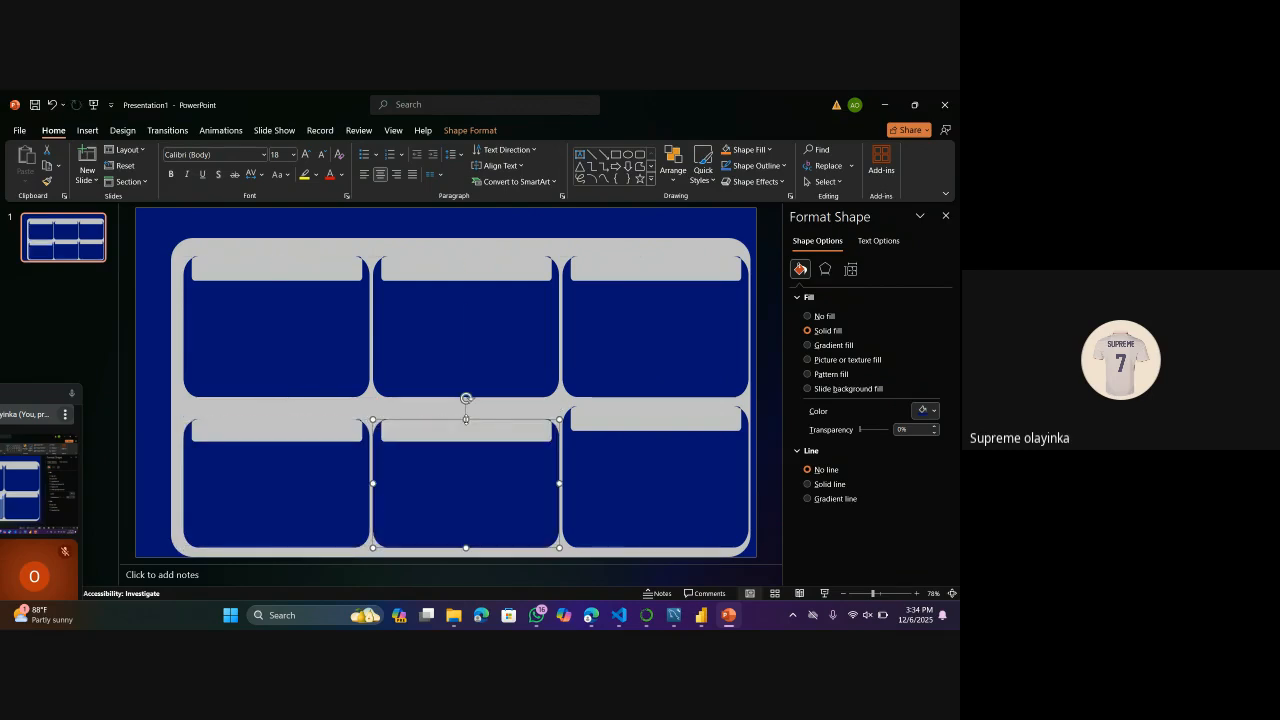
click(592, 465)
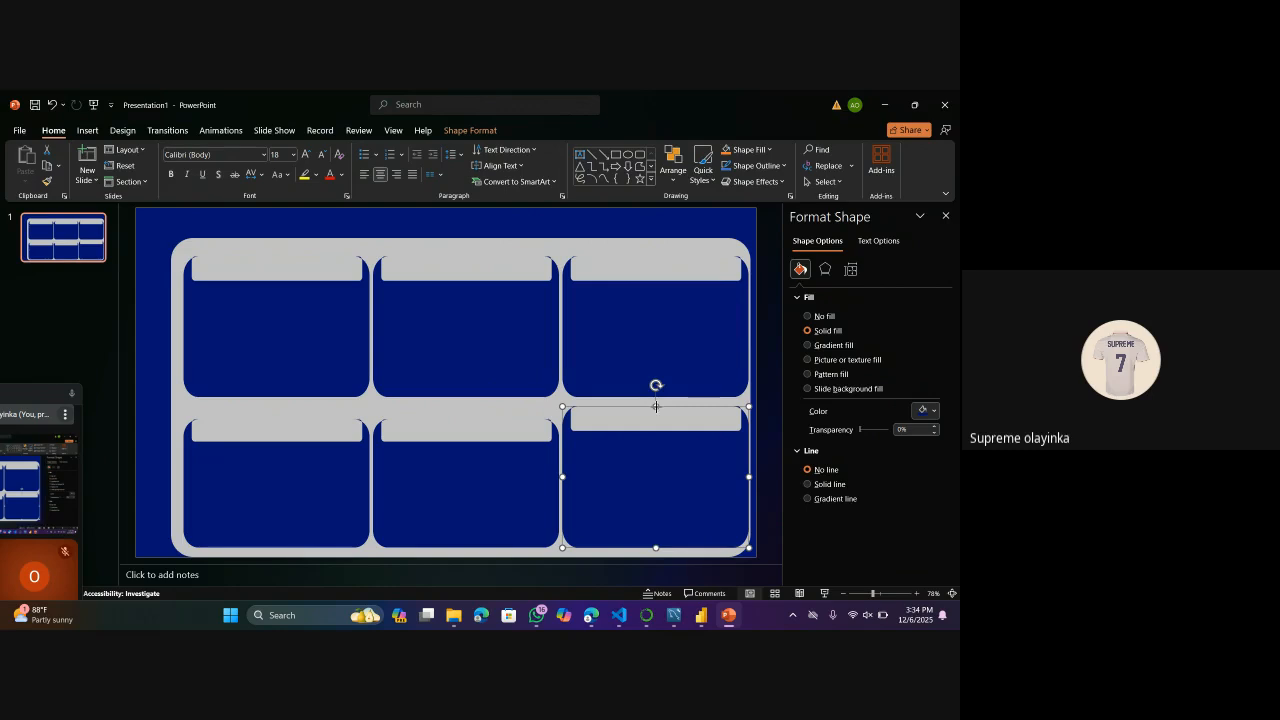
drag(656, 406, 656, 419)
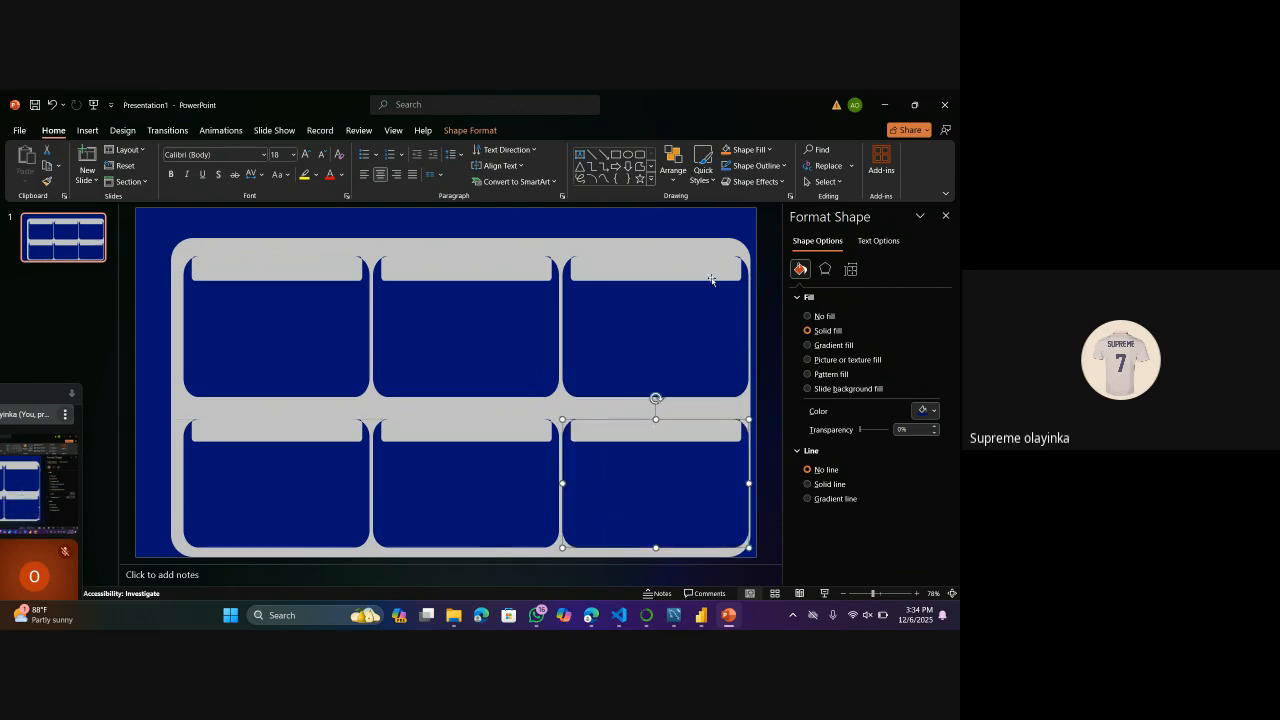
Shorten the three upper-row cards equally by lowering their top edges, leaving a gray header strip above them.
click(678, 312)
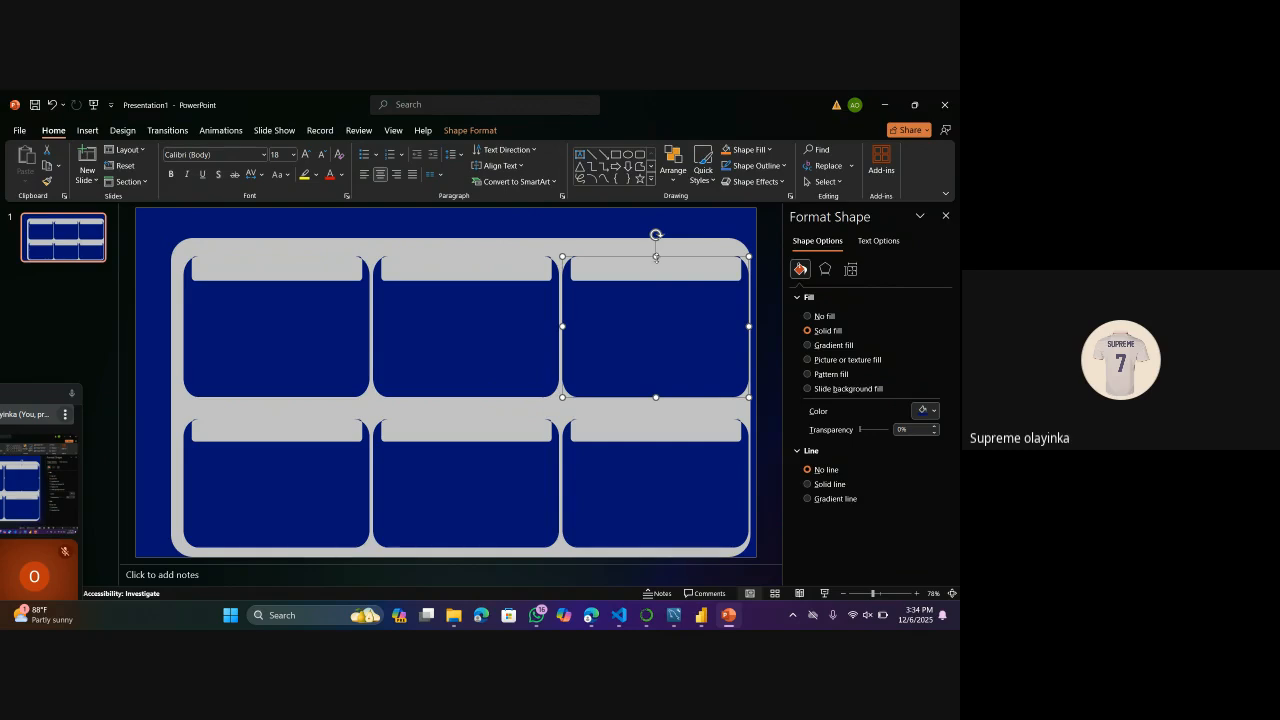
drag(656, 257, 656, 278)
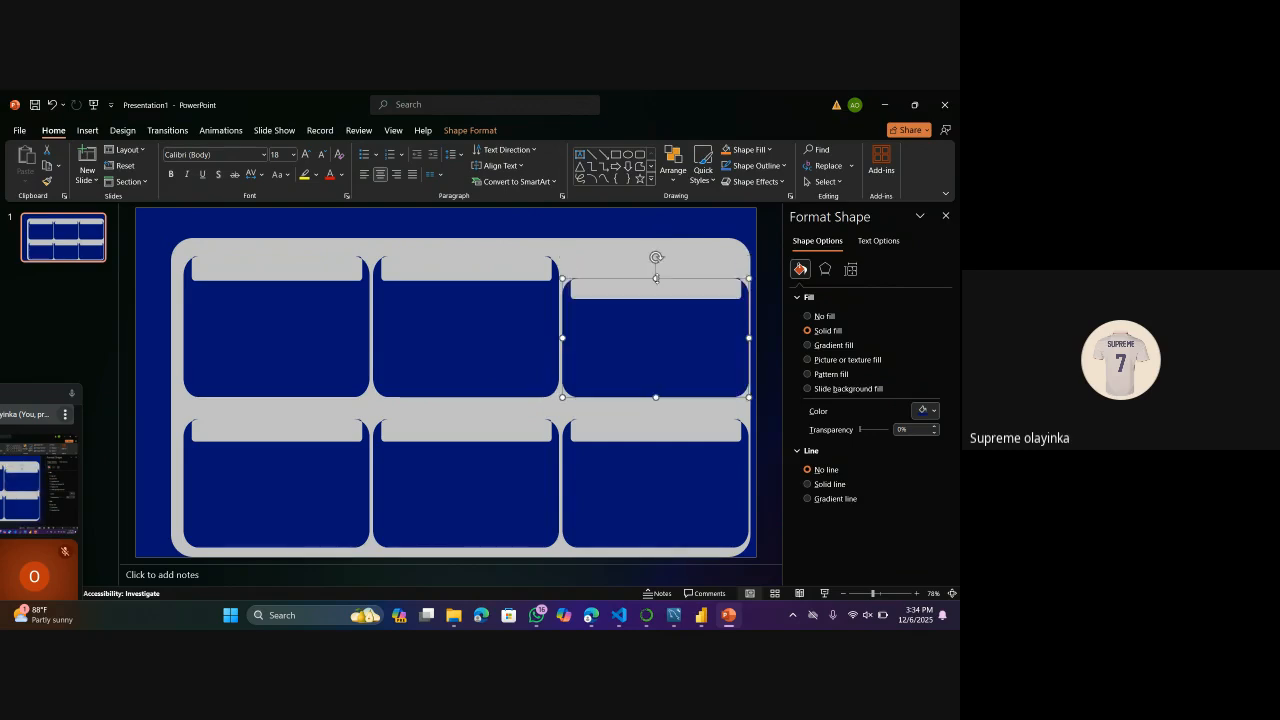
click(446, 320)
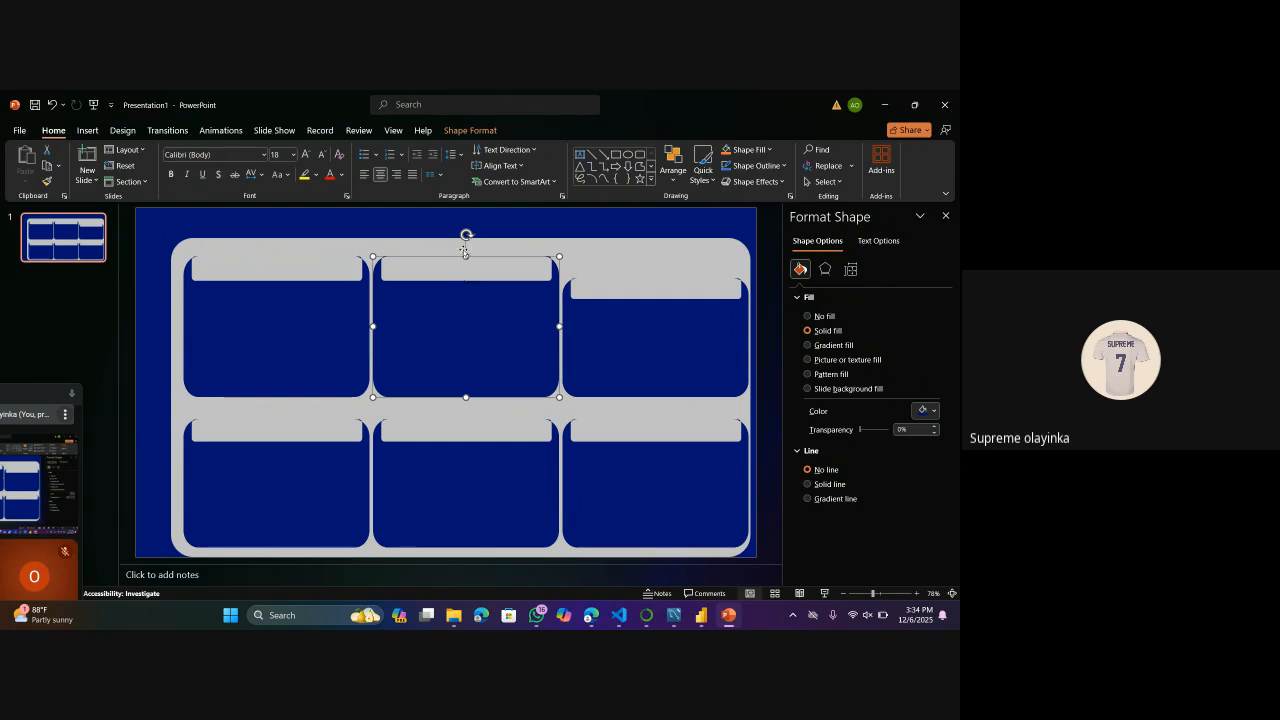
drag(464, 270, 463, 278)
click(310, 324)
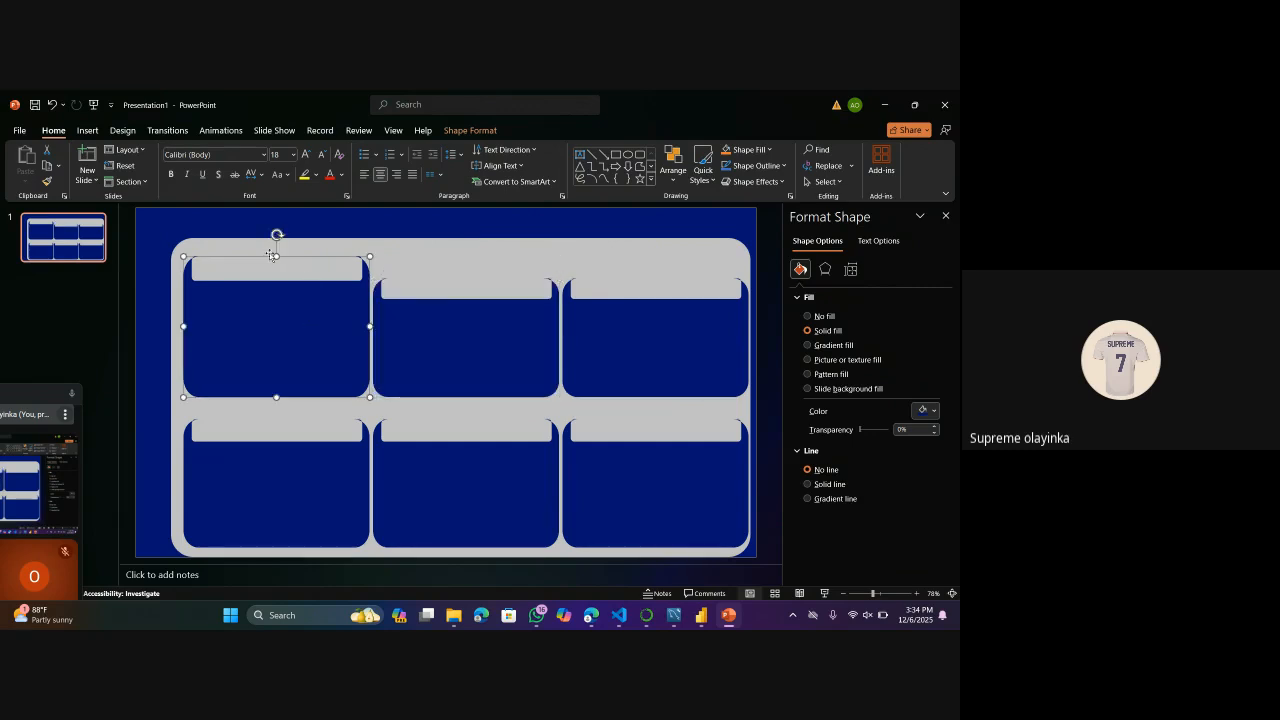
drag(277, 257, 276, 278)
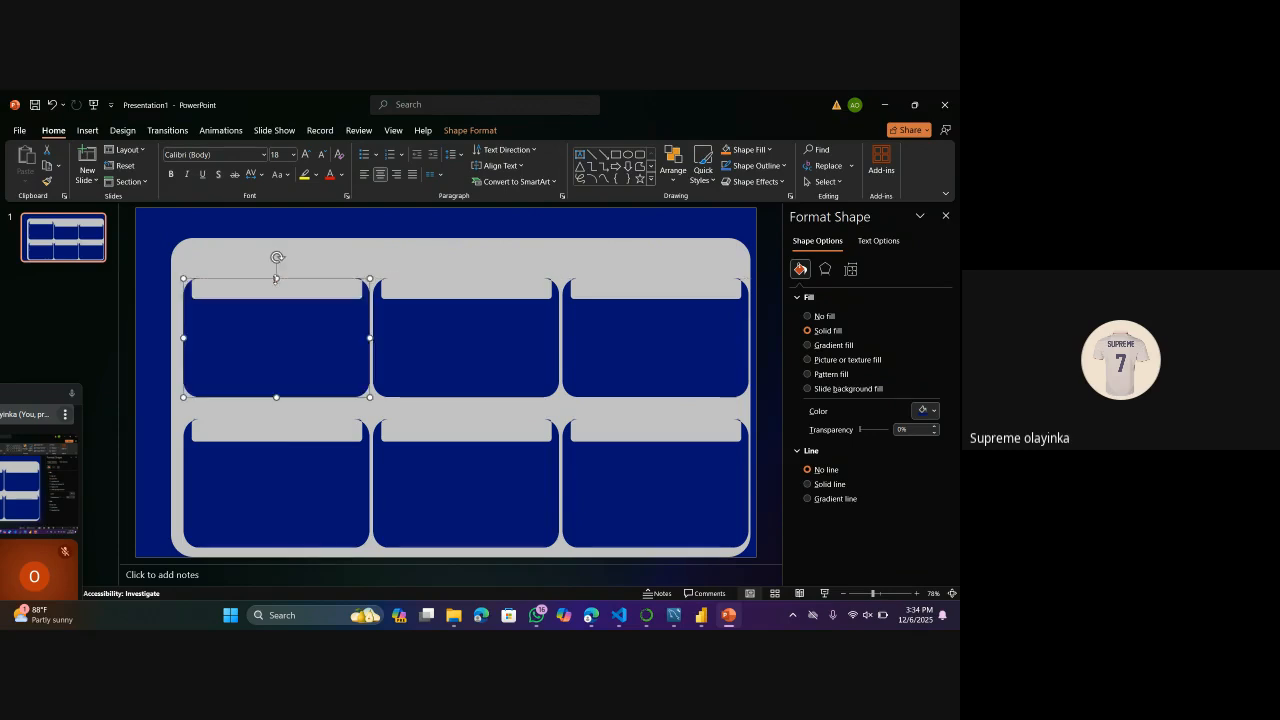
click(770, 296)
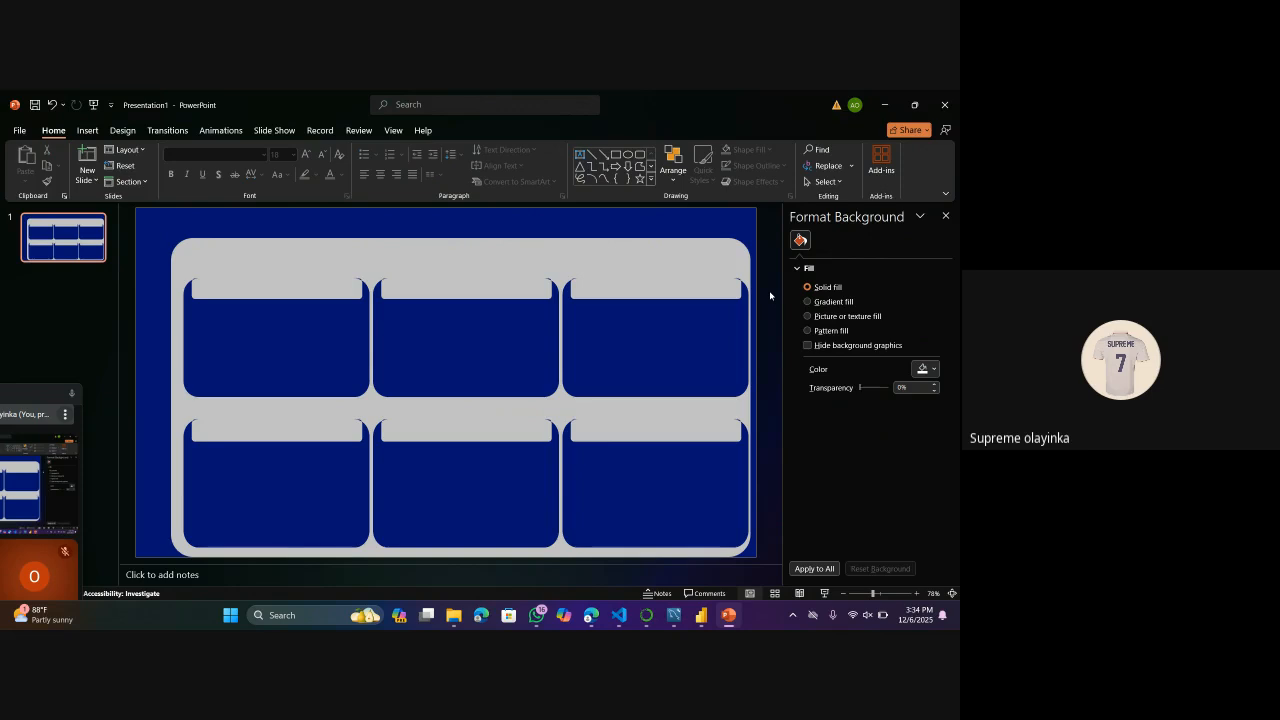
Search the stock icons for "home" and select the third icon, a solid house, for insertion.
click(477, 253)
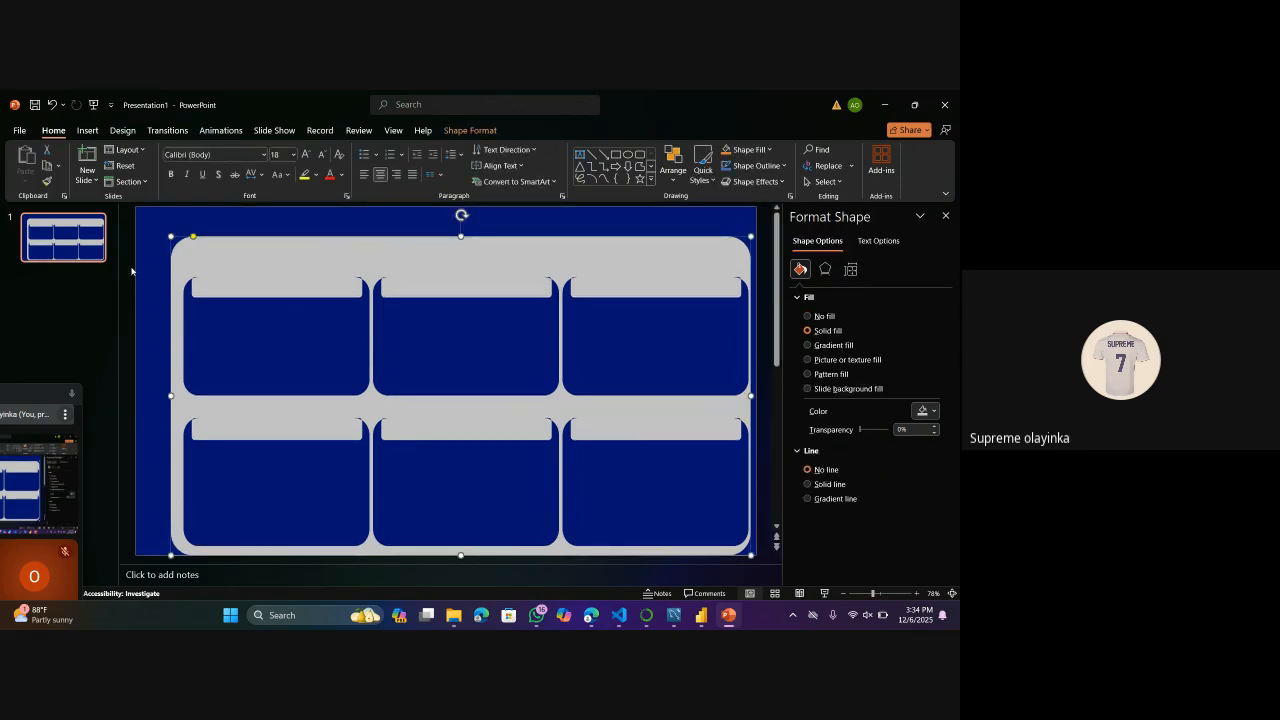
click(87, 131)
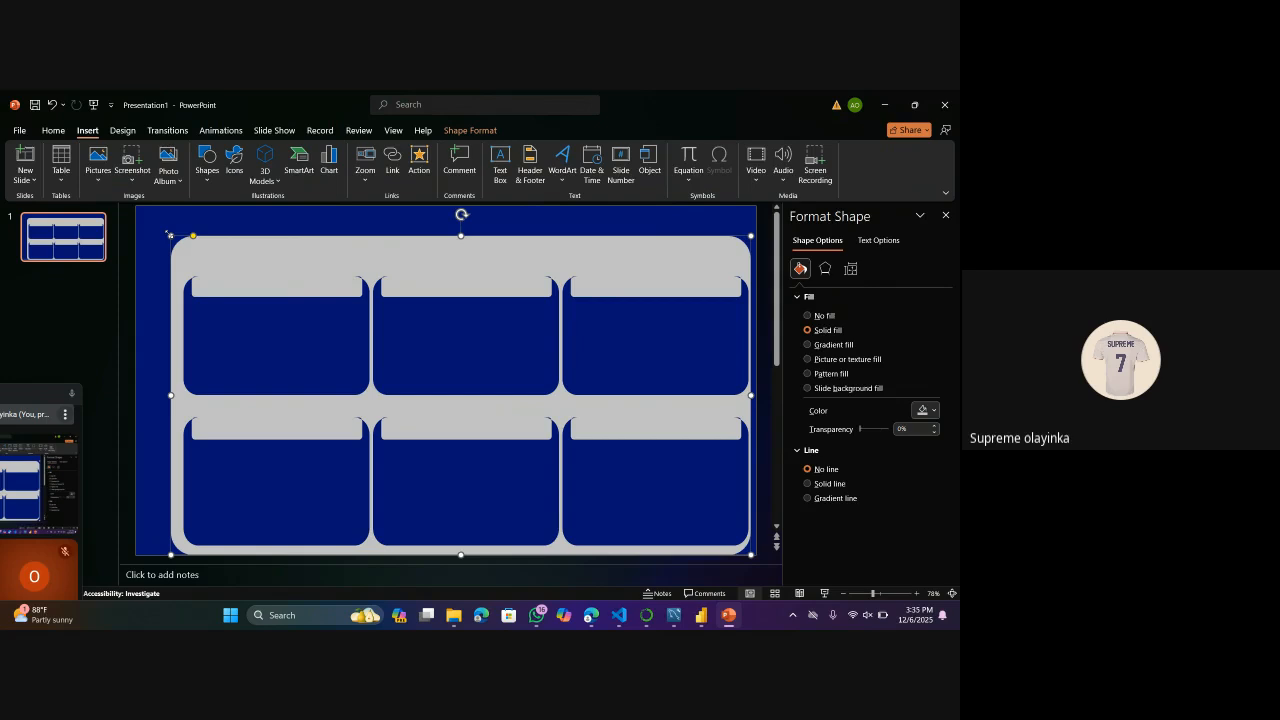
click(238, 160)
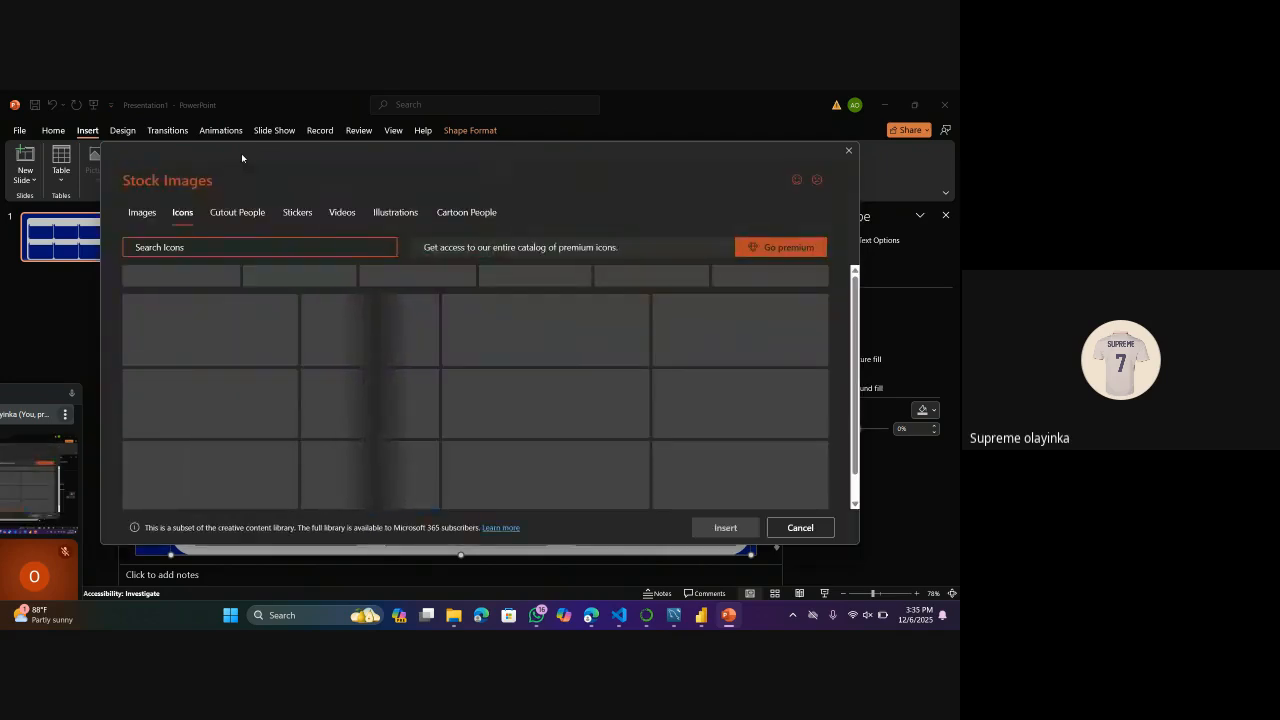
click(188, 249)
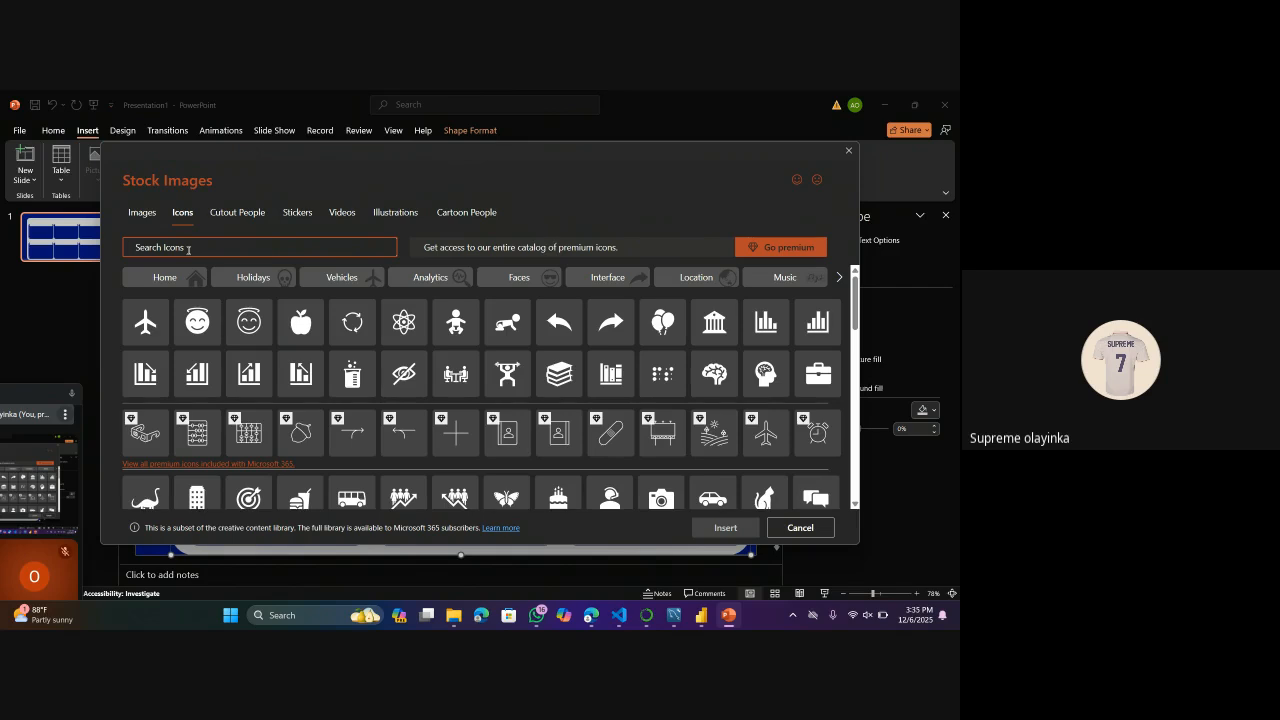
text(home)
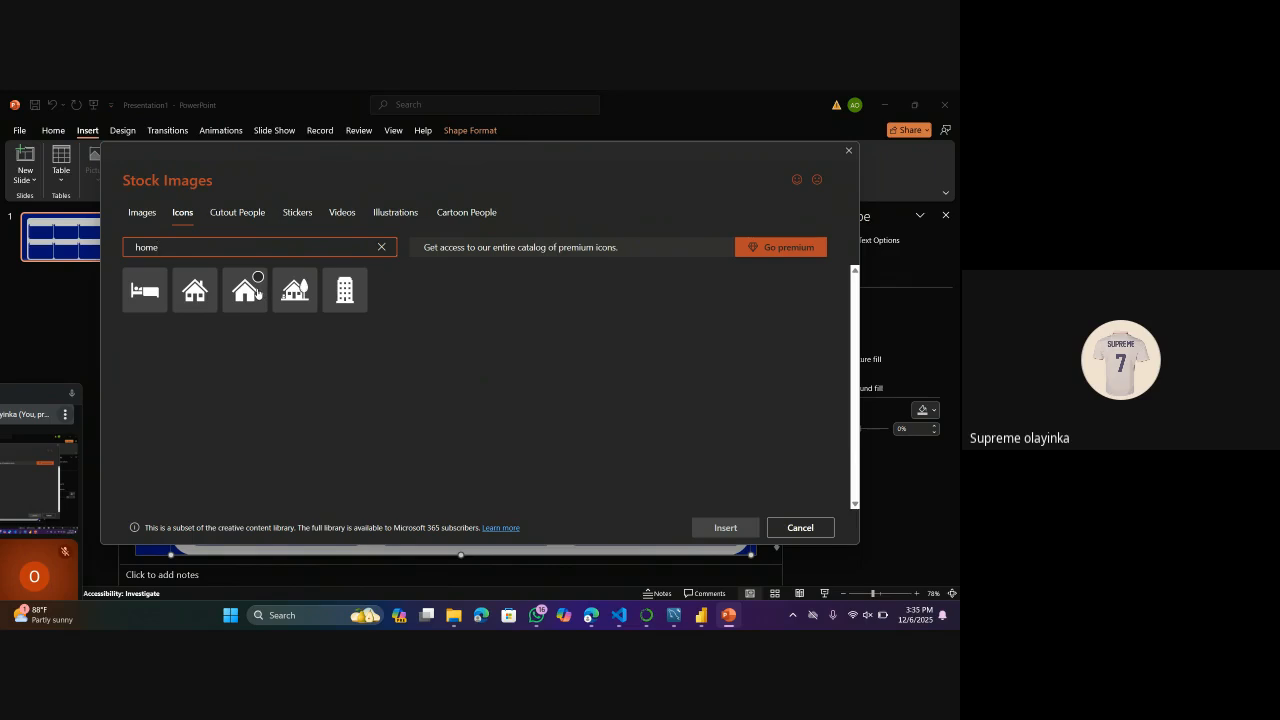
click(258, 278)
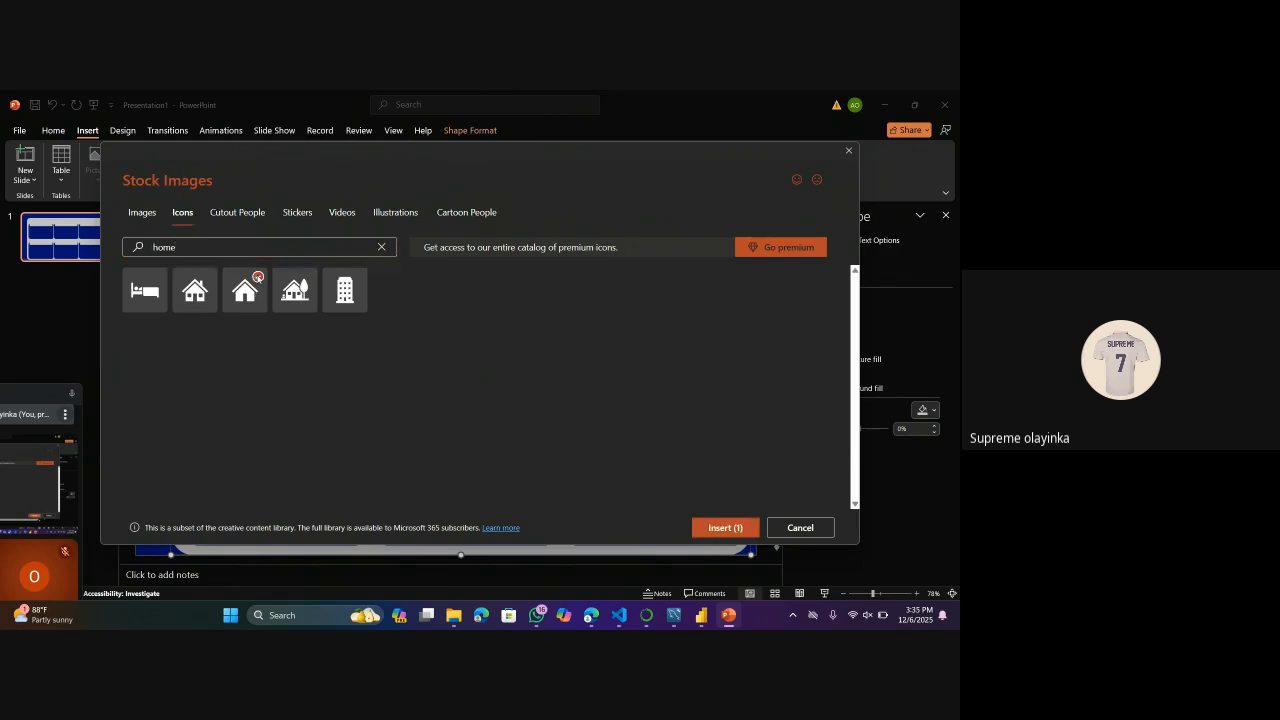
Insert the house icon, fill it light grey and fit it at about 0.51" in the blue strip beside the grey panel.
click(725, 527)
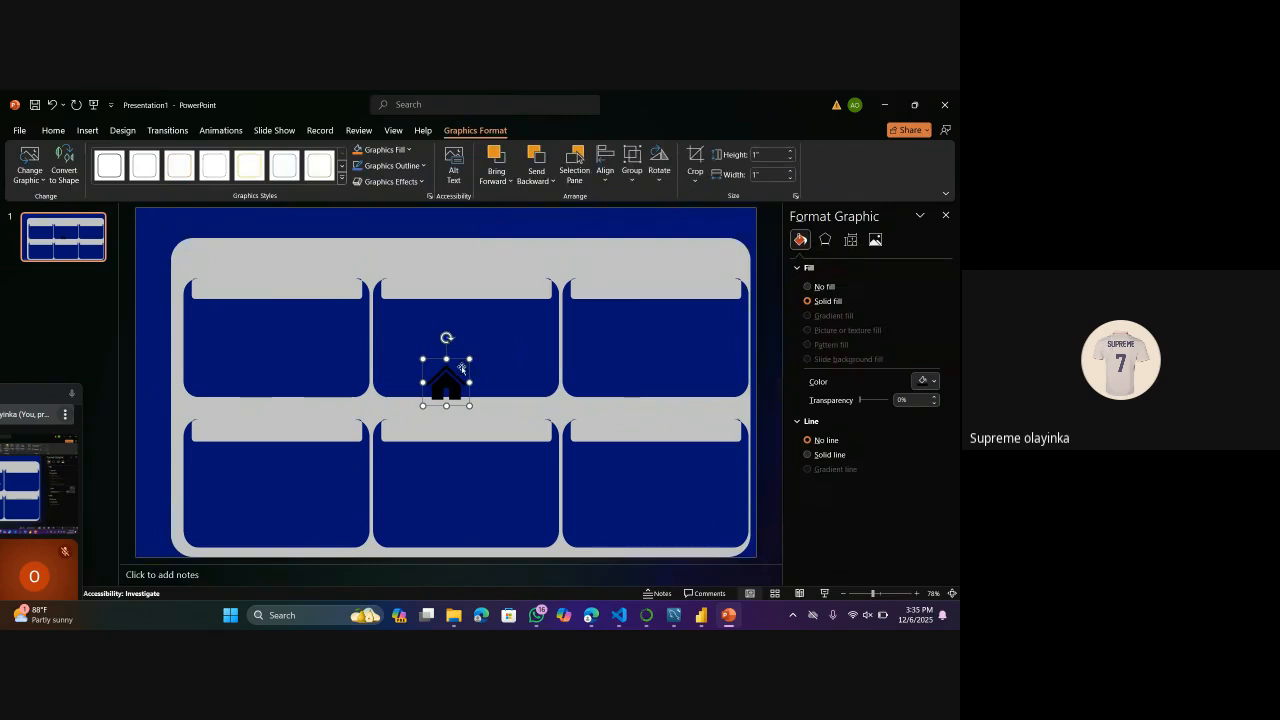
drag(456, 383, 238, 354)
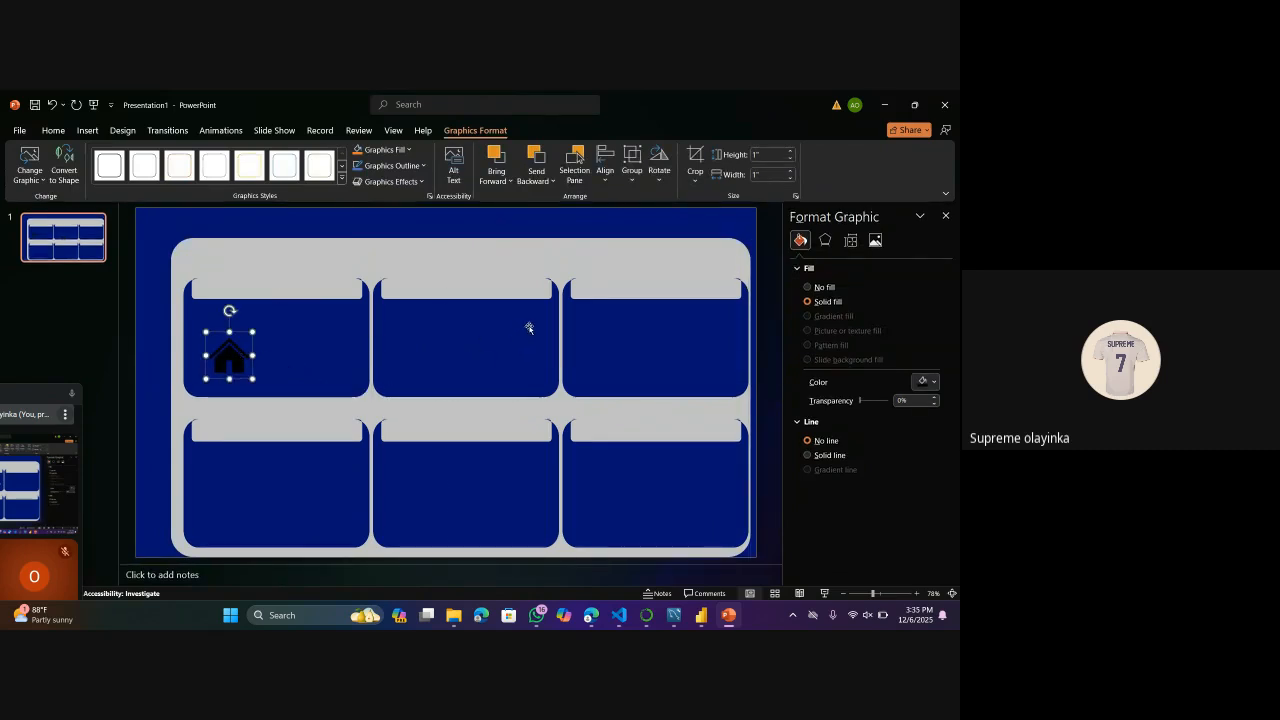
click(934, 381)
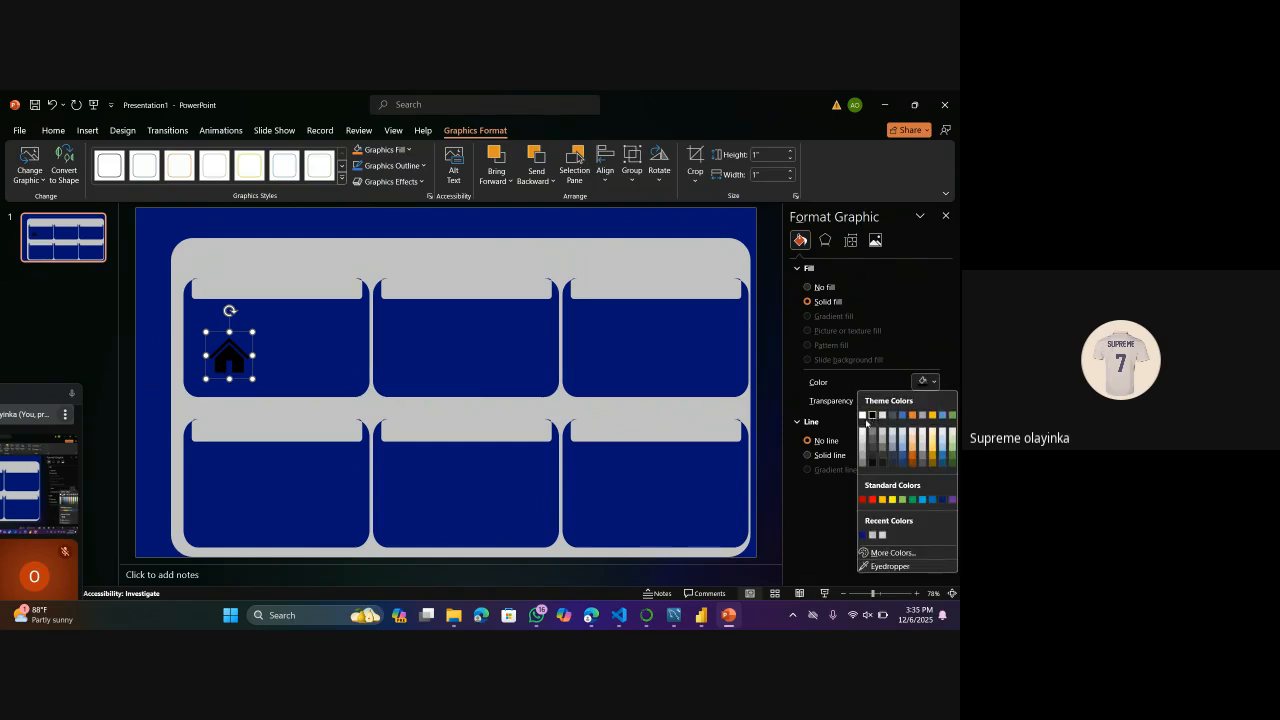
click(863, 452)
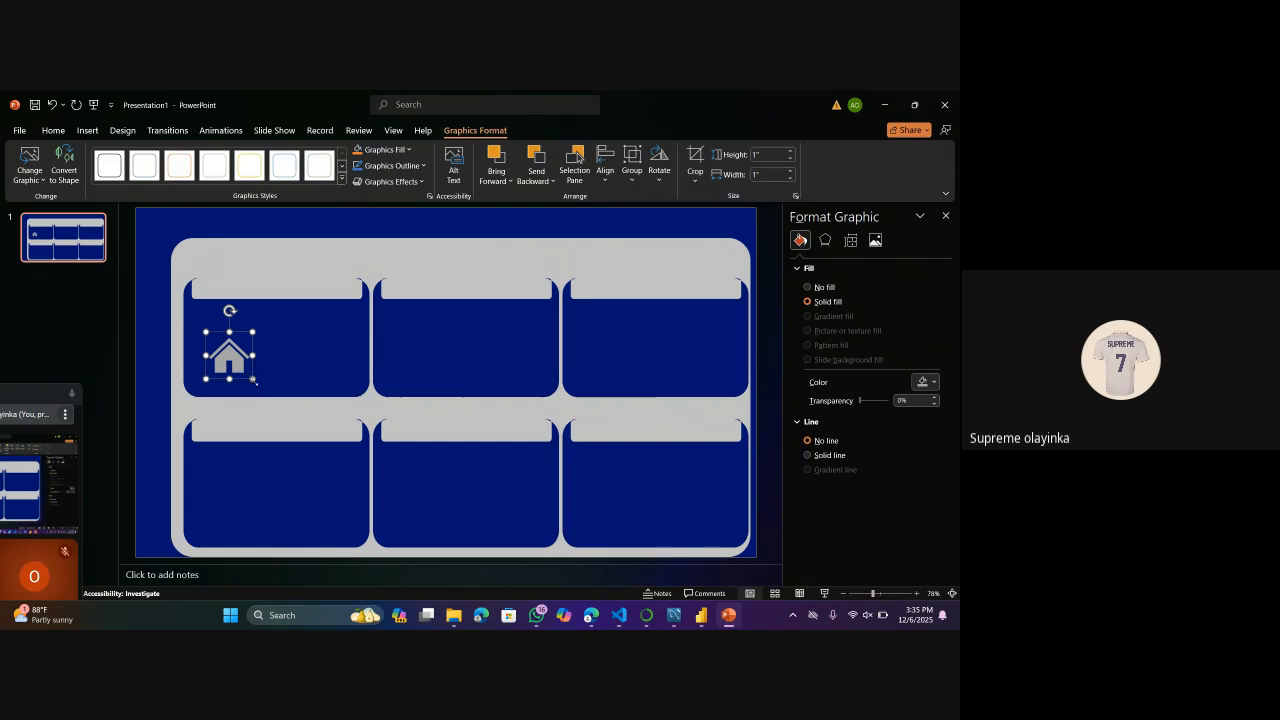
drag(253, 379, 153, 308)
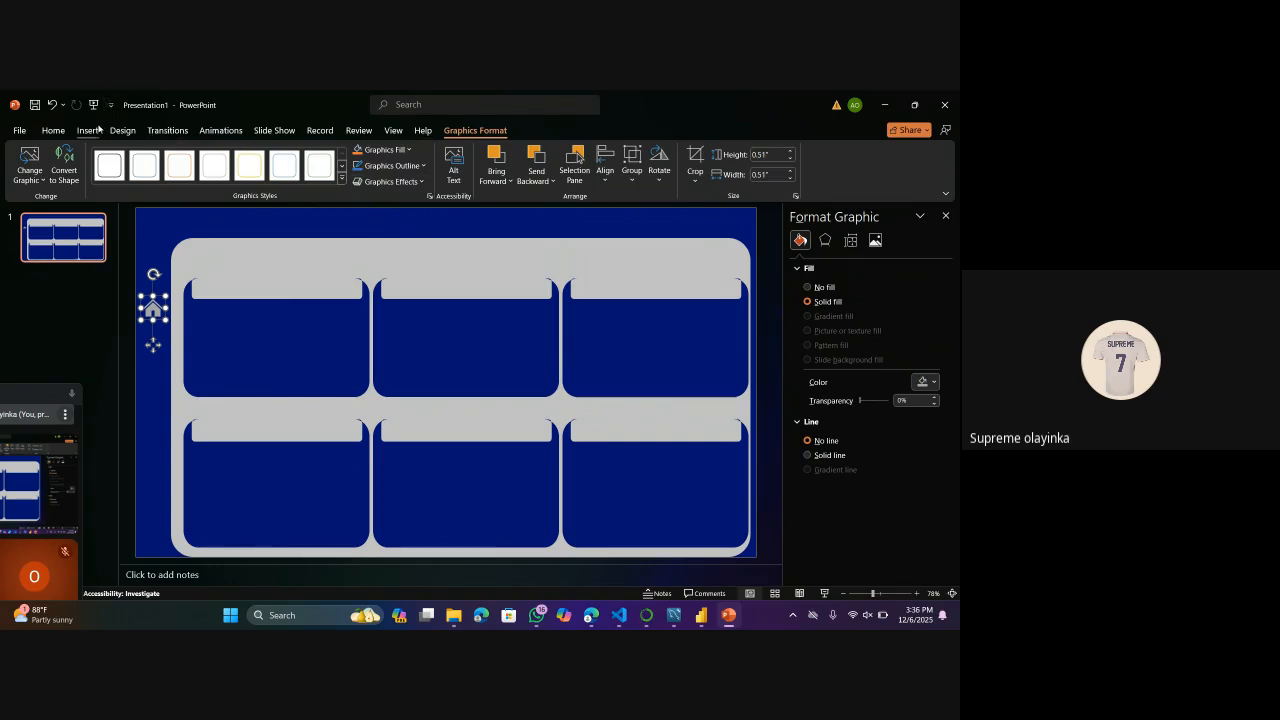
Insert the stock icons of a bar chart with axes and a row of books on a shelf.
click(89, 130)
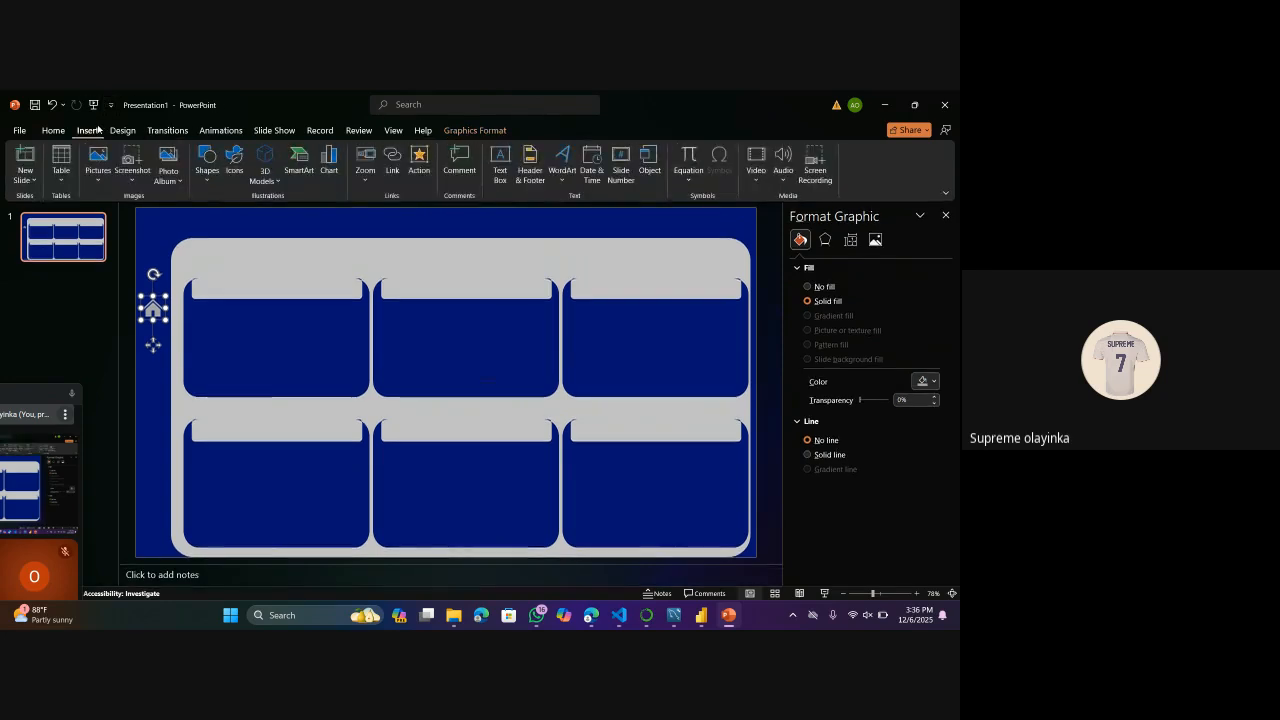
click(233, 160)
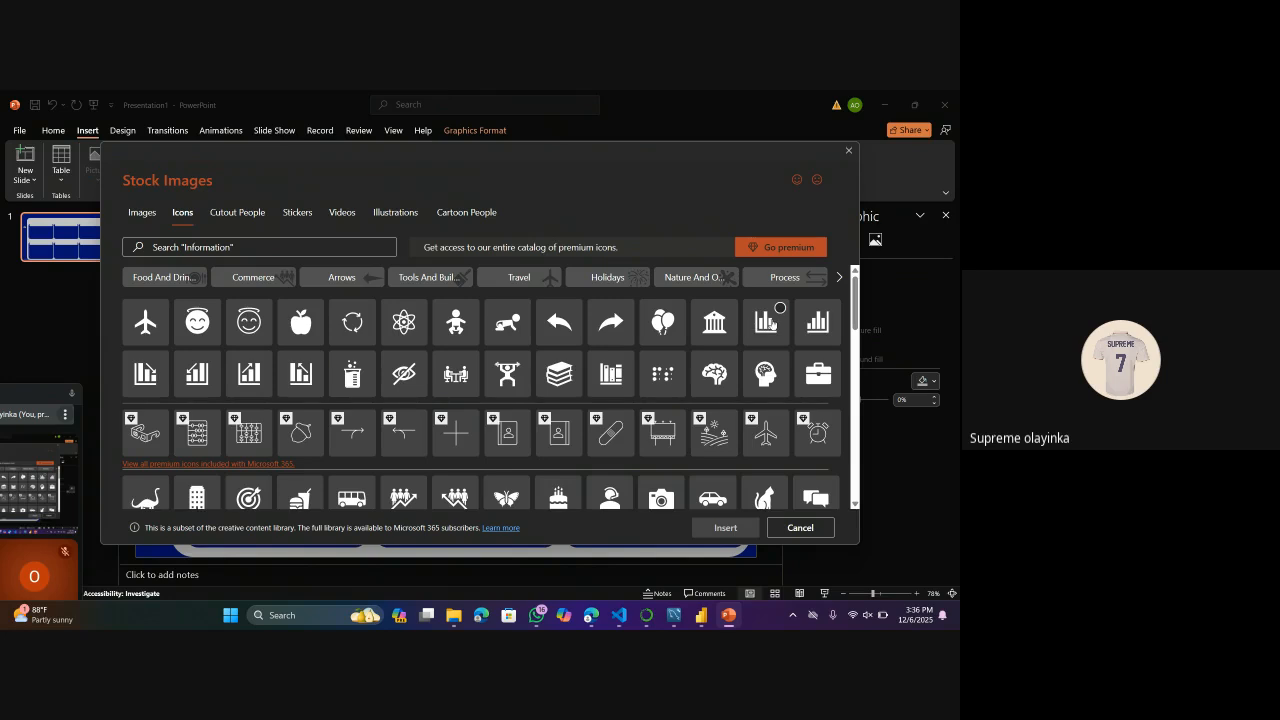
click(780, 309)
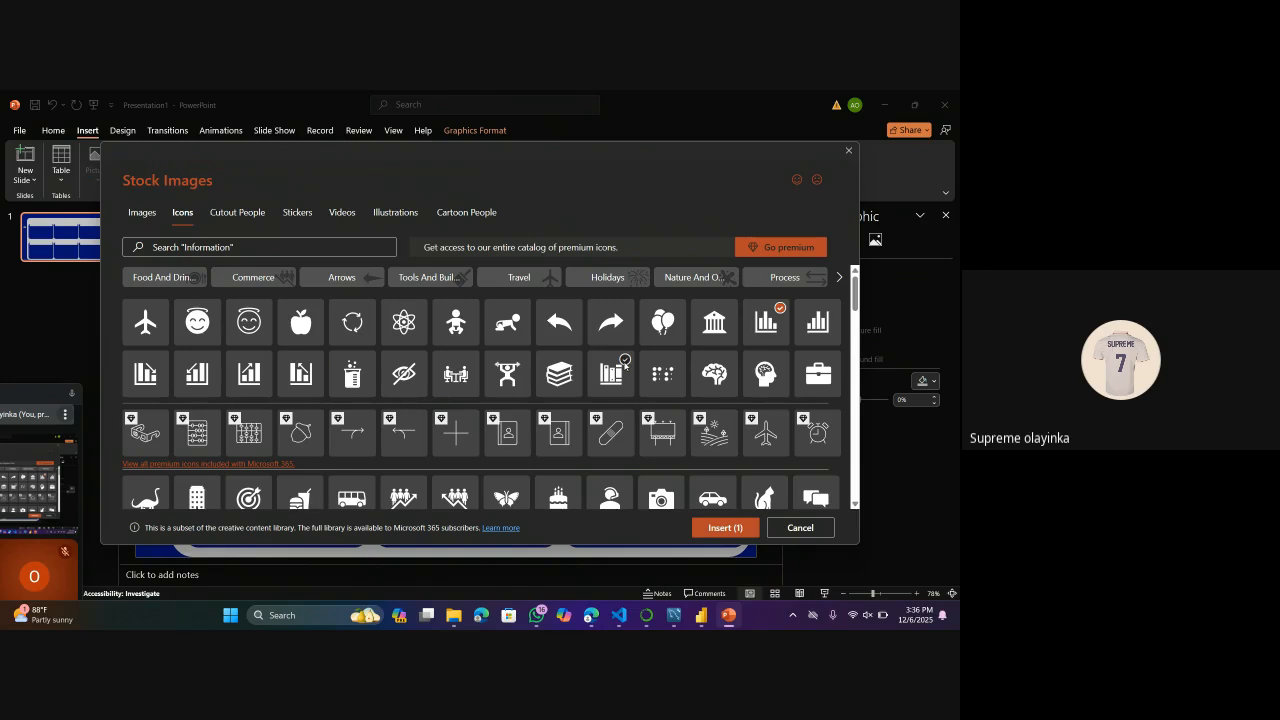
click(625, 361)
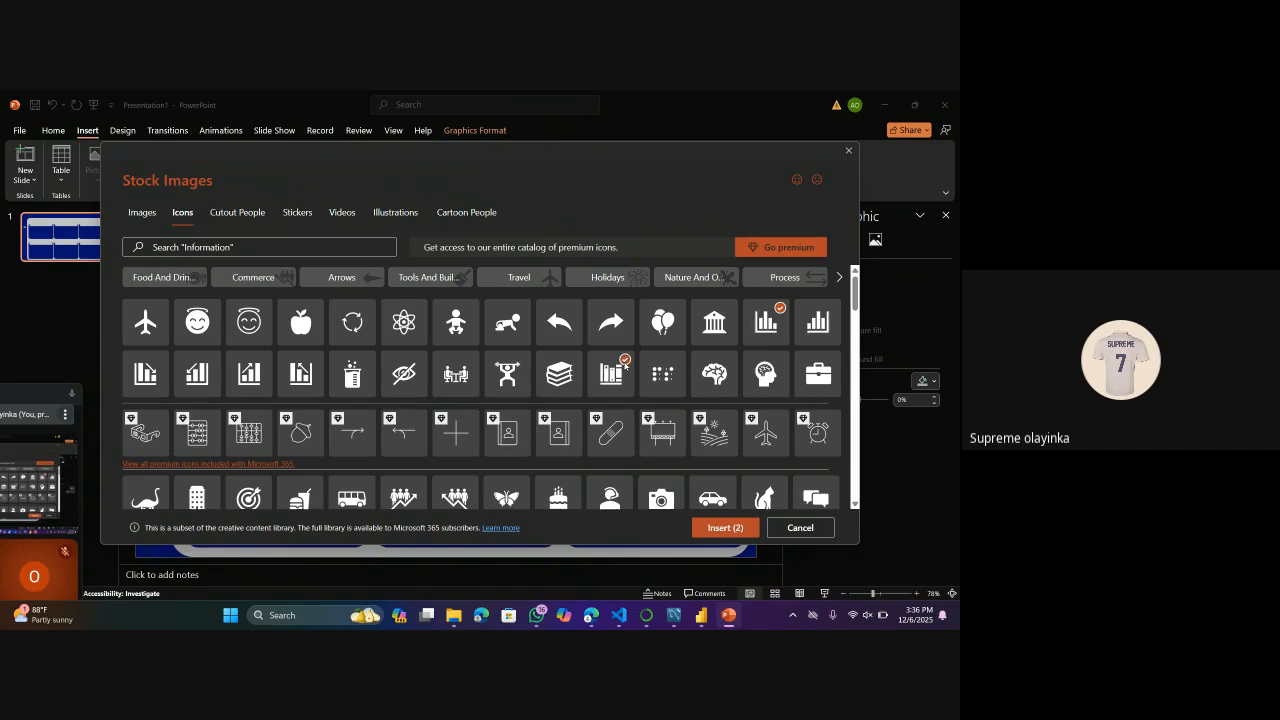
click(728, 527)
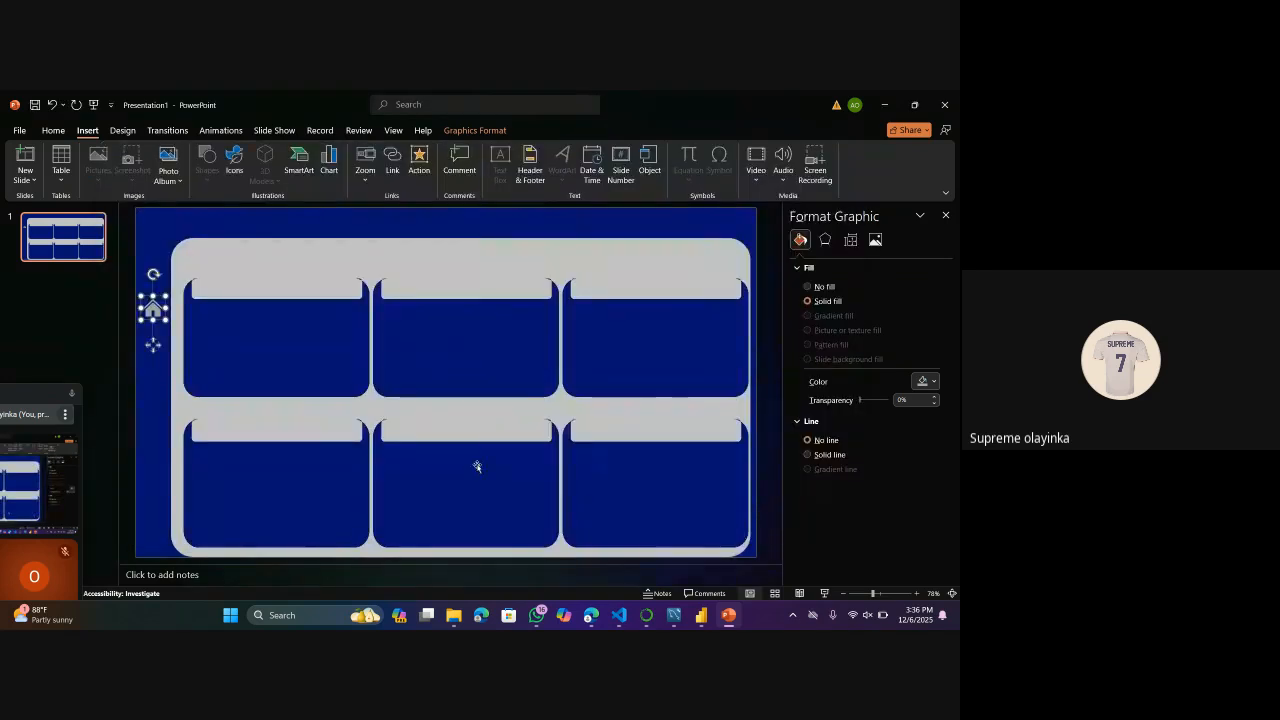
Fill the bar chart and books icons with light grey and move both below the house icon.
click(934, 381)
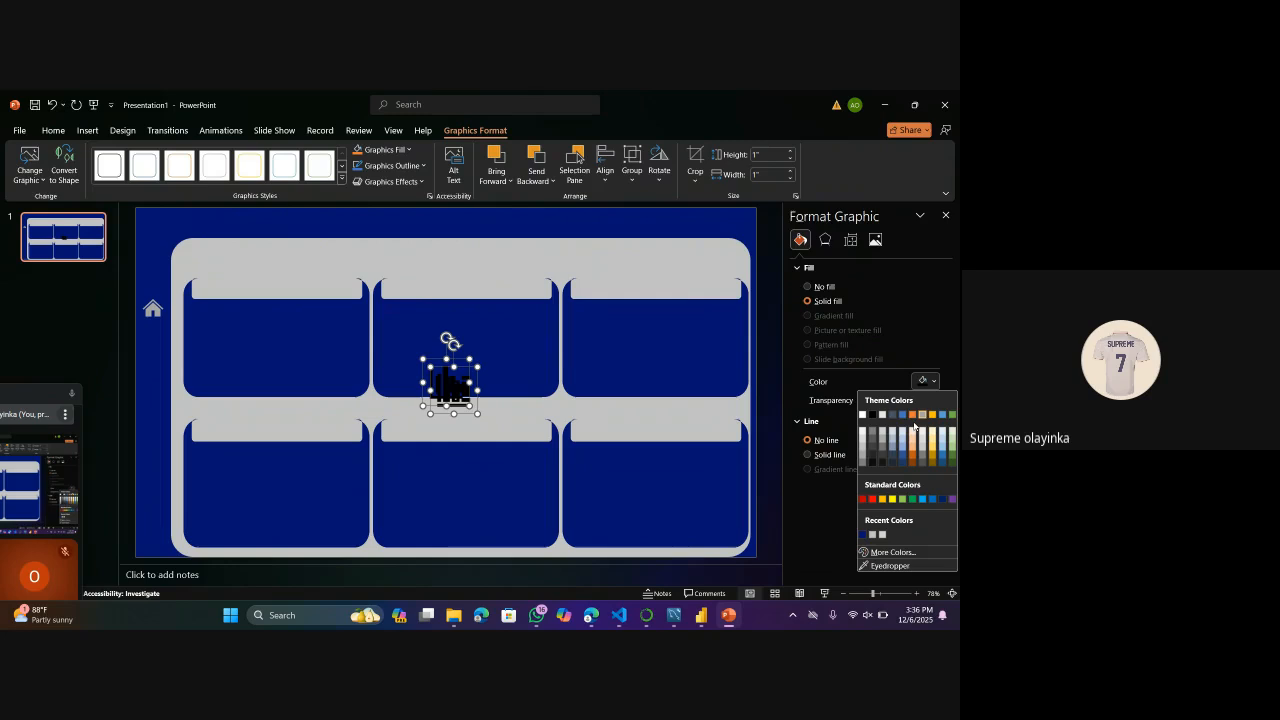
click(873, 535)
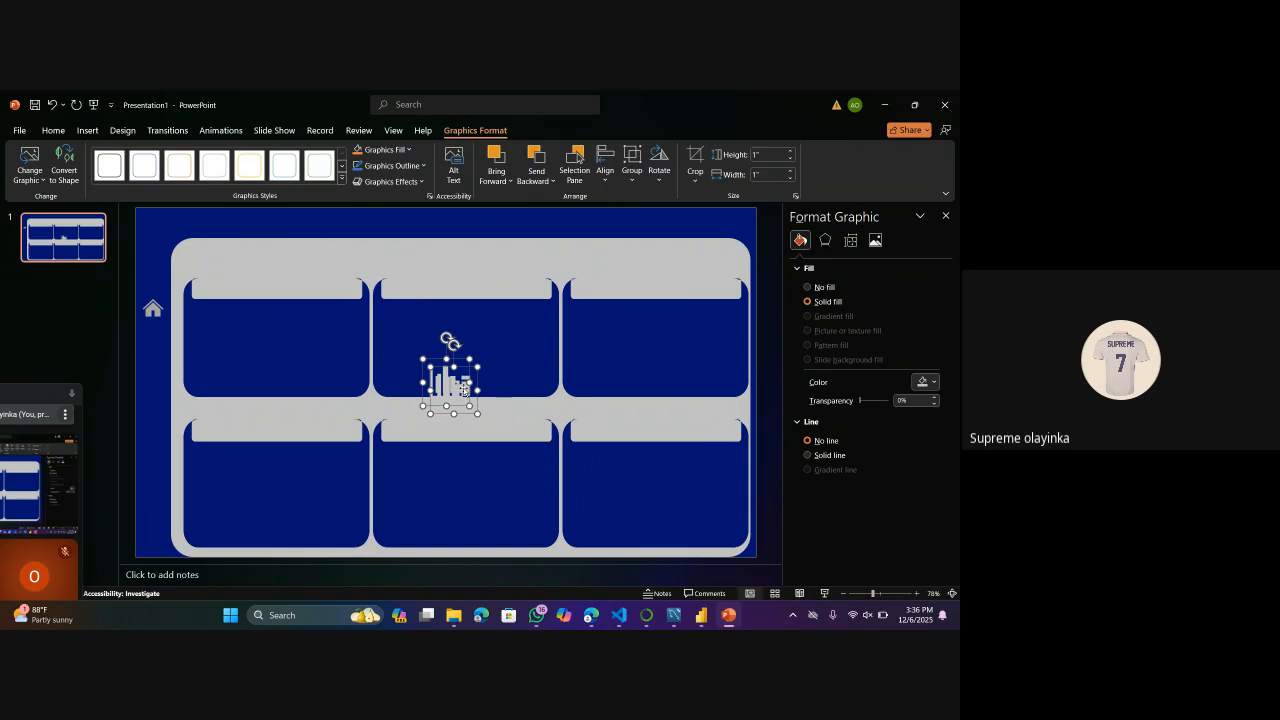
drag(463, 390, 168, 364)
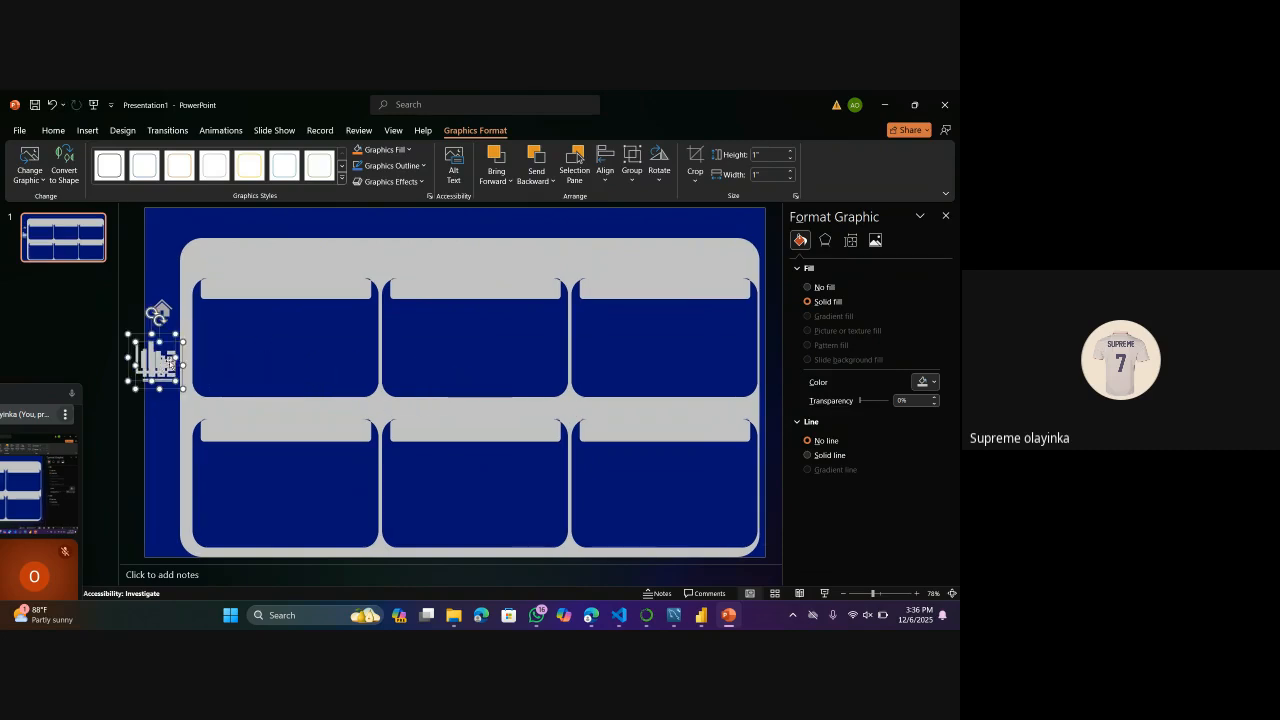
Shrink the books icon to about 0.59" and the bar chart icon to about 0.62", placing the chart lower in the blue strip.
click(186, 346)
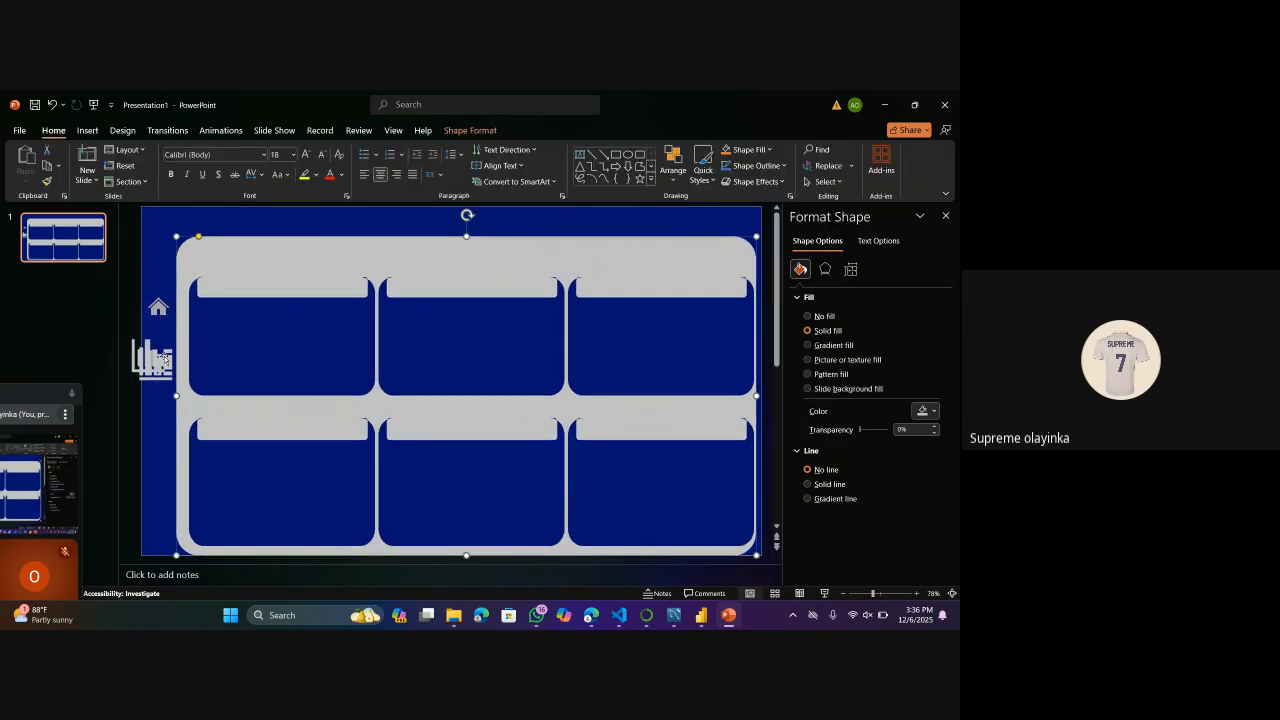
click(160, 358)
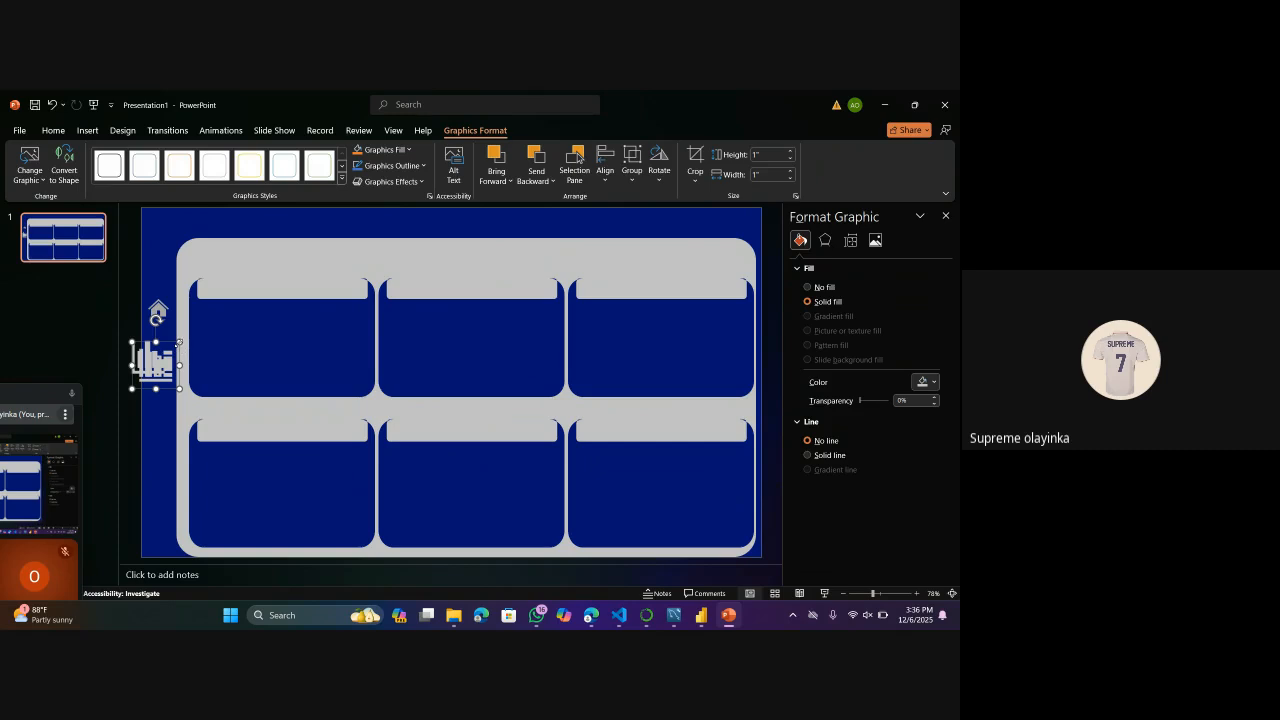
mouse_move(179, 342)
mouse_down()
mouse_move(162, 359)
mouse_move(170, 338)
mouse_up()
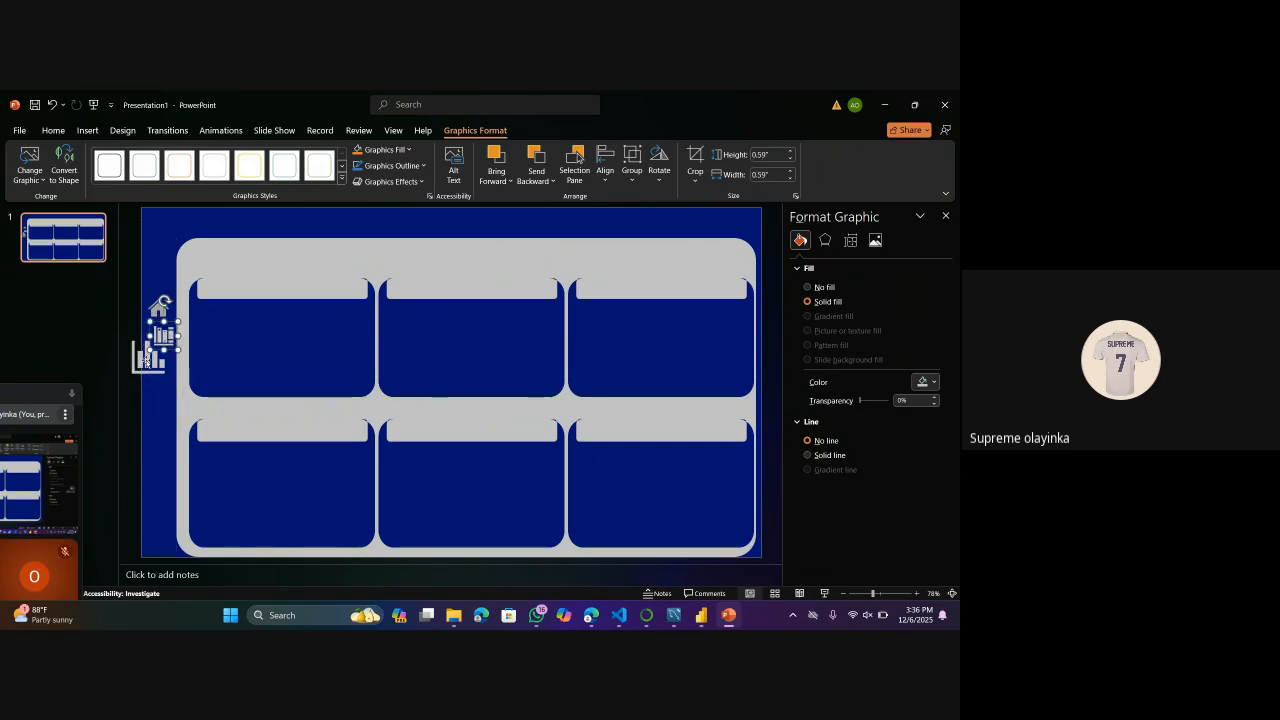
click(148, 358)
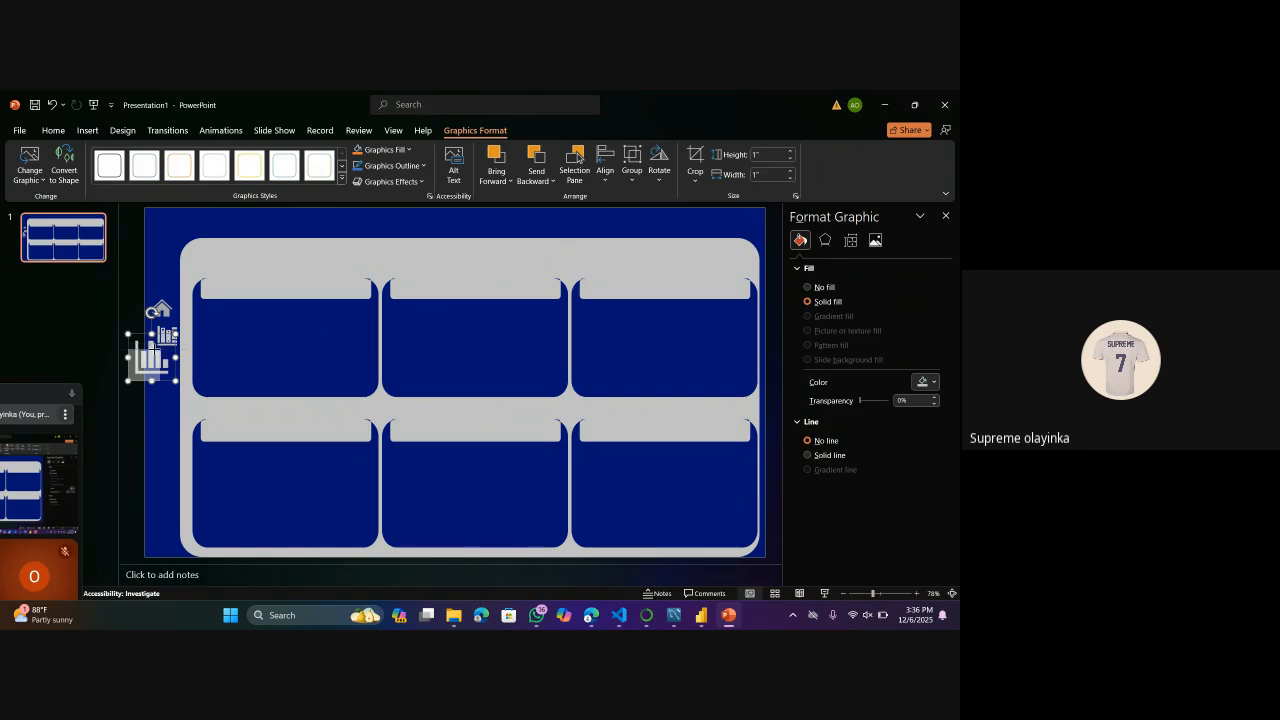
drag(155, 349, 162, 408)
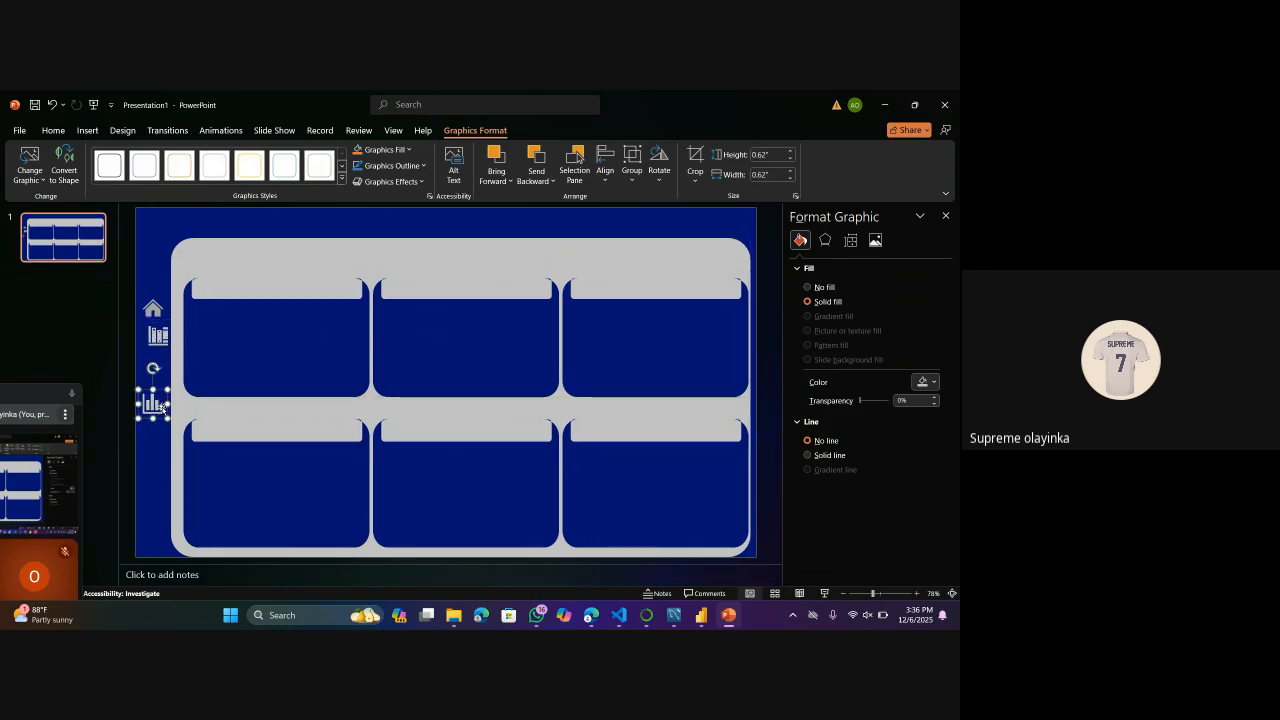
Arrange the house, books and bar chart icons in an evenly spaced column, undoing the accidental shift of the blue background.
drag(162, 344, 155, 358)
click(155, 372)
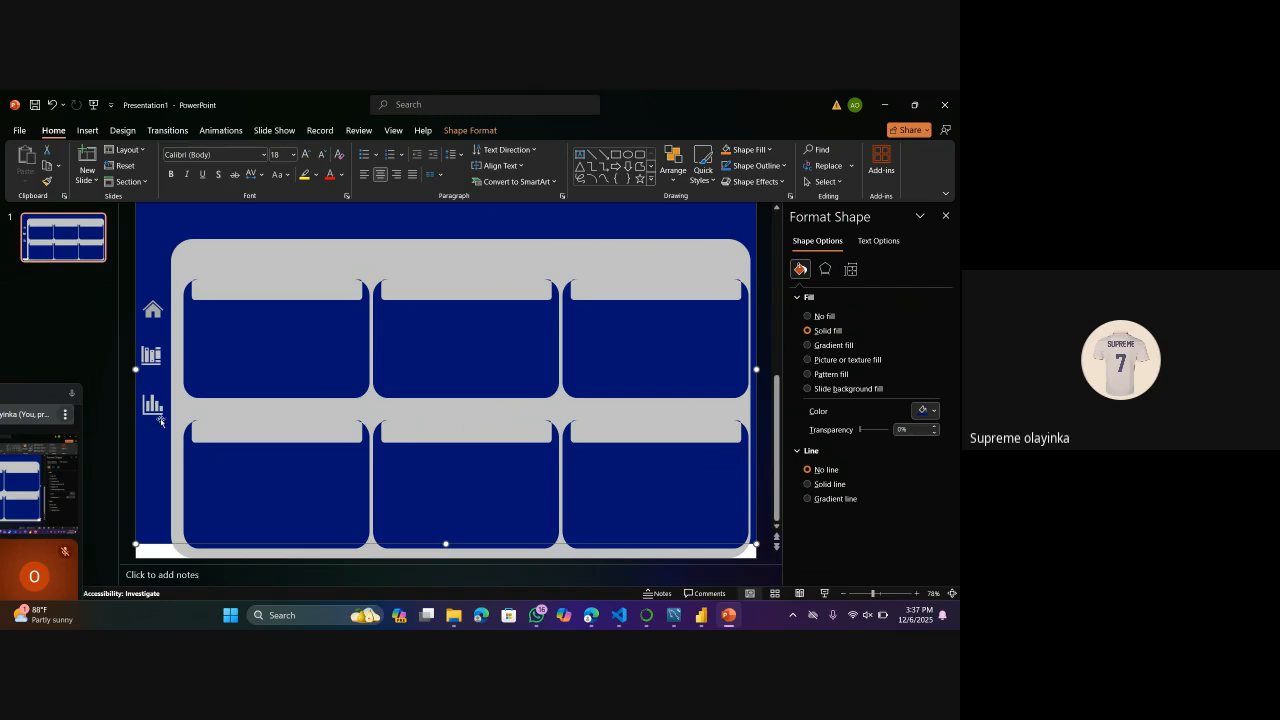
key(ctrl+z)
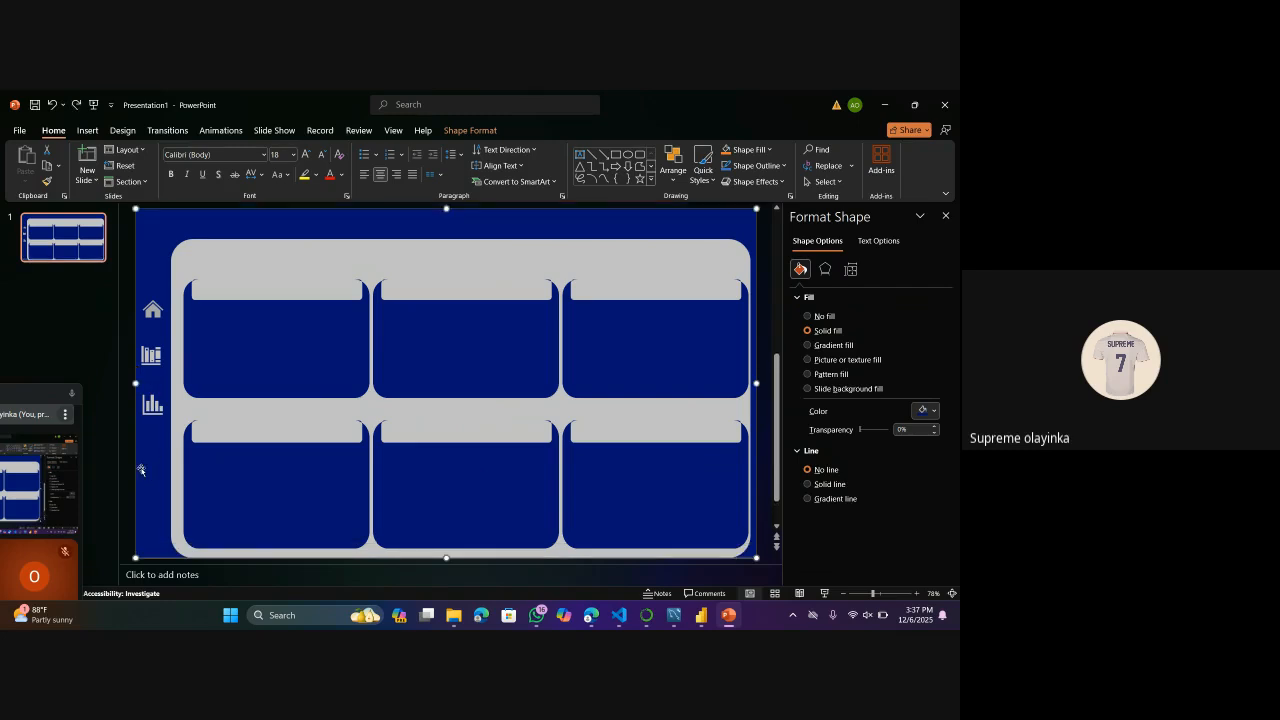
click(150, 405)
drag(148, 405, 148, 400)
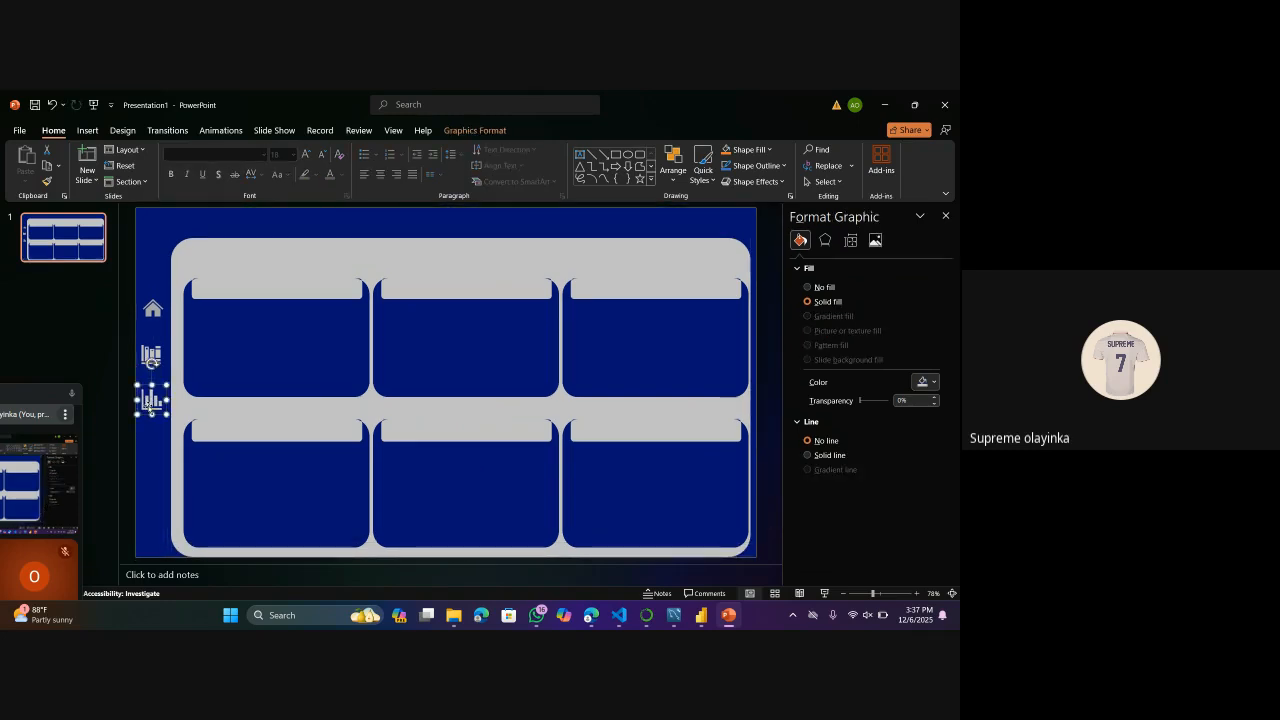
drag(155, 312, 152, 318)
click(123, 437)
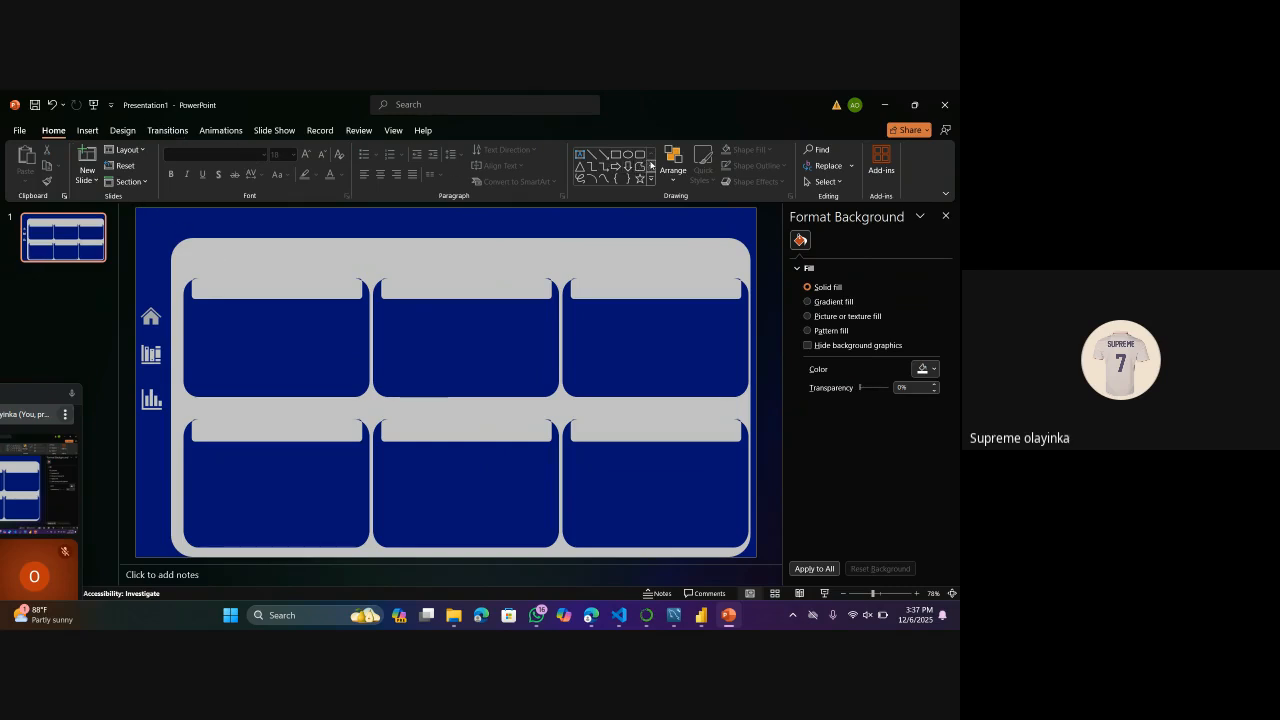
Draw a rounded rectangle about 0.33" high and 0.65" wide near the lower end of the blue strip.
click(88, 130)
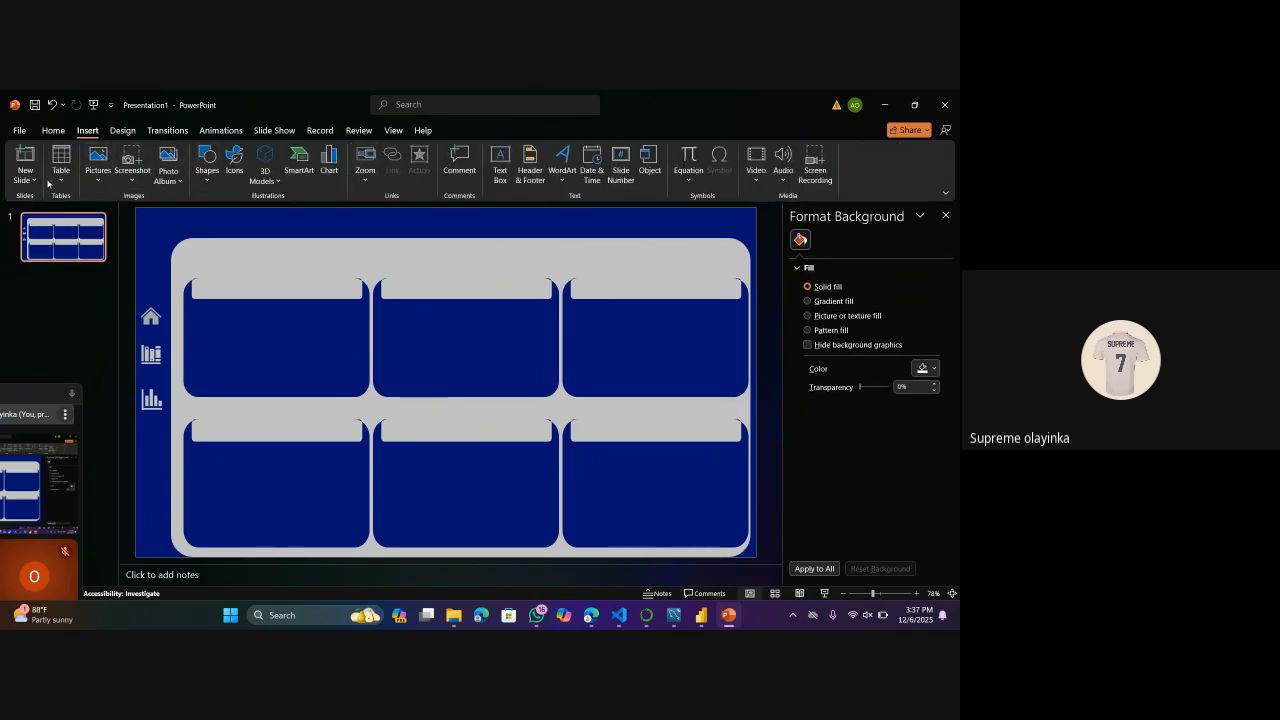
click(210, 180)
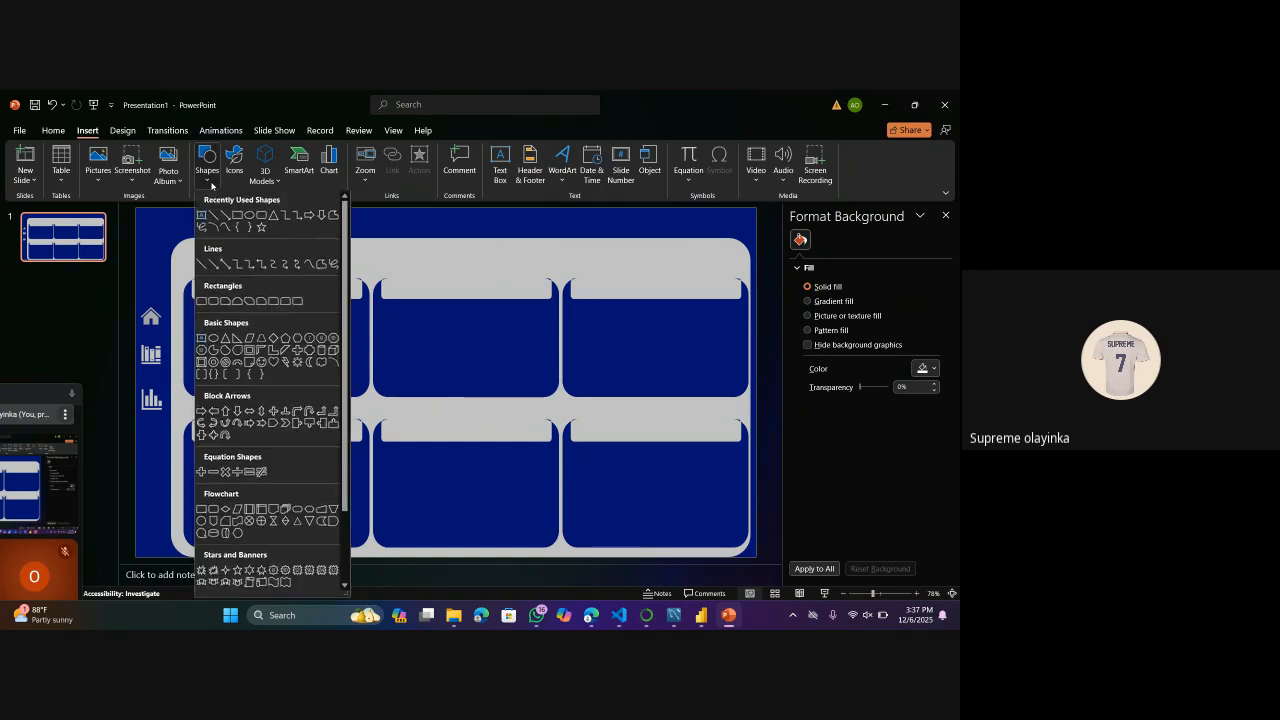
click(258, 214)
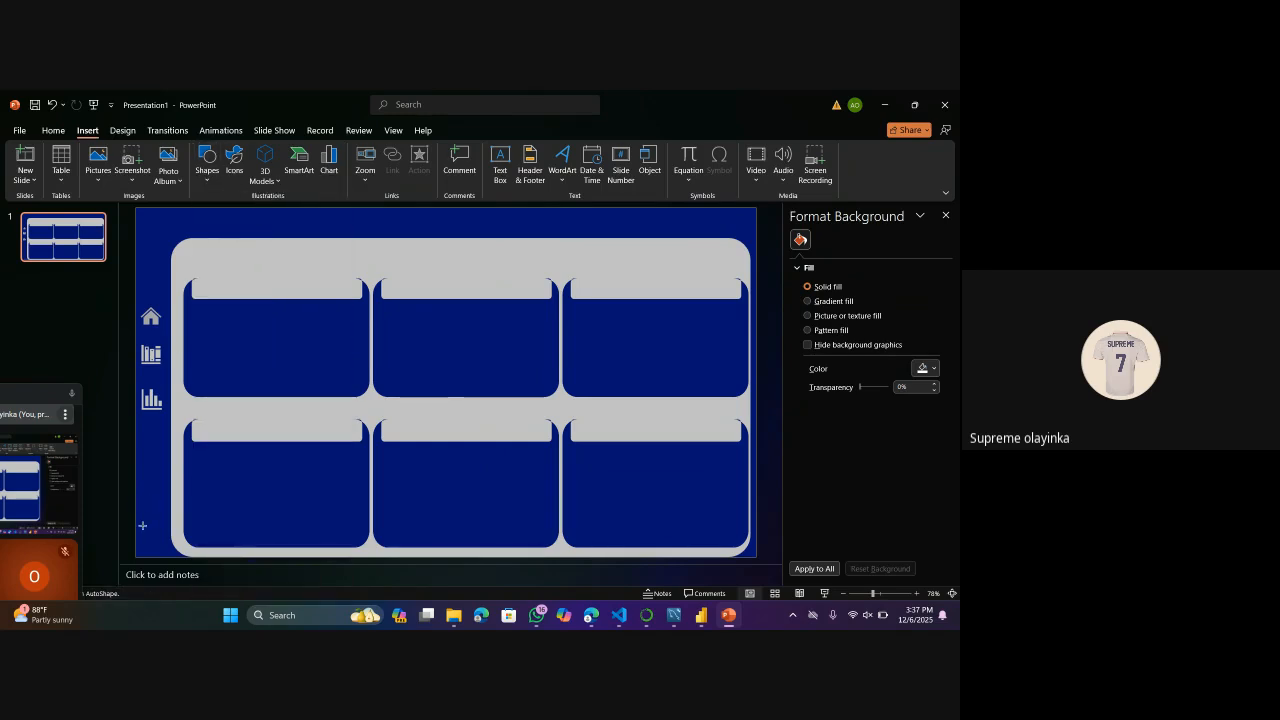
drag(139, 519, 170, 537)
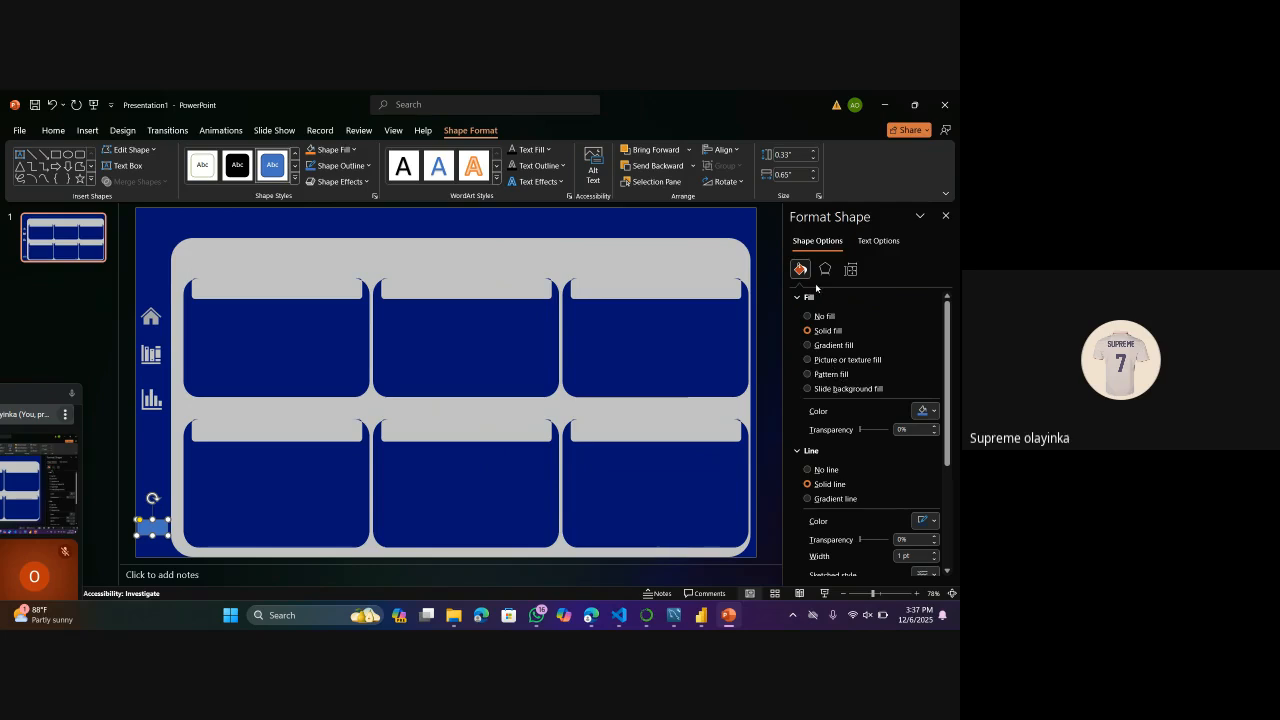
Give the small rounded rectangle no outline and a standard red fill, and centre it in the blue strip.
click(808, 469)
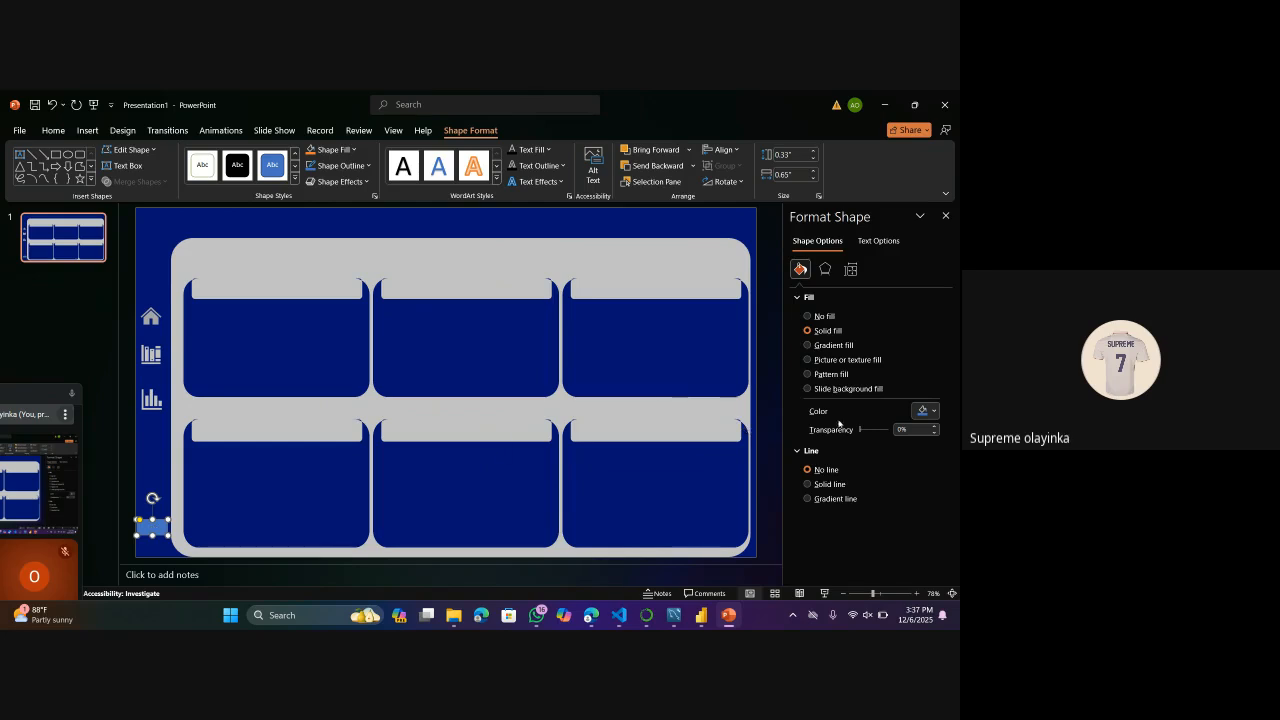
click(935, 411)
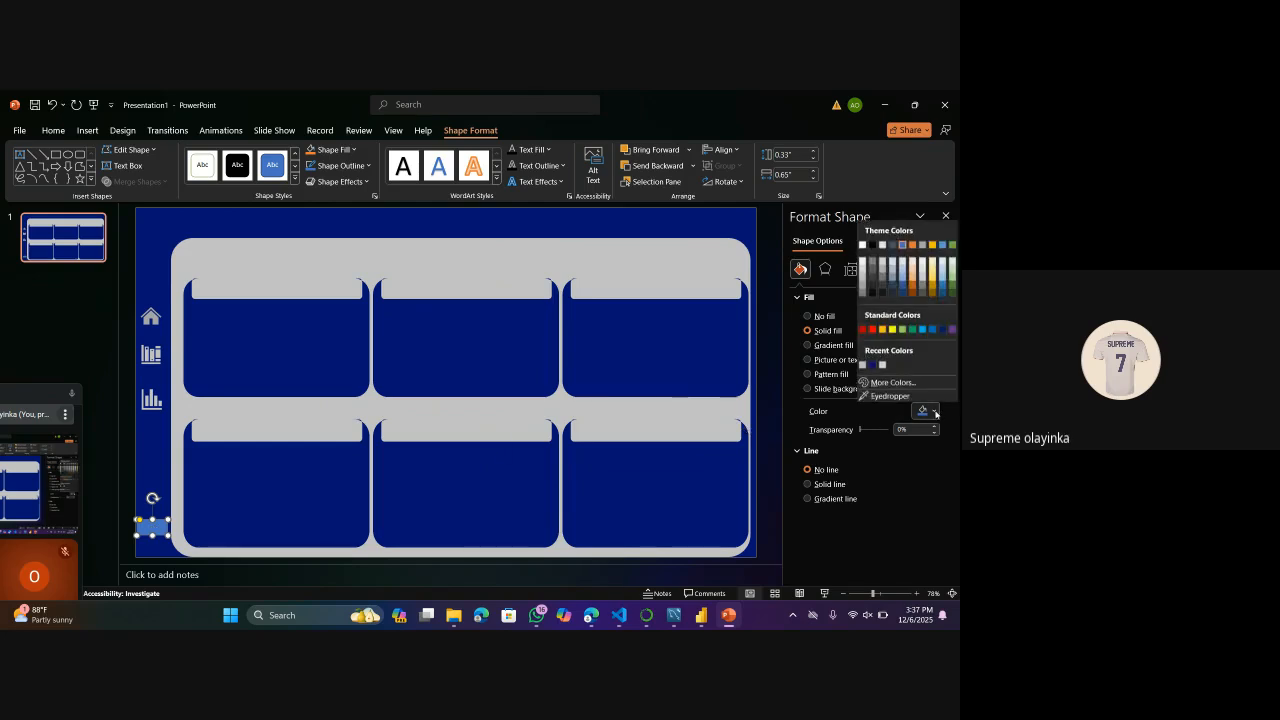
click(871, 329)
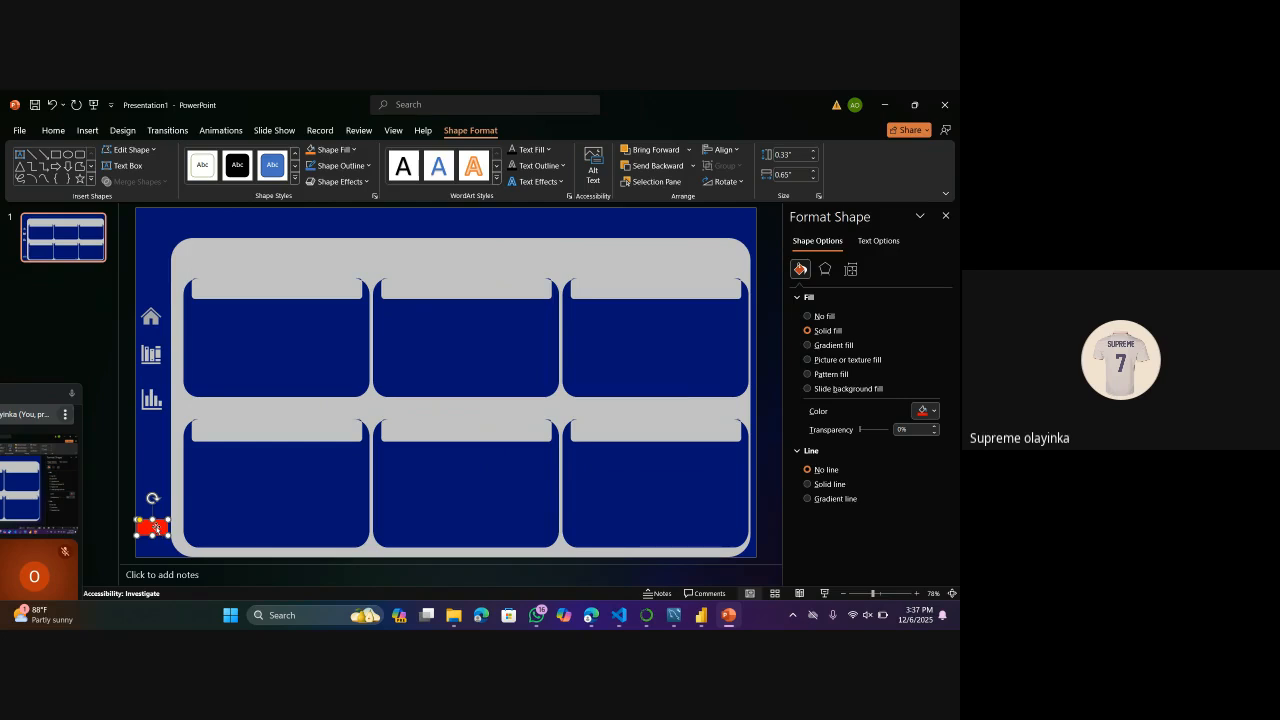
drag(157, 526, 158, 524)
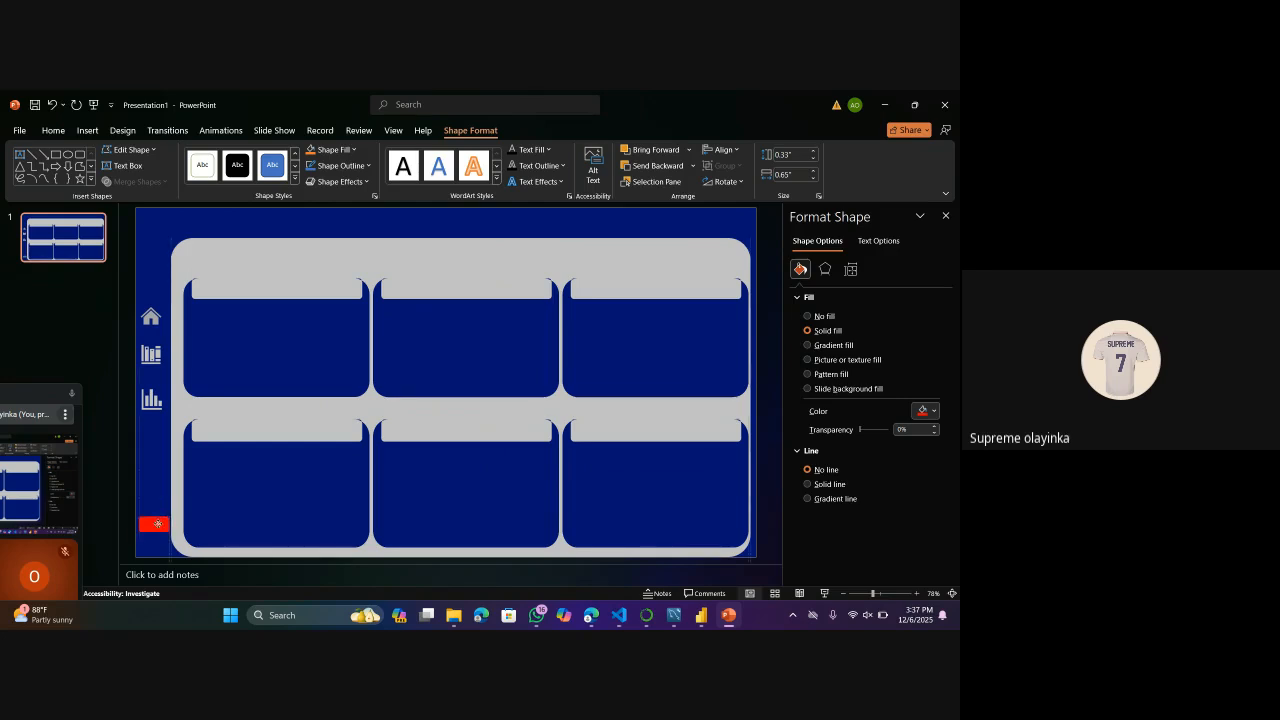
click(113, 474)
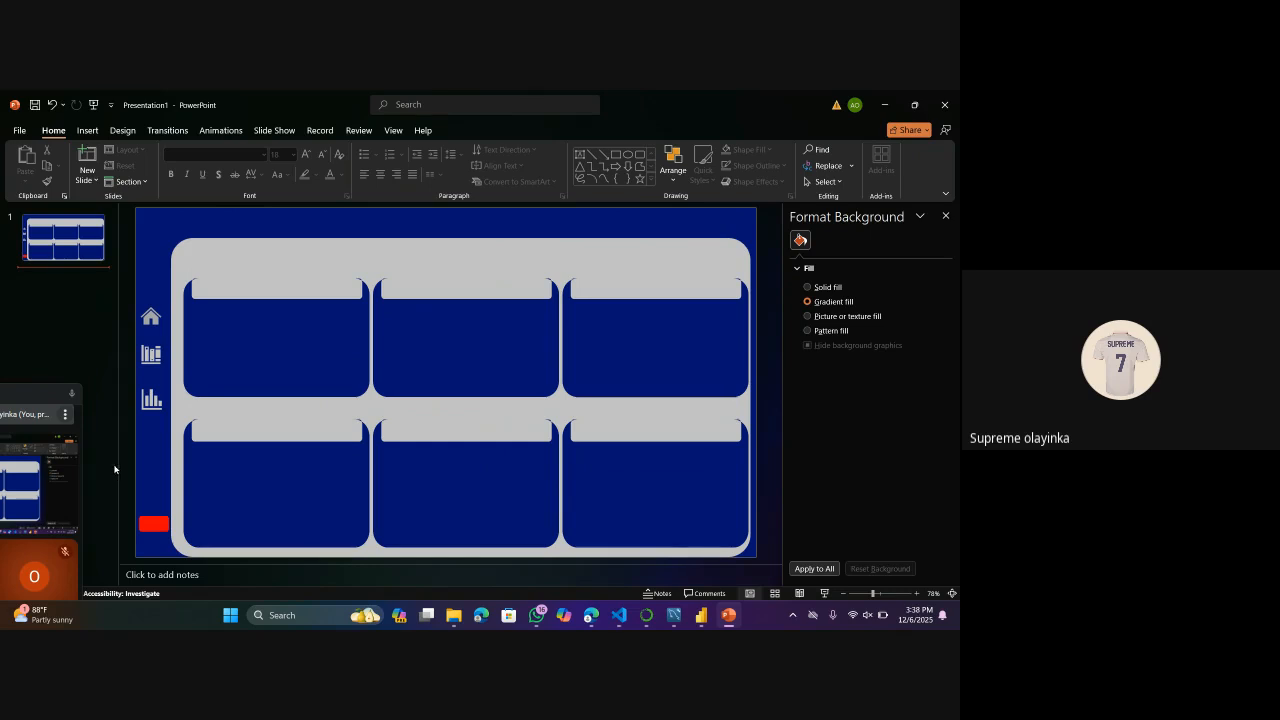
click(88, 131)
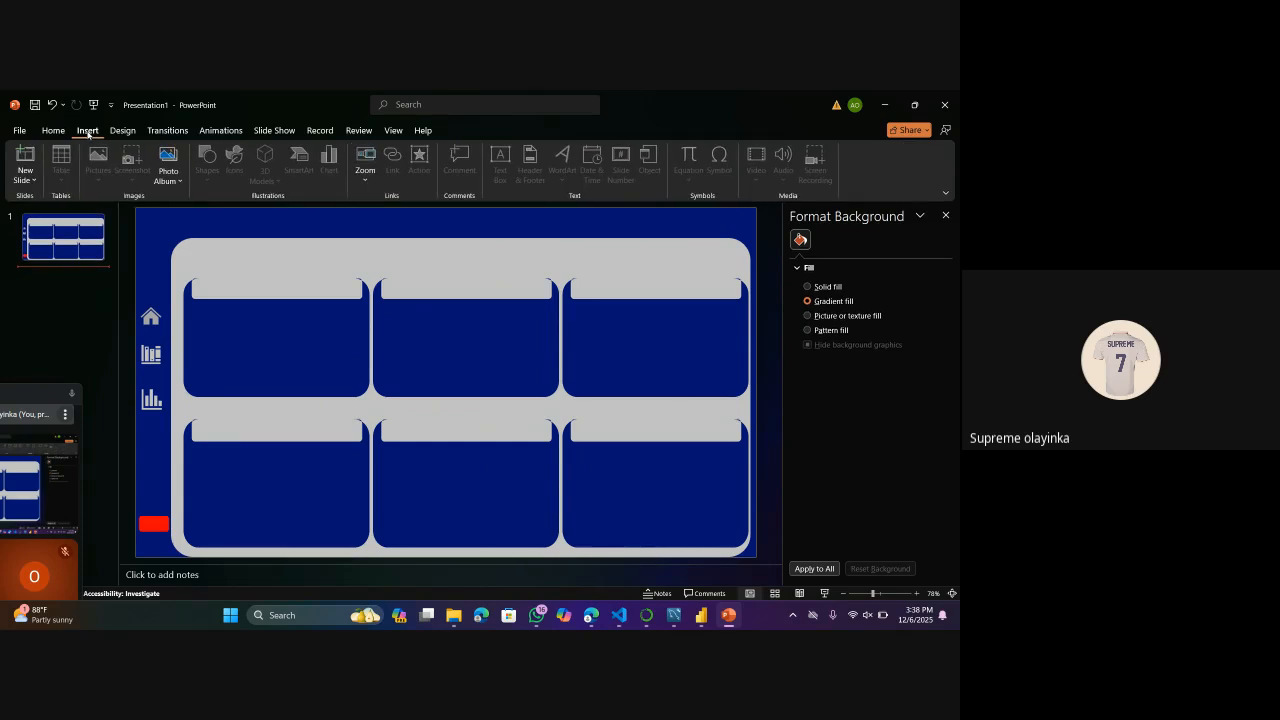
double_click(88, 131)
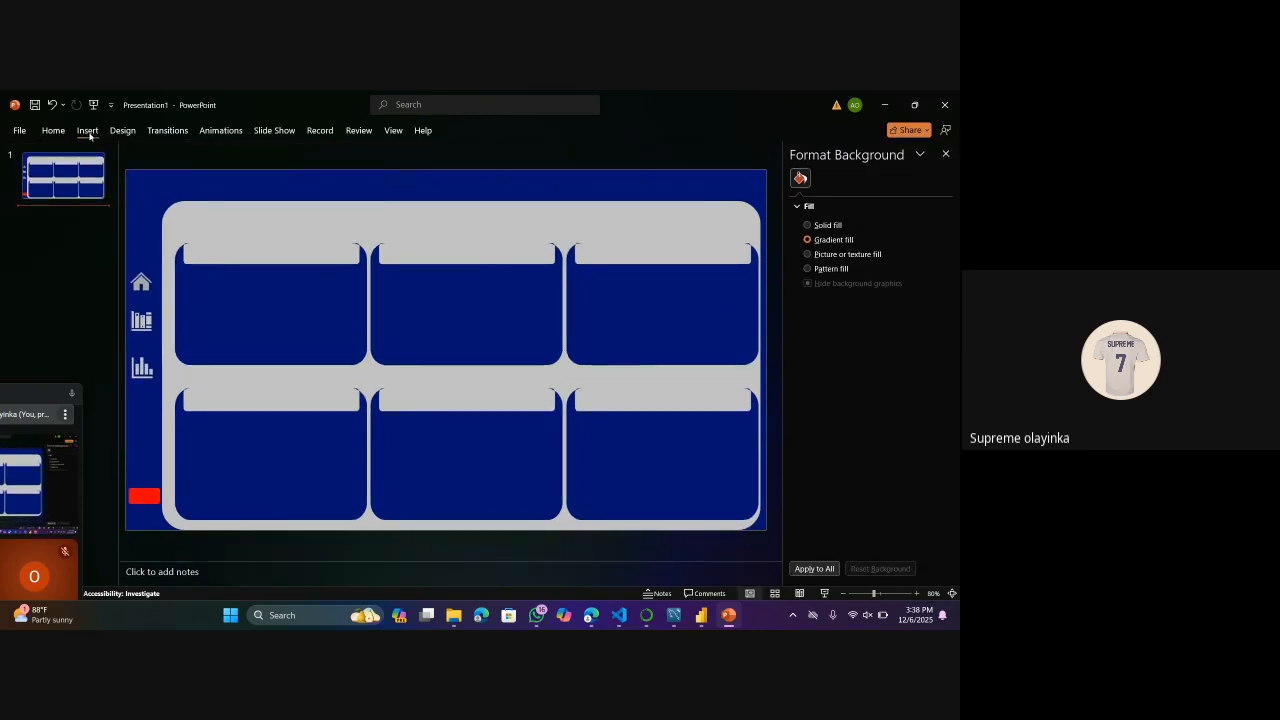
click(78, 135)
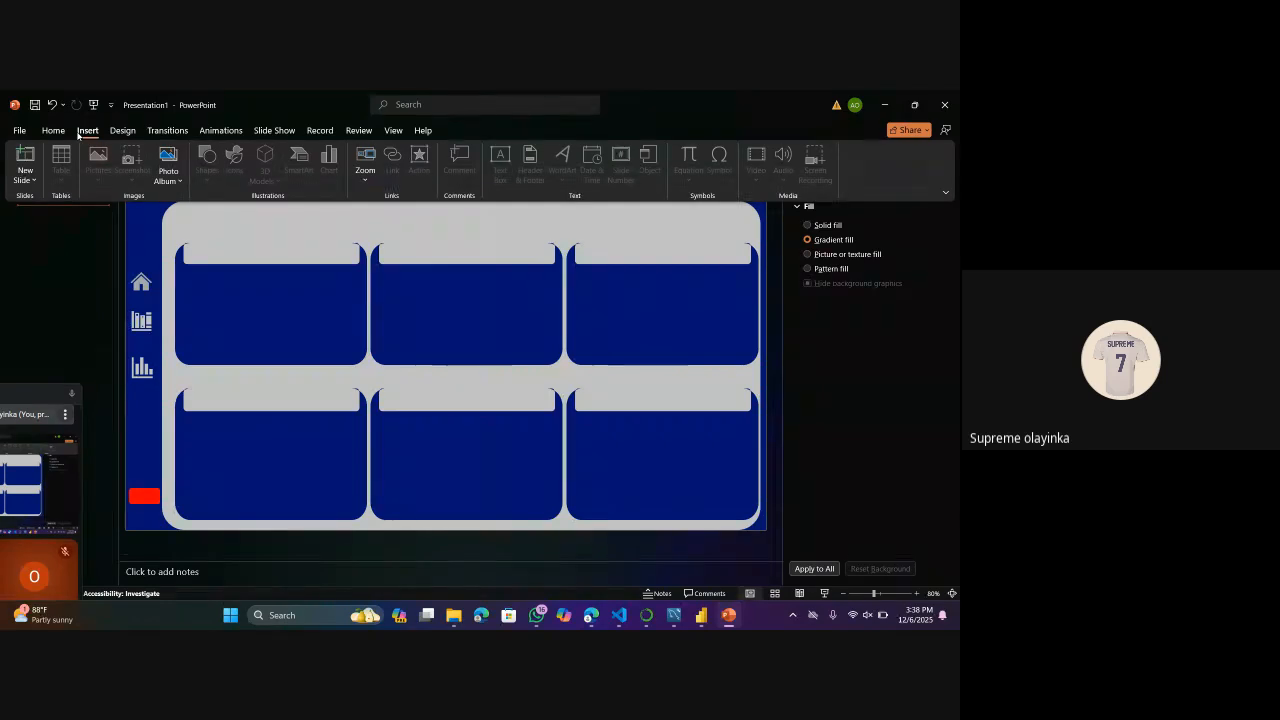
click(82, 134)
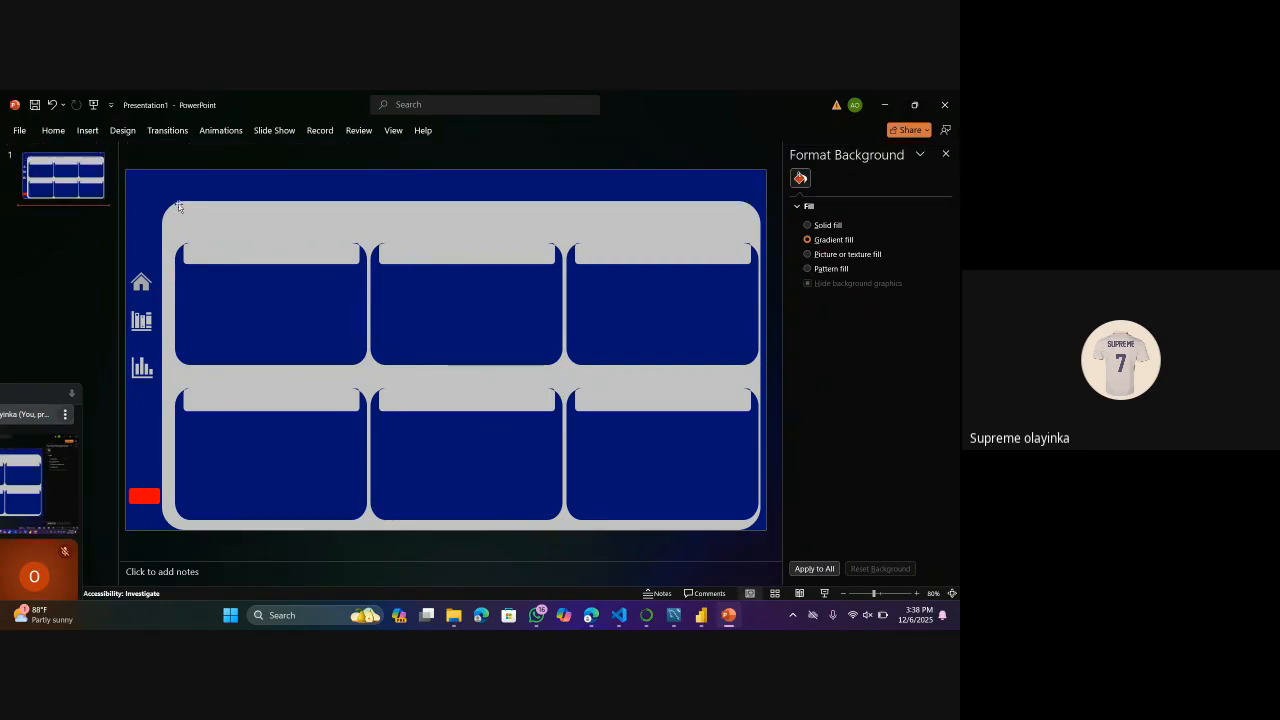
Draw a small rounded rectangle in the light grey header area above the middle column of panels.
key(Tab)
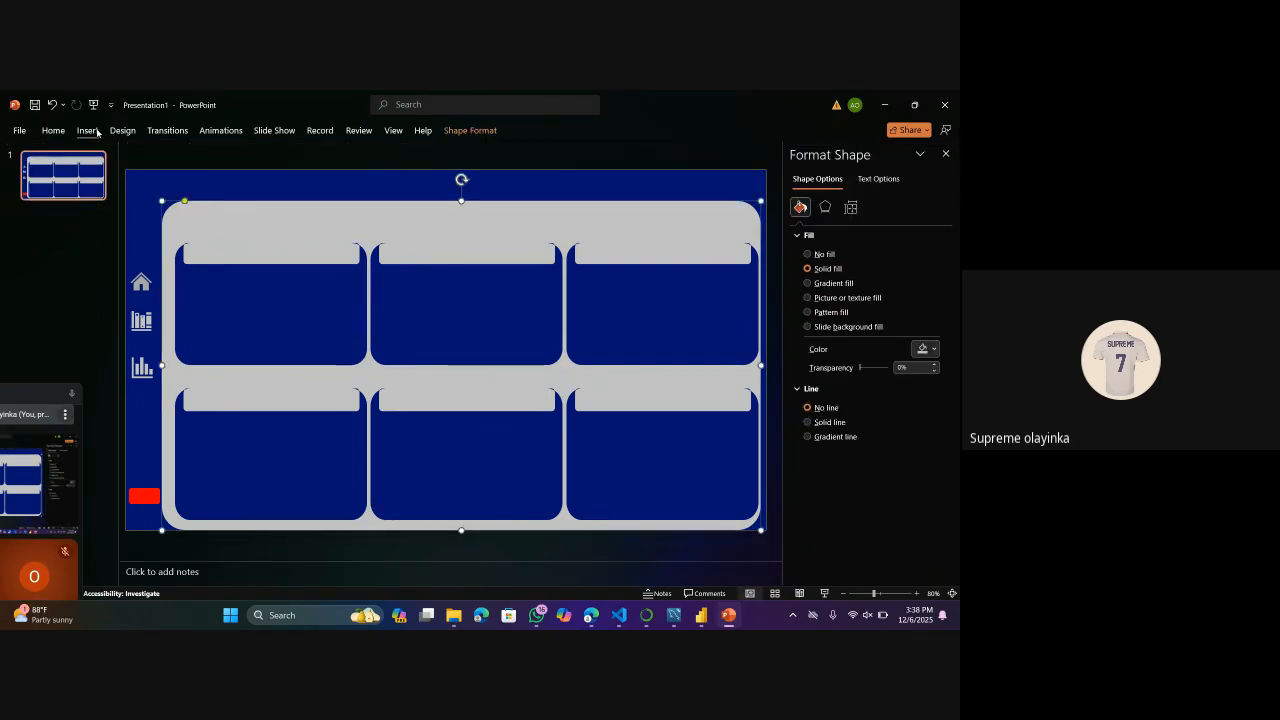
click(94, 131)
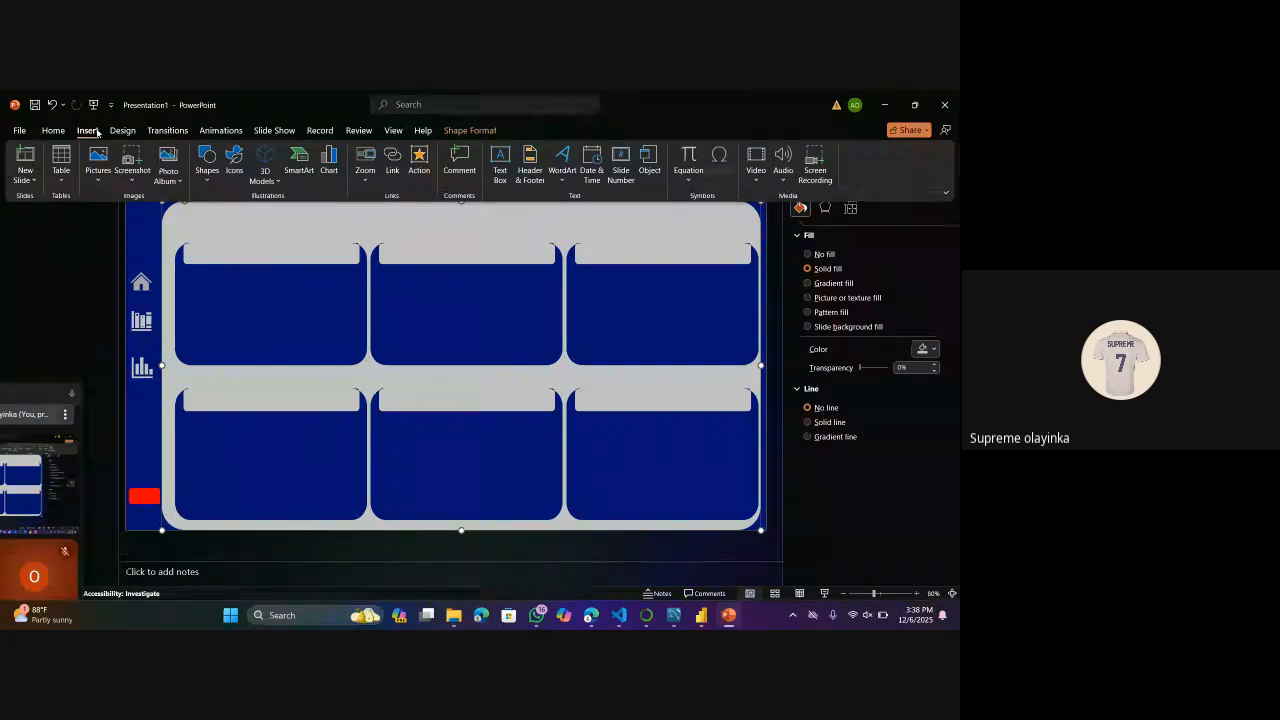
click(201, 180)
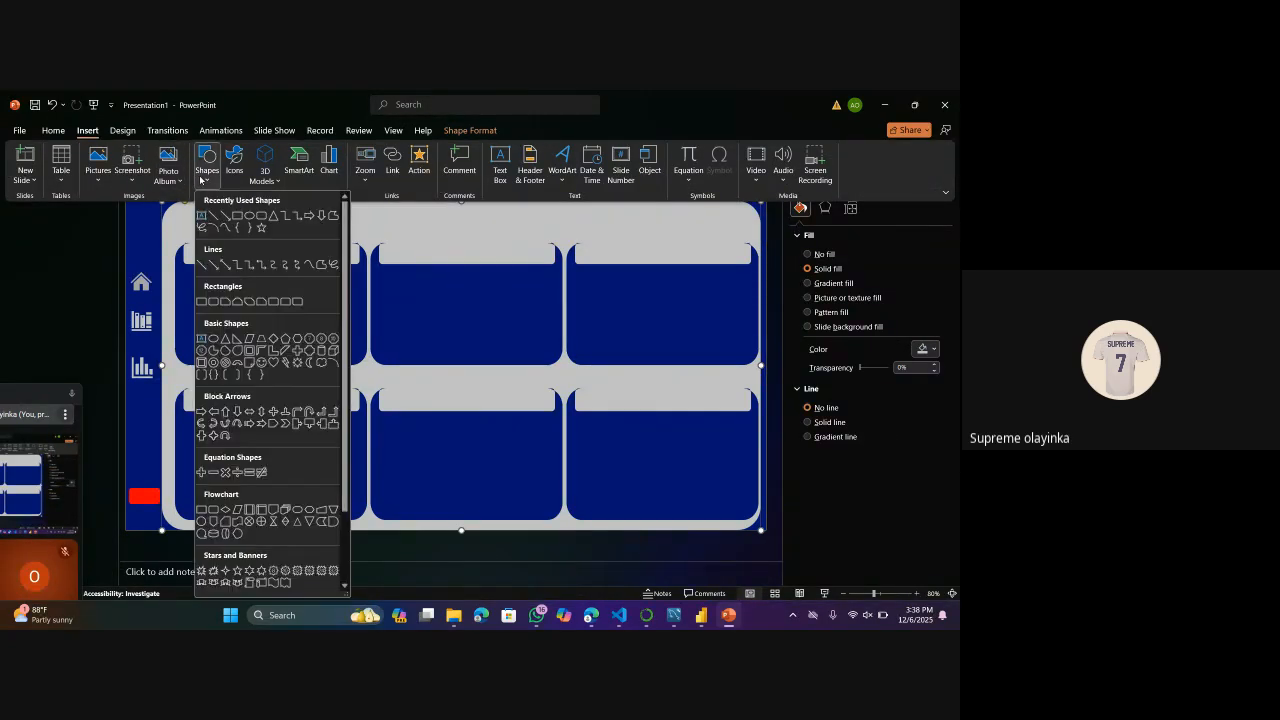
click(263, 215)
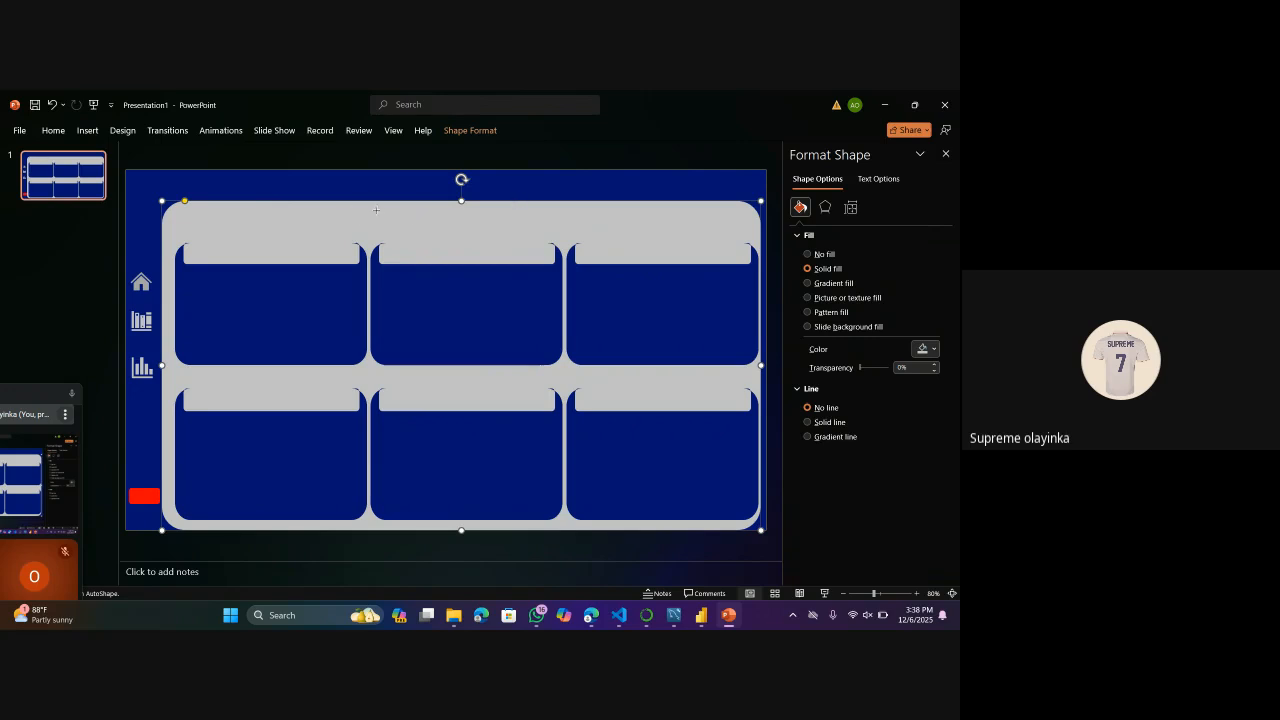
mouse_move(370, 204)
mouse_down()
mouse_move(408, 232)
mouse_move(455, 233)
mouse_move(439, 221)
mouse_move(451, 223)
mouse_up()
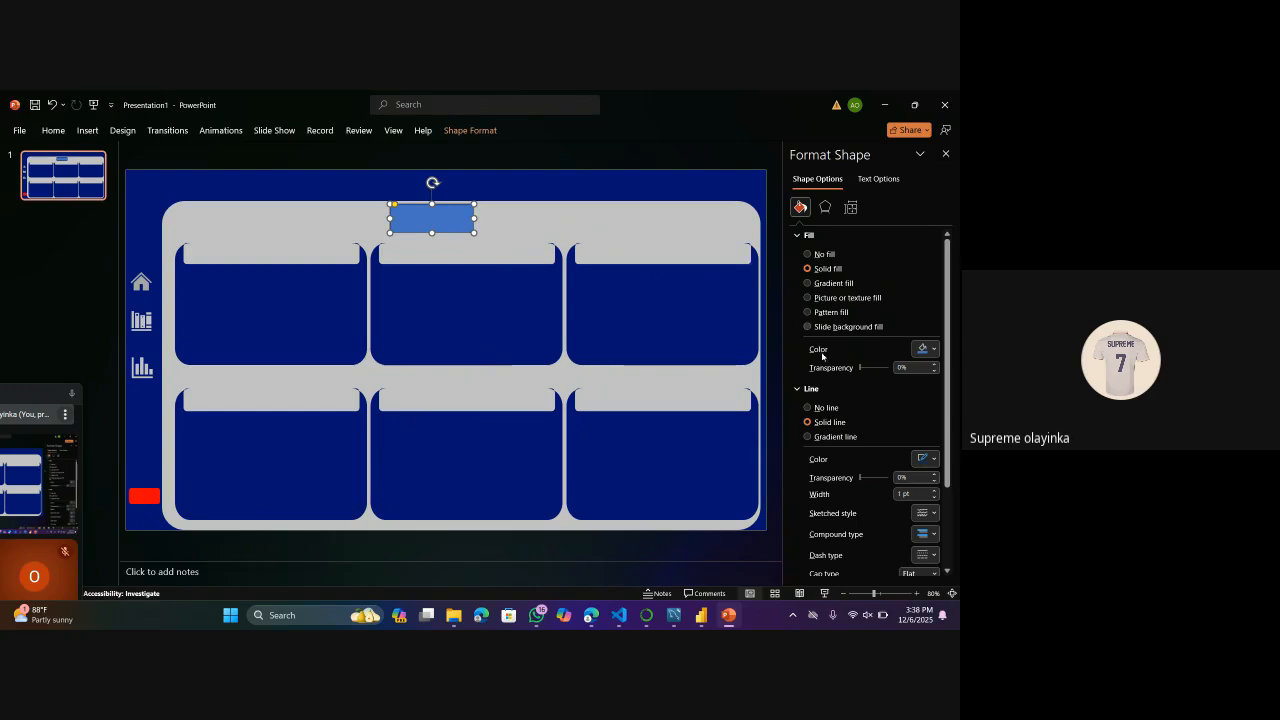
Give the header rectangle no outline and a White, Background 1, Darker 50% fill, and move it above the gap between the first two panels.
click(818, 407)
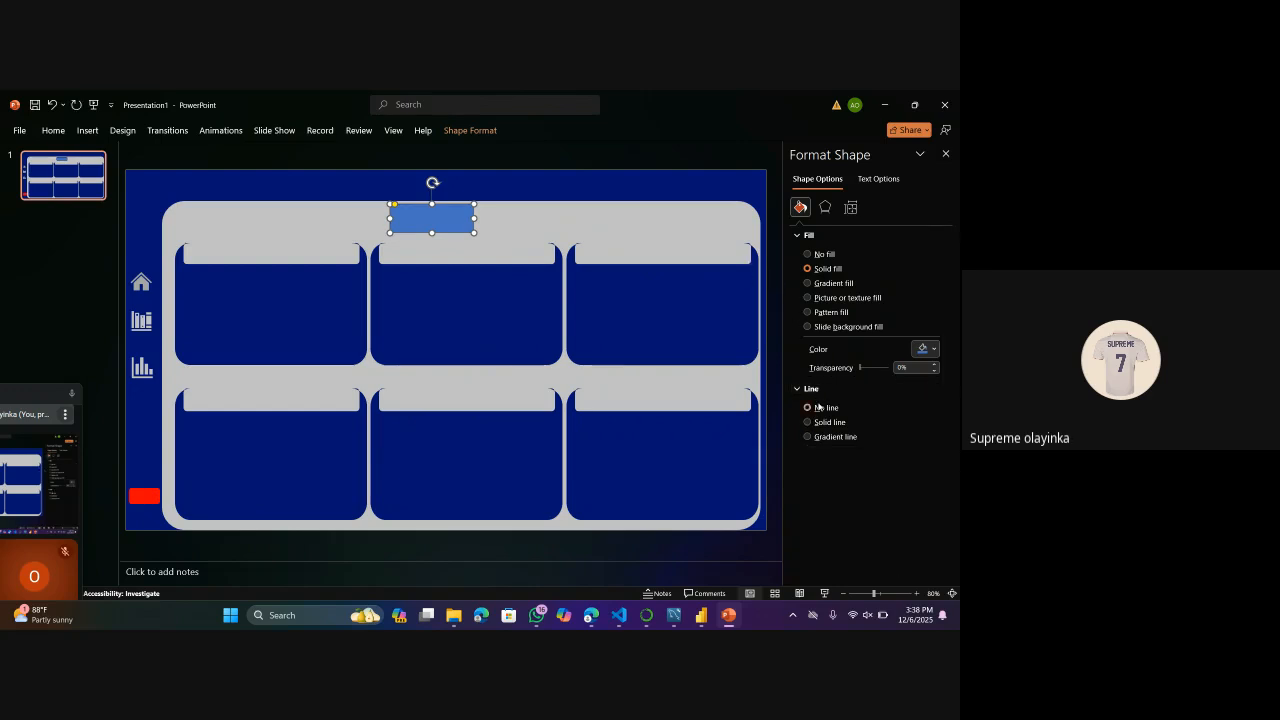
click(934, 349)
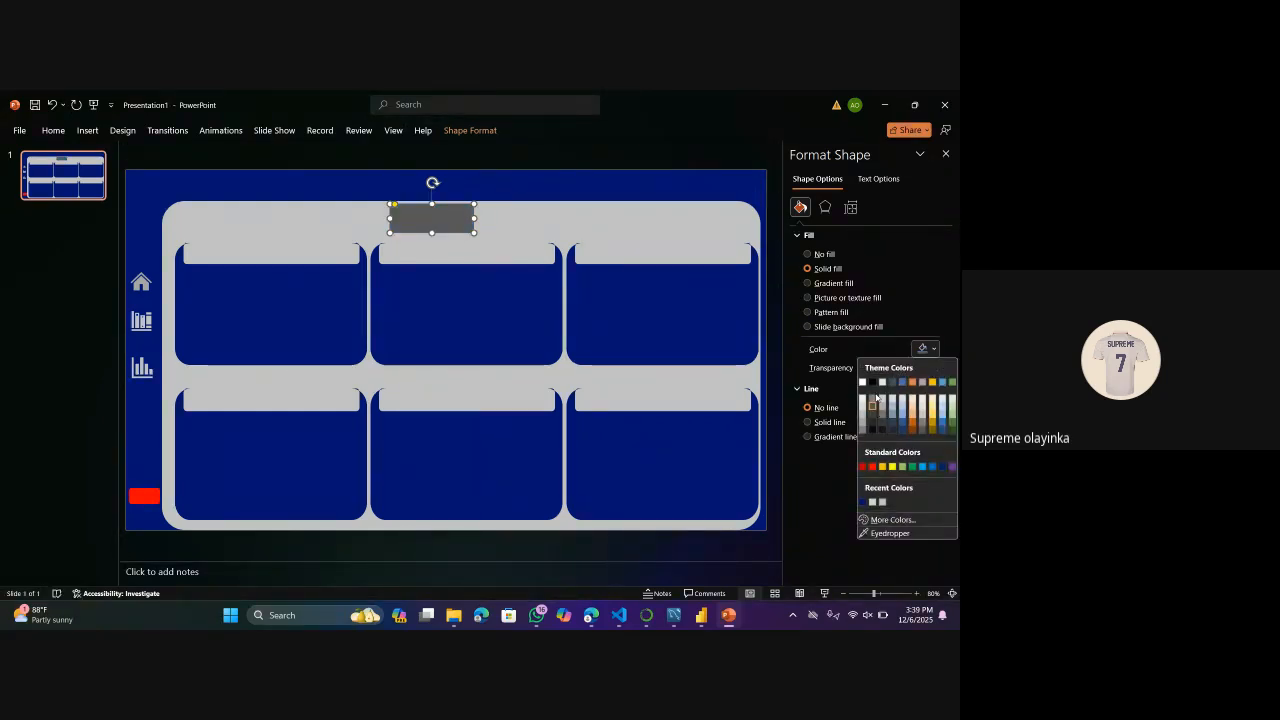
click(862, 434)
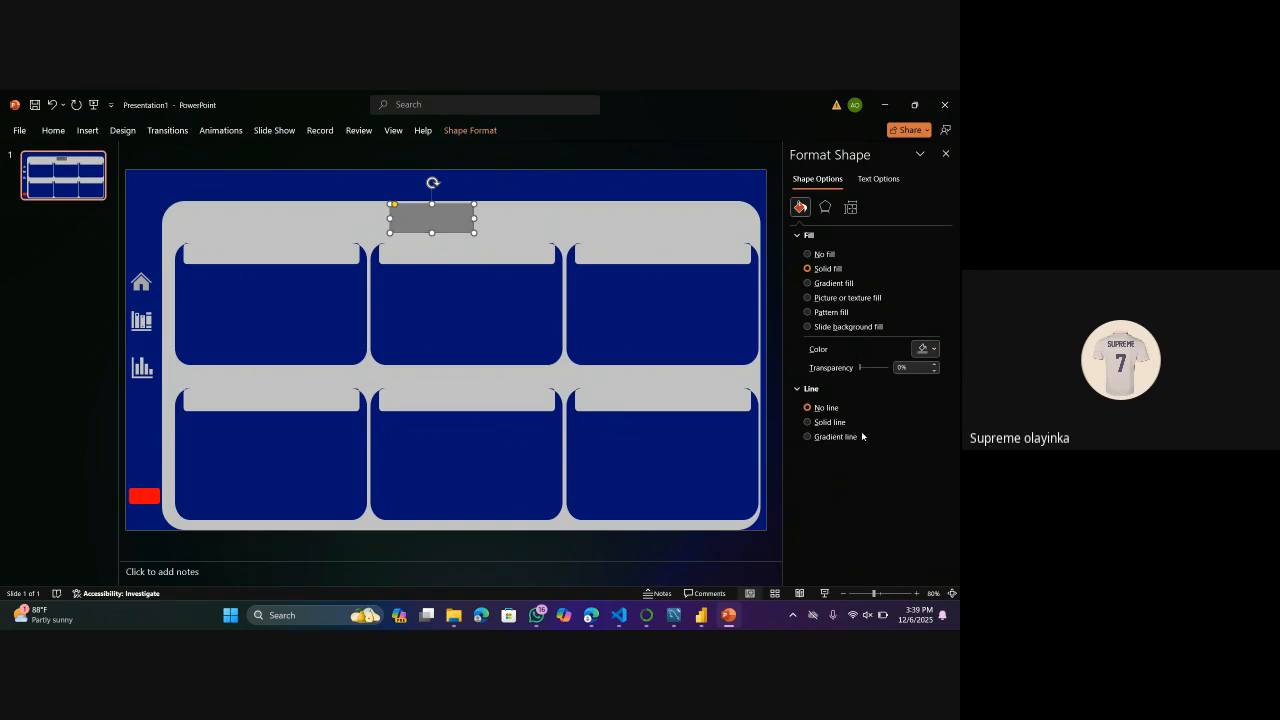
drag(430, 218, 379, 222)
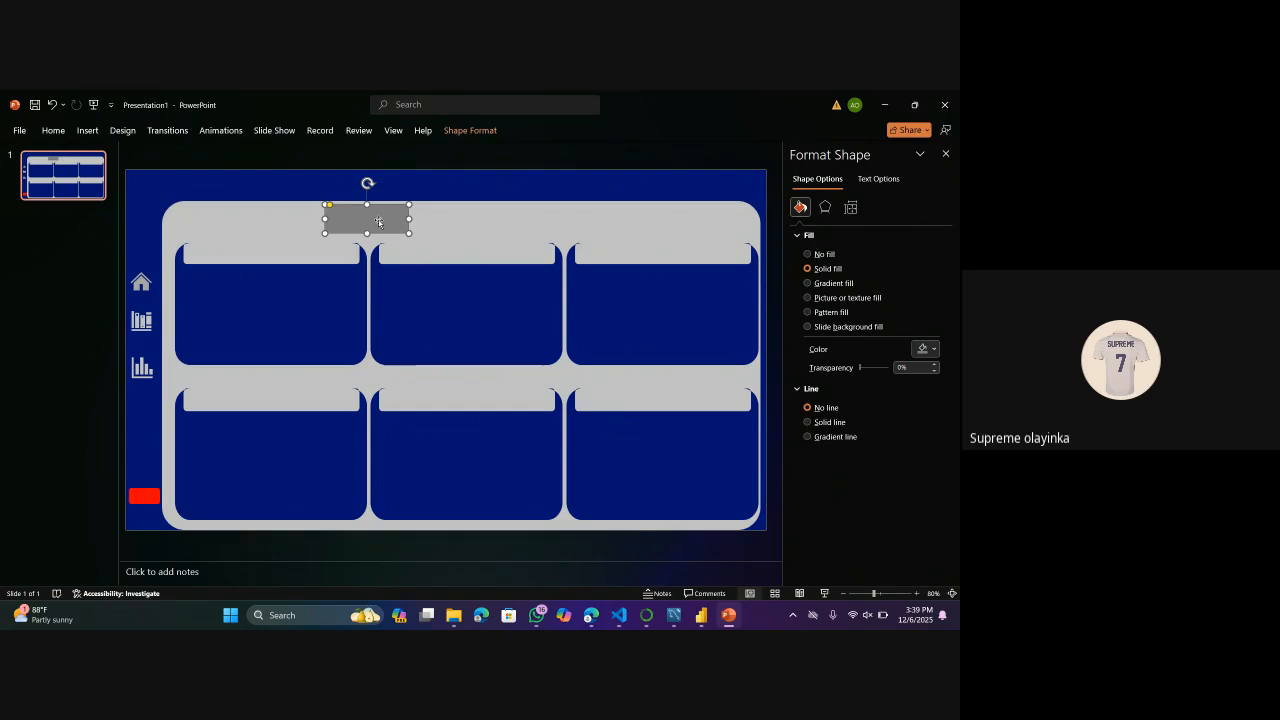
Try a White, Background 1, Darker 50% fill on the full-slide dark blue background shape.
click(328, 187)
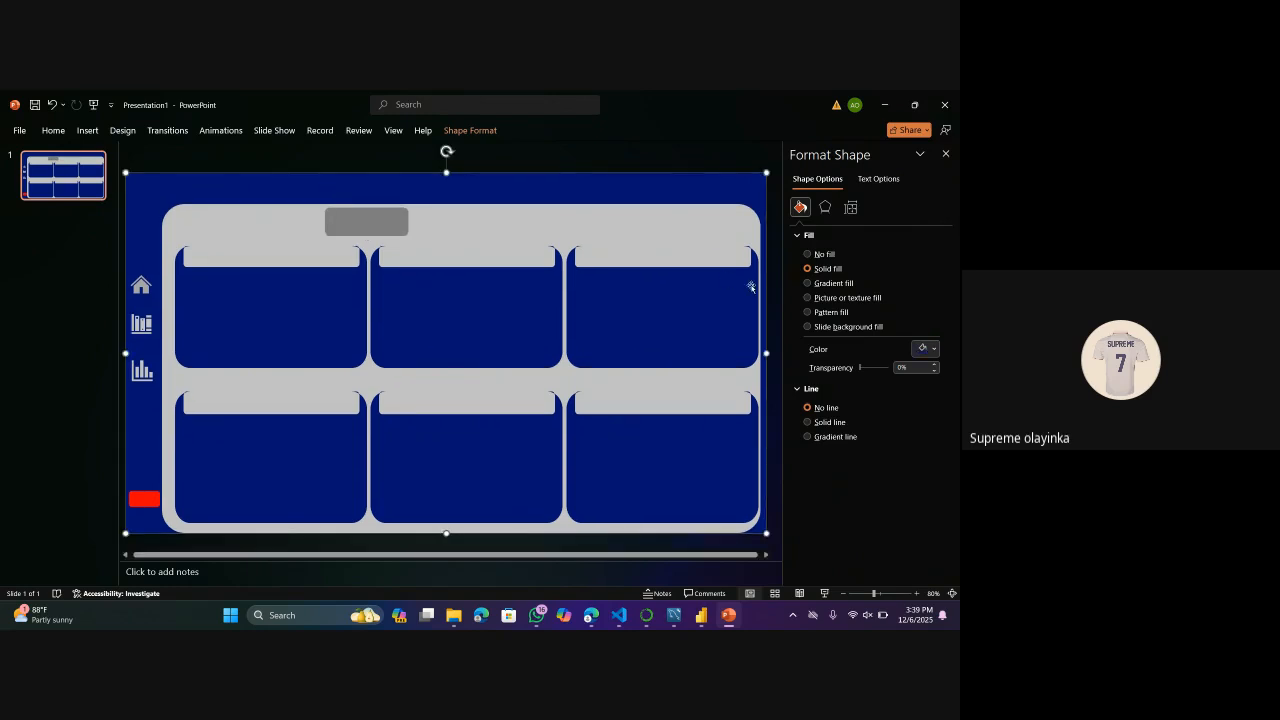
click(925, 348)
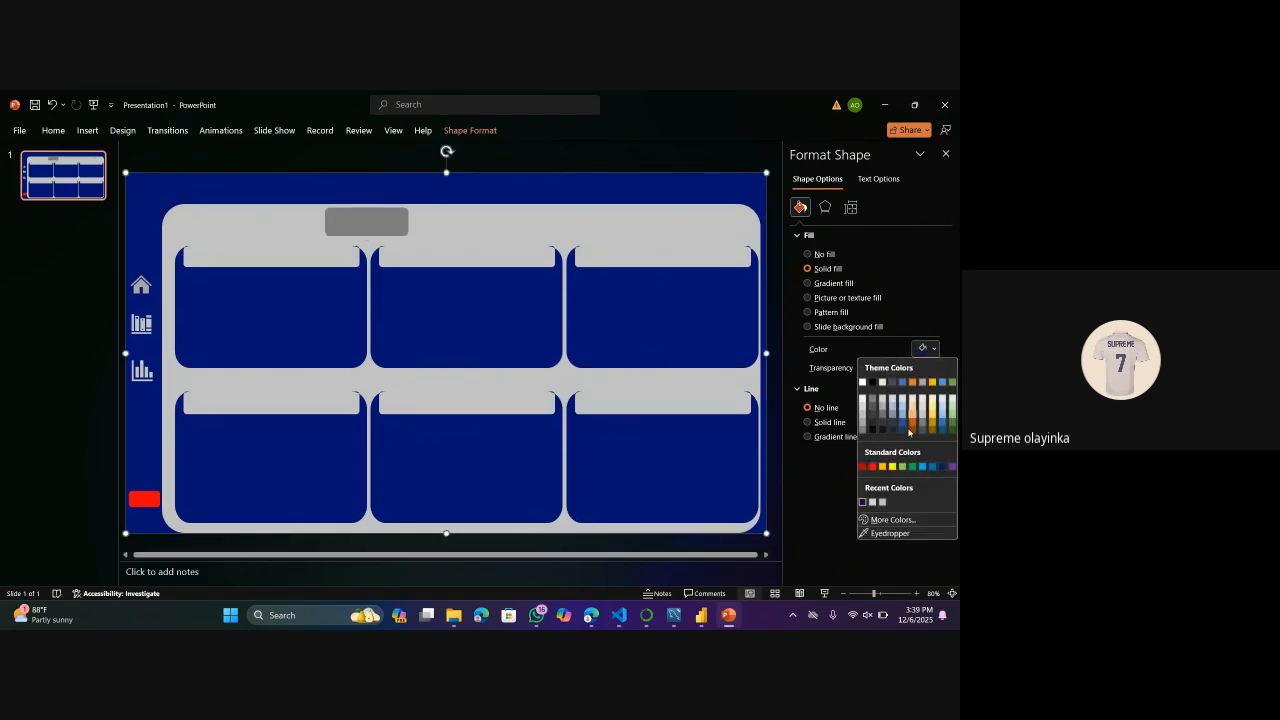
click(863, 430)
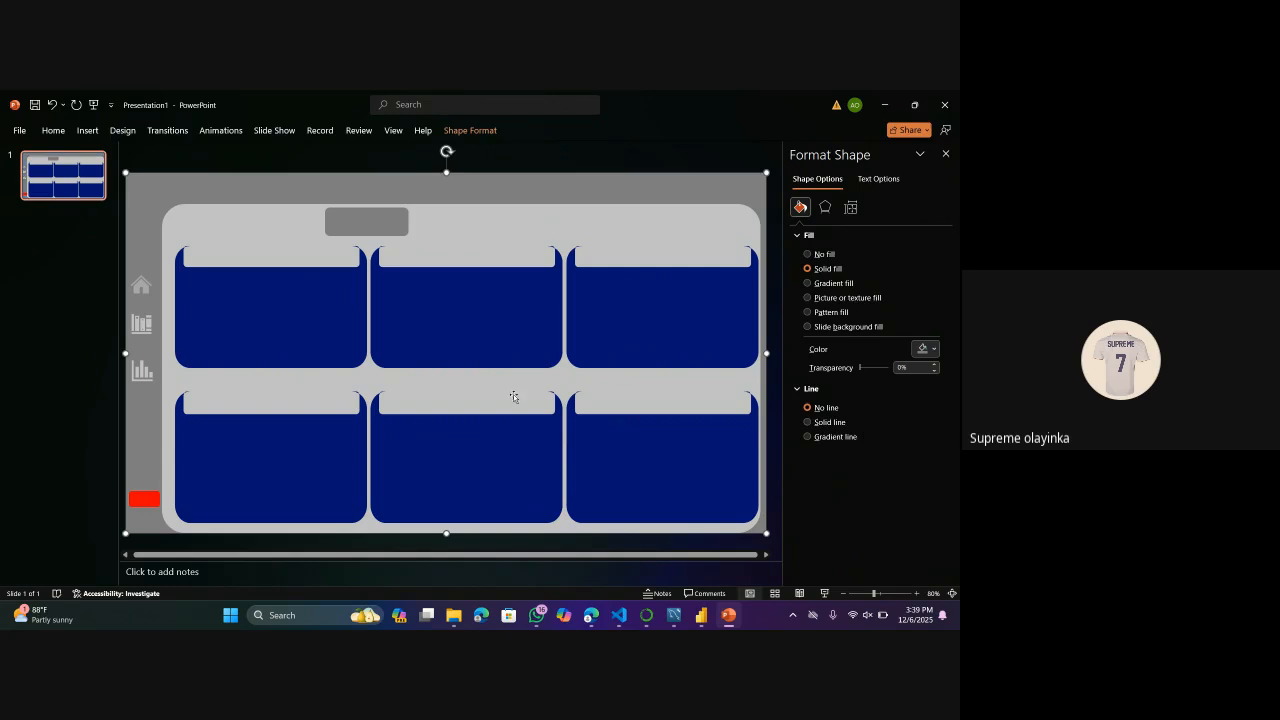
click(85, 329)
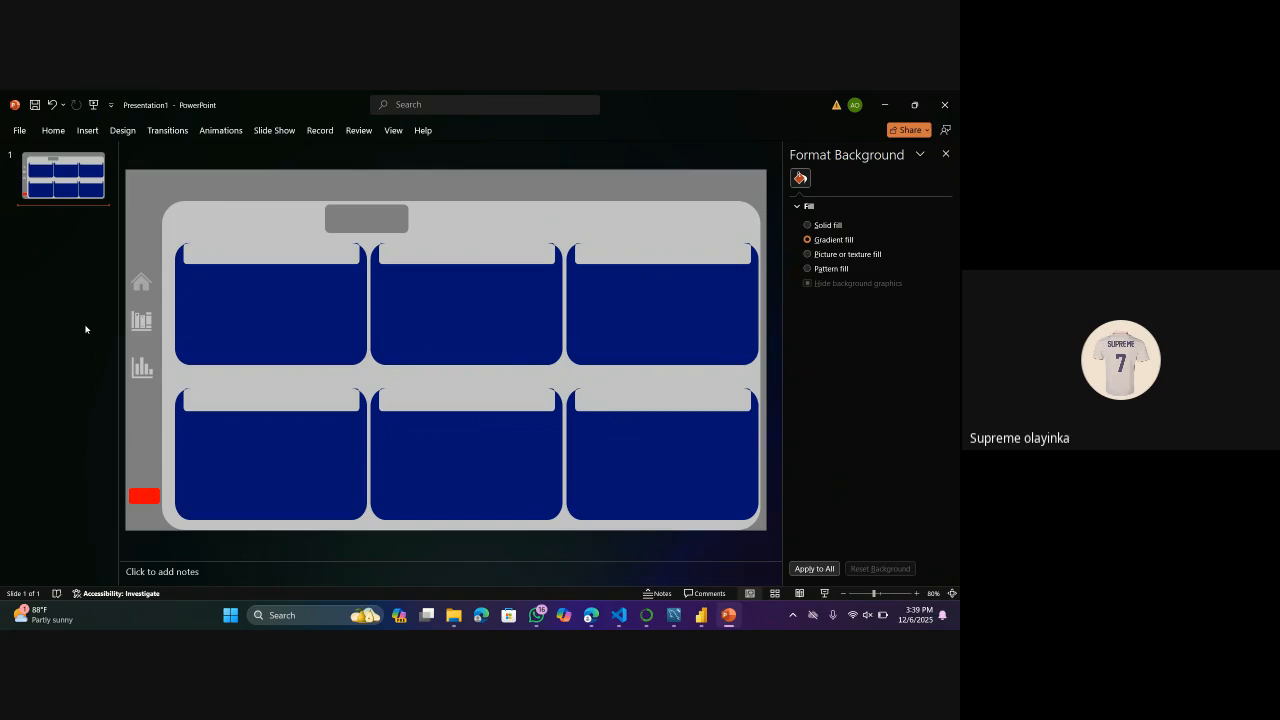
Try the White, Background 1, Darker 50% fill on the first upper panel, then restore its recent dark blue.
click(261, 325)
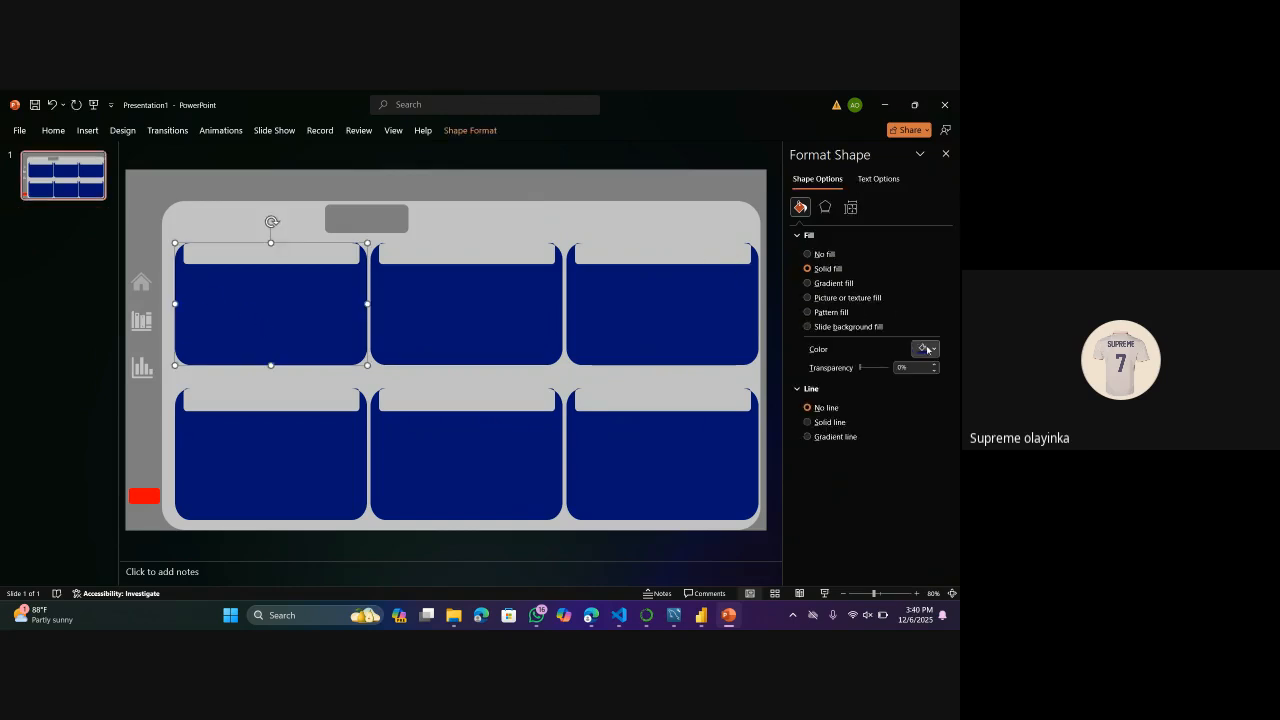
click(935, 349)
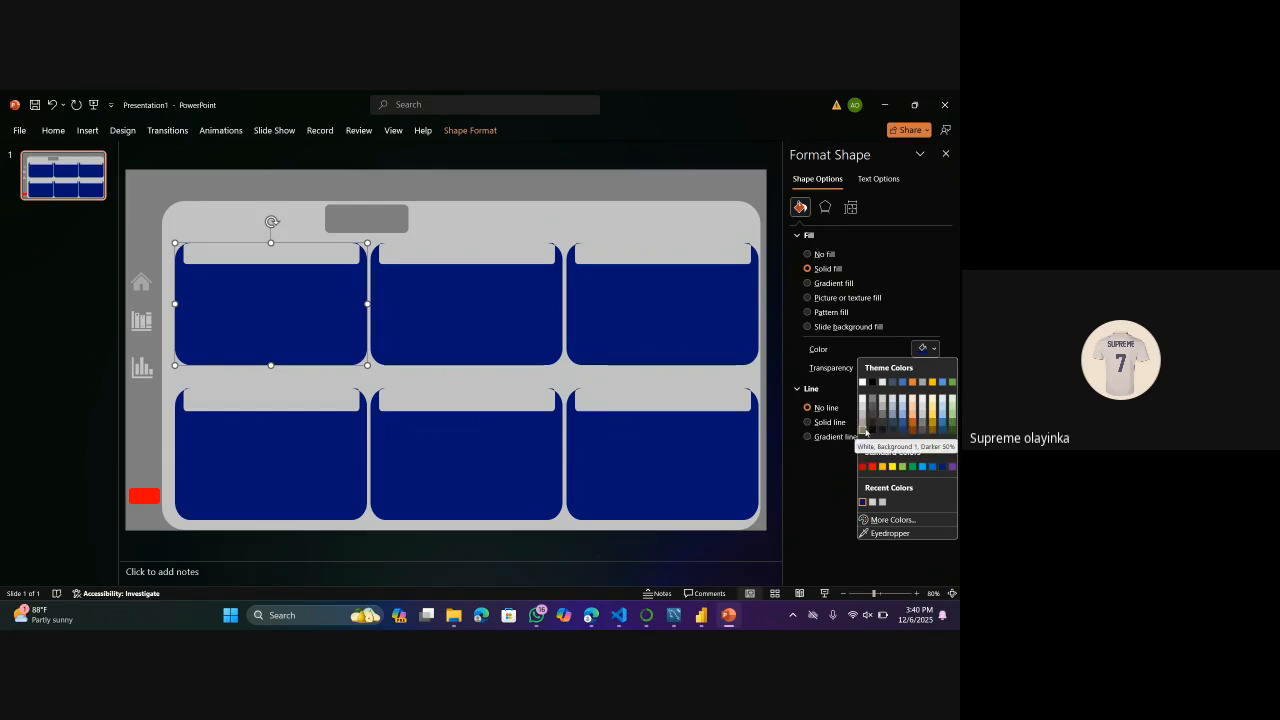
click(865, 429)
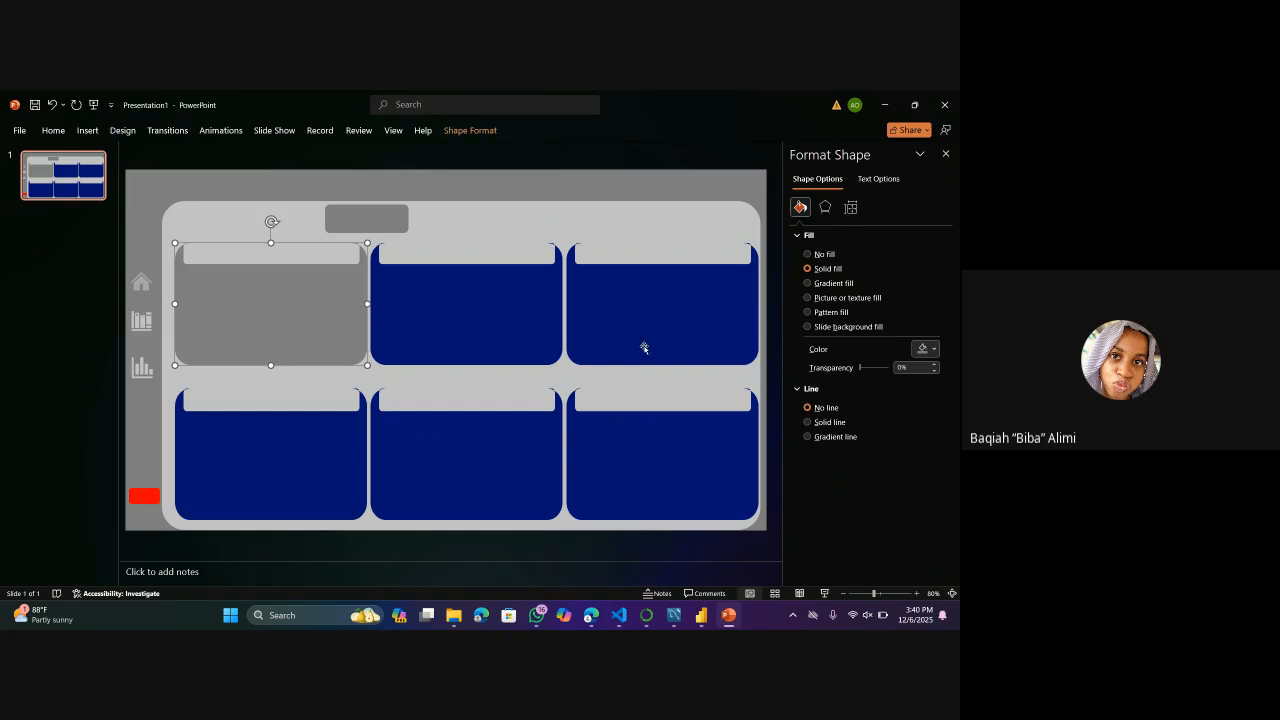
click(924, 348)
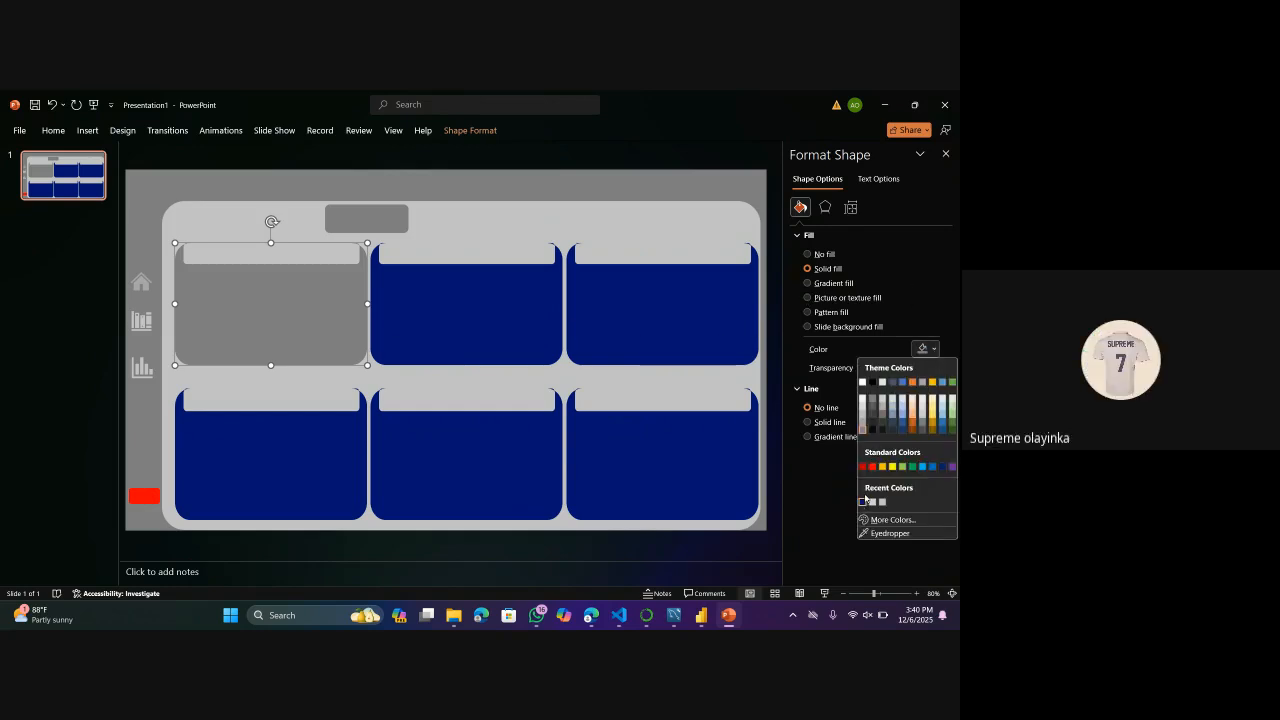
click(863, 503)
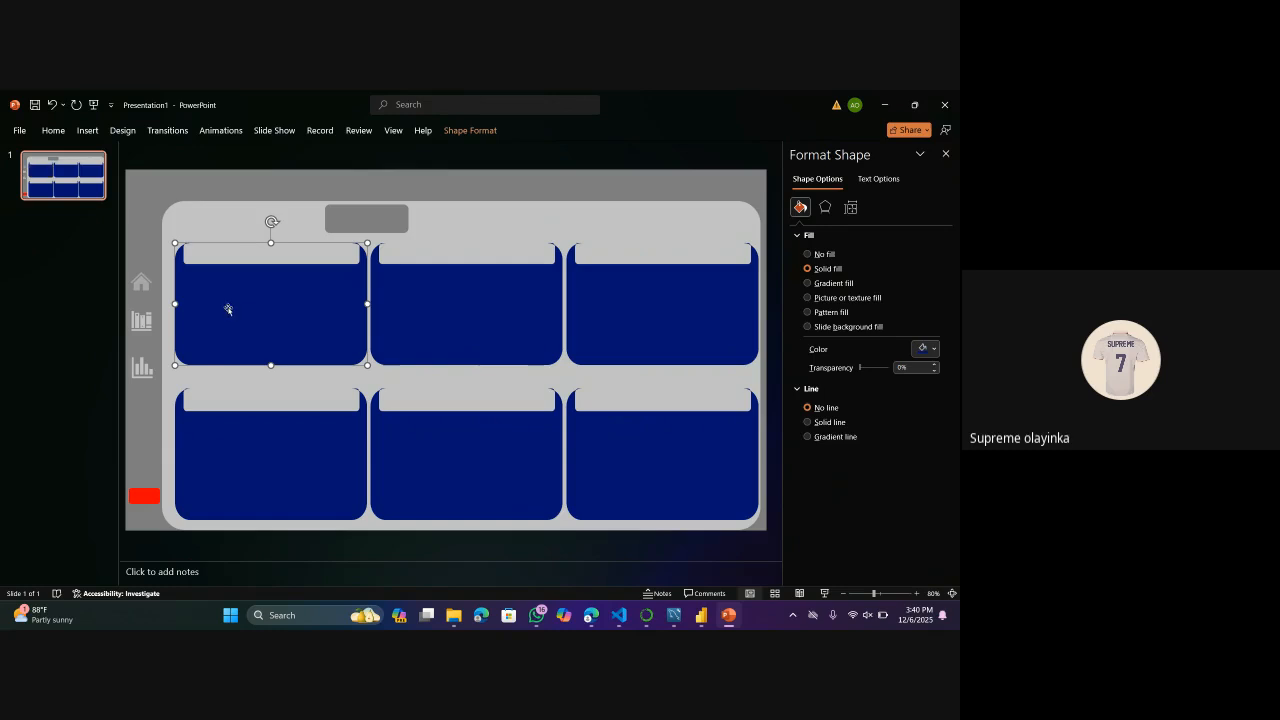
Restore the recent dark blue fill on the full-slide background shape.
click(141, 233)
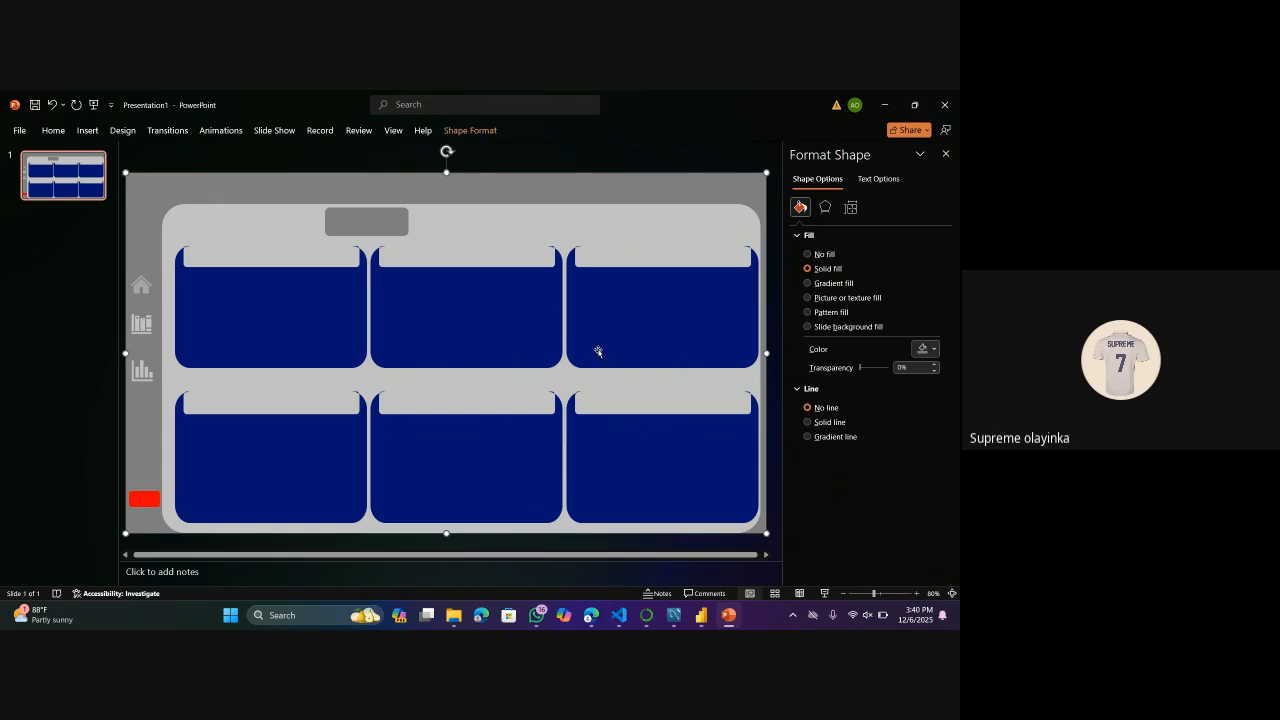
click(932, 349)
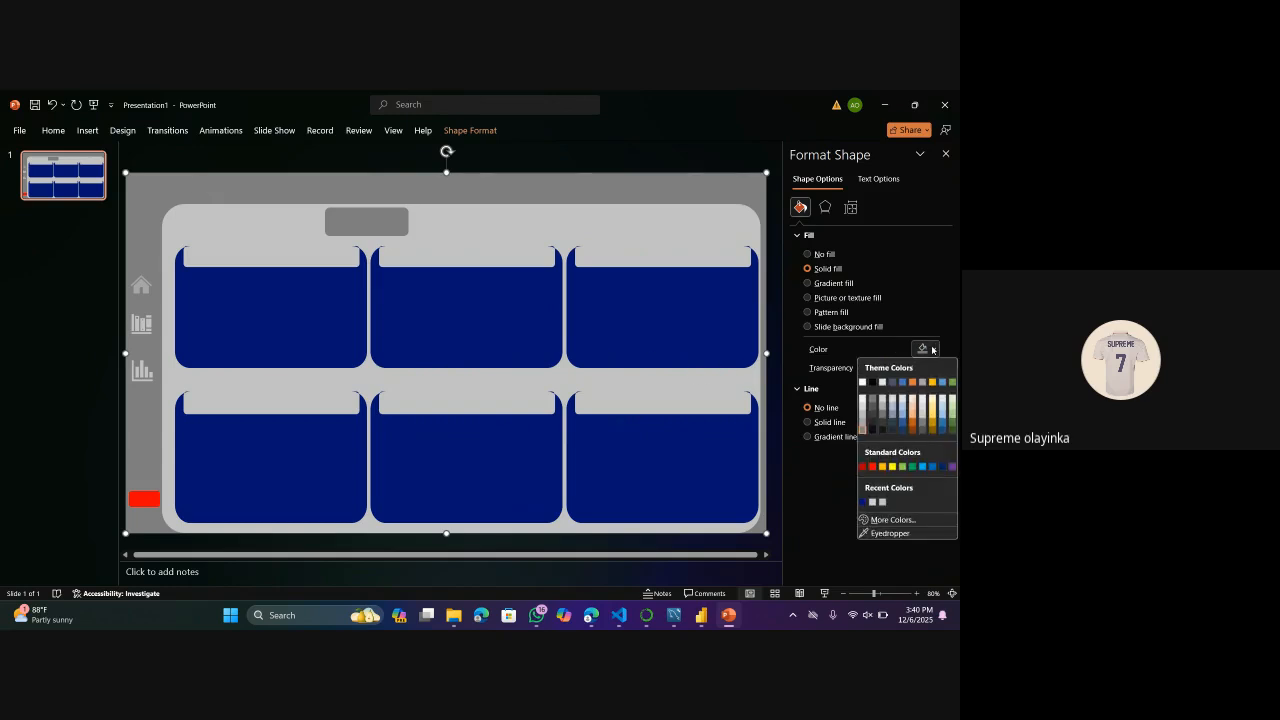
click(863, 503)
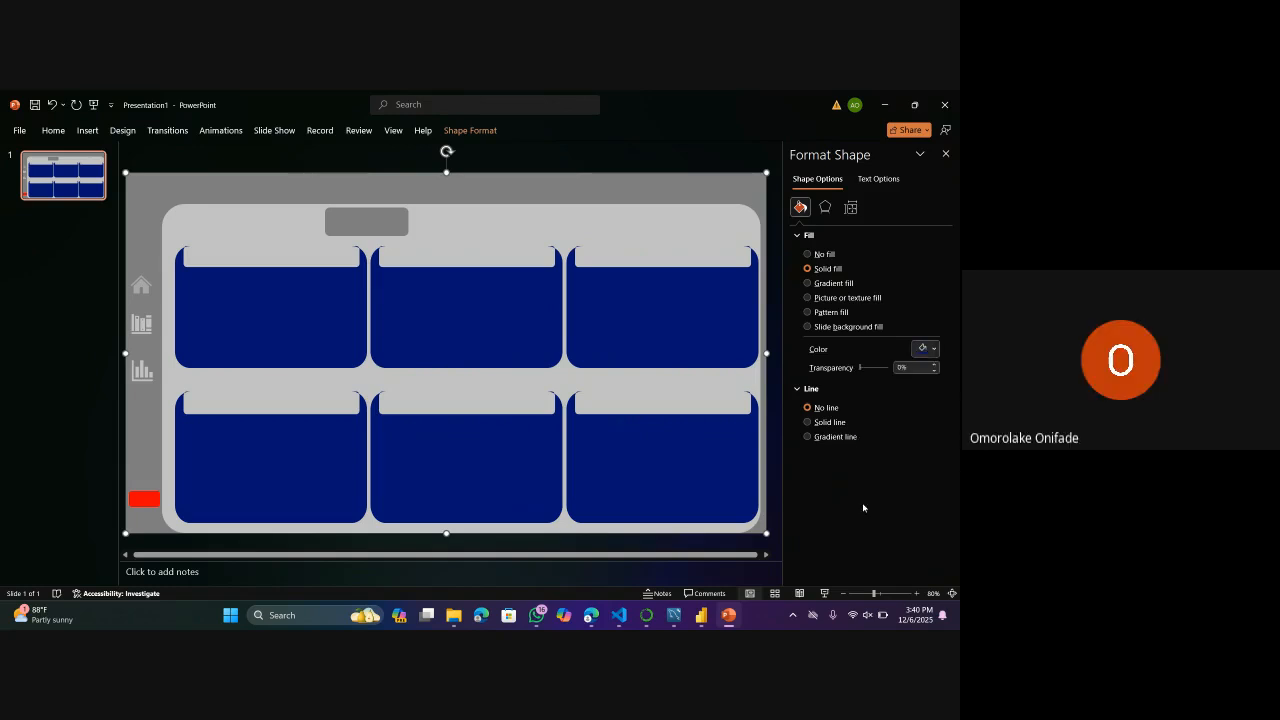
Duplicate the grey header rectangle, place the copy beside it in the same row, and fill the copy with the recent dark blue.
click(391, 229)
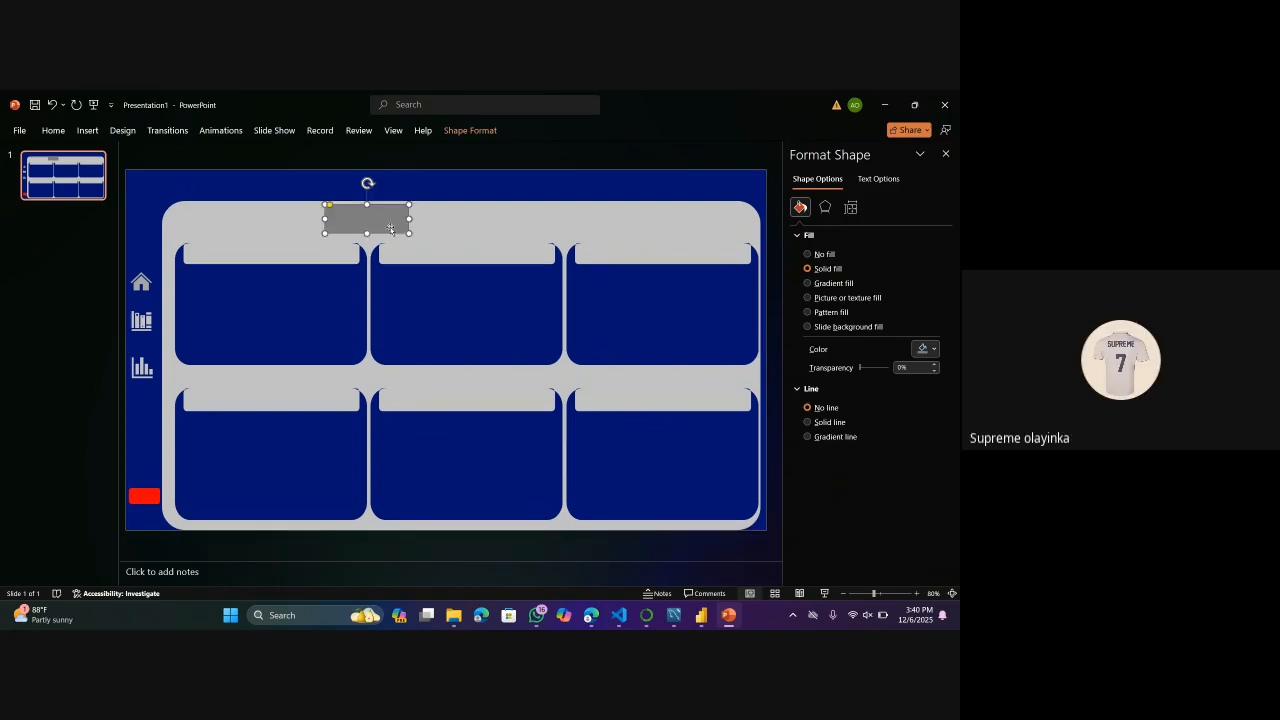
key(ctrl+d)
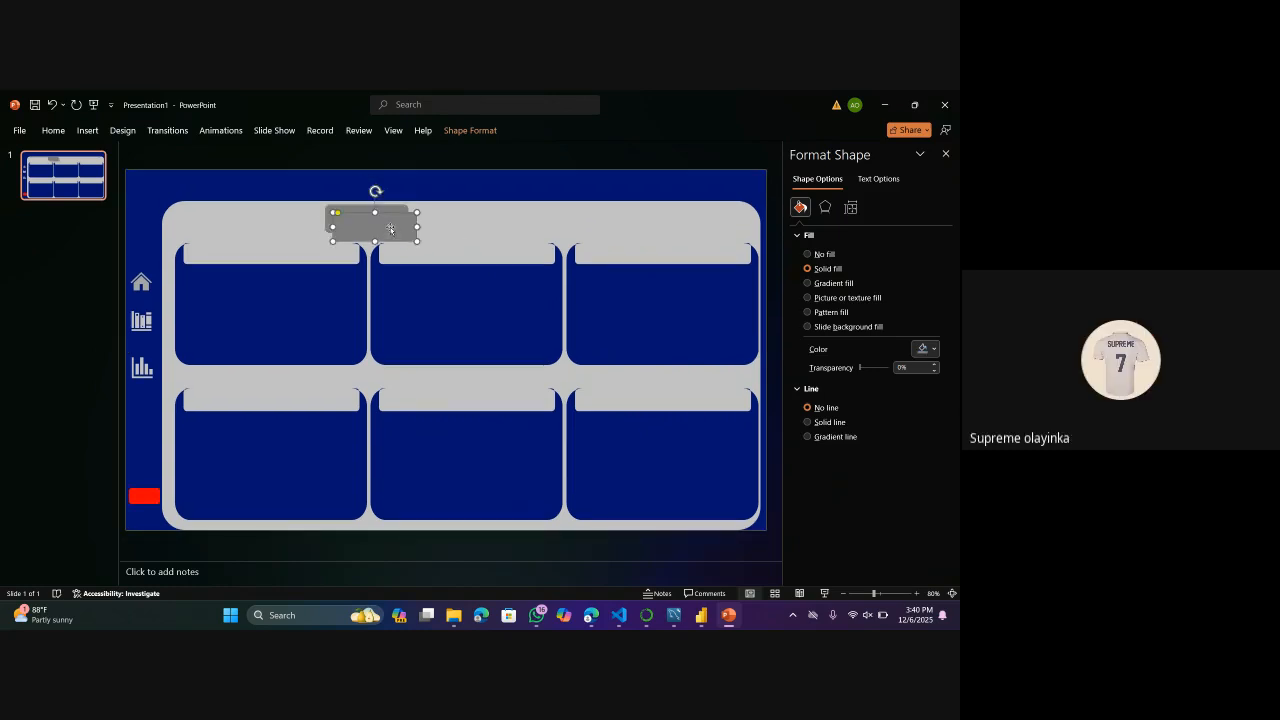
drag(391, 229, 476, 220)
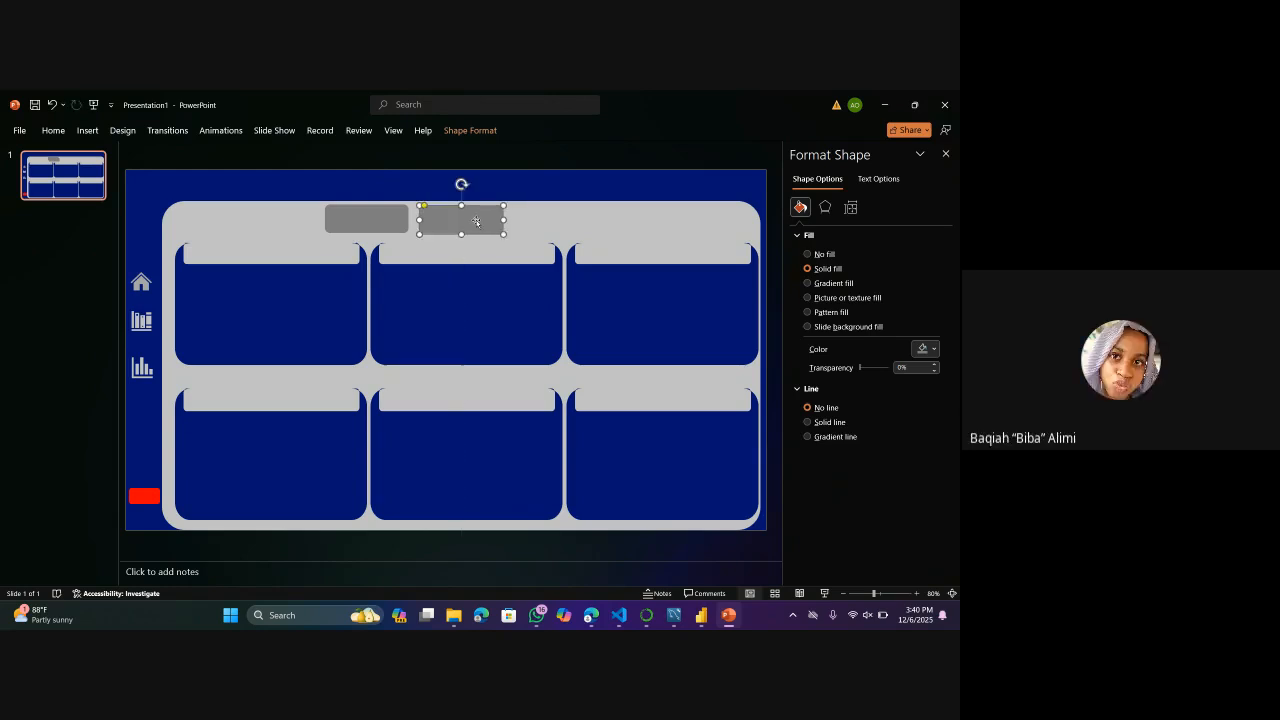
click(932, 348)
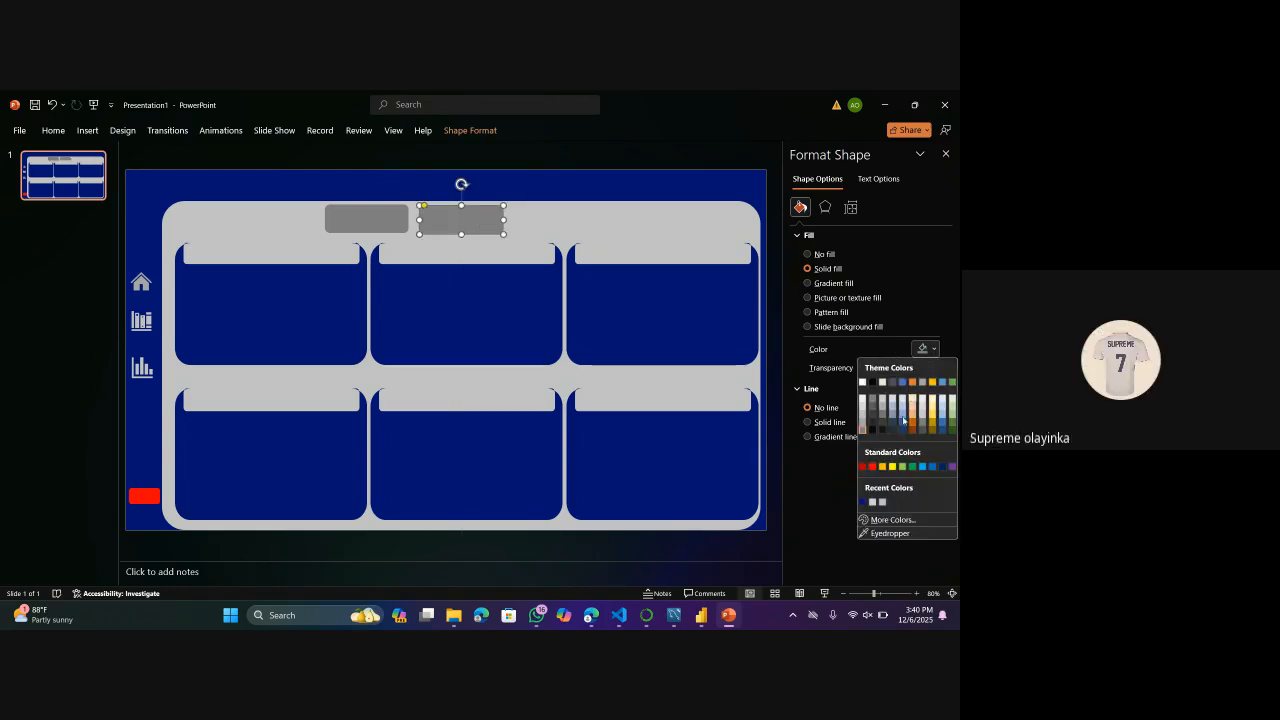
click(863, 502)
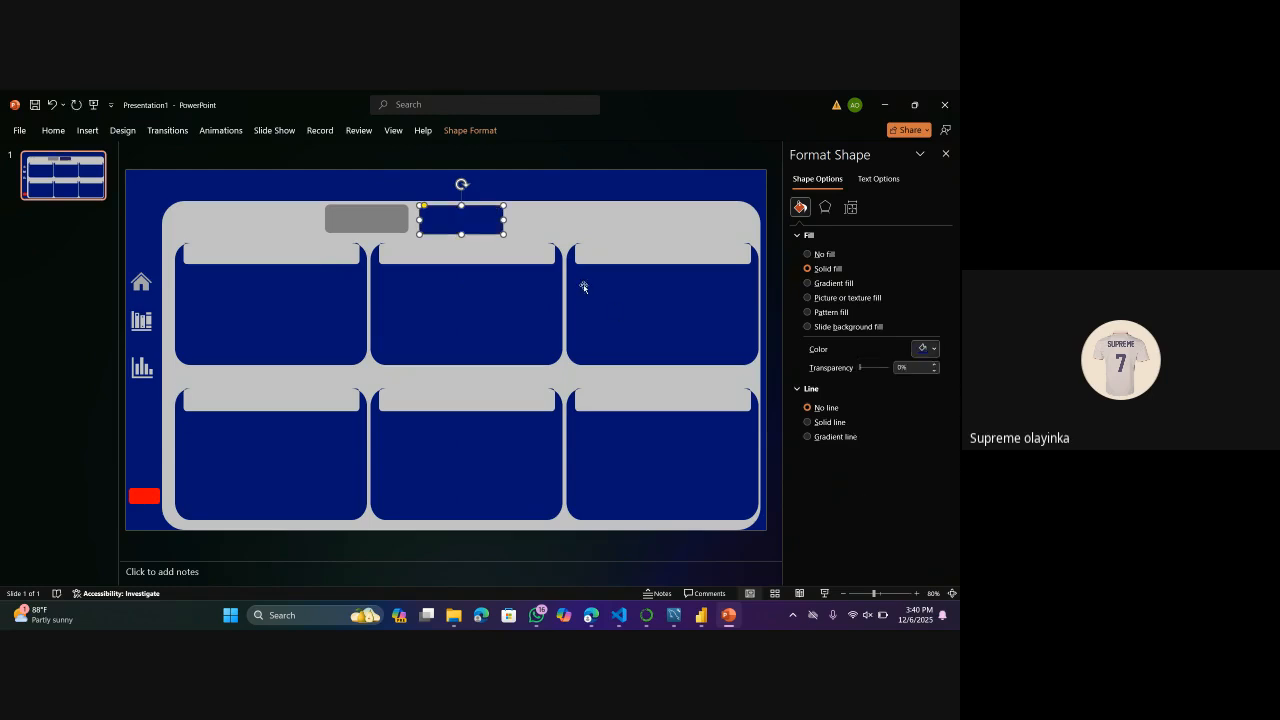
Fill both header rectangles with the same light blue theme colour.
click(386, 222)
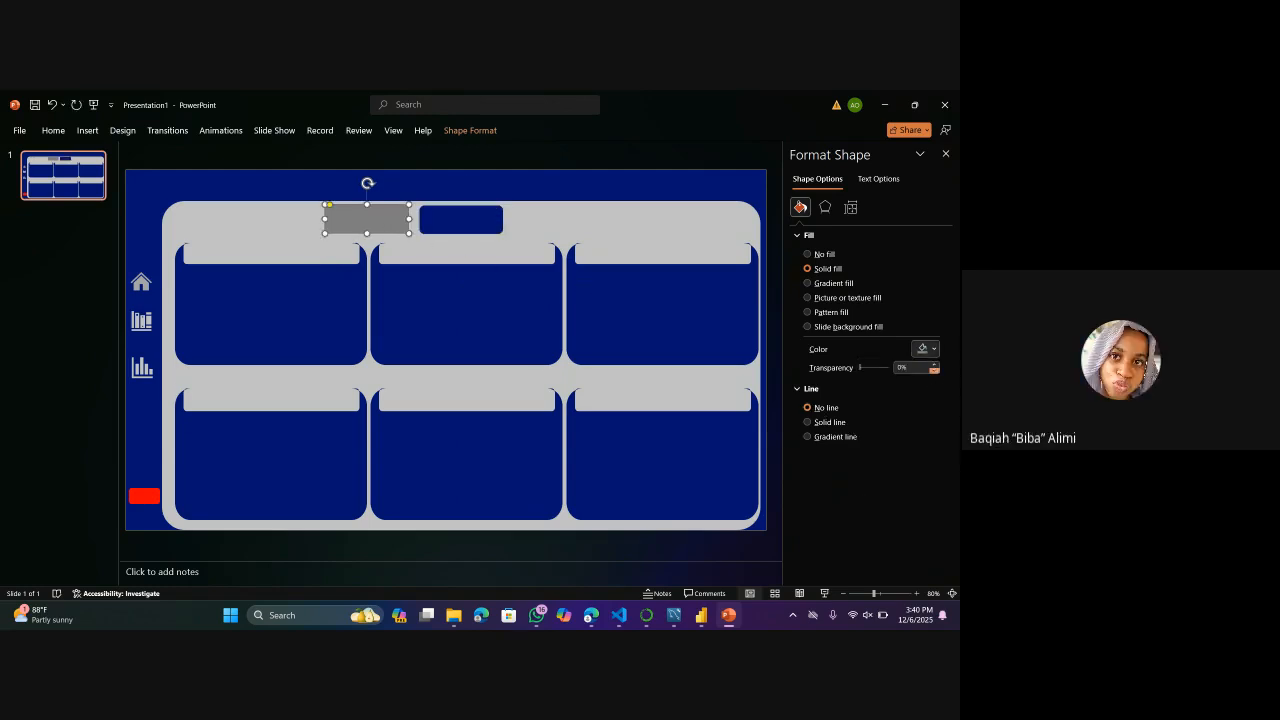
click(935, 349)
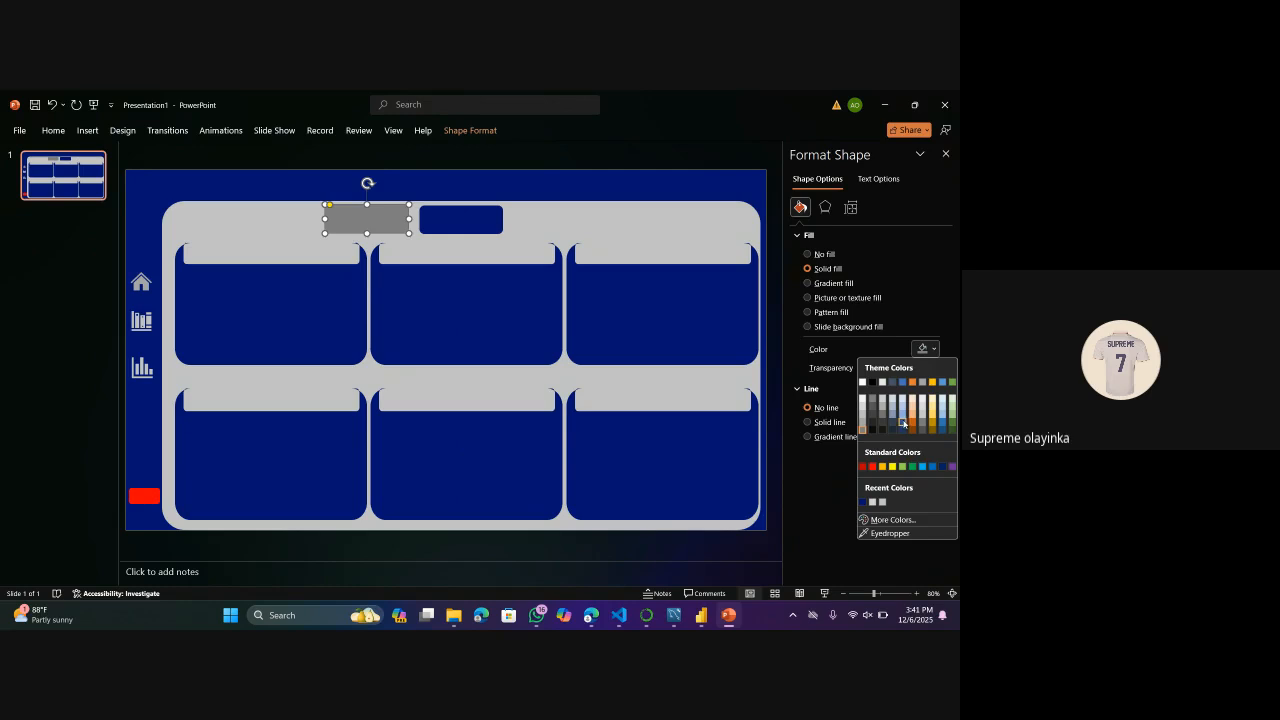
click(903, 420)
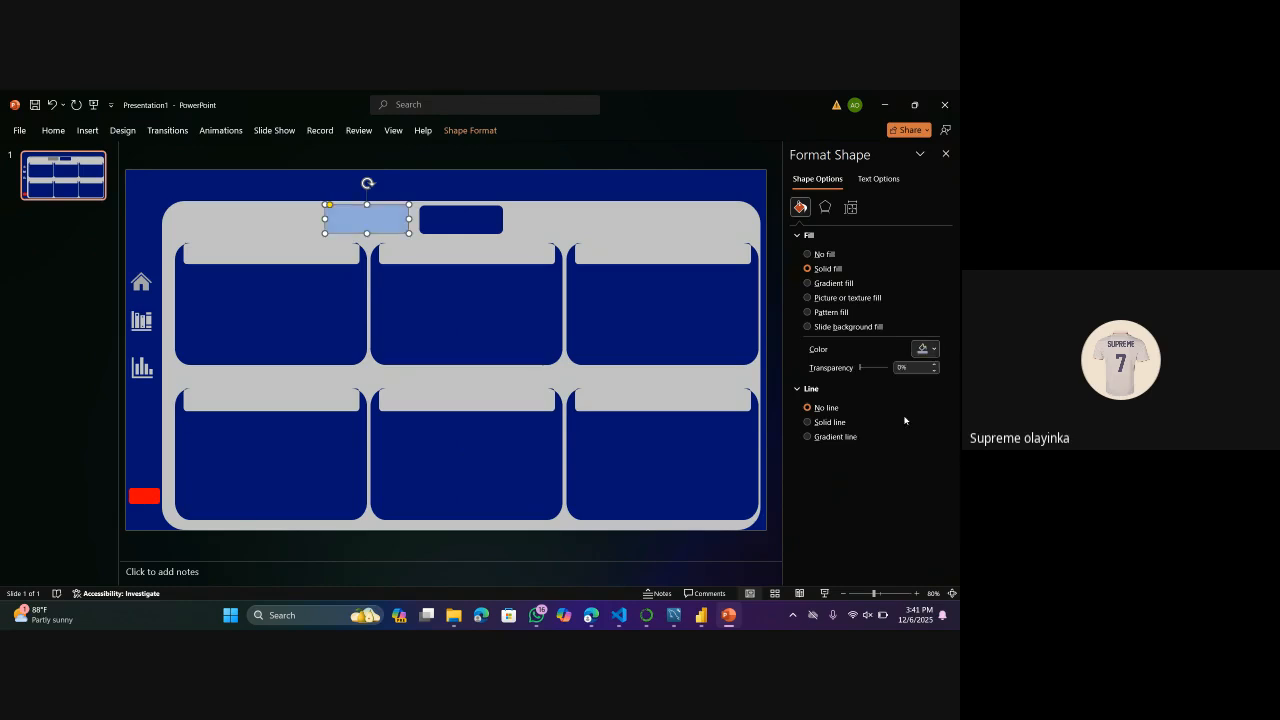
click(471, 219)
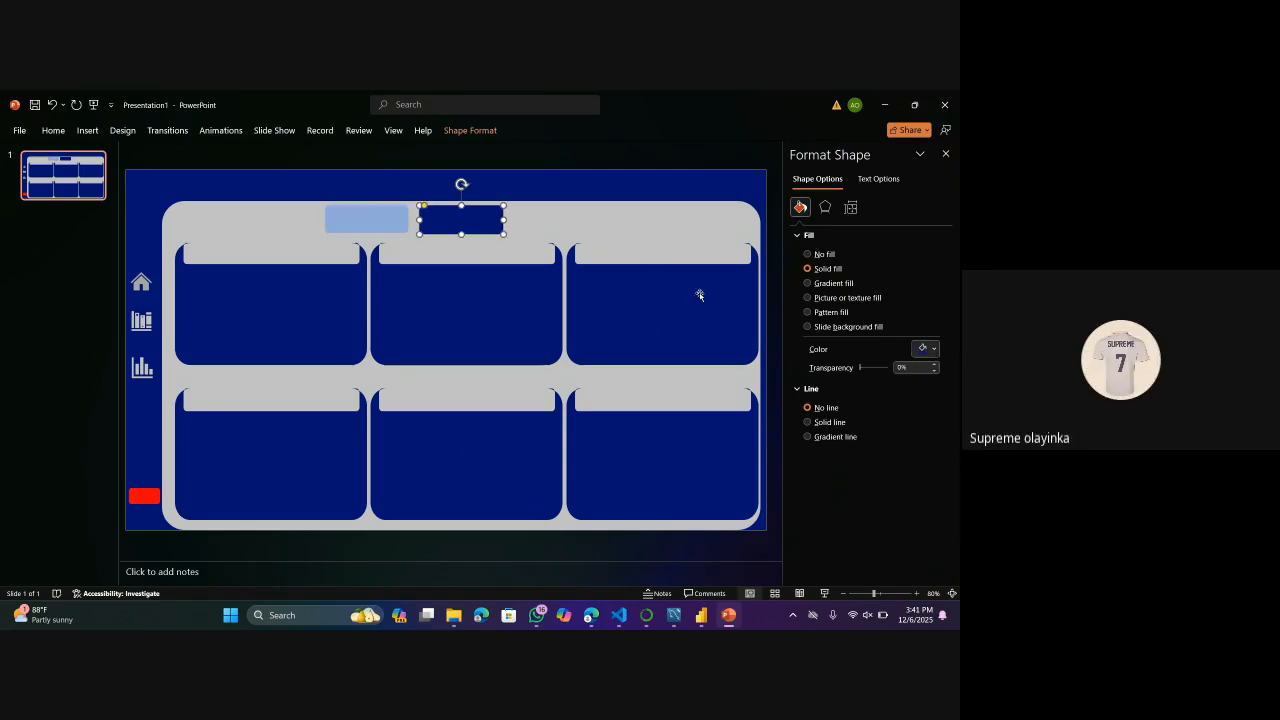
click(933, 348)
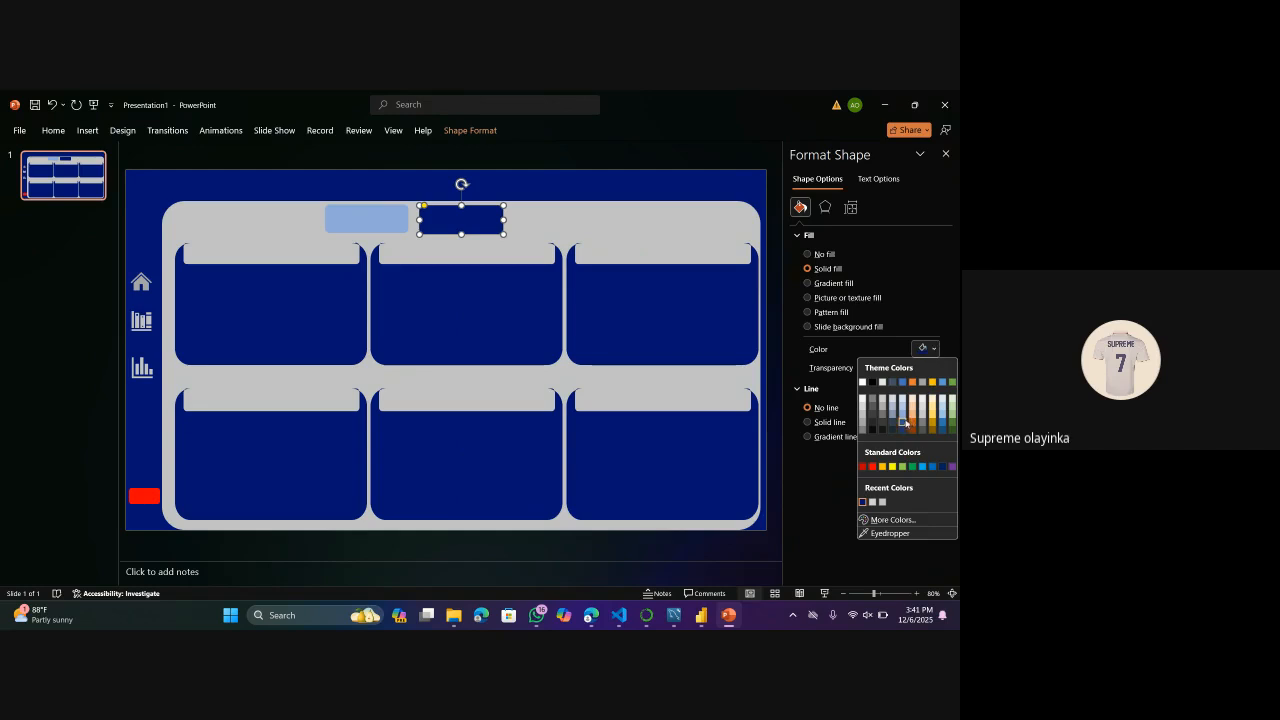
click(905, 418)
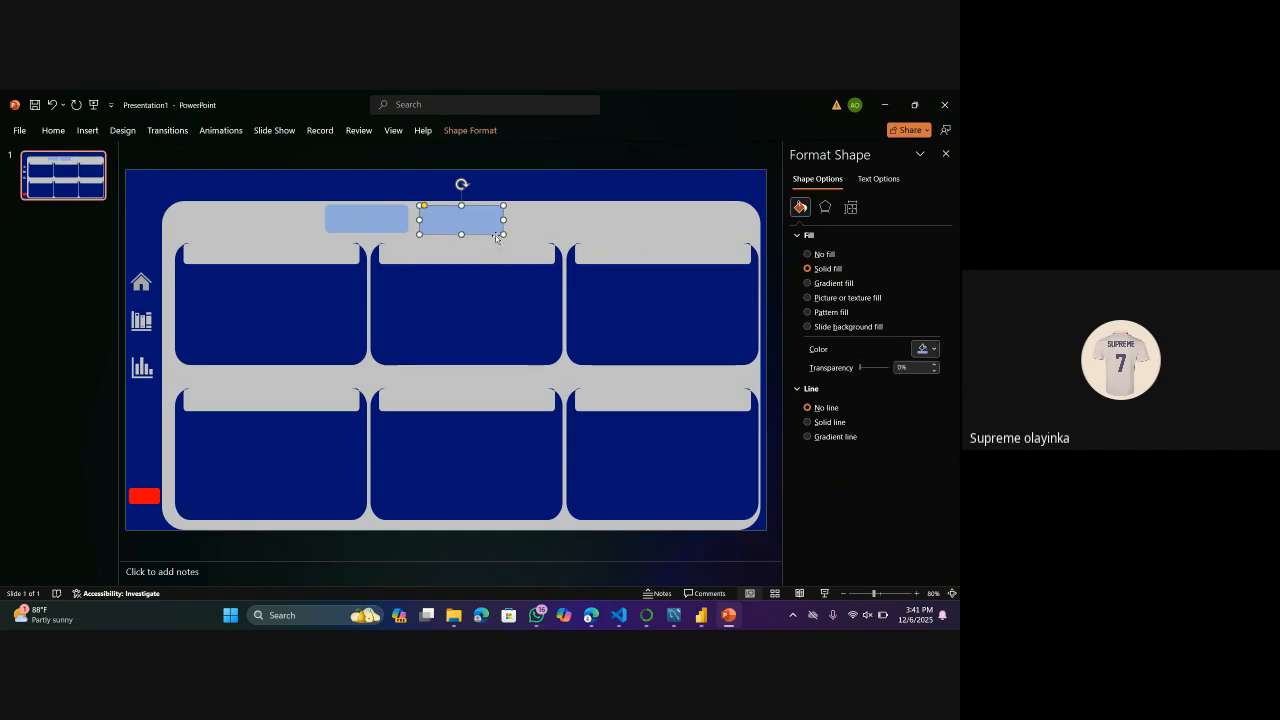
Arrange the light blue rectangles toward the right end of the header and add a third copy to form an evenly spaced row.
click(189, 231)
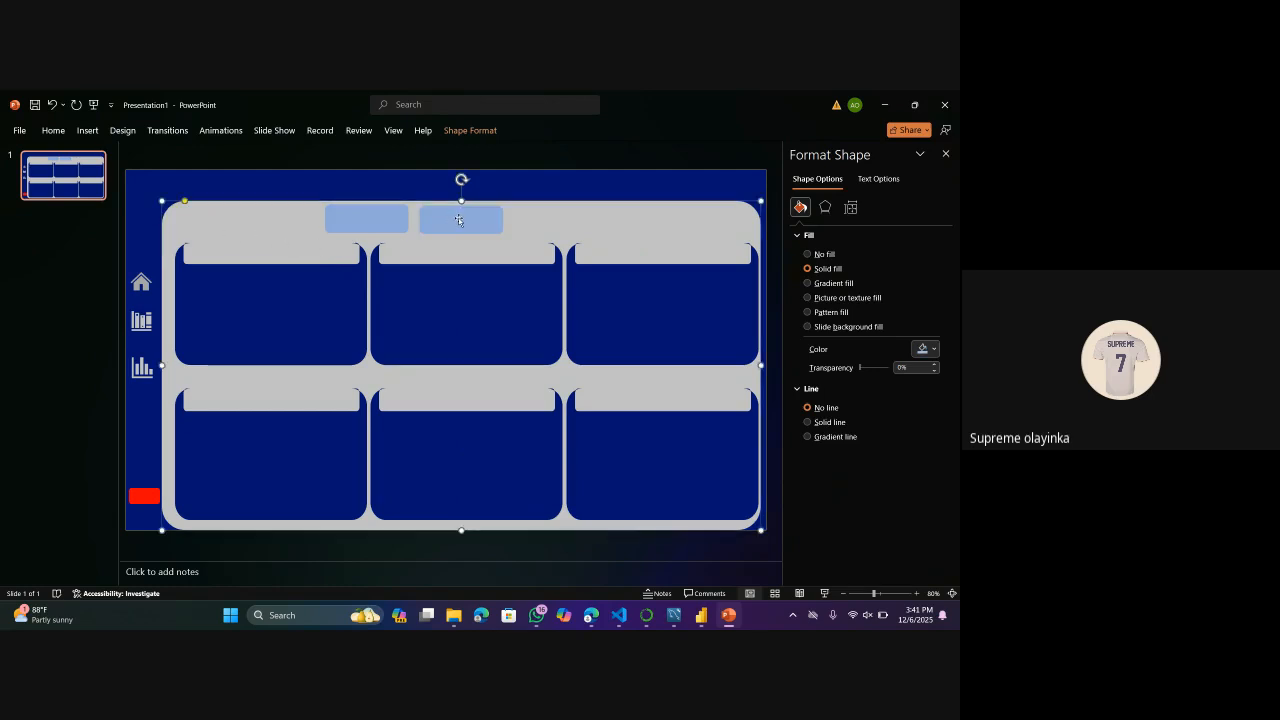
drag(458, 218, 702, 218)
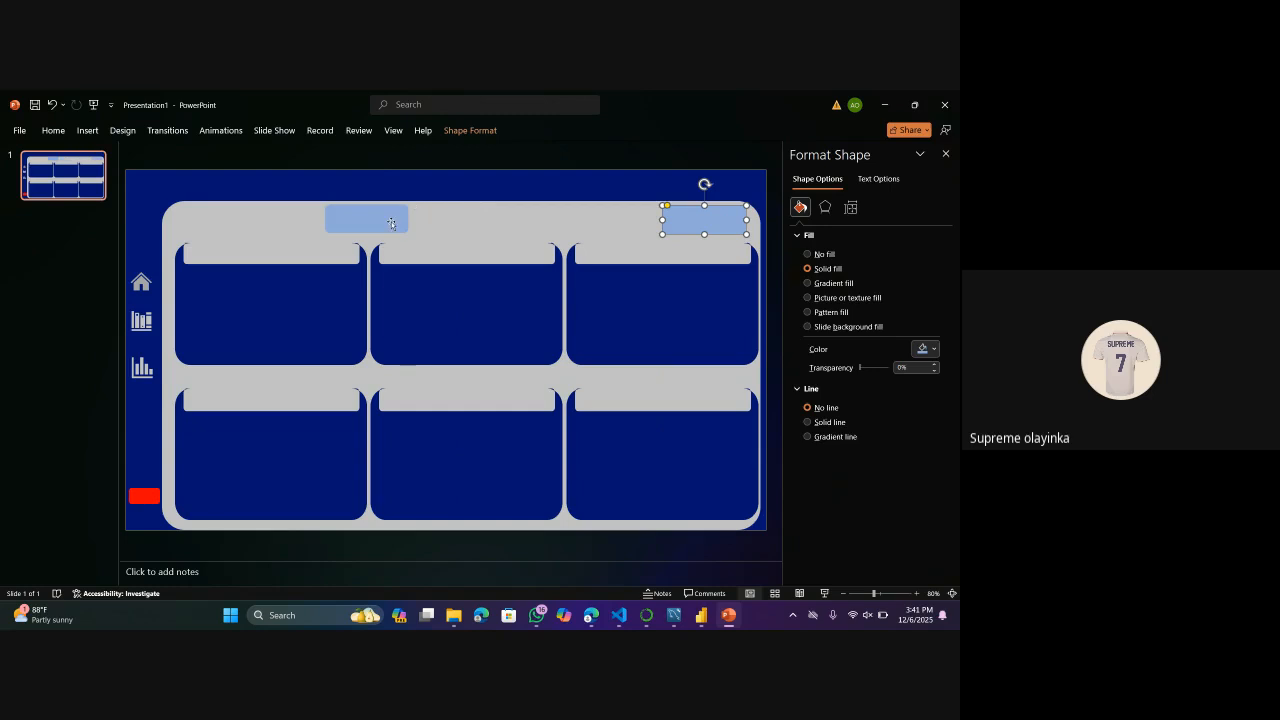
drag(390, 222, 622, 224)
drag(627, 222, 537, 217)
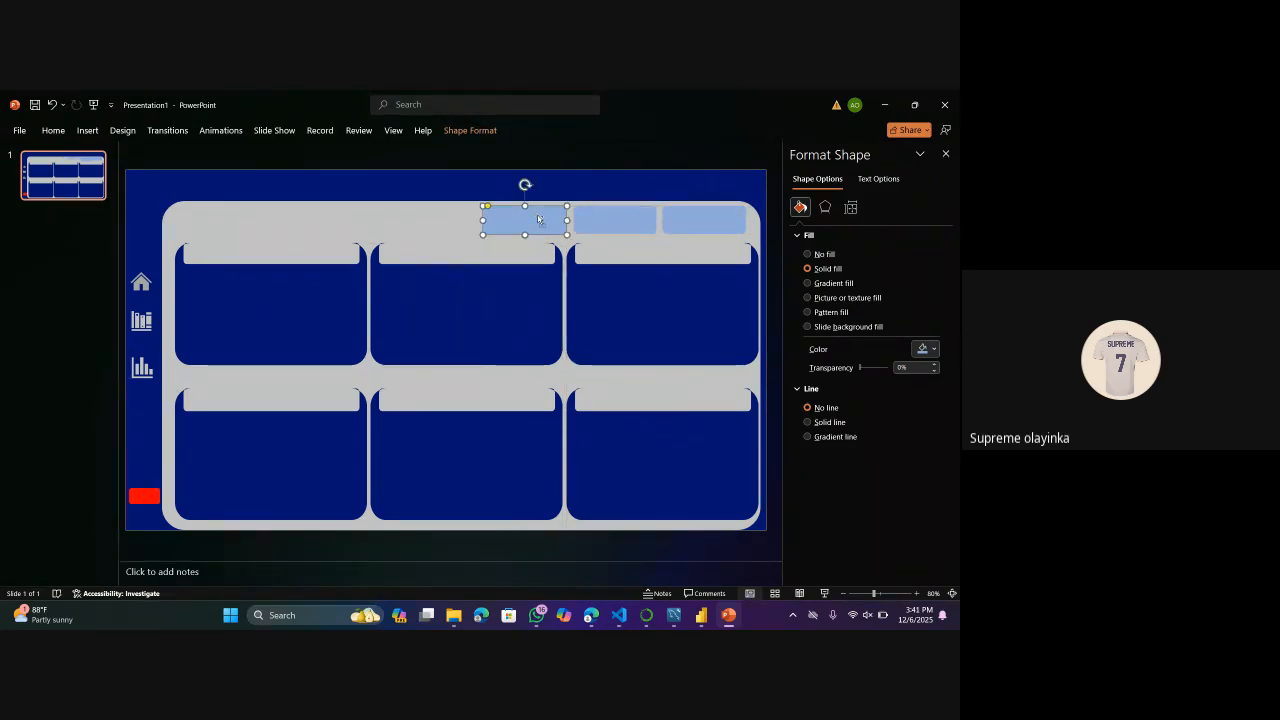
Add a fourth light blue rectangle to the header row, spaced evenly before the existing three.
key(ctrl+d)
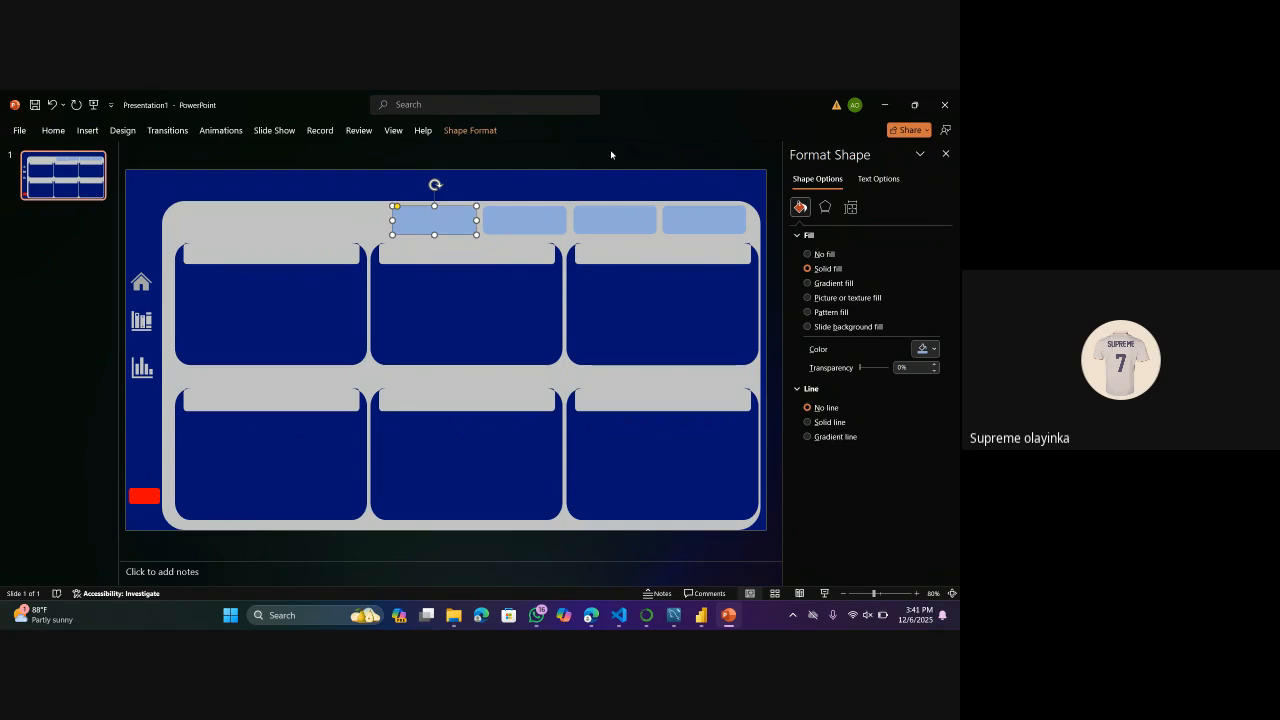
click(611, 155)
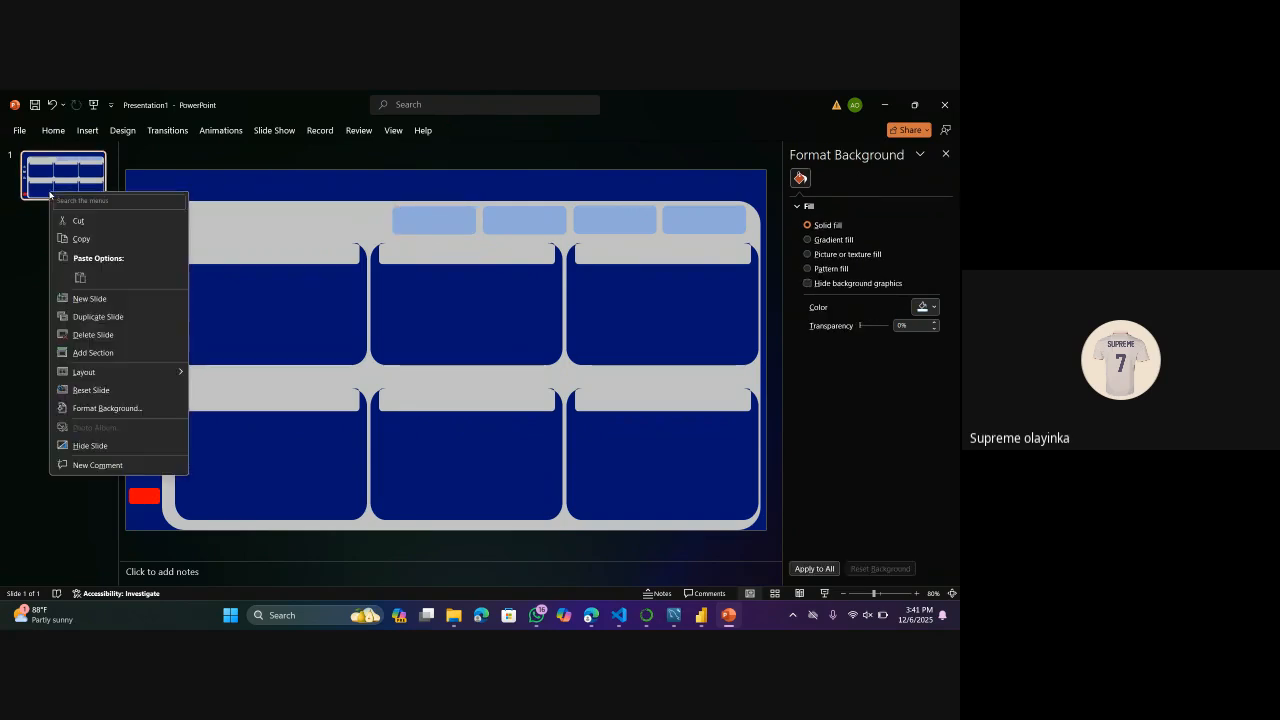
Duplicate the first slide twice so the presentation holds three identical dashboard slides.
right_click(51, 194)
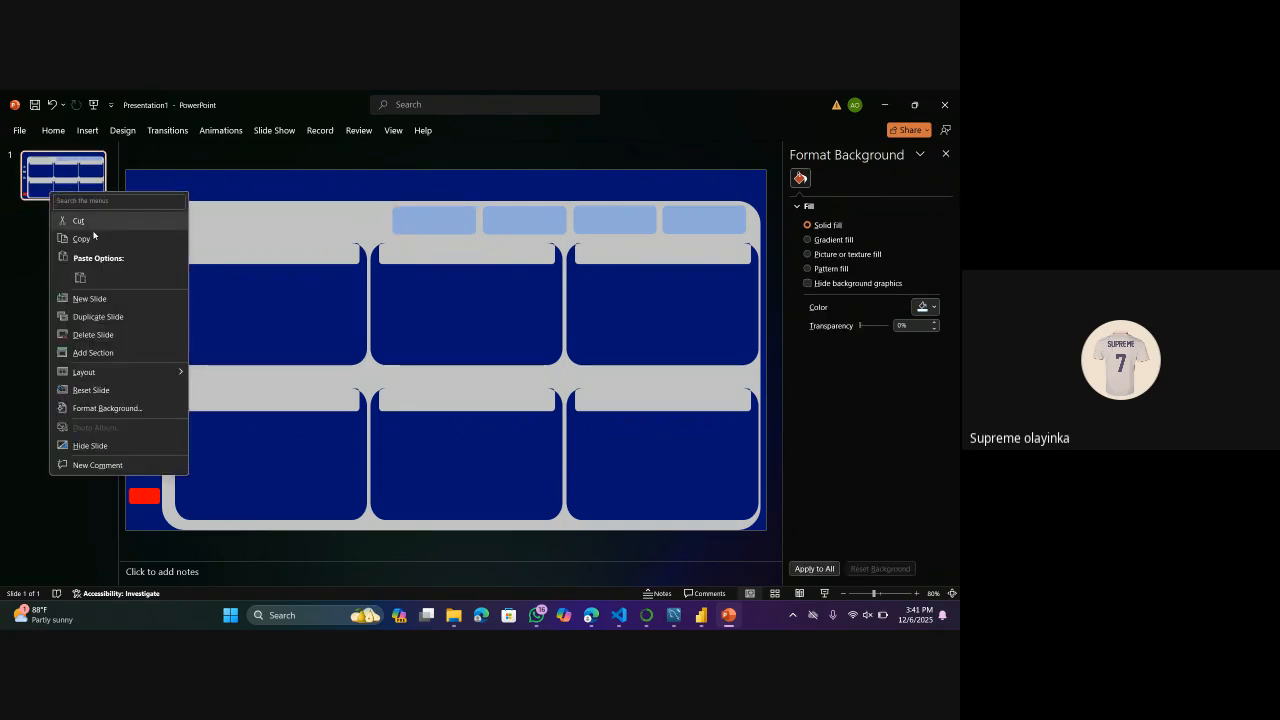
click(113, 317)
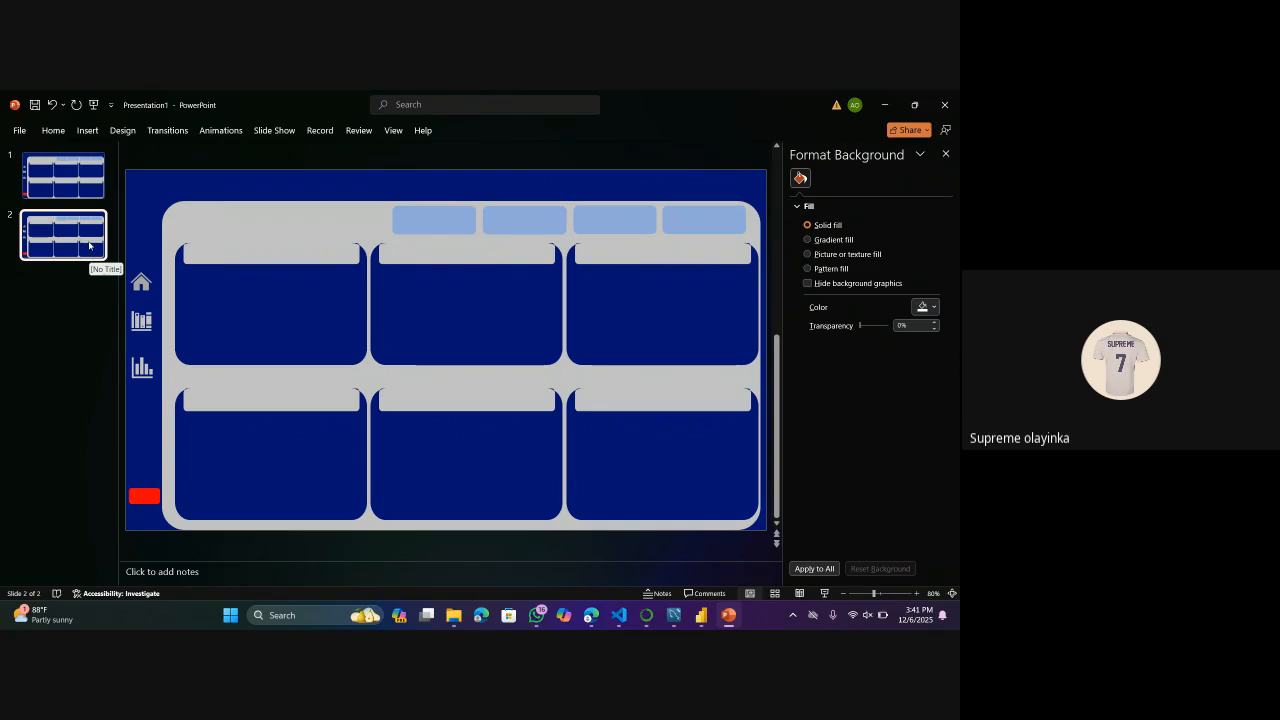
right_click(64, 186)
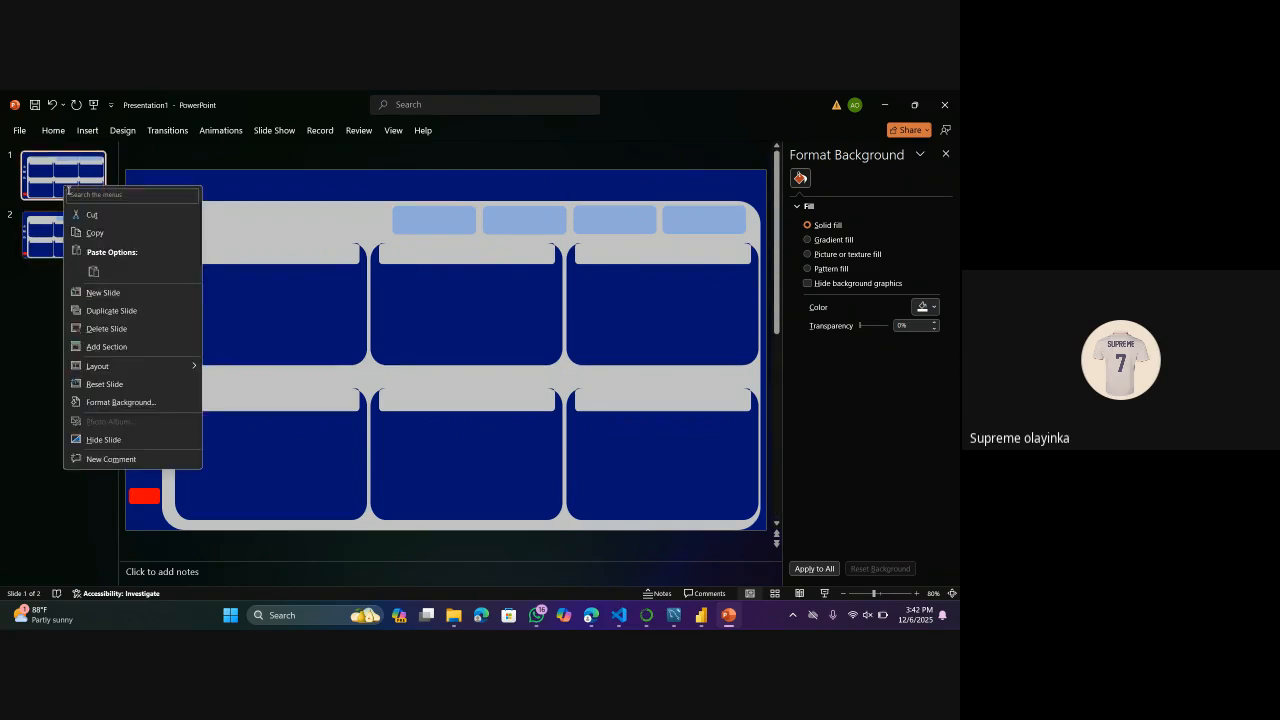
click(112, 310)
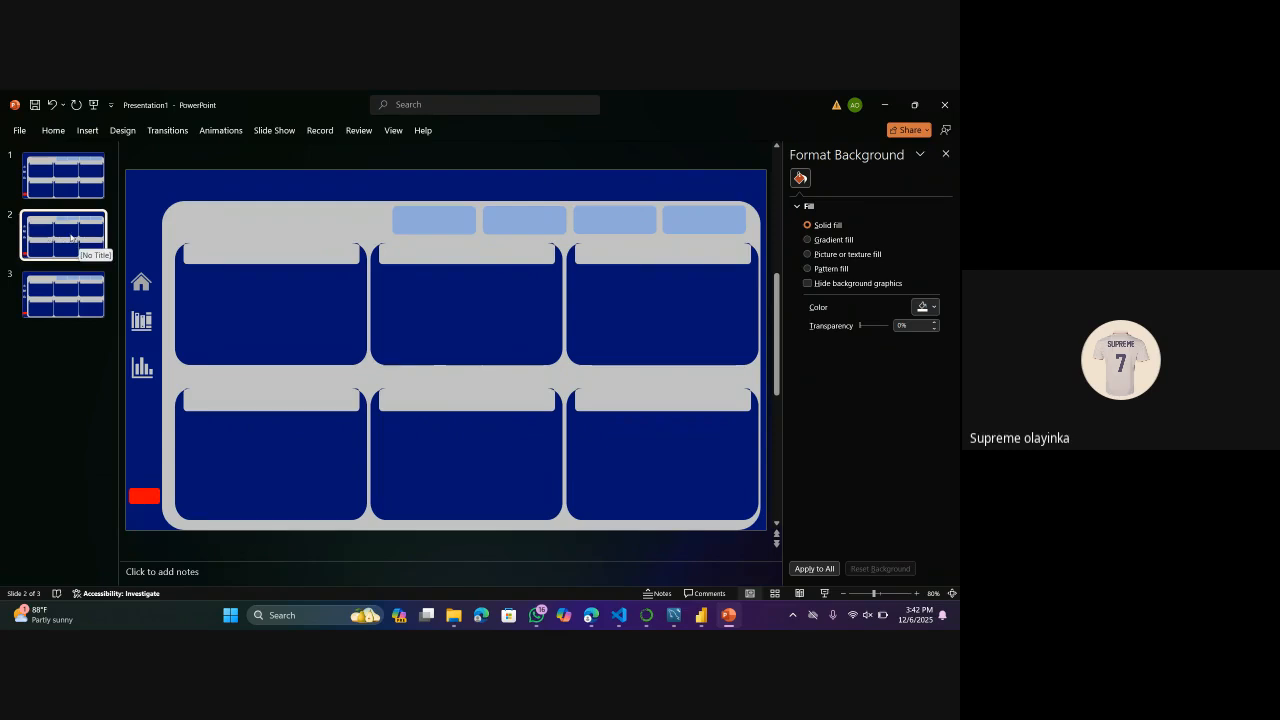
On slide 1, delete all four light blue rectangles from the header row.
click(53, 178)
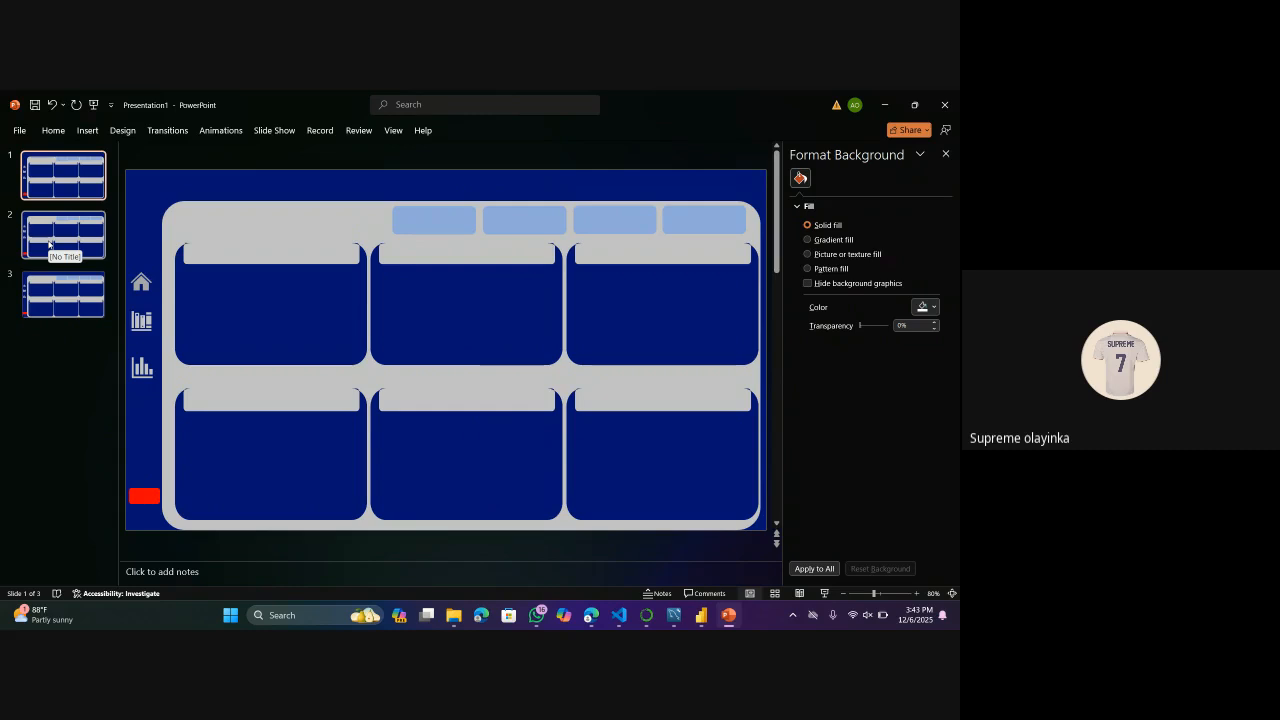
click(160, 180)
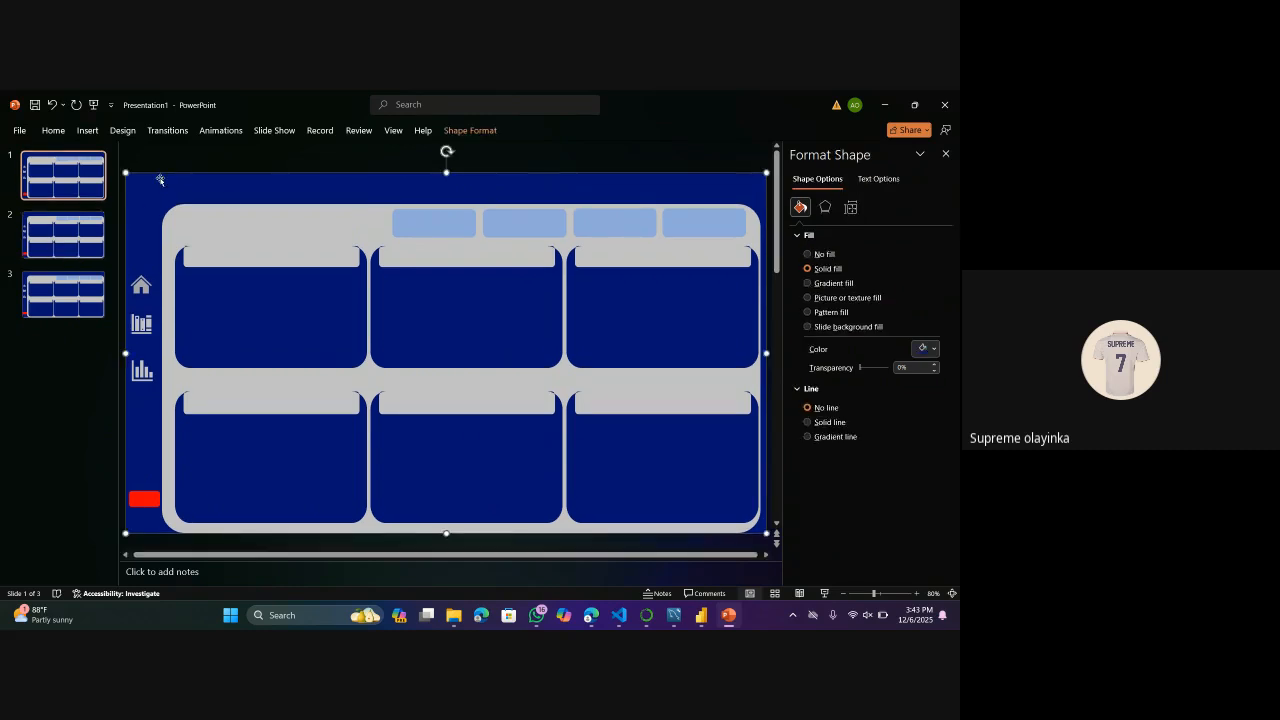
click(569, 156)
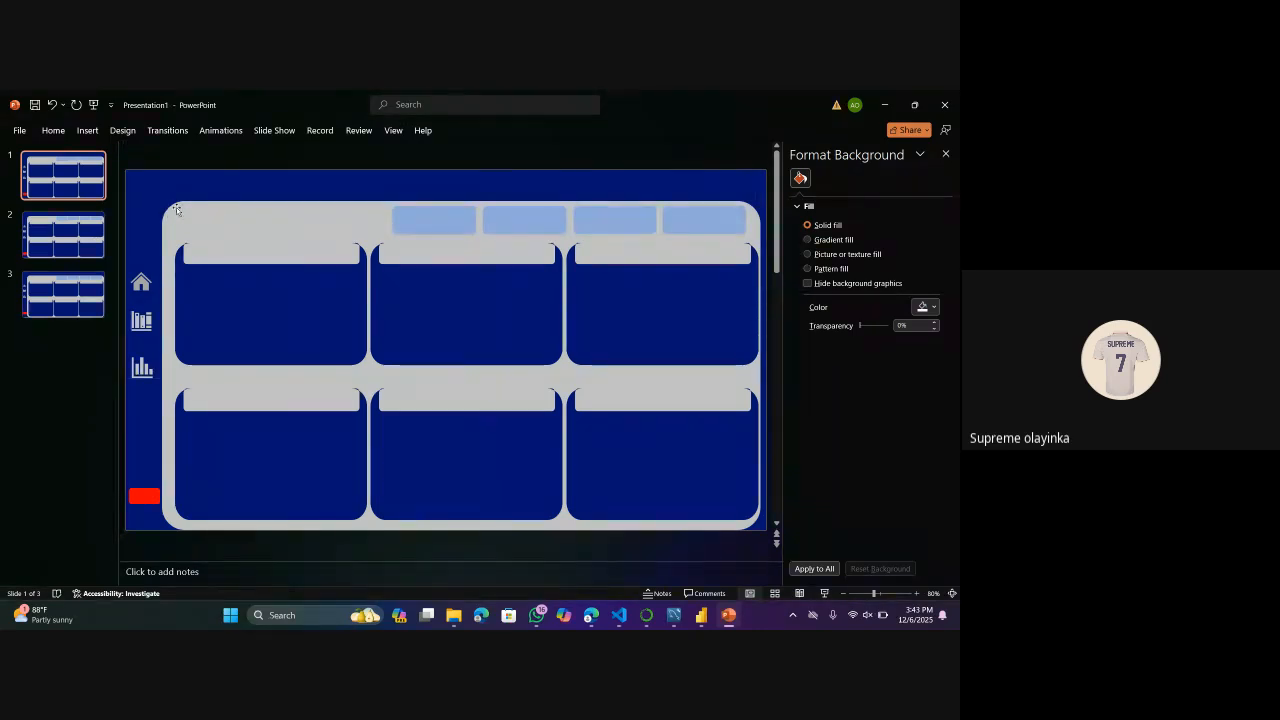
click(447, 231)
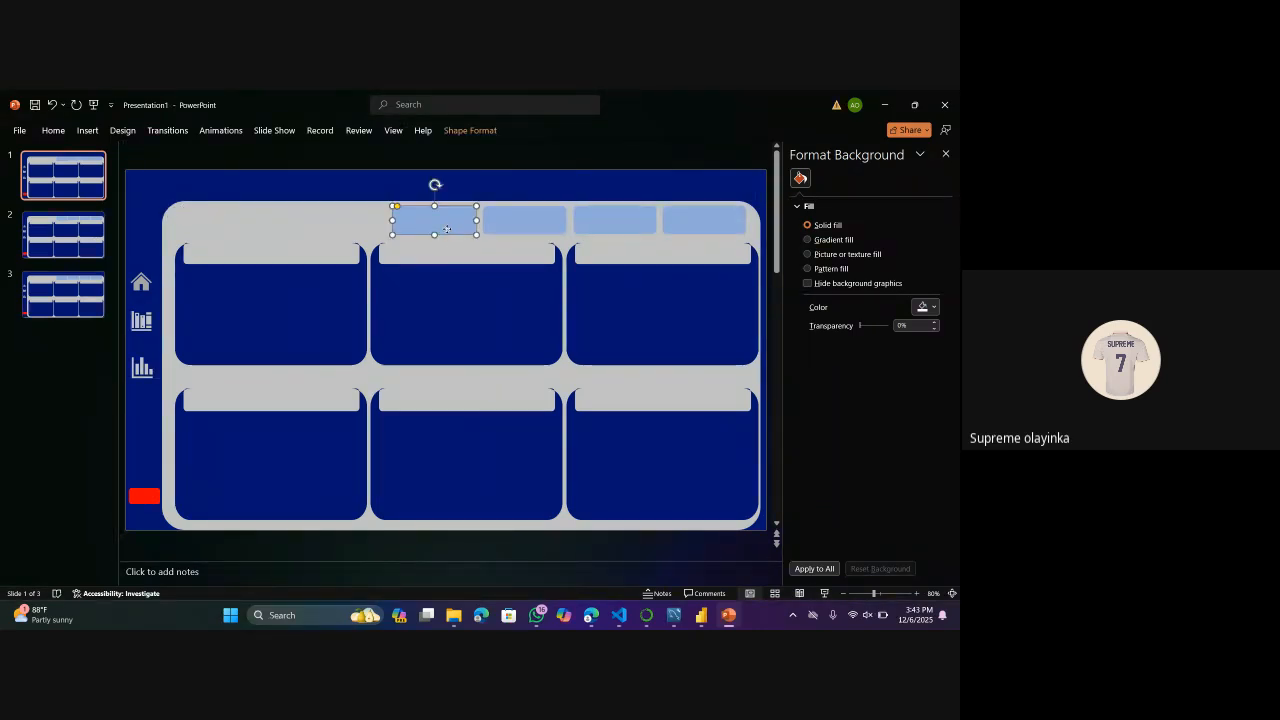
key(Delete)
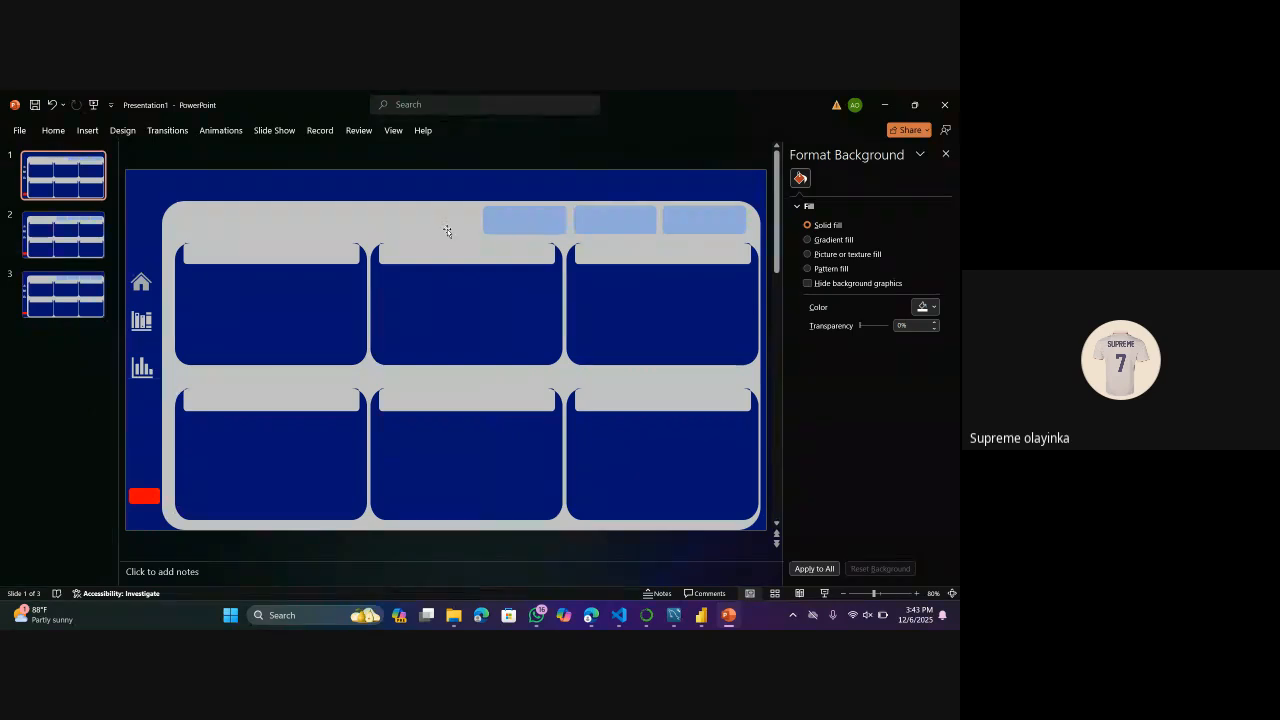
click(509, 222)
key(Delete)
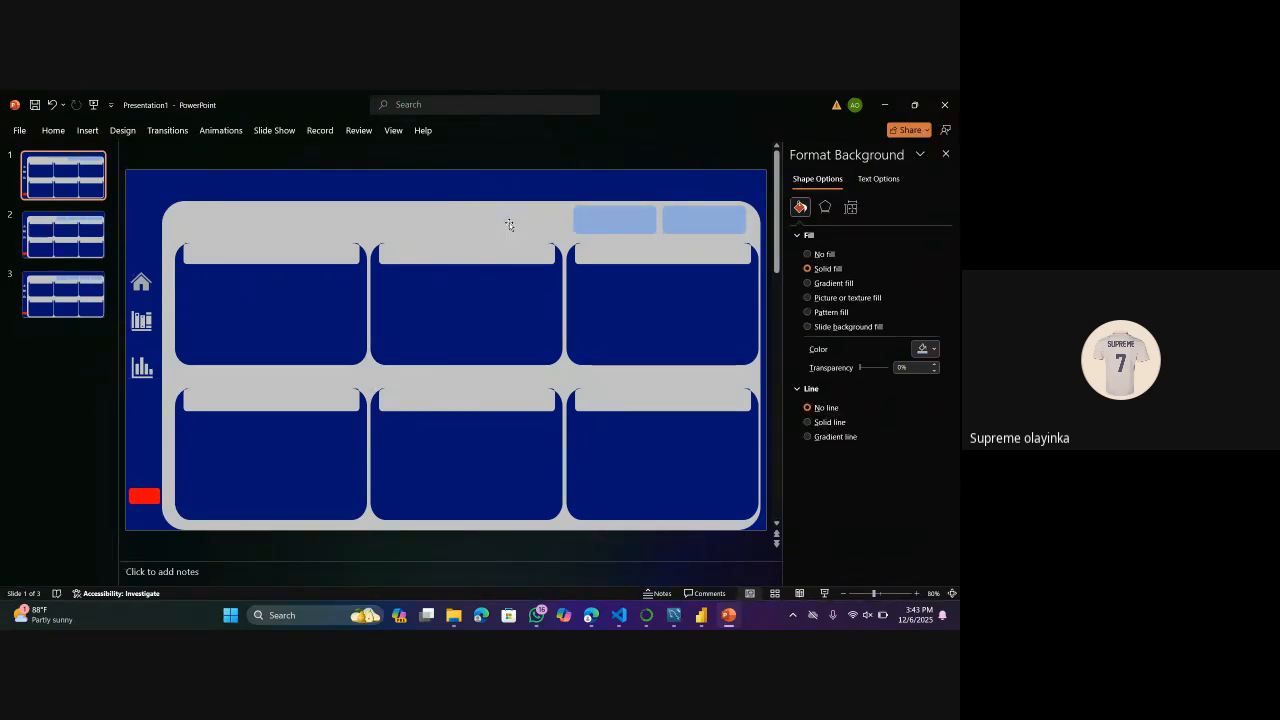
click(642, 222)
key(Delete)
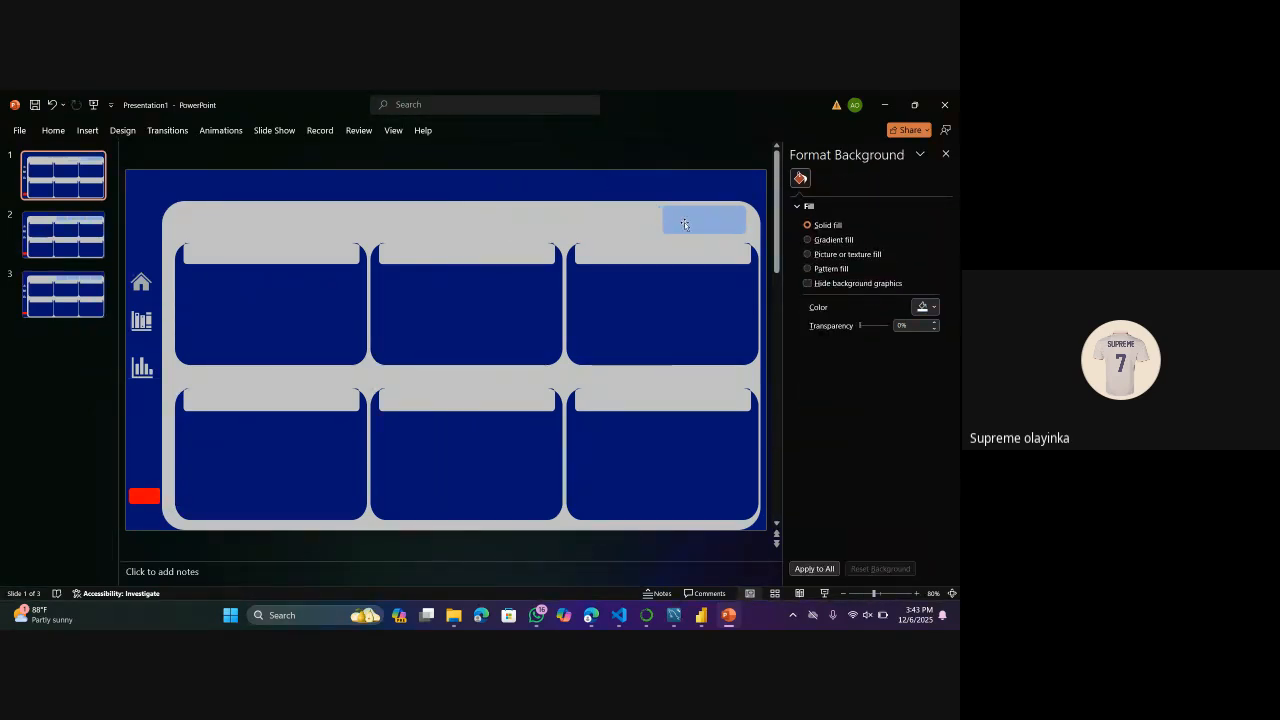
click(685, 220)
key(Delete)
Delete all six dark blue chart panels from slide 1, clearing the large grey rounded rectangle.
click(661, 295)
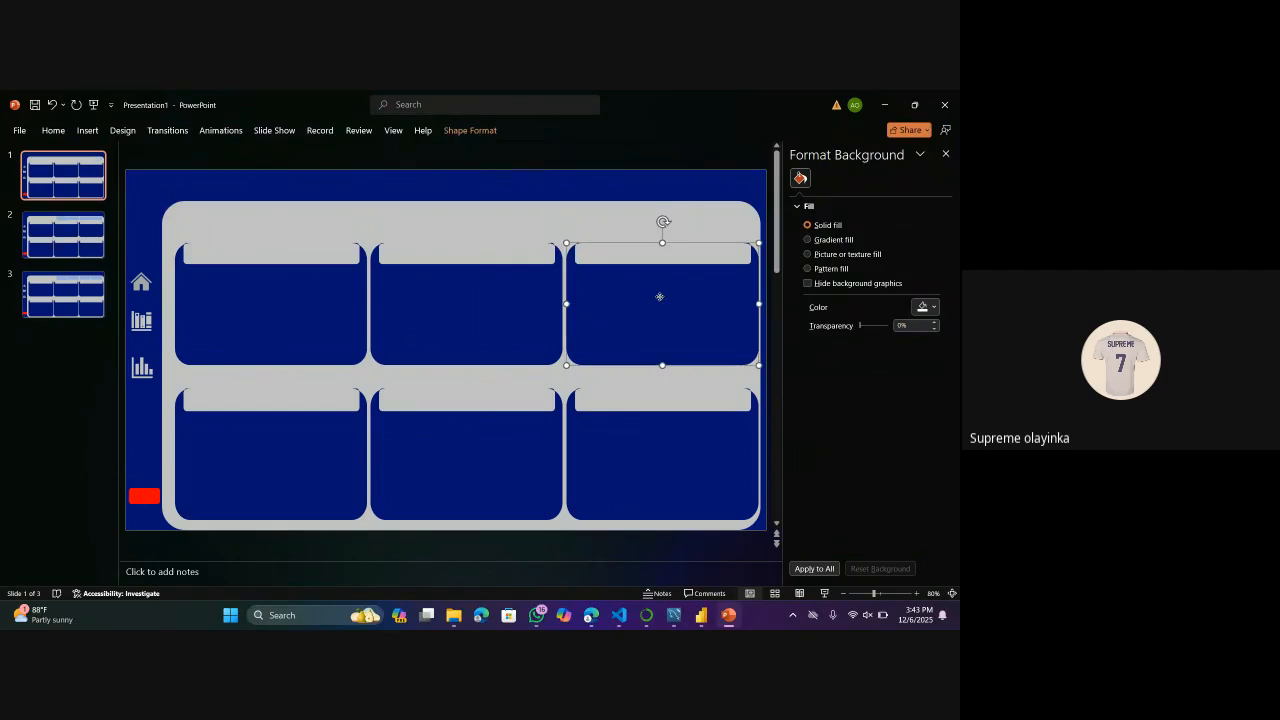
key(Delete)
click(417, 322)
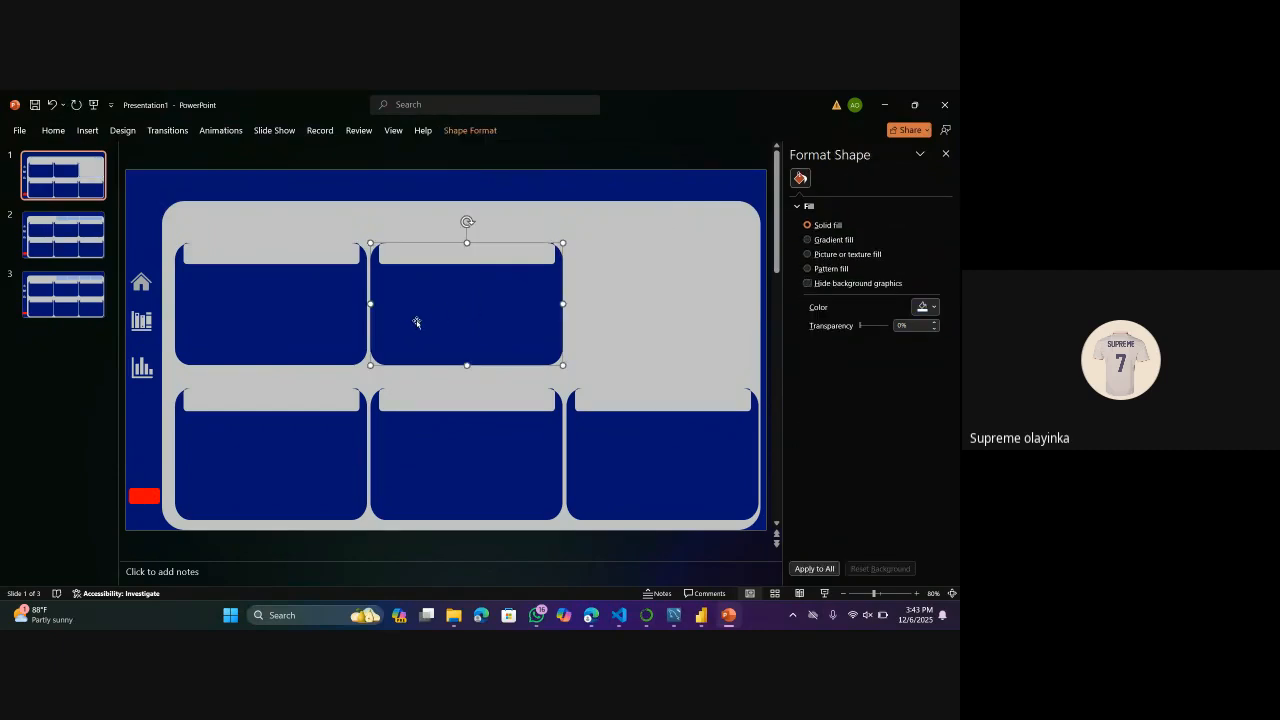
key(Delete)
click(286, 323)
key(Delete)
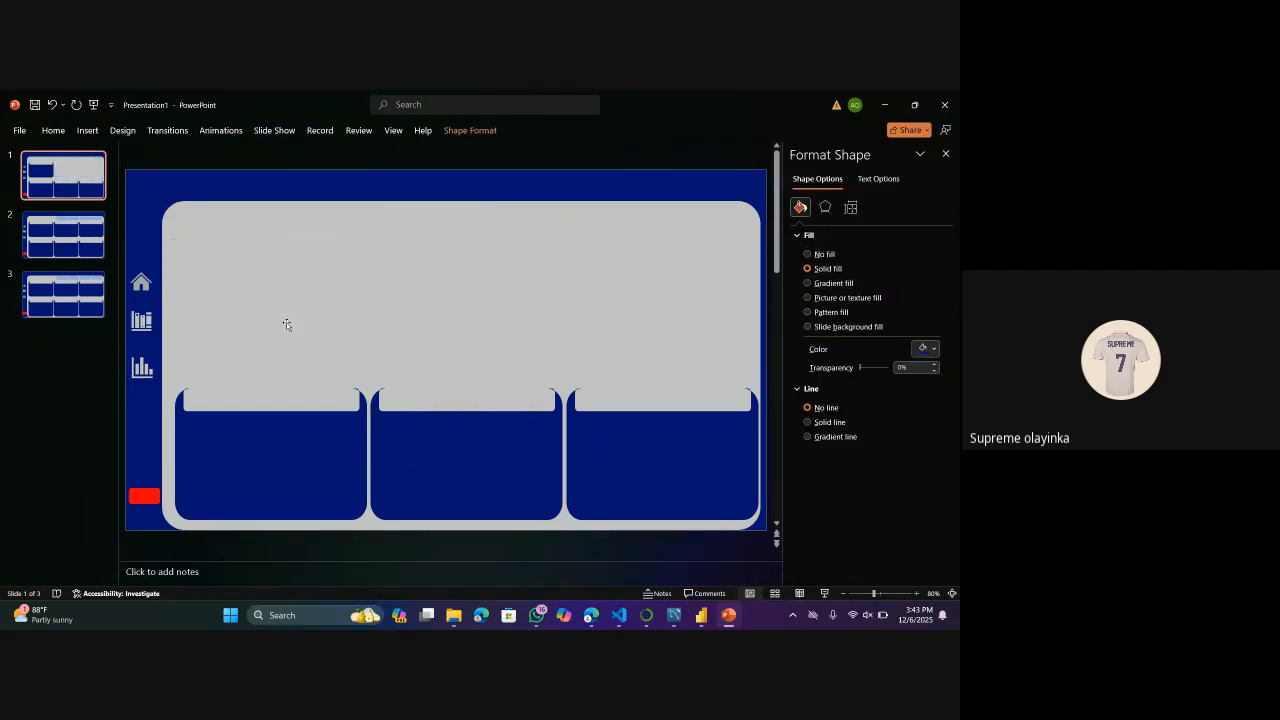
click(296, 445)
key(Delete)
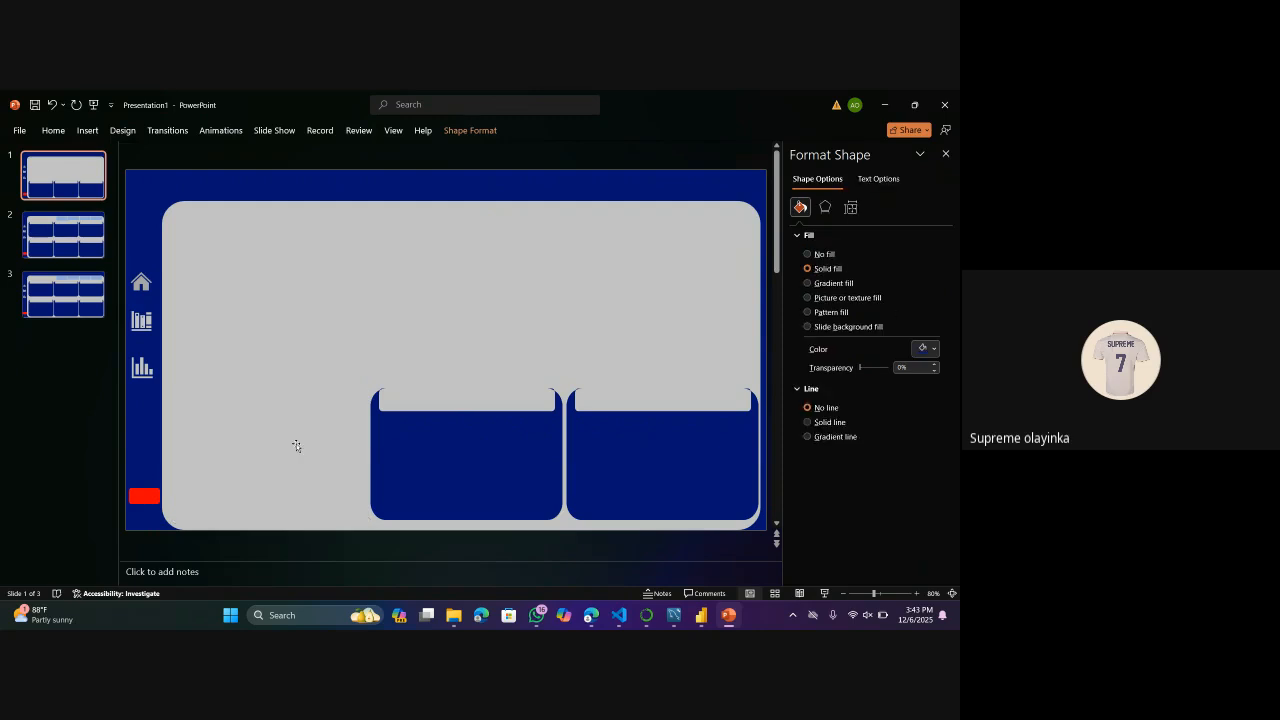
click(450, 494)
key(Delete)
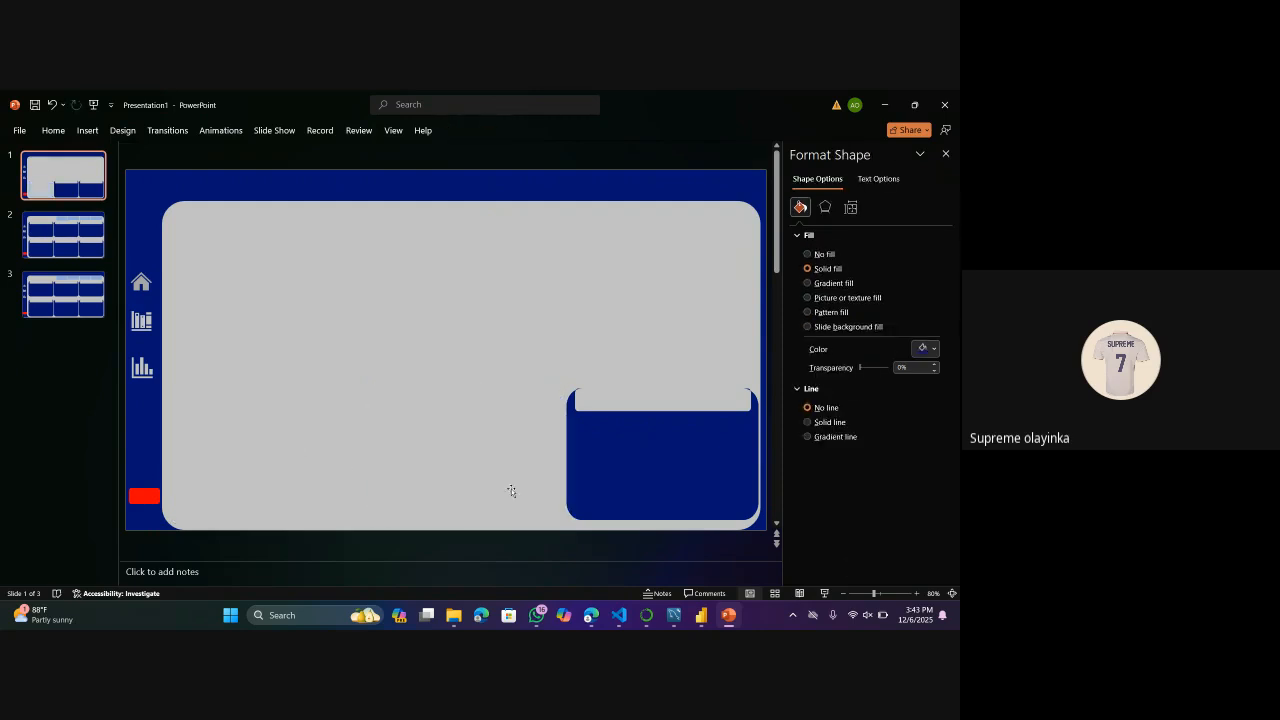
click(620, 458)
key(Delete)
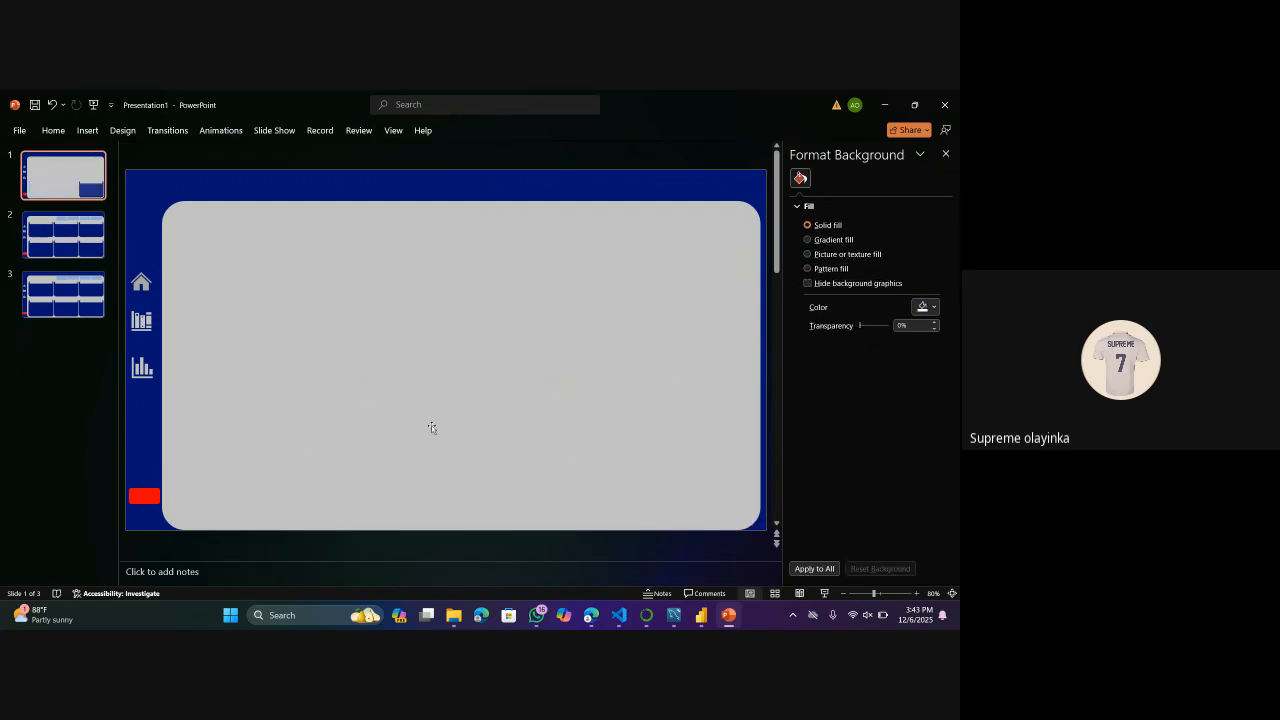
Shorten the large grey rounded rectangle from its lower edge to free the lower part of slide 1.
click(231, 385)
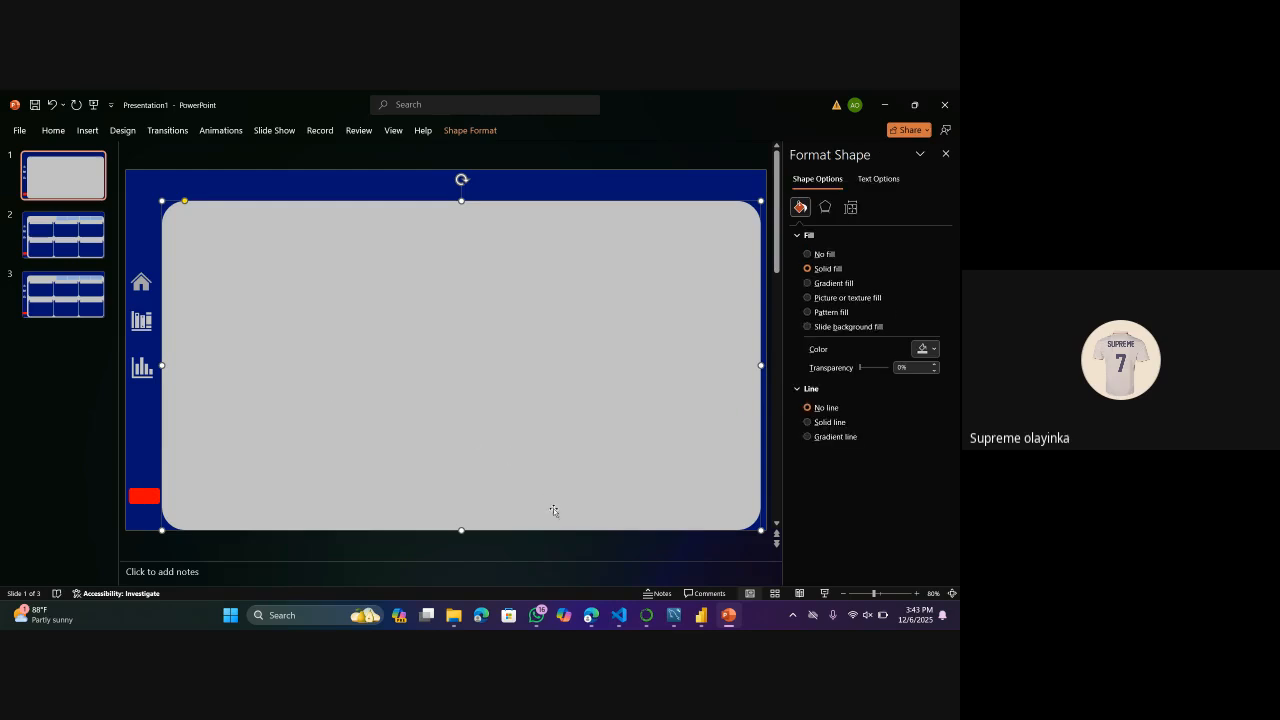
drag(461, 531, 445, 380)
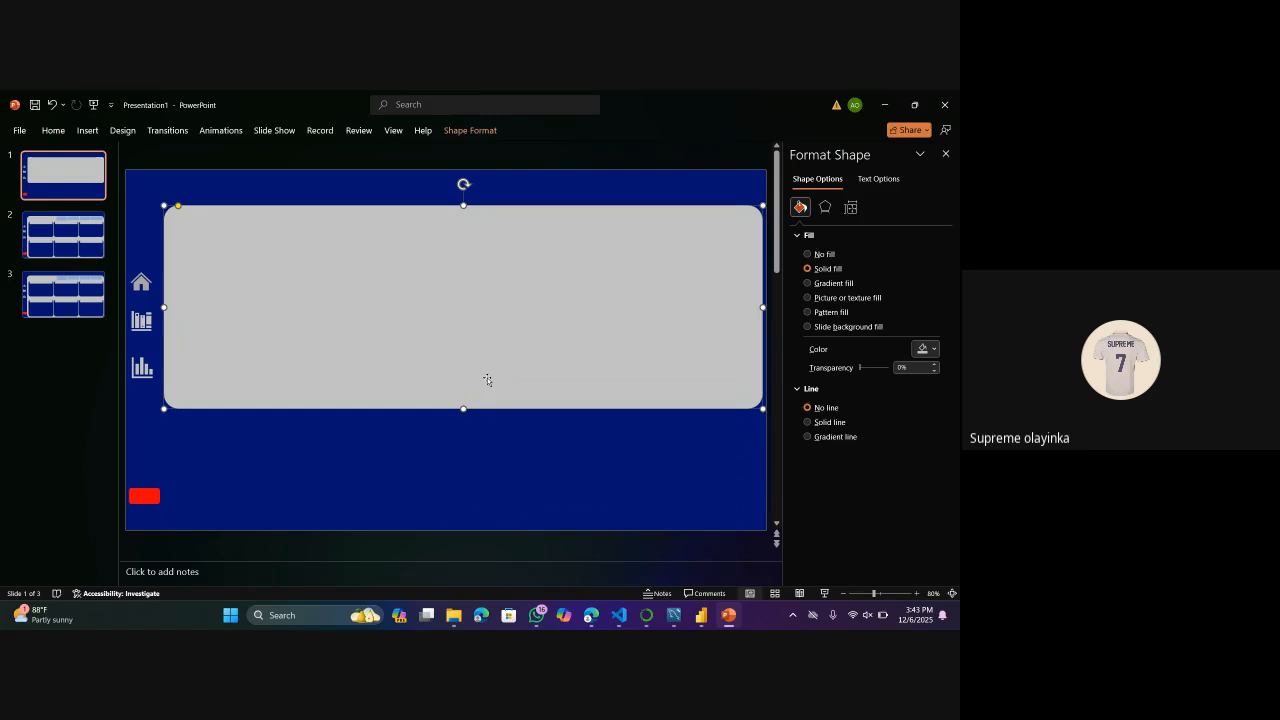
Line up the home, bookshelf and bar chart icons in a row near the slide's lower centre, and move the red button closer to the lower corner.
click(145, 286)
drag(145, 286, 381, 511)
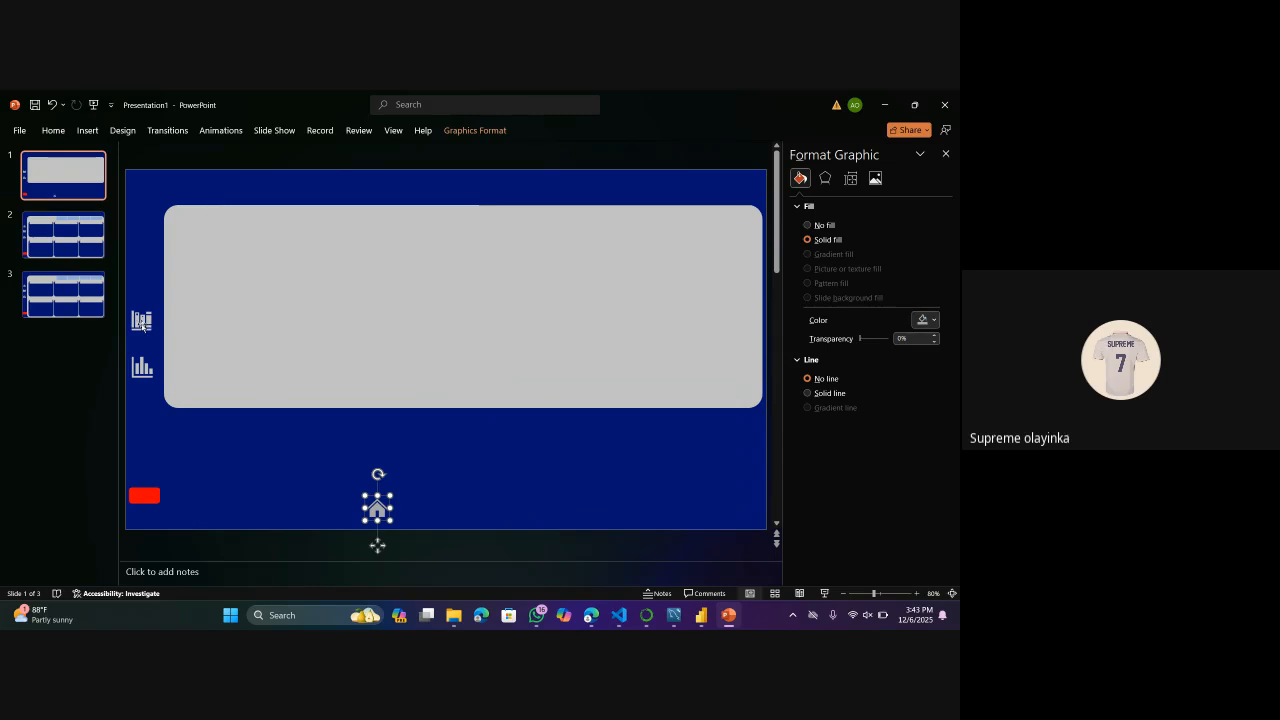
drag(142, 322, 449, 487)
drag(384, 513, 403, 489)
drag(150, 373, 447, 434)
key(ctrl+z)
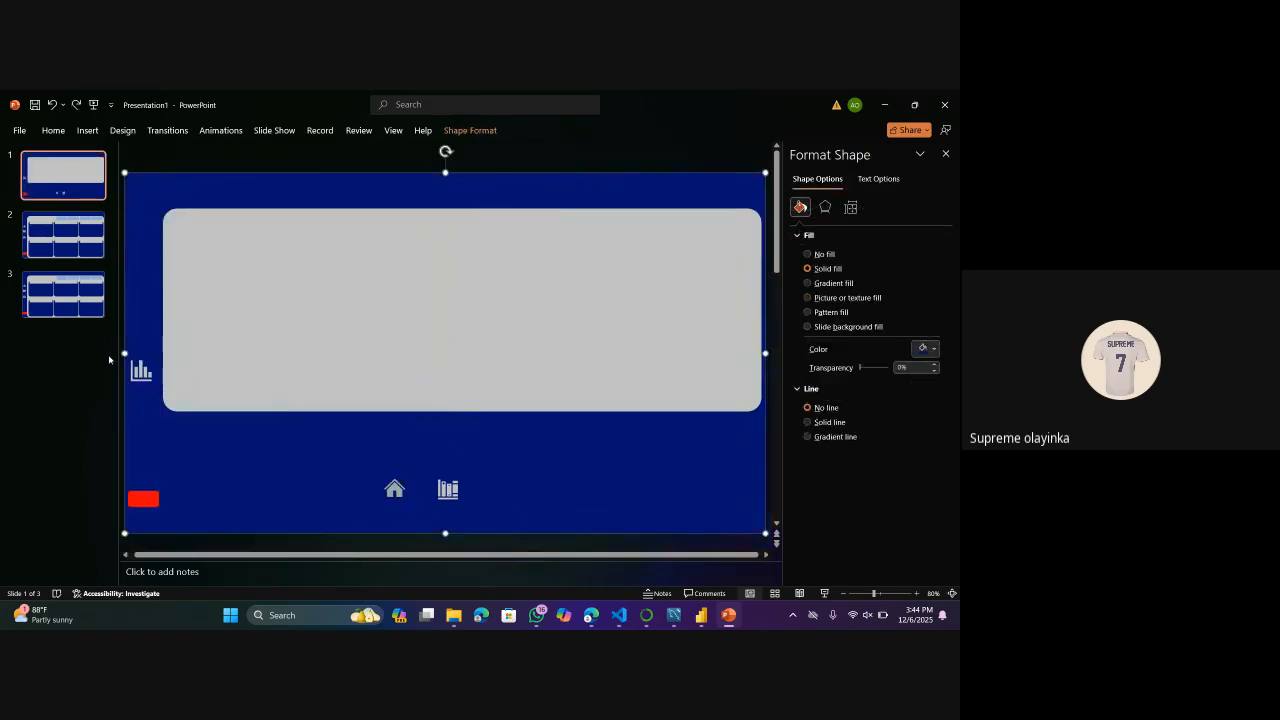
drag(145, 368, 507, 485)
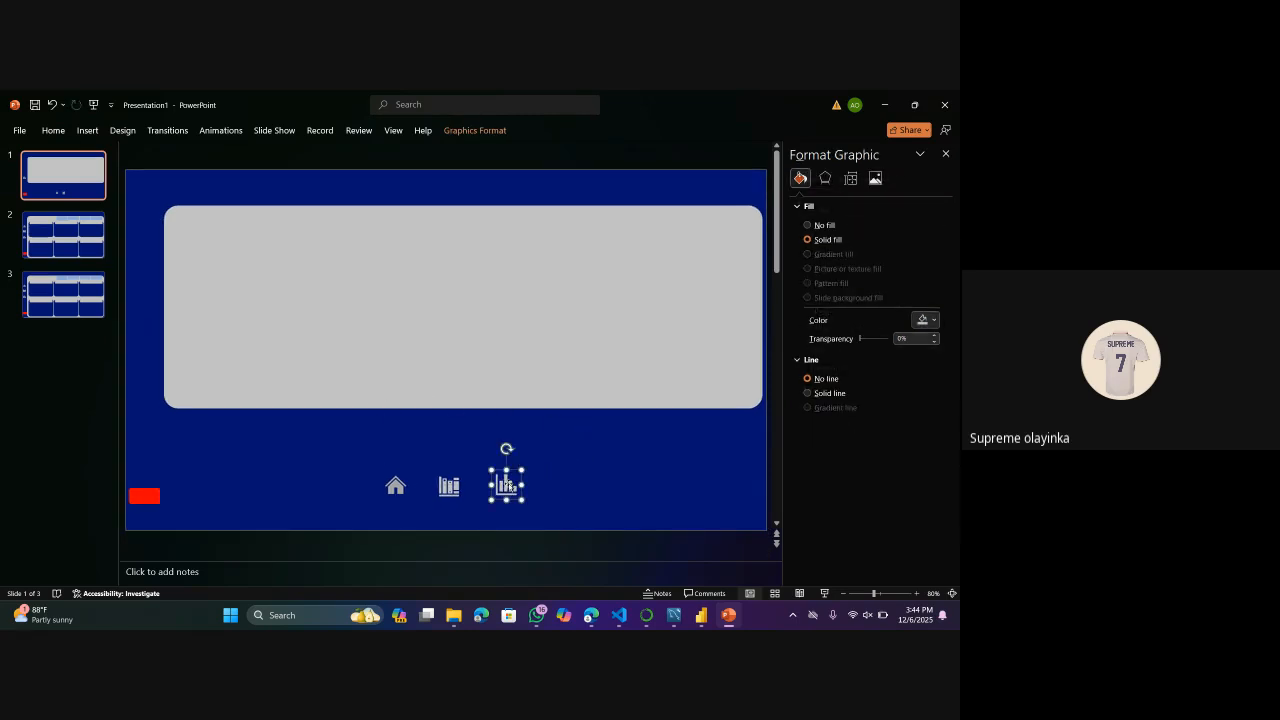
mouse_move(155, 496)
mouse_down()
mouse_move(151, 521)
mouse_move(162, 516)
mouse_up()
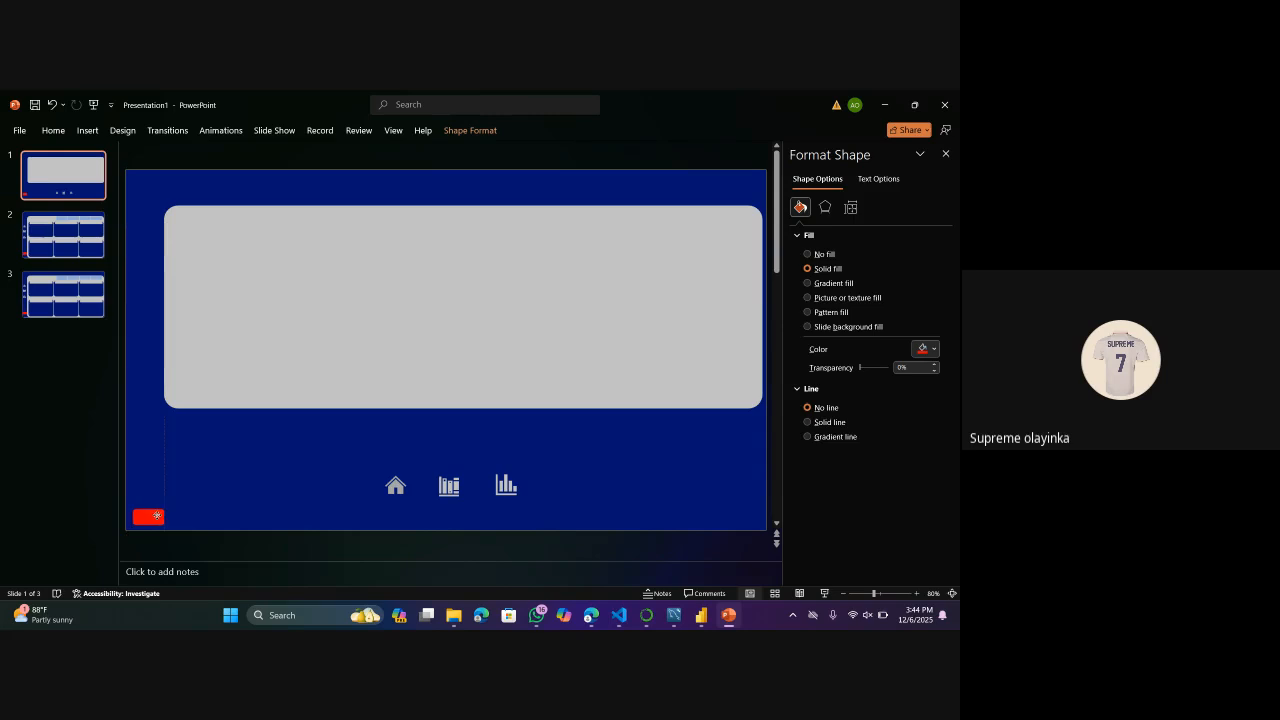
Delete the large grey rounded rectangle from slide 1.
click(375, 387)
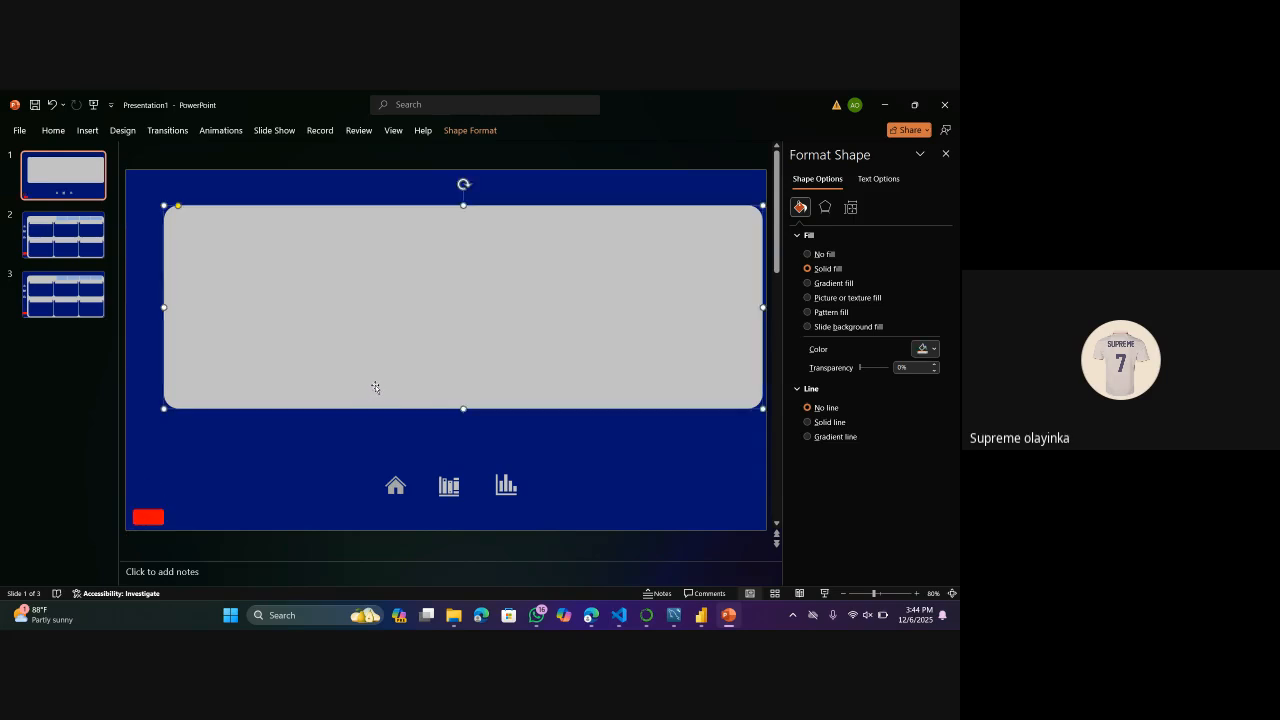
click(765, 307)
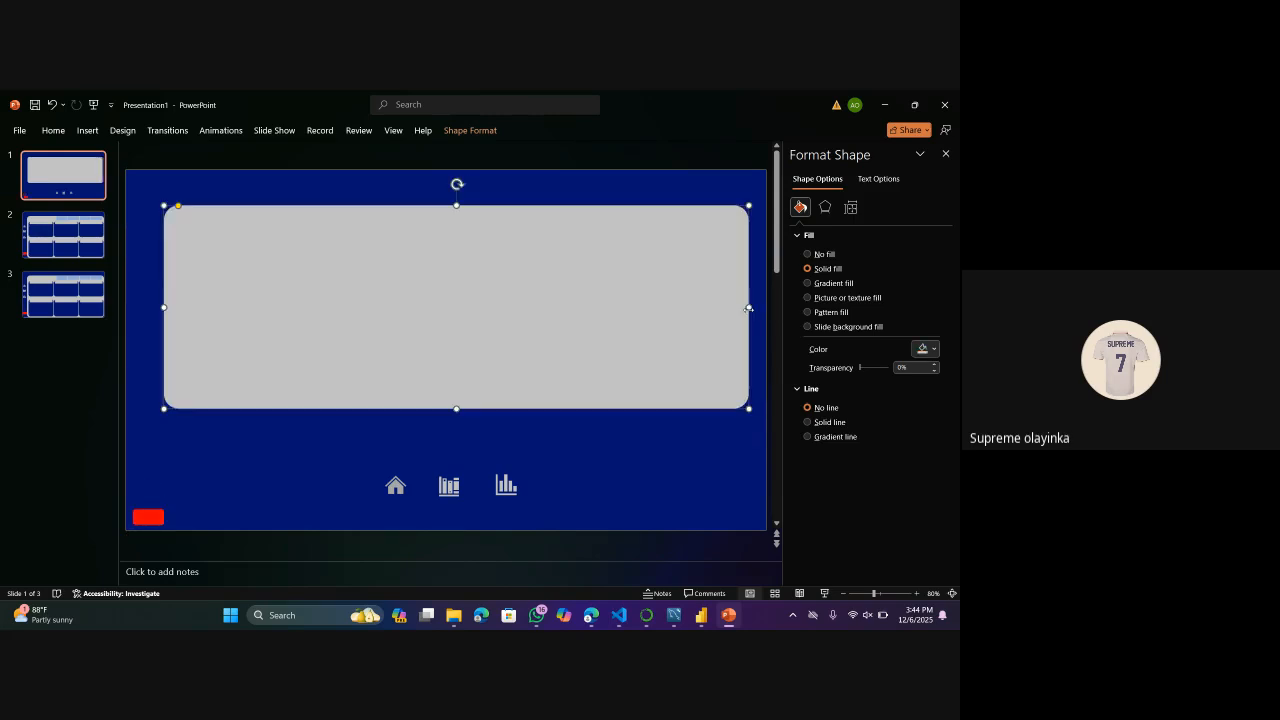
key(Delete)
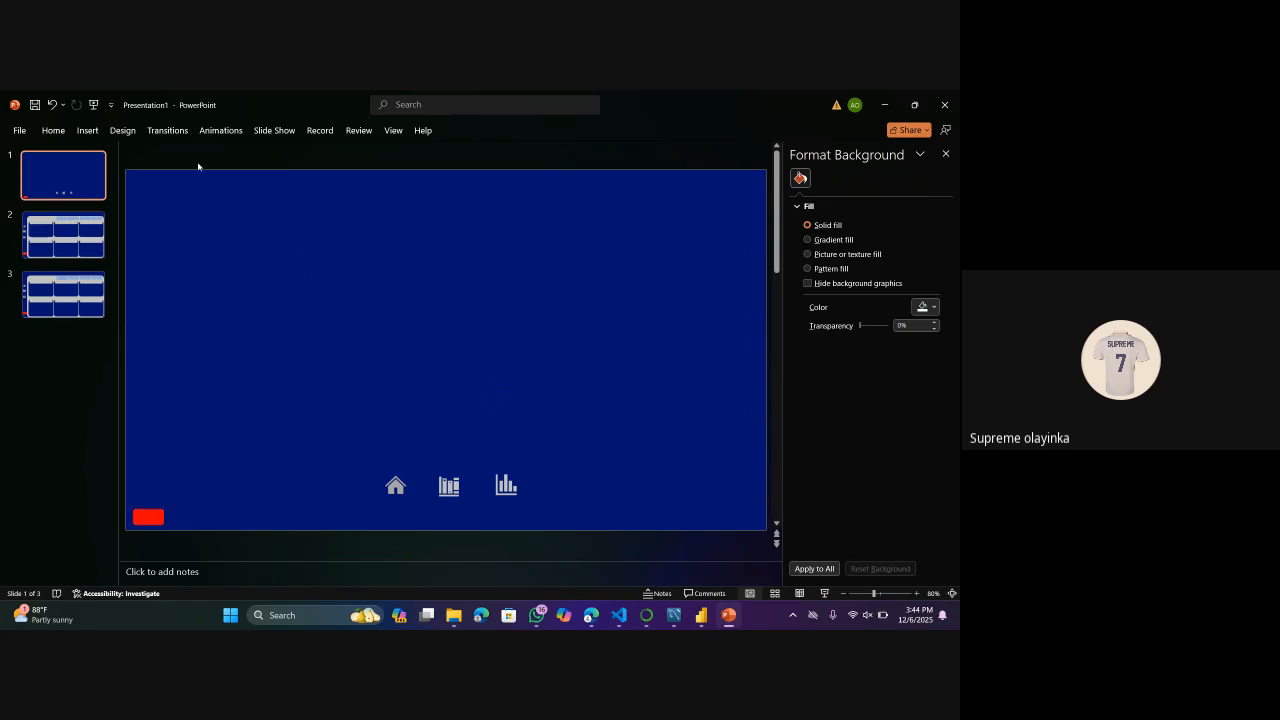
Draw a large blue circle on slide 1 and centre it horizontally above the row of icons.
click(88, 130)
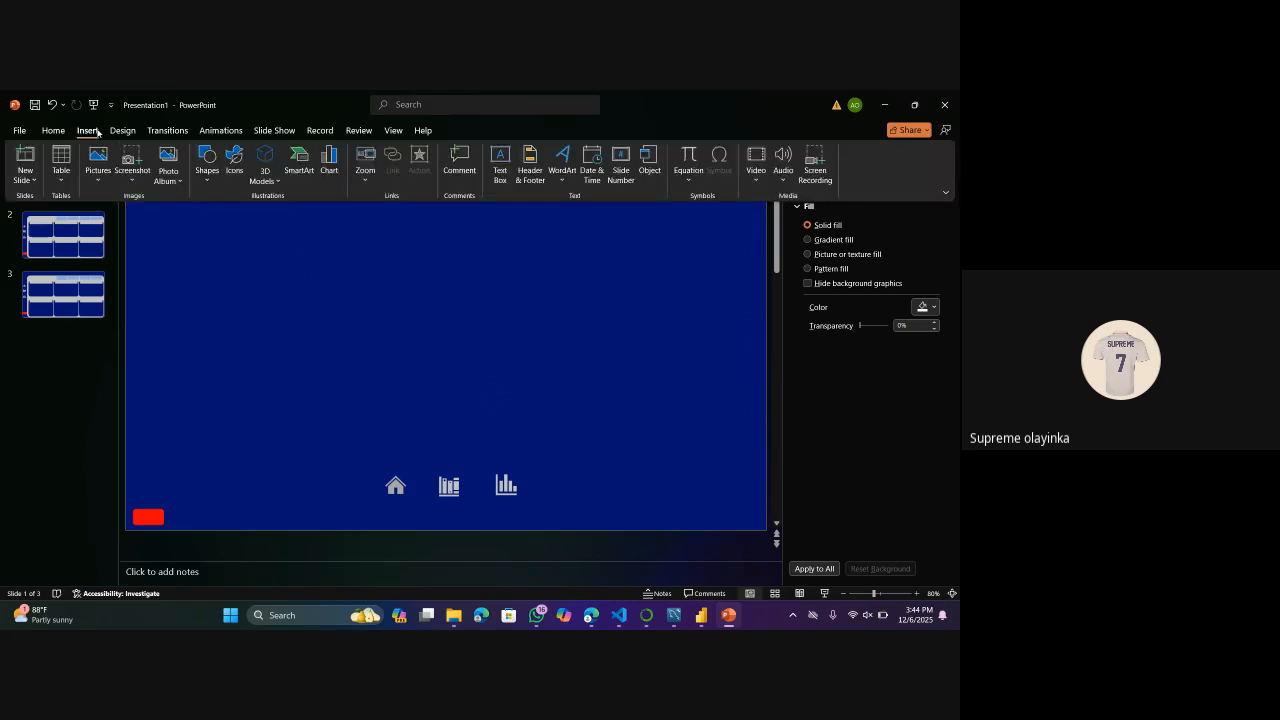
click(212, 178)
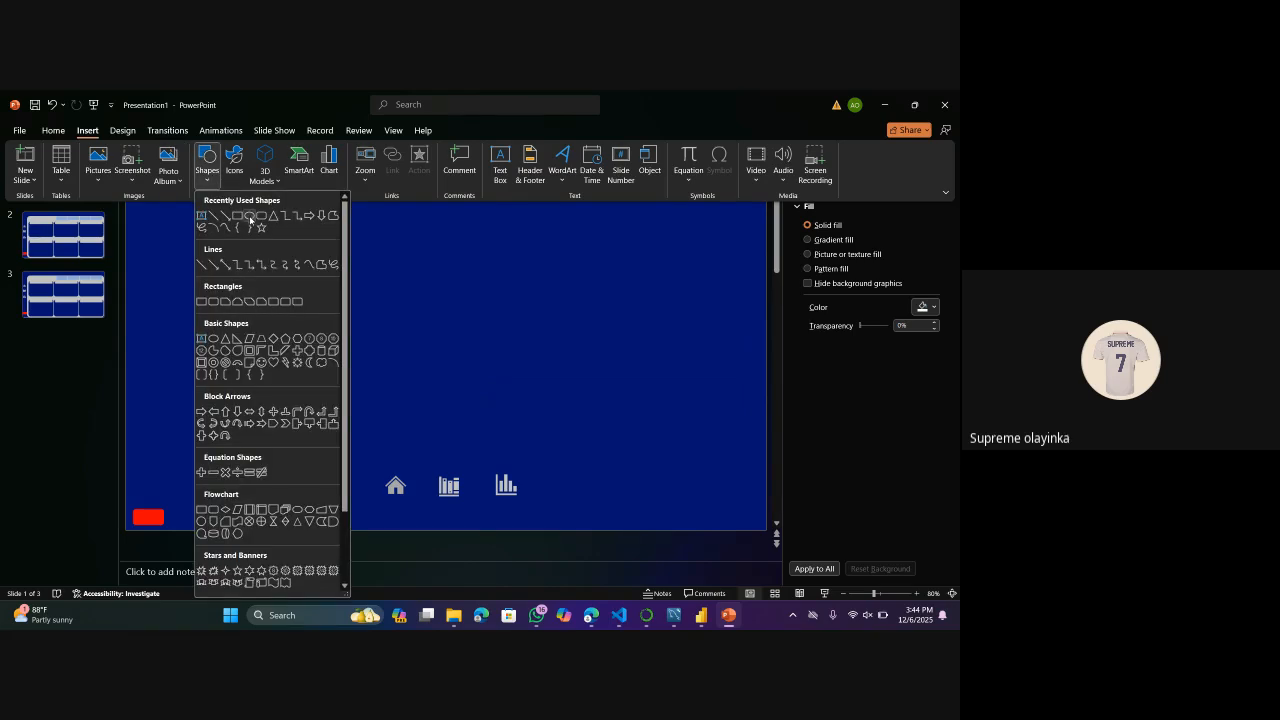
click(250, 217)
drag(377, 231, 609, 464)
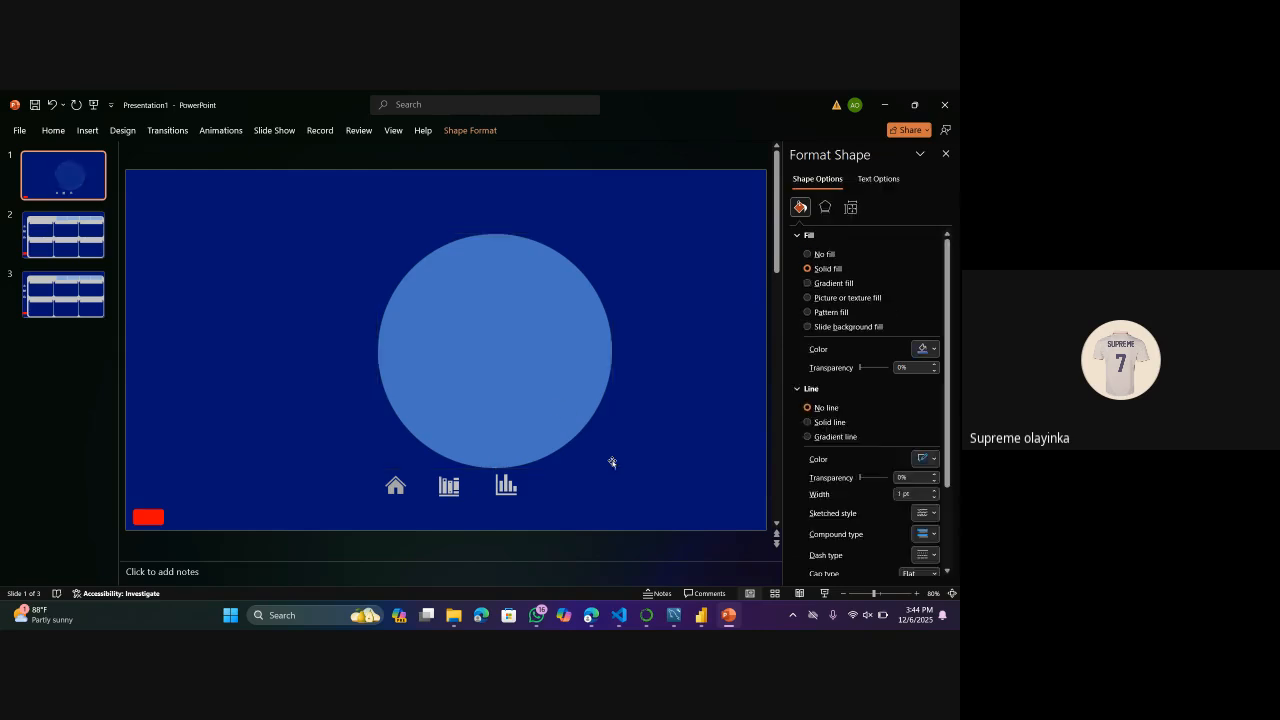
drag(540, 385, 474, 349)
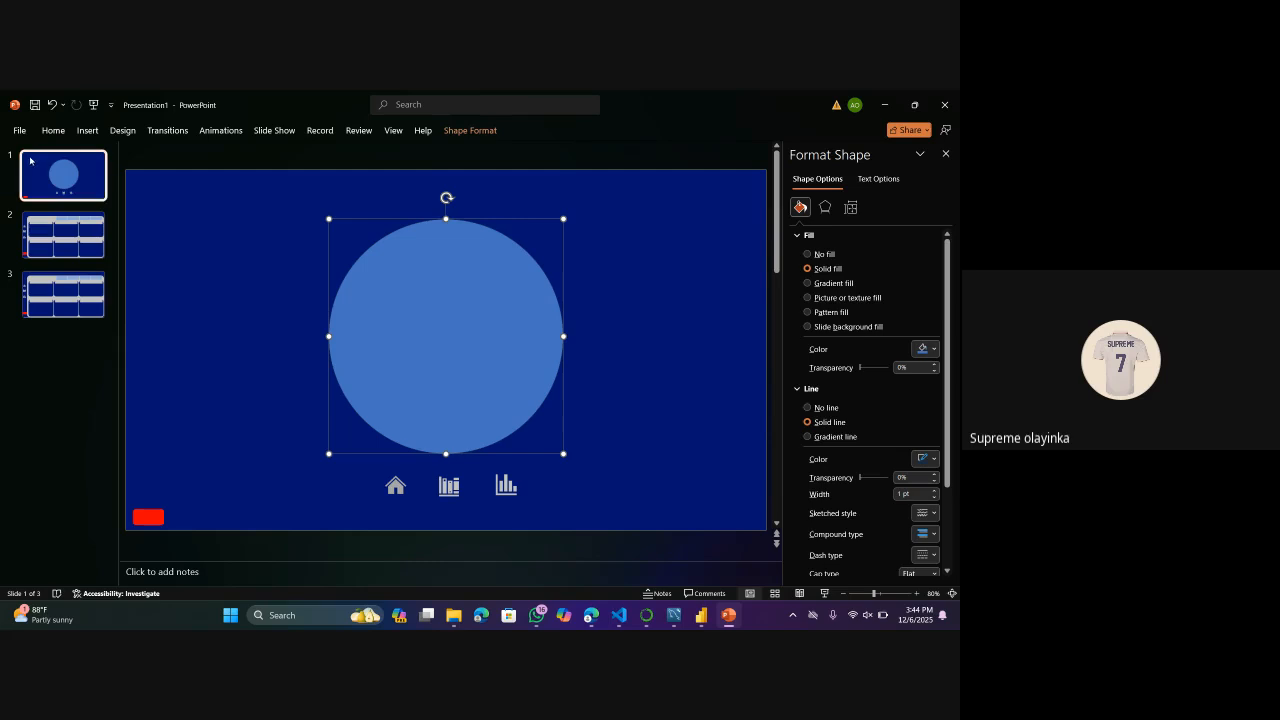
Draw a small blue rounded rectangle beside the upper right of the circle on slide 1.
click(87, 130)
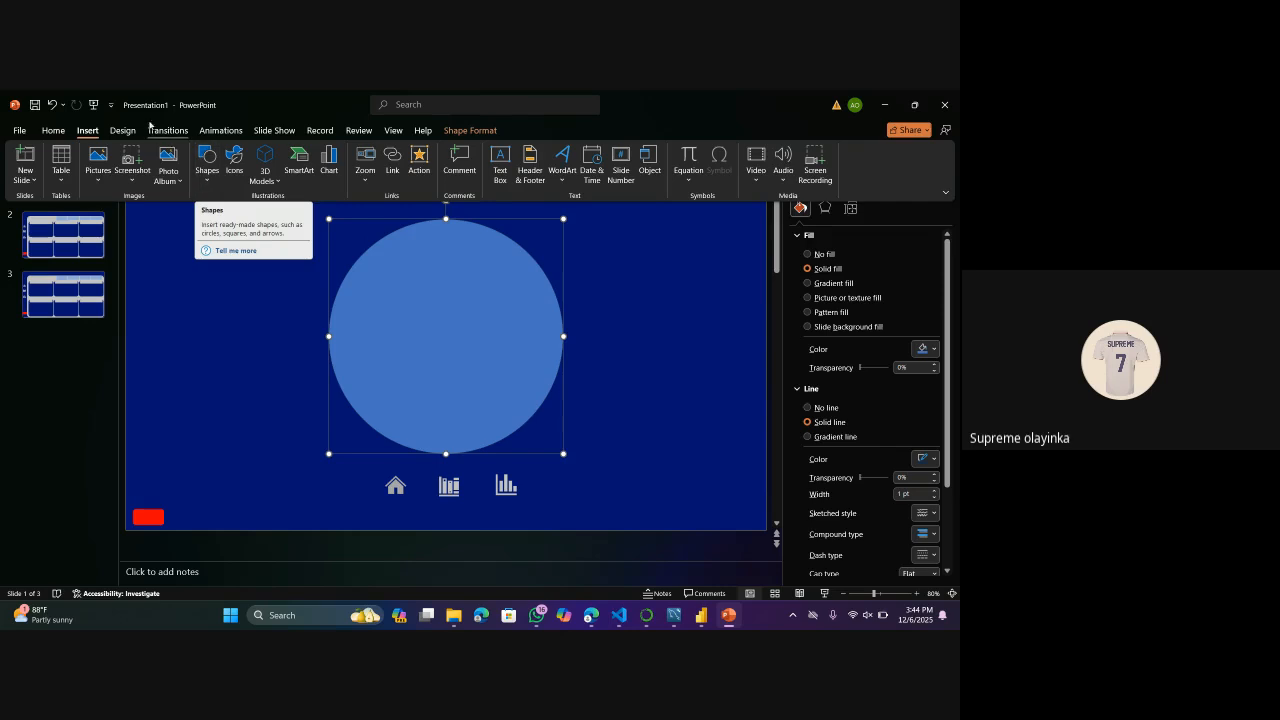
click(200, 181)
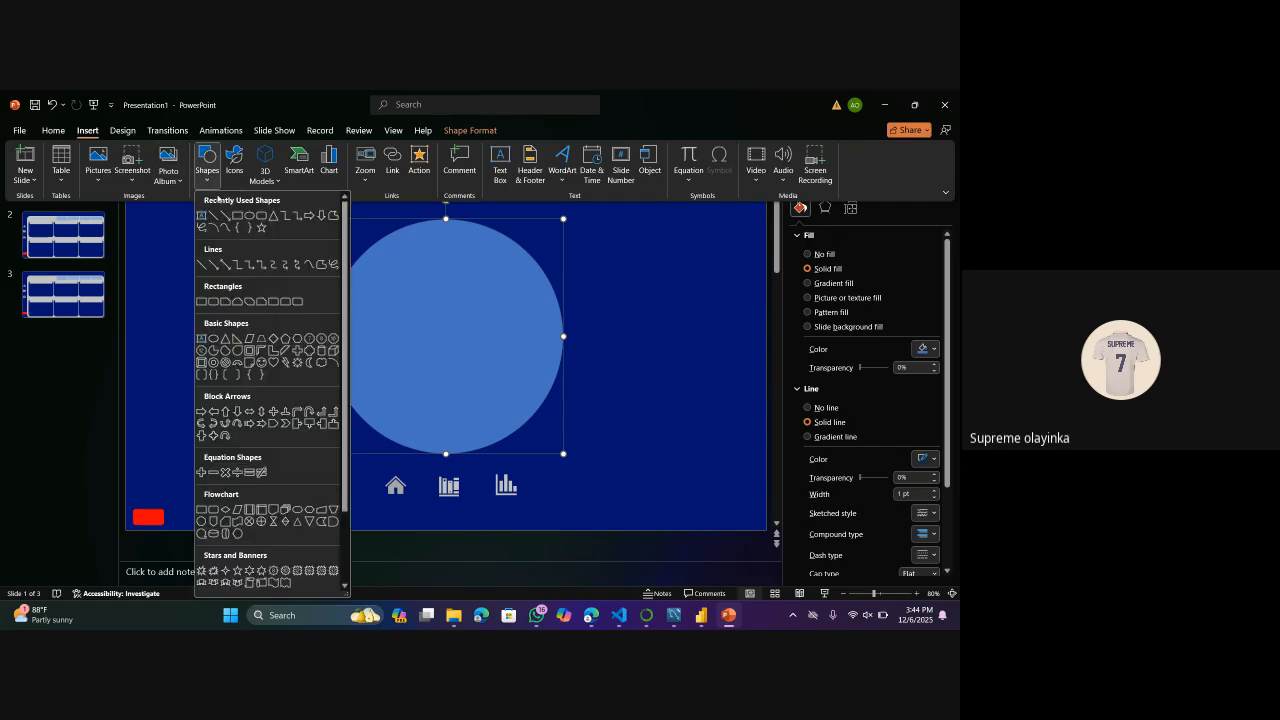
click(262, 215)
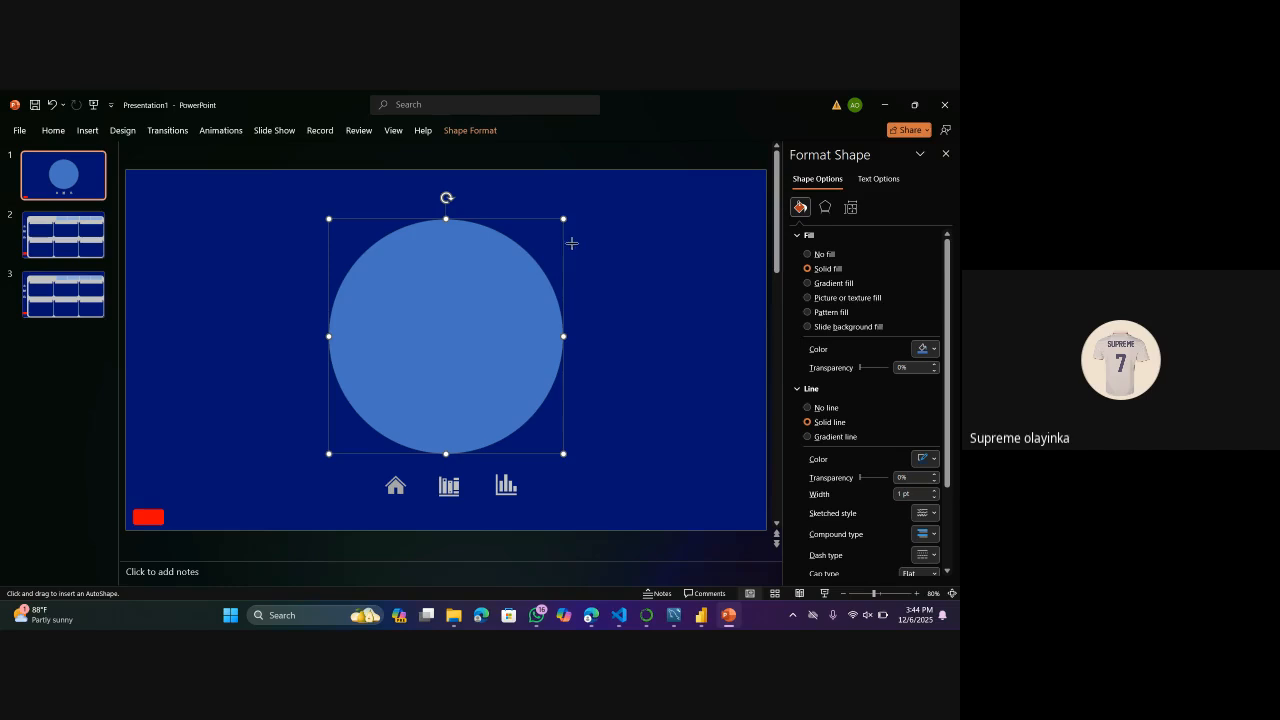
drag(572, 243, 619, 281)
Fill the large circle with the darker light grey from the recent colours.
click(512, 296)
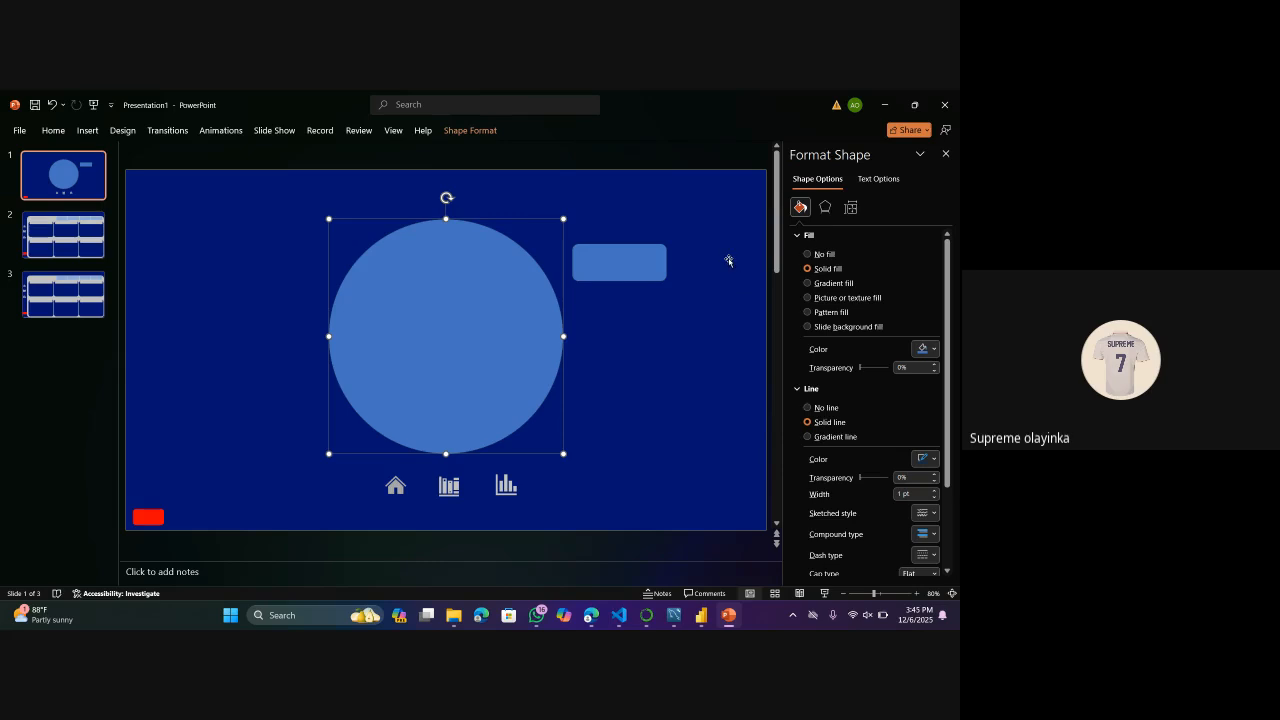
click(934, 349)
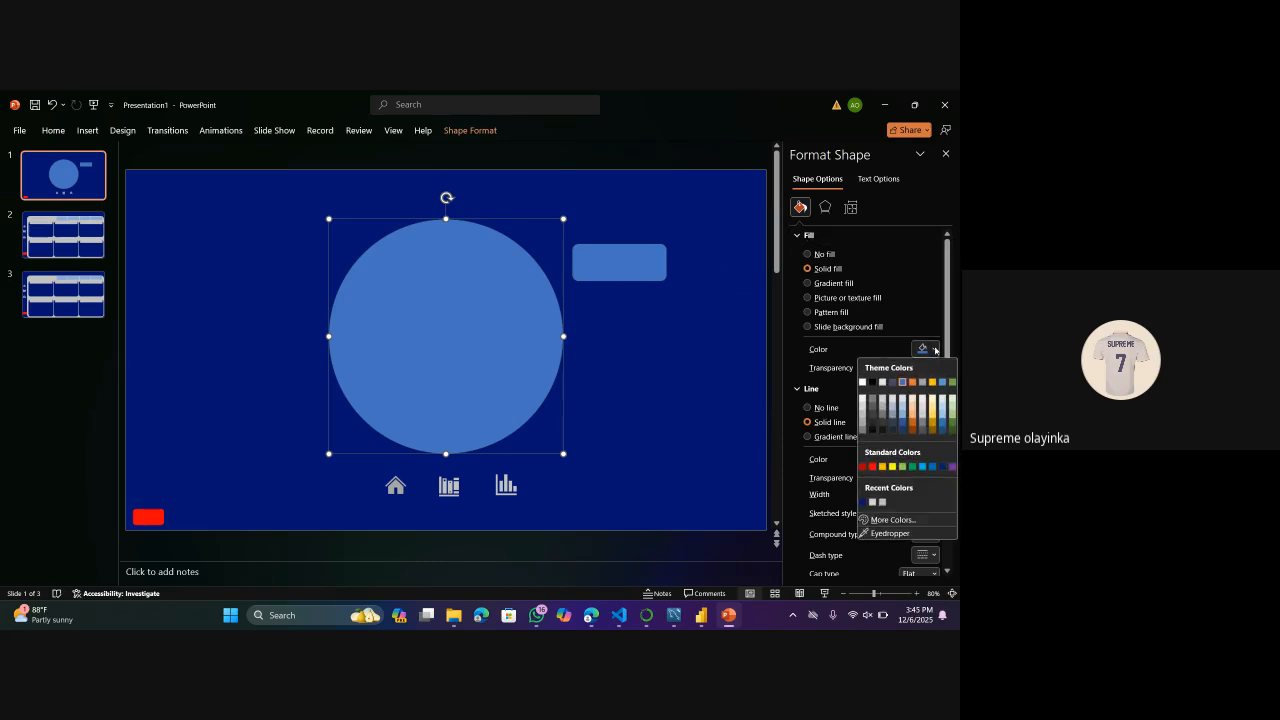
click(873, 502)
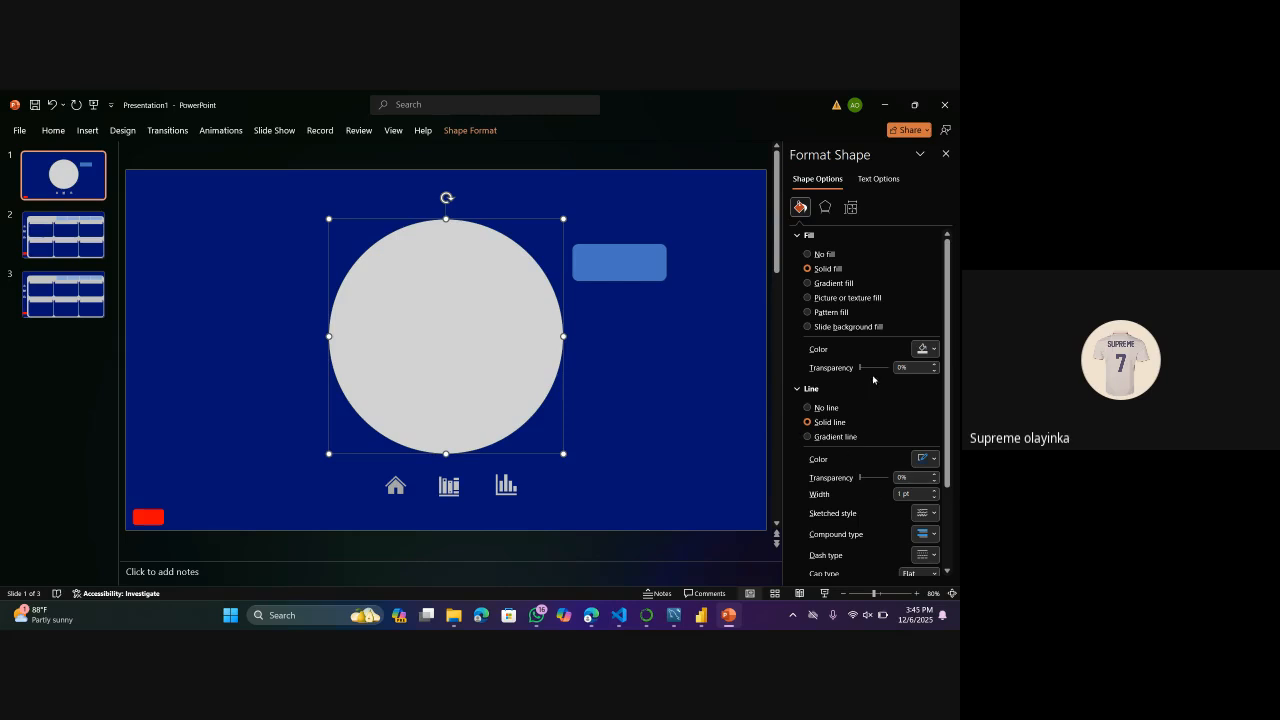
click(933, 351)
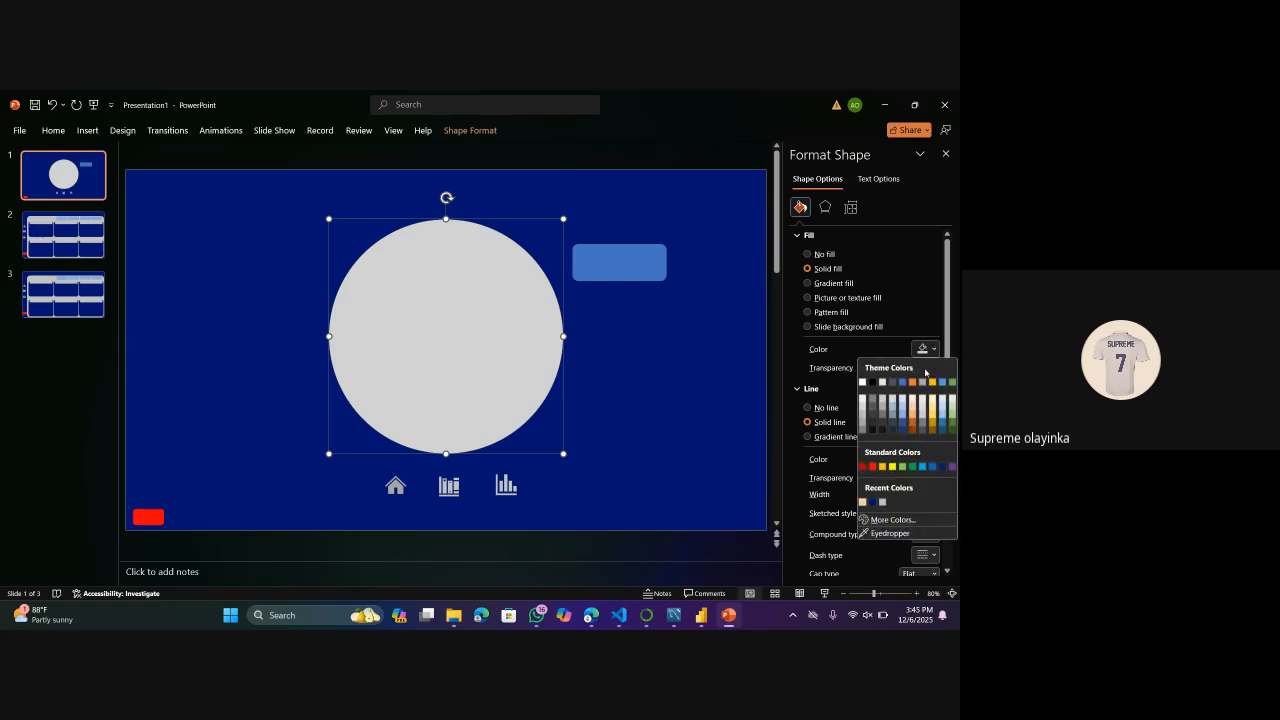
click(883, 501)
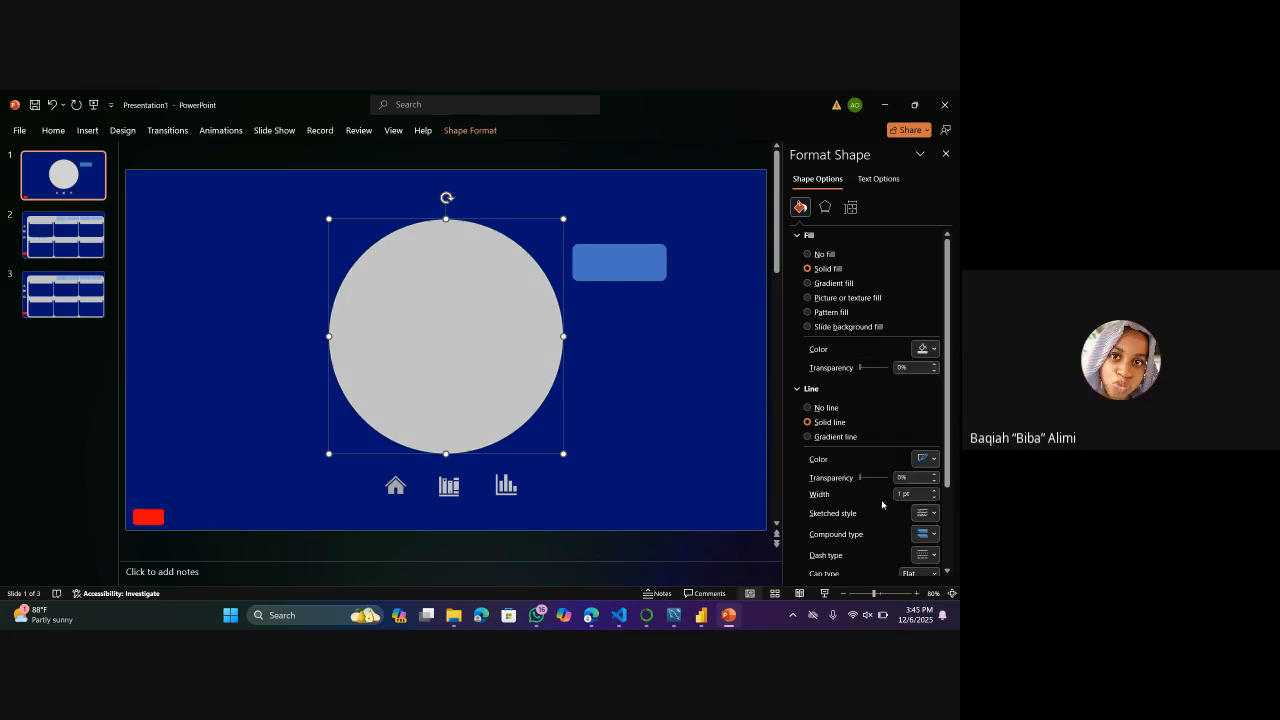
Give the small rounded rectangle the circle's grey fill and no outline, then make it a thinner bar near the circle's upper right.
click(633, 272)
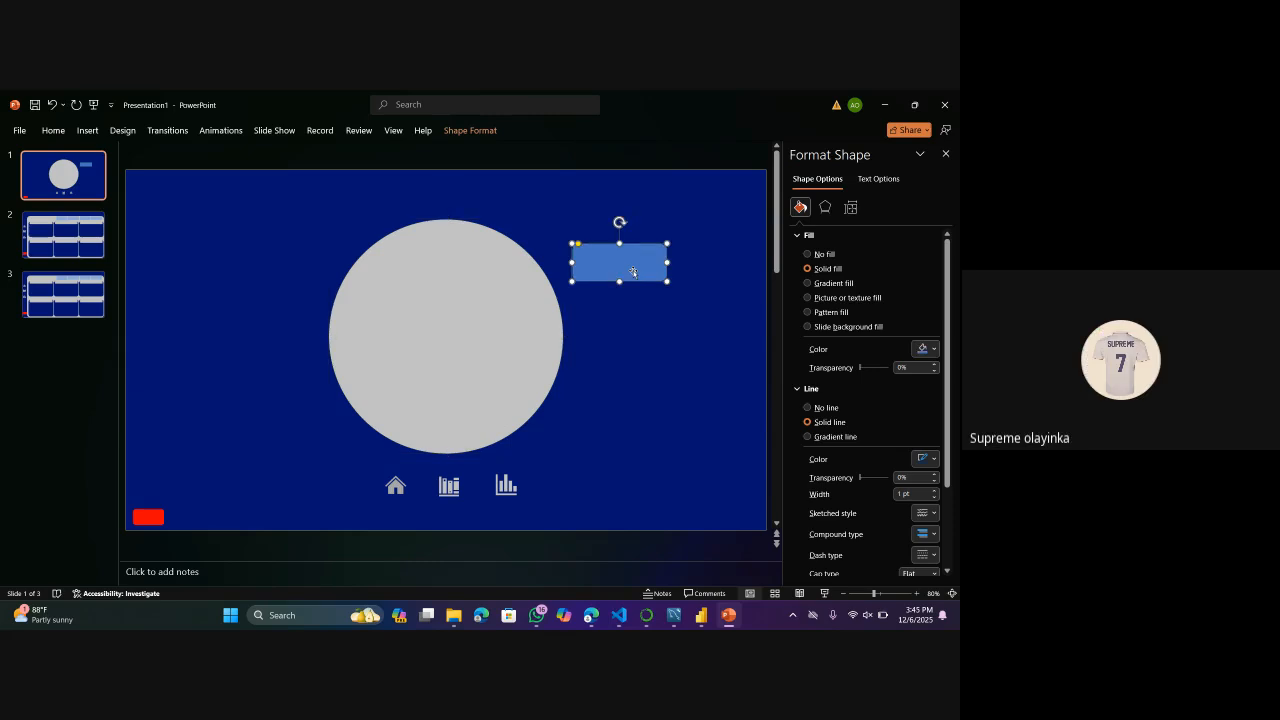
click(826, 408)
click(924, 348)
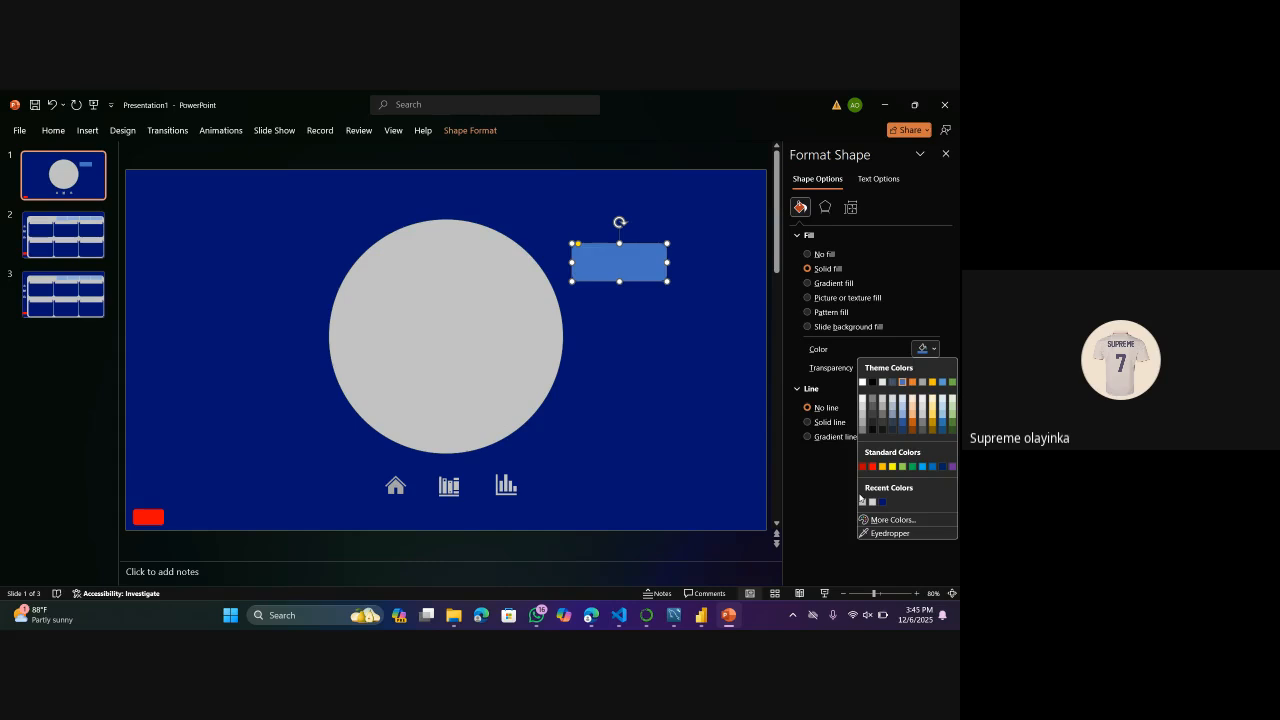
click(862, 501)
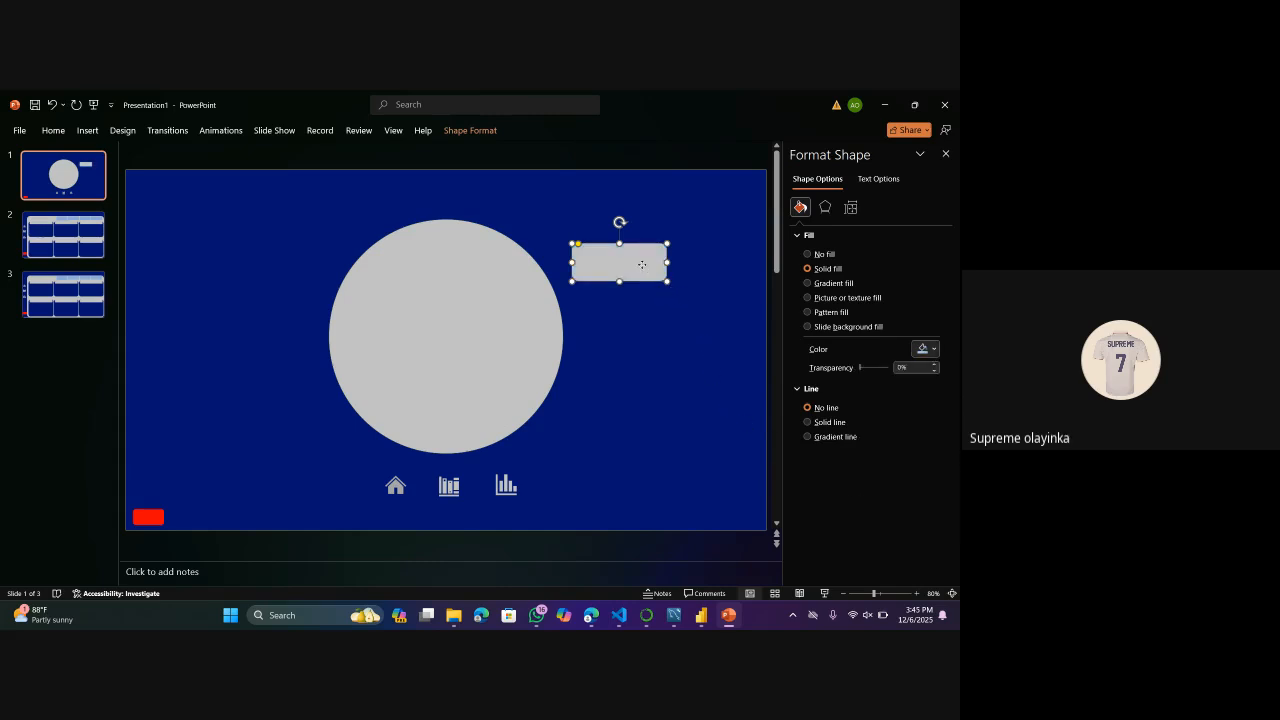
mouse_move(642, 264)
mouse_down()
mouse_move(621, 254)
mouse_move(640, 249)
mouse_up()
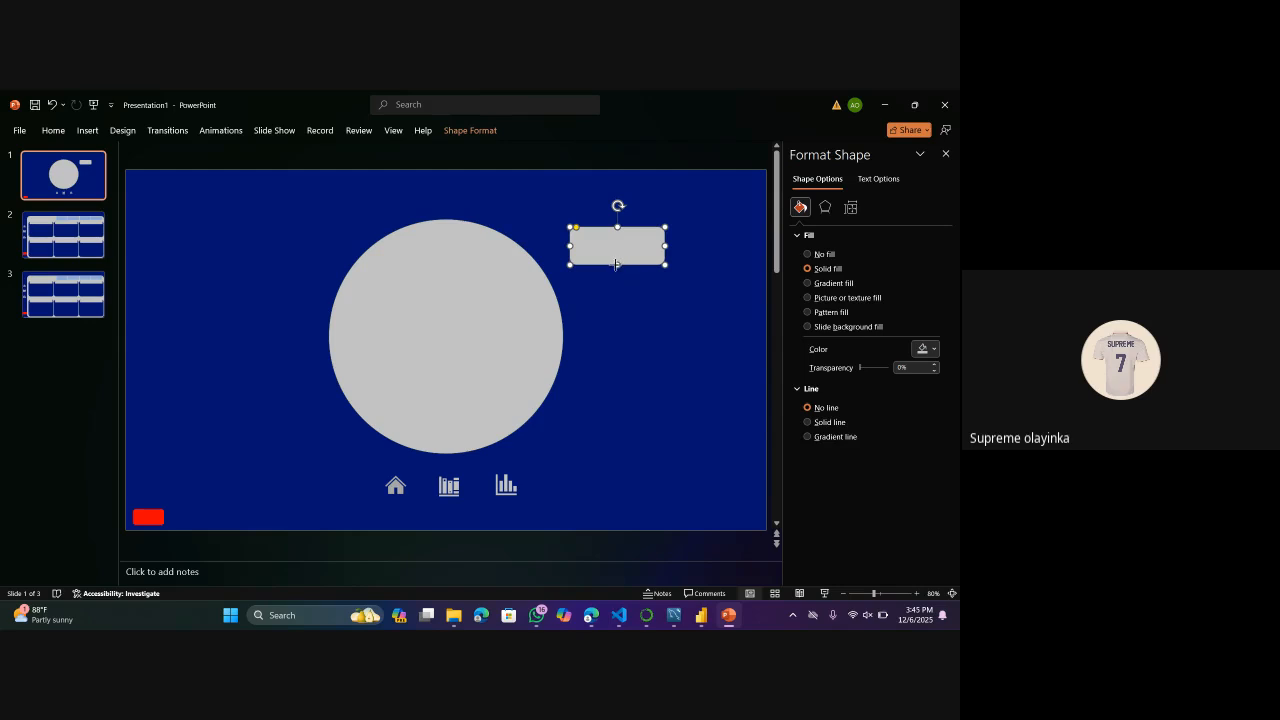
mouse_move(616, 264)
mouse_down()
mouse_move(617, 250)
mouse_move(604, 262)
mouse_move(616, 252)
mouse_up()
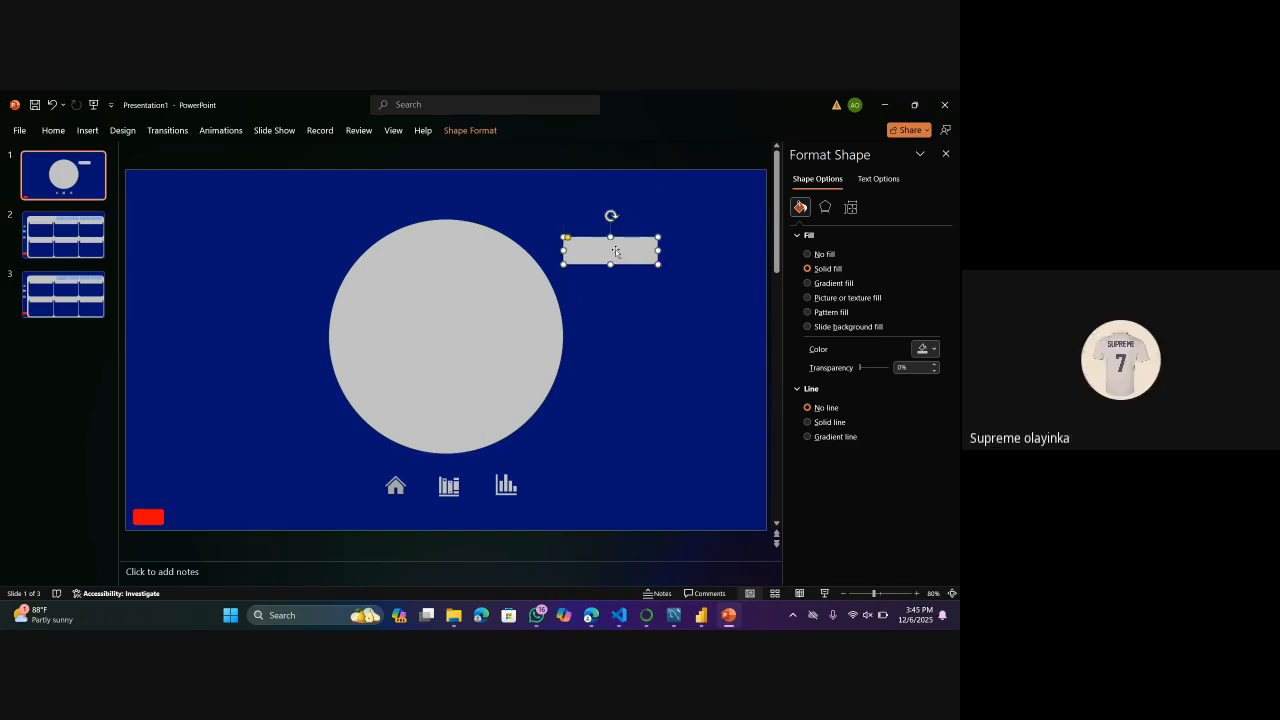
Duplicate the grey bar twice down the right side of the circle, and move the circle slightly higher on the slide.
key(ctrl+d)
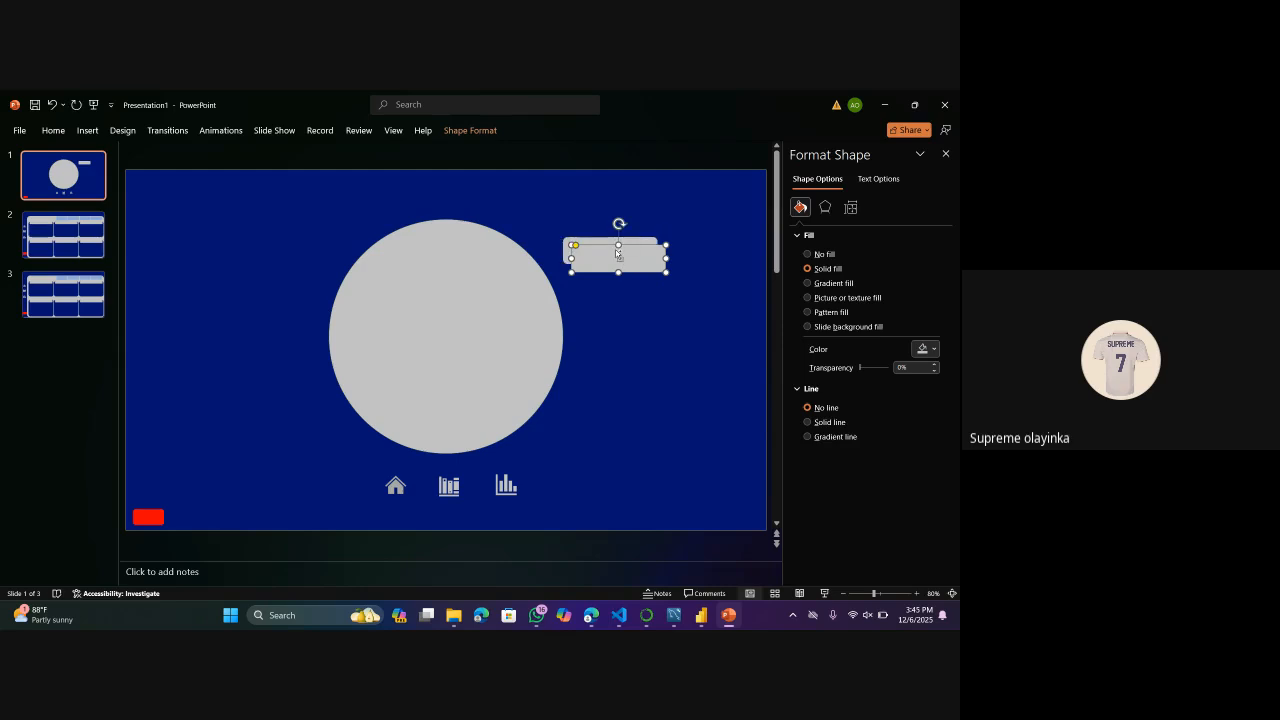
drag(616, 257, 641, 334)
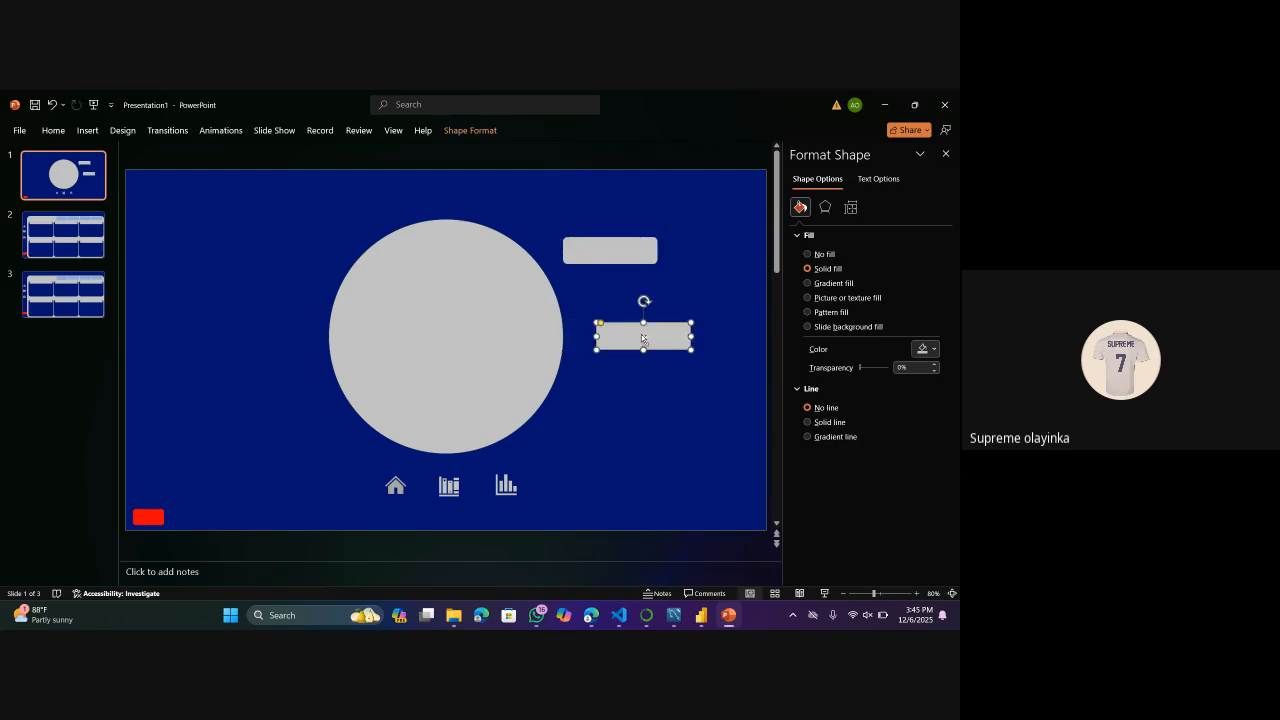
key(ctrl+d)
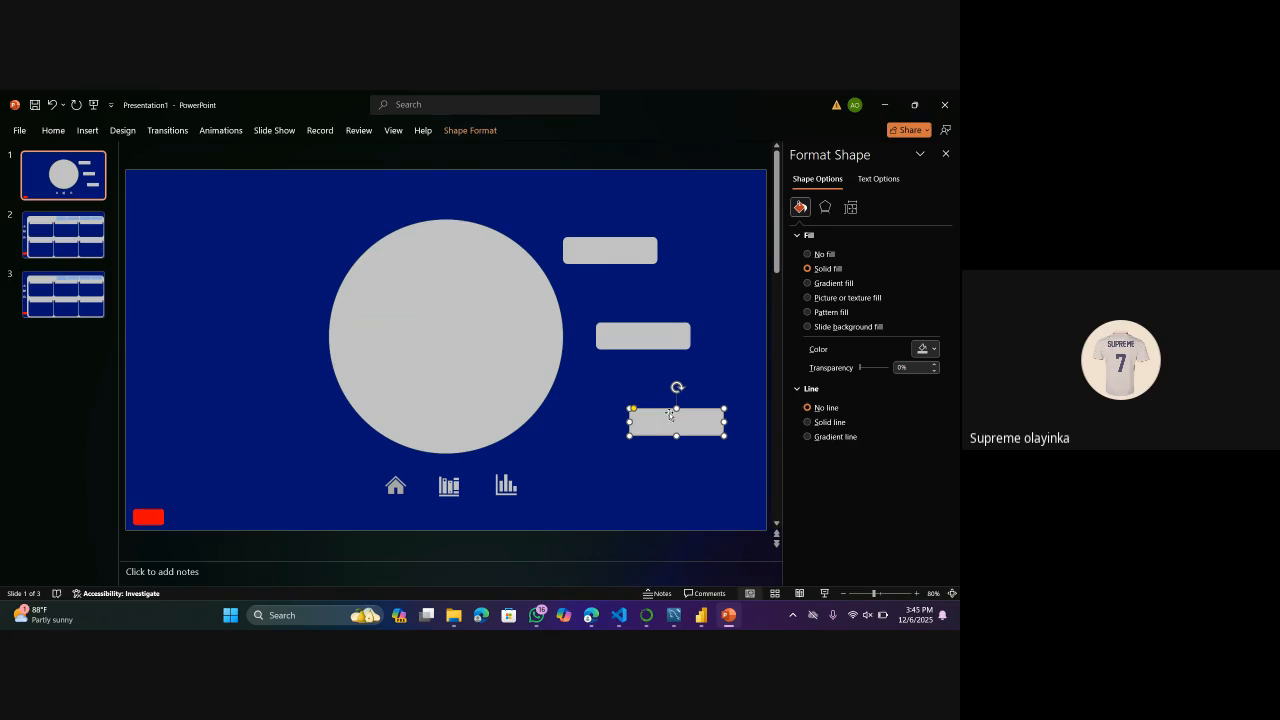
drag(487, 341, 485, 312)
click(645, 420)
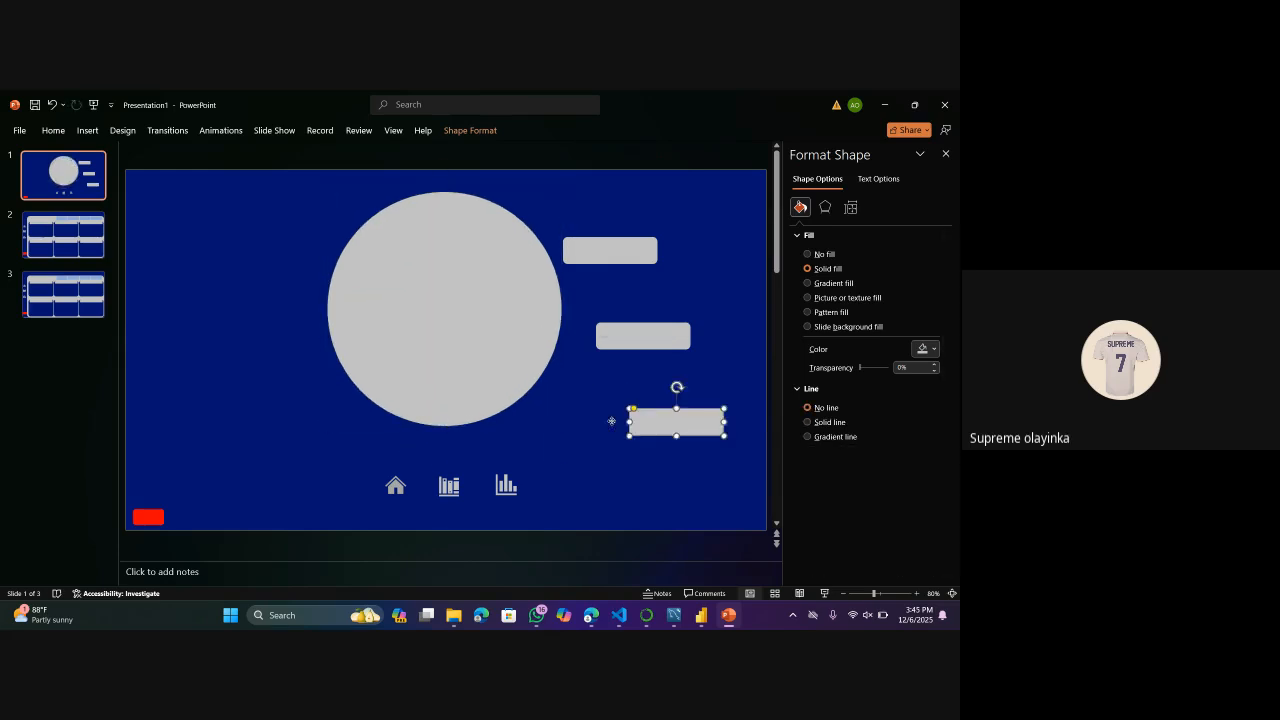
Bring the lowest right bar closer to the circle and place three bar copies at the circle's lower, middle and upper left.
drag(643, 421, 300, 433)
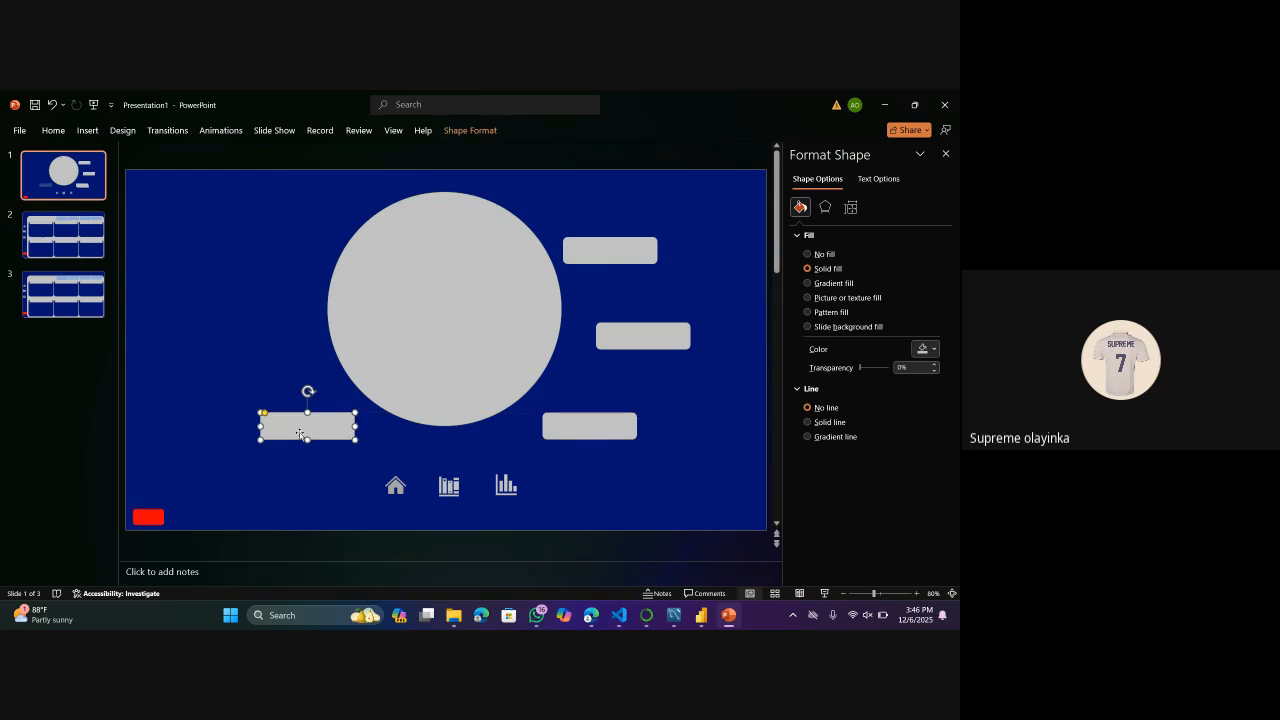
key(ctrl+d)
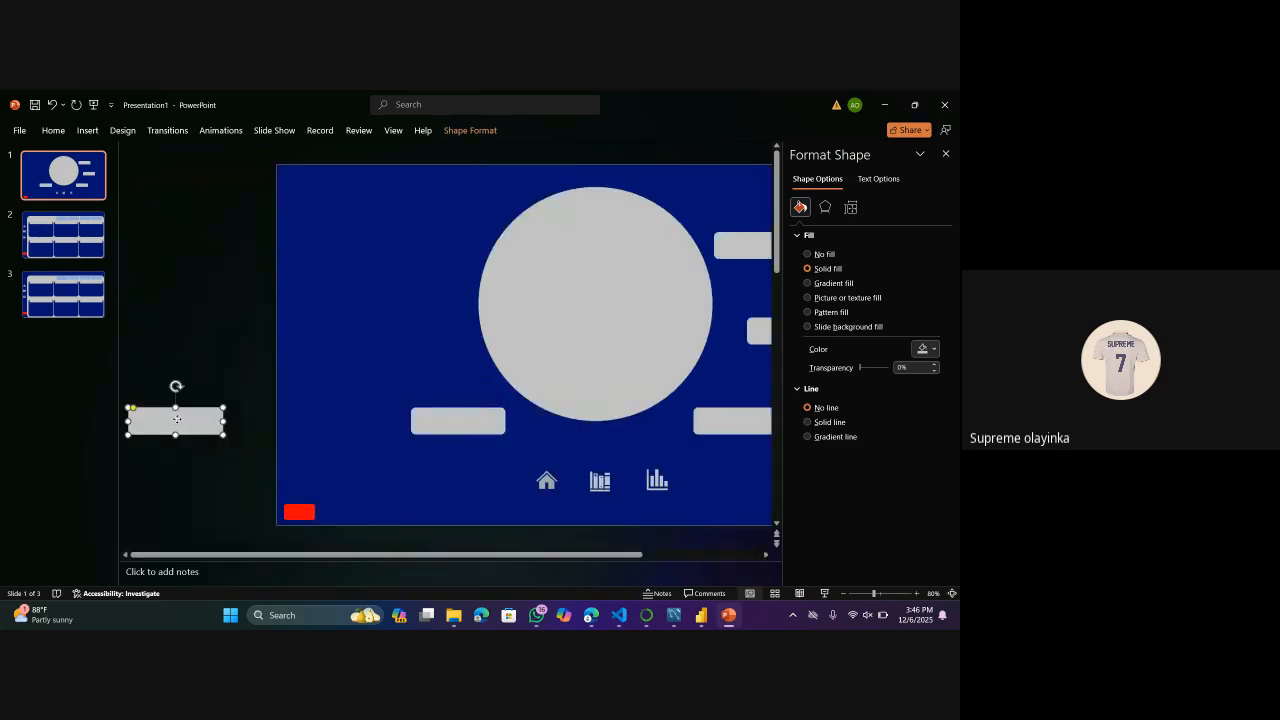
drag(177, 419, 399, 327)
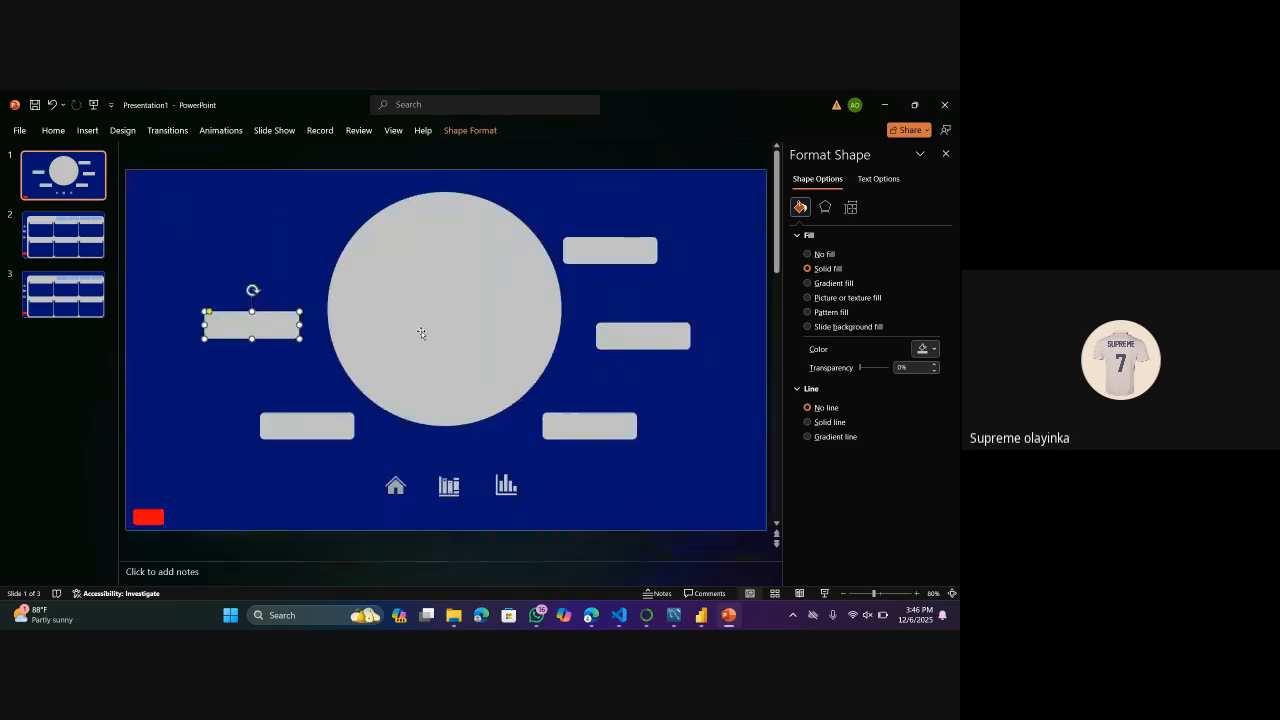
key(ctrl+d)
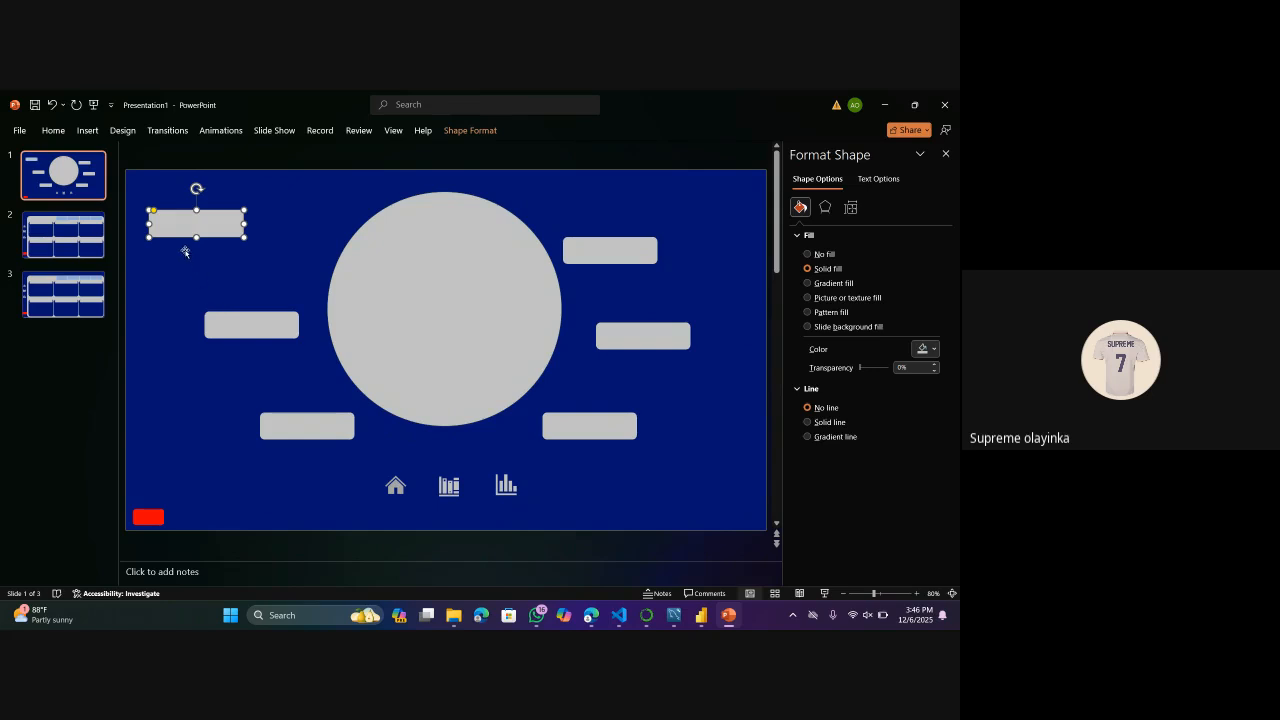
drag(199, 224, 304, 234)
Adjust the positions of the bars and the circle so three bars flank each side of the circle roughly symmetrically.
click(597, 247)
drag(597, 247, 585, 221)
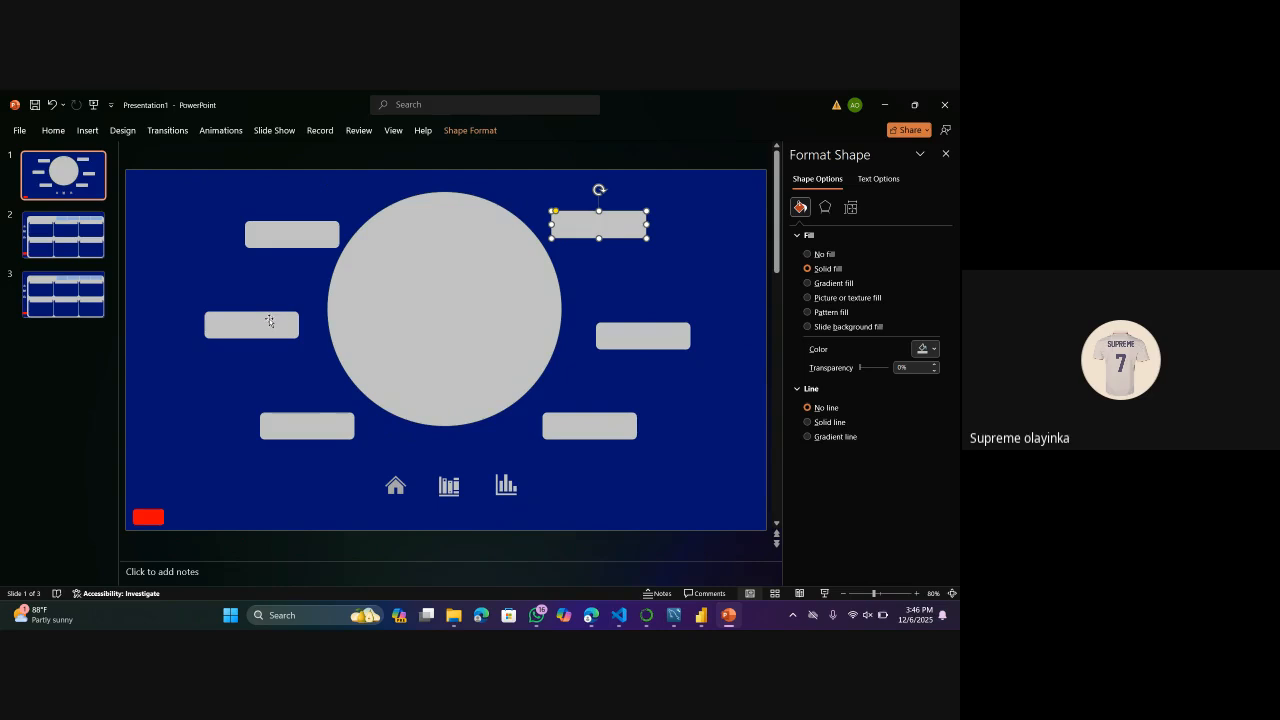
drag(269, 320, 282, 318)
drag(639, 331, 625, 322)
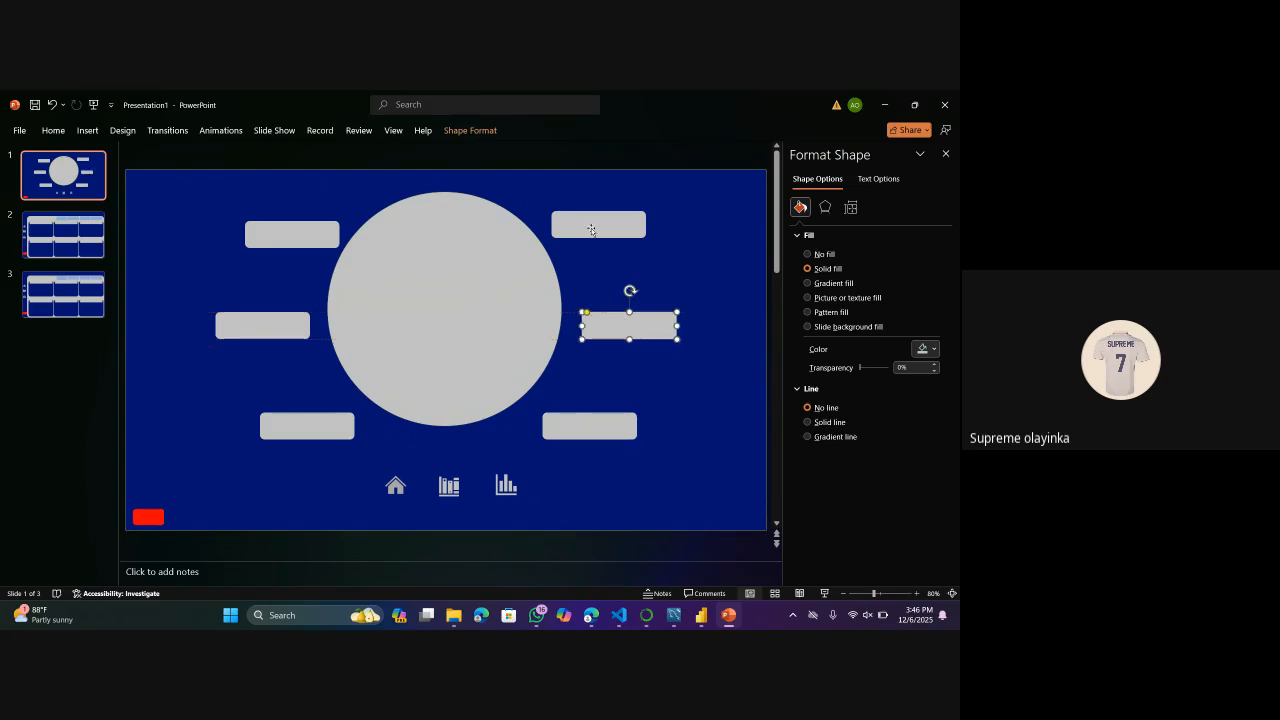
drag(591, 230, 600, 236)
click(717, 297)
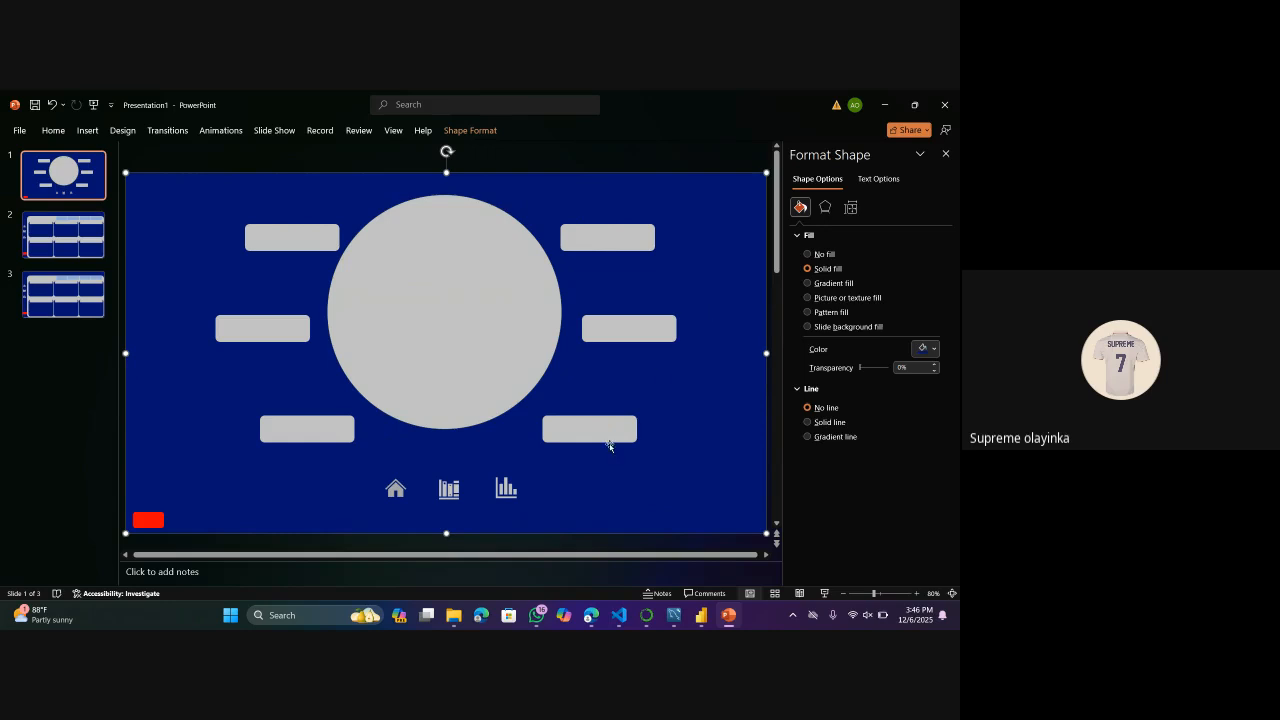
drag(601, 432, 593, 434)
drag(463, 324, 466, 323)
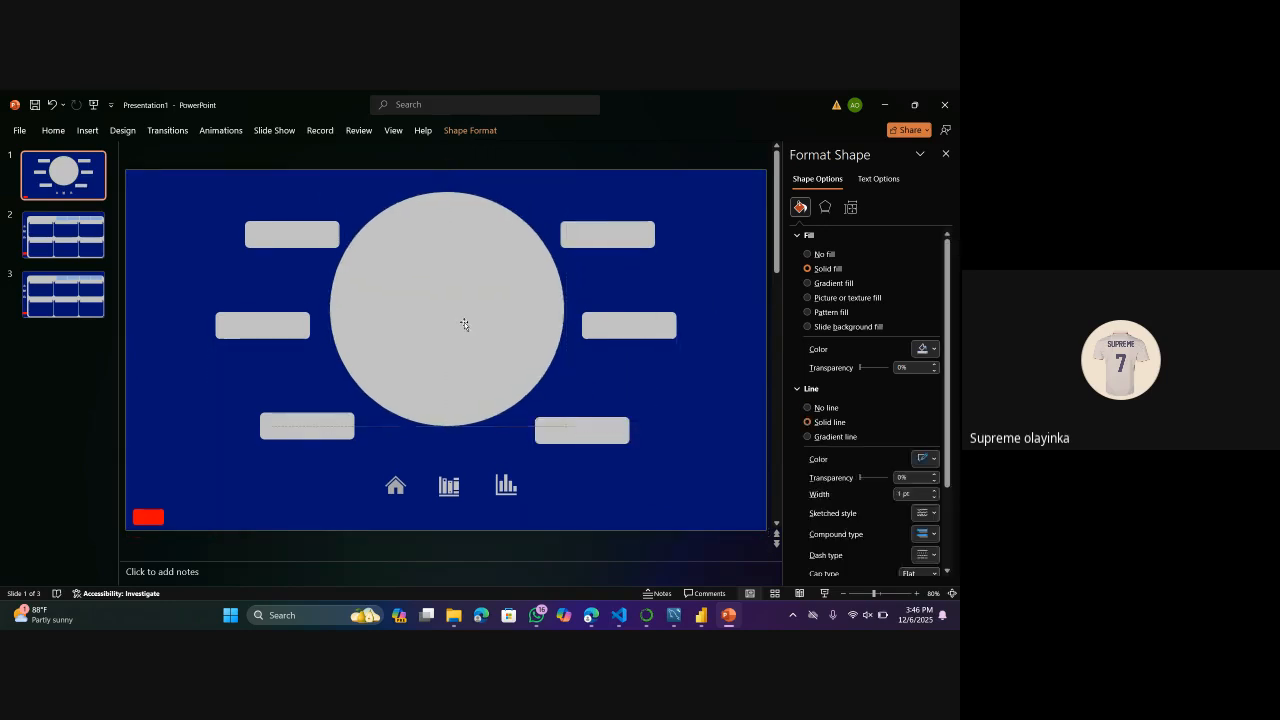
click(74, 378)
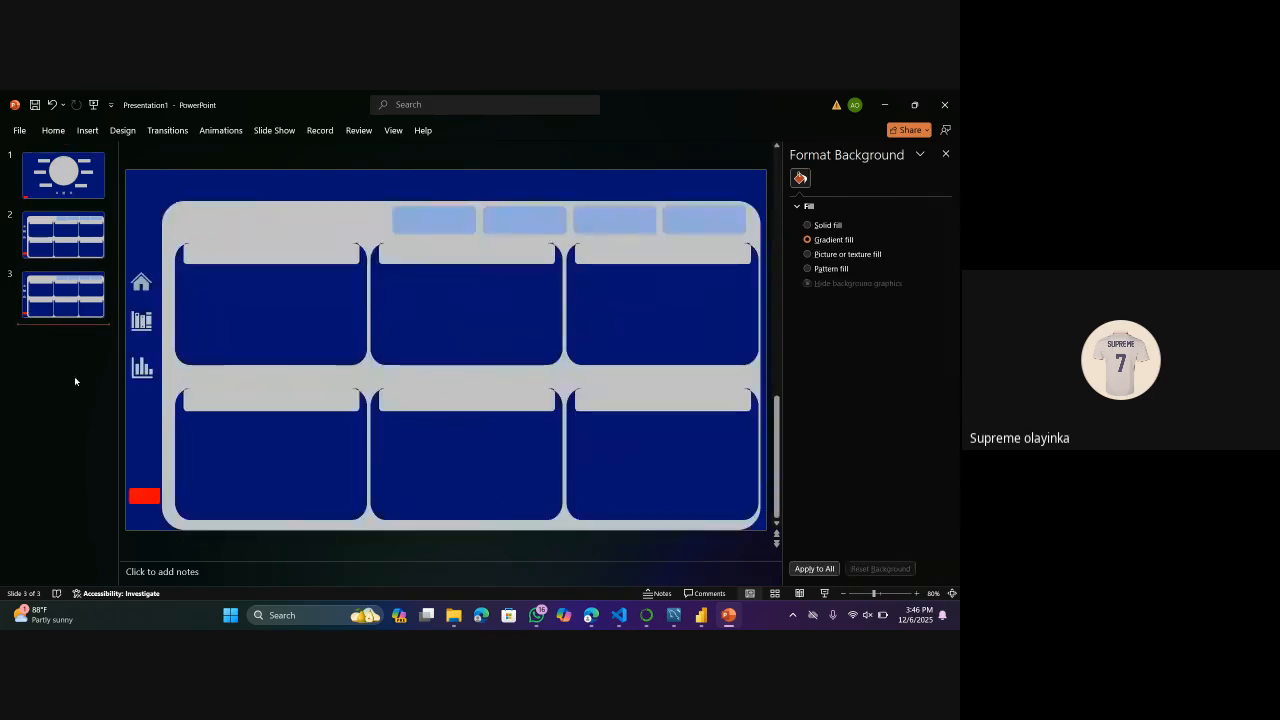
click(73, 161)
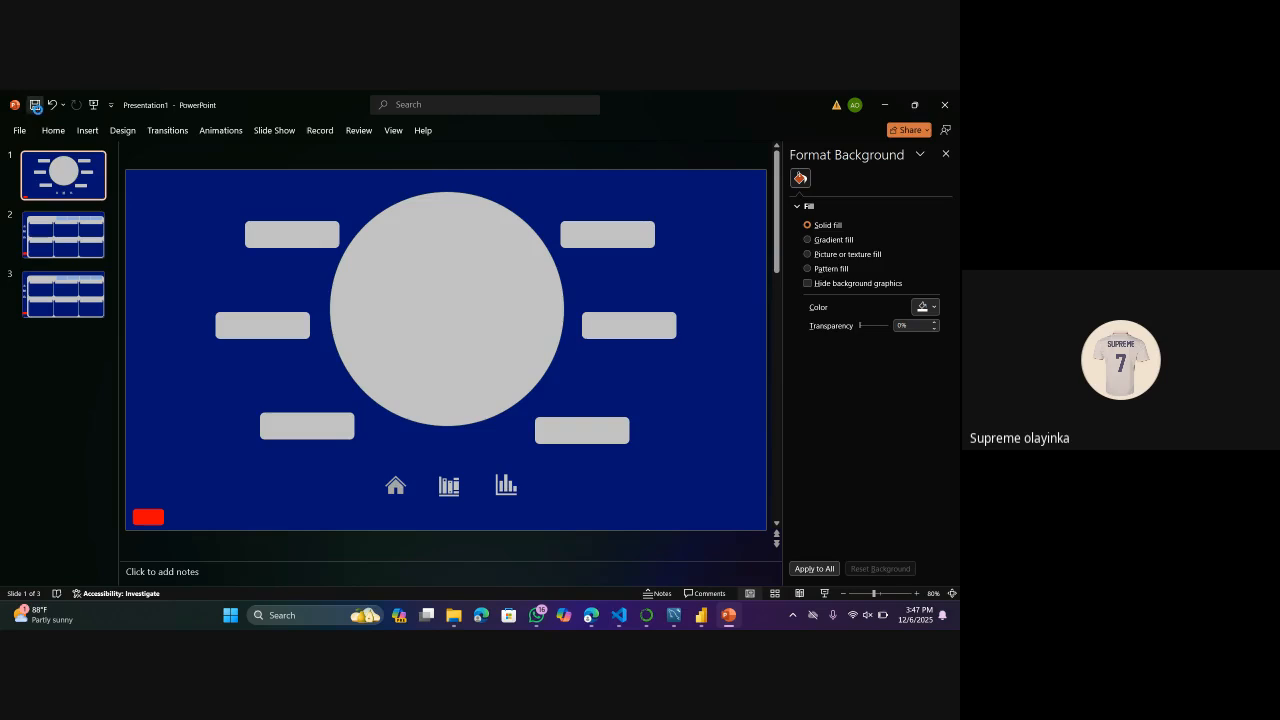
Save the presentation as Background in the RxData Hub 2.0 folder on the Desktop.
click(35, 105)
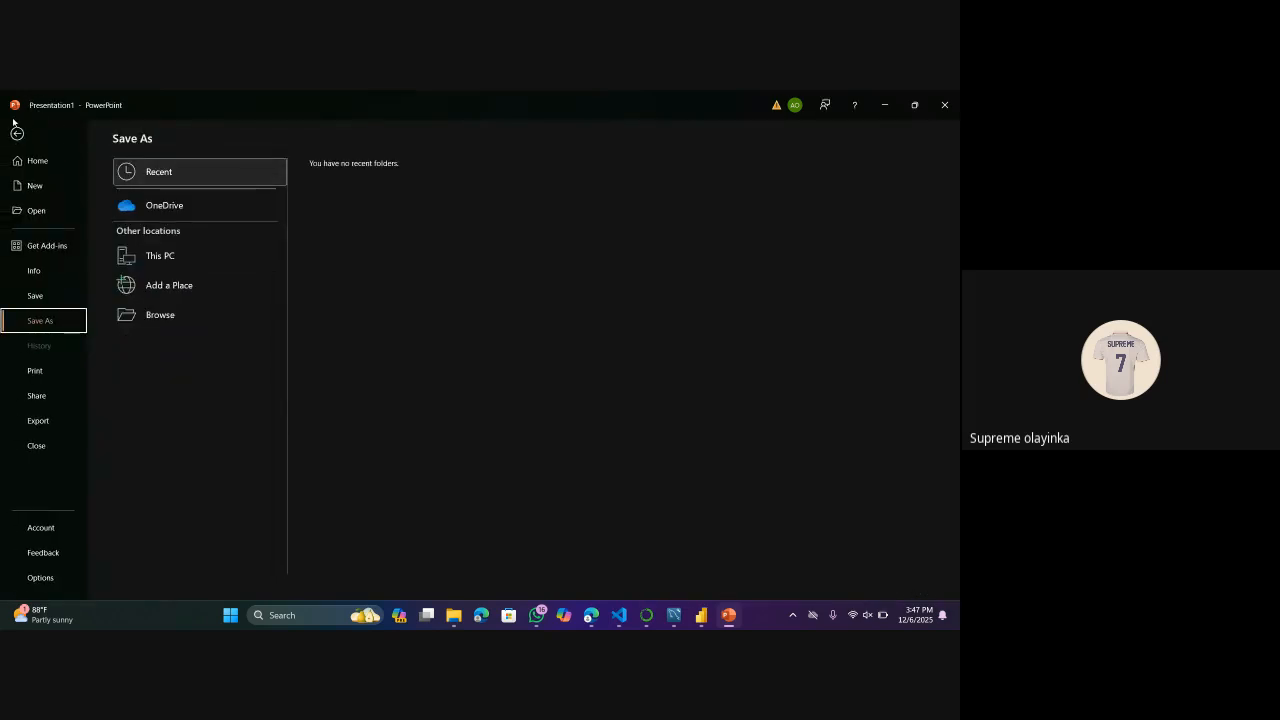
click(193, 310)
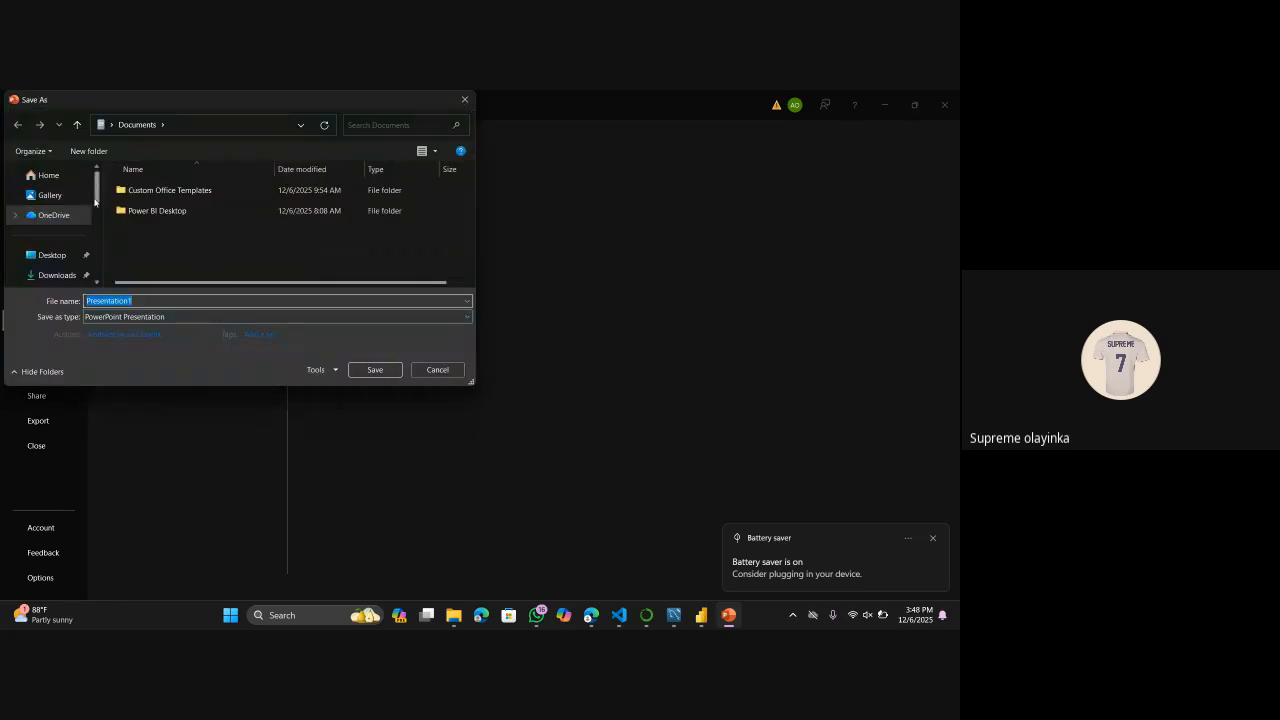
click(55, 256)
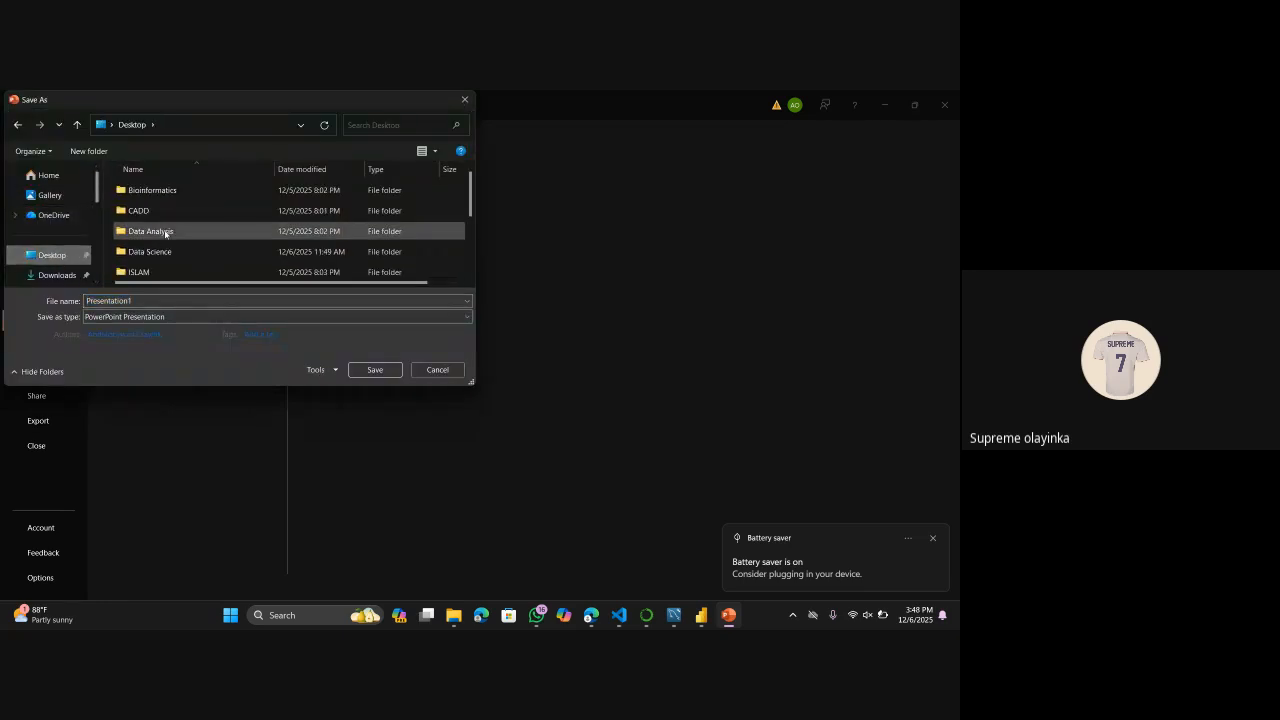
scroll(165, 233, down, 4)
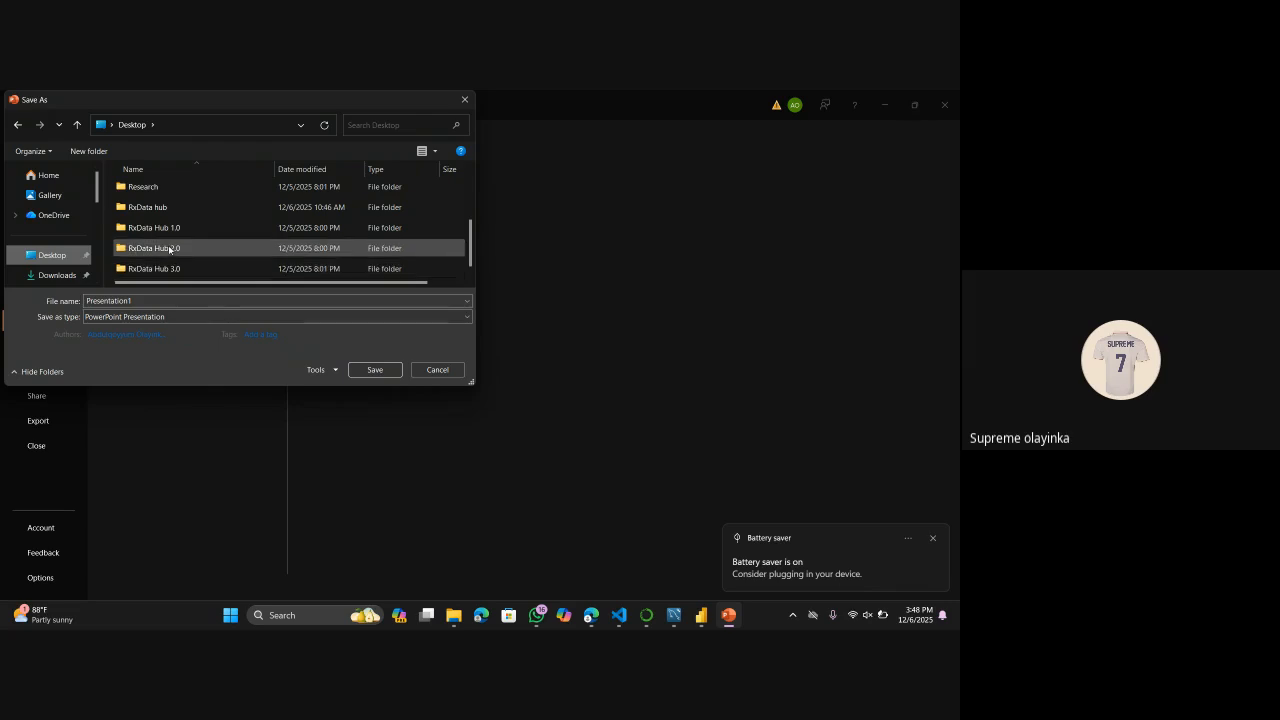
double_click(169, 248)
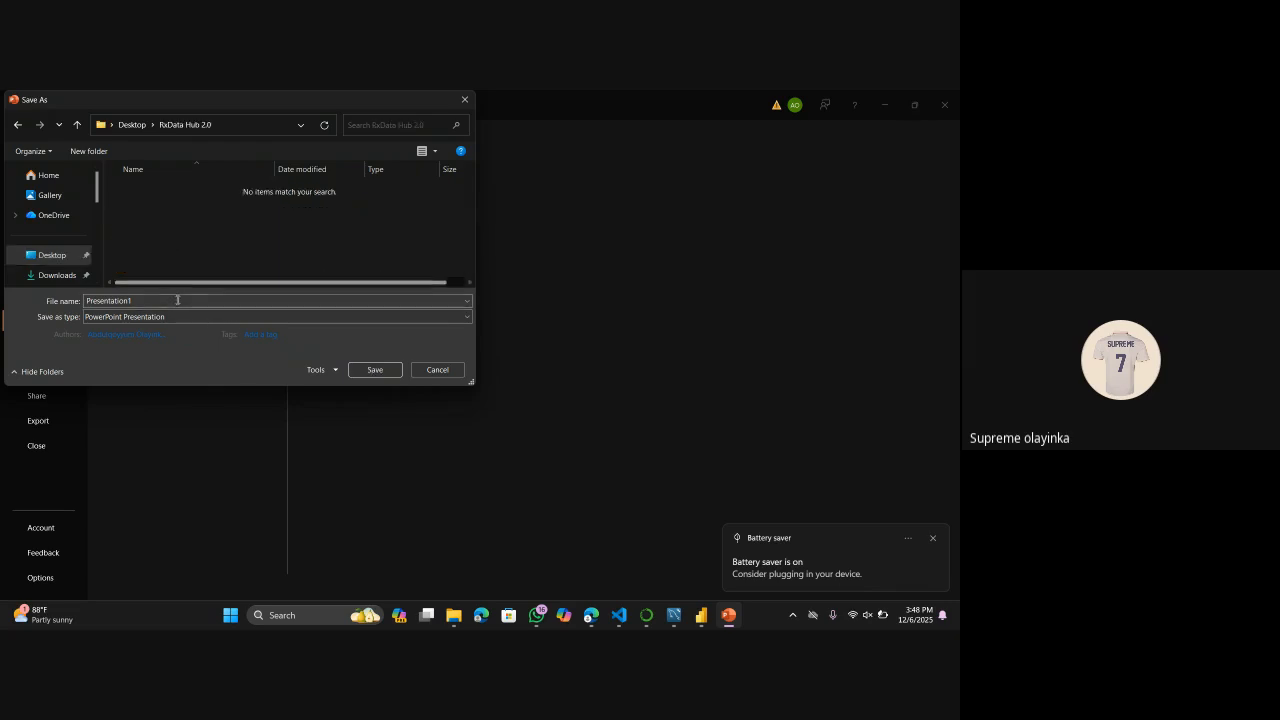
click(174, 300)
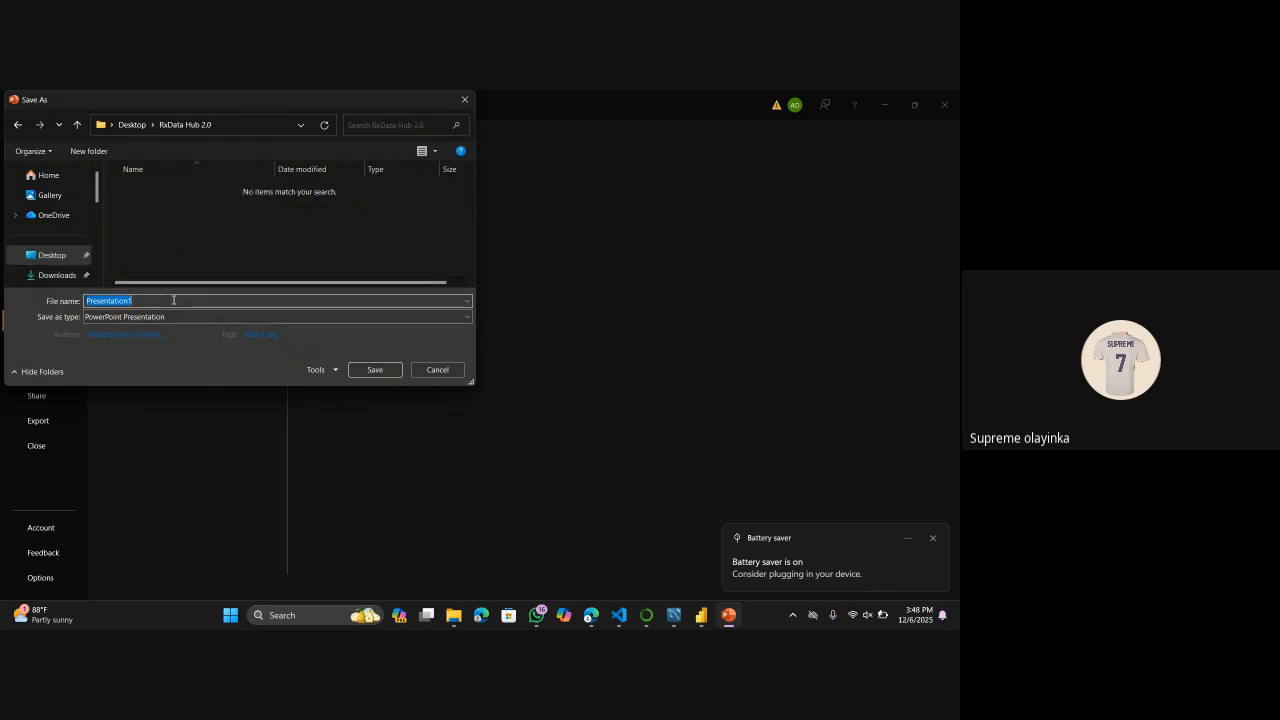
text(Background)
click(391, 370)
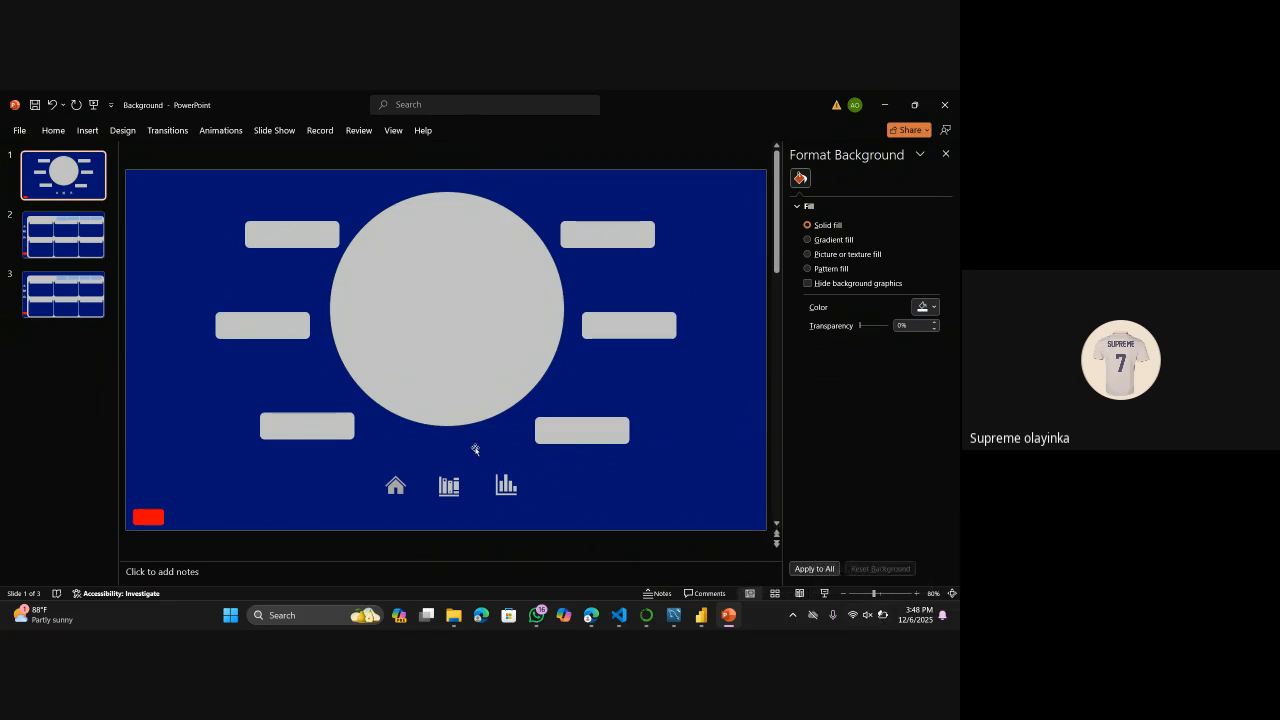
click(19, 130)
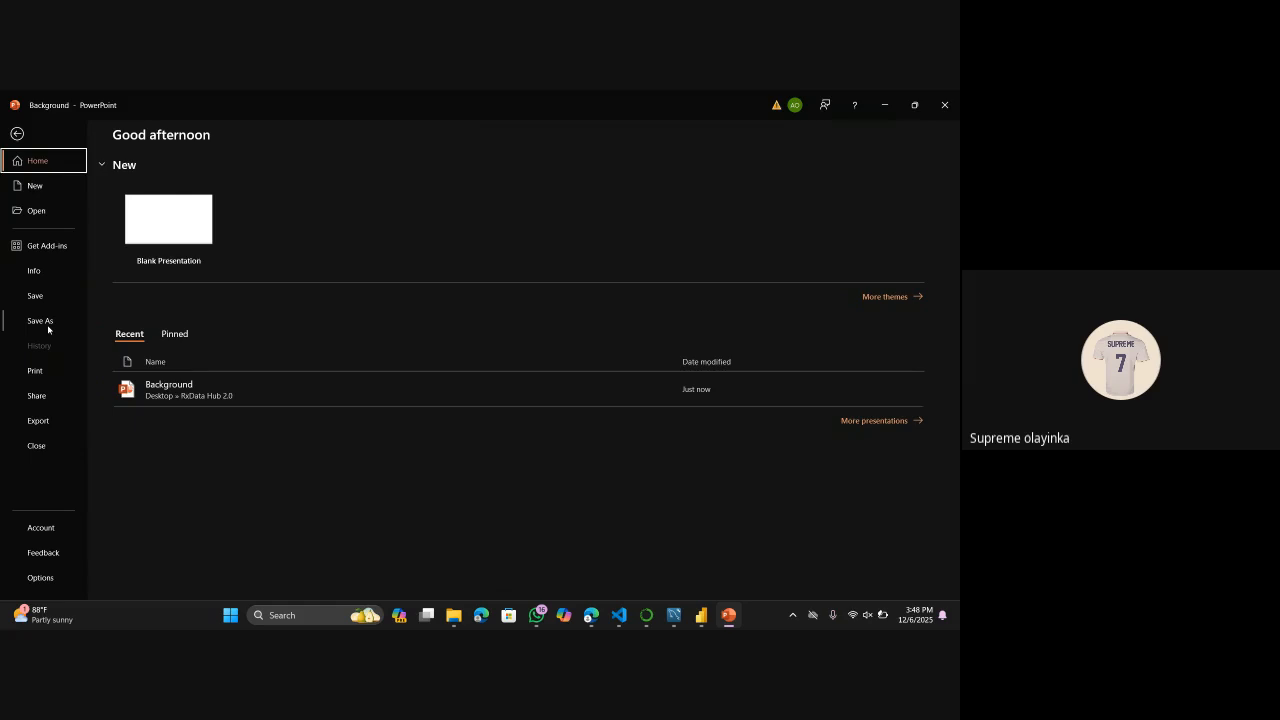
click(39, 421)
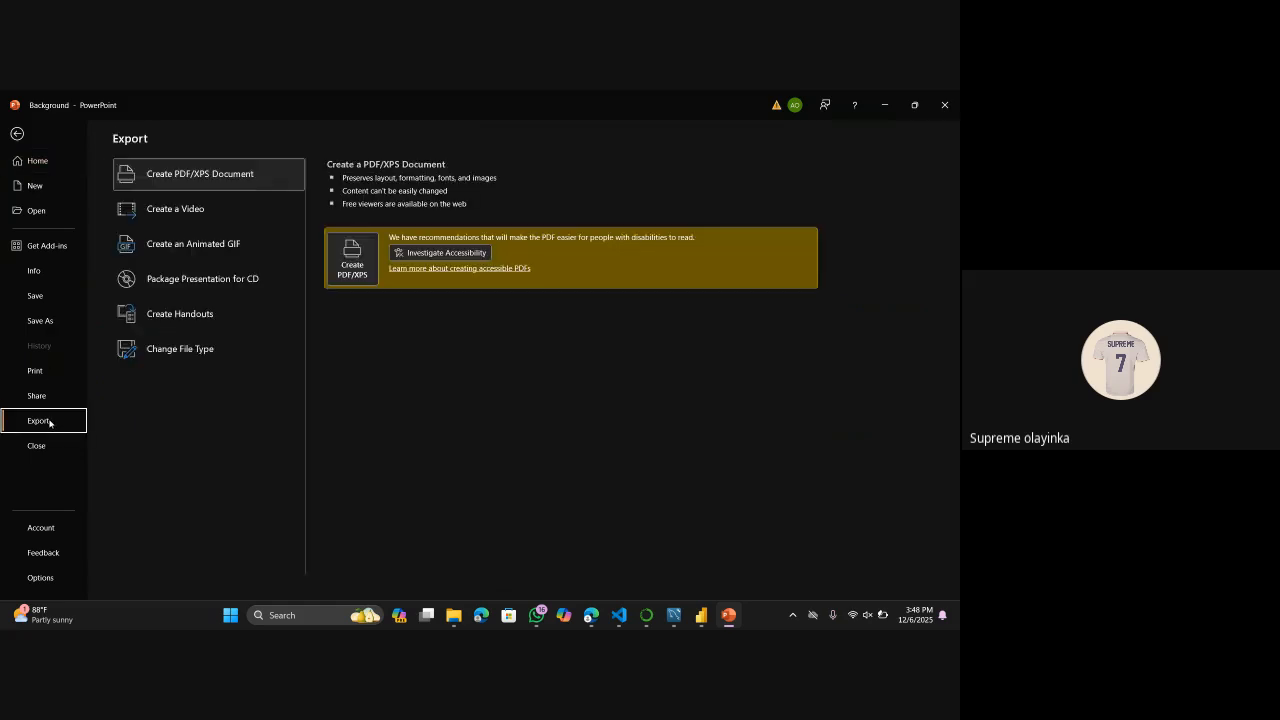
click(182, 349)
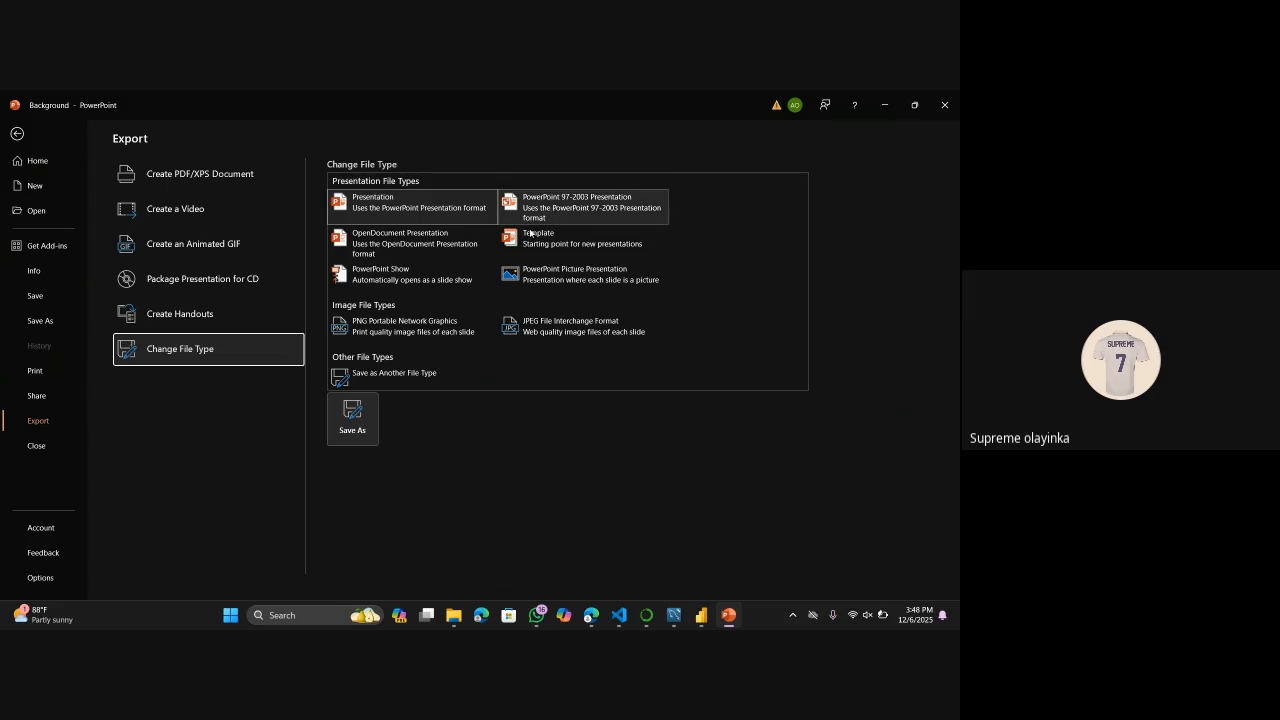
double_click(421, 339)
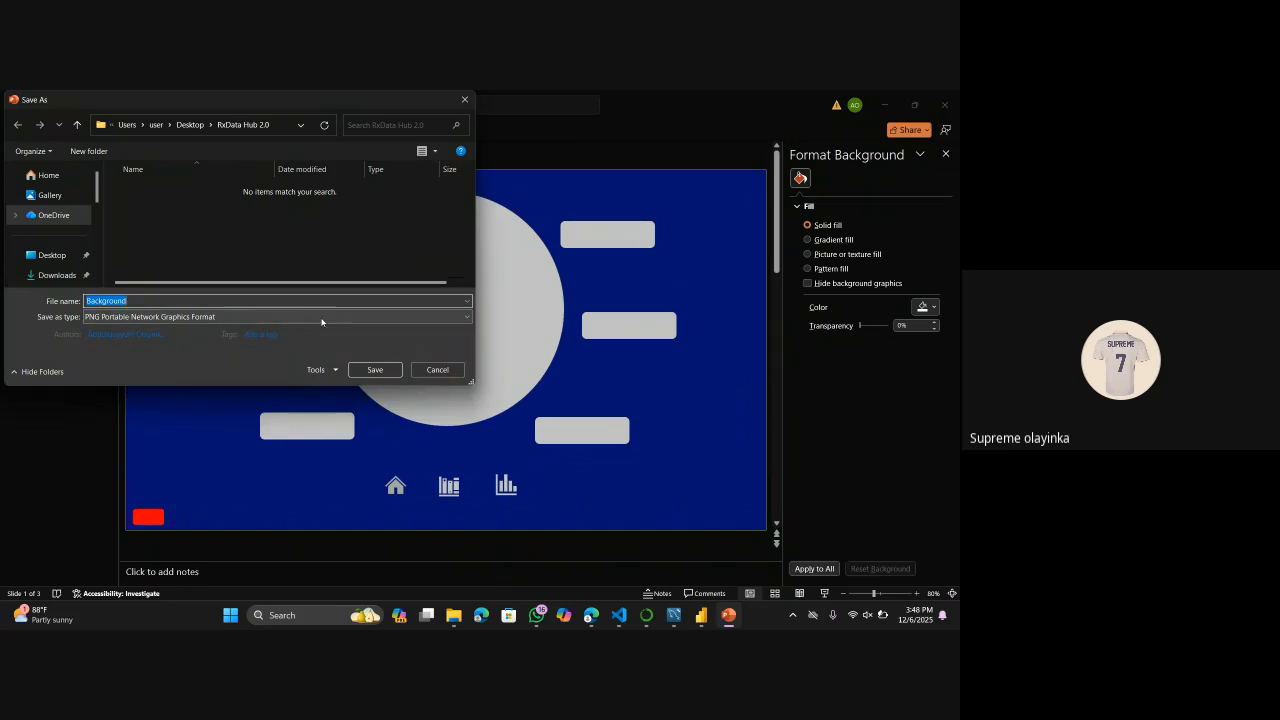
click(408, 318)
click(465, 99)
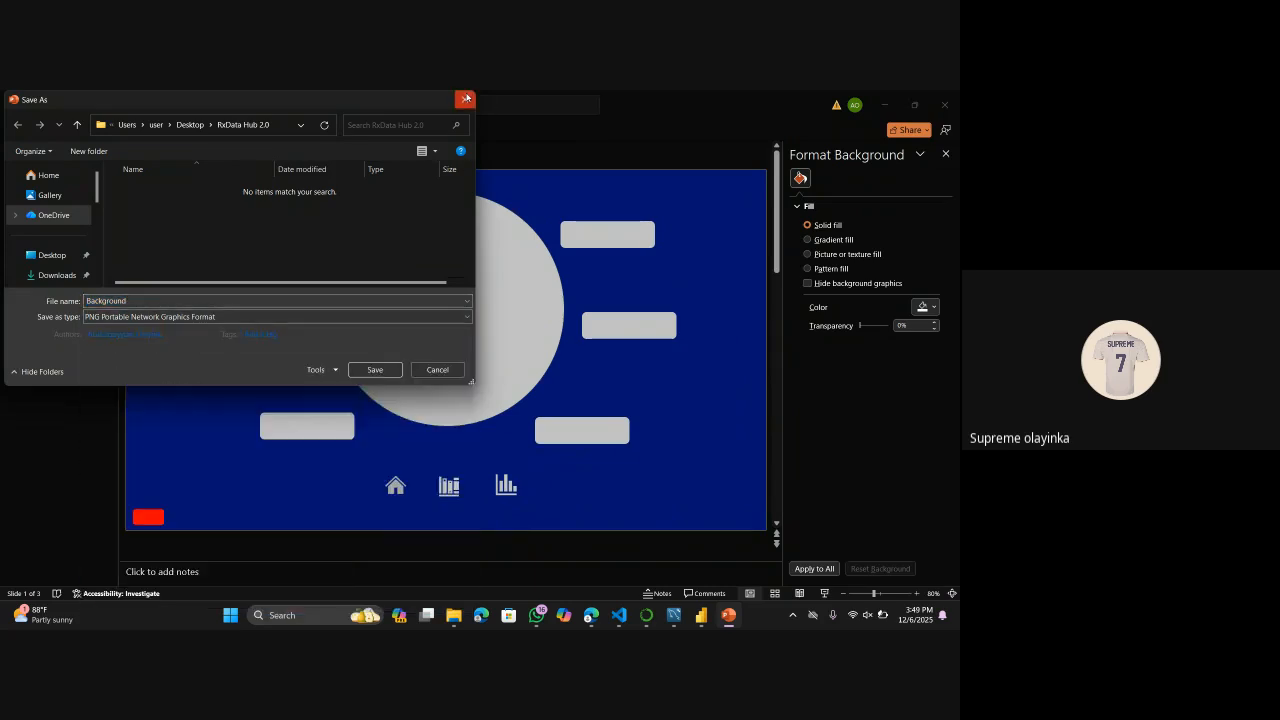
click(465, 99)
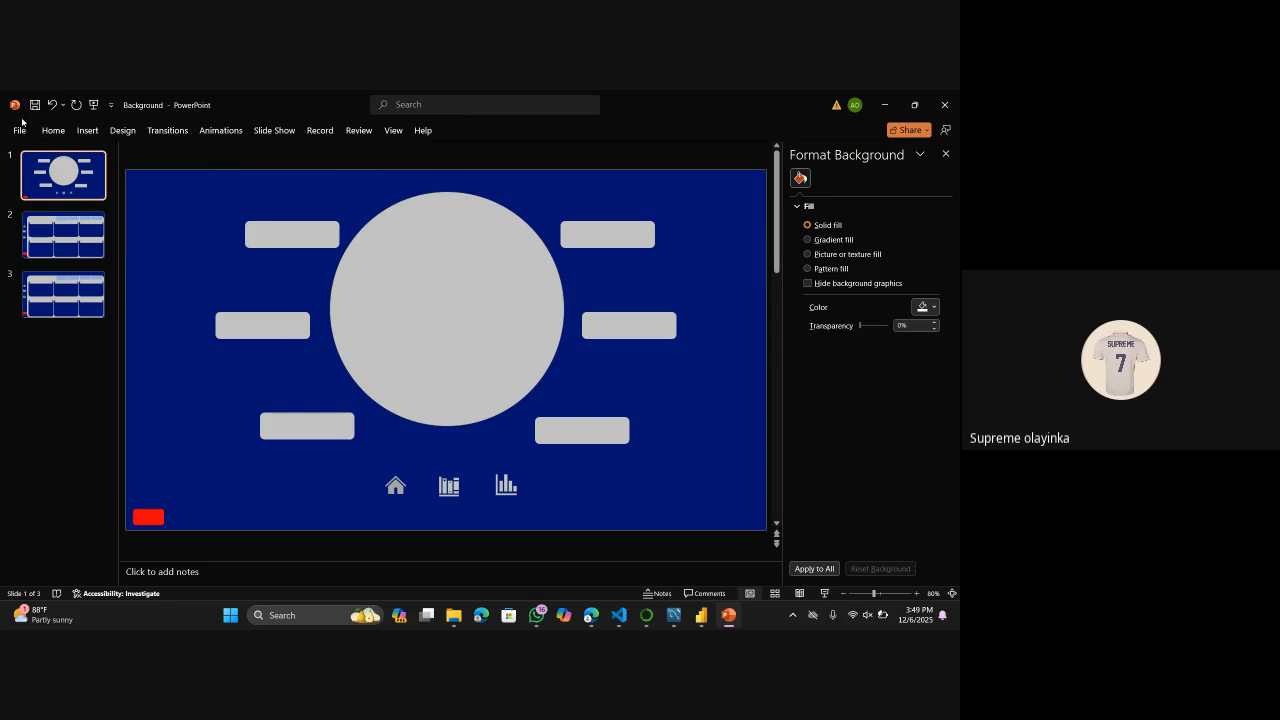
Export only the circle-and-bars slide as a PNG image named Background in the RxData Hub 2.0 folder.
click(19, 131)
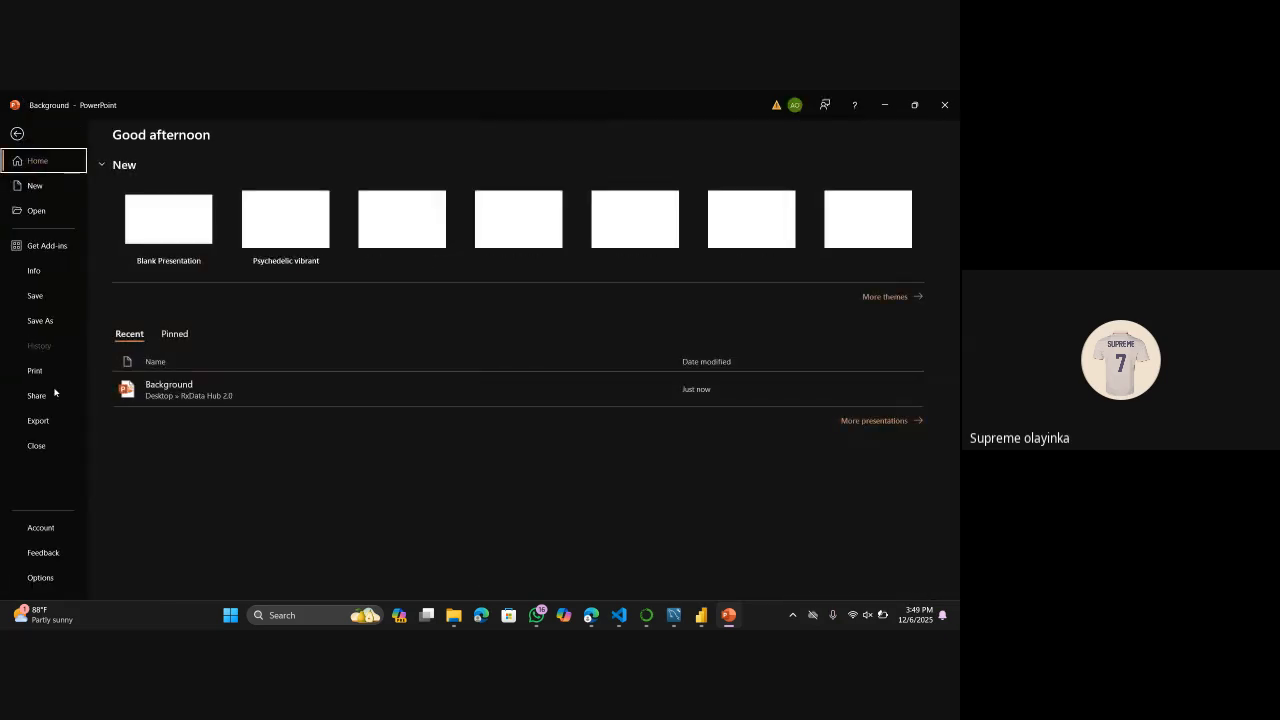
click(57, 421)
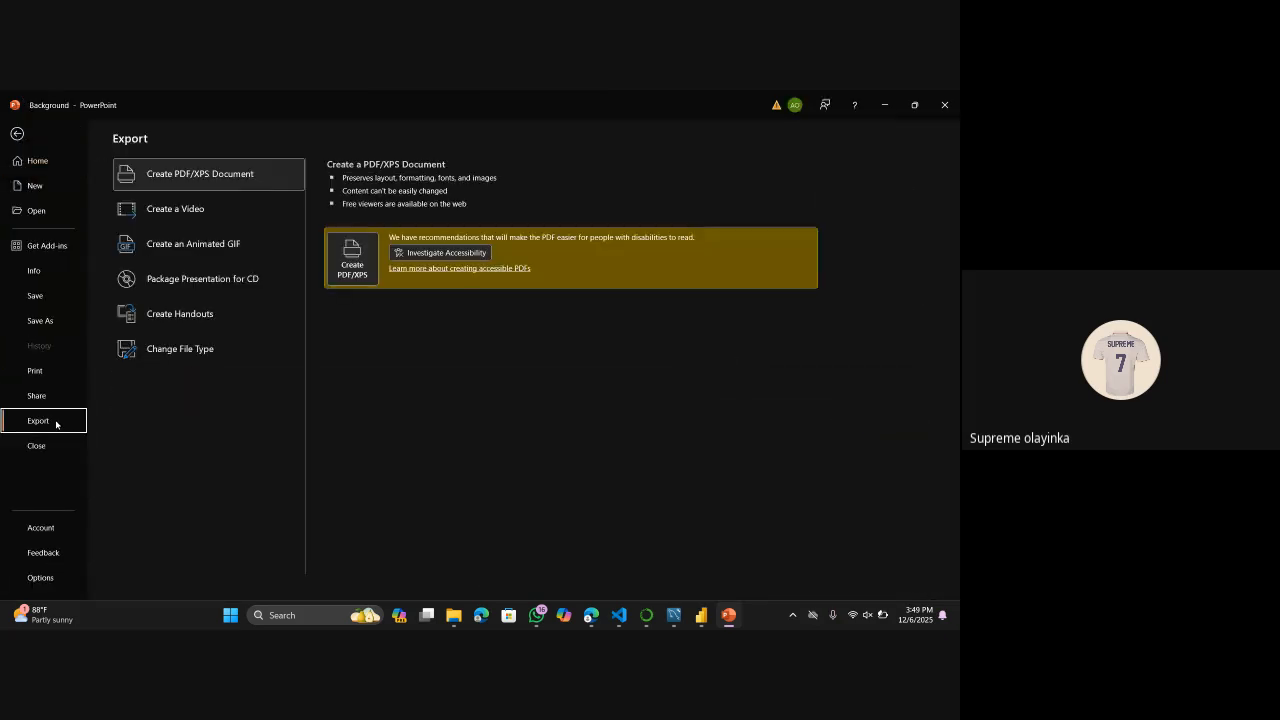
click(209, 348)
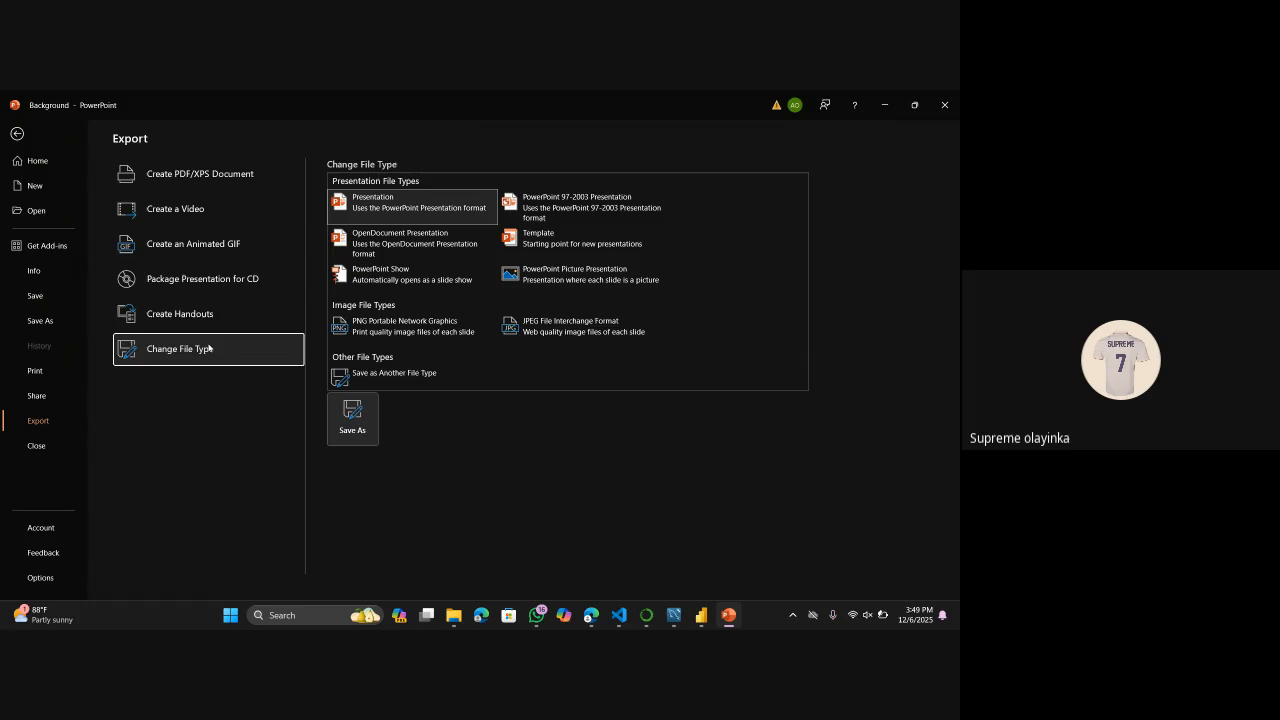
click(393, 337)
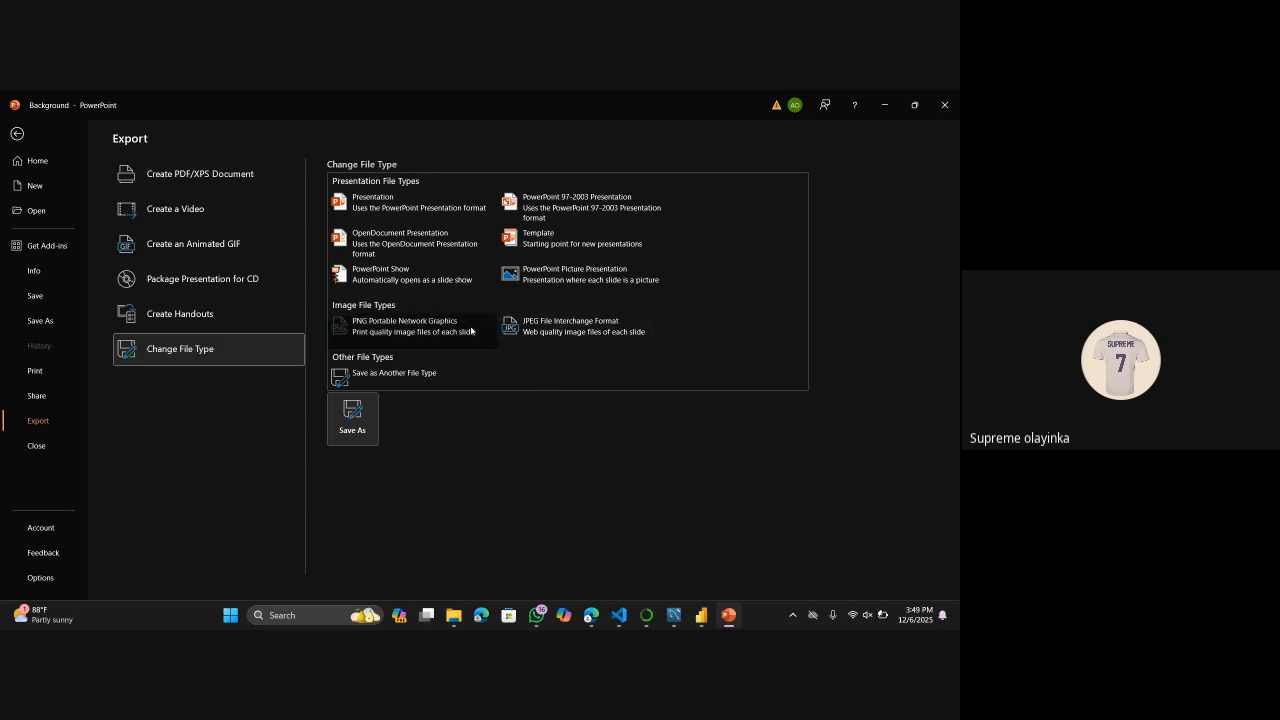
key(Escape)
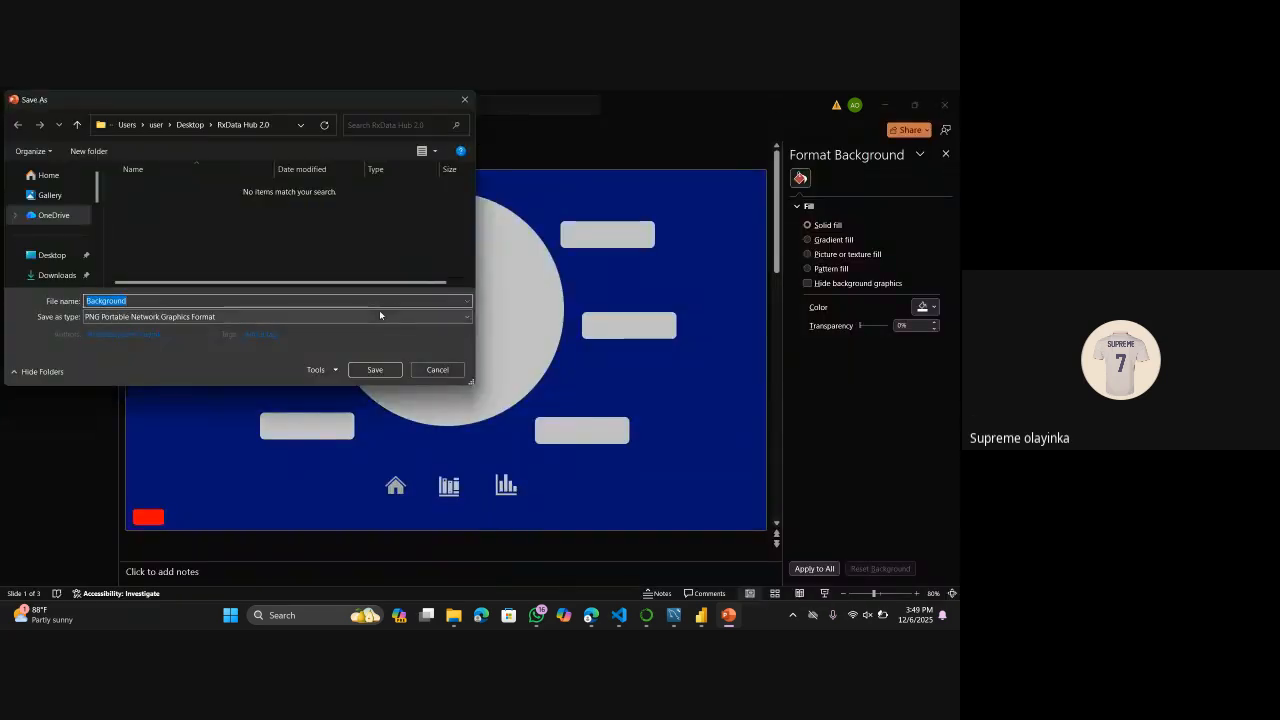
click(378, 317)
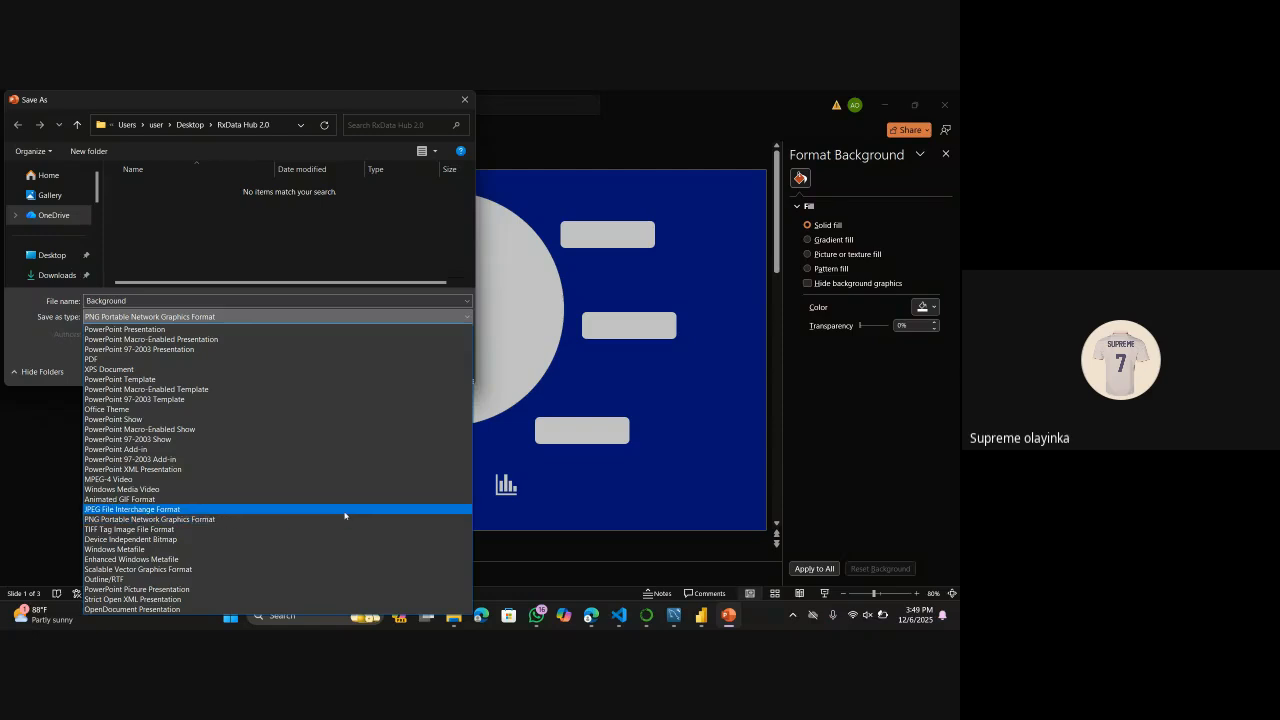
click(344, 511)
click(325, 316)
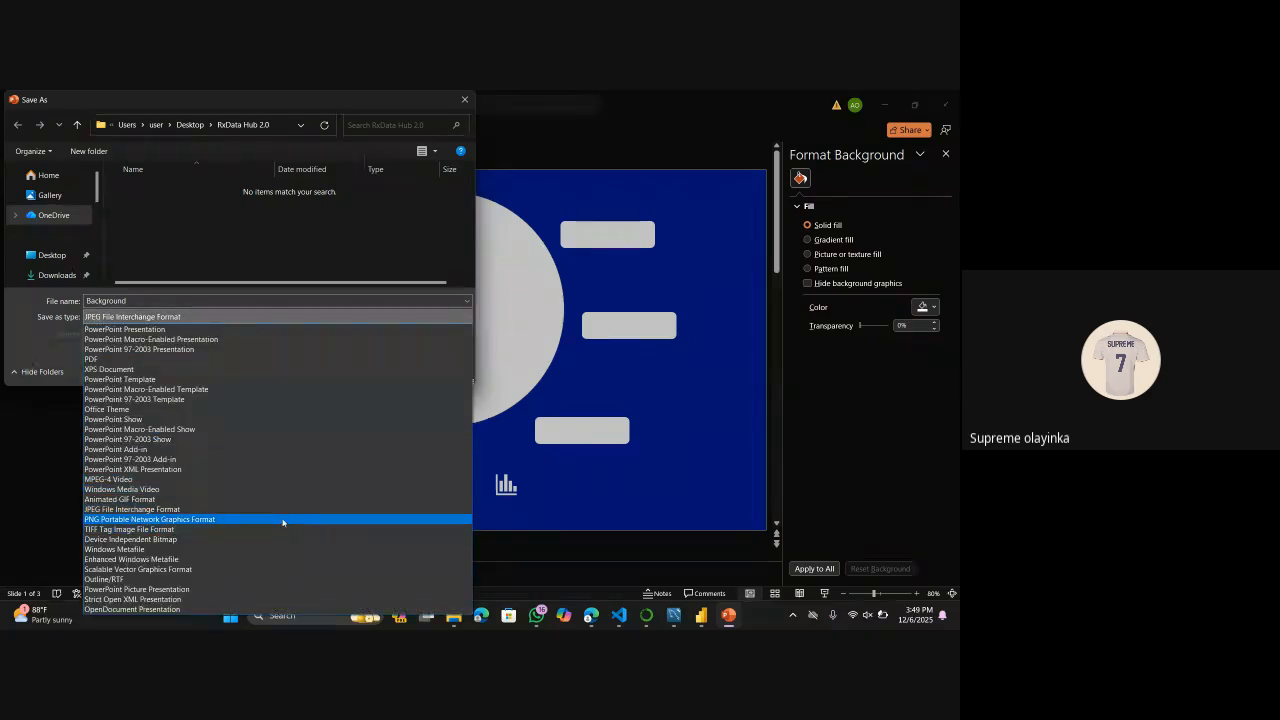
click(283, 520)
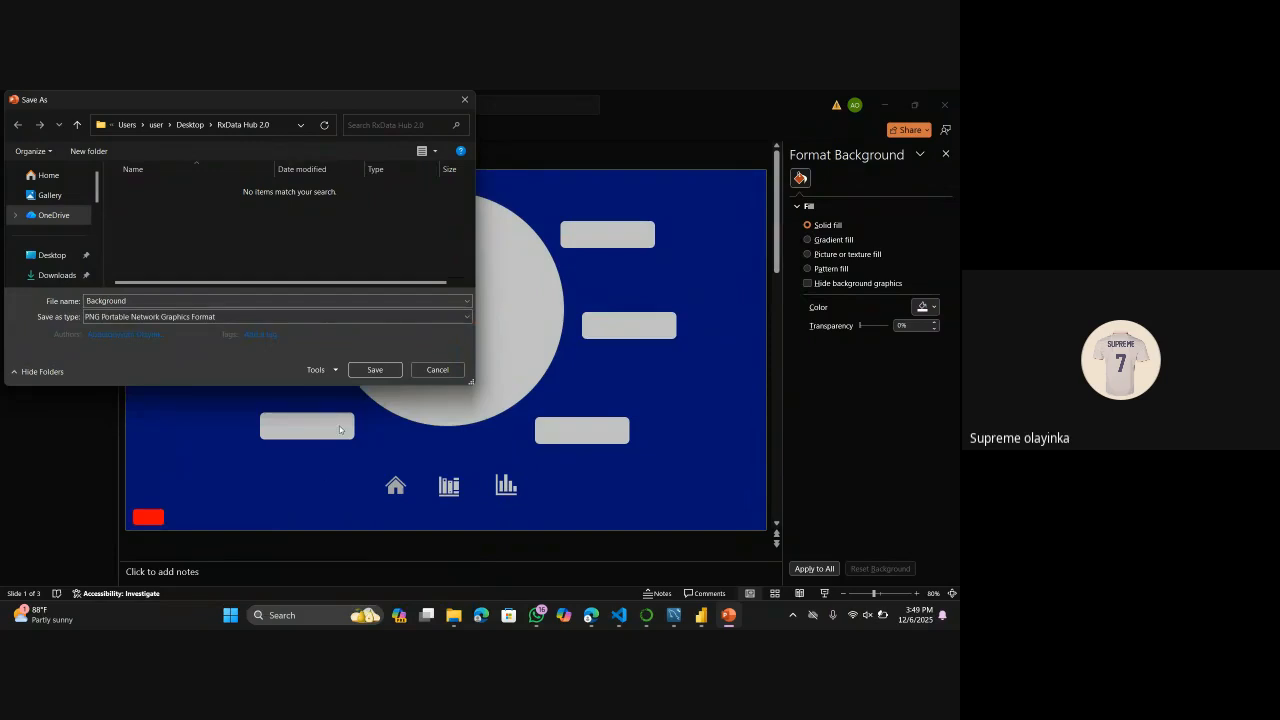
click(375, 369)
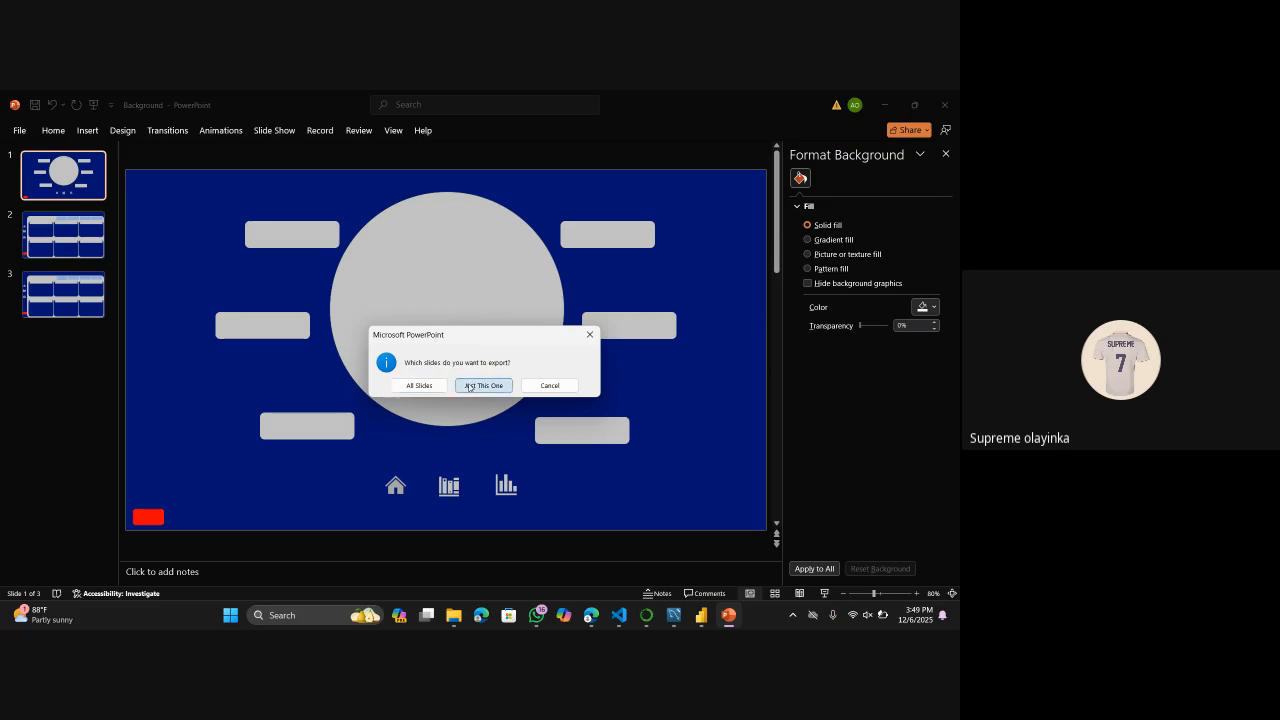
click(468, 385)
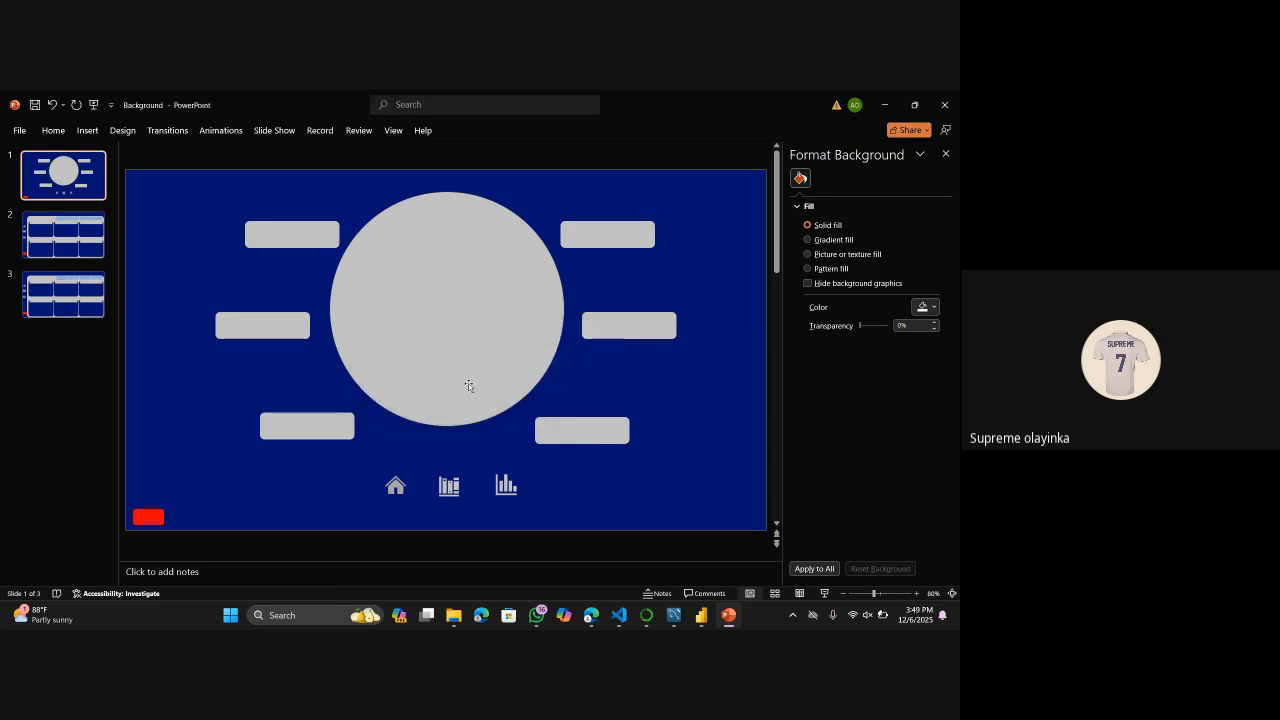
Switch to Power BI Desktop and browse the Desktop folder for a canvas background image.
click(701, 615)
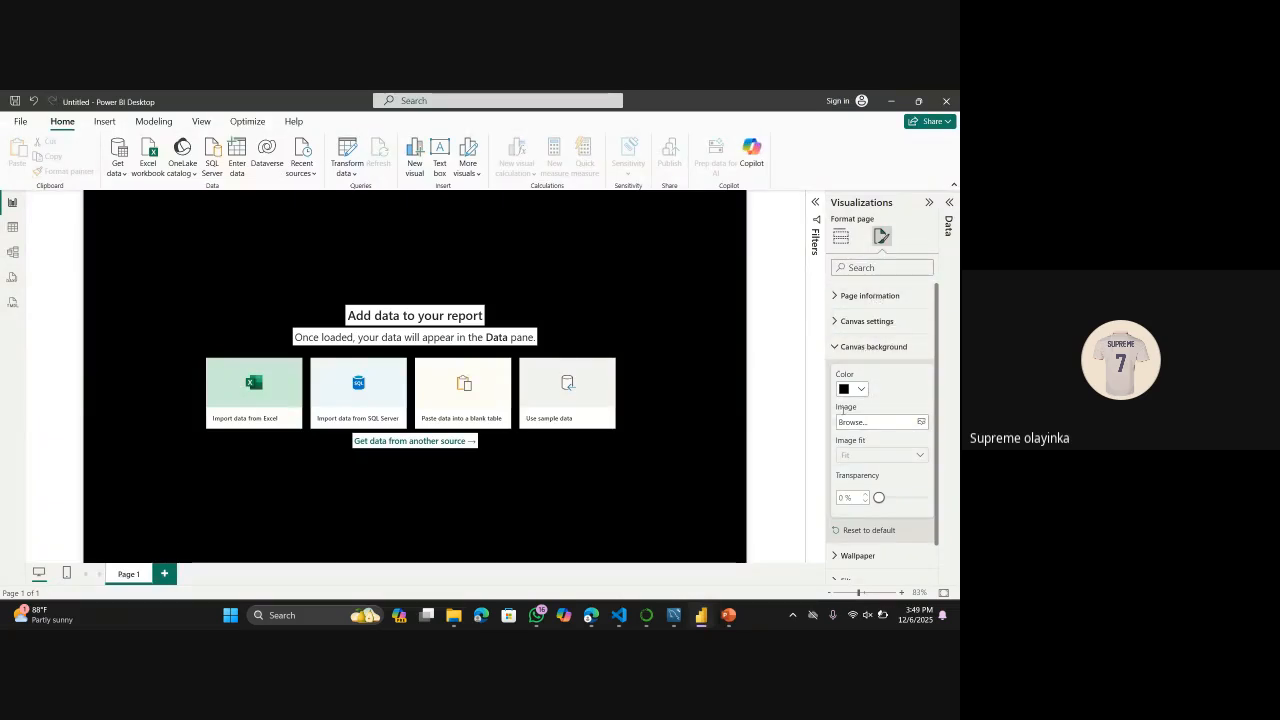
click(923, 427)
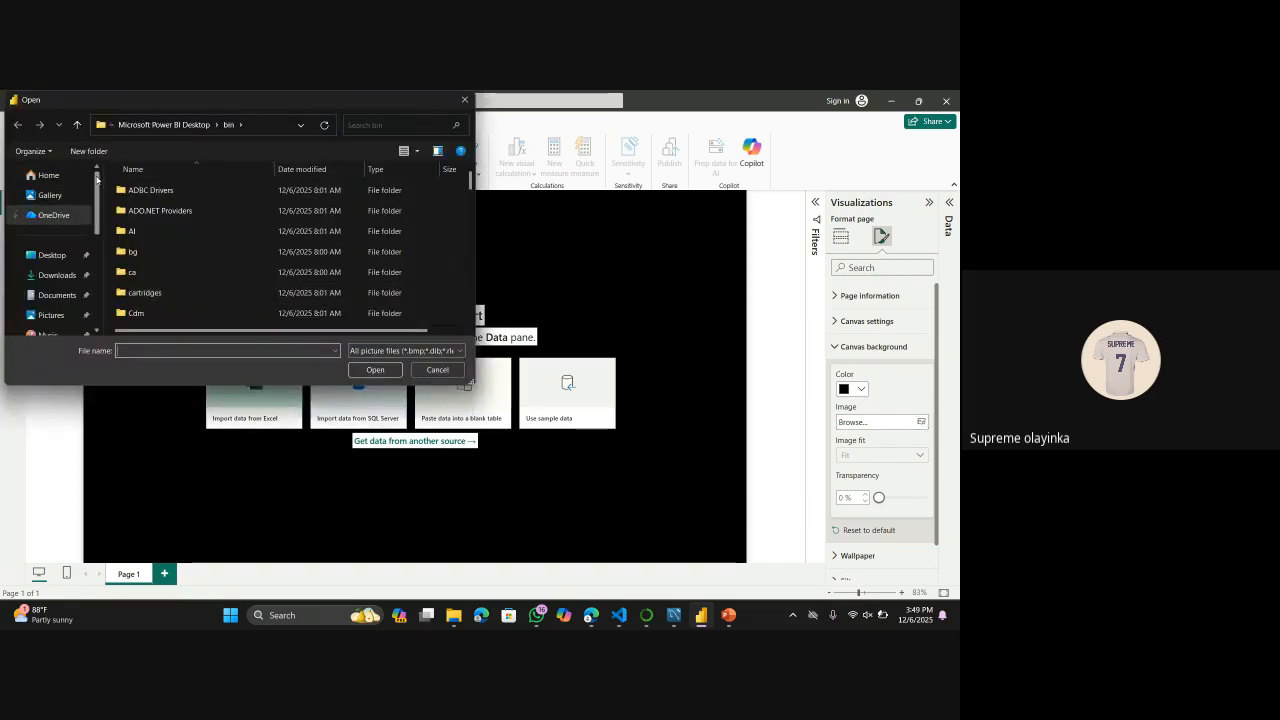
click(75, 255)
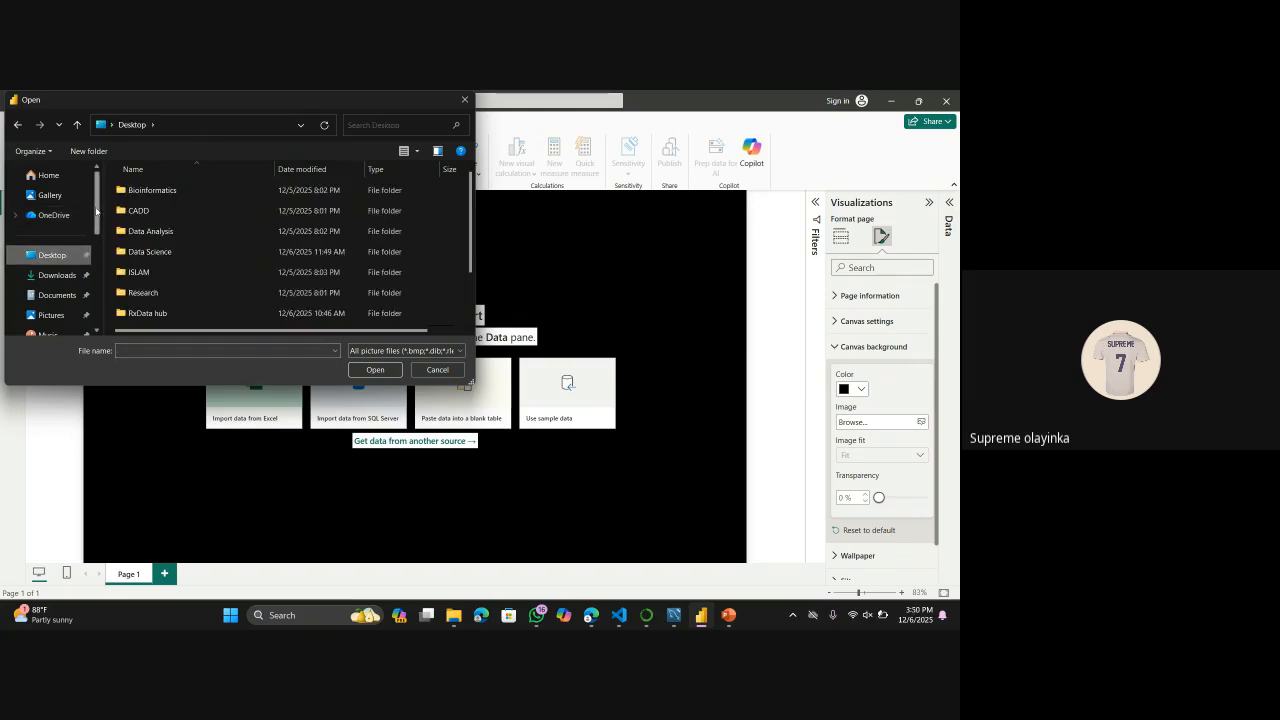
mouse_move(97, 211)
mouse_down()
mouse_move(97, 248)
mouse_move(98, 207)
mouse_up()
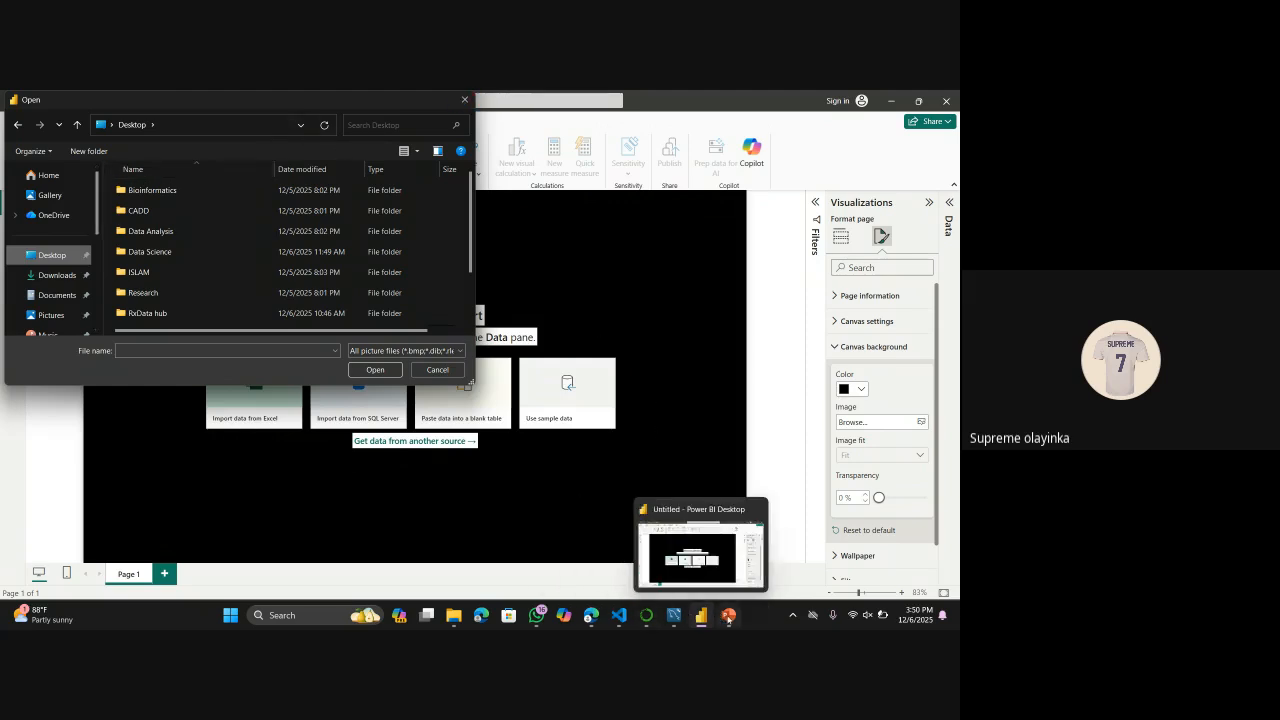
Switch back to PowerPoint and export only the circle-and-bars slide as a PNG named Background to the Desktop.
mouse_move(728, 614)
click(716, 578)
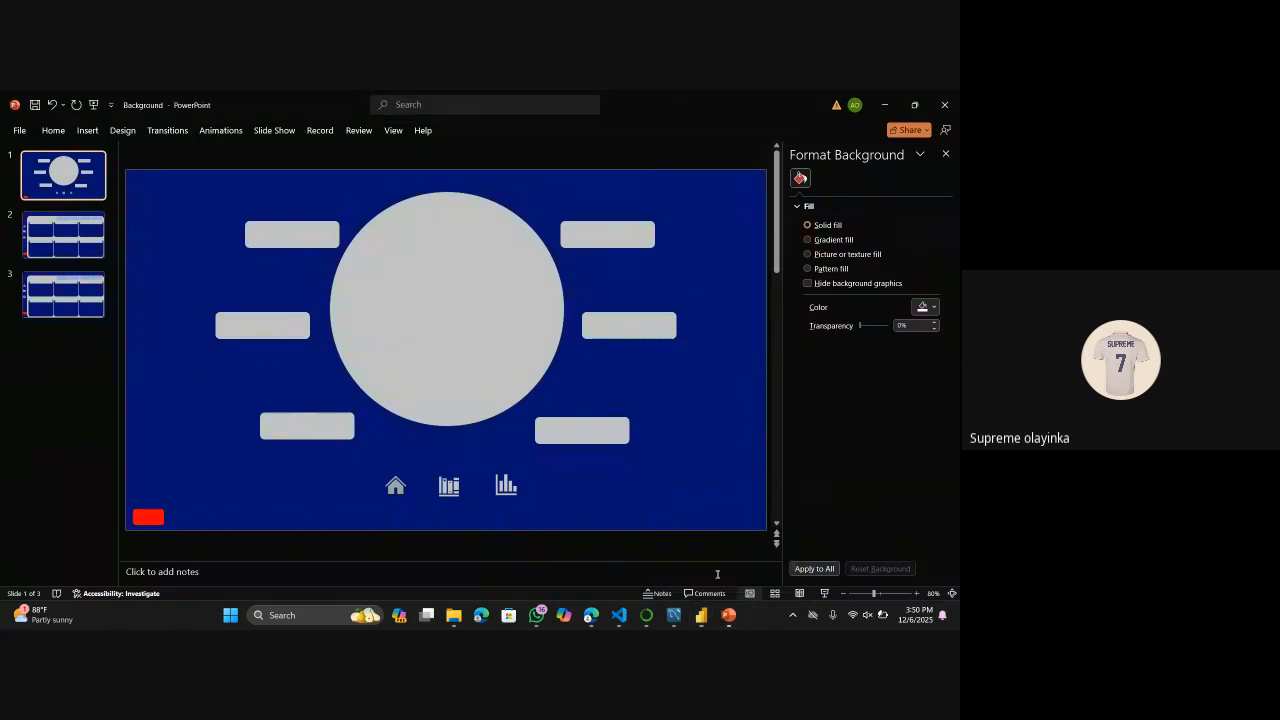
click(19, 130)
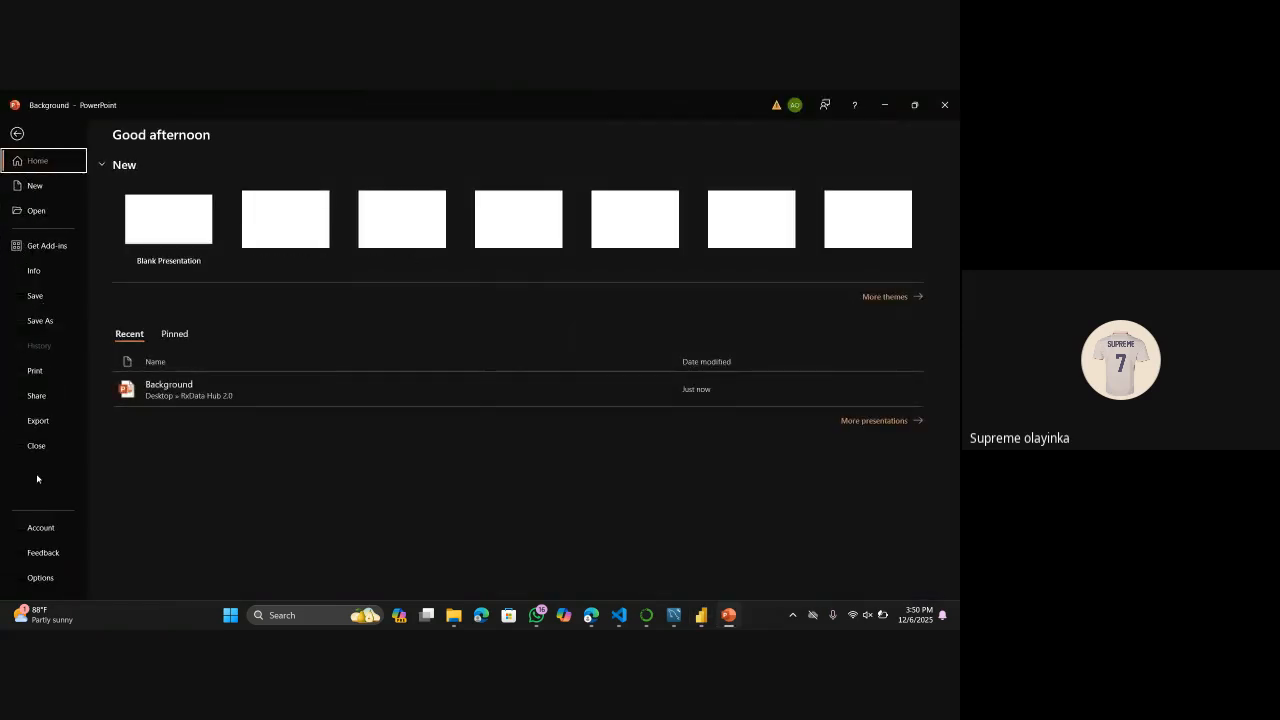
click(38, 420)
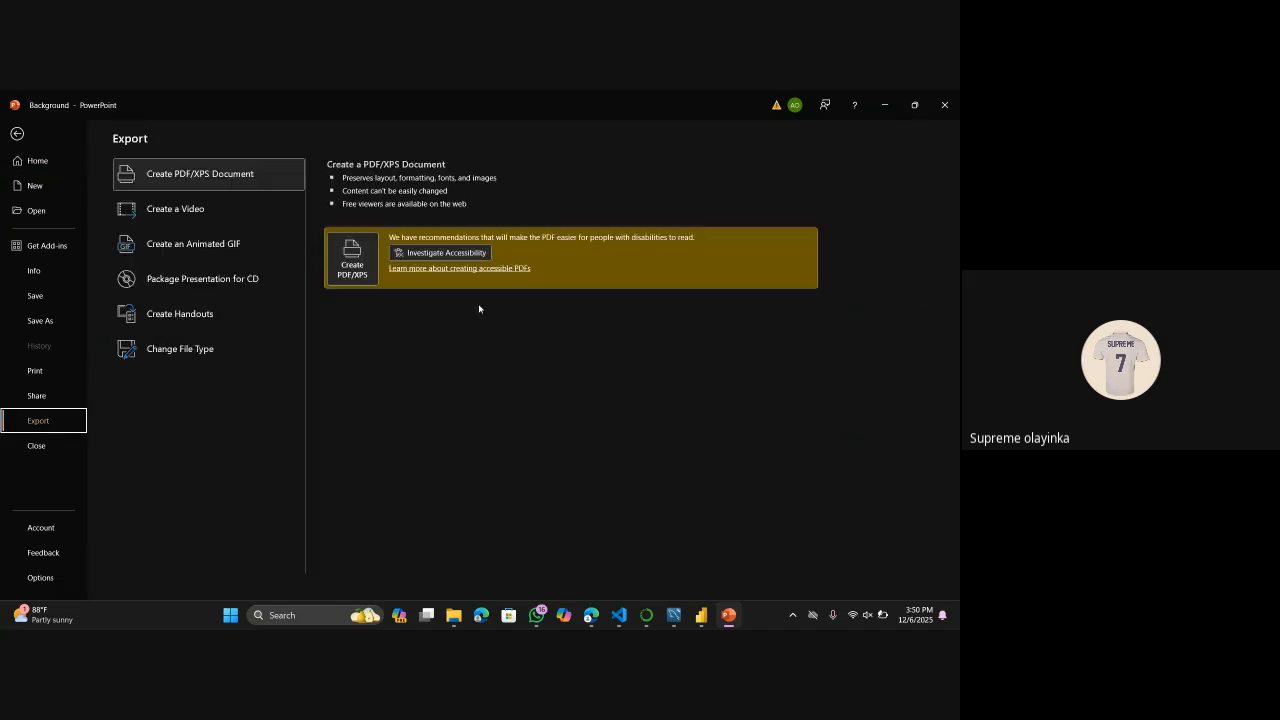
click(204, 350)
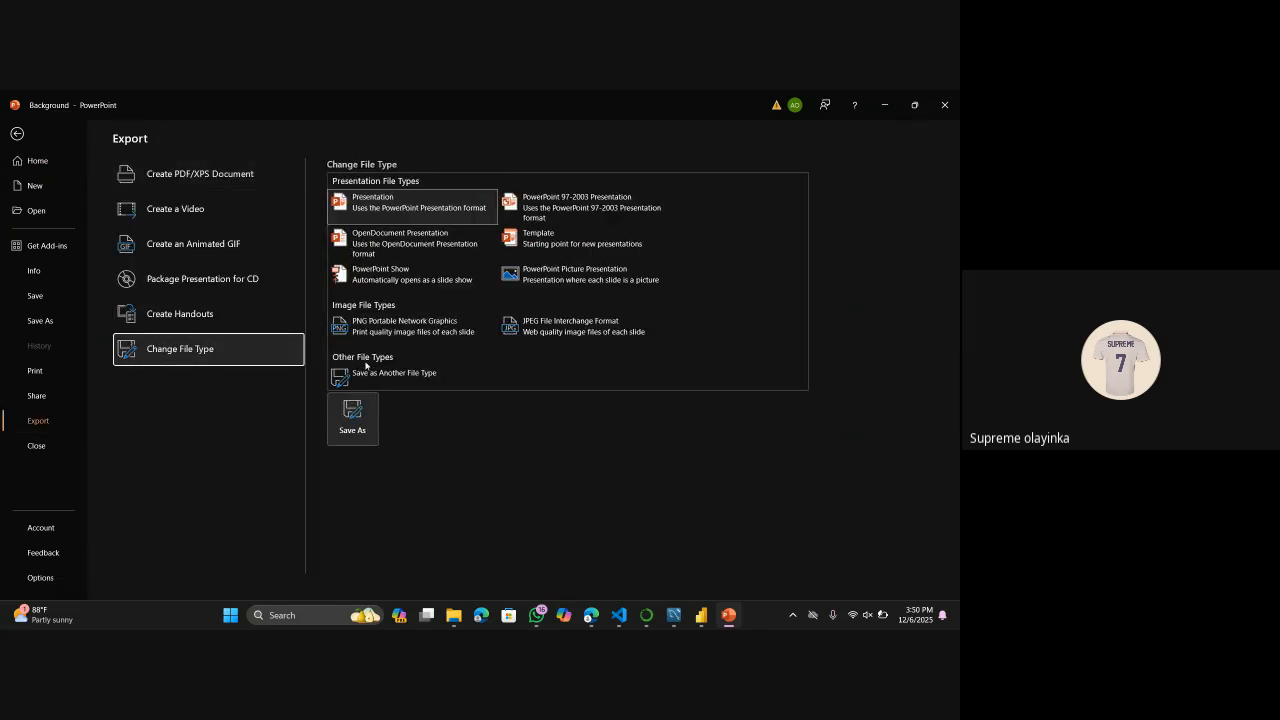
key(Escape)
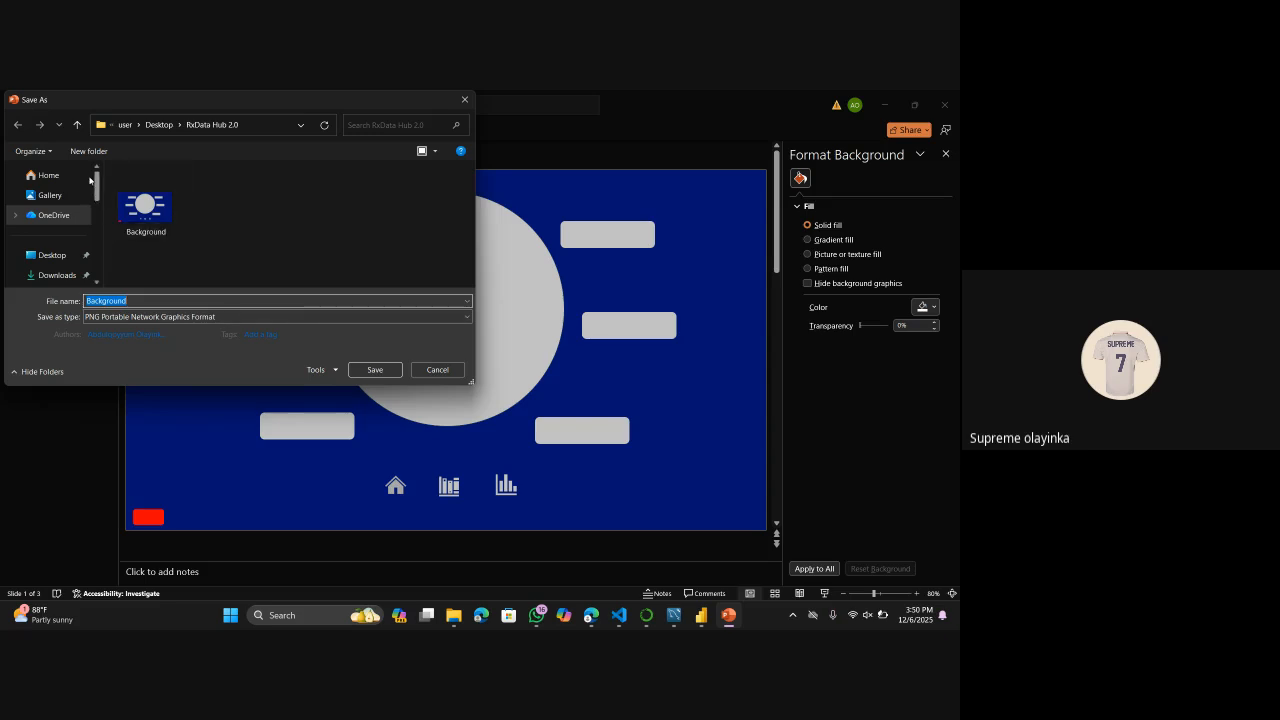
click(70, 257)
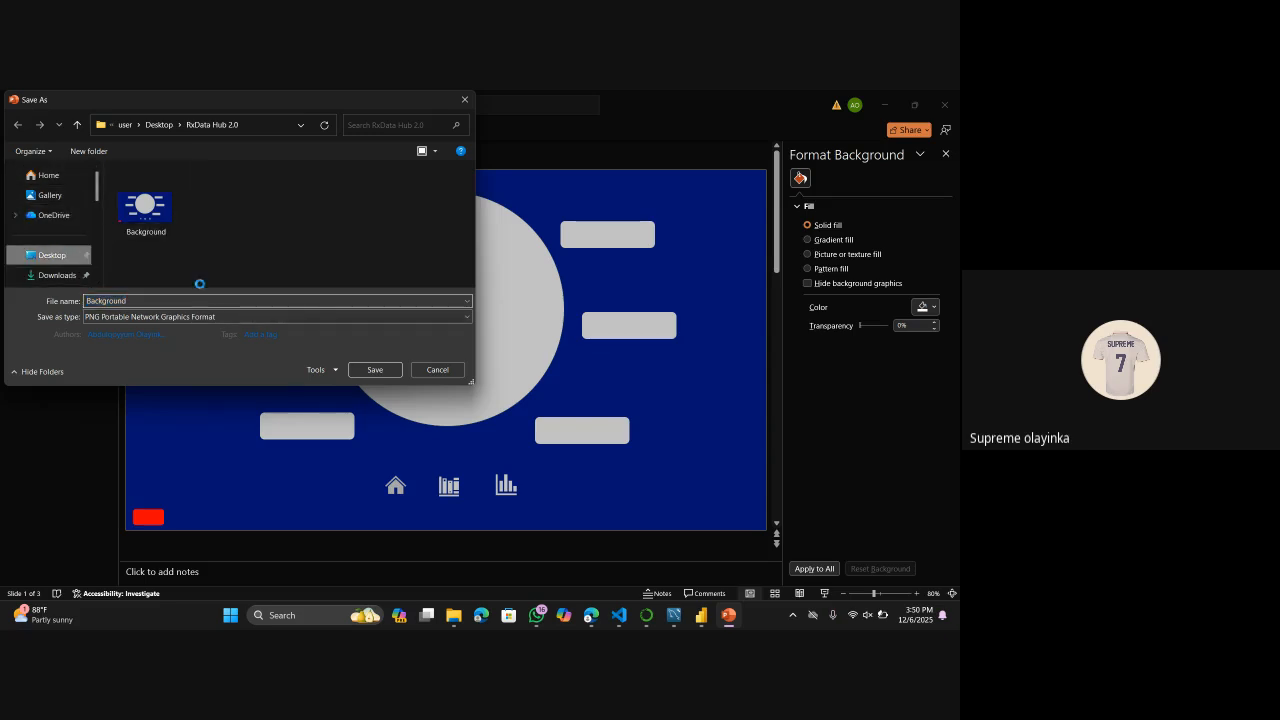
click(369, 373)
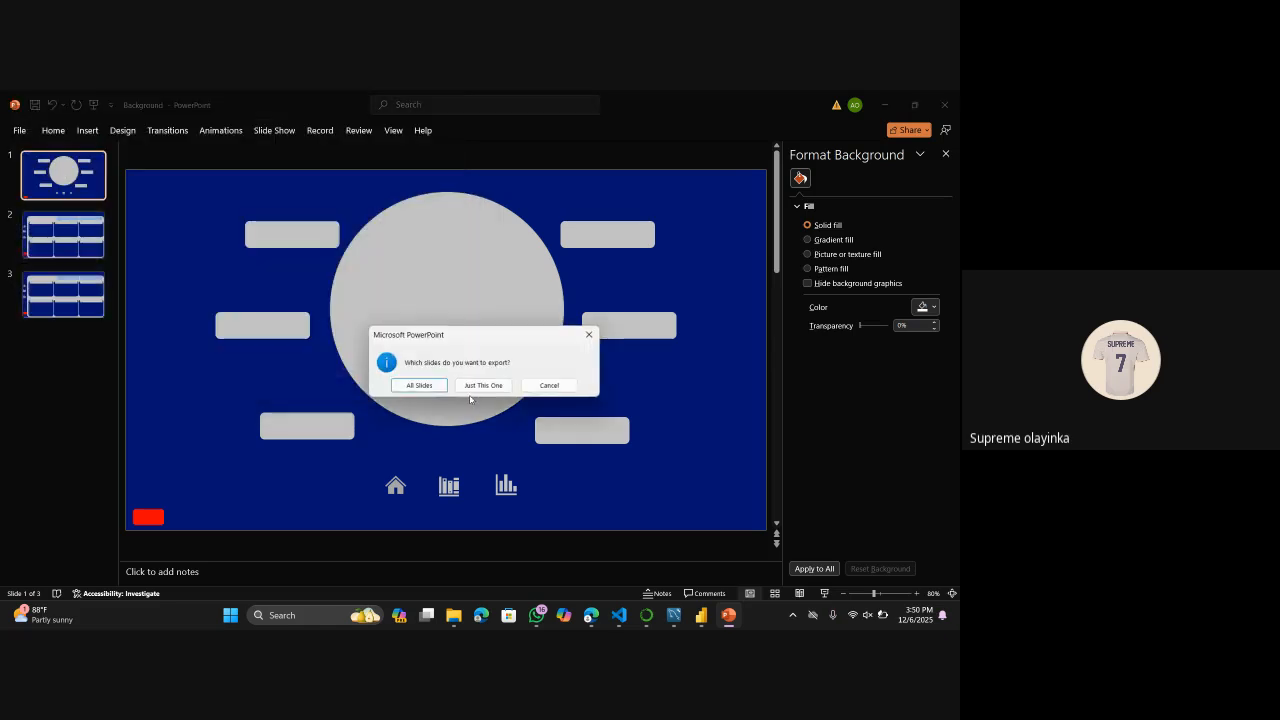
click(482, 386)
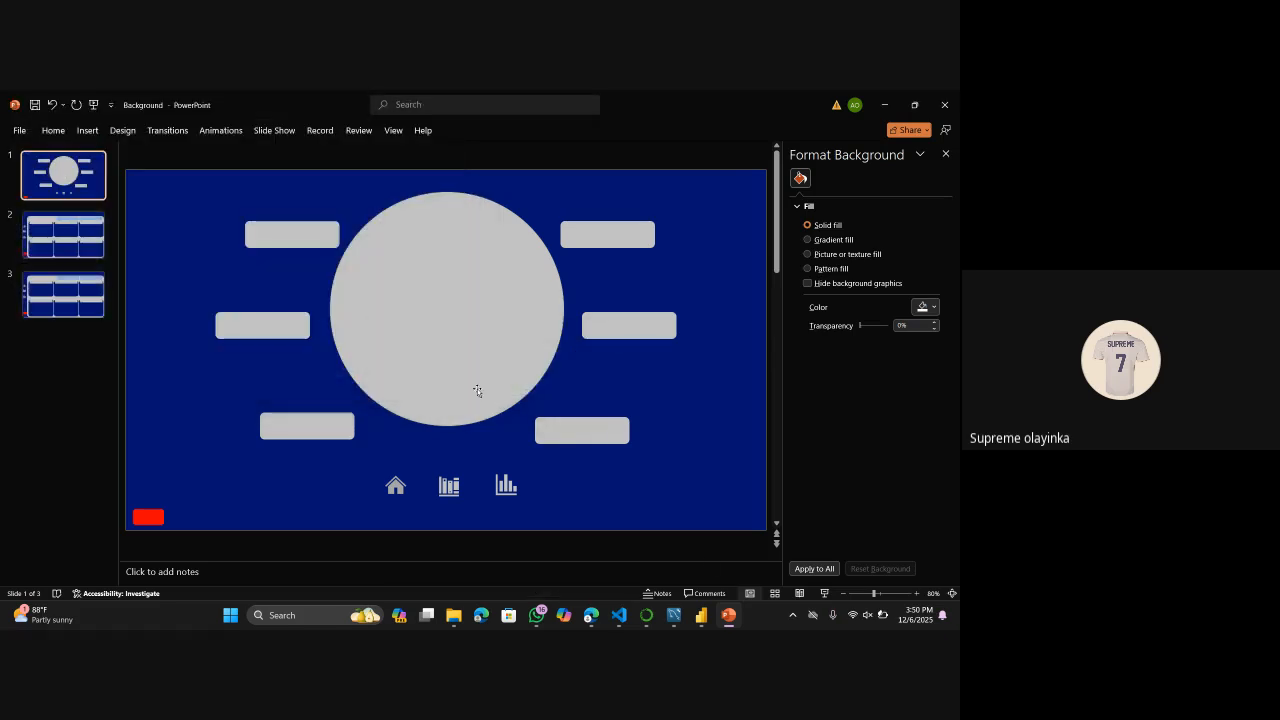
Return to Power BI Desktop and set the Background PNG from the Desktop as Page 1's canvas background image.
mouse_move(703, 622)
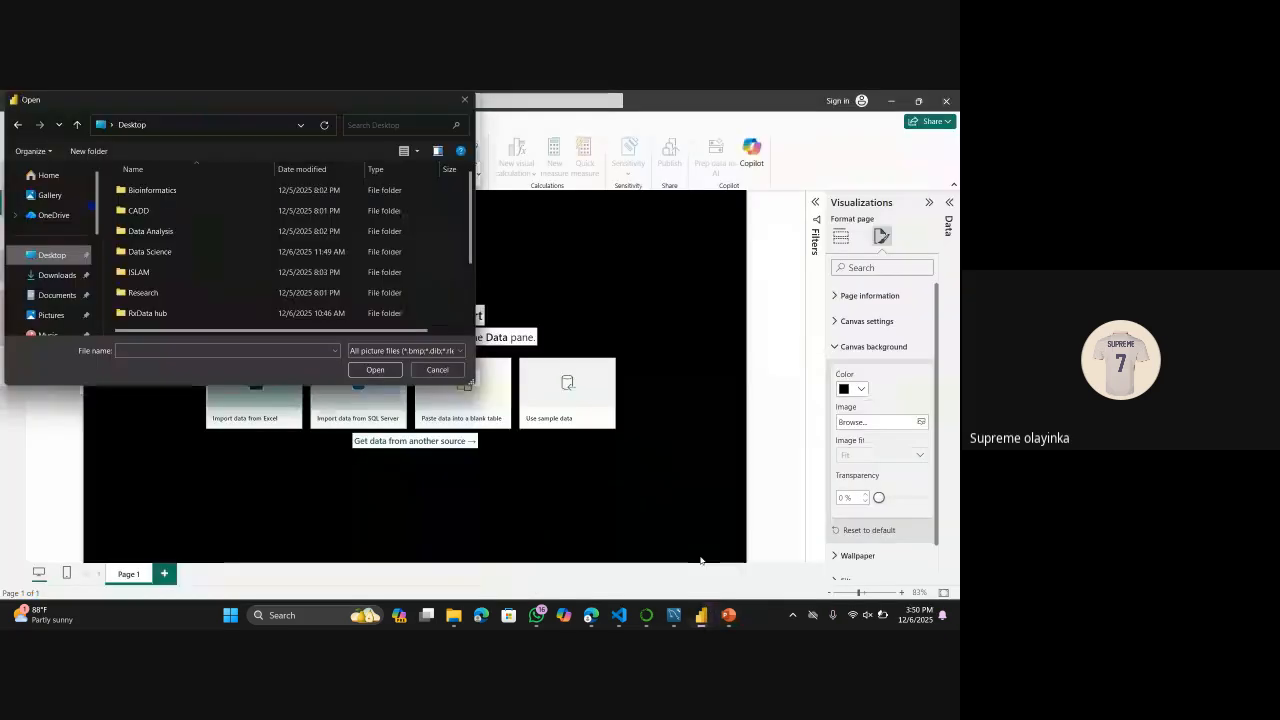
click(702, 560)
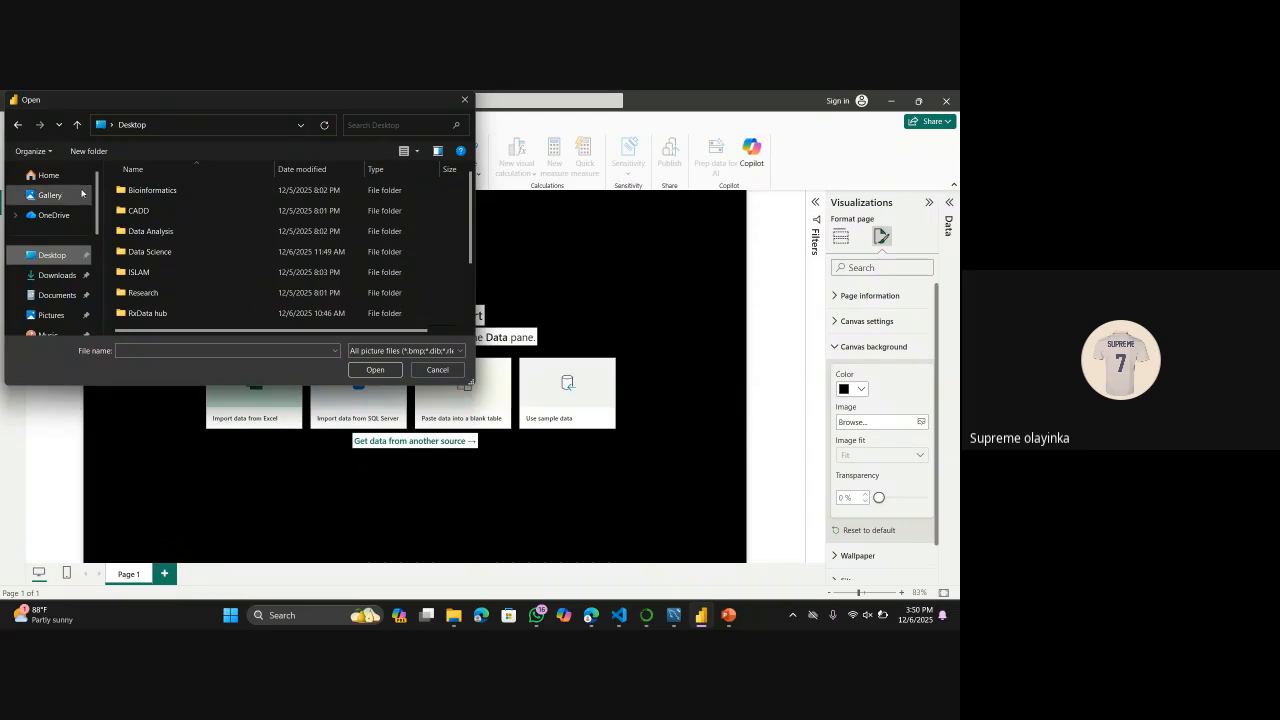
scroll(339, 281, down, 2)
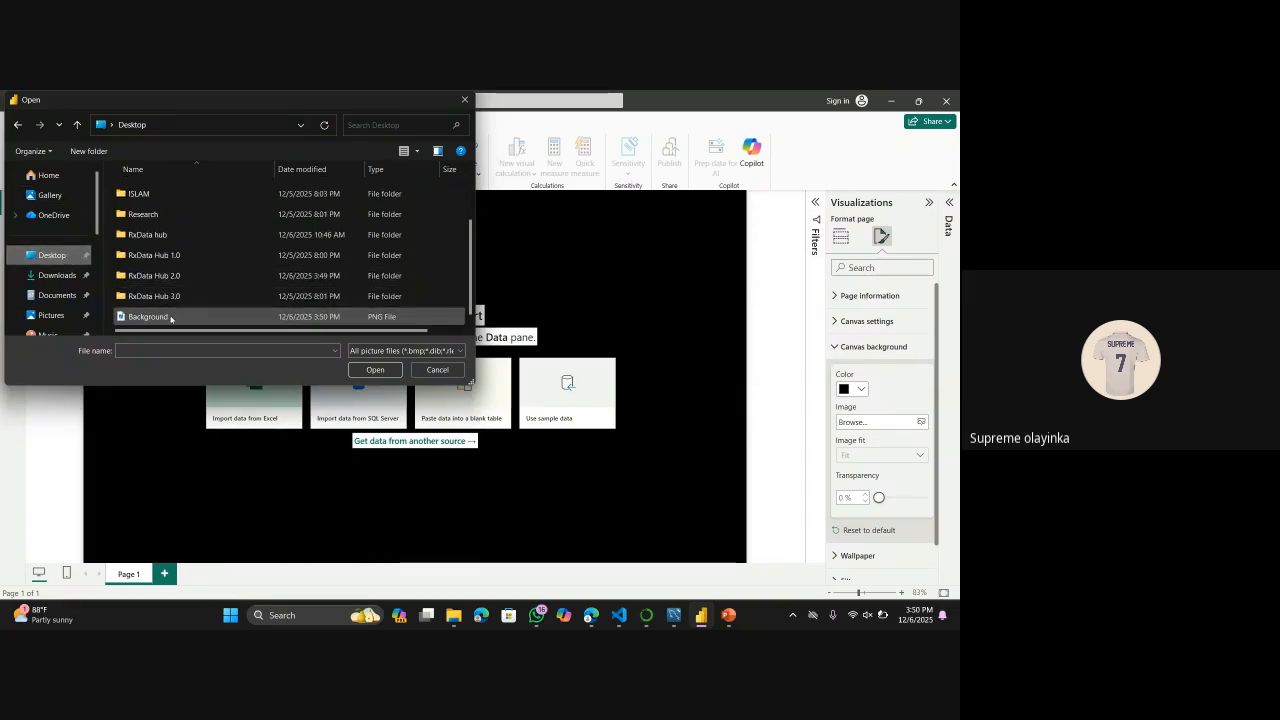
click(170, 318)
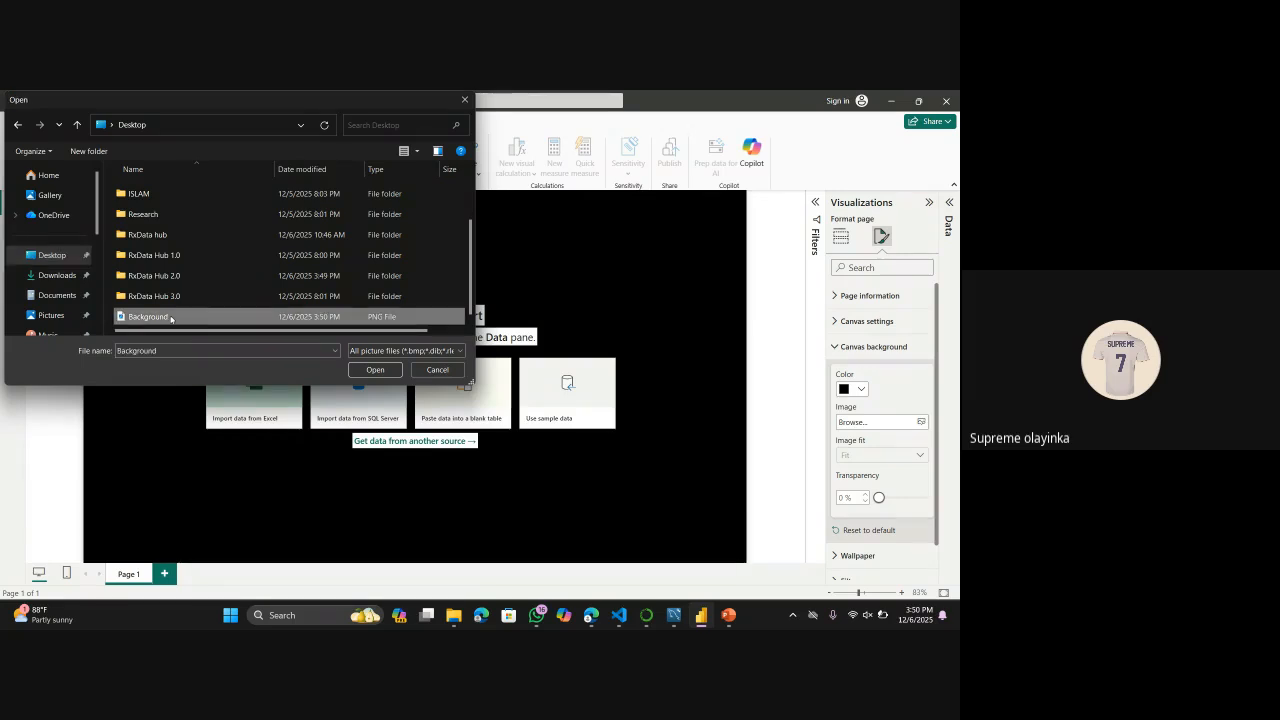
double_click(170, 318)
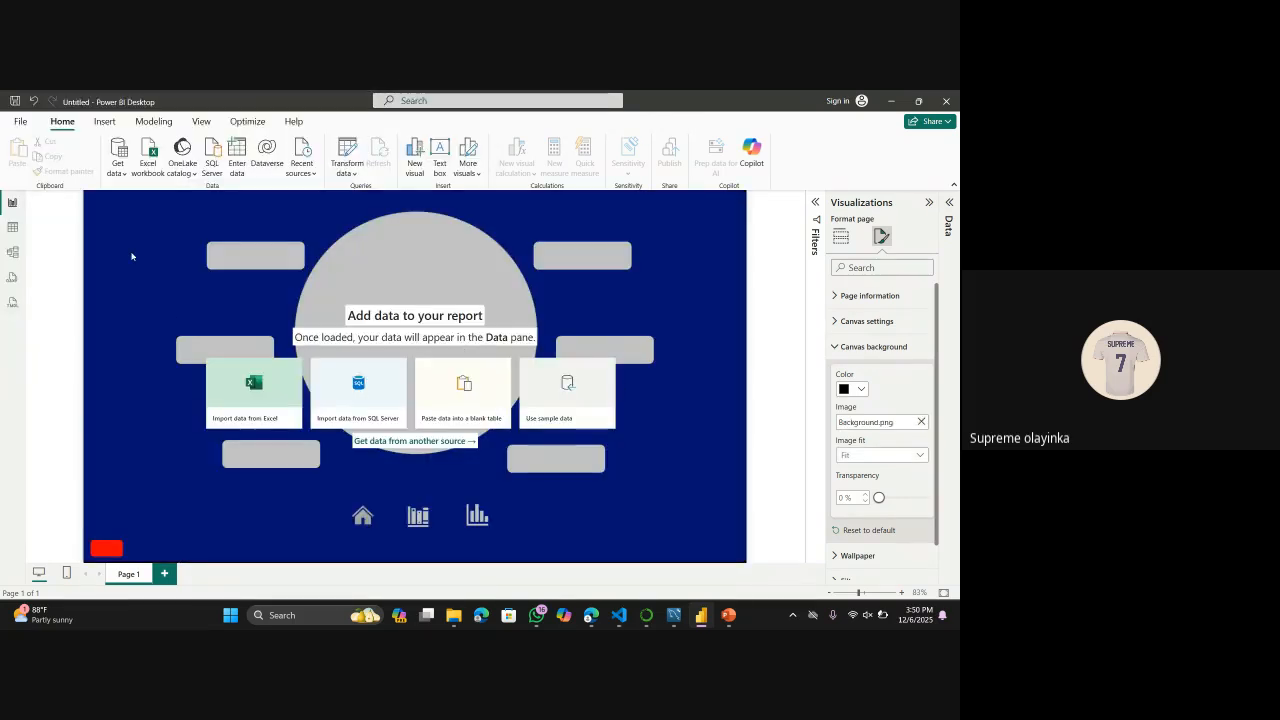
Add a second report page and return to Page 1.
click(164, 573)
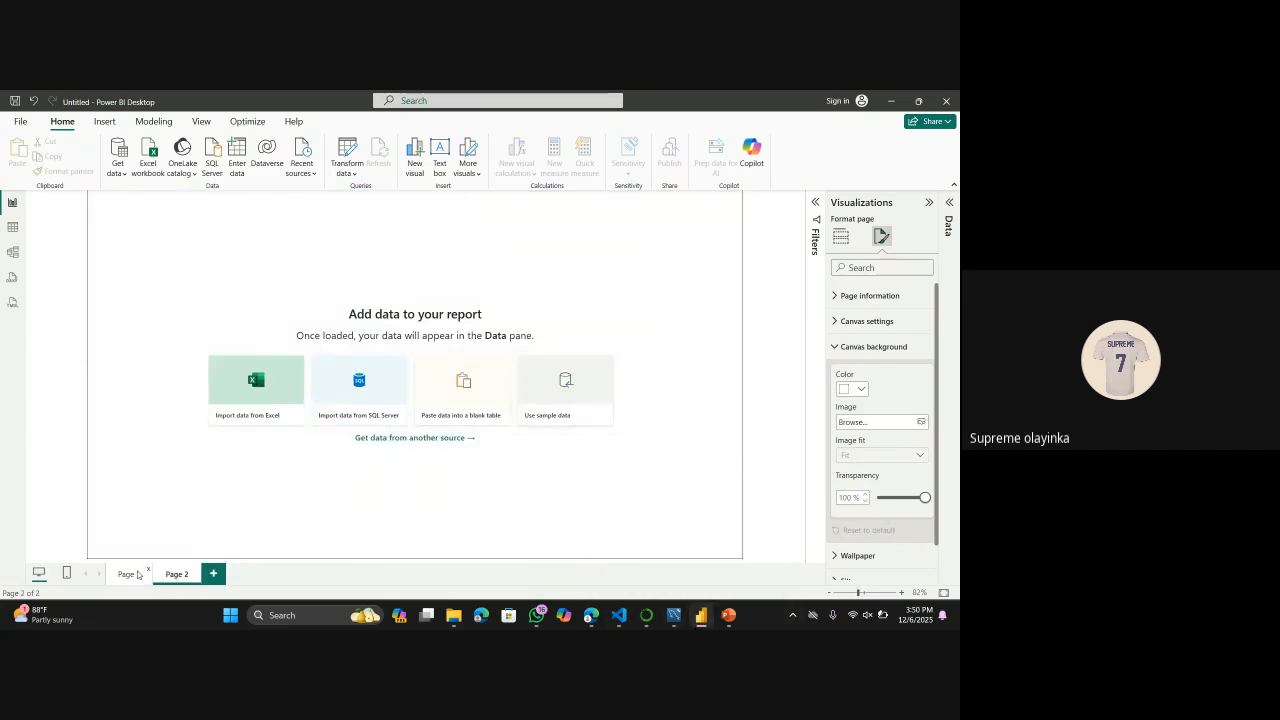
click(126, 574)
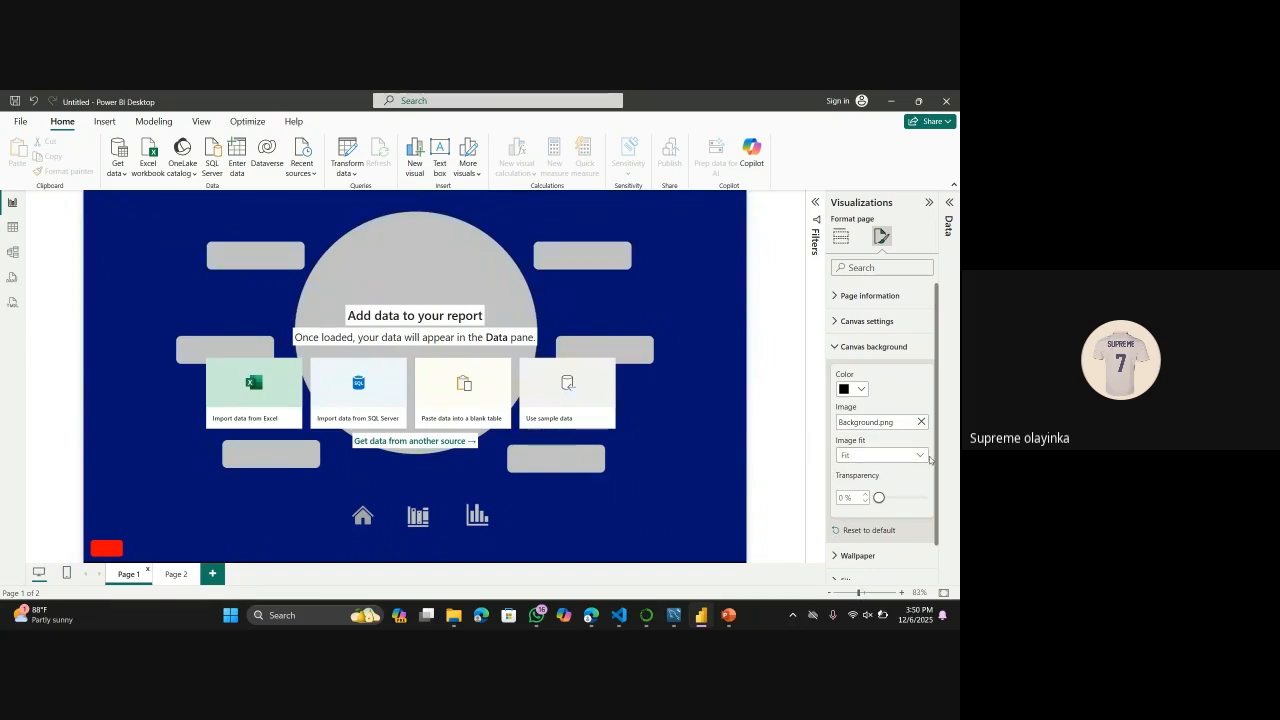
Set the image fit of Page 1's canvas background to Fill and open Page 2.
click(918, 456)
click(890, 499)
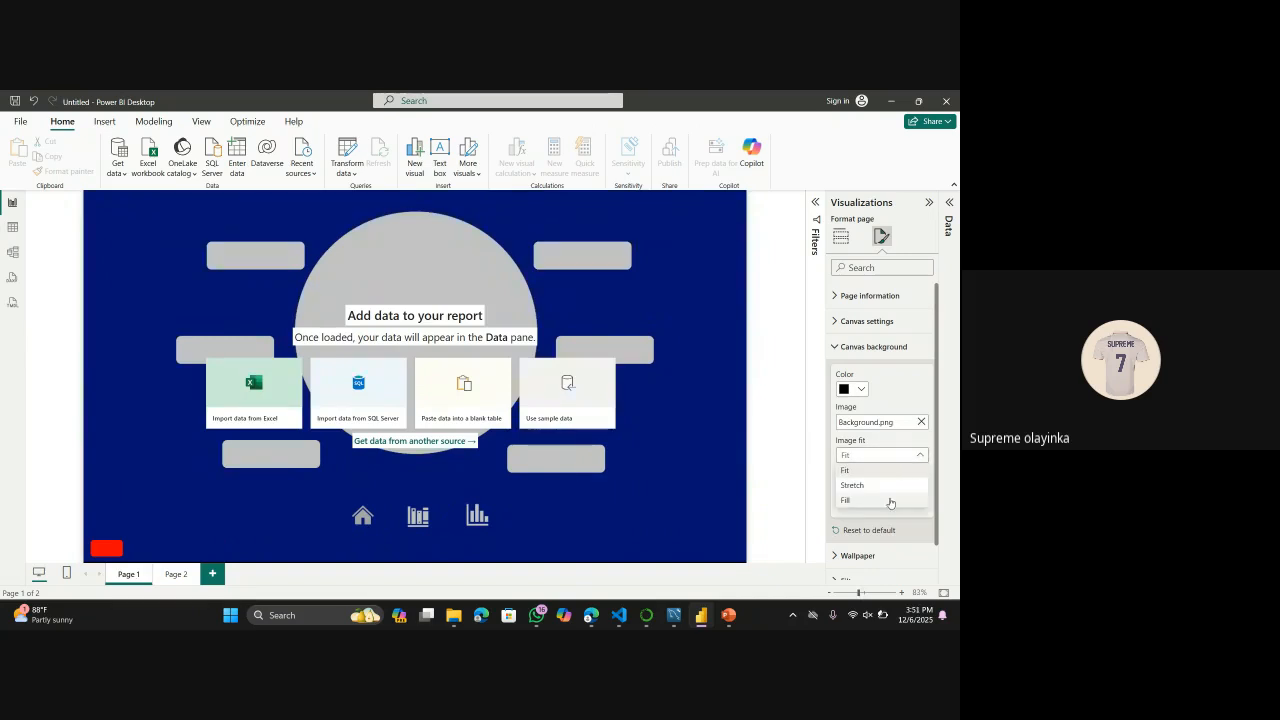
click(926, 457)
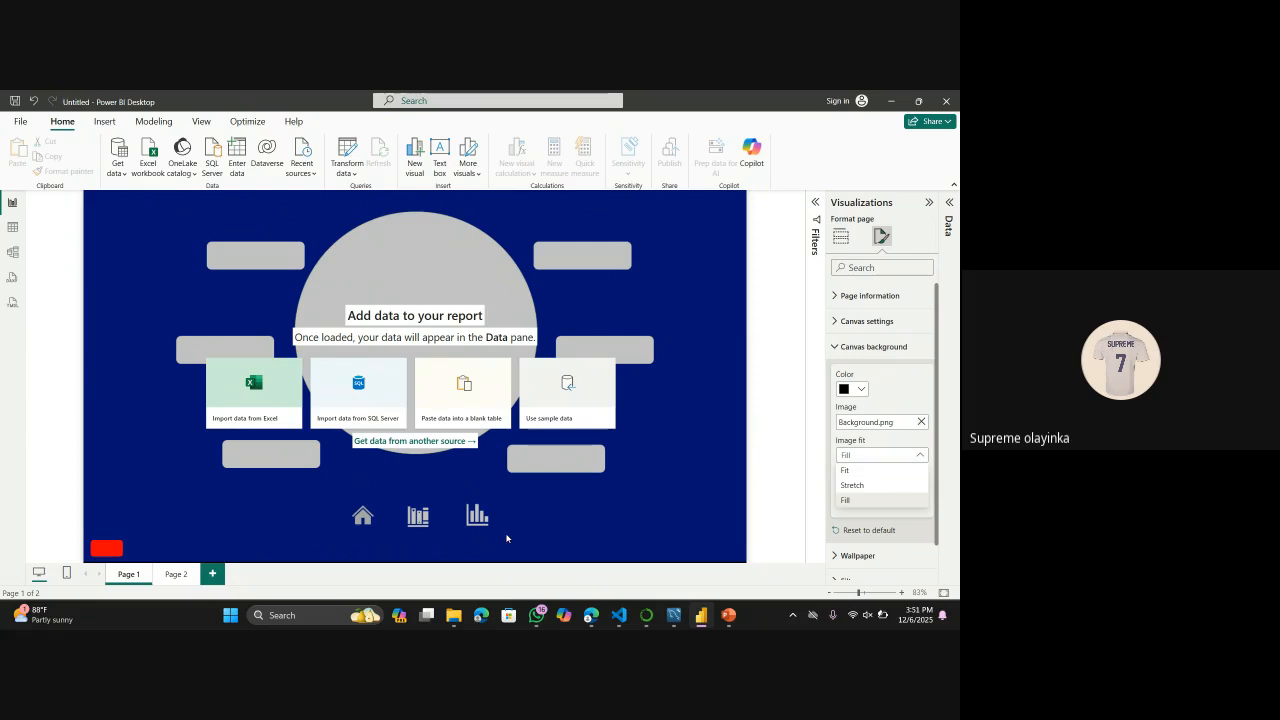
click(180, 579)
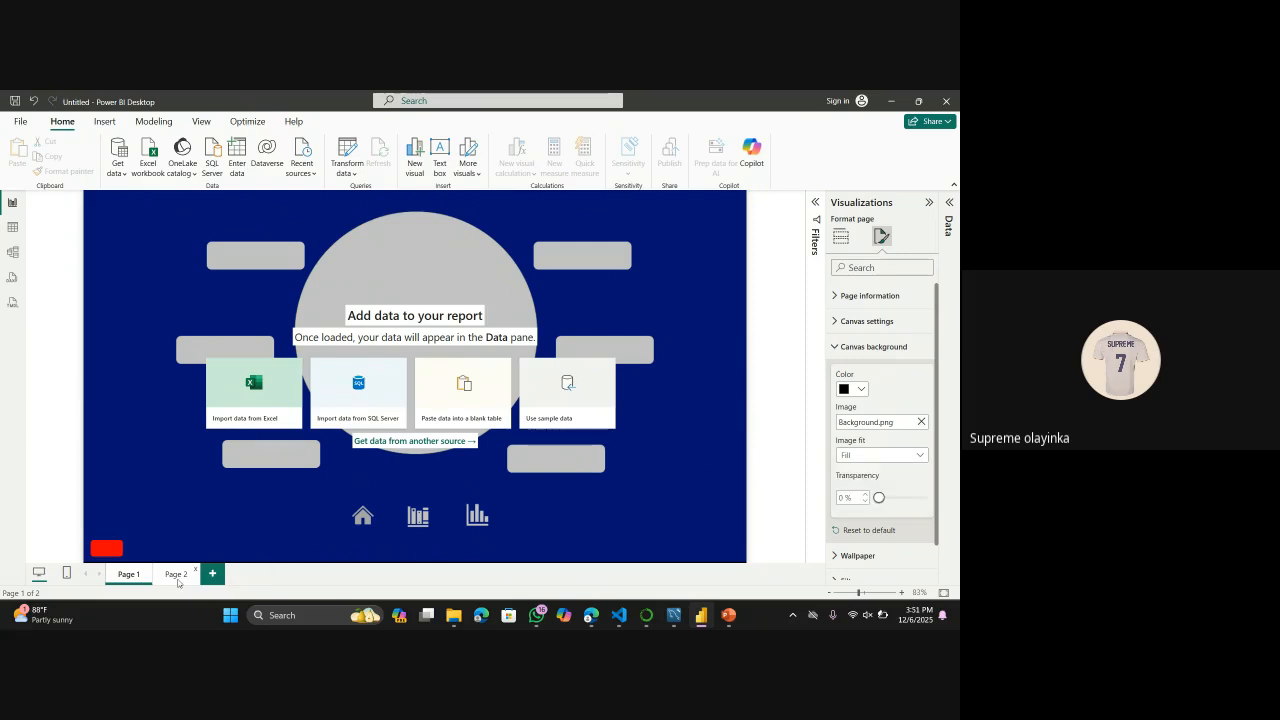
click(177, 576)
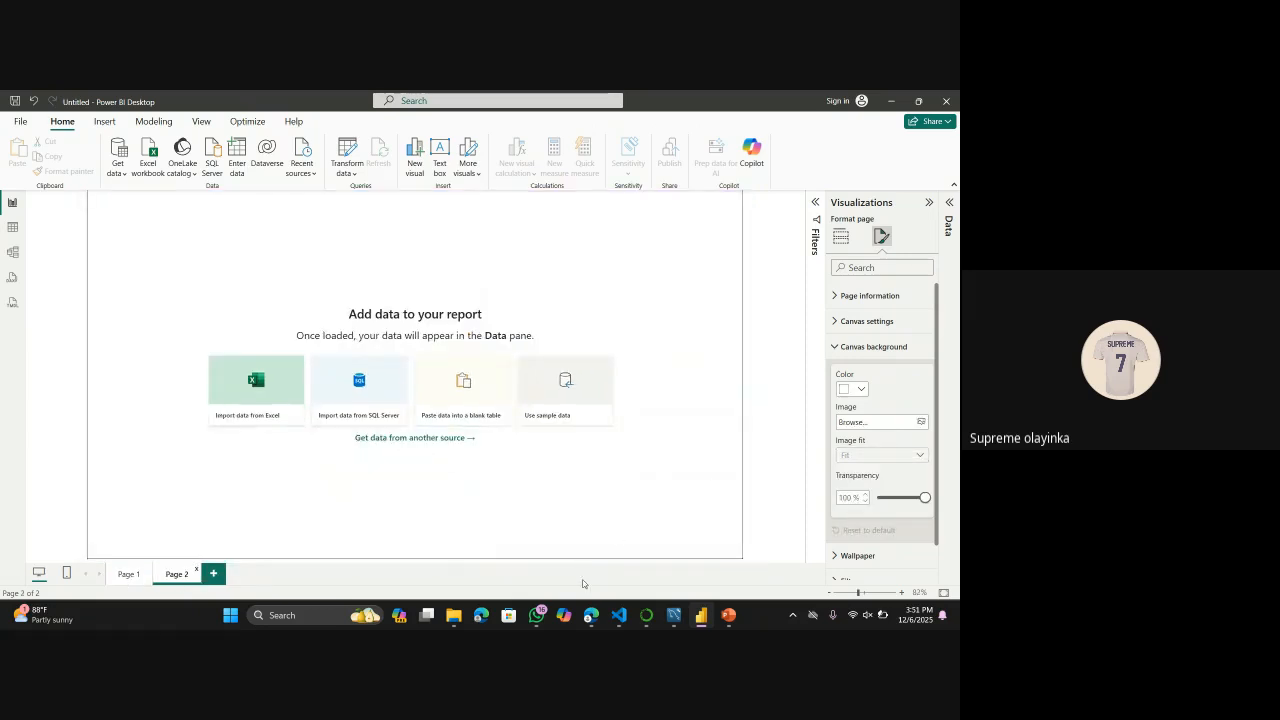
Switch to PowerPoint and export only the second slide as a PNG named hou to the RxData Hub 2.0 folder.
mouse_move(740, 624)
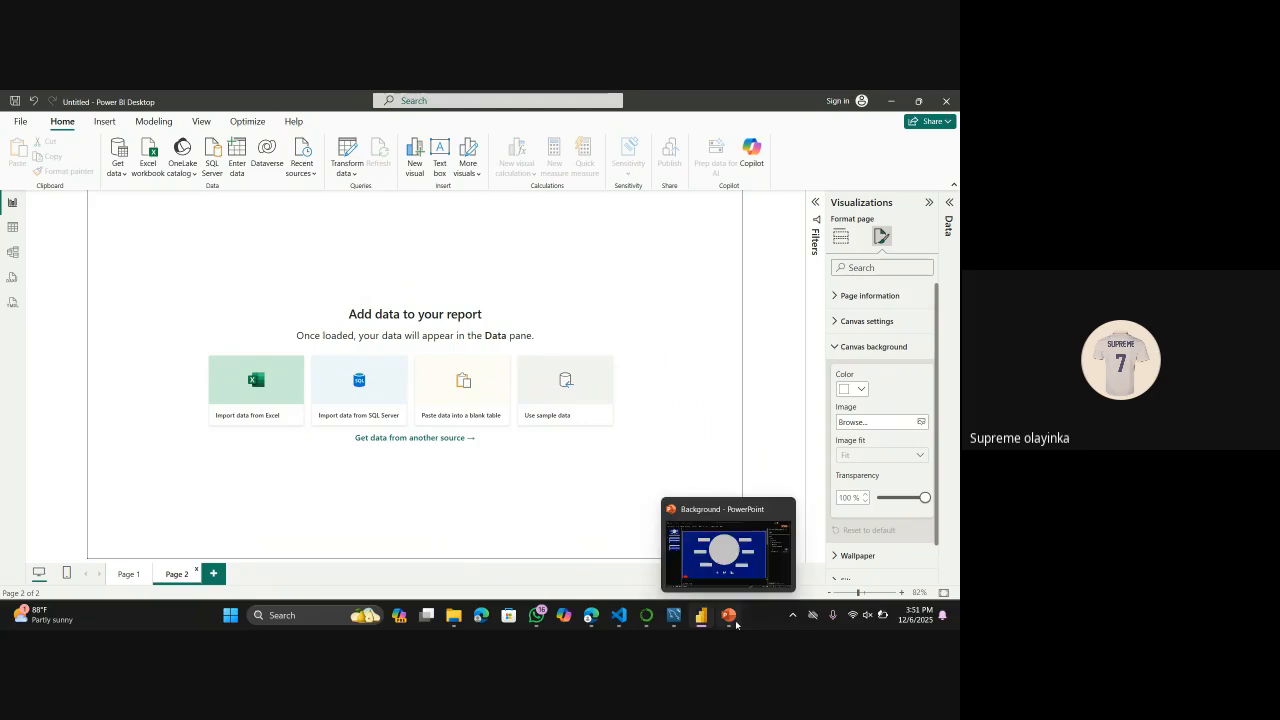
click(745, 545)
click(66, 233)
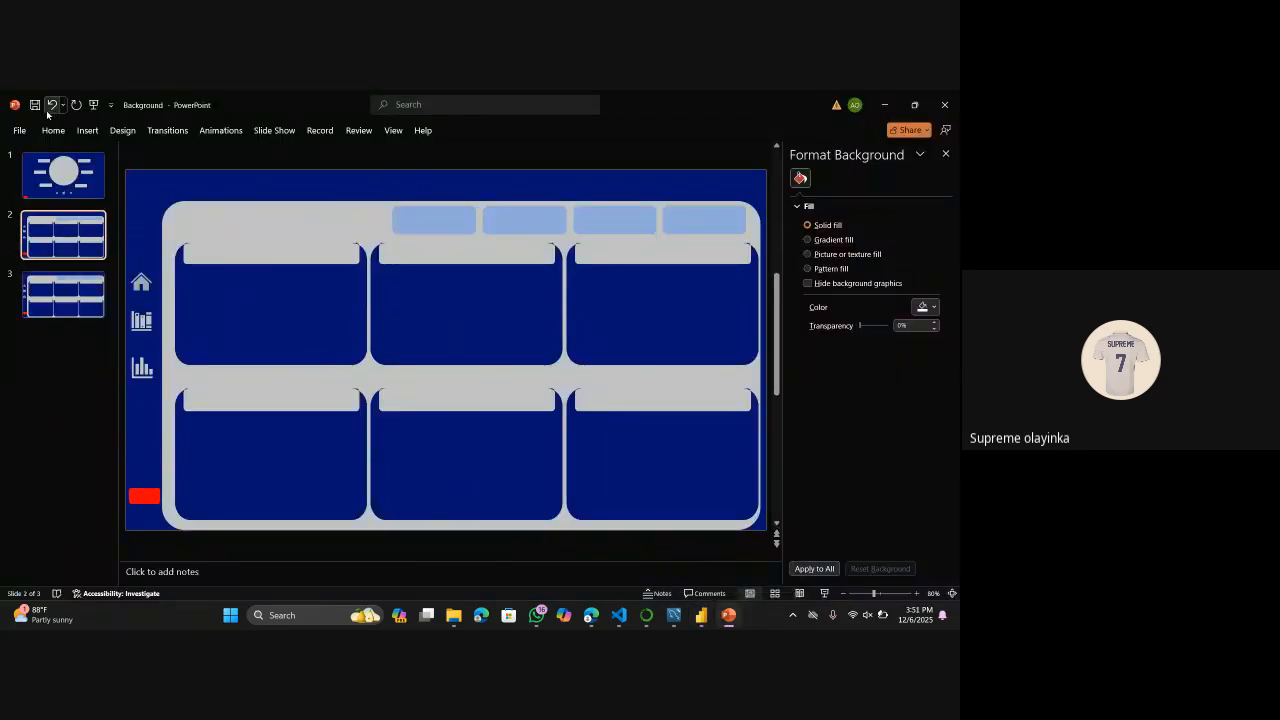
click(19, 131)
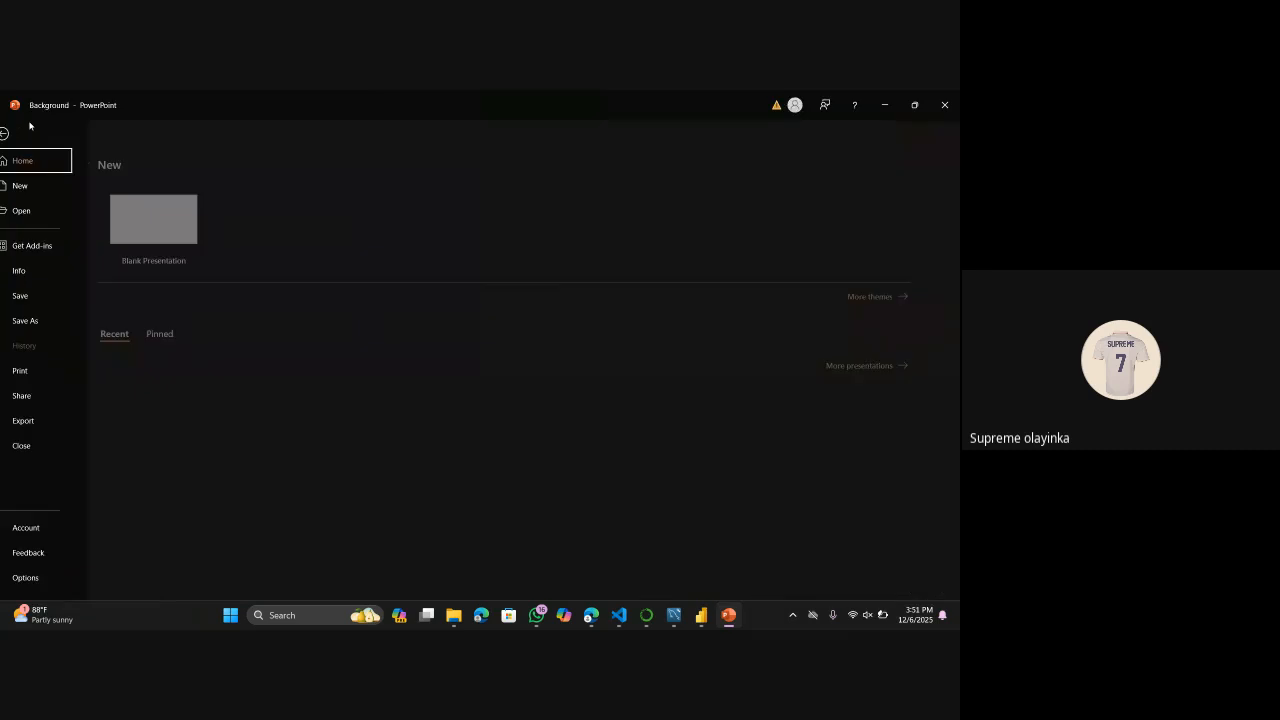
click(40, 420)
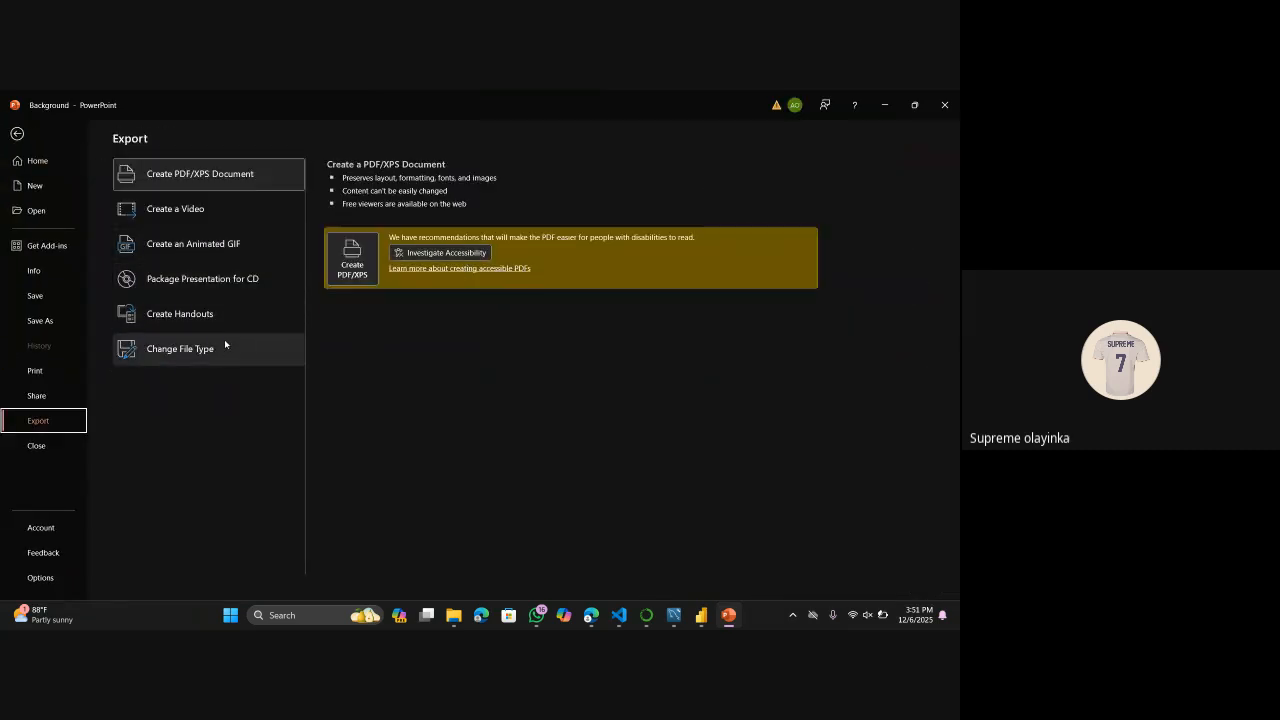
click(225, 348)
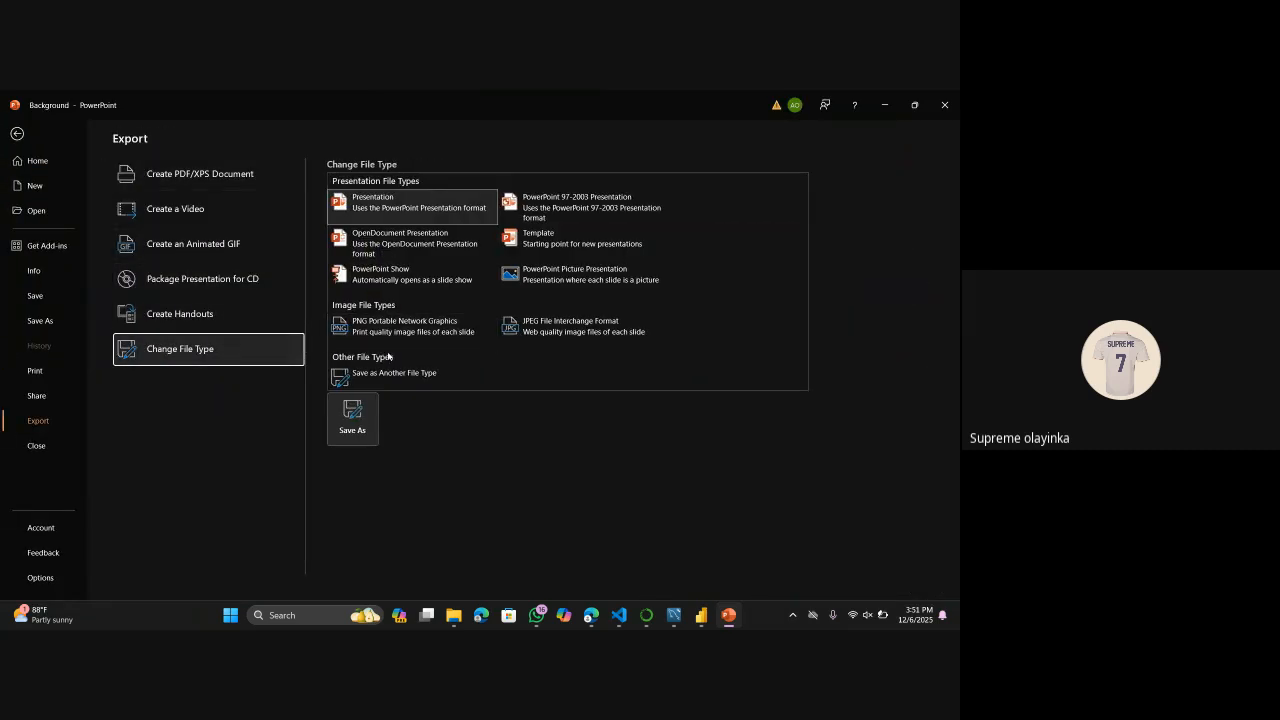
key(Escape)
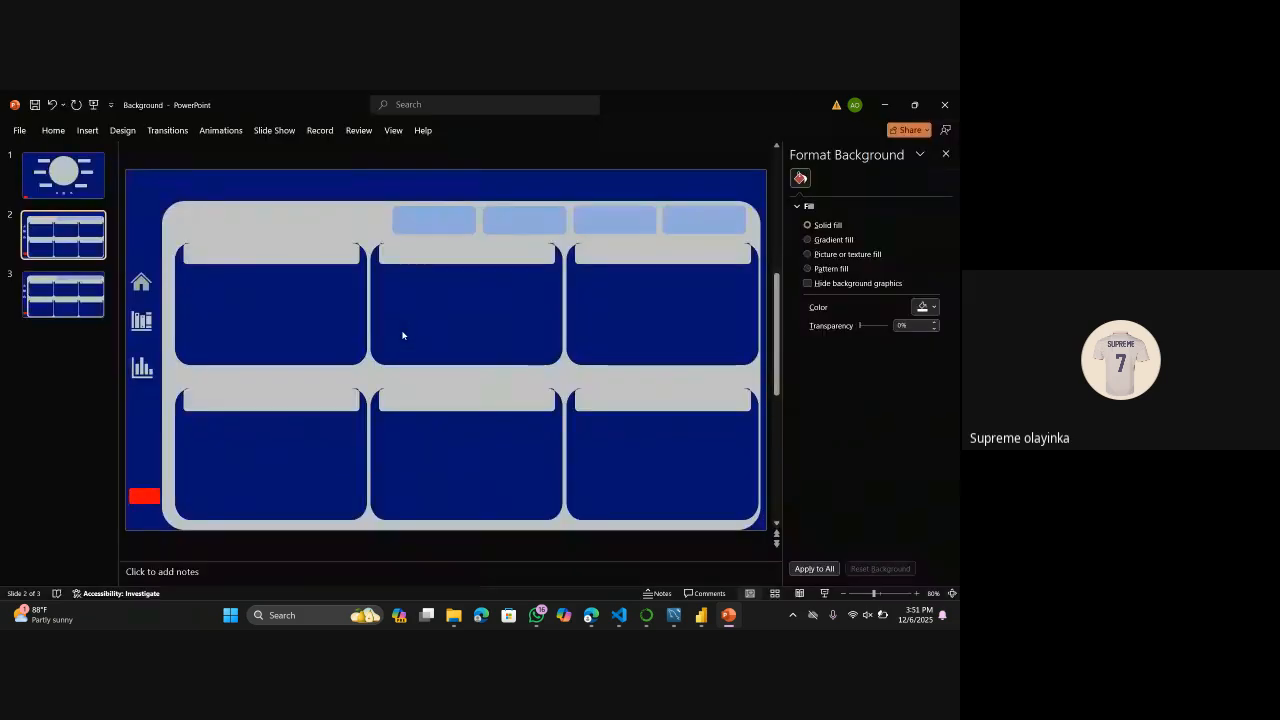
text(N)
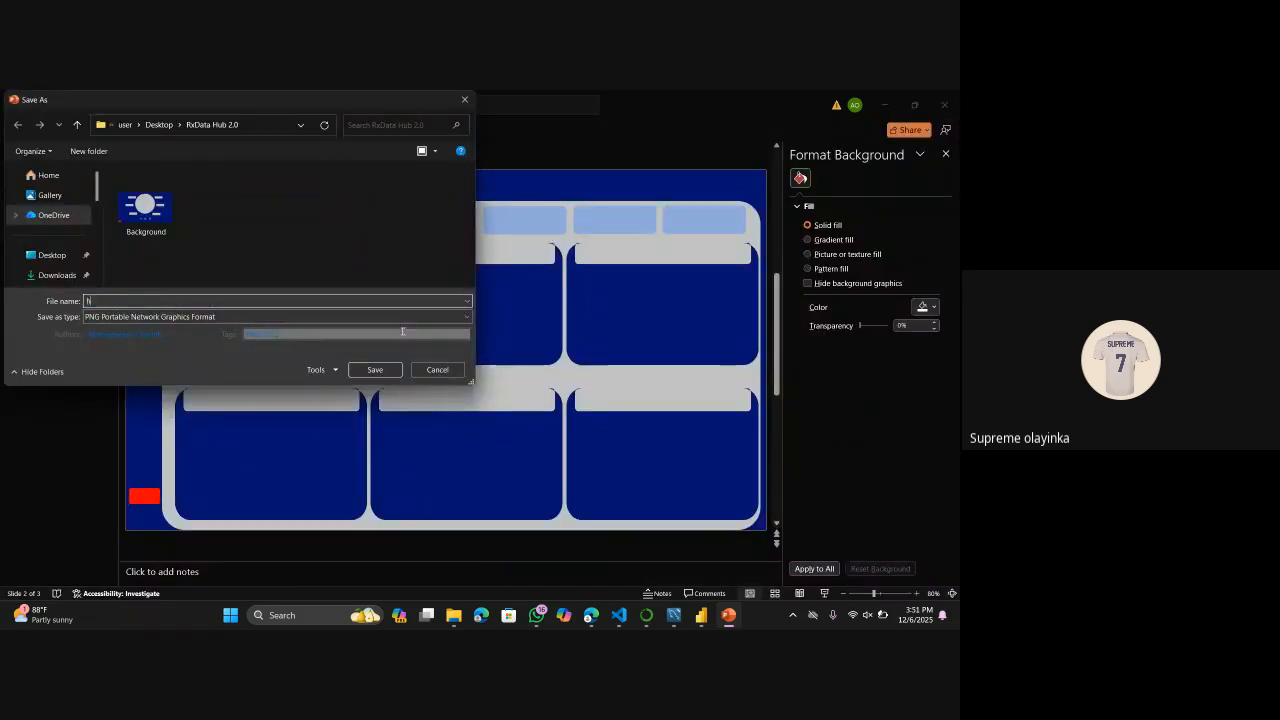
text(ou)
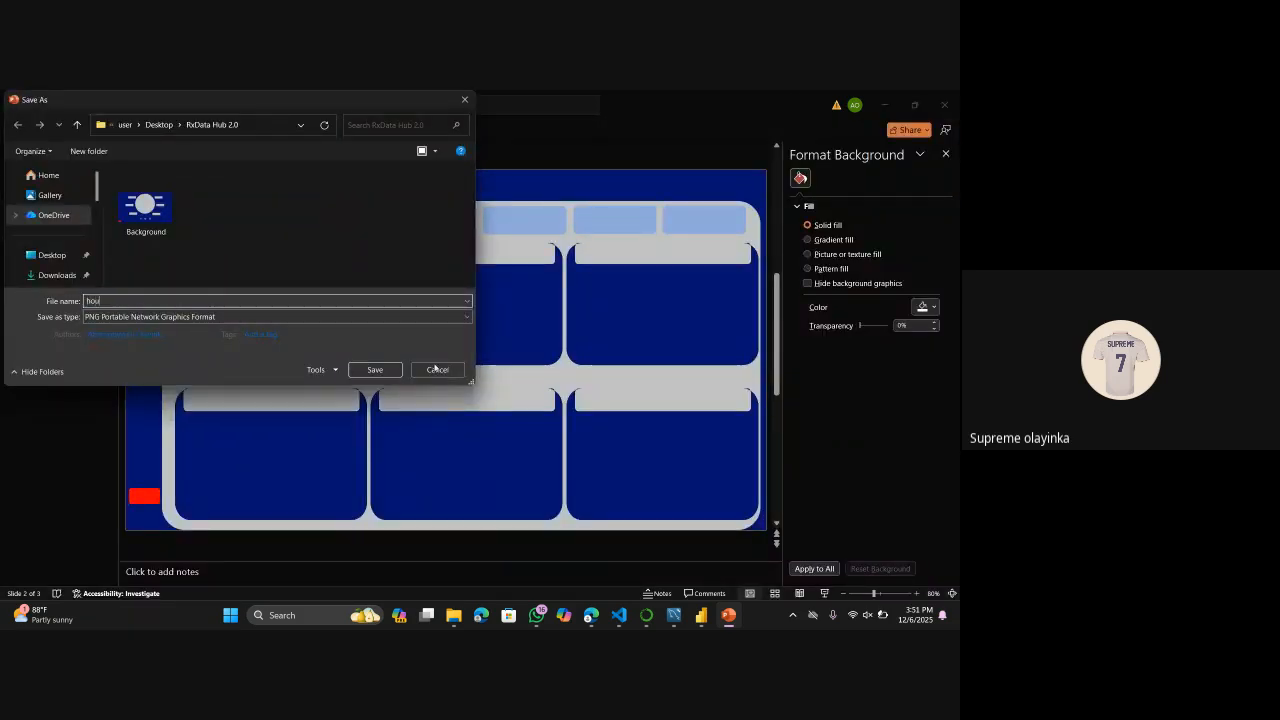
click(374, 369)
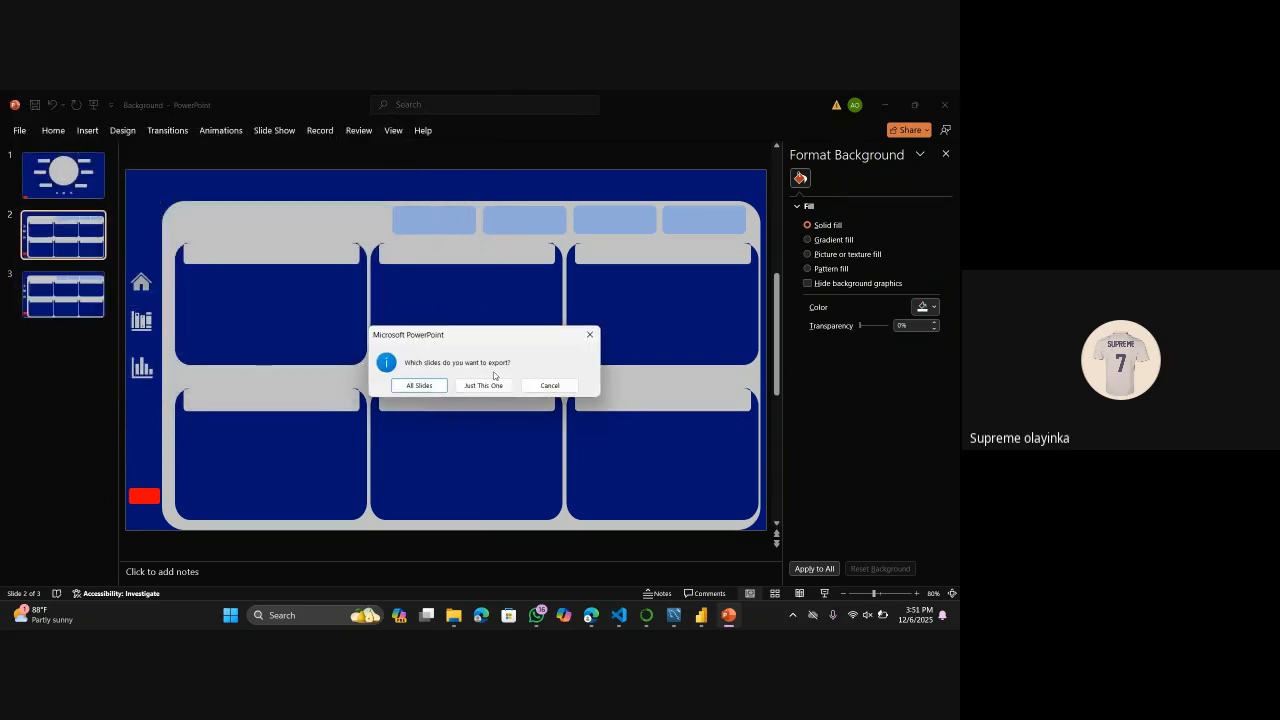
click(476, 387)
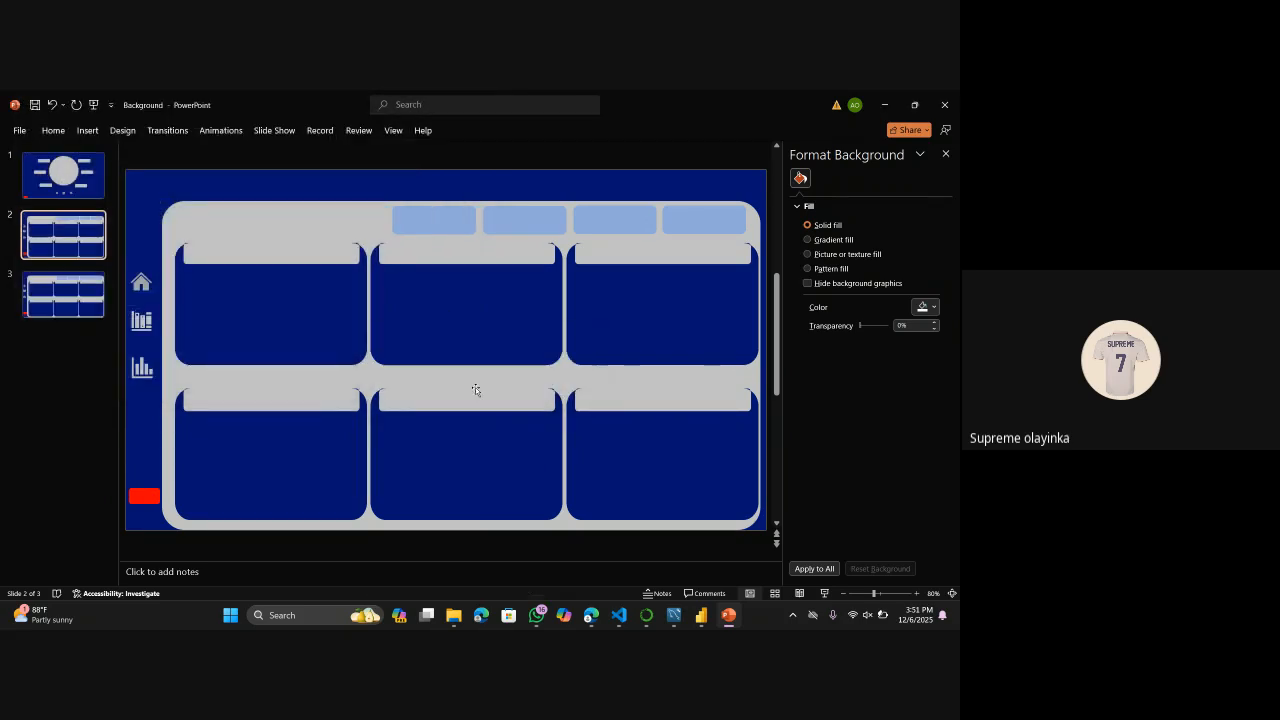
Switch to Power BI Desktop and search OneDrive and the Desktop for hou as Page 2's canvas background image.
mouse_move(704, 618)
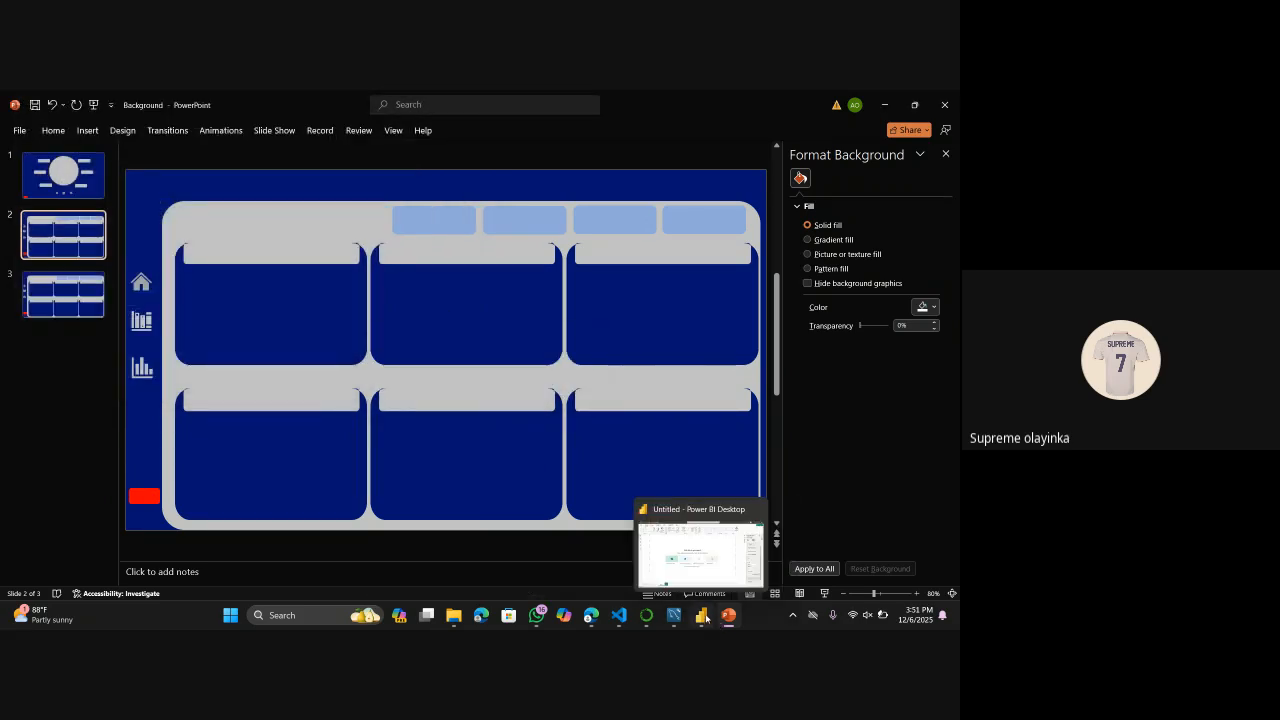
click(700, 568)
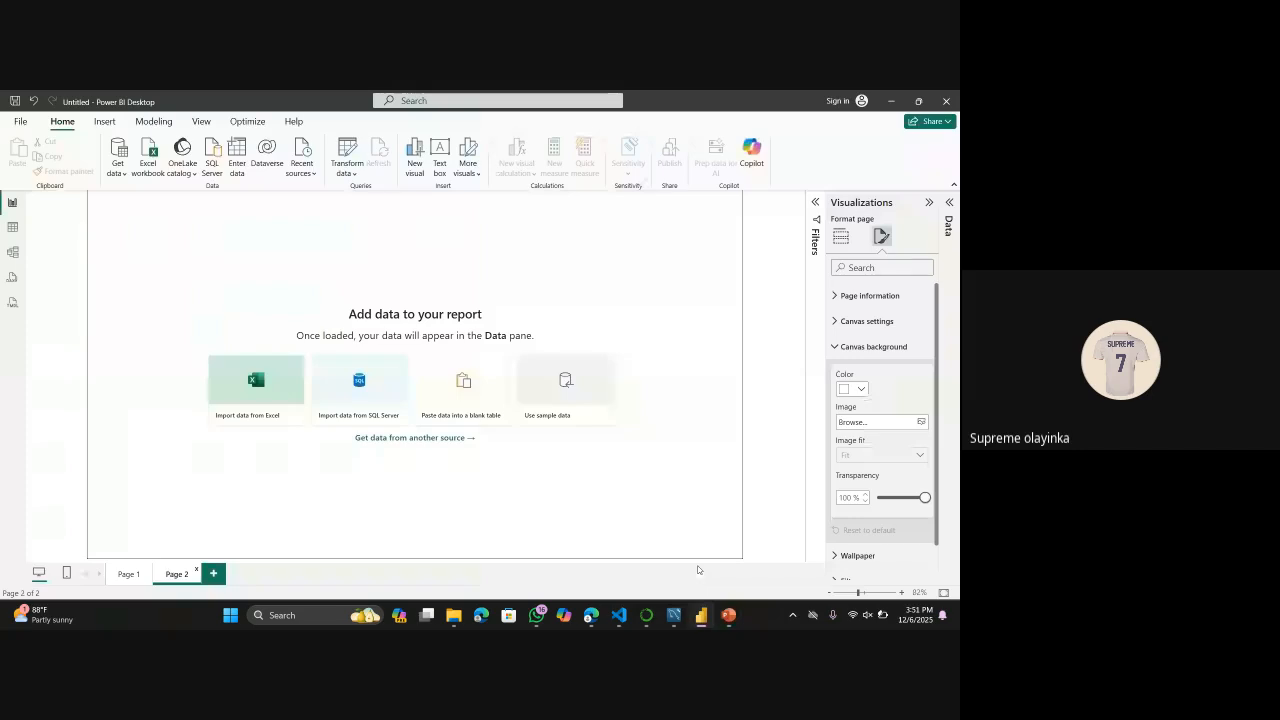
click(921, 422)
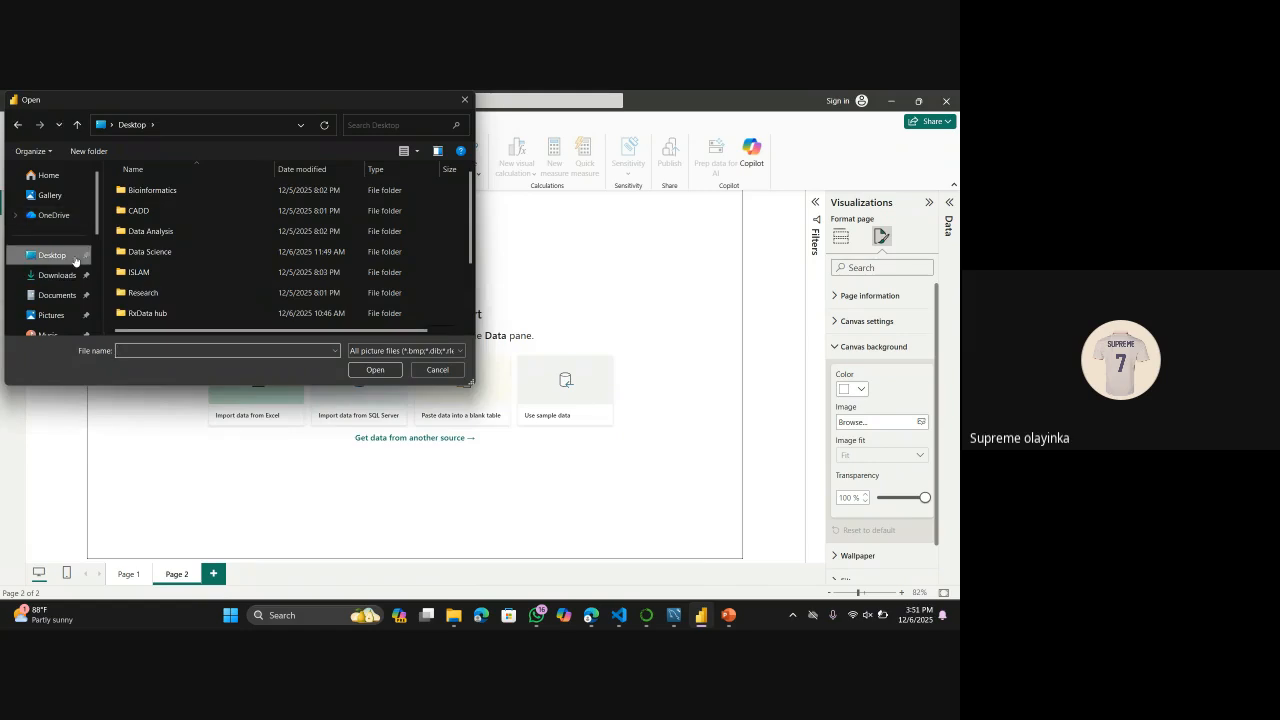
scroll(233, 277, down, 2)
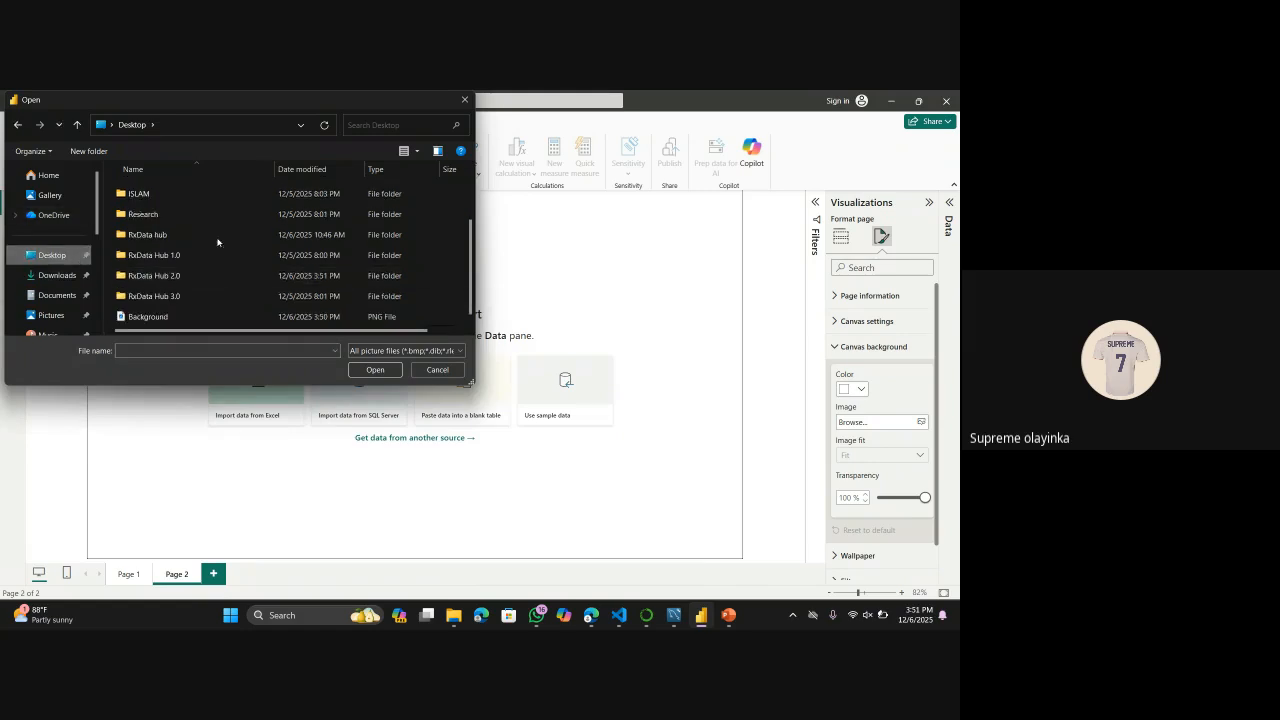
click(54, 215)
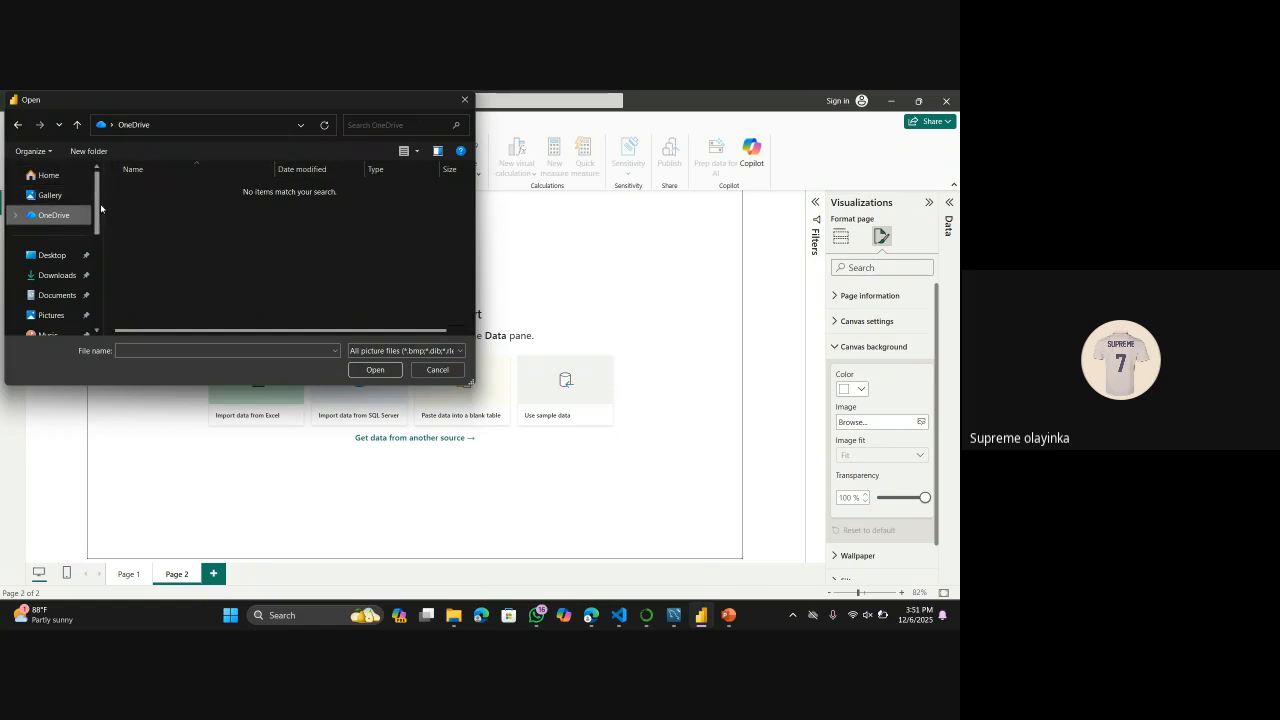
click(369, 126)
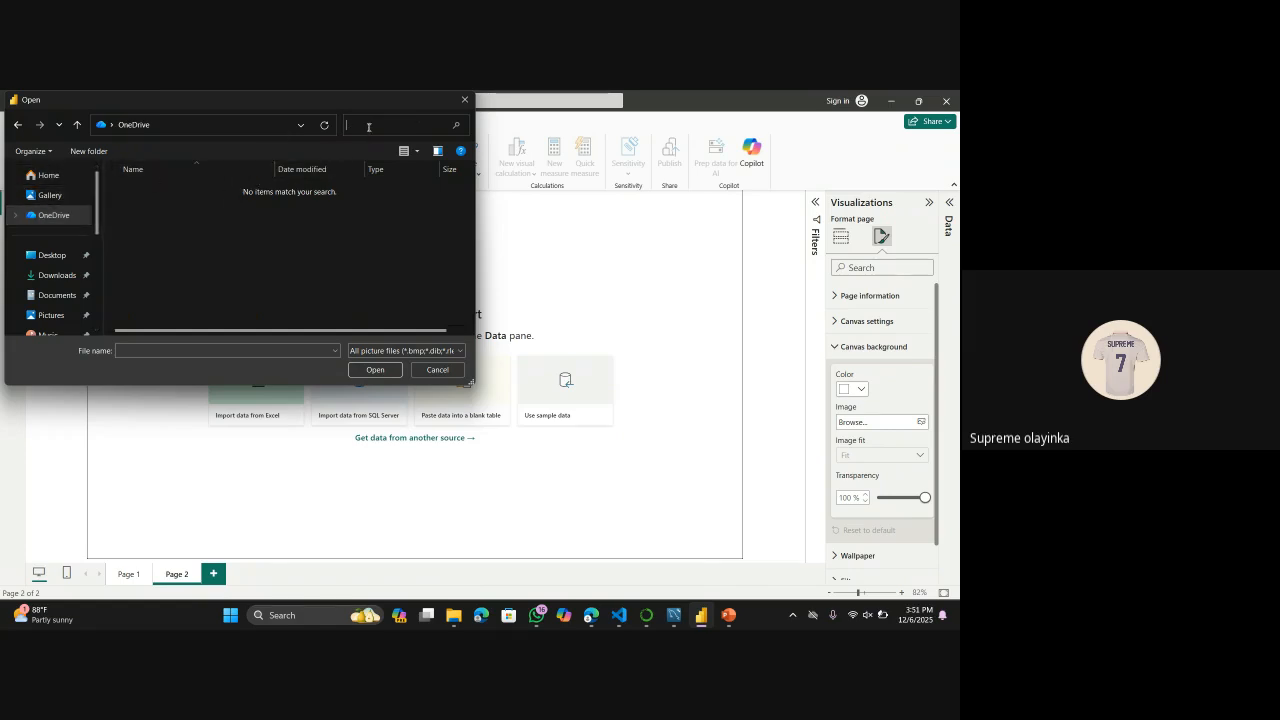
text(hou)
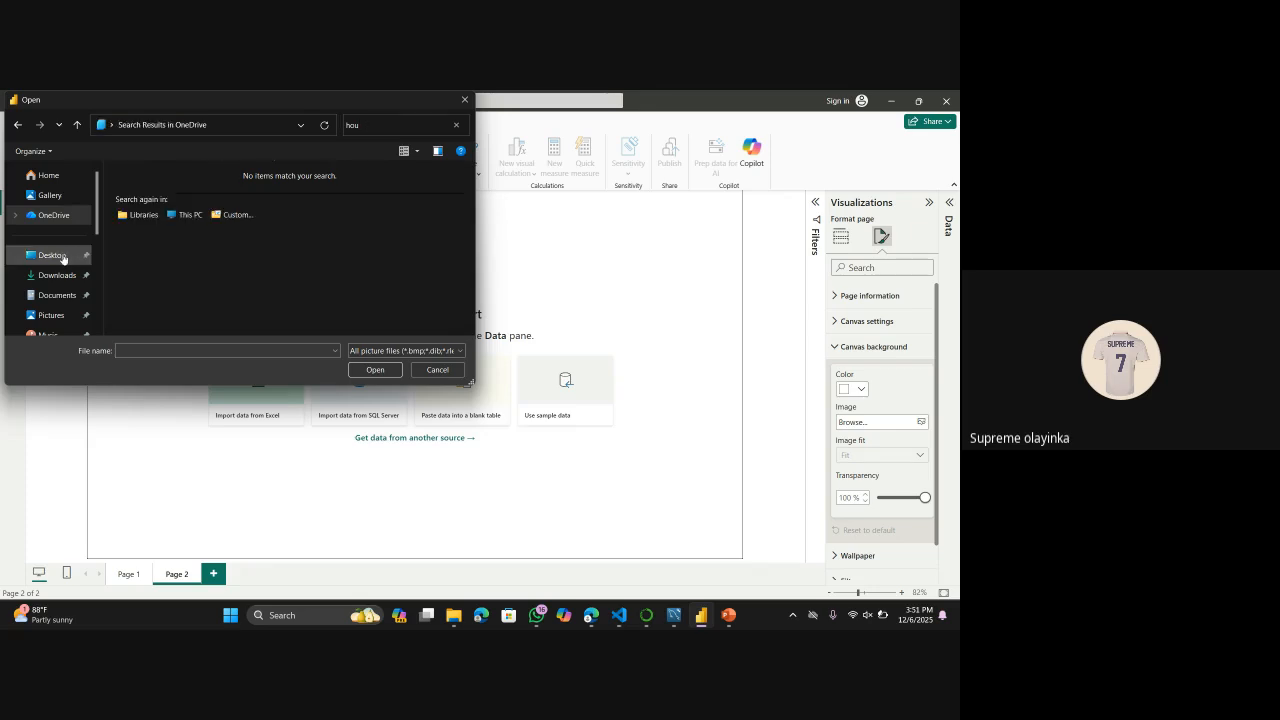
click(52, 255)
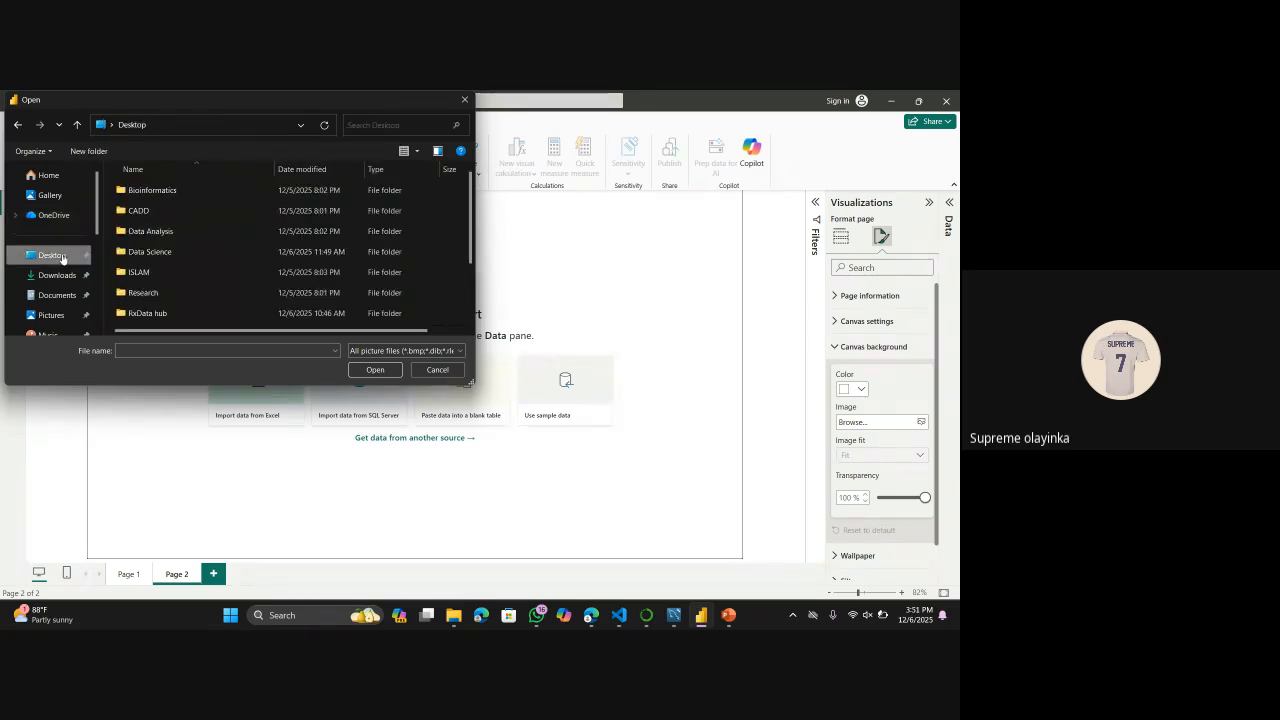
click(362, 124)
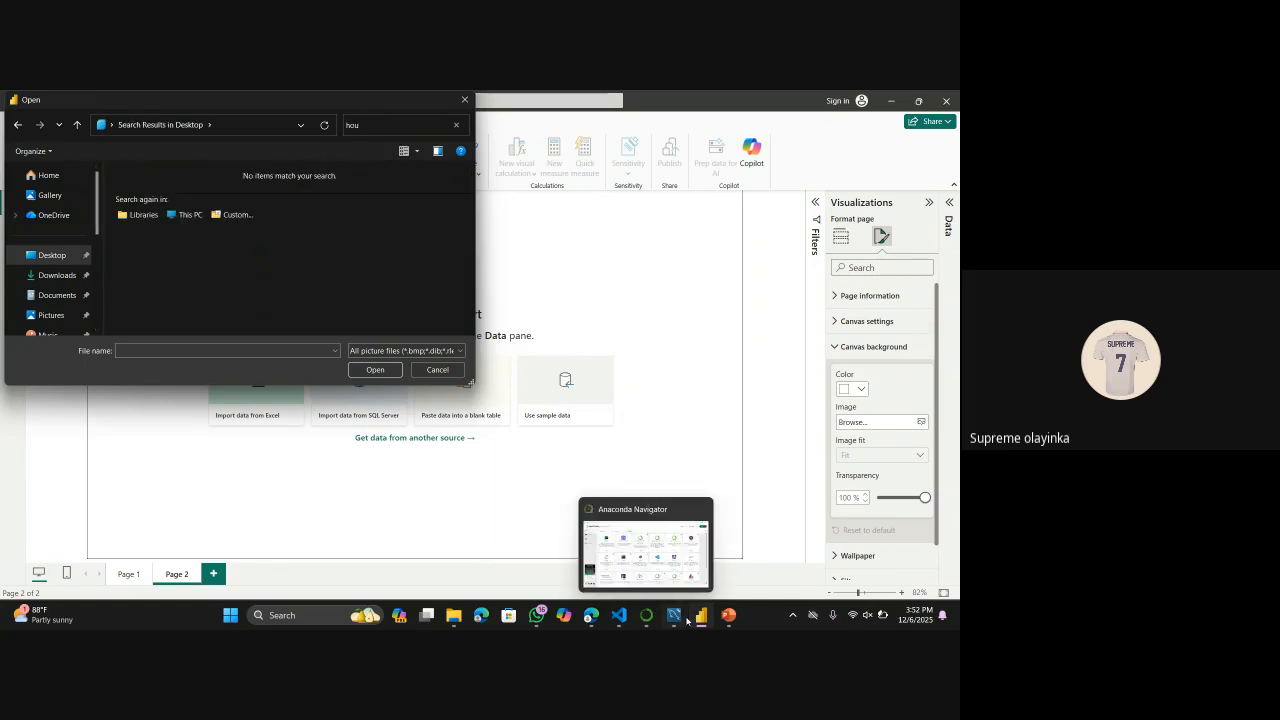
Switch back to PowerPoint and export only the second slide as a PNG named hou to the Desktop.
mouse_move(706, 617)
click(741, 555)
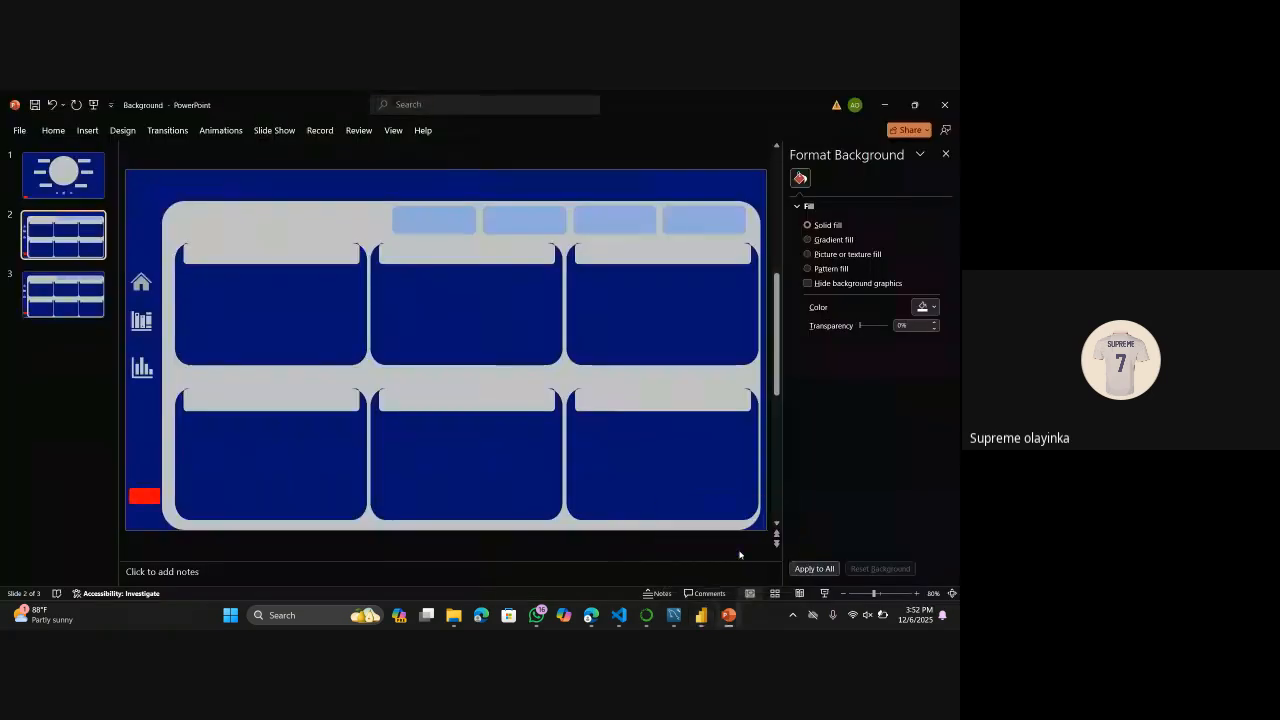
click(19, 130)
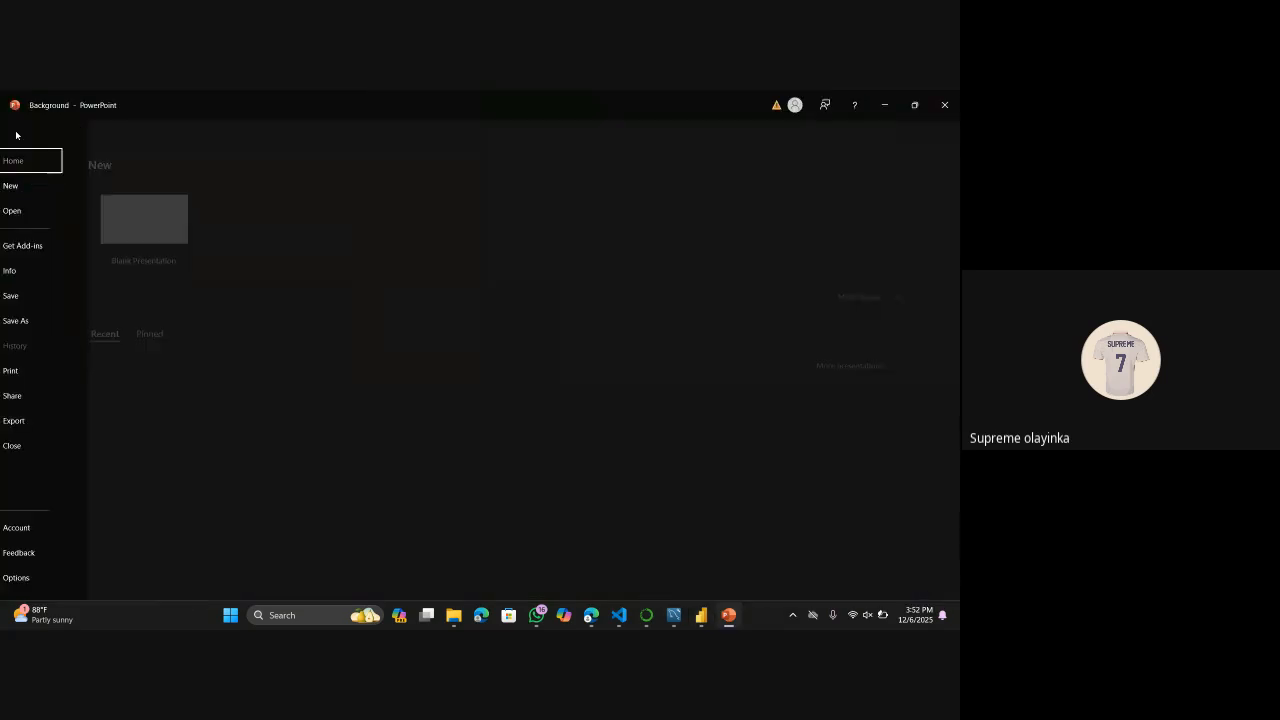
click(38, 420)
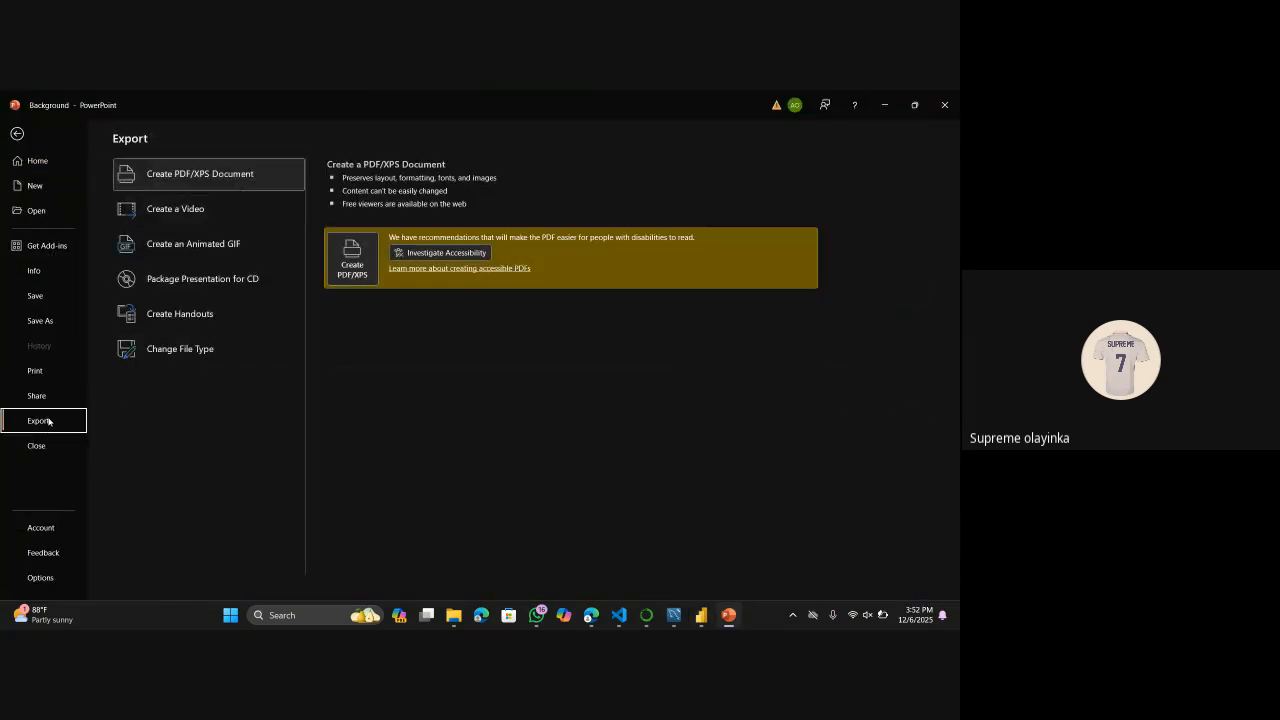
click(200, 349)
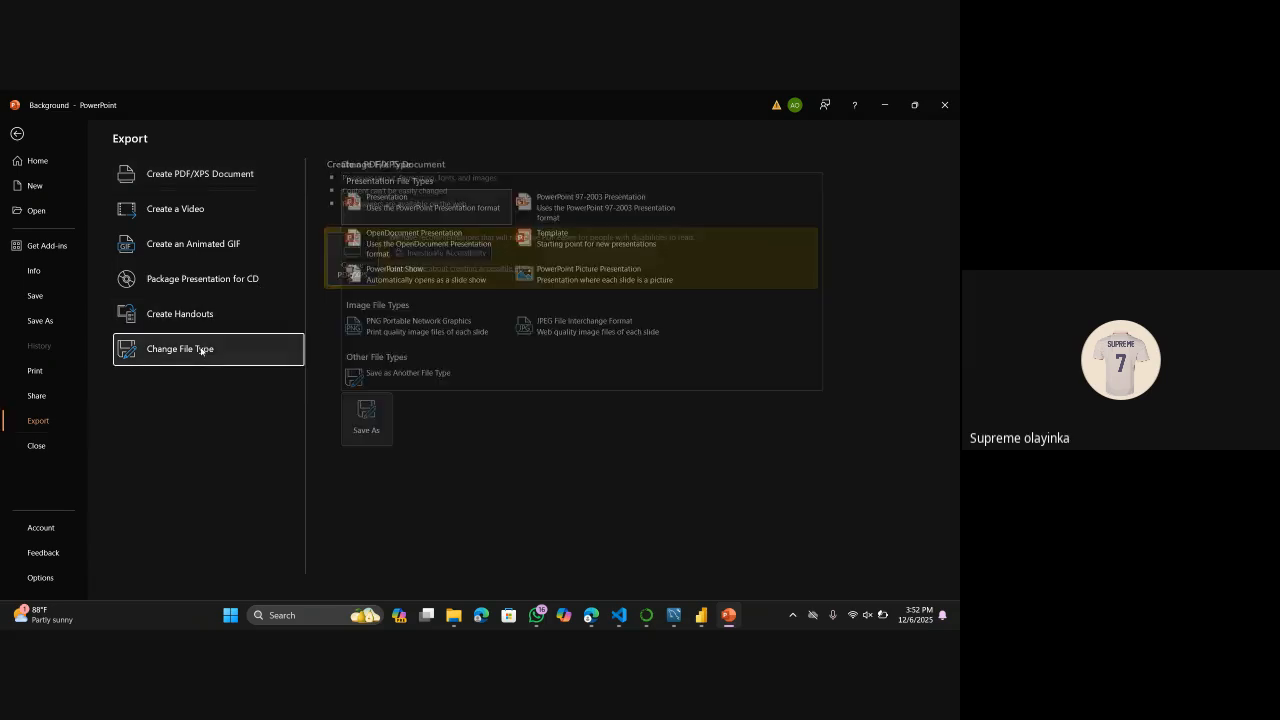
key(Escape)
key(F12)
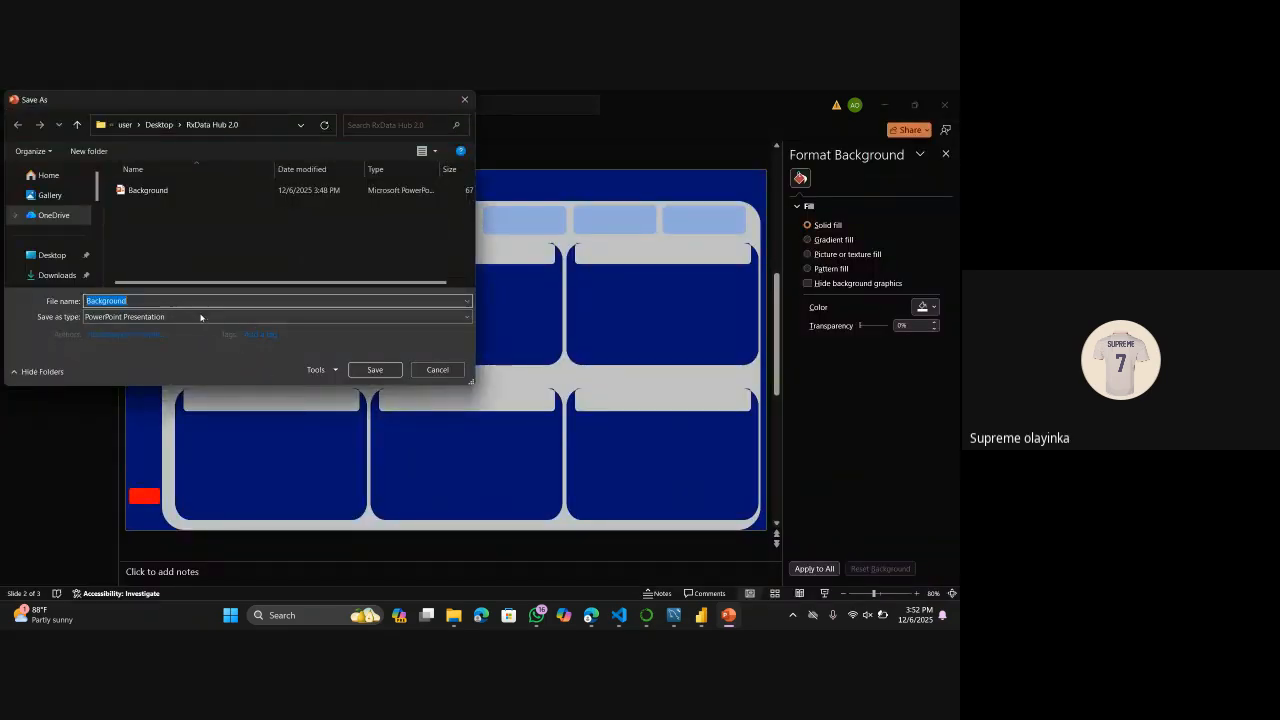
text(hou)
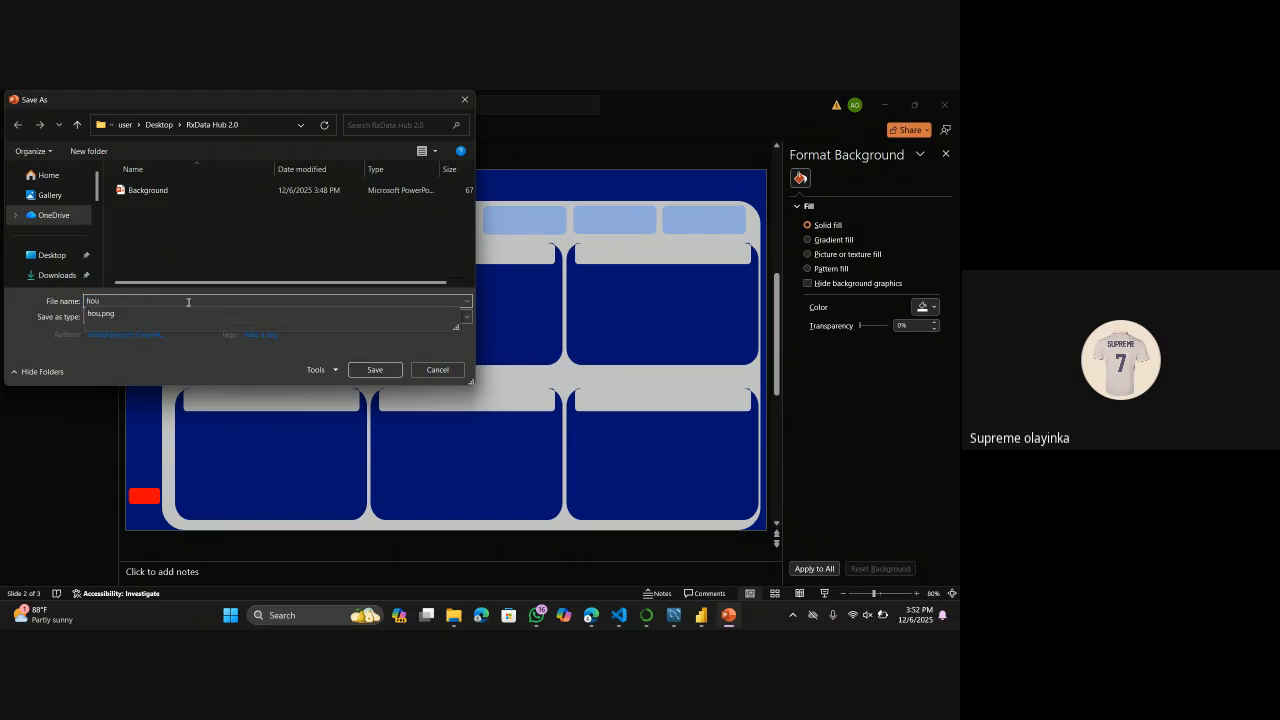
click(50, 256)
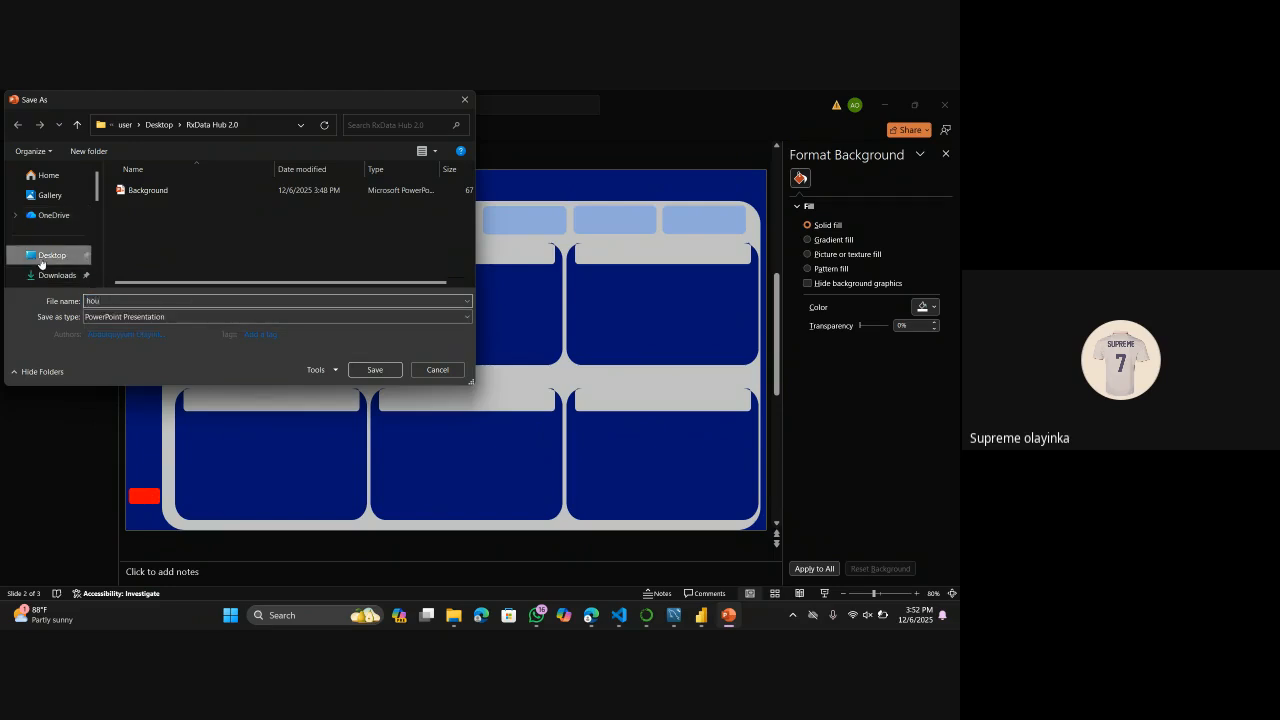
click(306, 318)
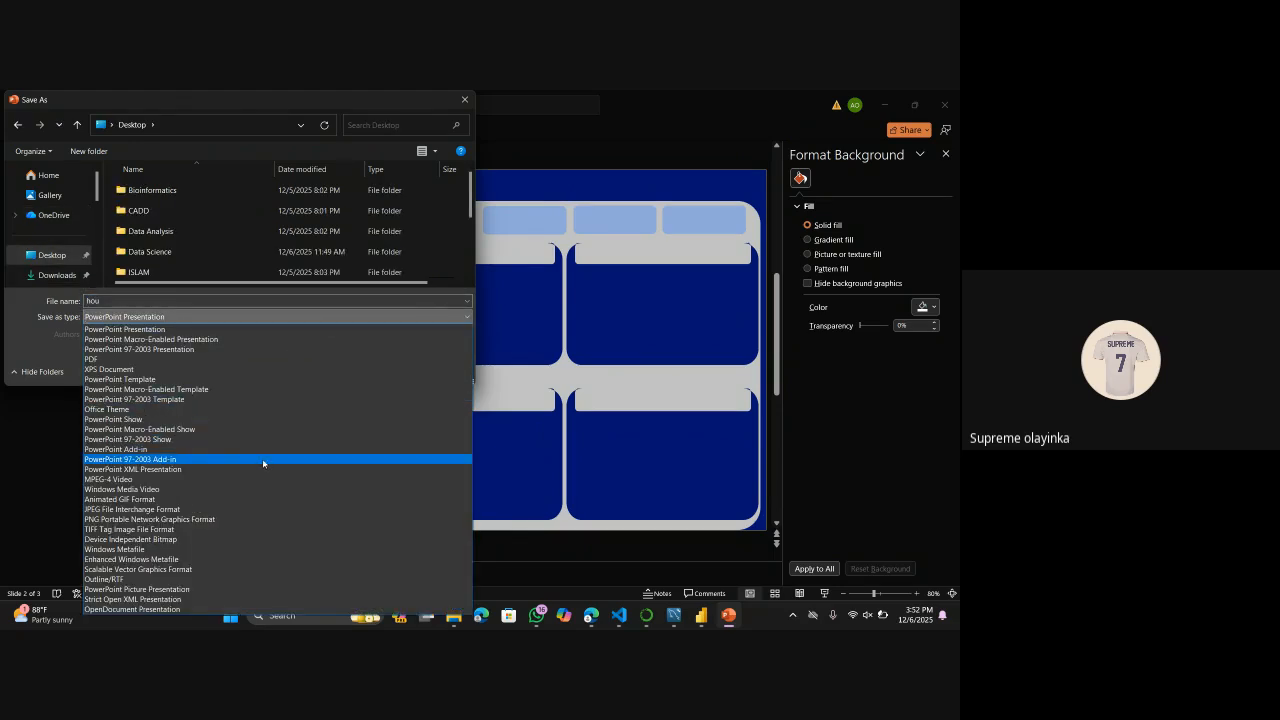
click(264, 519)
click(374, 369)
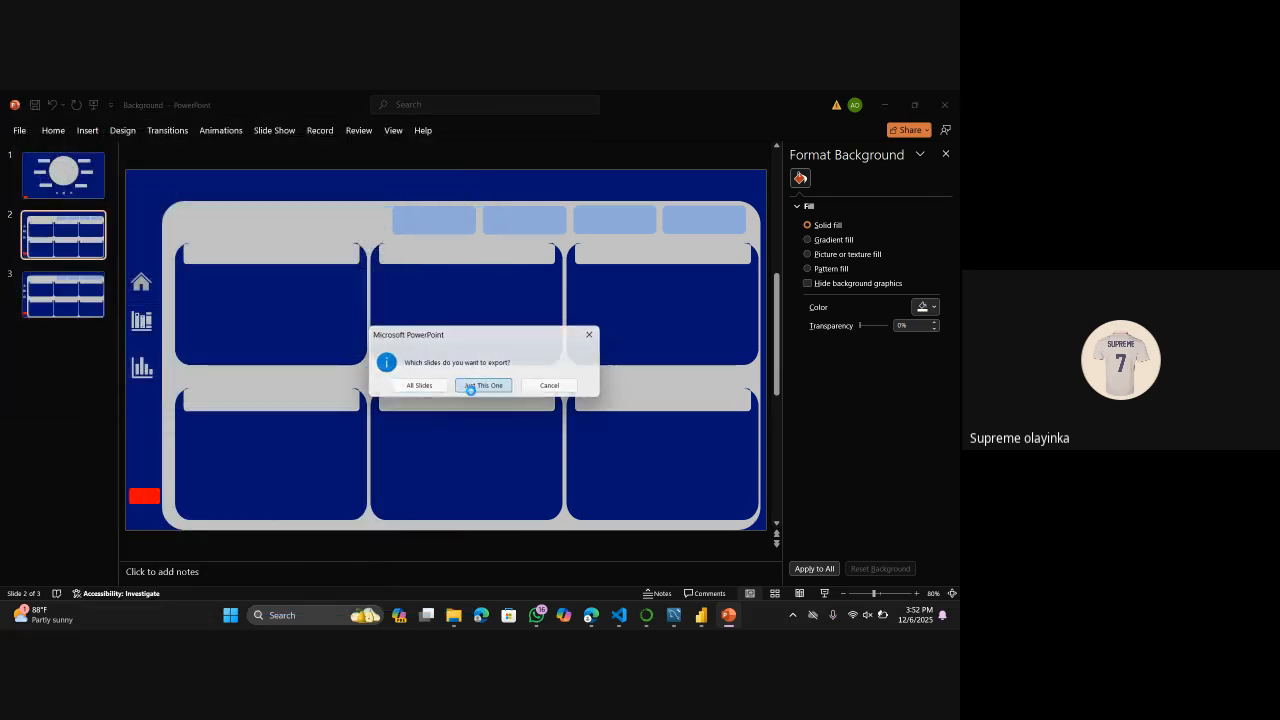
click(480, 382)
Switch to Power BI Desktop and set the Desktop image hou as Page 2's canvas background with 0% transparency.
mouse_move(701, 615)
click(724, 560)
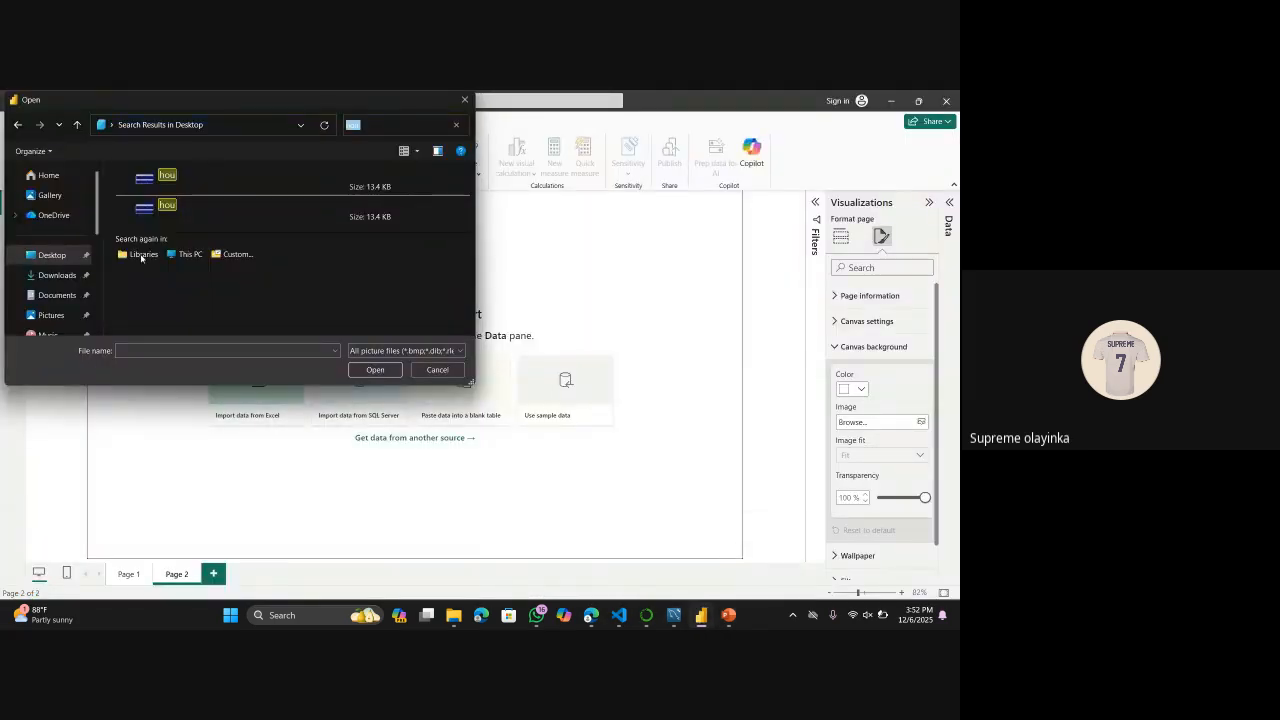
click(62, 255)
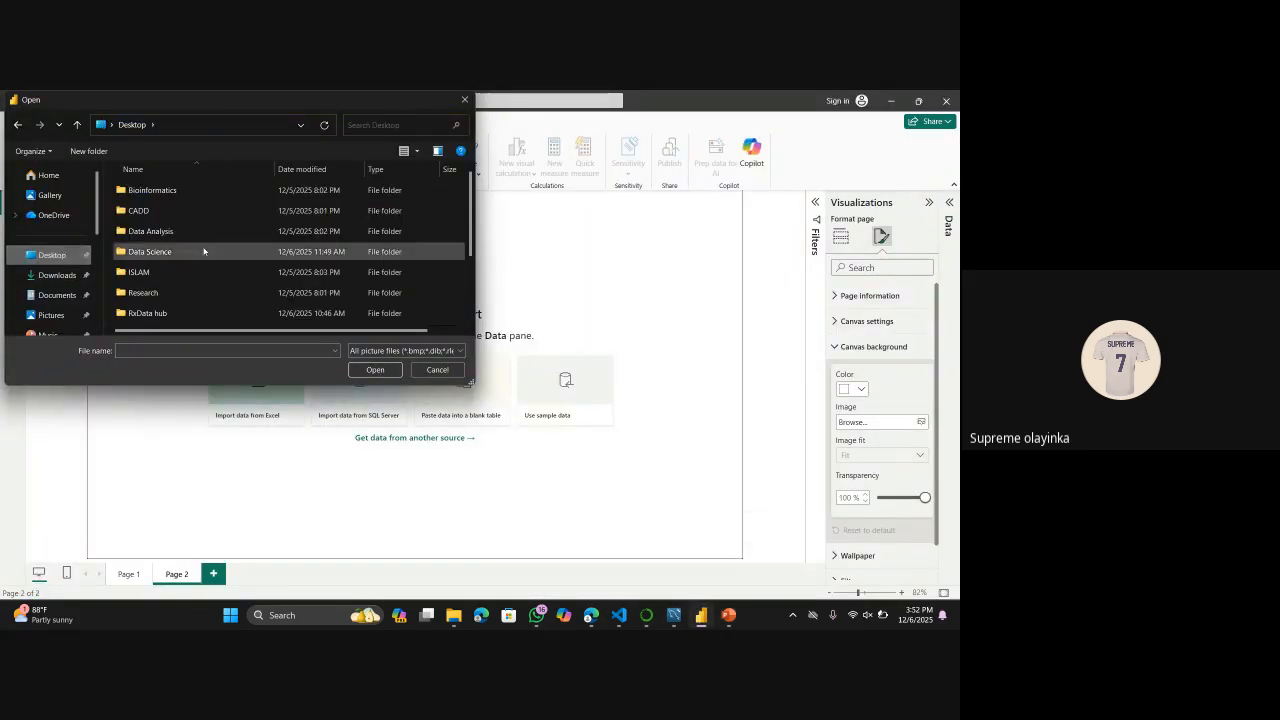
scroll(216, 271, down, 2)
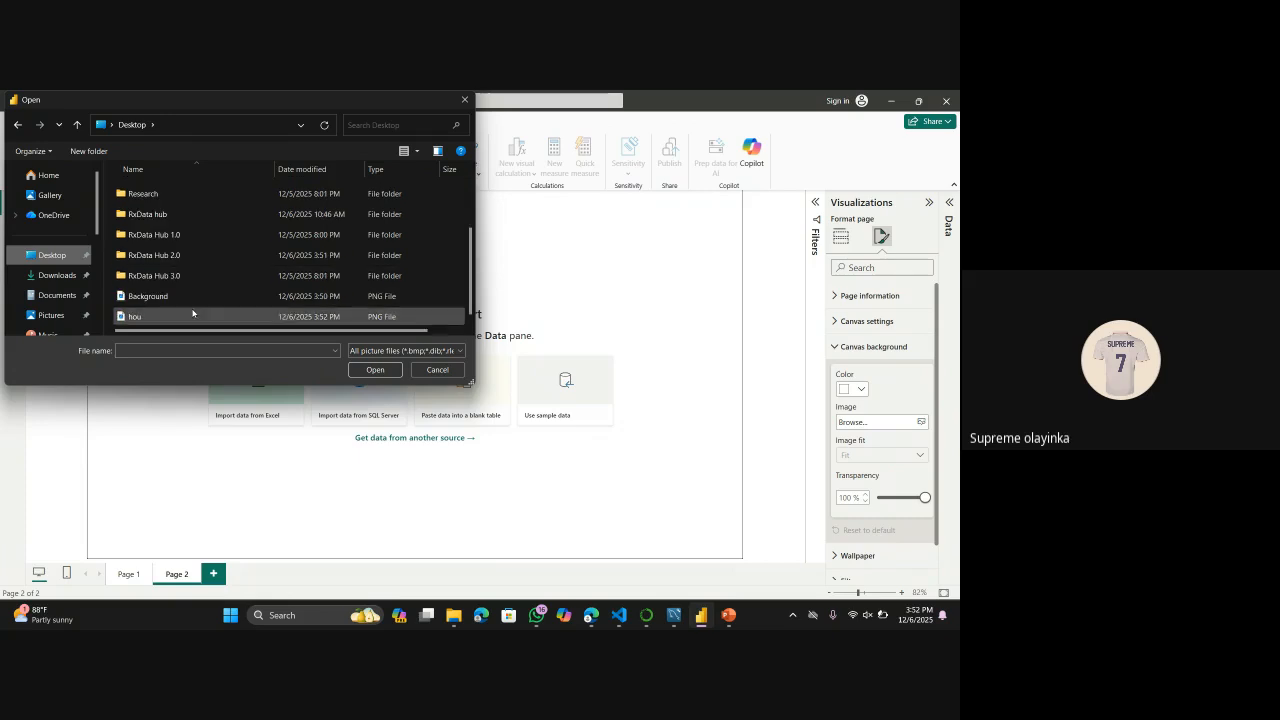
double_click(192, 315)
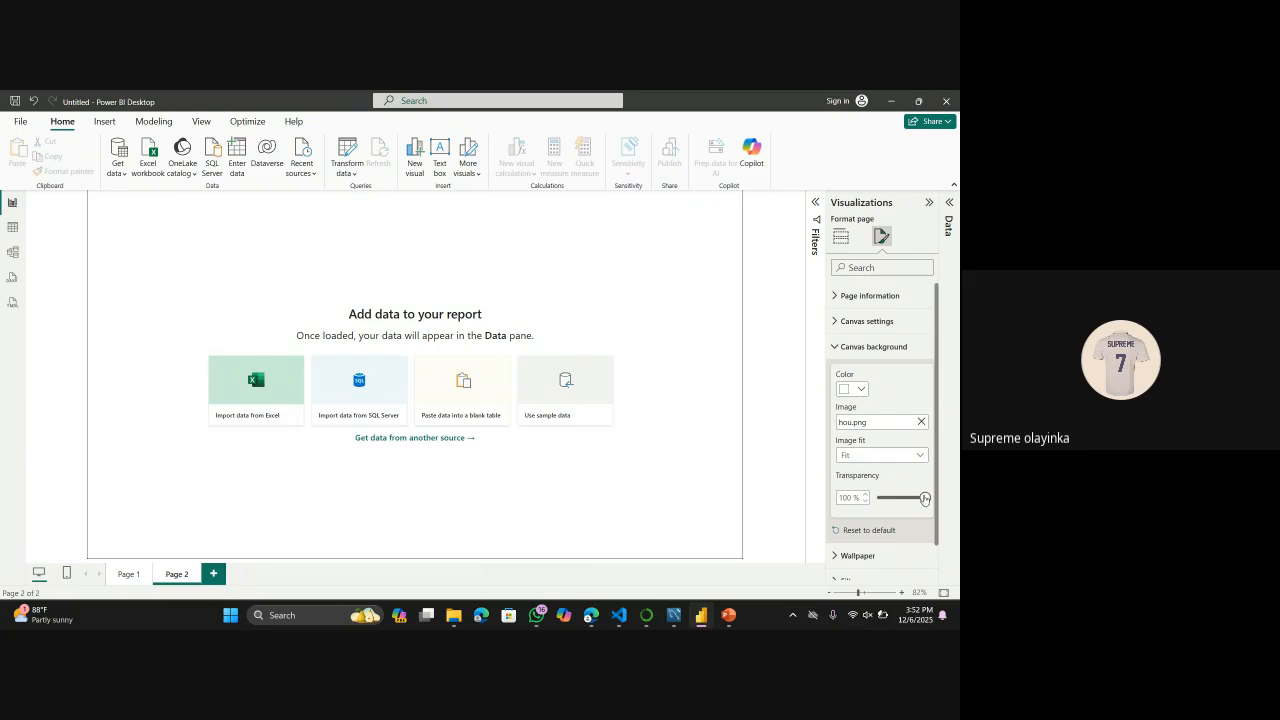
drag(925, 497, 878, 497)
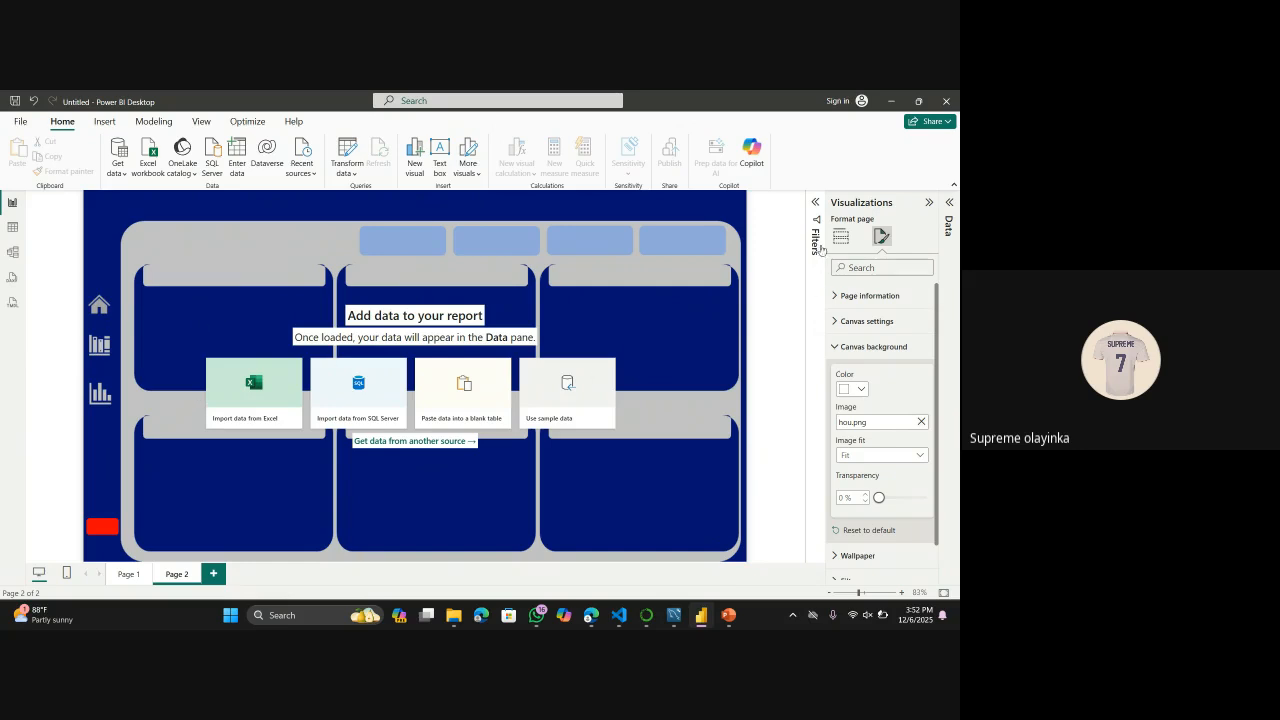
Show the filters and add an empty stacked column chart to Page 2, sized to fill the upper-left blue card.
click(815, 204)
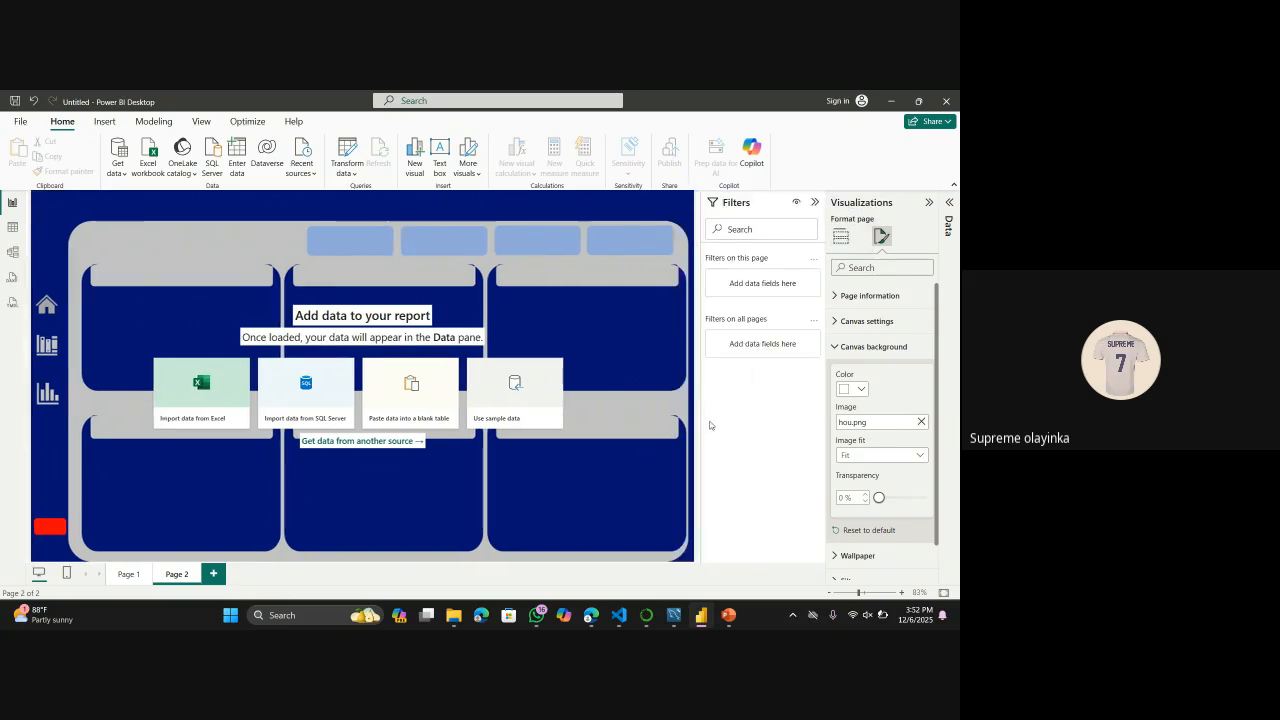
click(841, 240)
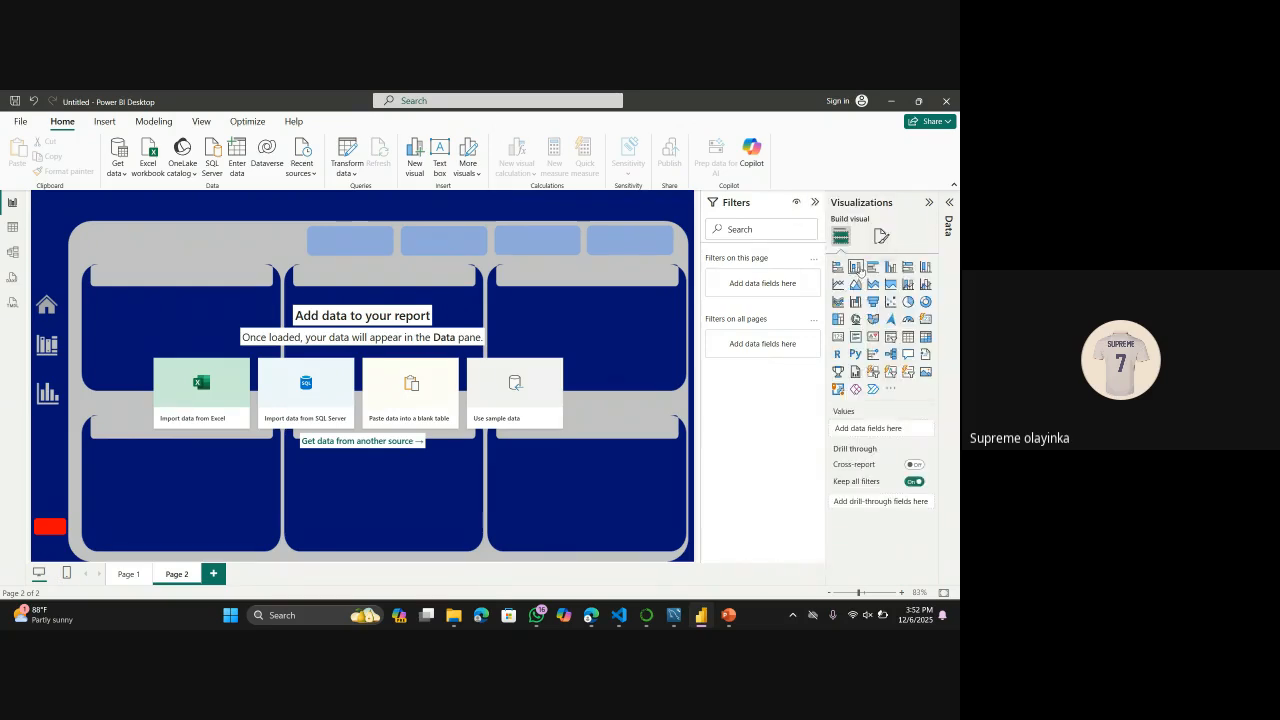
click(857, 268)
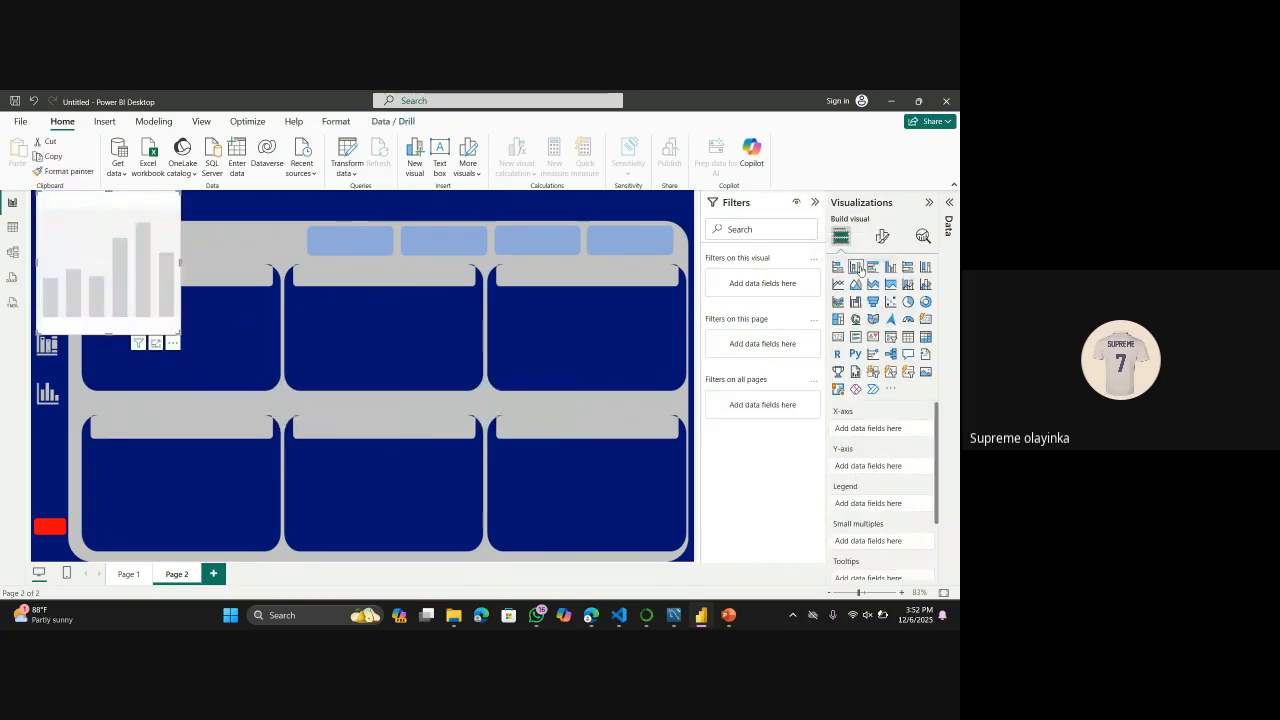
drag(110, 205, 152, 292)
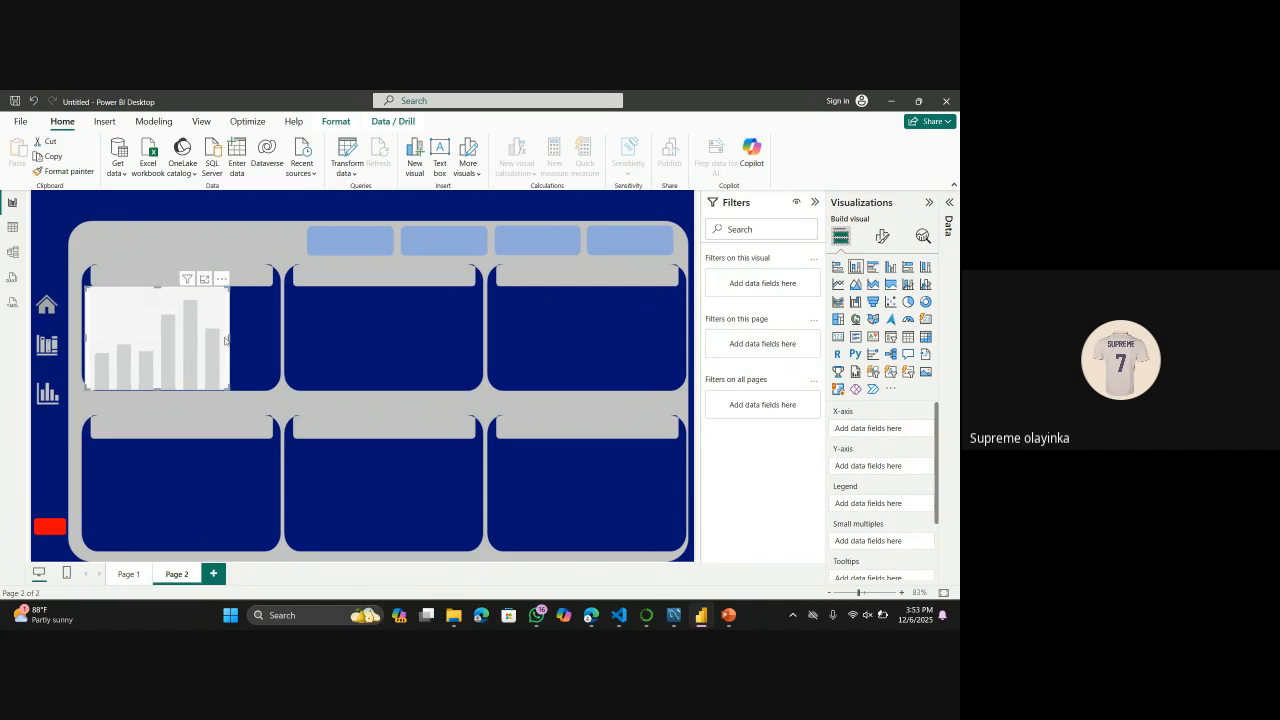
drag(231, 338, 278, 336)
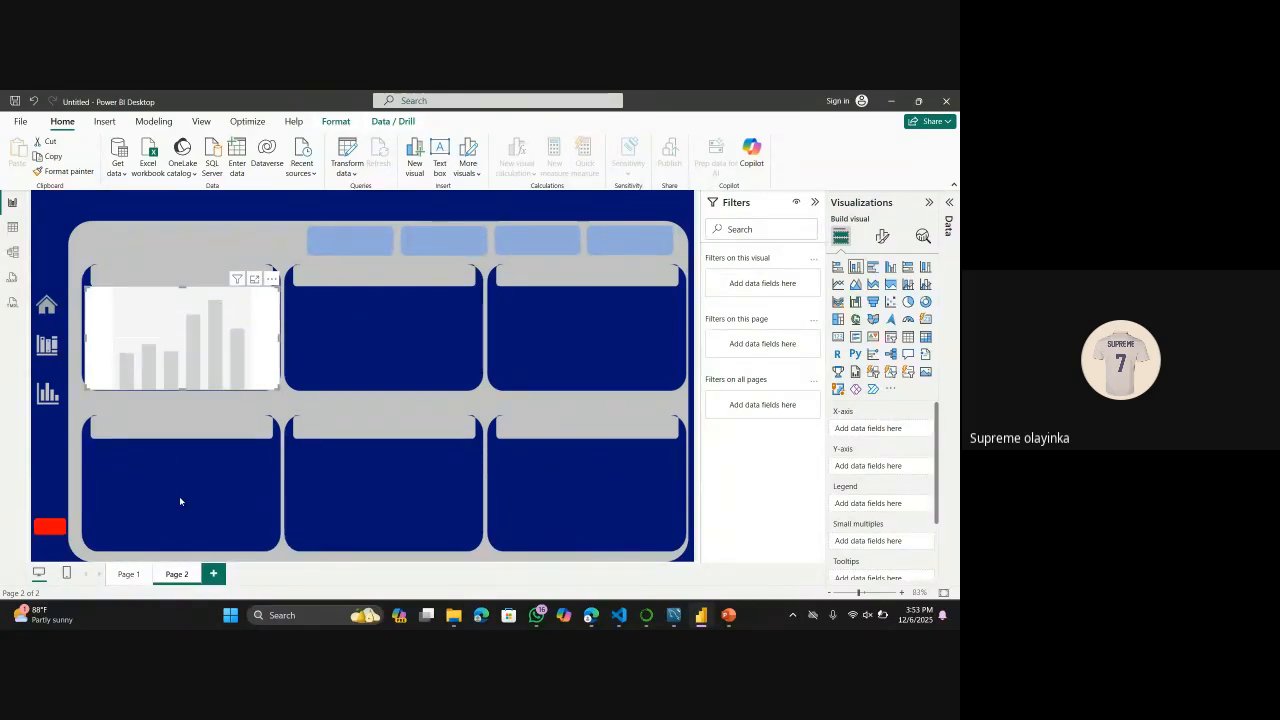
Add an empty filled map to Page 1 and place it at the centre of the grey circle.
click(130, 574)
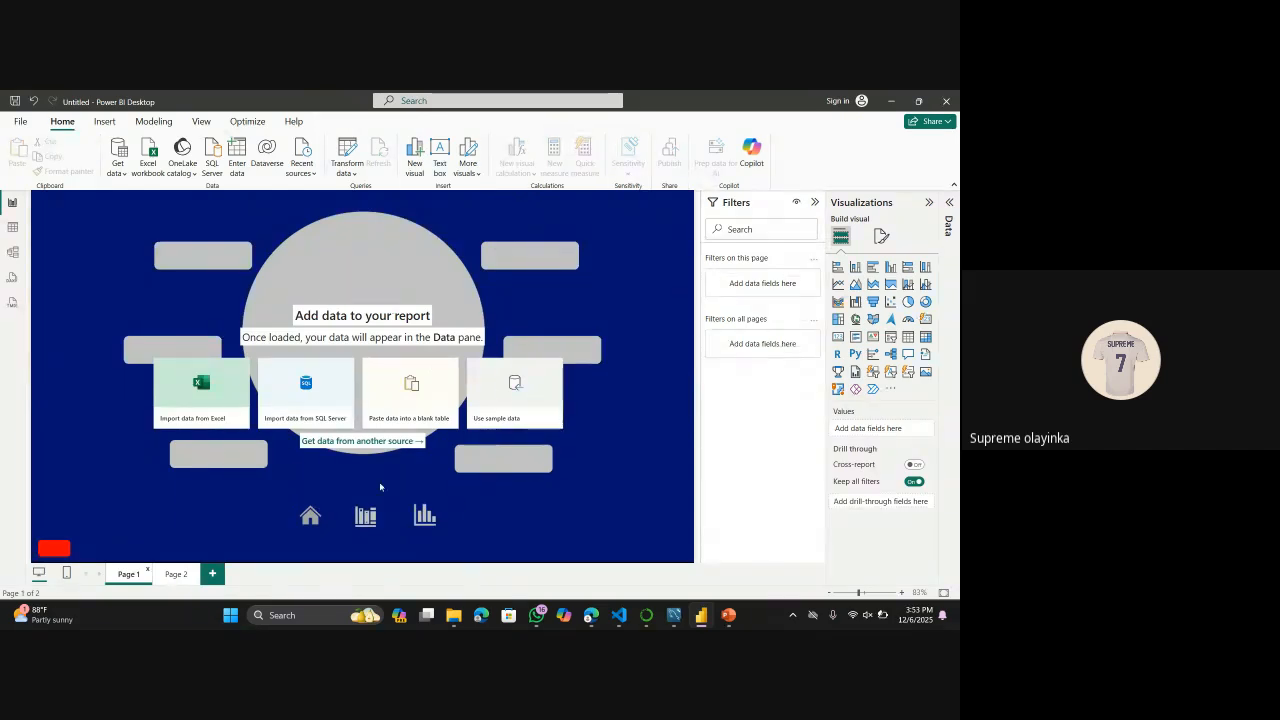
click(873, 319)
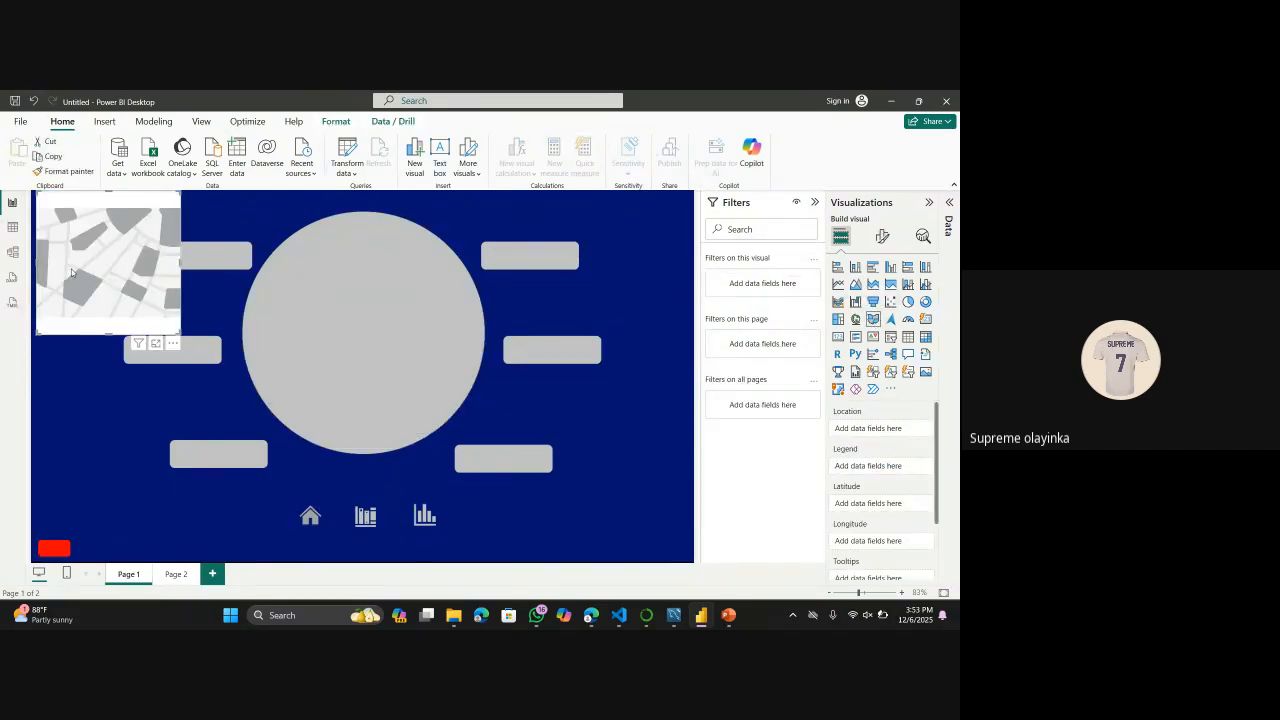
drag(78, 275, 340, 349)
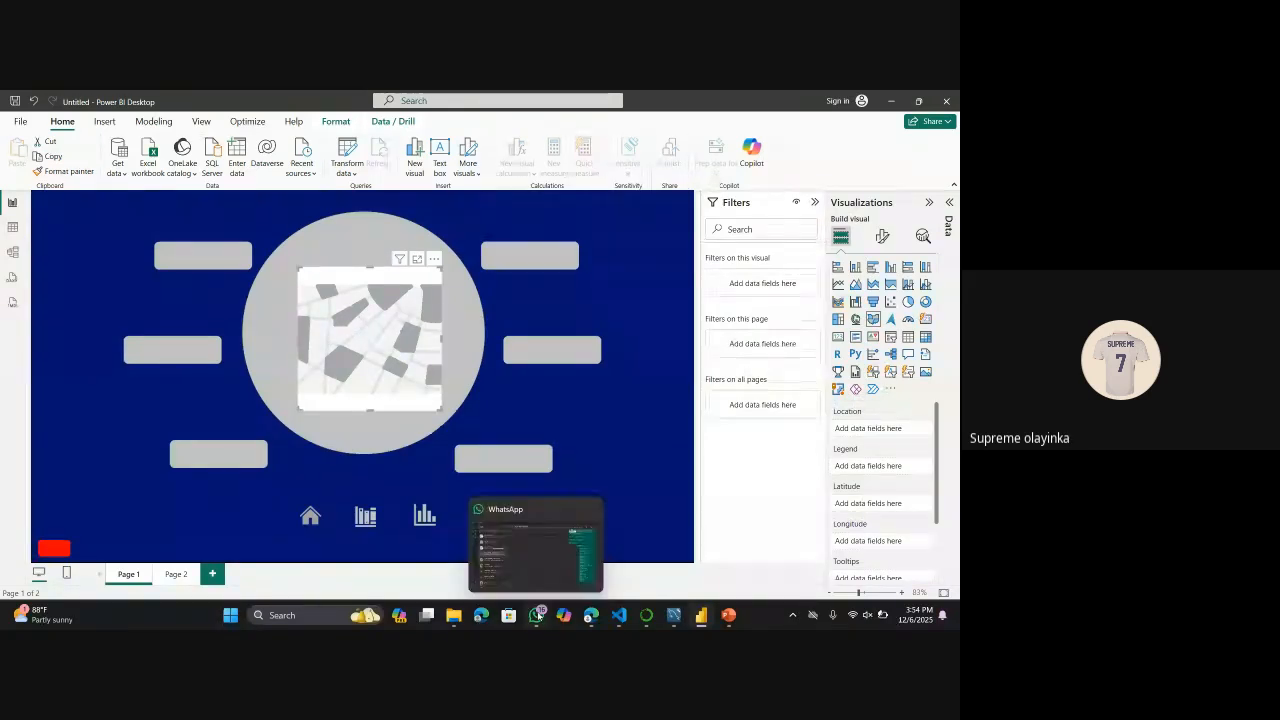
Switch to the Google Meet call in the browser and leave it without ending it for everyone.
mouse_move(622, 620)
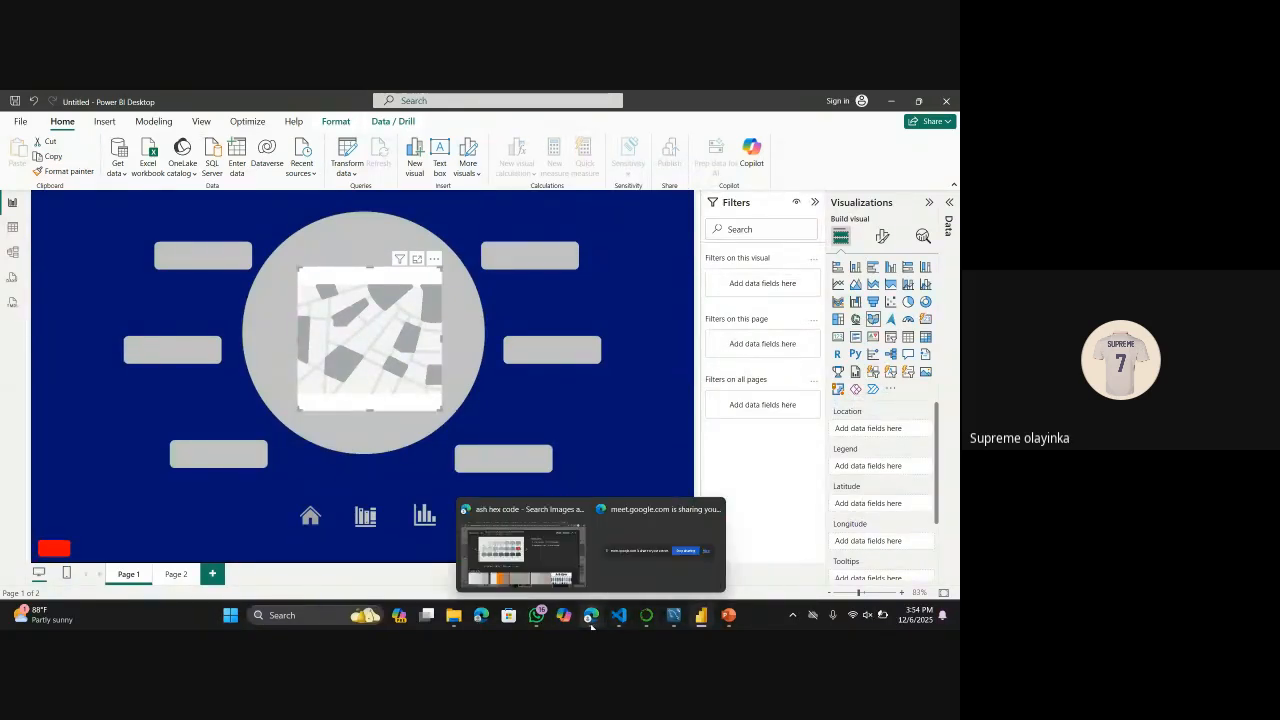
click(523, 552)
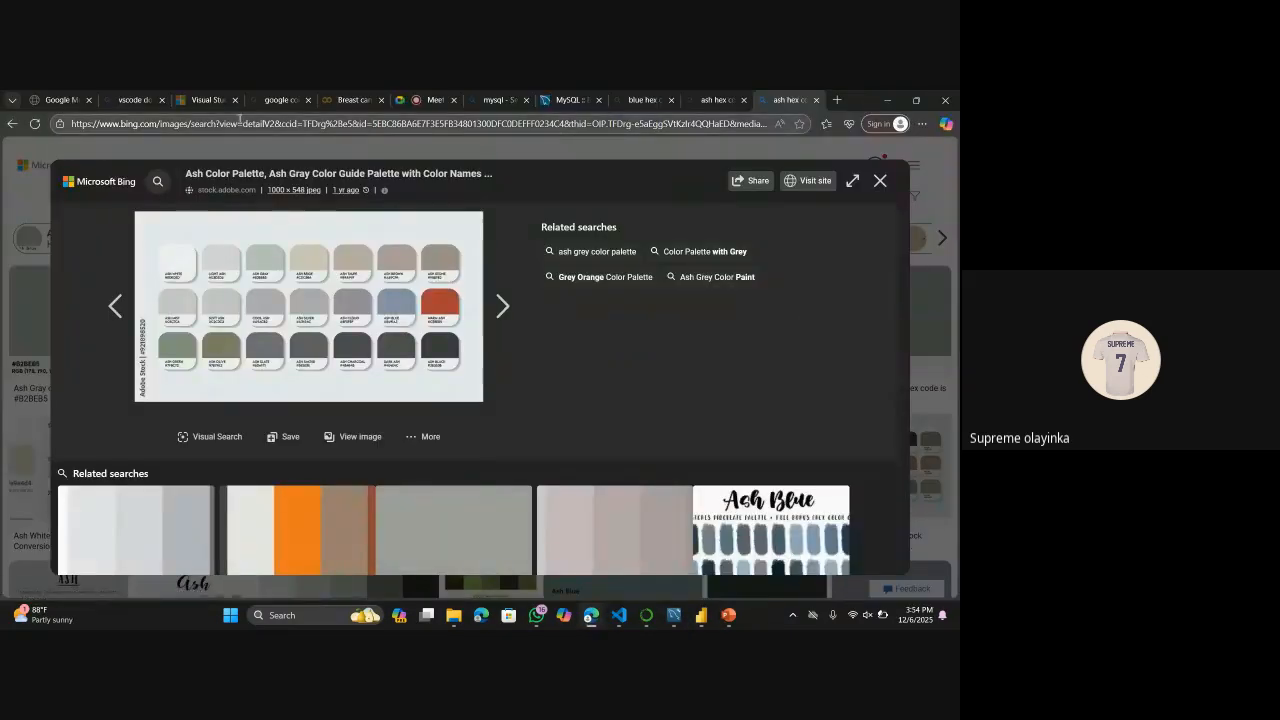
click(434, 95)
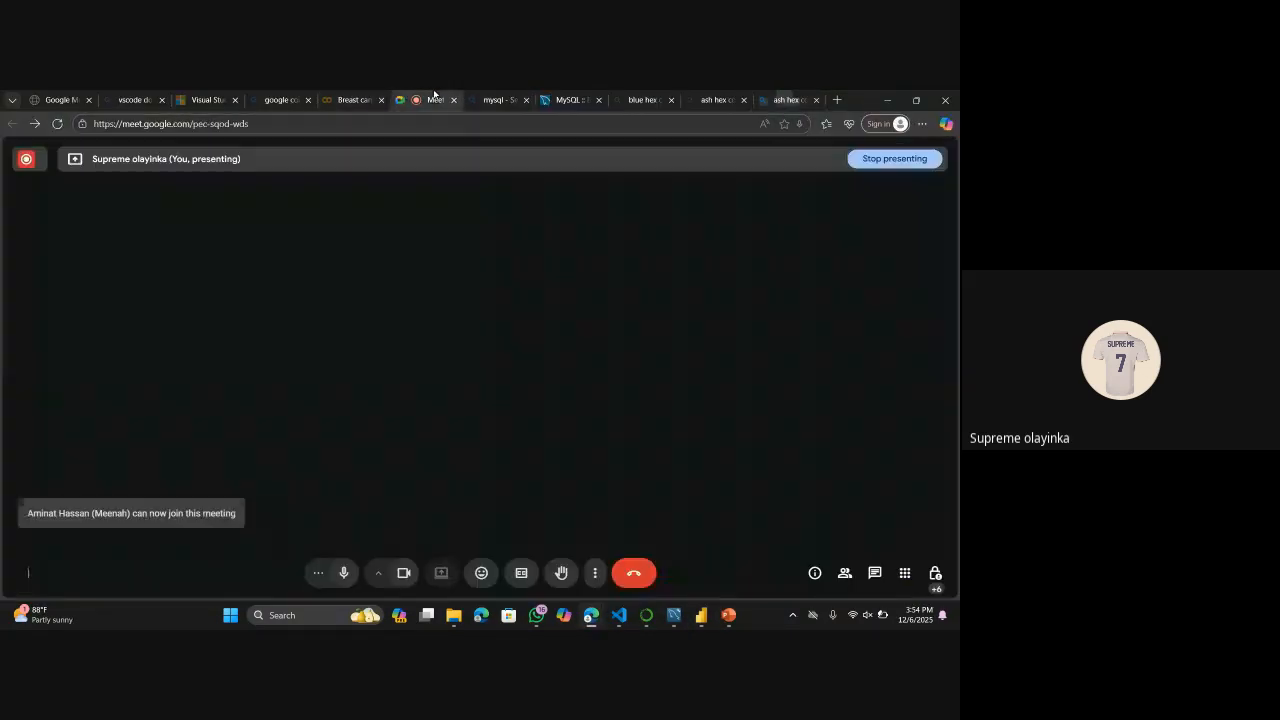
click(645, 573)
click(460, 405)
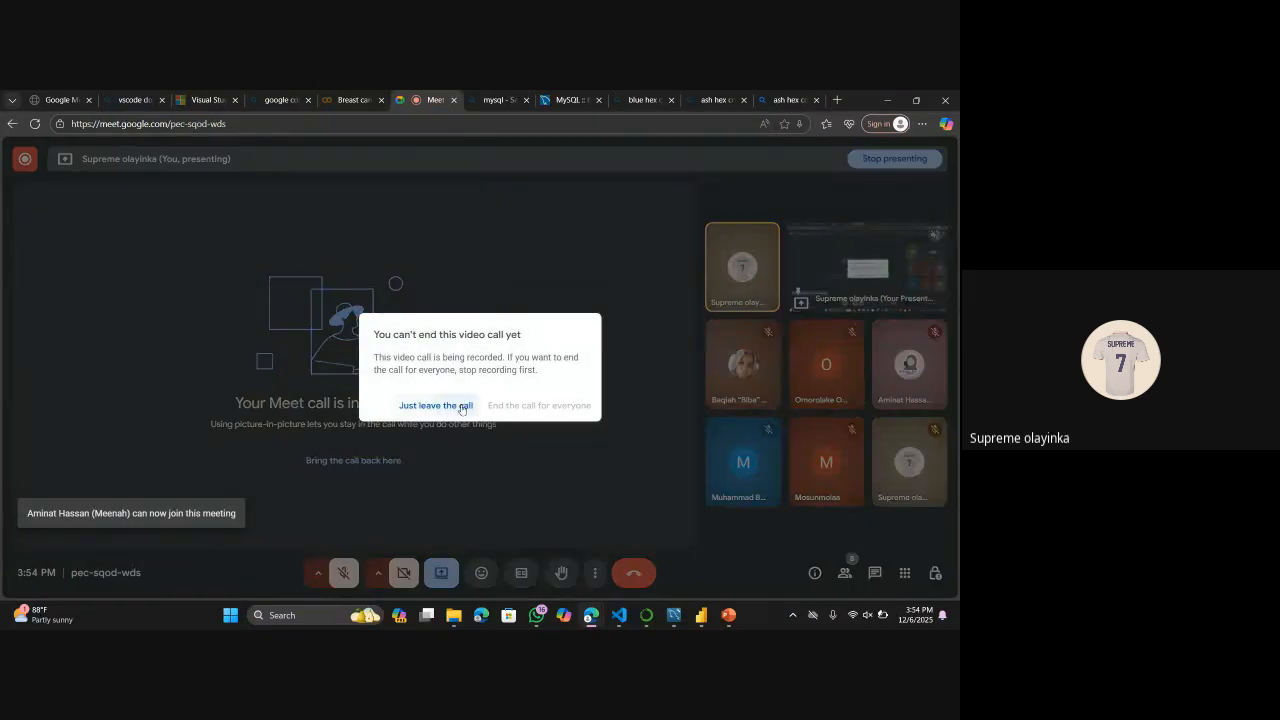